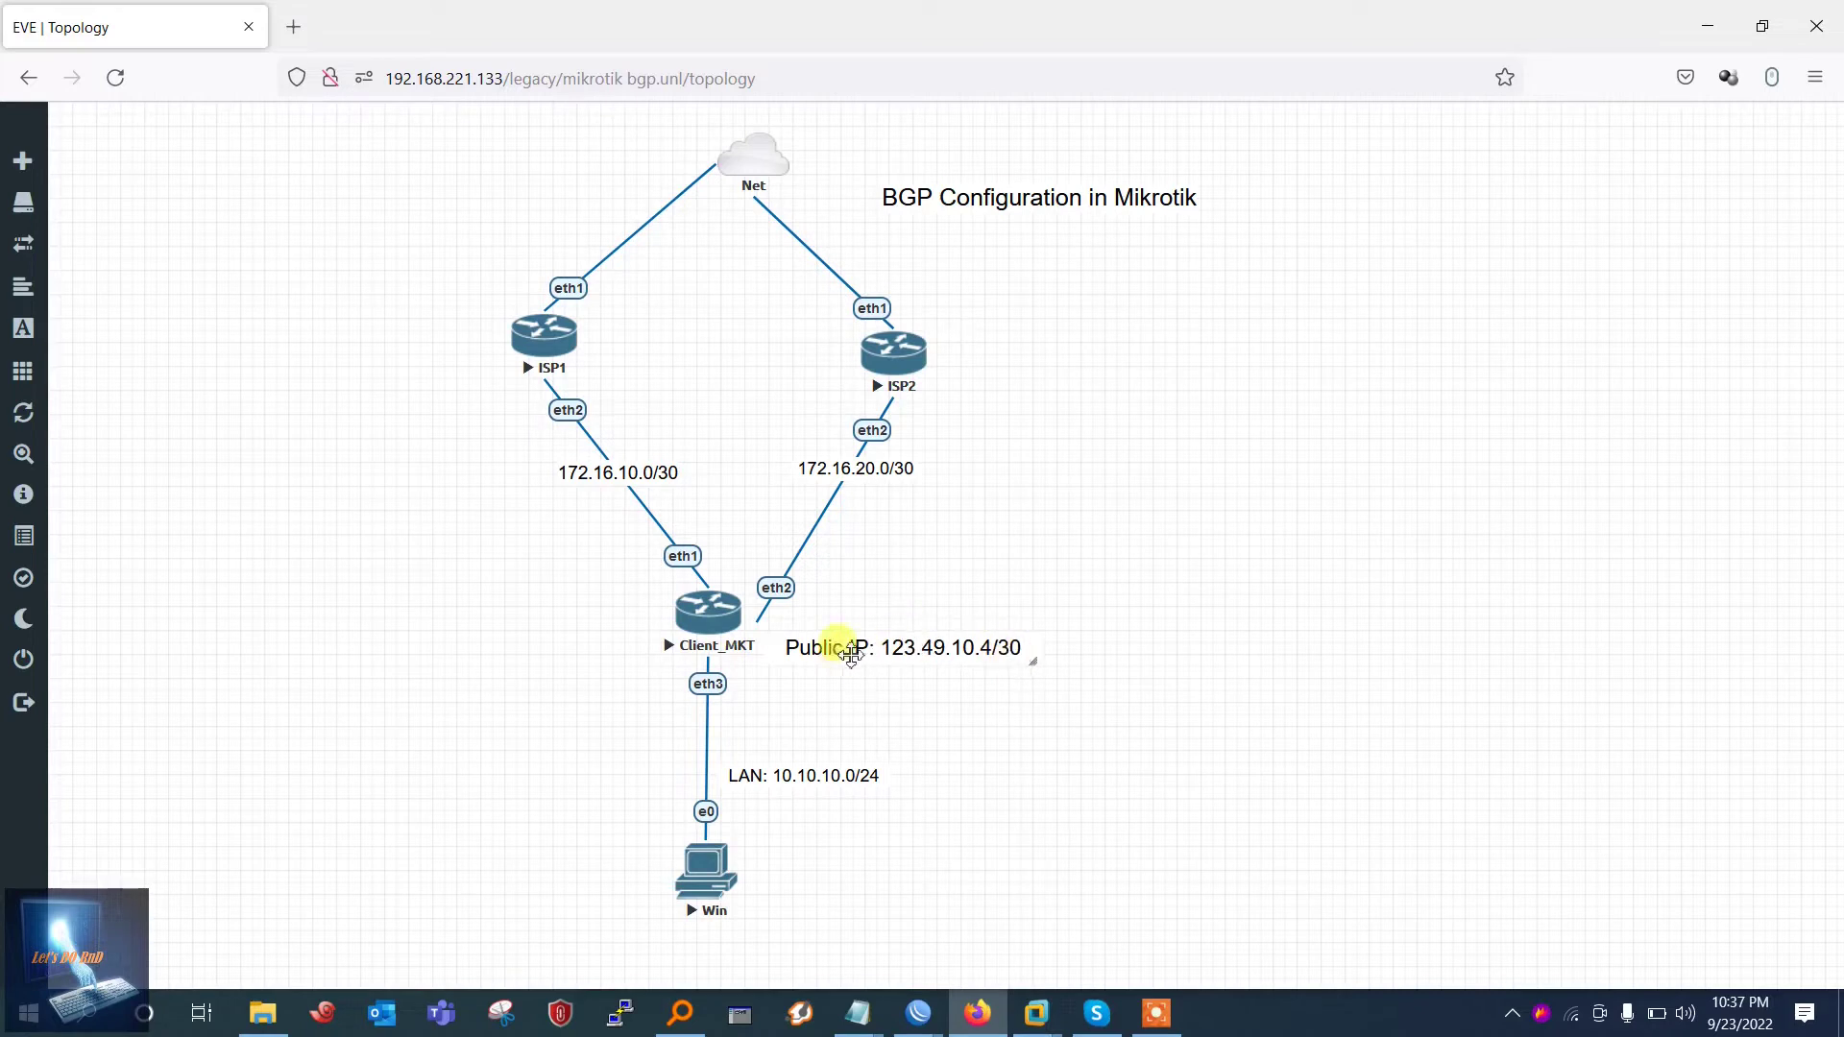
# Nudge the Public IP label slightly lower beside the Client_MKT router in the topology
pyautogui.moveTo(872, 649)
pyautogui.mouseDown()
pyautogui.moveTo(861, 667)
pyautogui.moveTo(876, 657)
pyautogui.mouseUp()
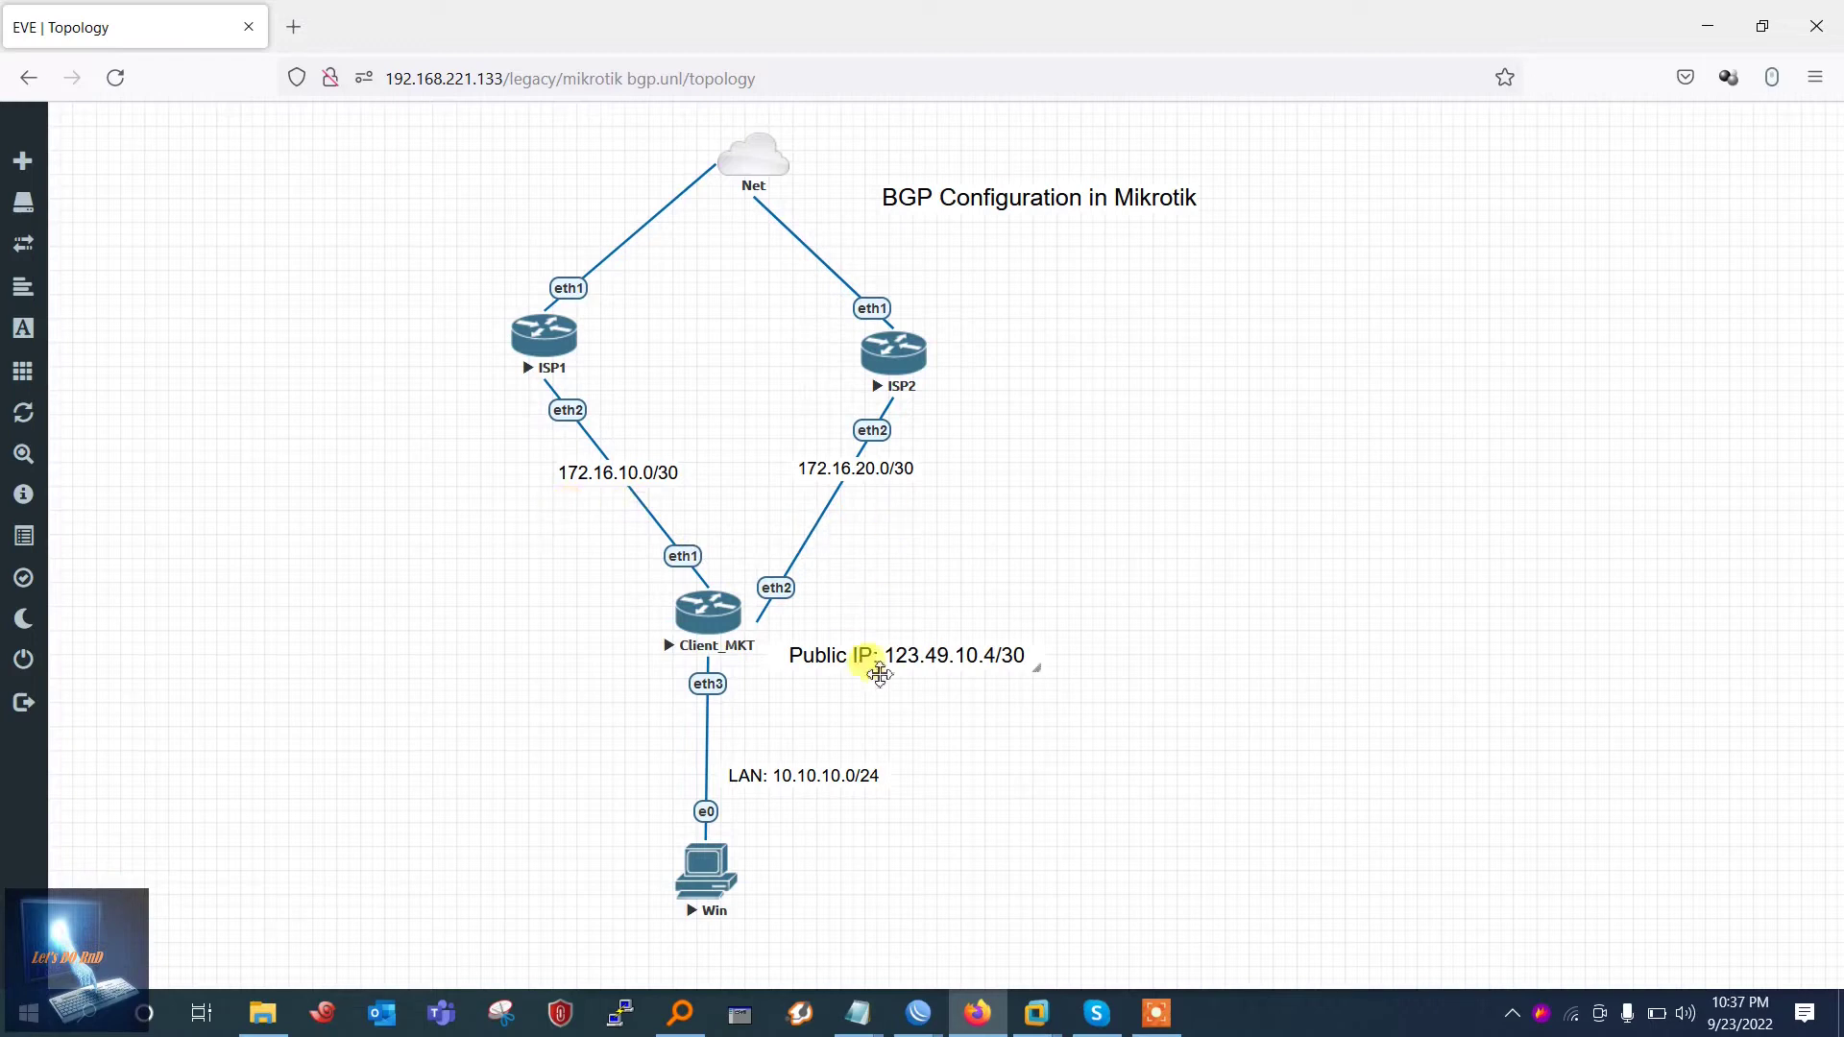
pyautogui.moveTo(913, 654); pyautogui.dragTo(907, 659)
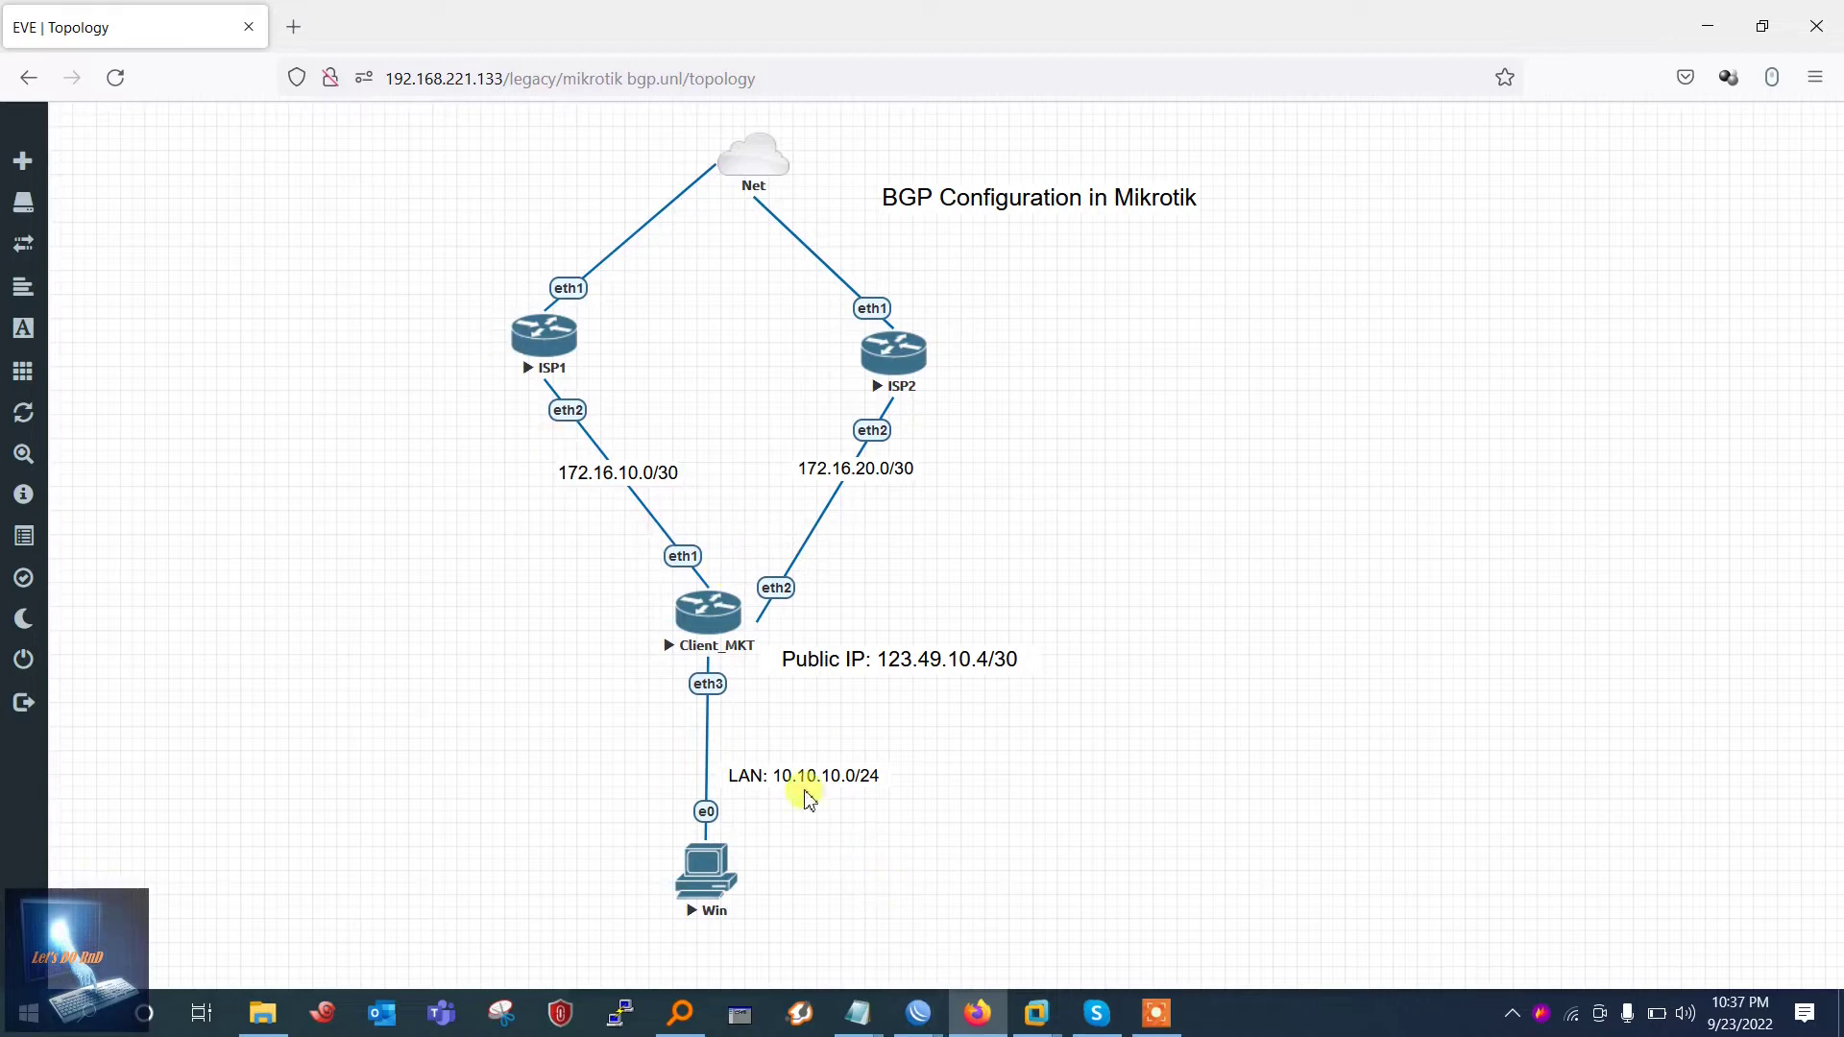
# Switch to the ISP1 session in WinBox and add the IP address 172.16.10.1/30 on interface ether2
pyautogui.moveTo(917, 1013)
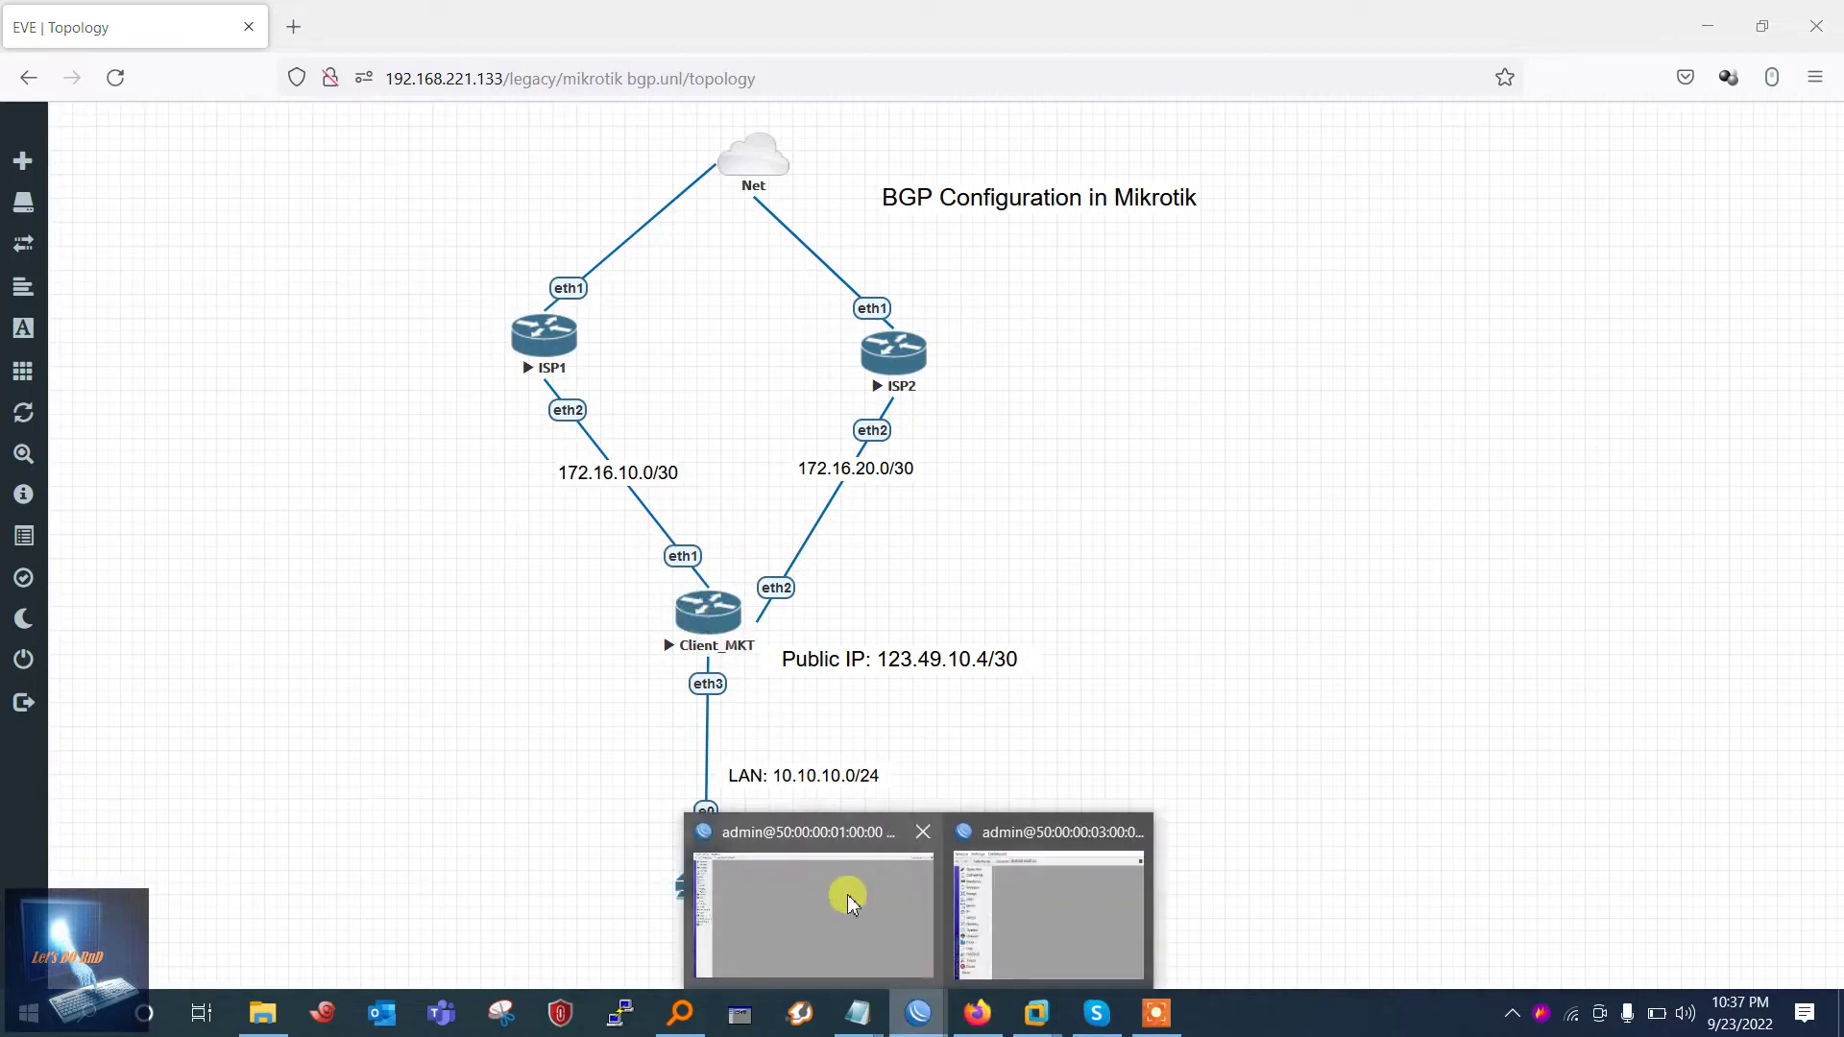
pyautogui.click(847, 895)
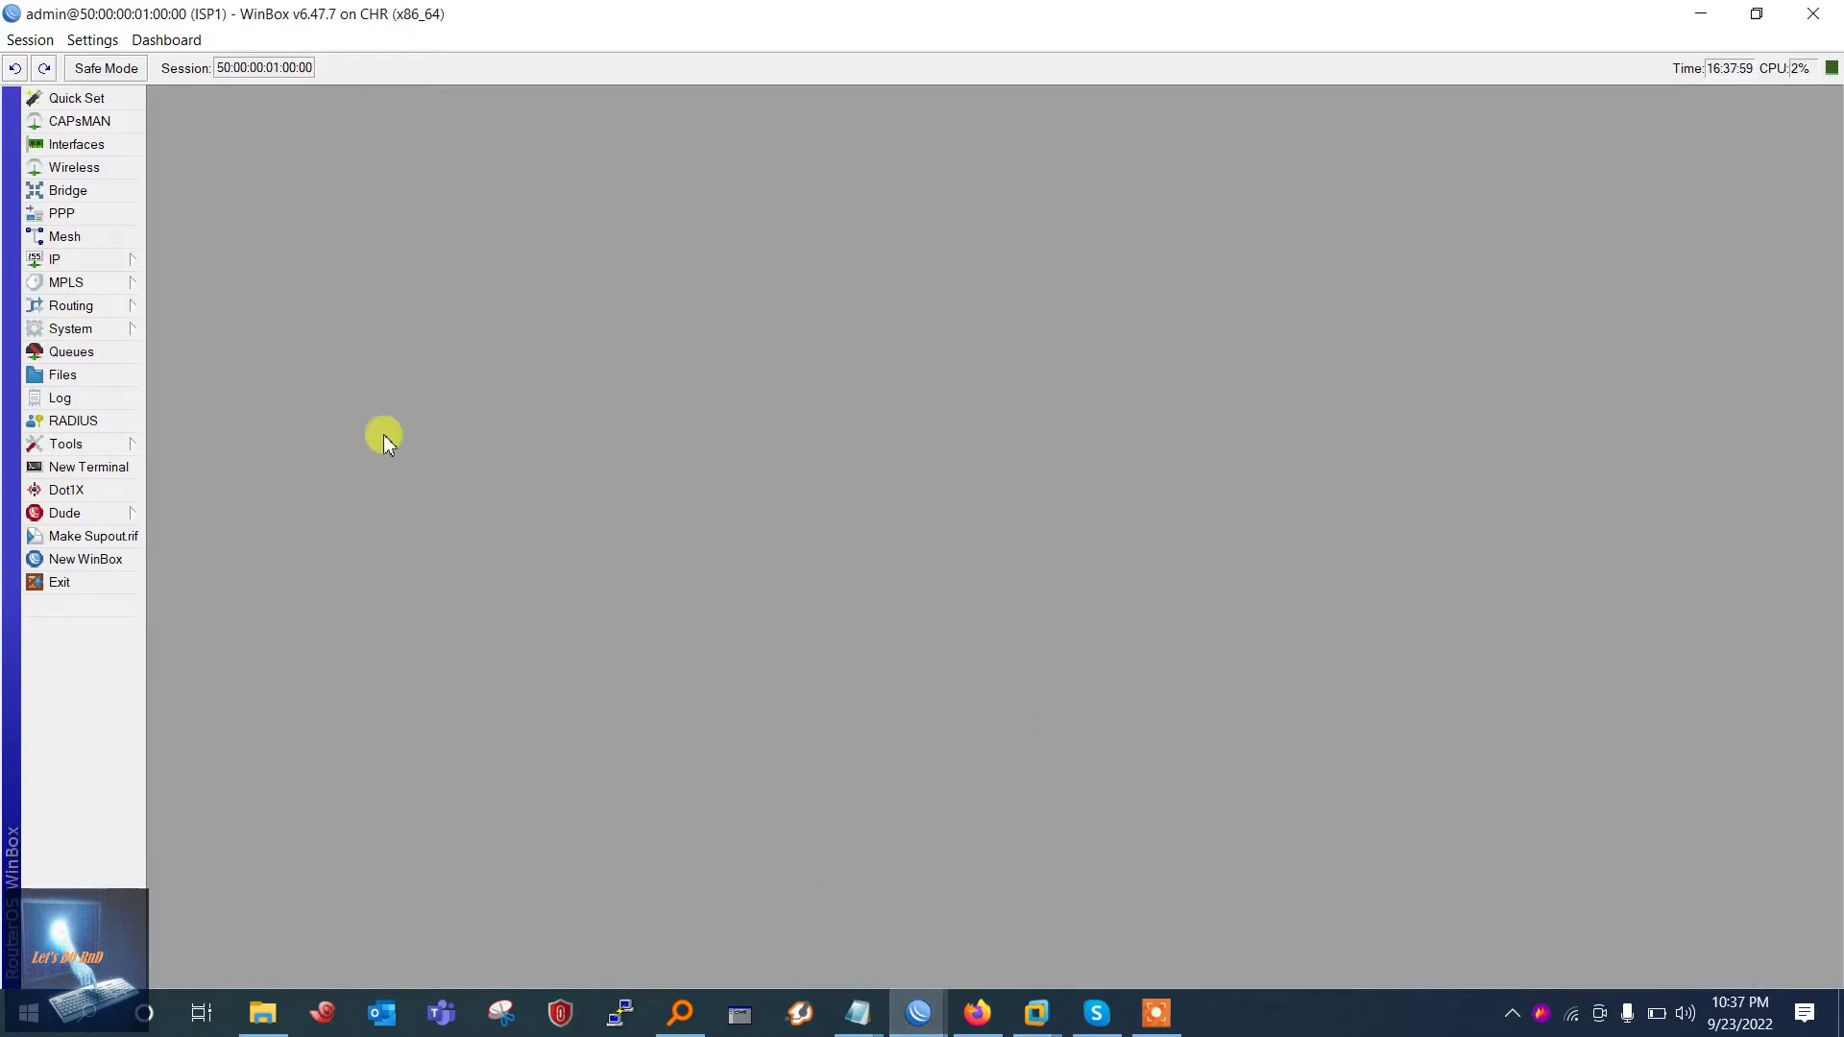
pyautogui.click(98, 260)
pyautogui.click(218, 302)
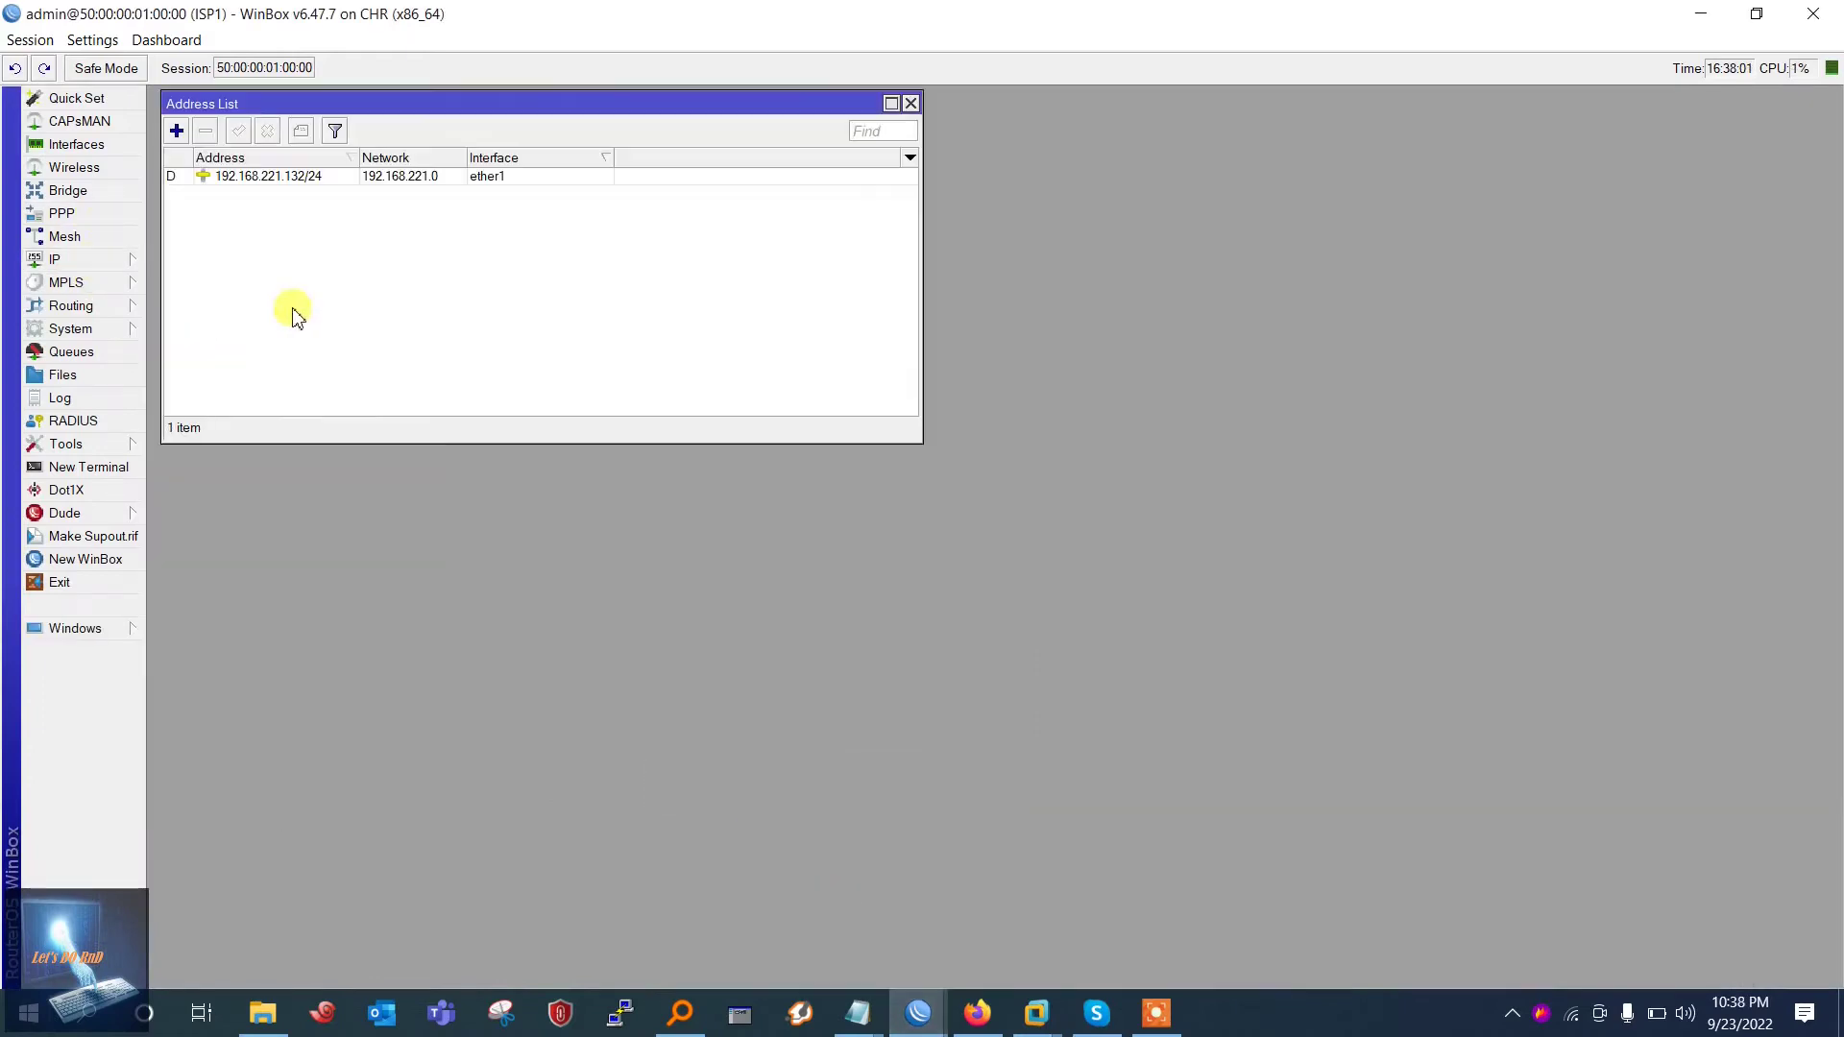
pyautogui.click(176, 132)
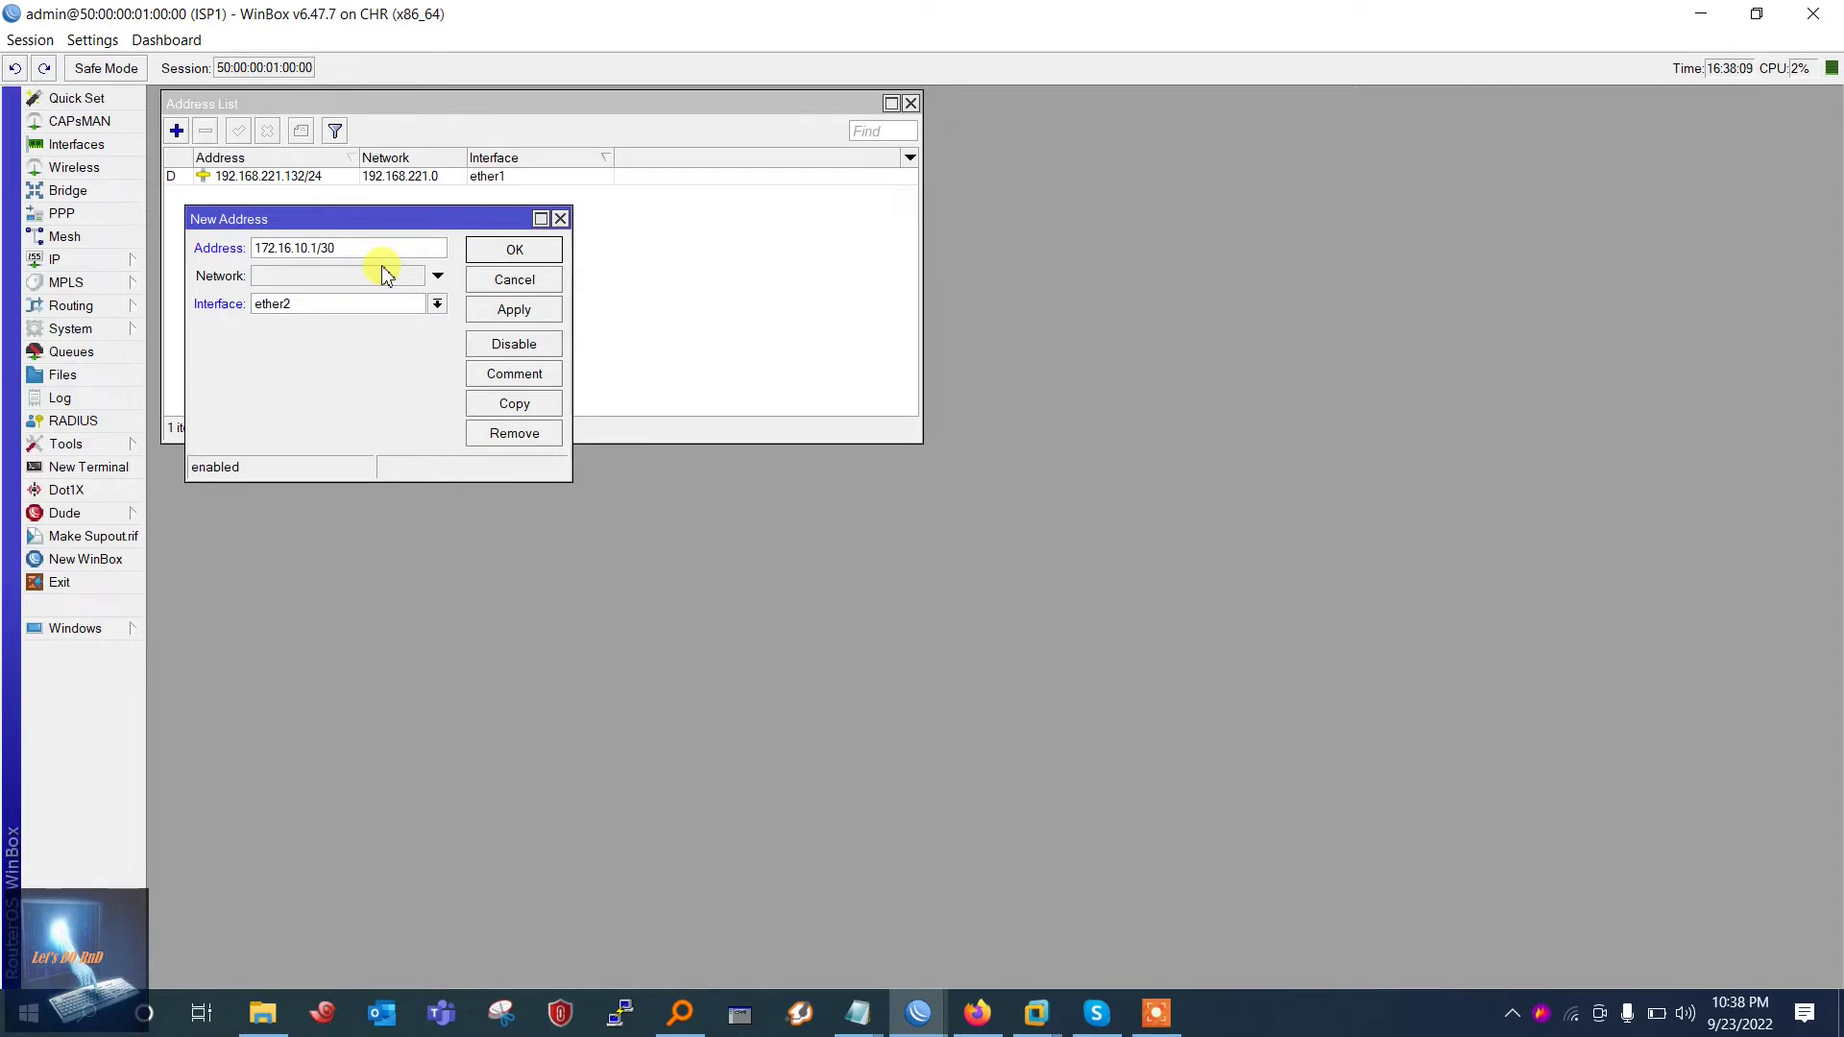
pyautogui.click(510, 307)
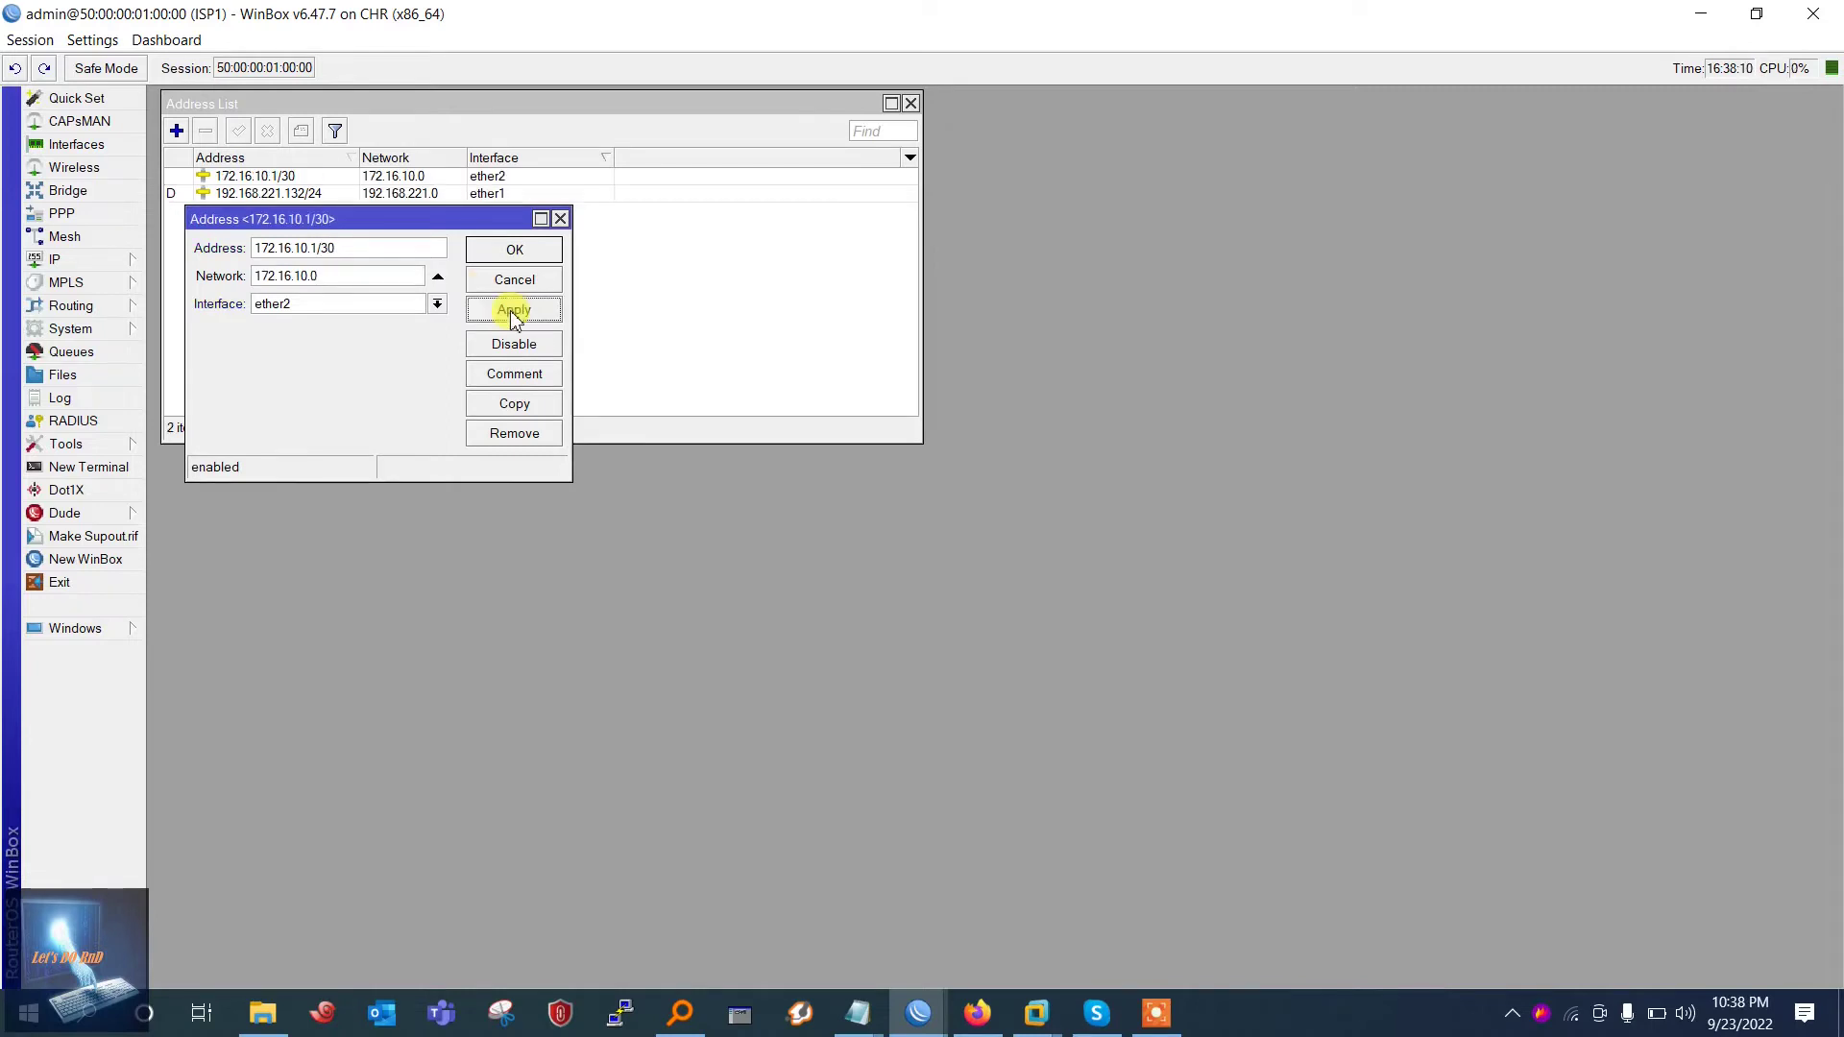
pyautogui.click(516, 252)
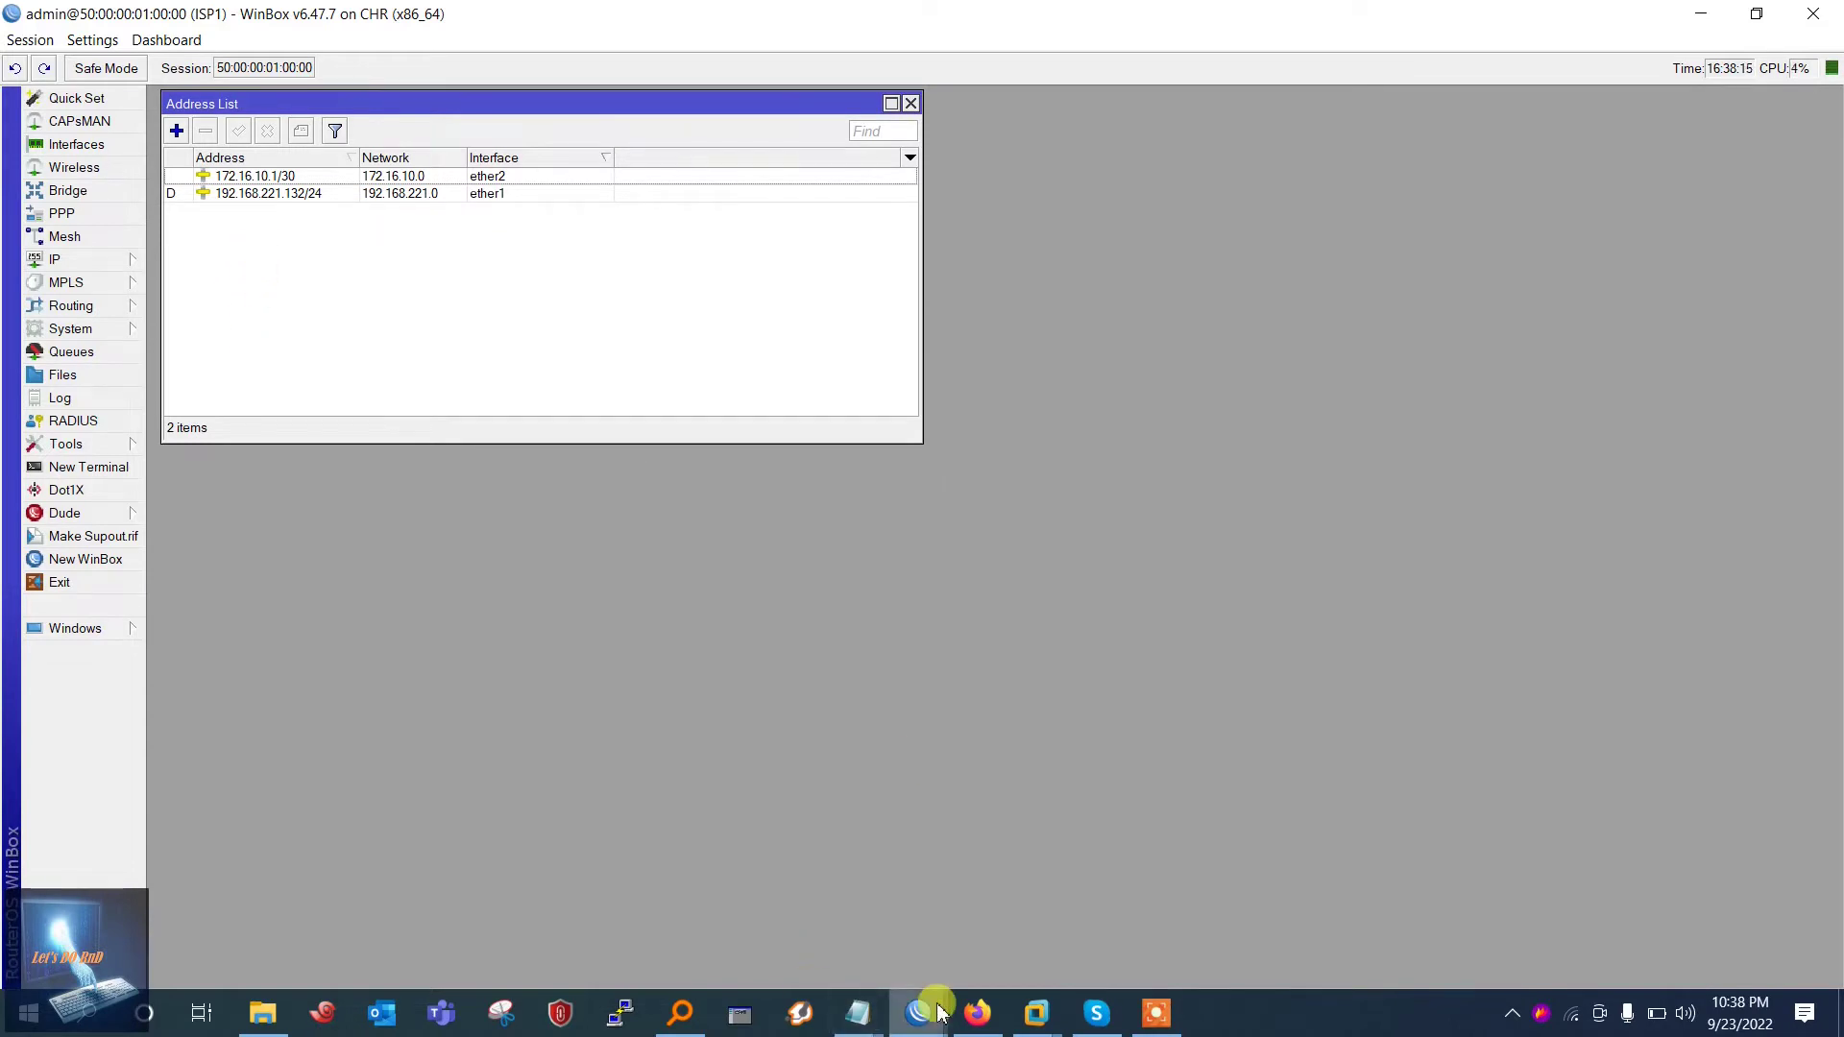
# Open the WinBox connection window, connect to the neighbor ISP2 by its MAC address, and minimize both windows to return to ISP1
pyautogui.moveTo(918, 1010)
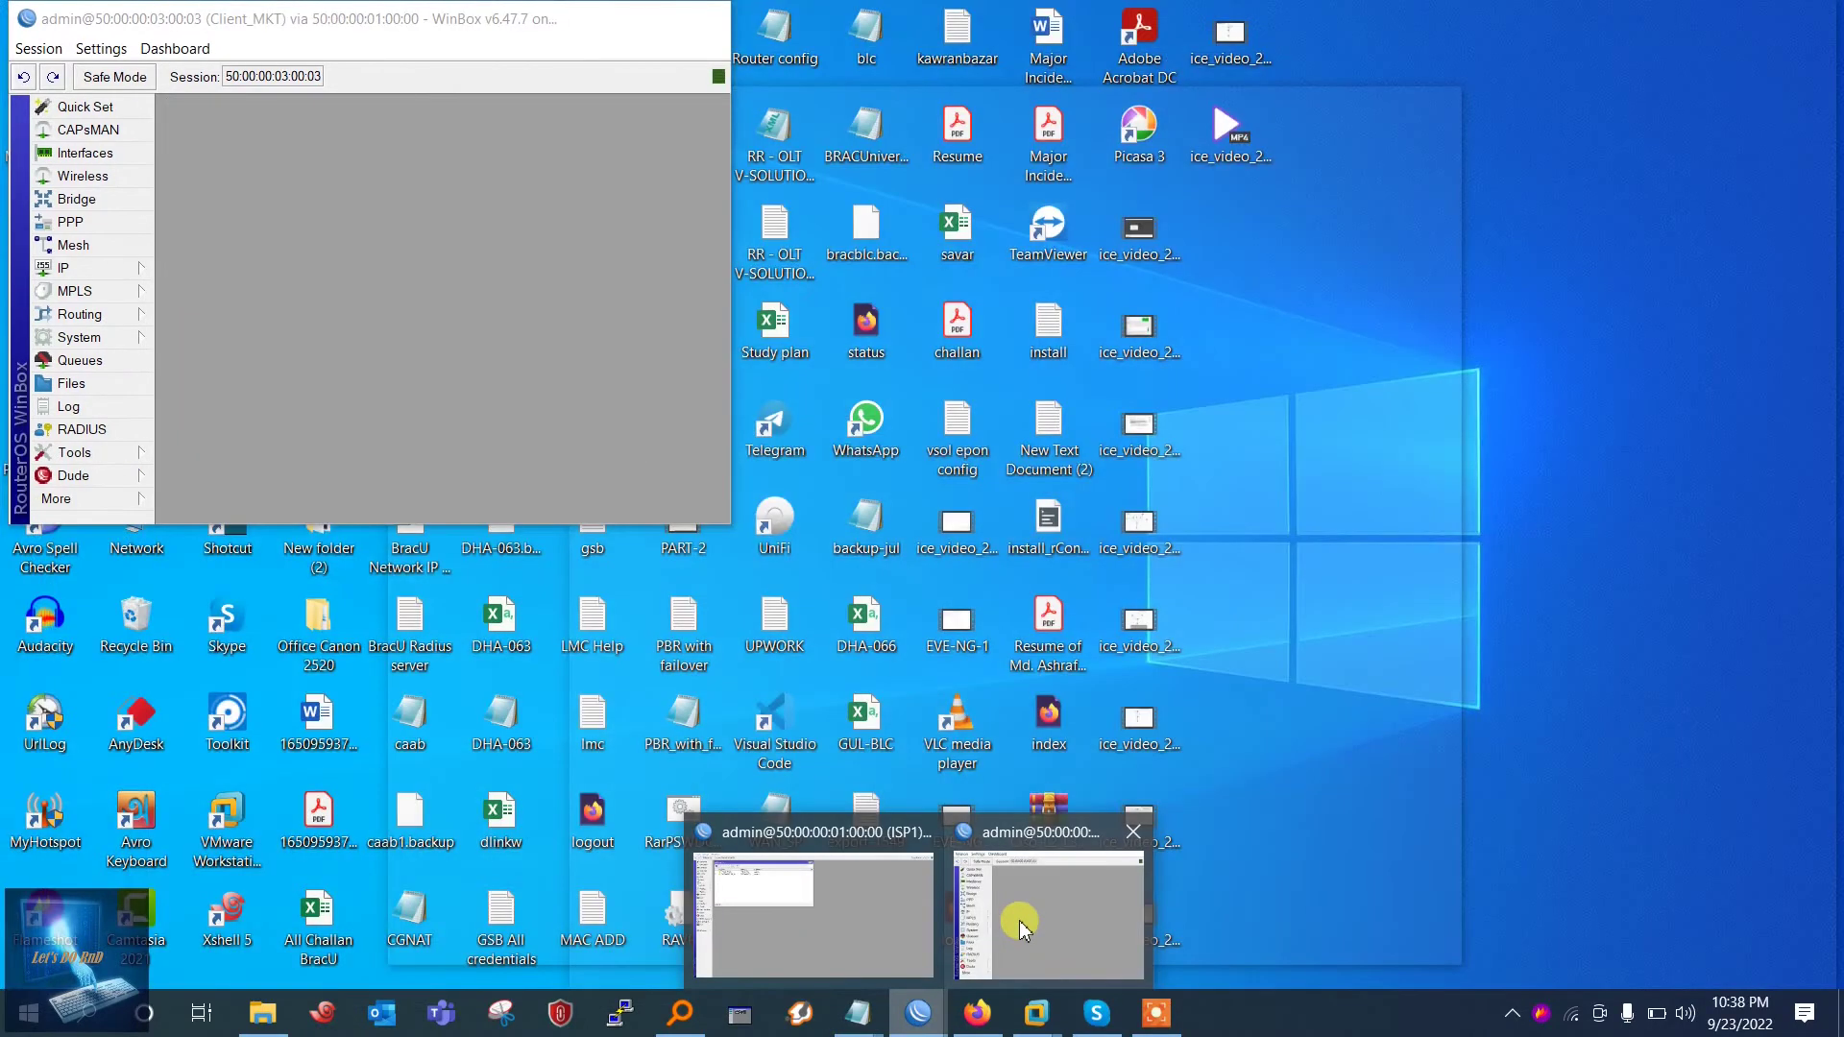
pyautogui.click(922, 946)
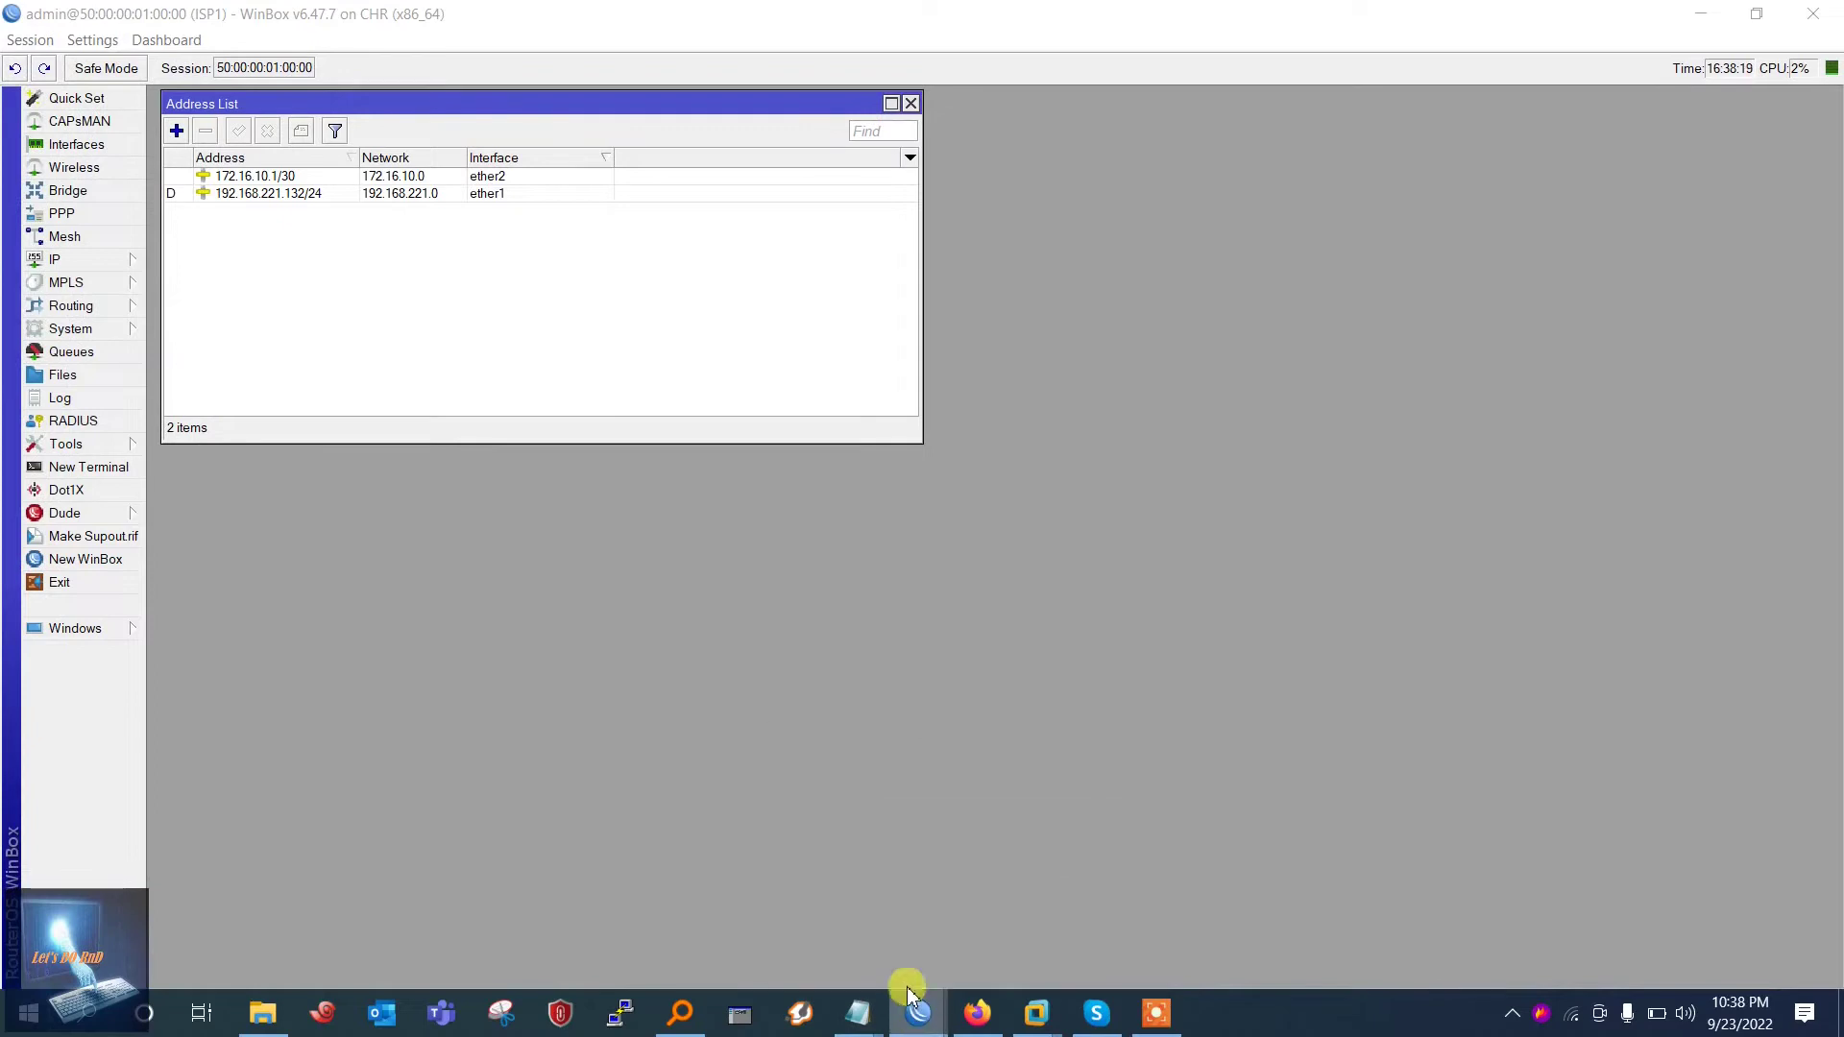
pyautogui.rightClick(918, 1020)
pyautogui.click(834, 881)
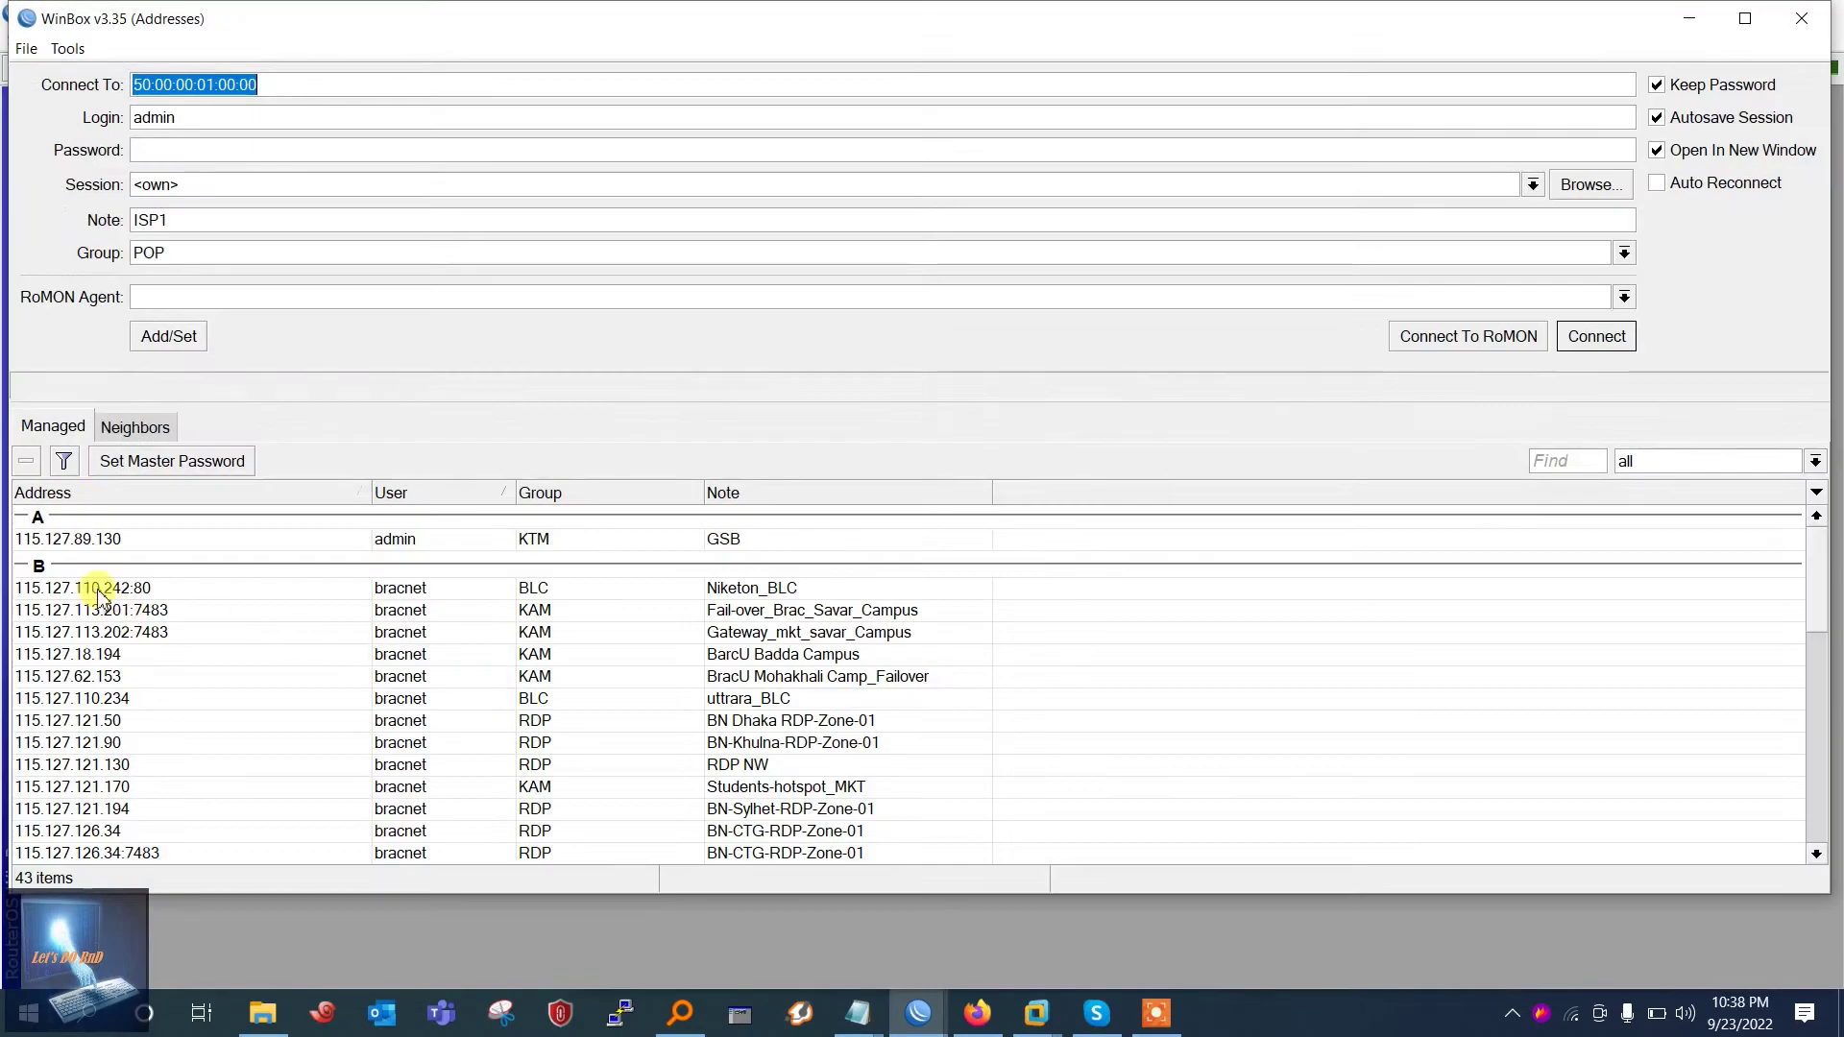
pyautogui.click(138, 426)
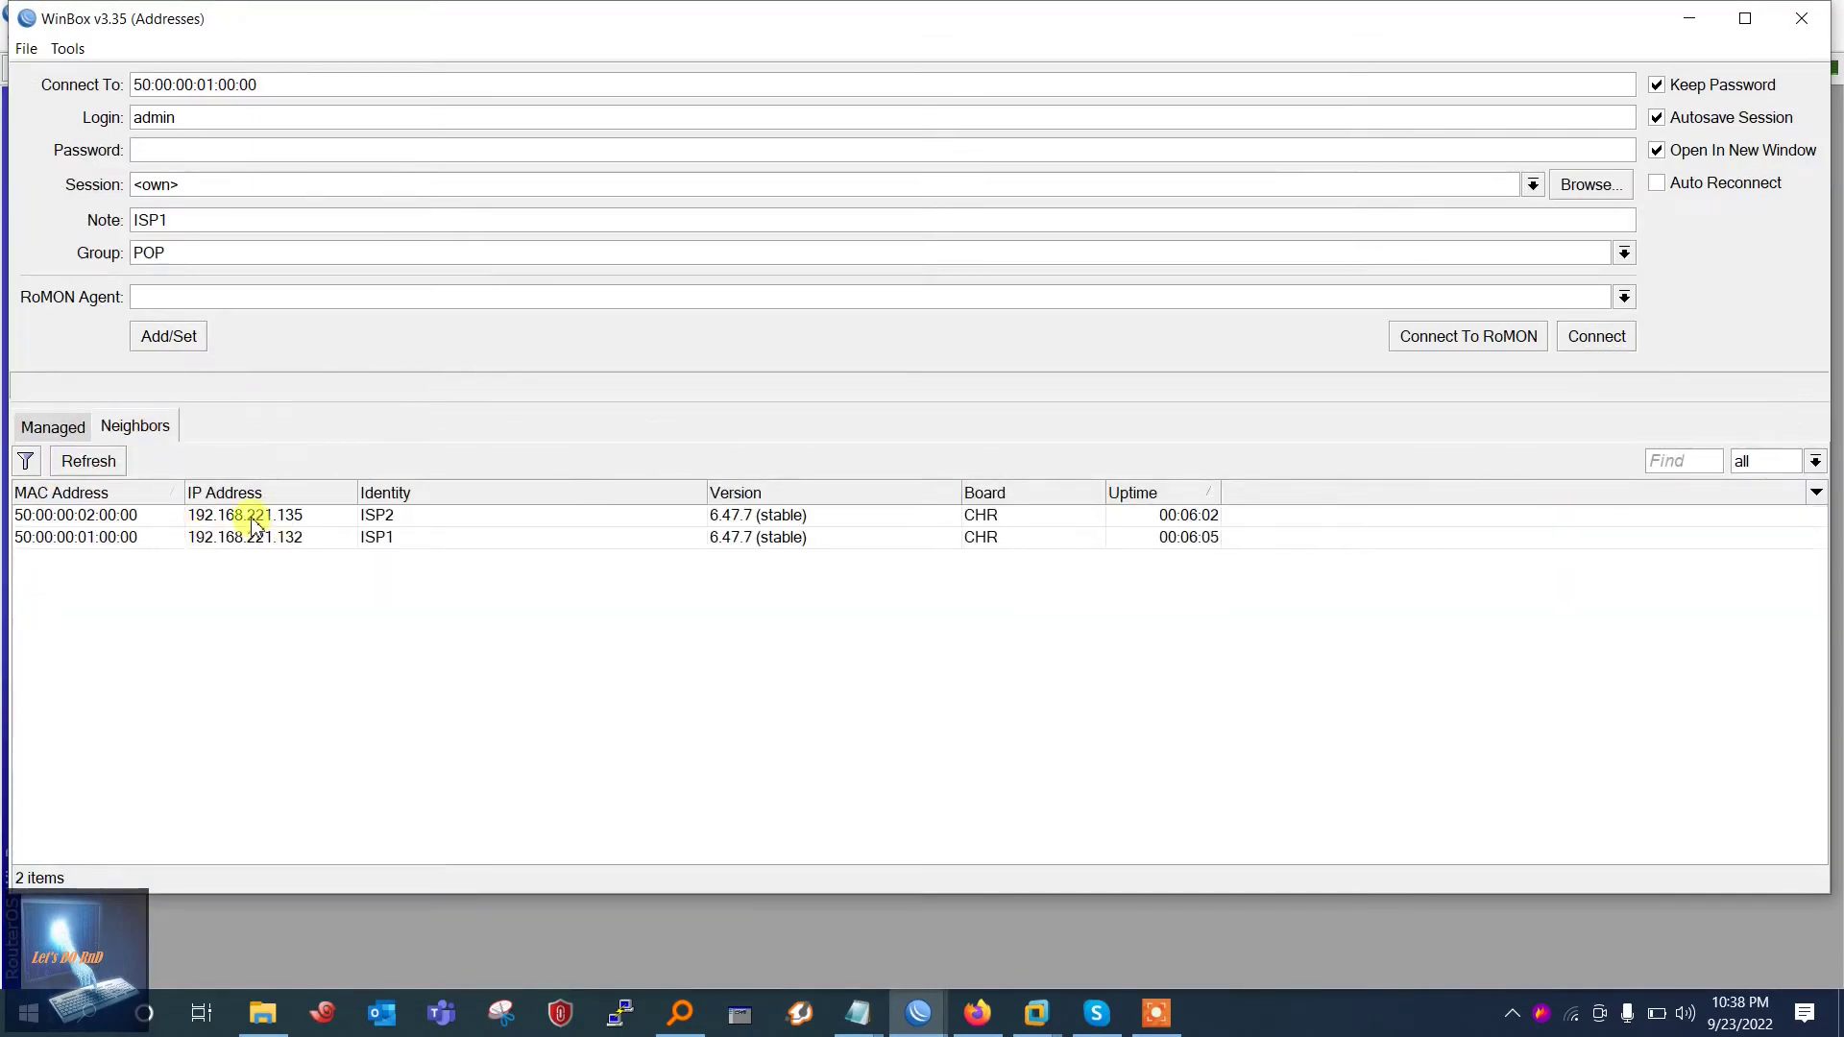
pyautogui.click(247, 515)
pyautogui.click(116, 515)
pyautogui.click(1621, 347)
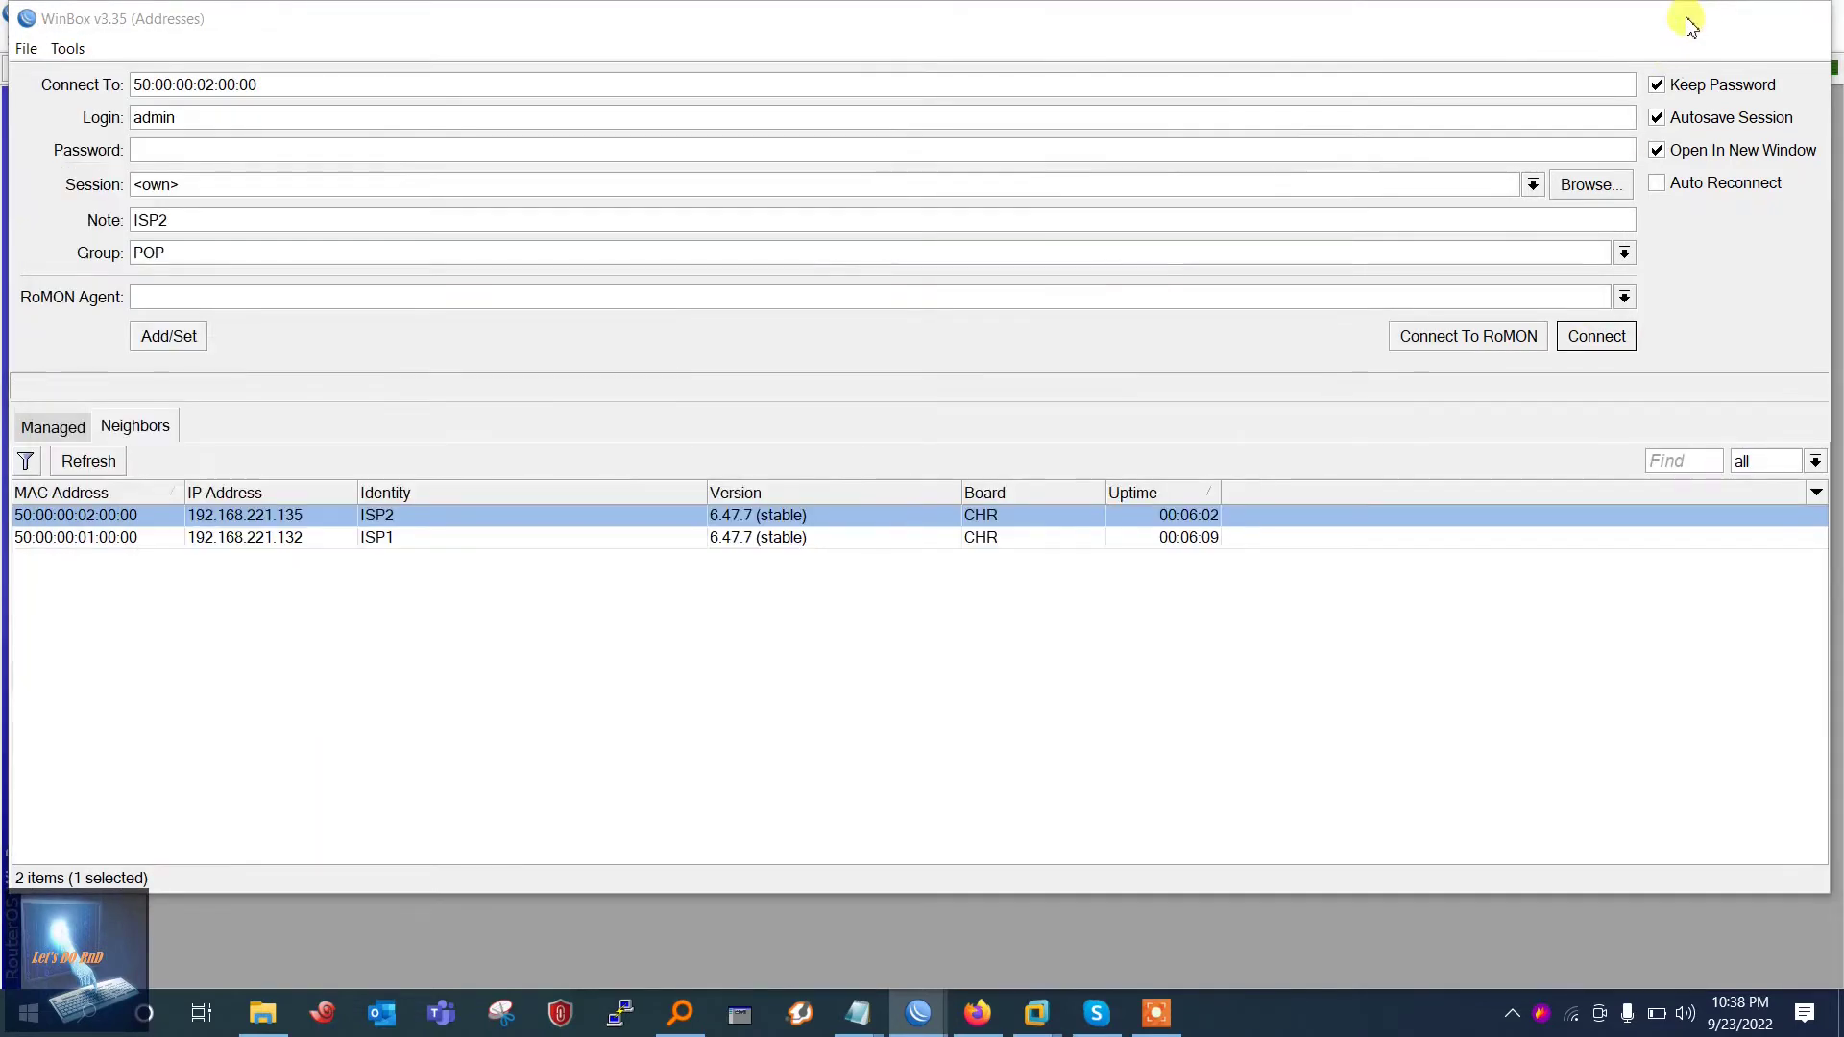
pyautogui.click(1687, 19)
pyautogui.click(1204, 61)
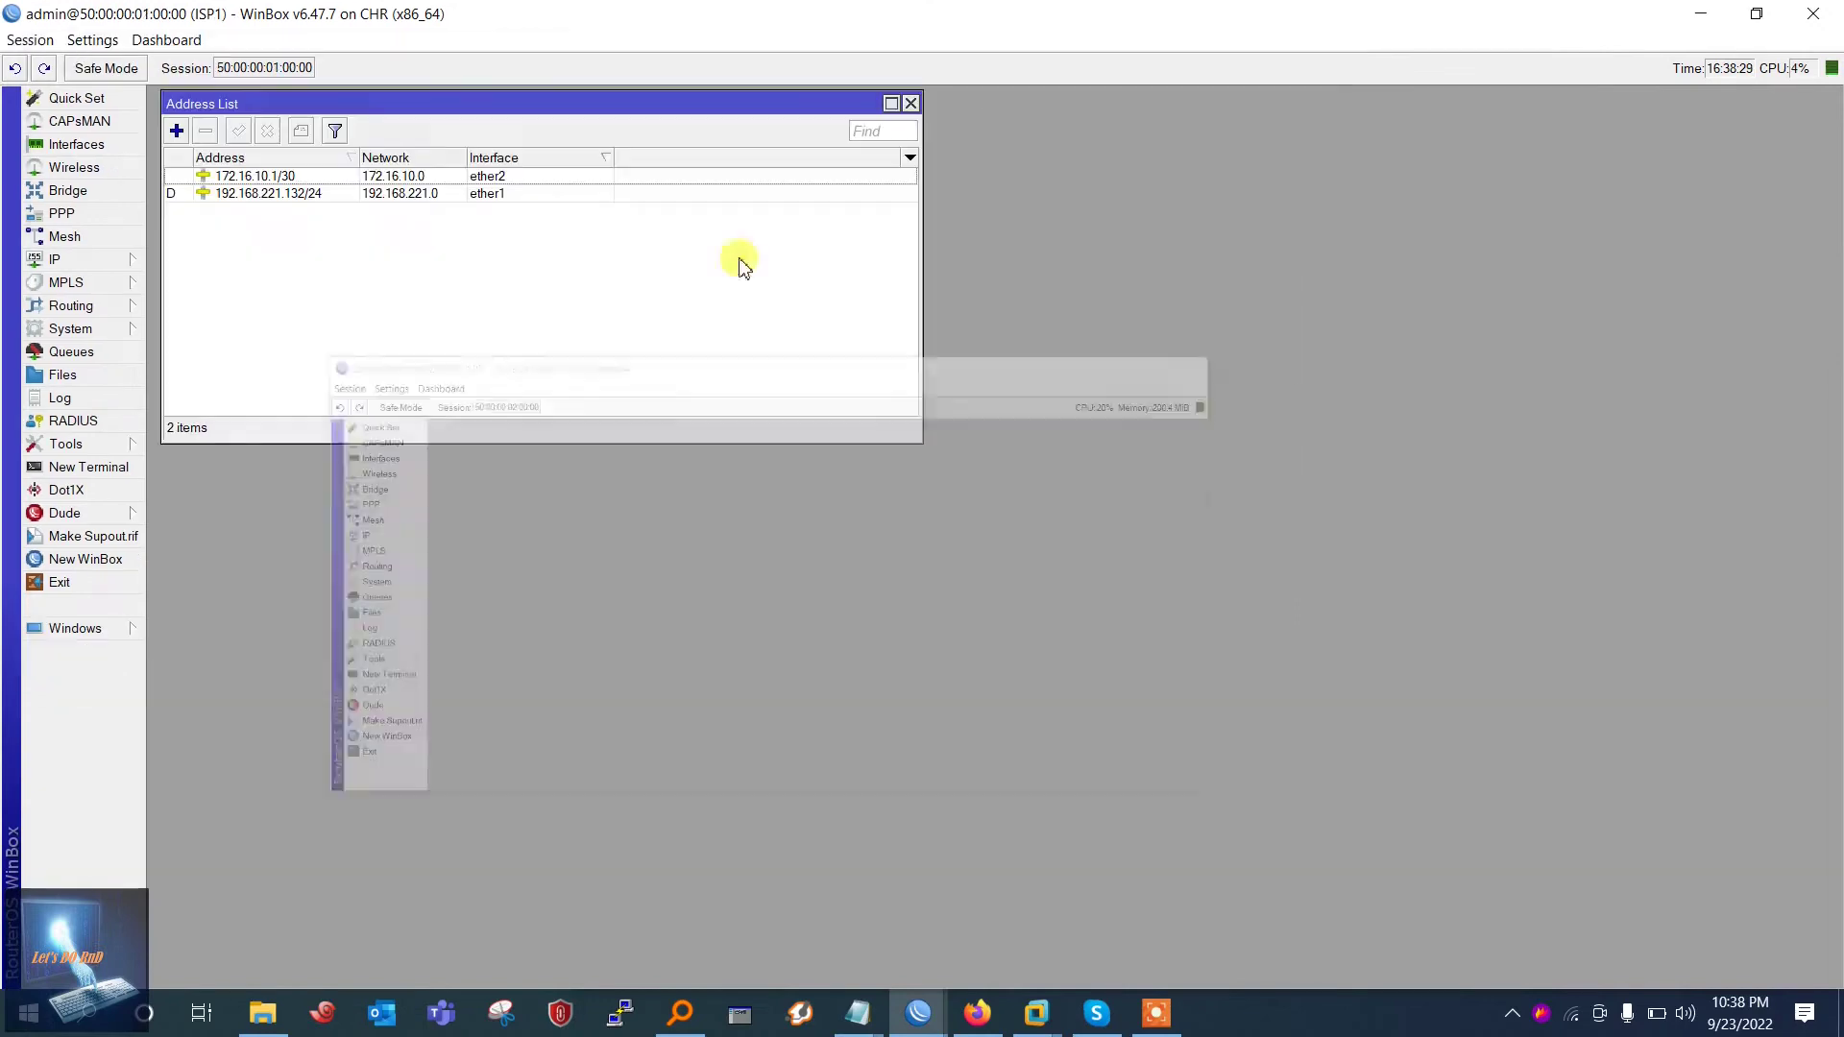
# Reposition and widen ISP1's address list window, and set the default BGP instance's AS to 200
pyautogui.moveTo(441, 99); pyautogui.dragTo(660, 142)
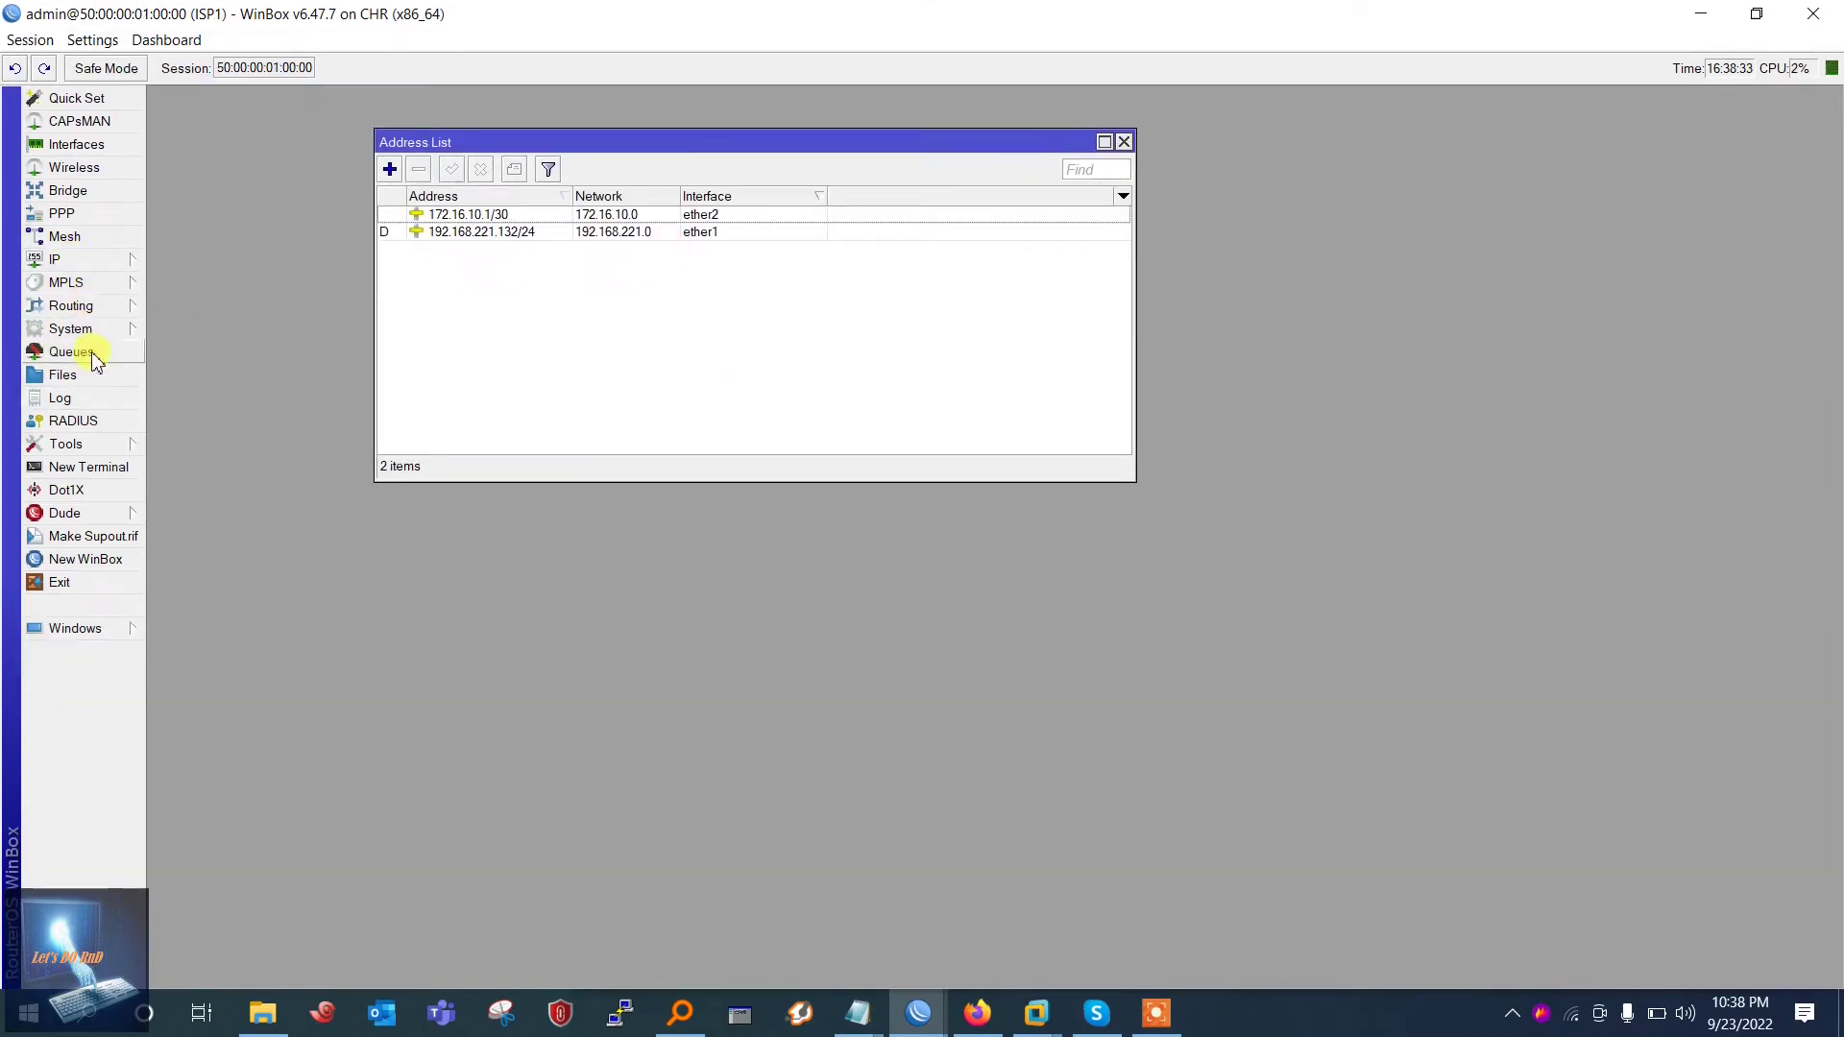
pyautogui.moveTo(374, 291); pyautogui.dragTo(328, 292)
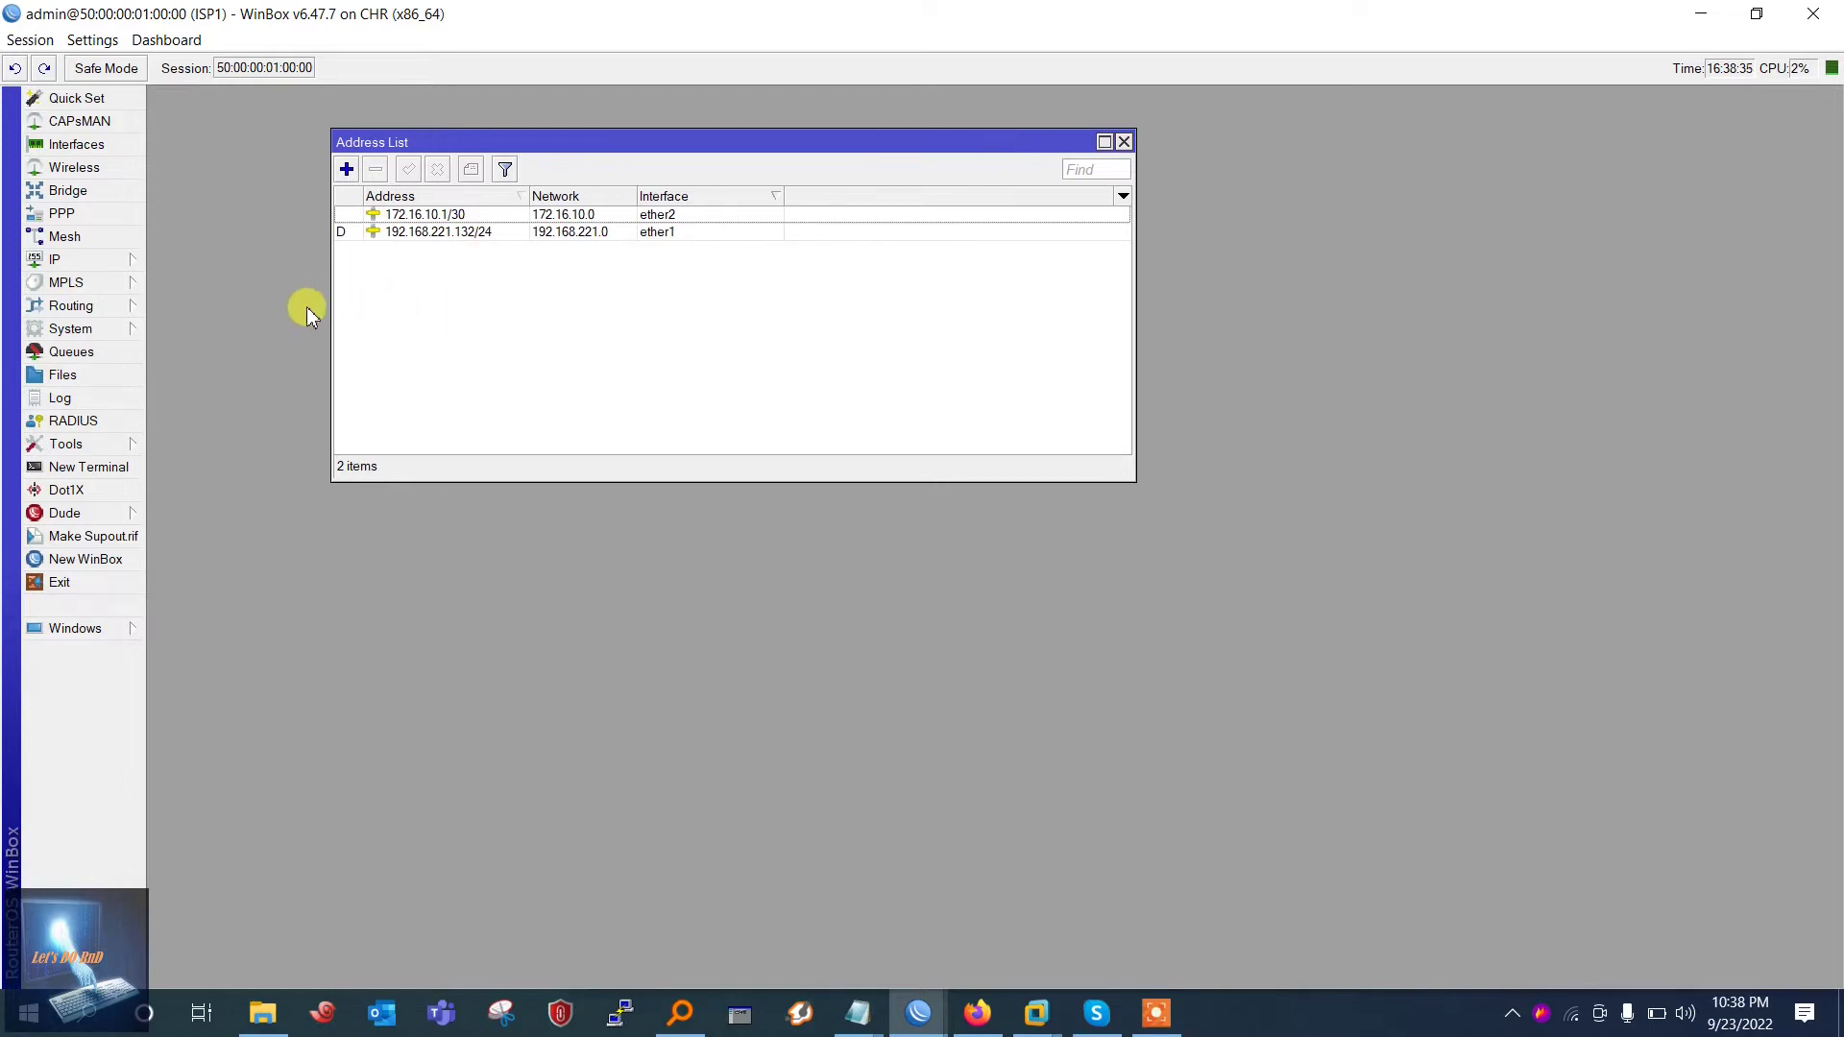
pyautogui.click(69, 305)
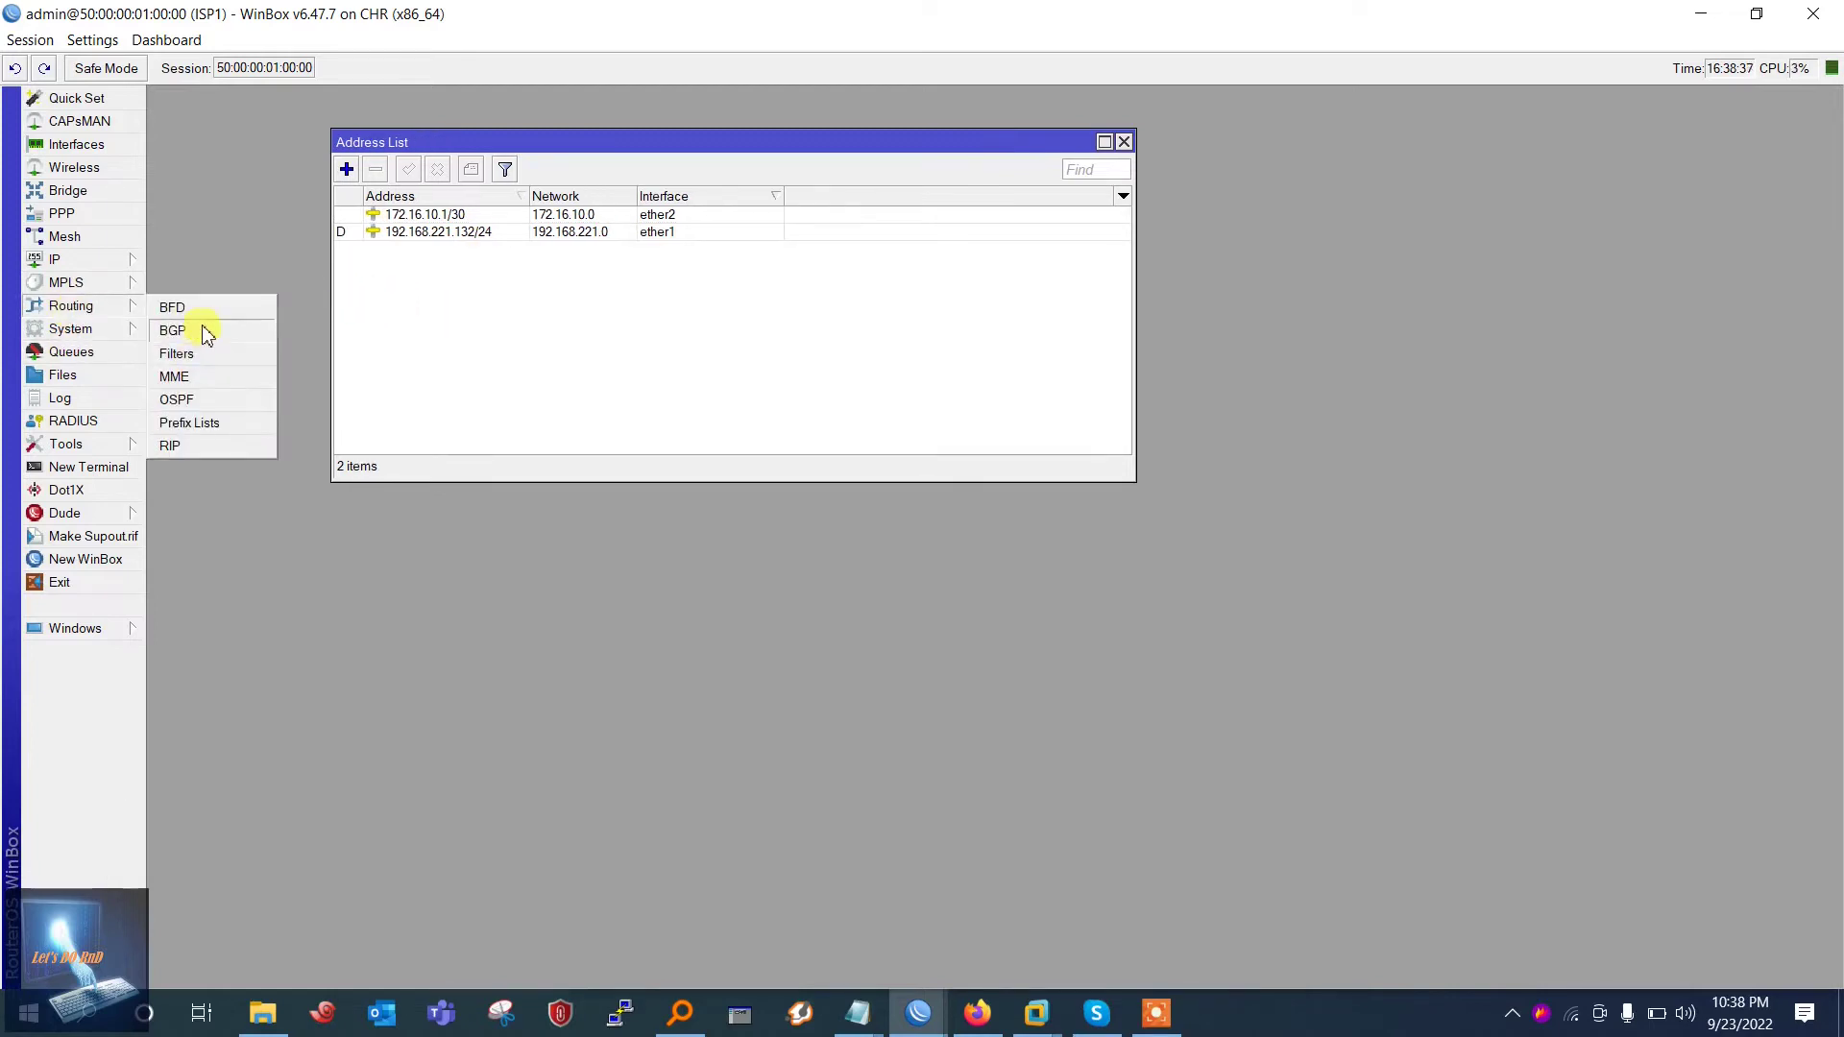
pyautogui.click(177, 332)
pyautogui.click(690, 222)
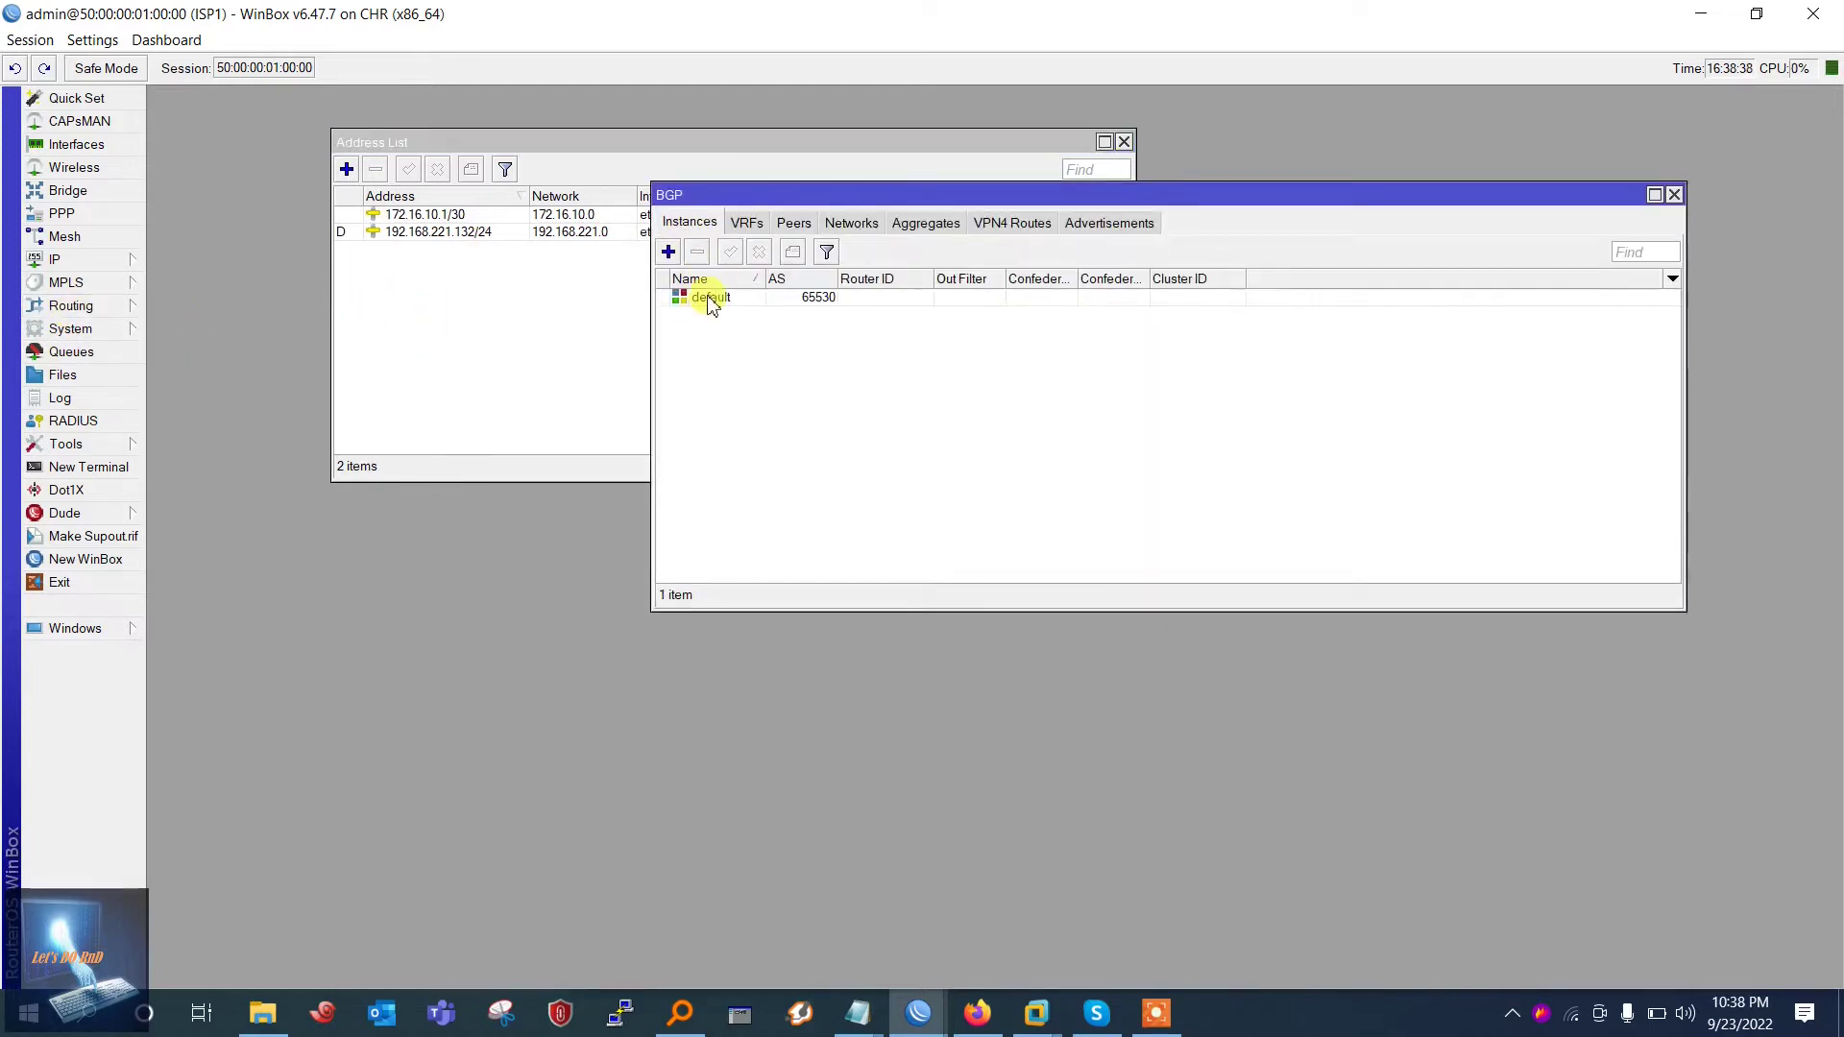
pyautogui.doubleClick(806, 300)
pyautogui.moveTo(685, 453); pyautogui.dragTo(633, 454)
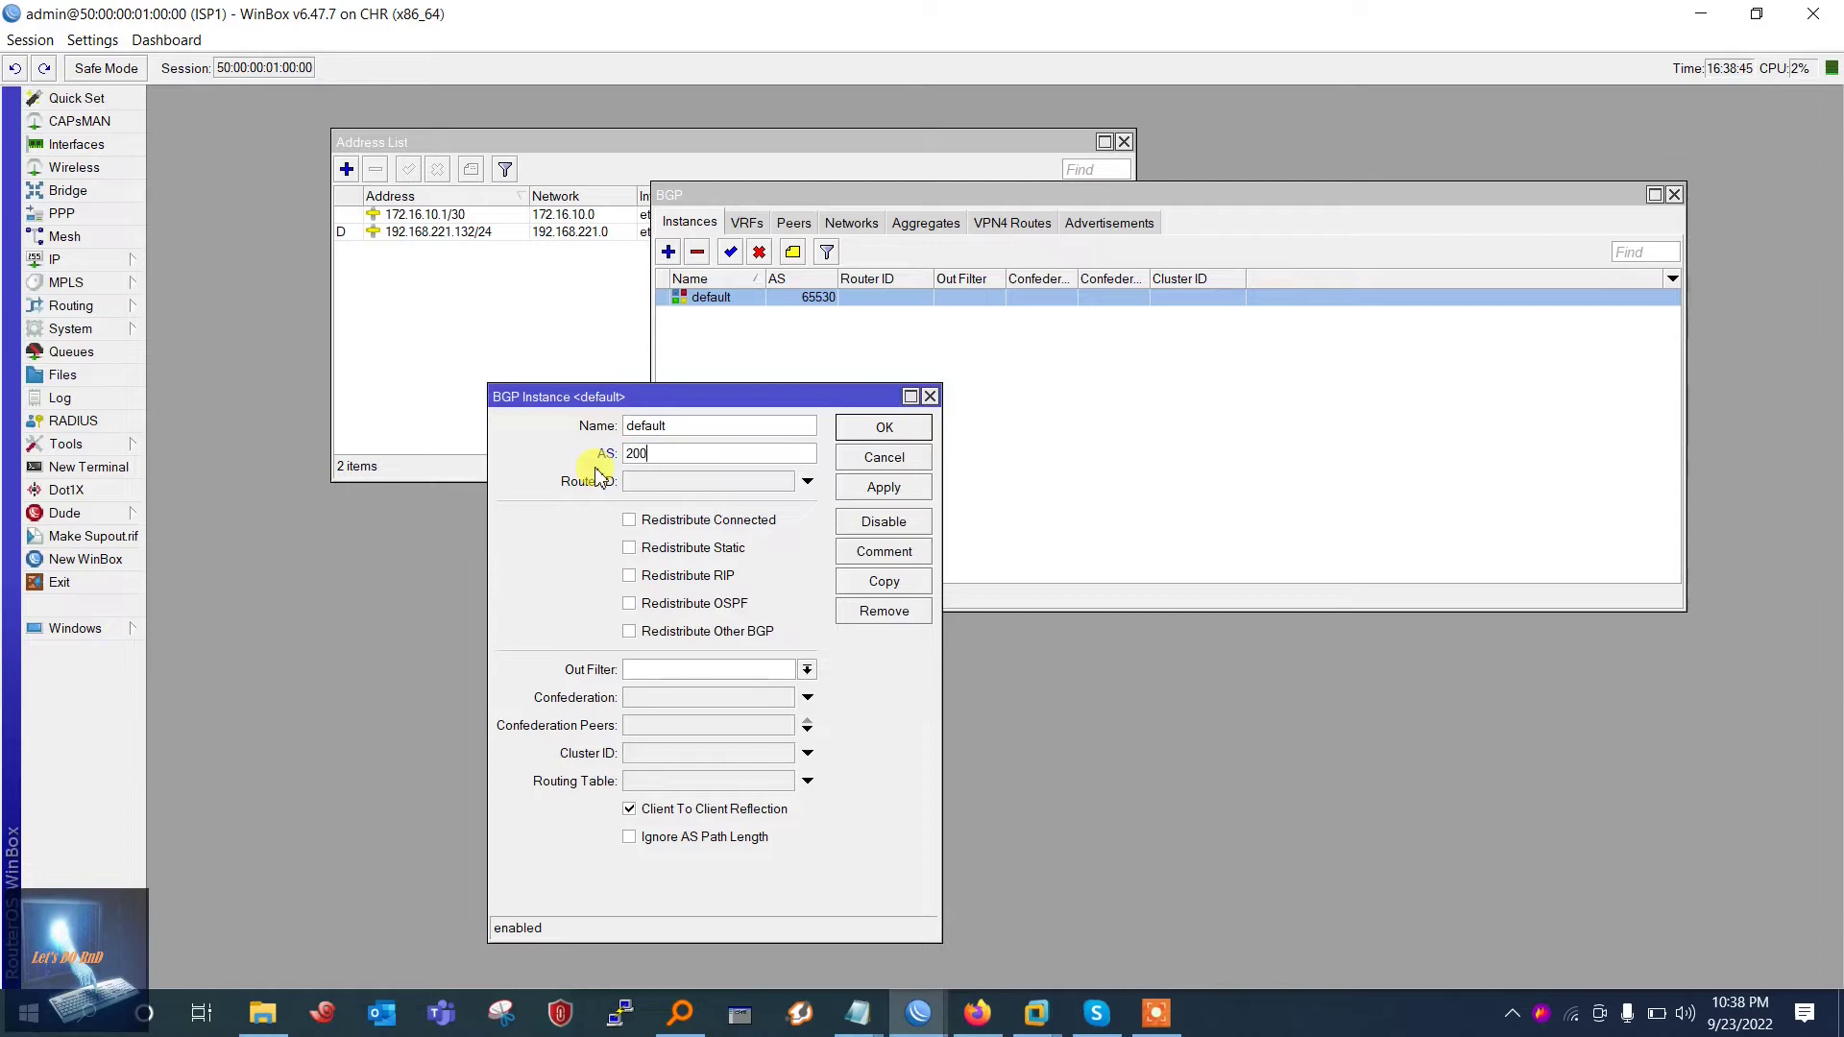
pyautogui.click(883, 487)
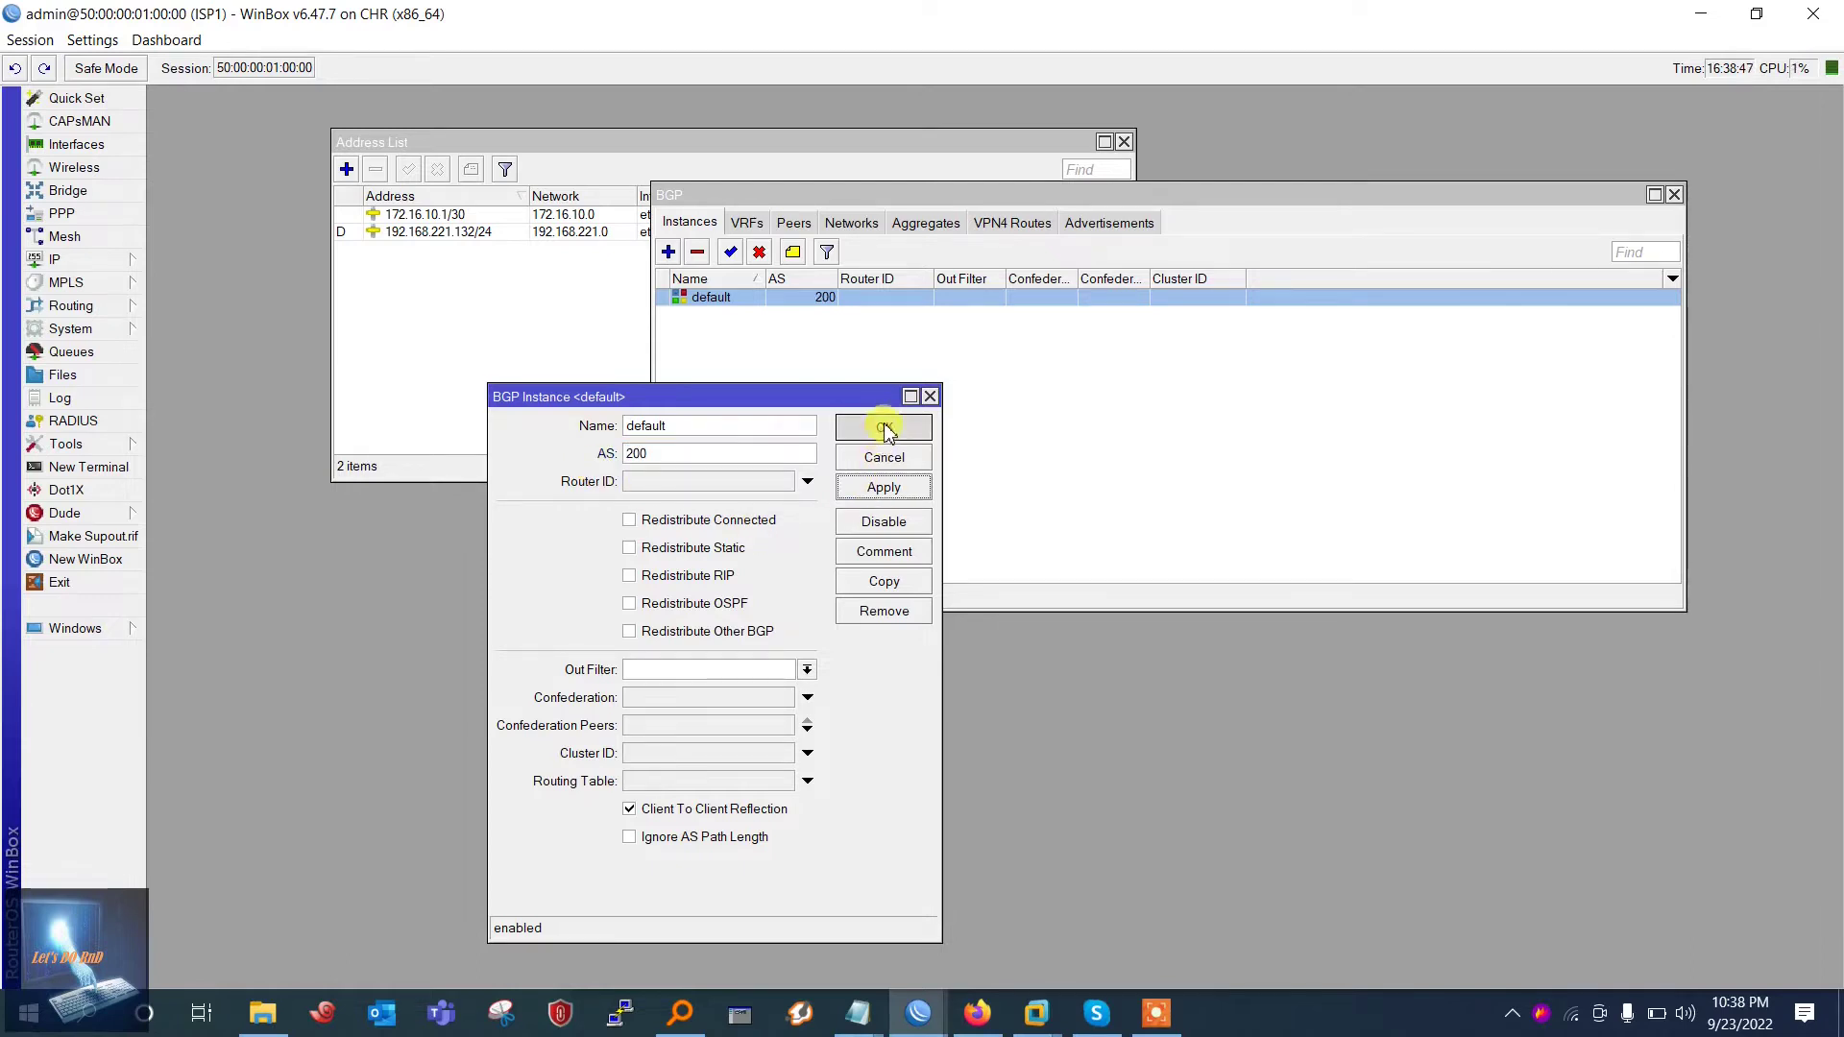
pyautogui.click(881, 426)
# Add a BGP peer on ISP1 named peer1_TO_CLIENT with remote address 172.16.10.2, remote AS 100 and Default Originate set to always
pyautogui.click(793, 223)
pyautogui.click(668, 252)
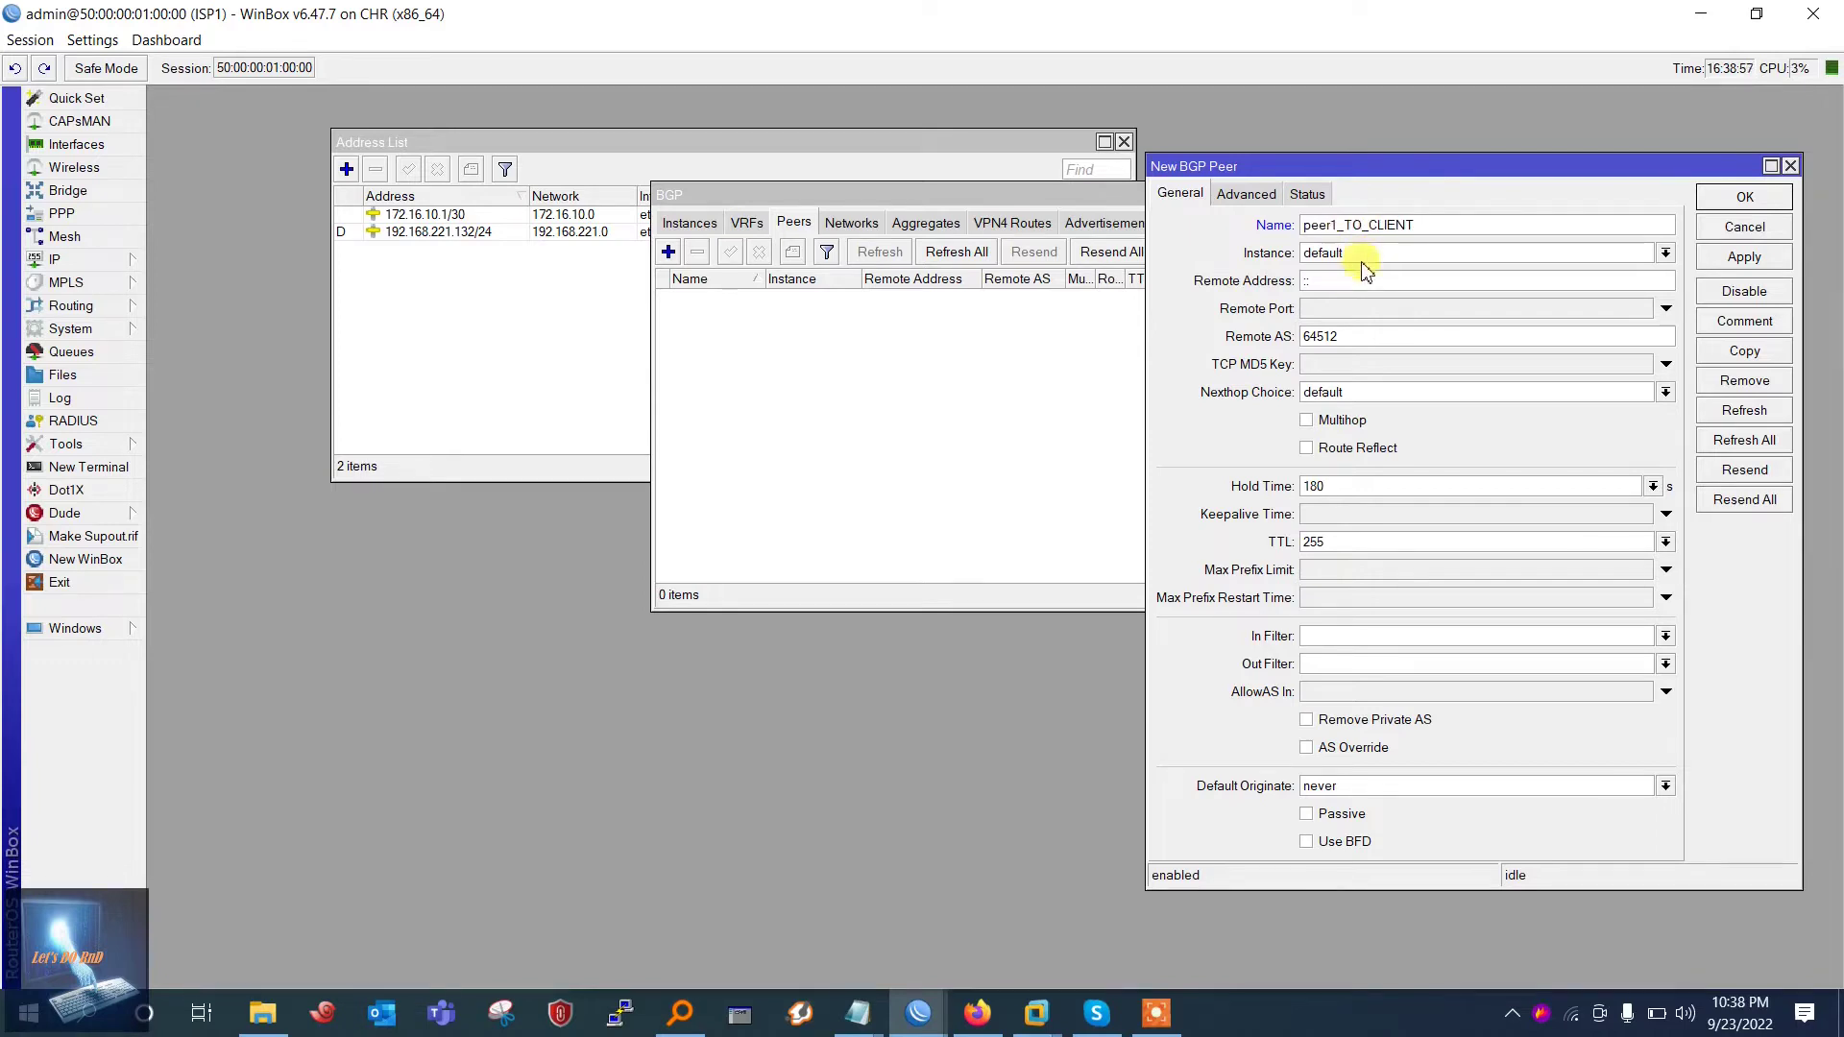
pyautogui.moveTo(1350, 281); pyautogui.dragTo(1230, 286)
pyautogui.write('172.16.10.0/30')
pyautogui.moveTo(1373, 338); pyautogui.dragTo(1242, 354)
pyautogui.click(1335, 334)
pyautogui.click(1399, 787)
pyautogui.click(1389, 809)
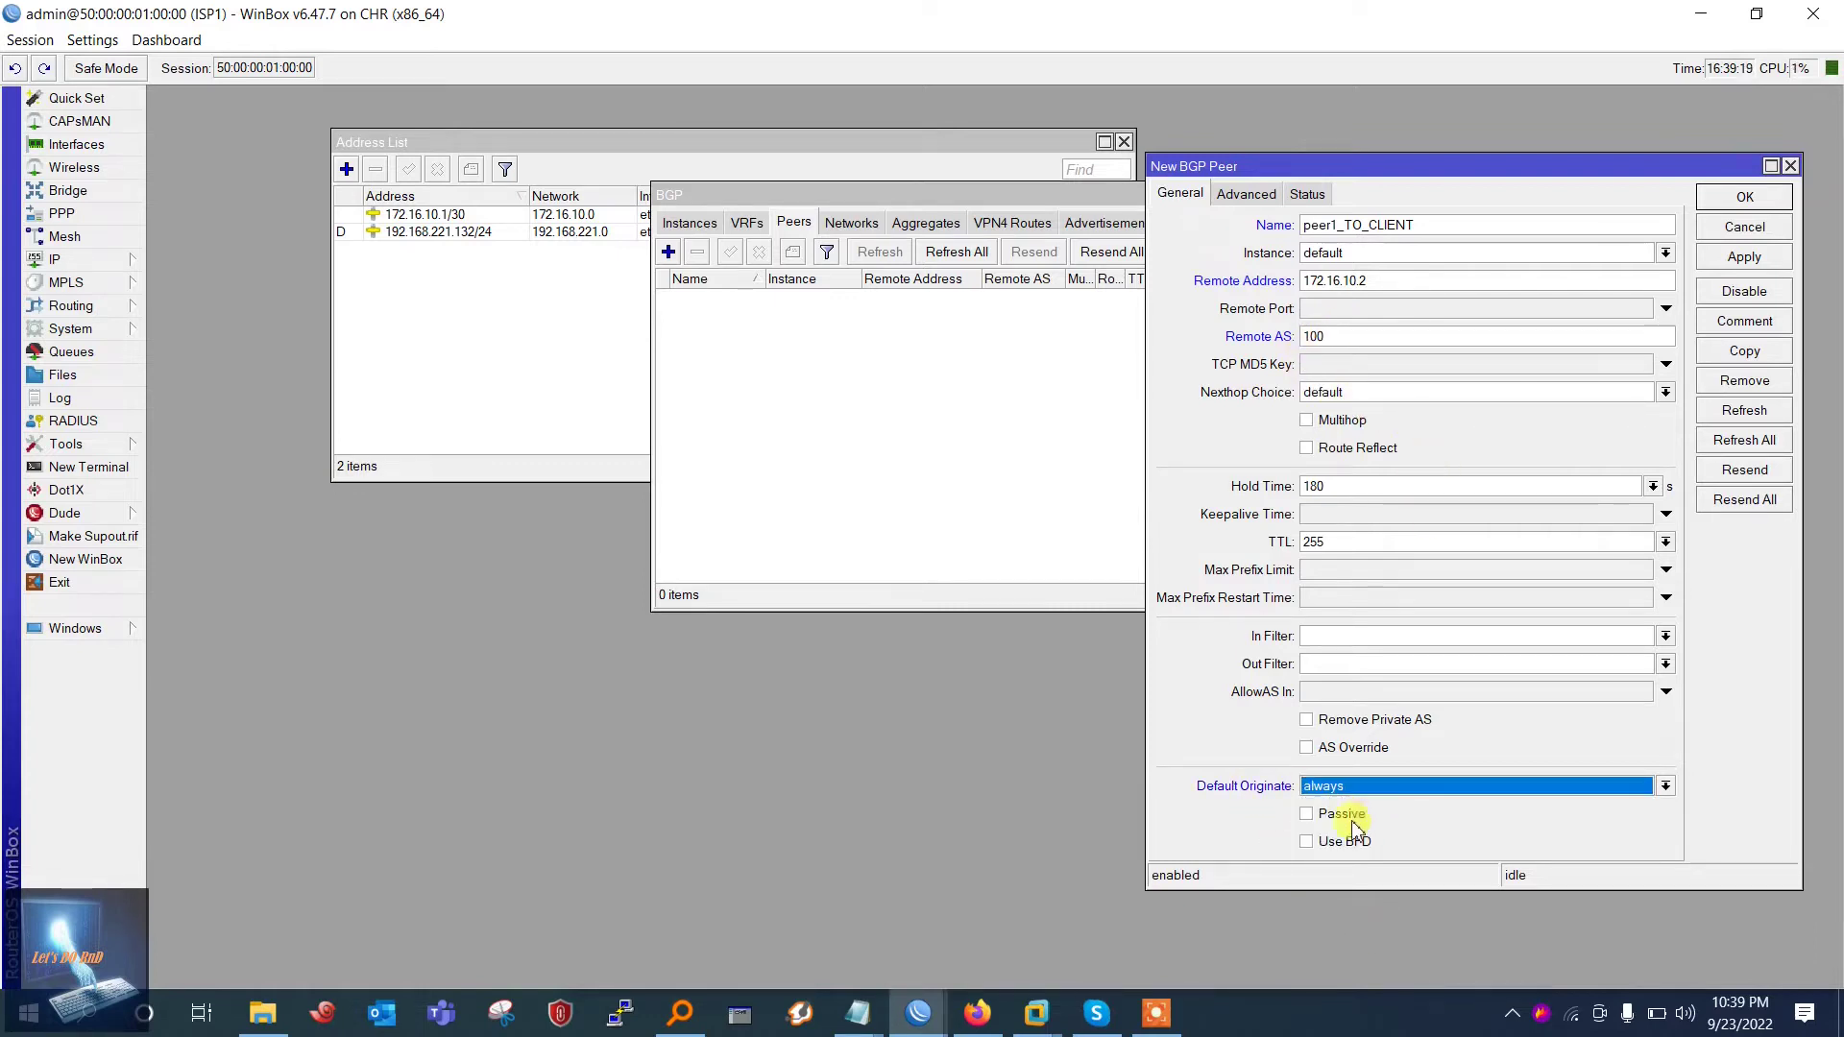
pyautogui.click(1744, 257)
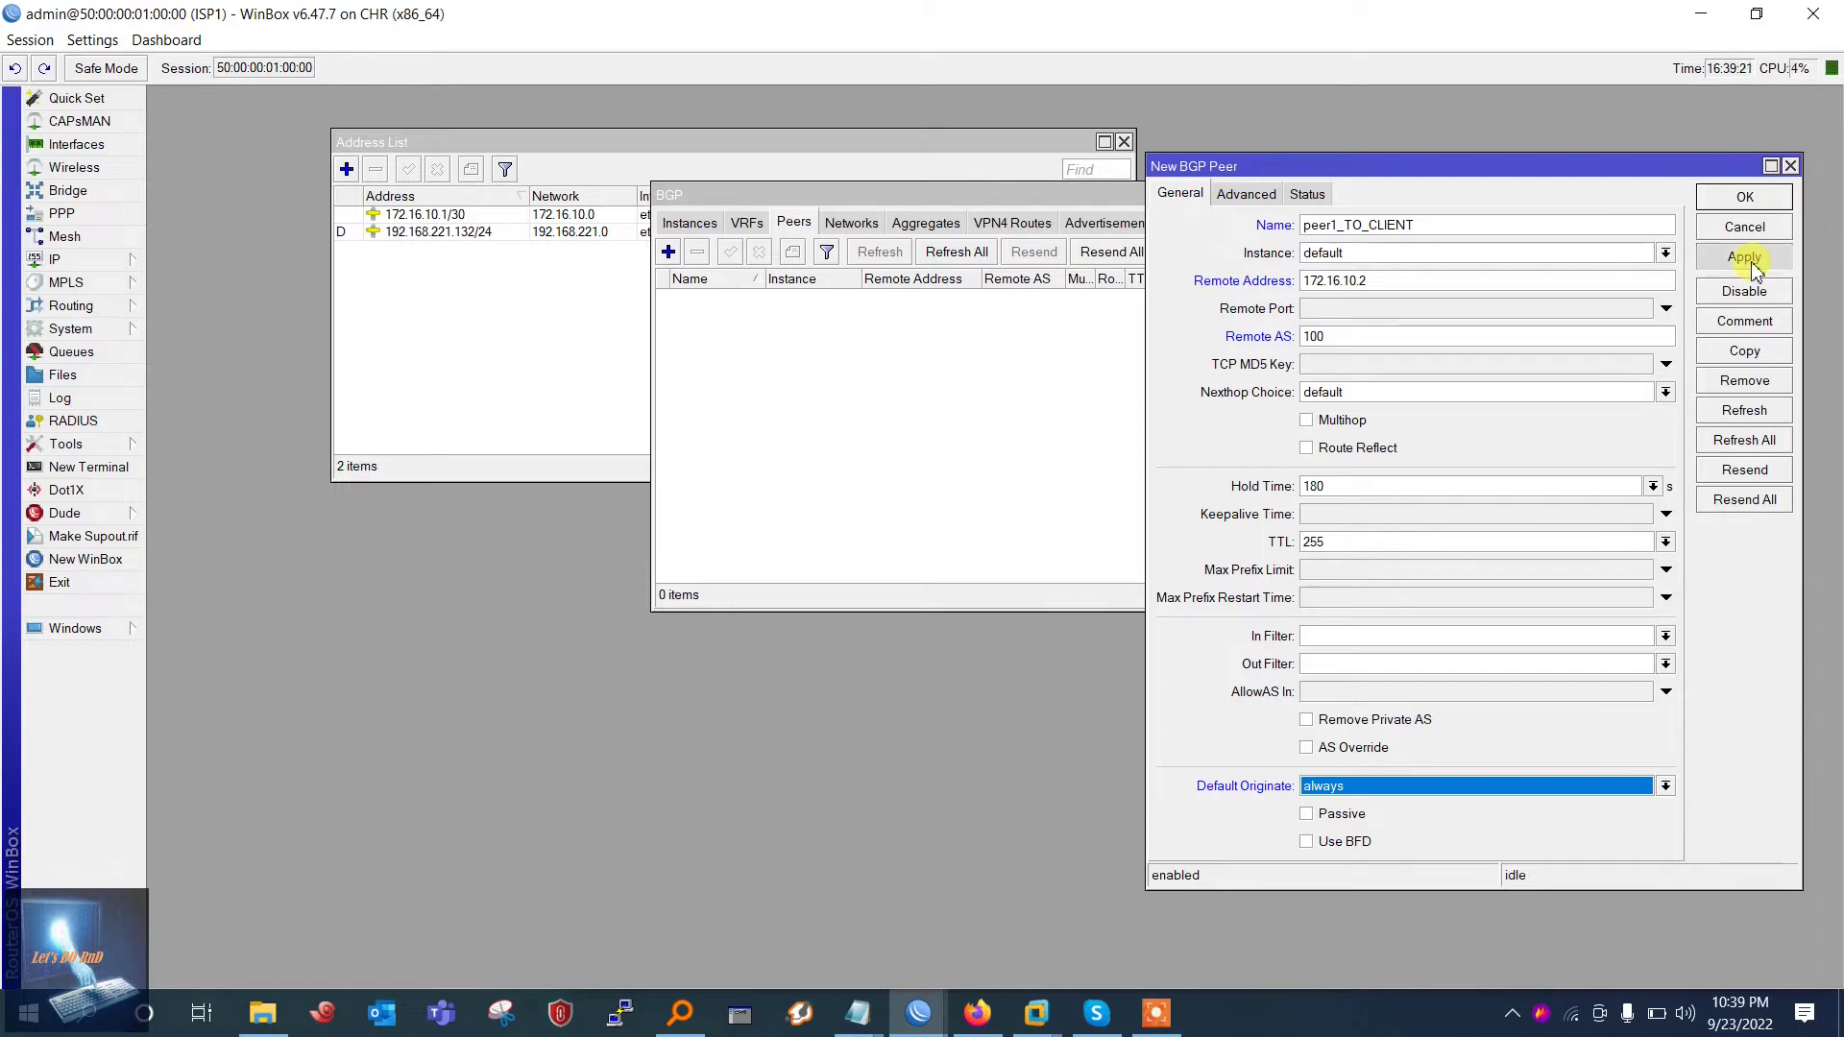
pyautogui.click(1743, 199)
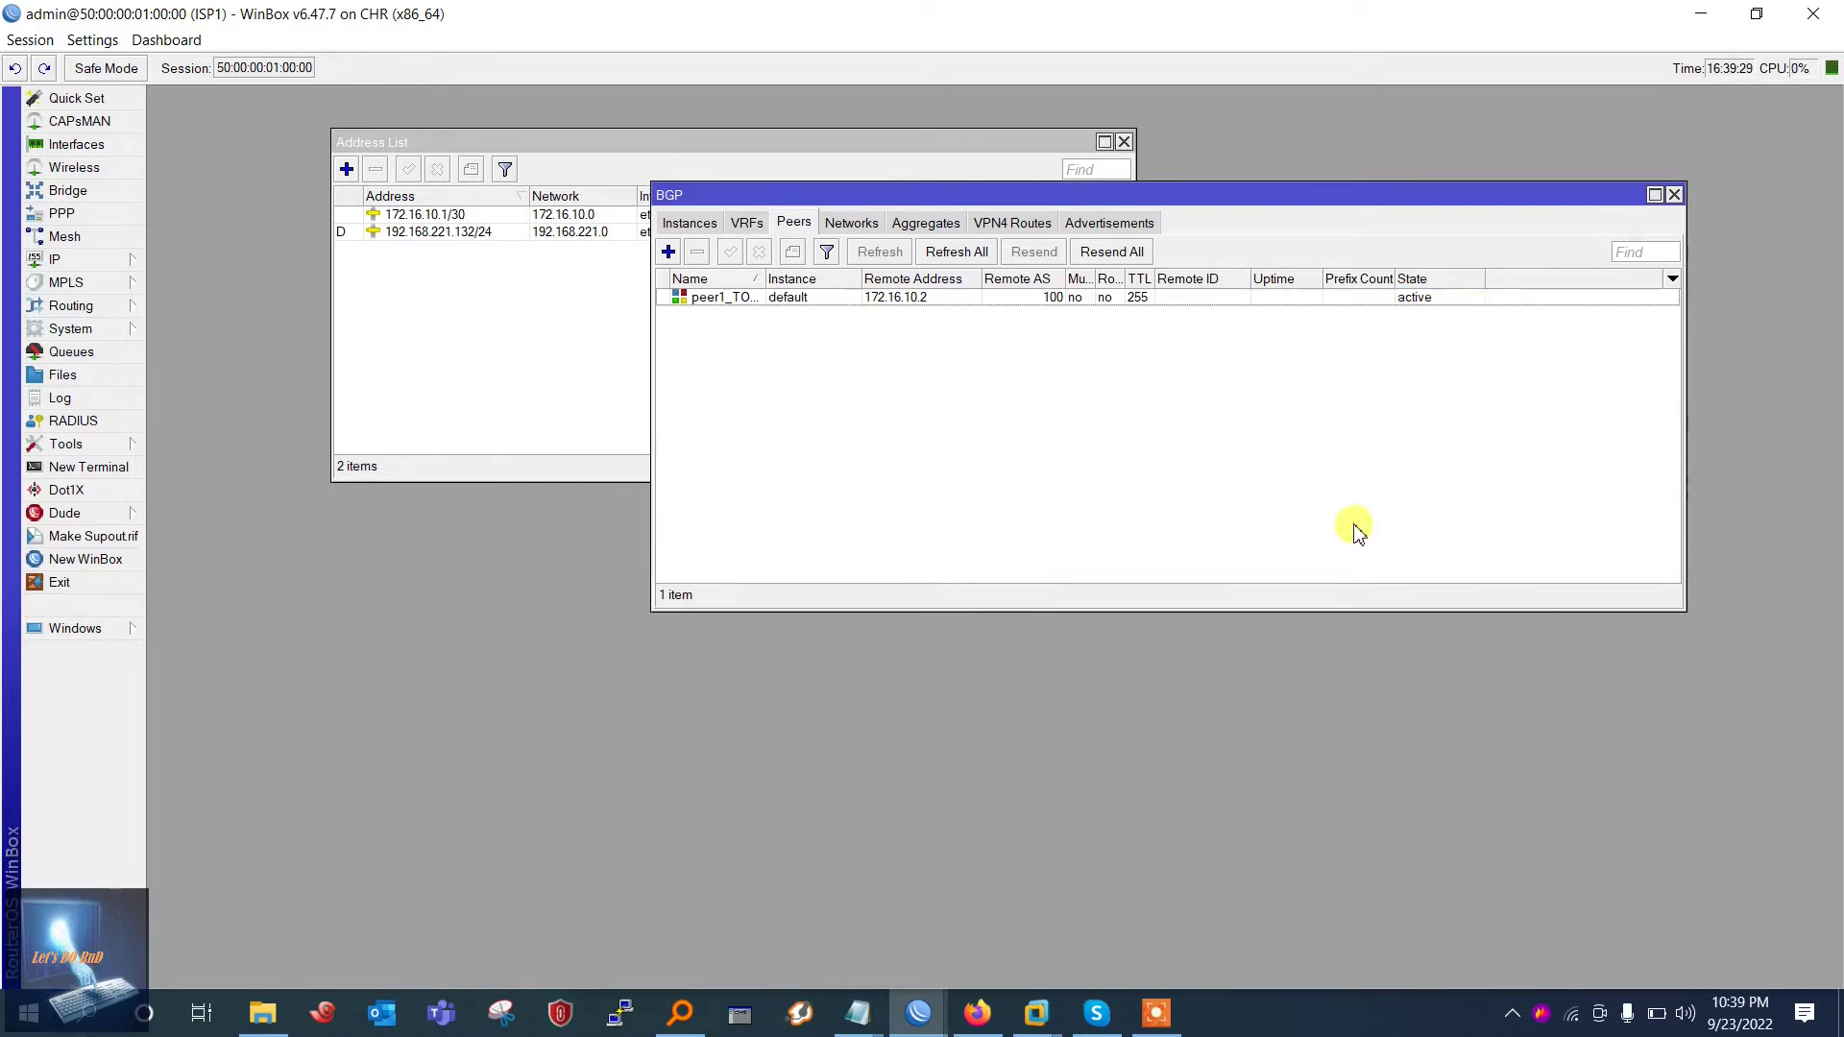
# Close the WinBox connection window, maximize the Client_MKT session, and check the topology in the browser before returning to that session
pyautogui.moveTo(918, 1013)
pyautogui.moveTo(987, 889)
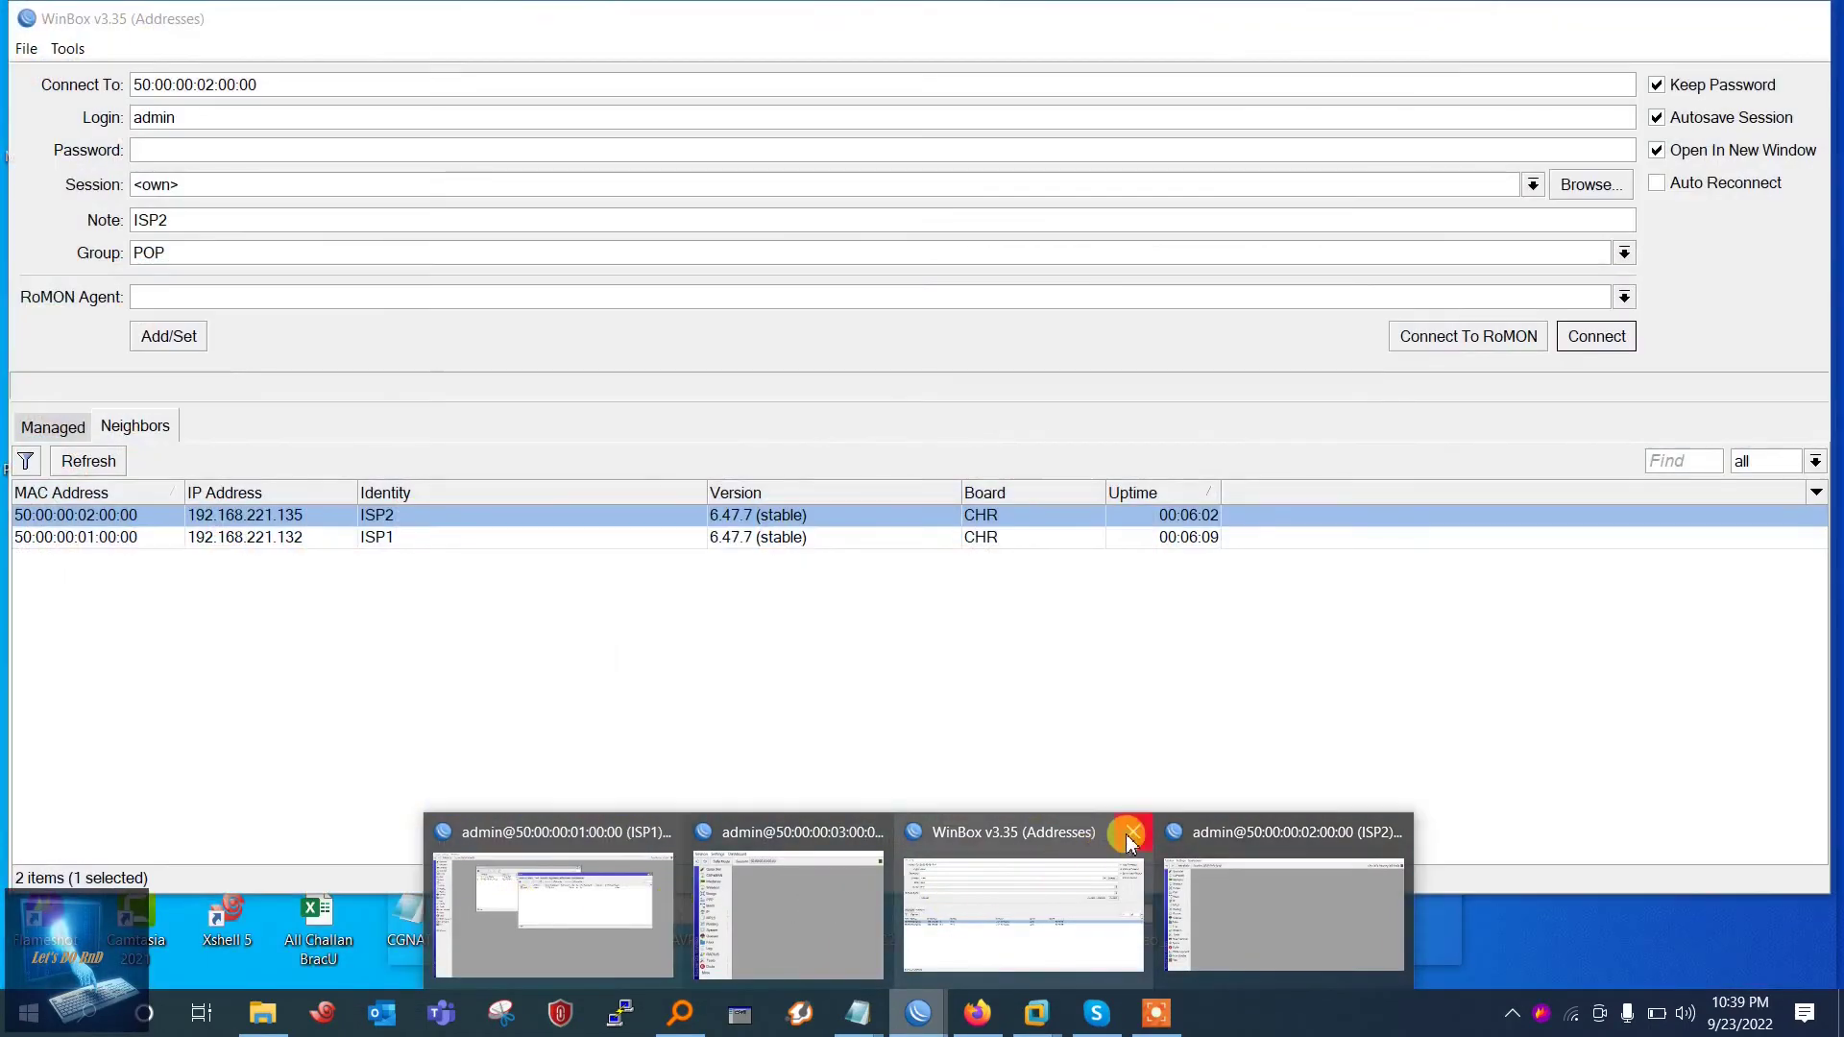
pyautogui.click(1129, 841)
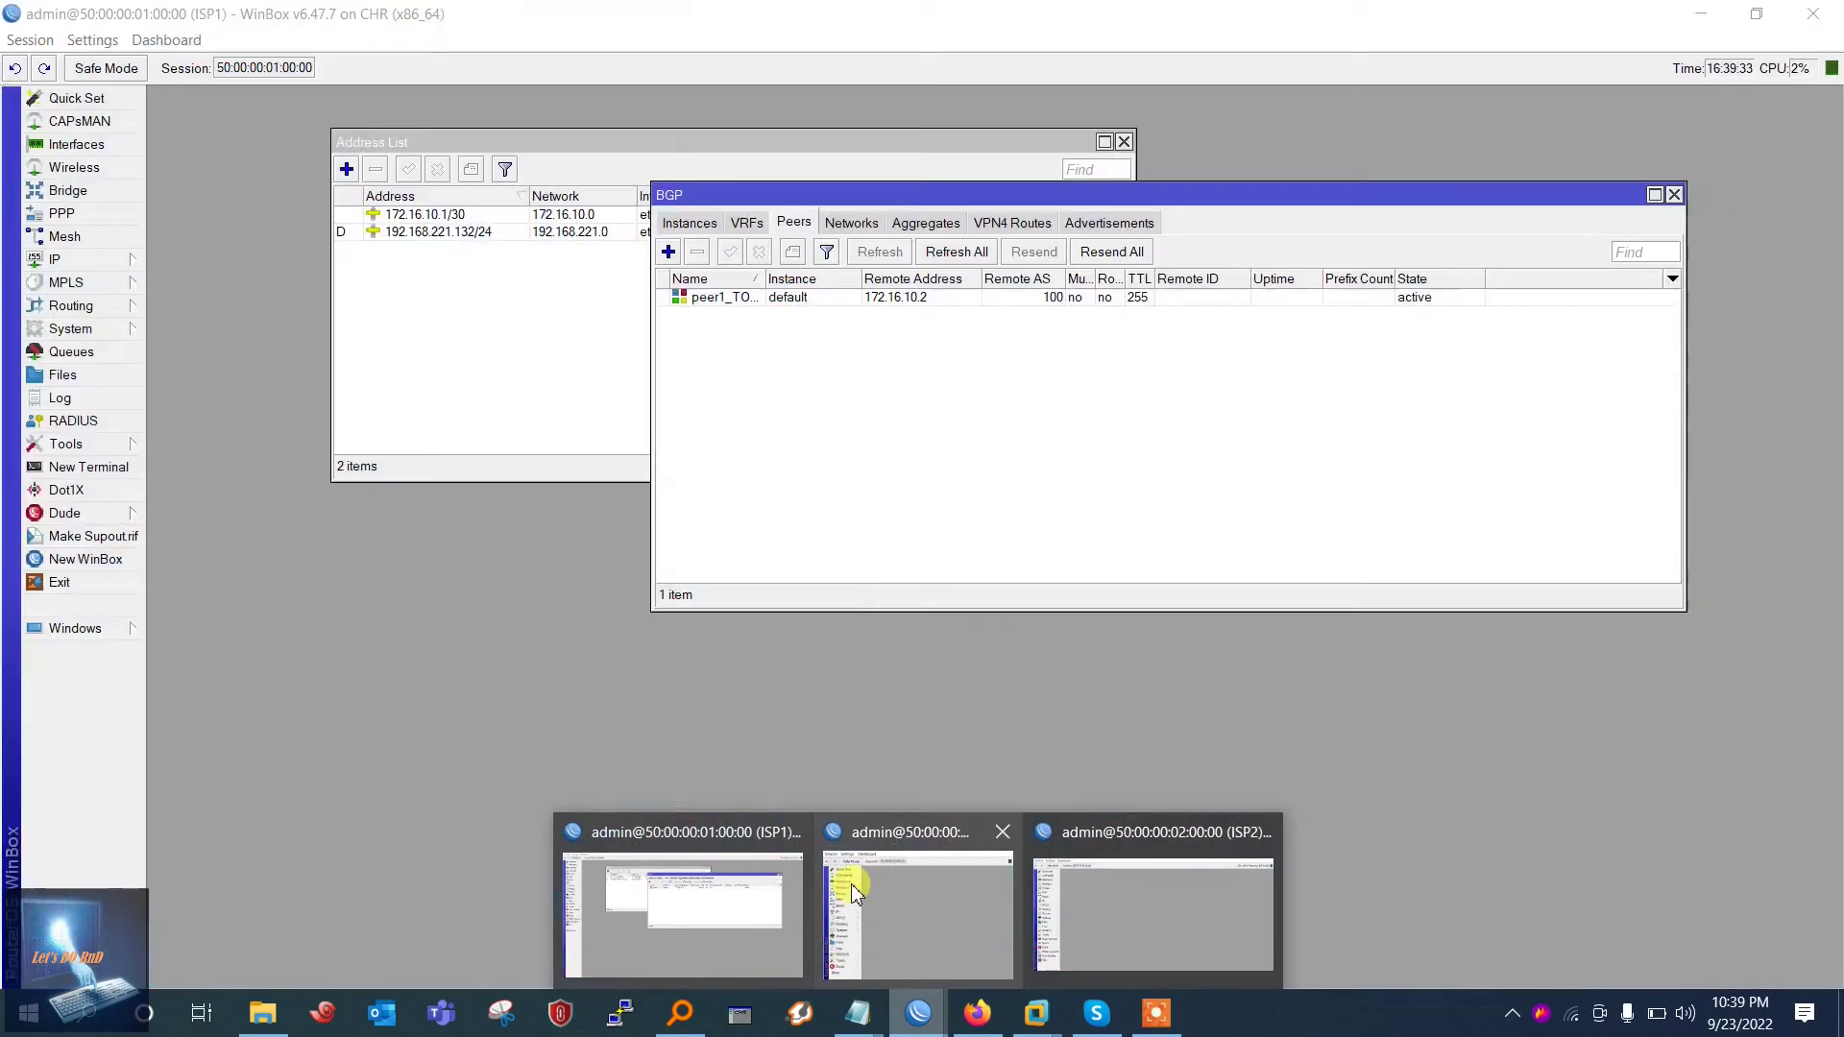
pyautogui.click(893, 875)
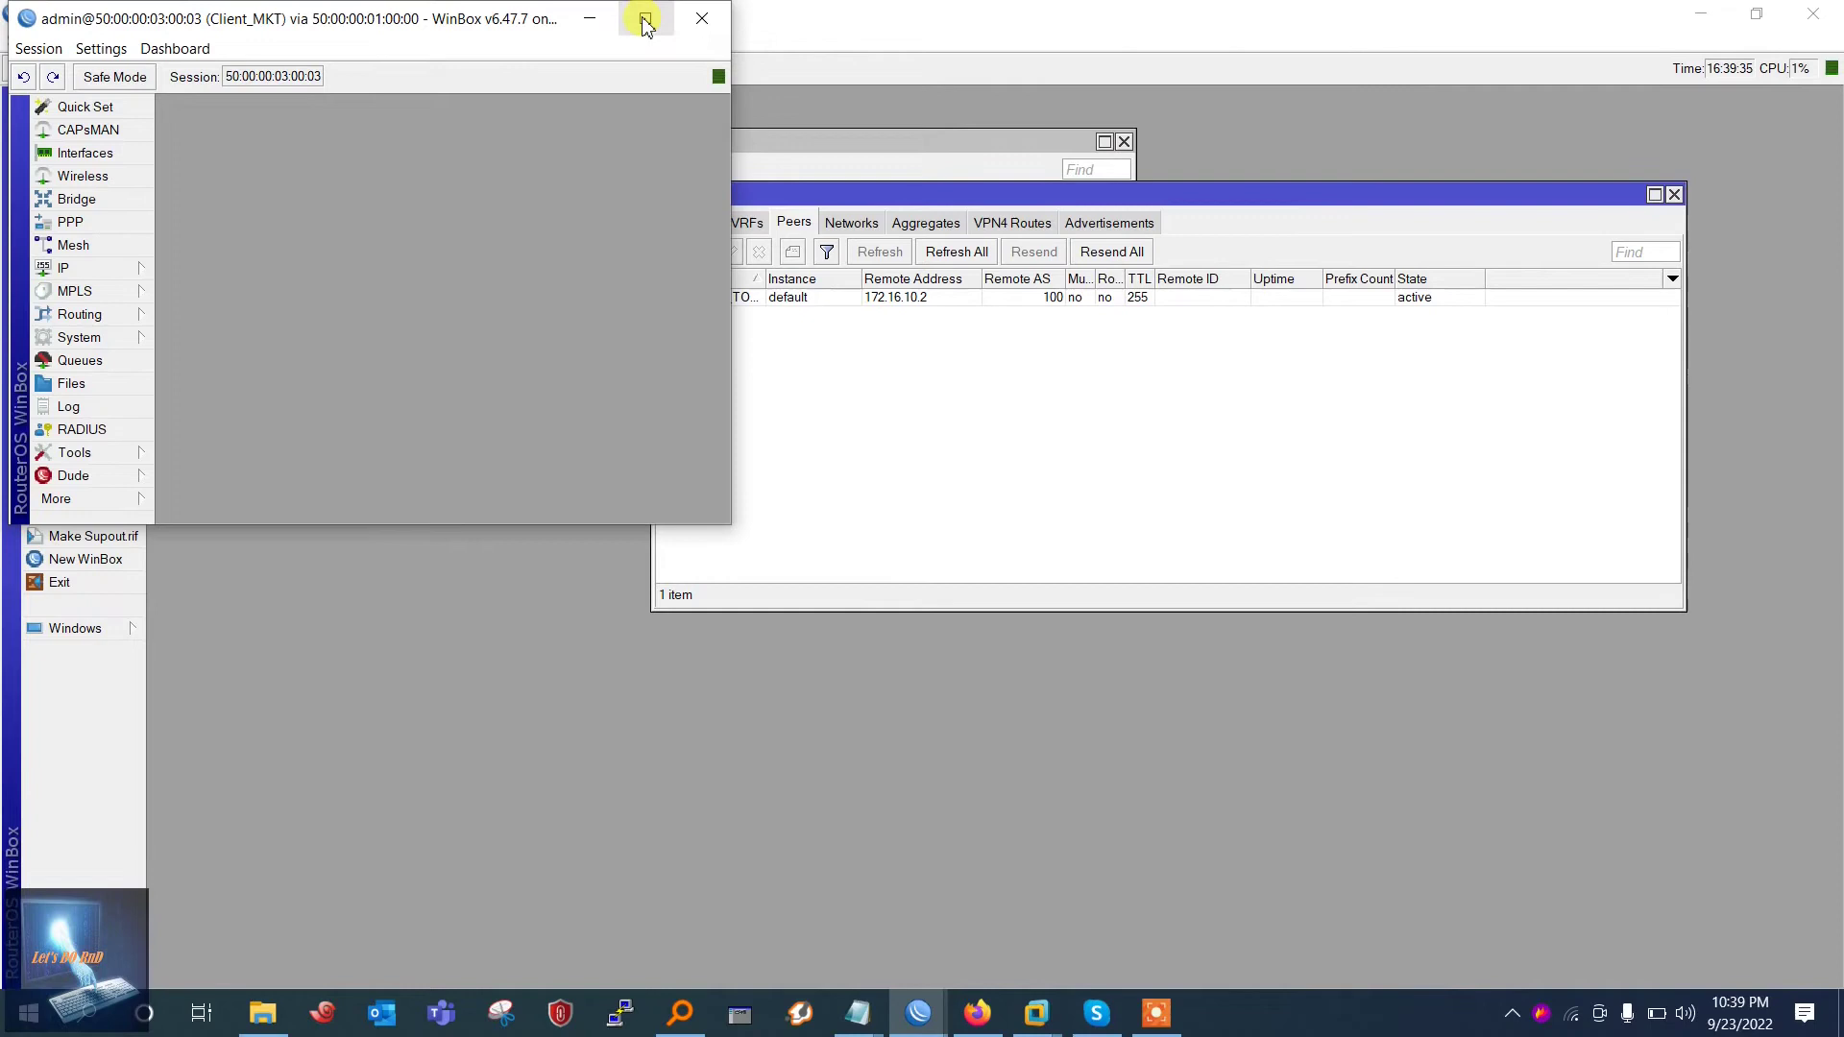
pyautogui.click(642, 20)
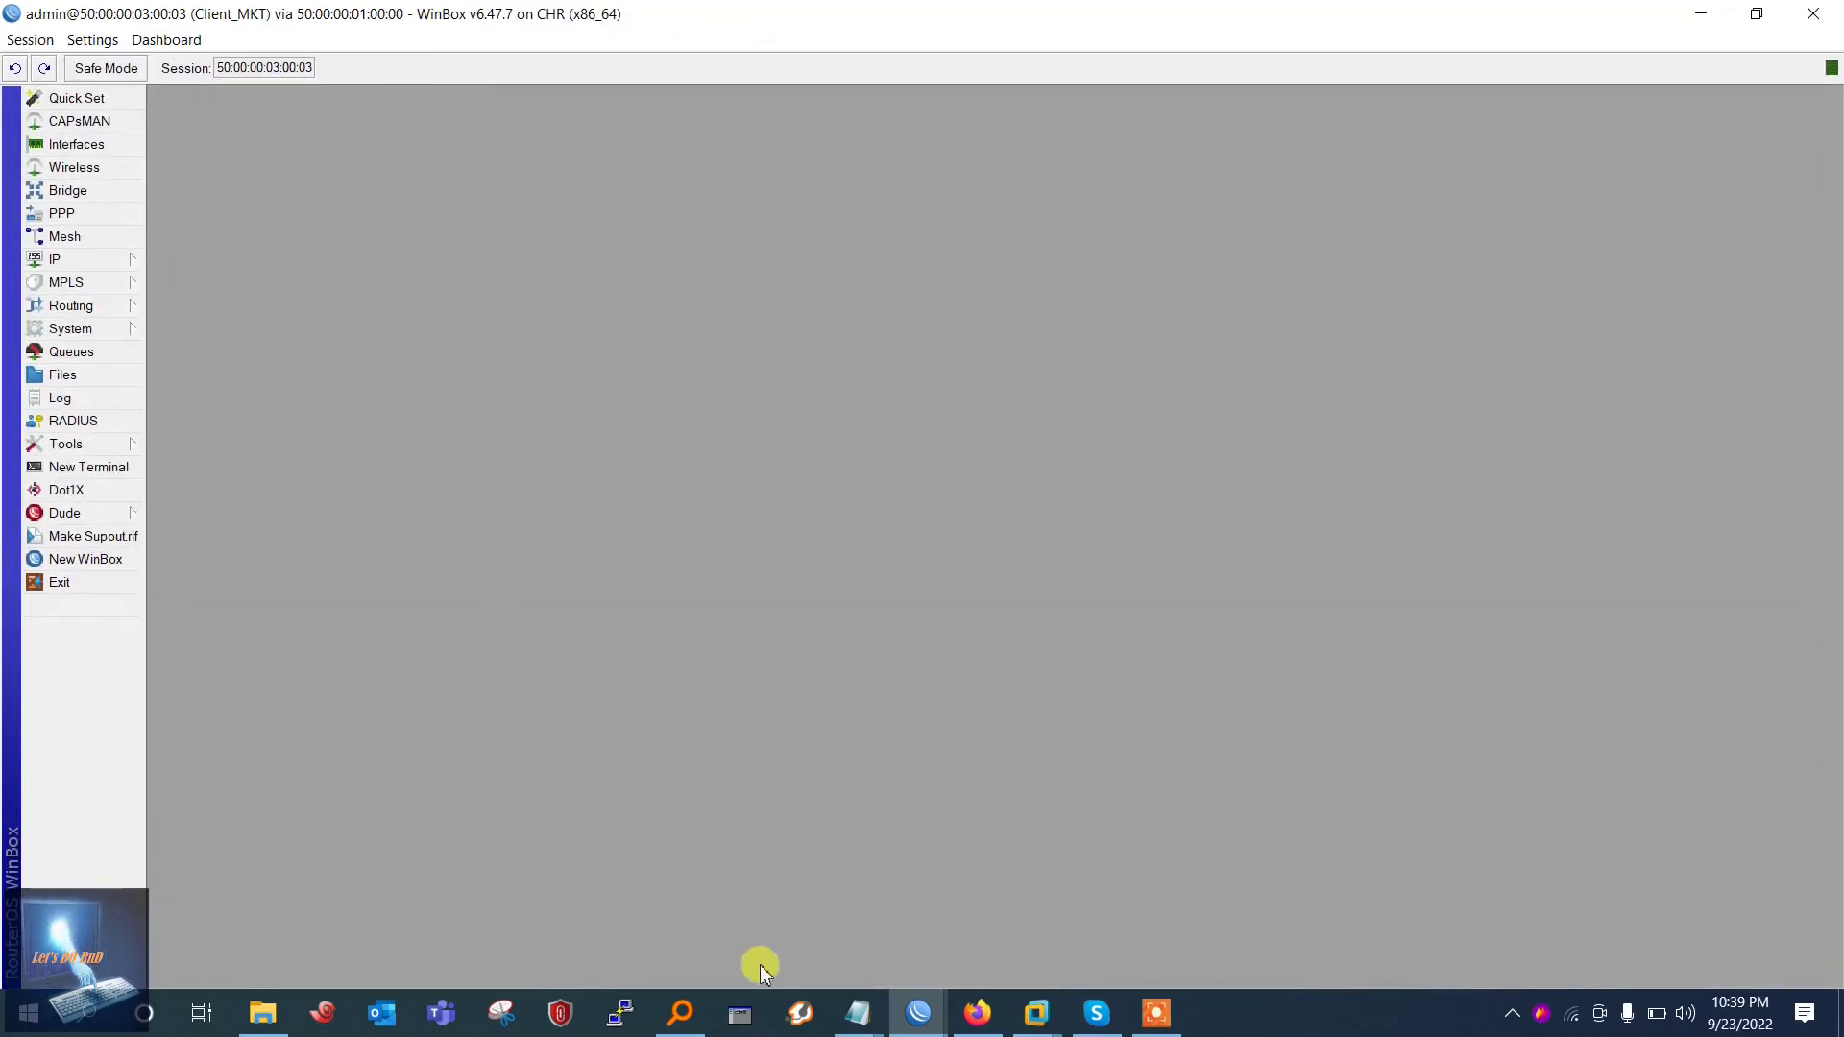
pyautogui.click(976, 1013)
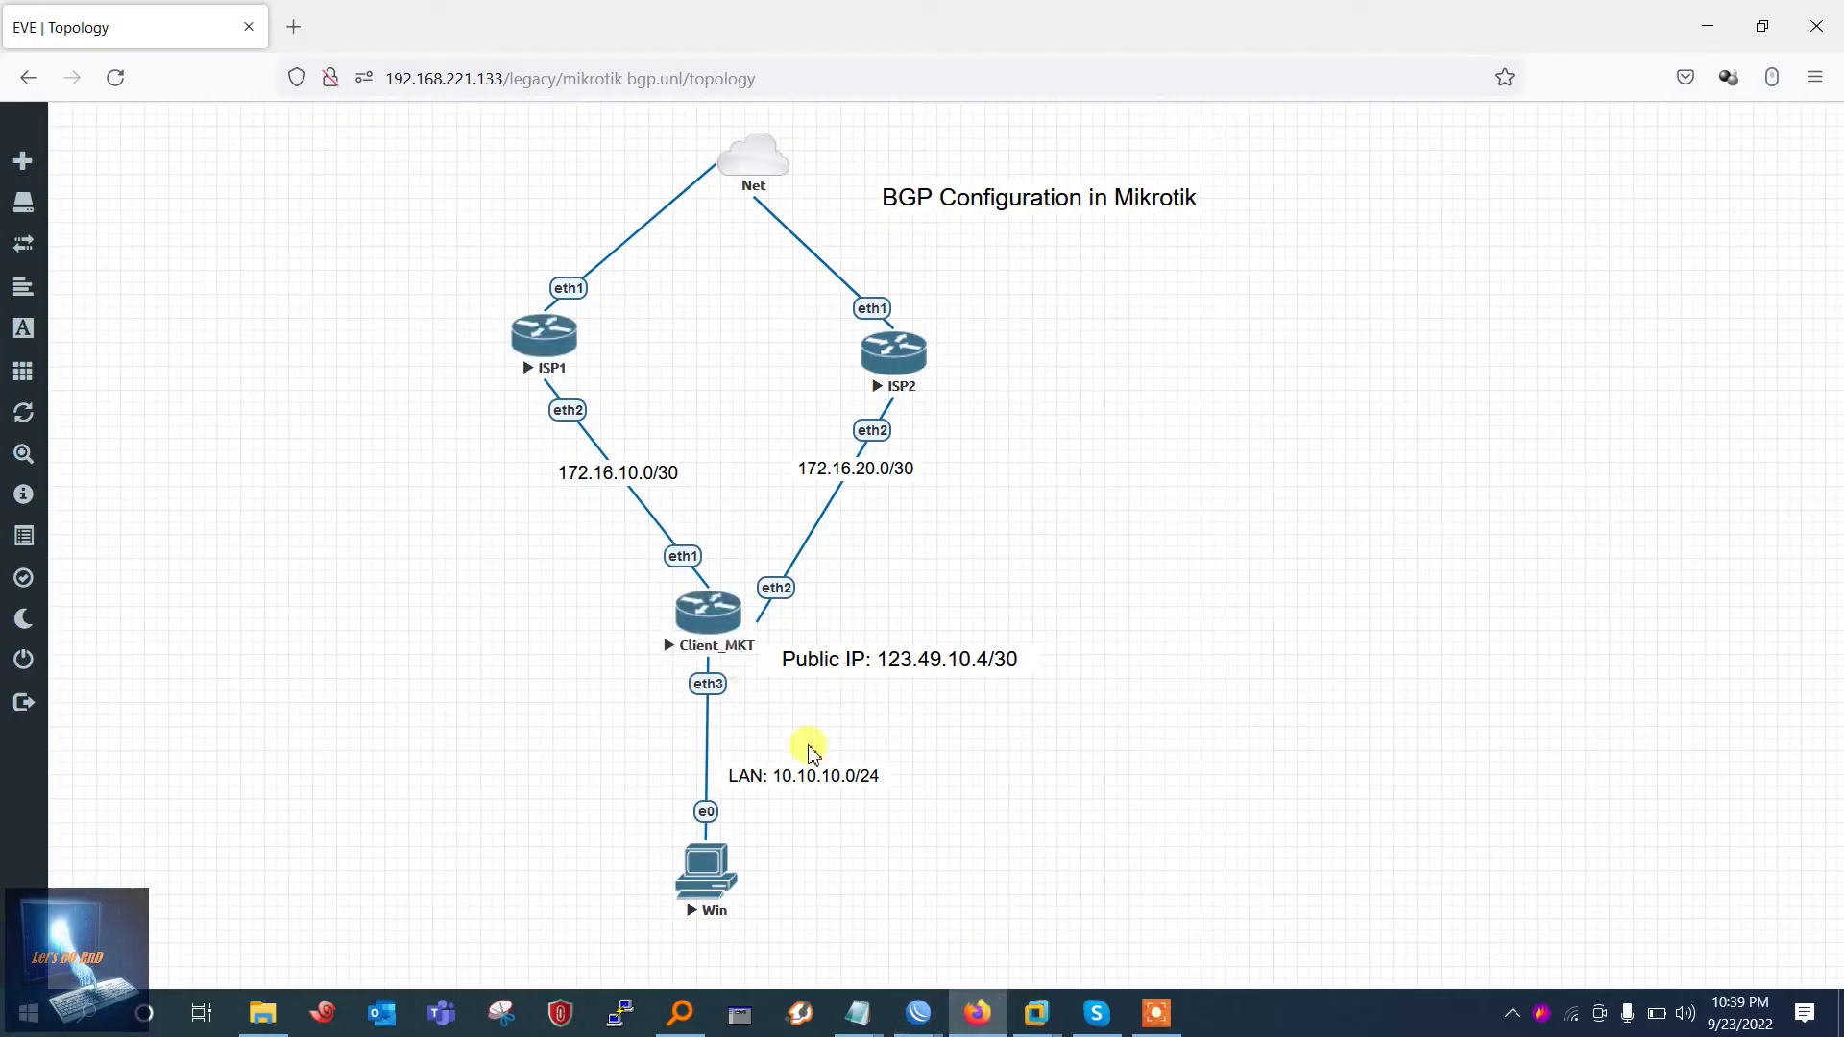
pyautogui.moveTo(918, 1013)
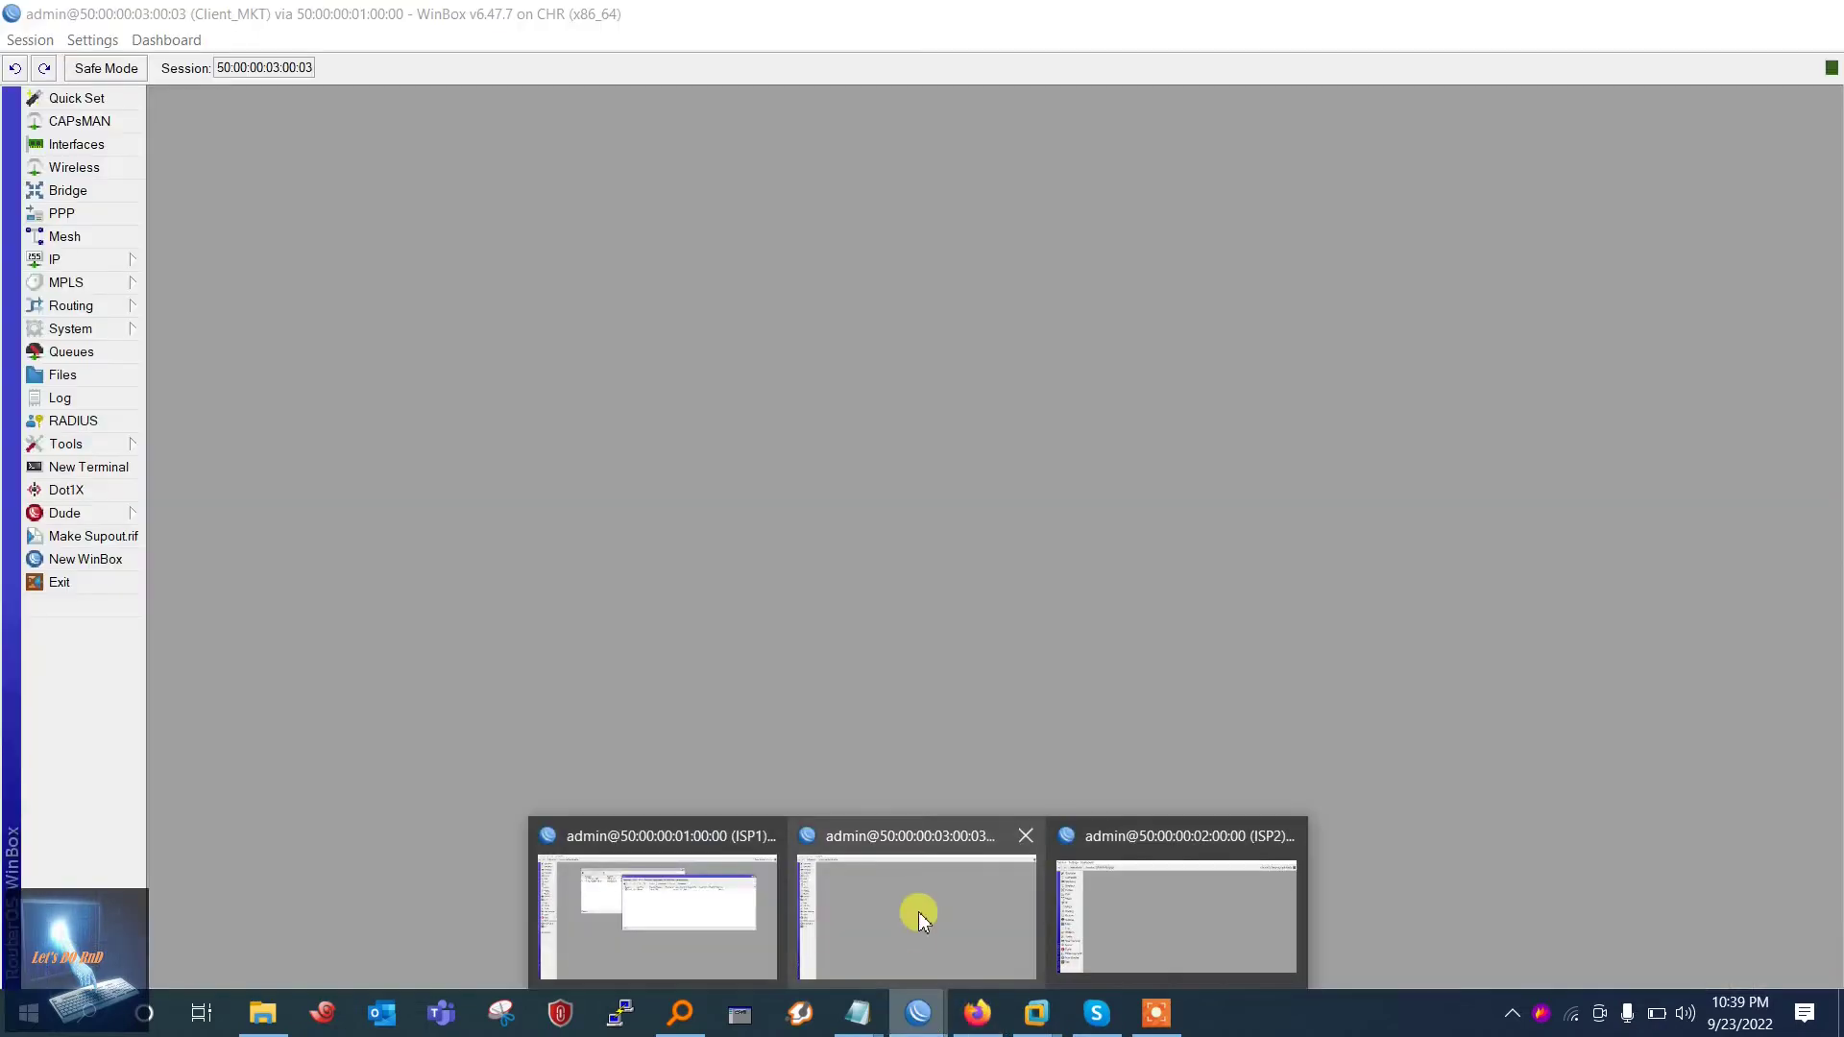
pyautogui.click(918, 912)
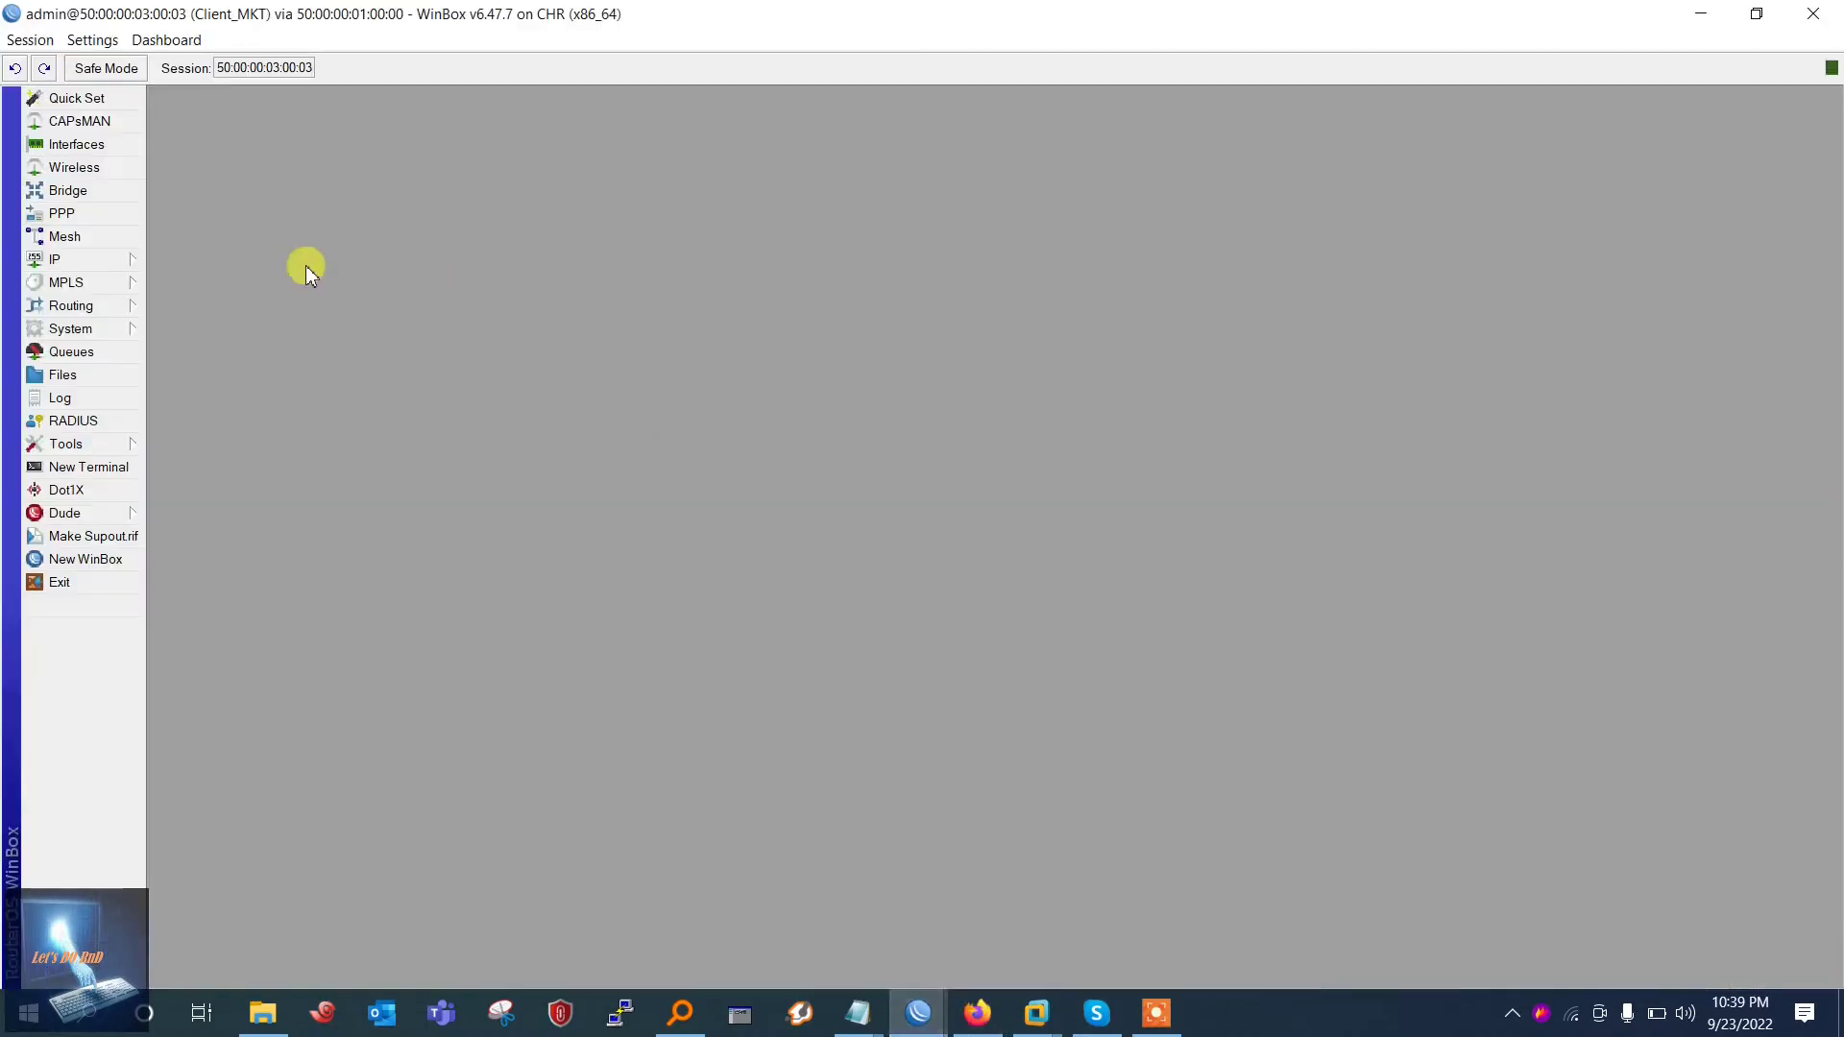
# Add the IP address 172.16.10.2/30 on interface ether1 of the Client_MKT router
pyautogui.click(108, 262)
pyautogui.click(212, 322)
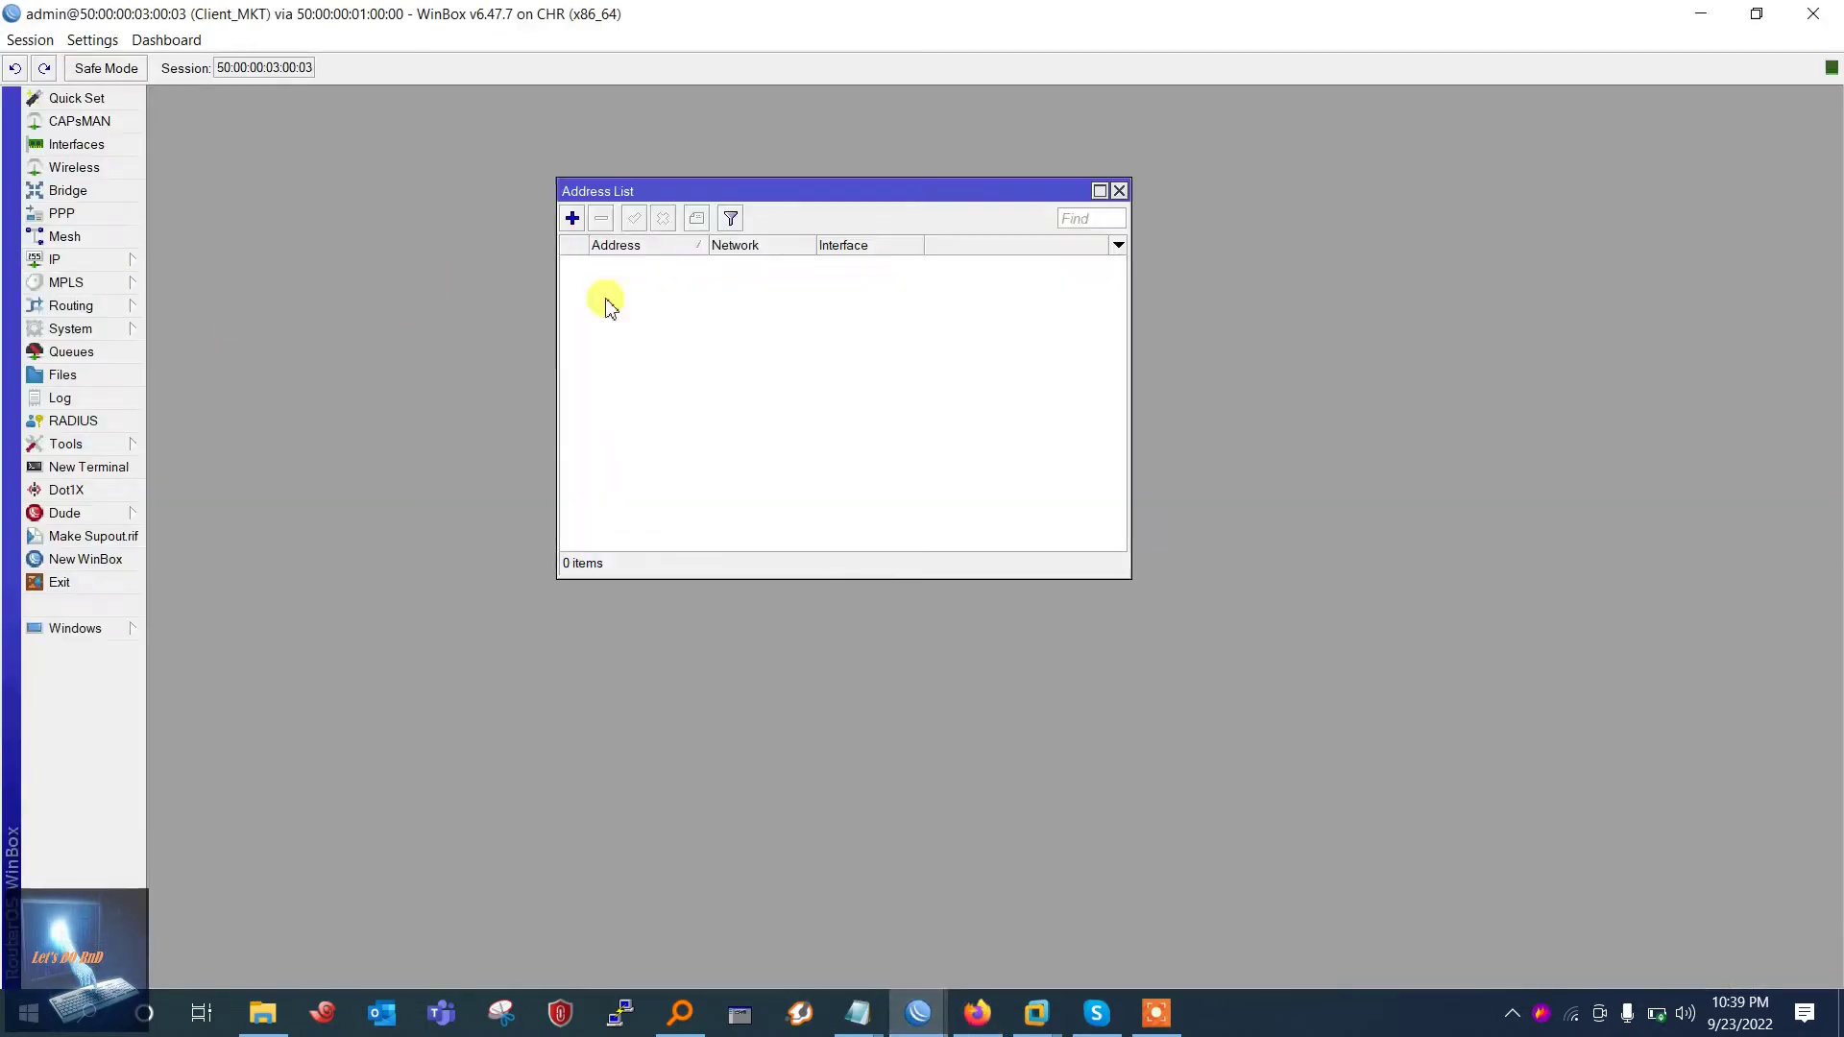
pyautogui.click(572, 218)
pyautogui.write('172.16.10.0/30')
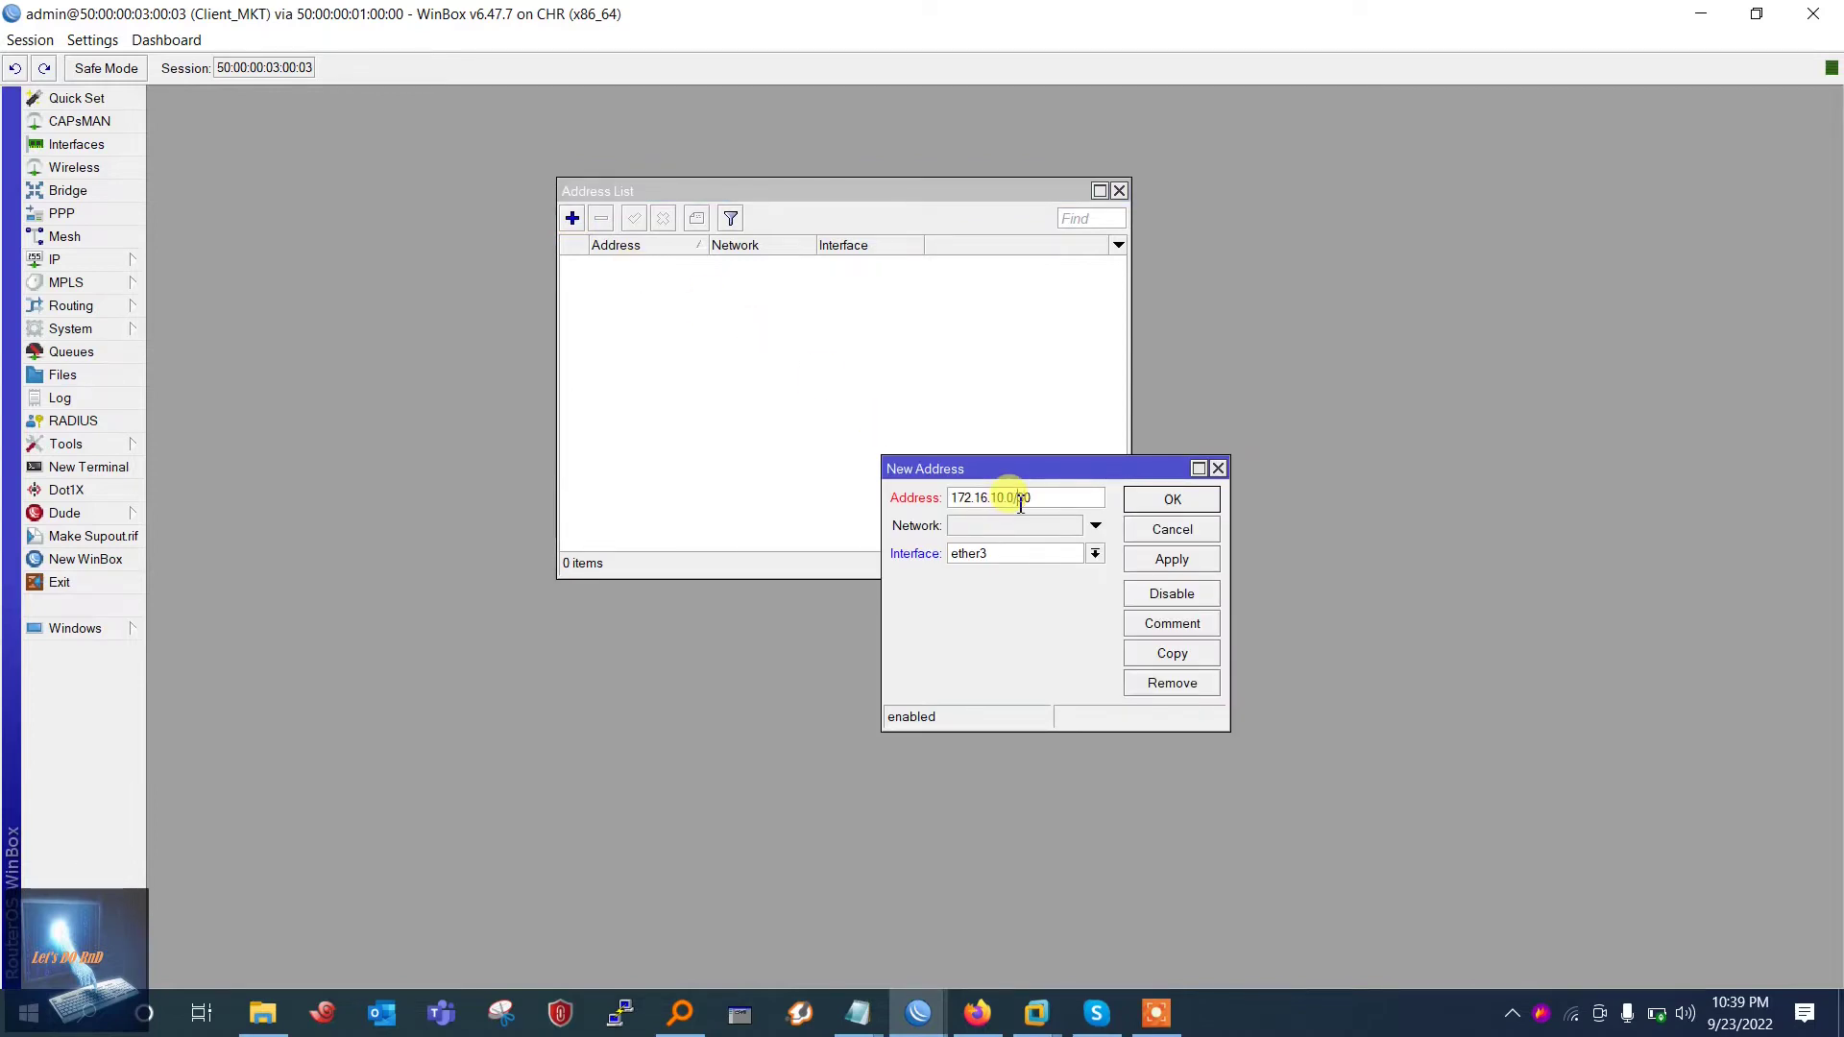
pyautogui.click(1045, 554)
pyautogui.click(1035, 574)
pyautogui.click(1171, 560)
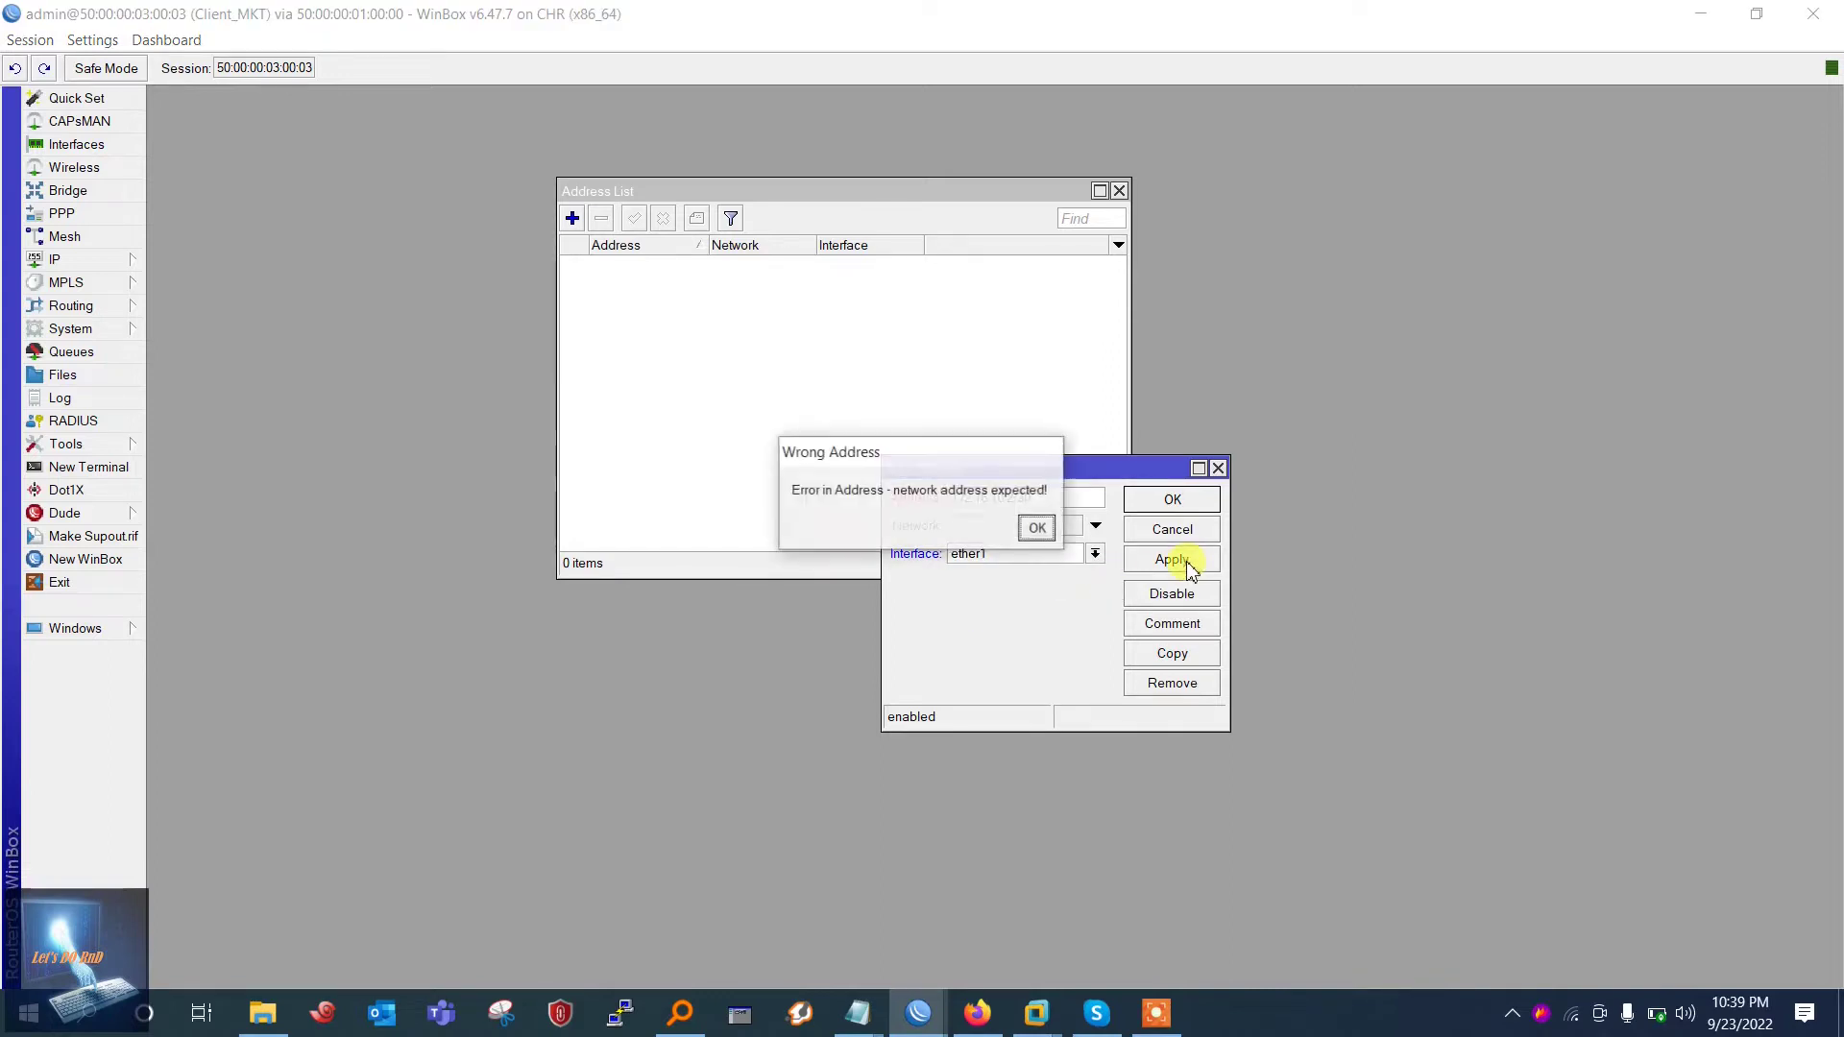
pyautogui.click(1038, 527)
pyautogui.click(1048, 498)
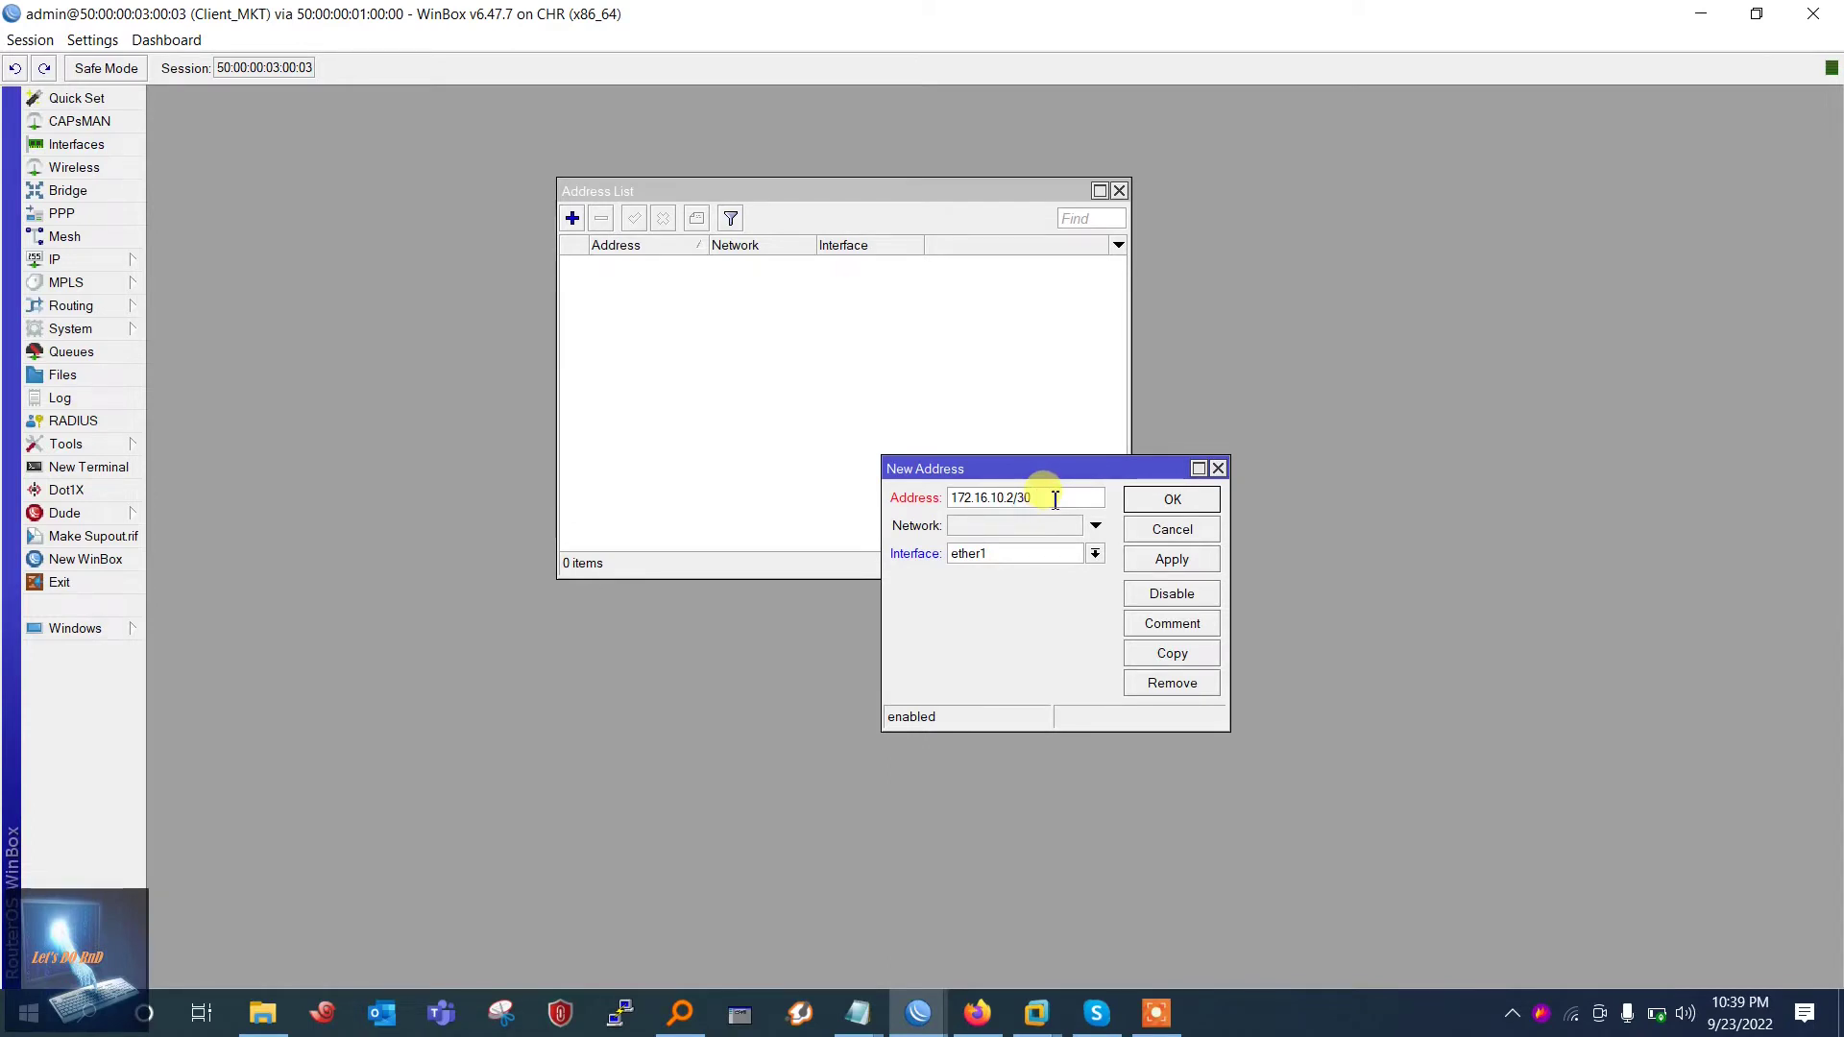
pyautogui.click(1168, 561)
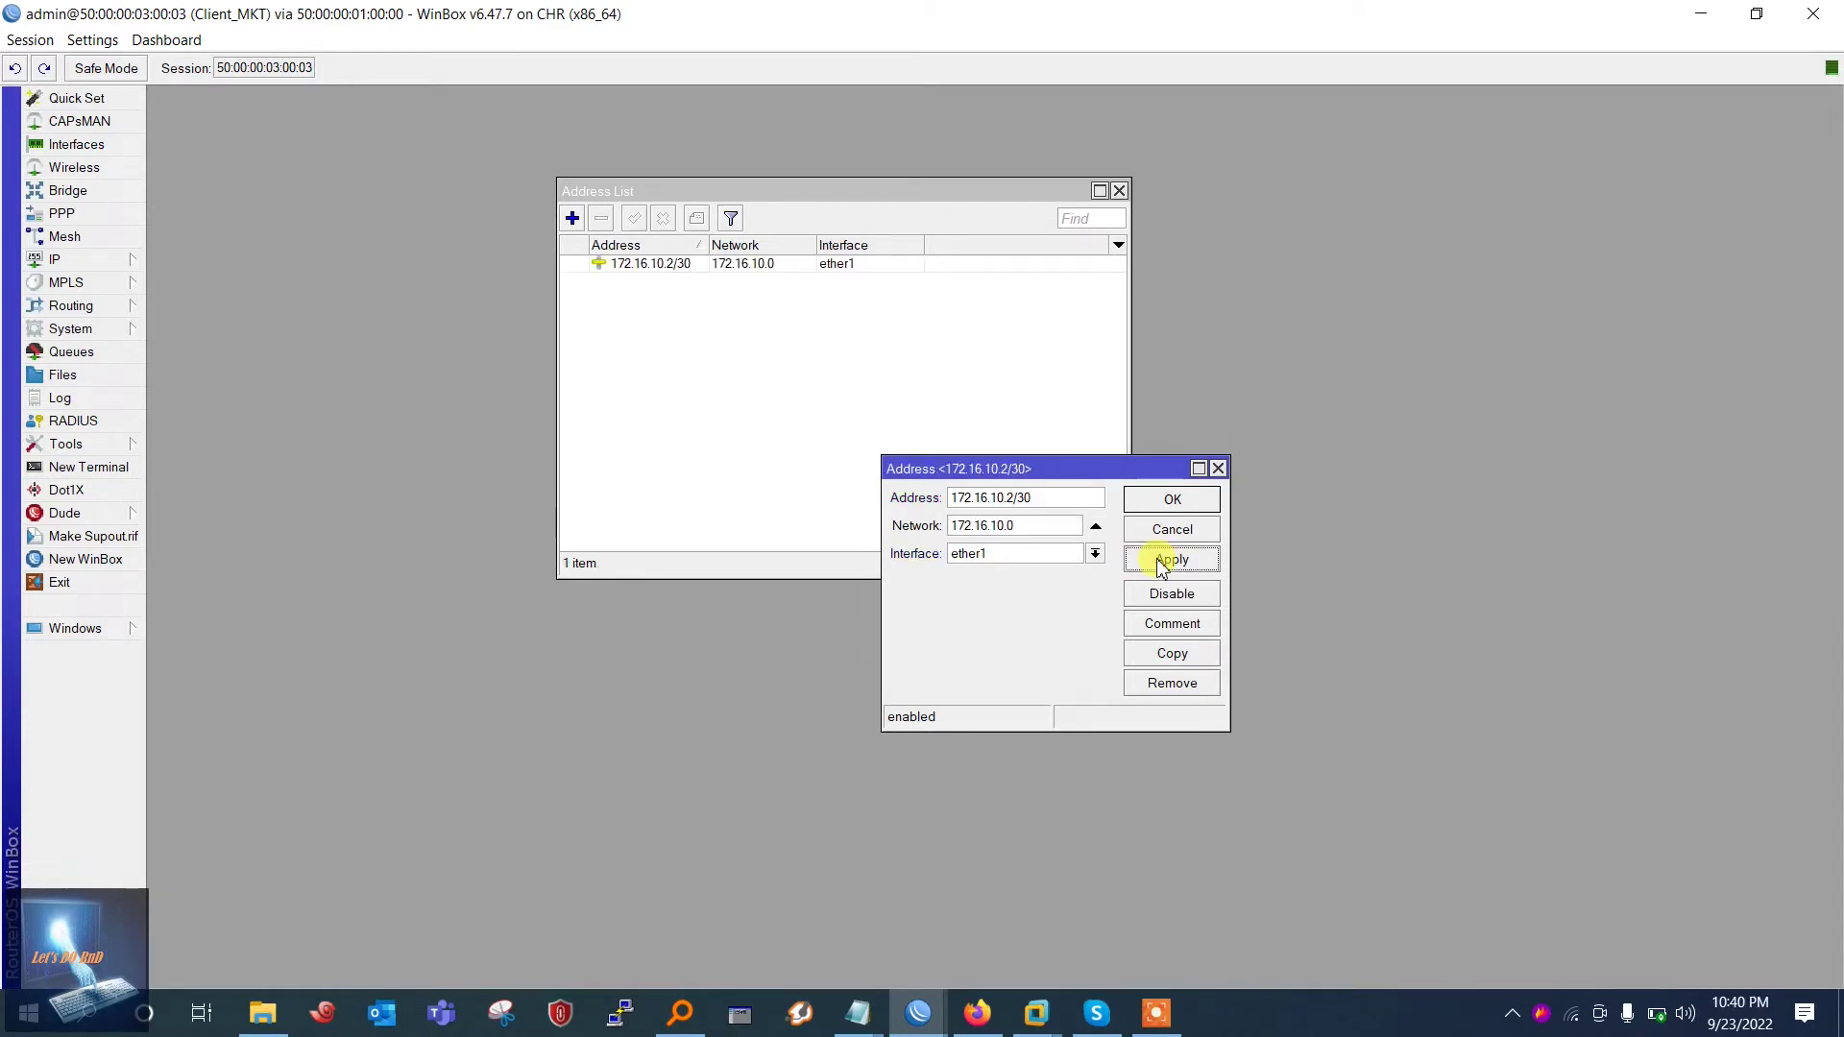
pyautogui.click(1172, 500)
# Ping 172.16.10.1 from a new Client_MKT terminal, stop the ping, and close the terminal
pyautogui.click(87, 467)
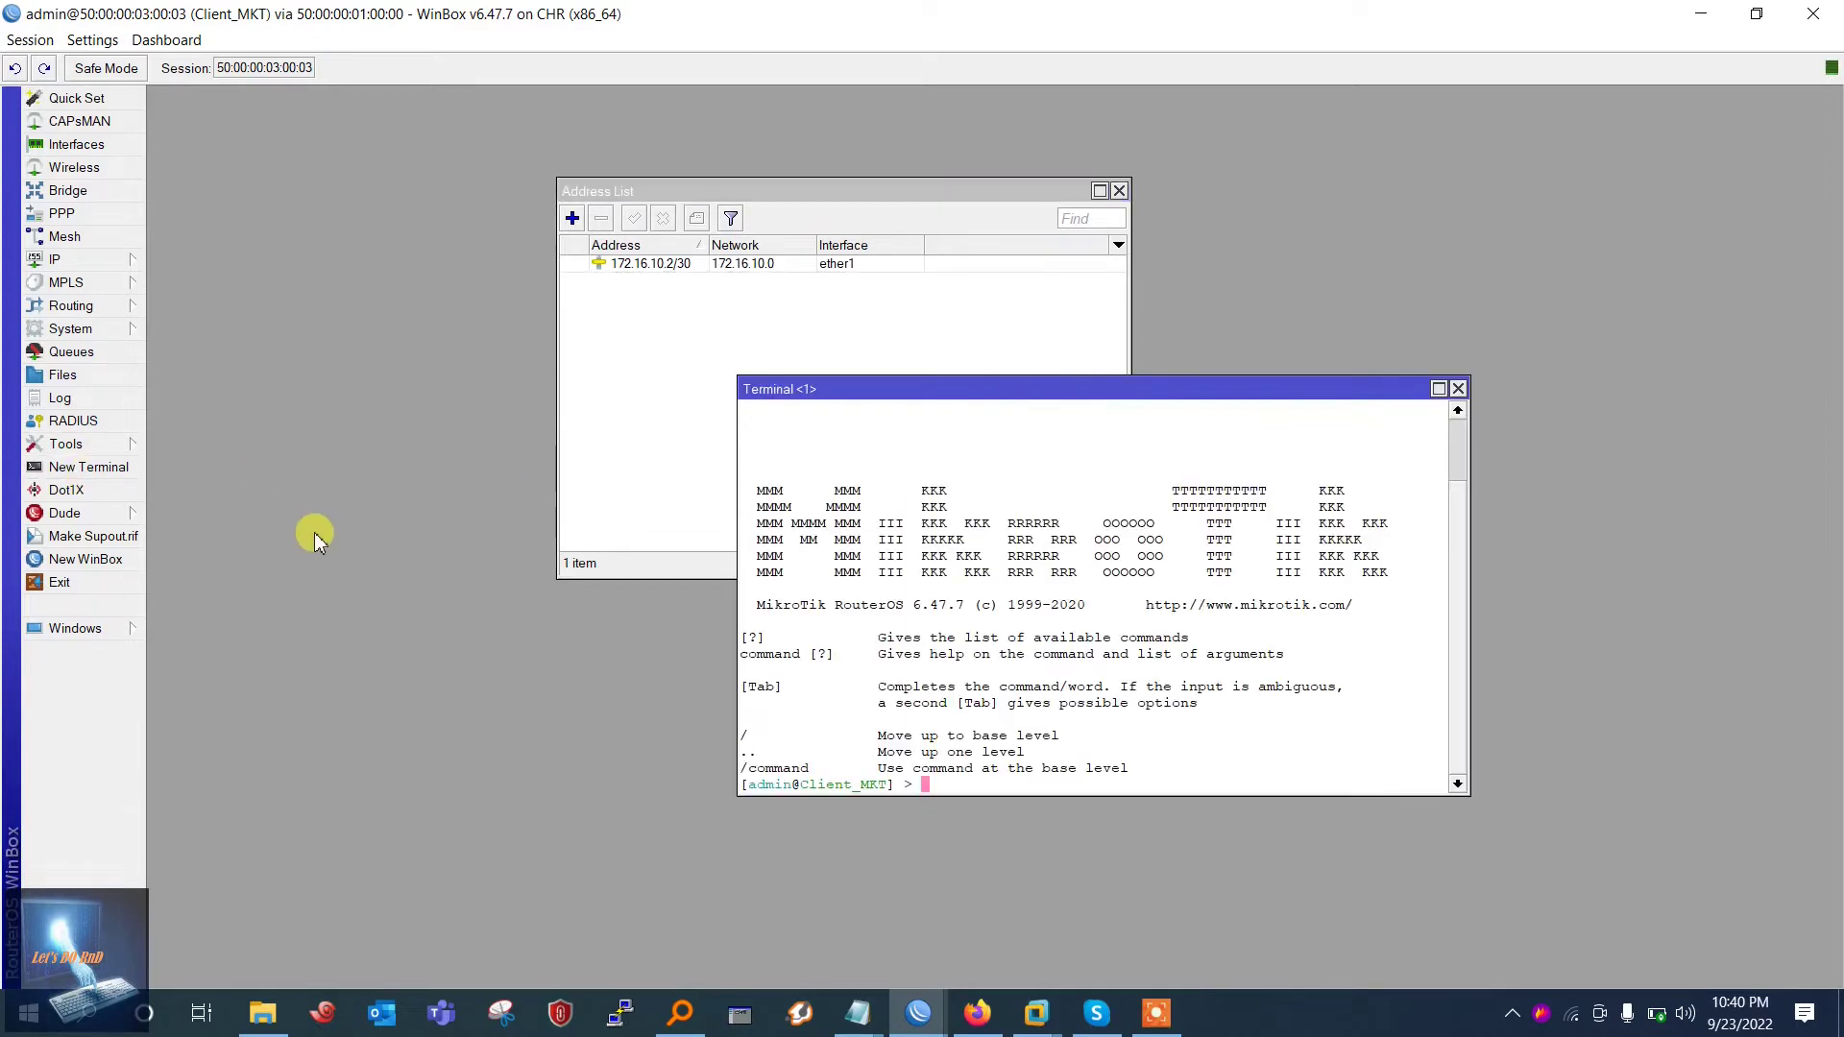
pyautogui.write('ping 172.16.10.0/30')
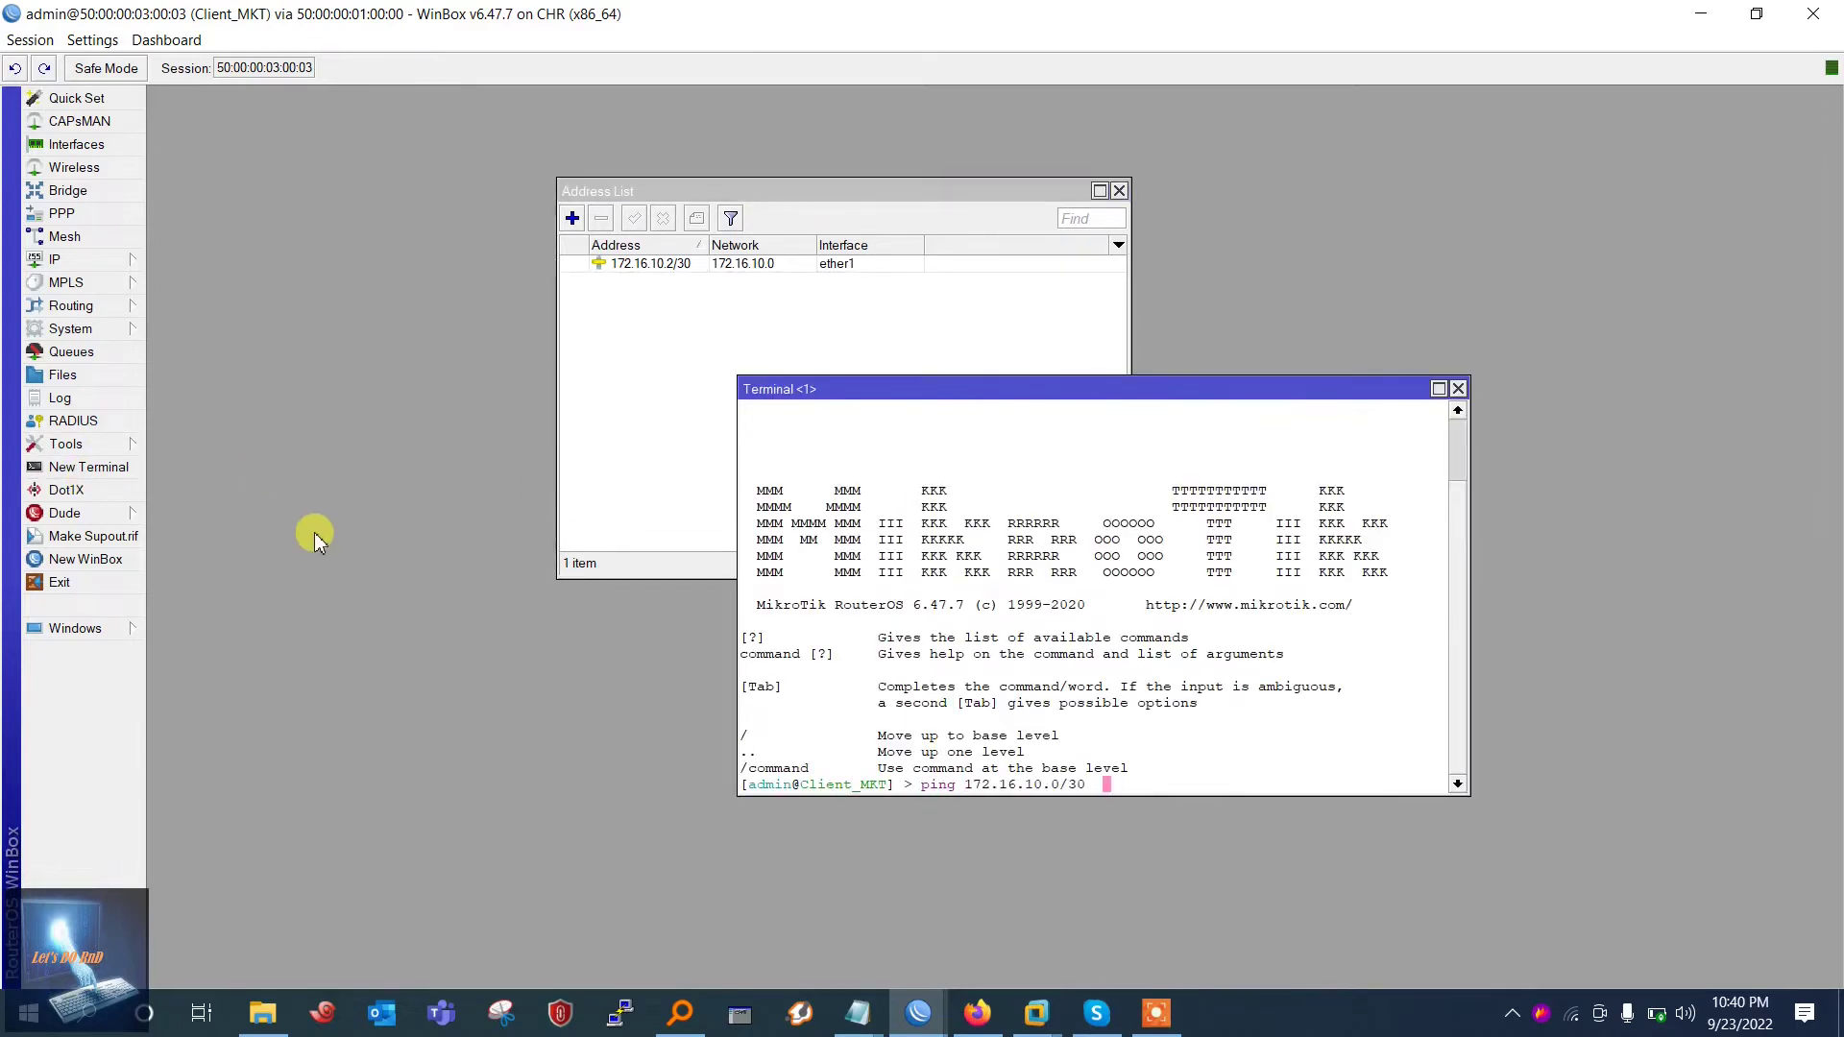
pyautogui.press('Return')
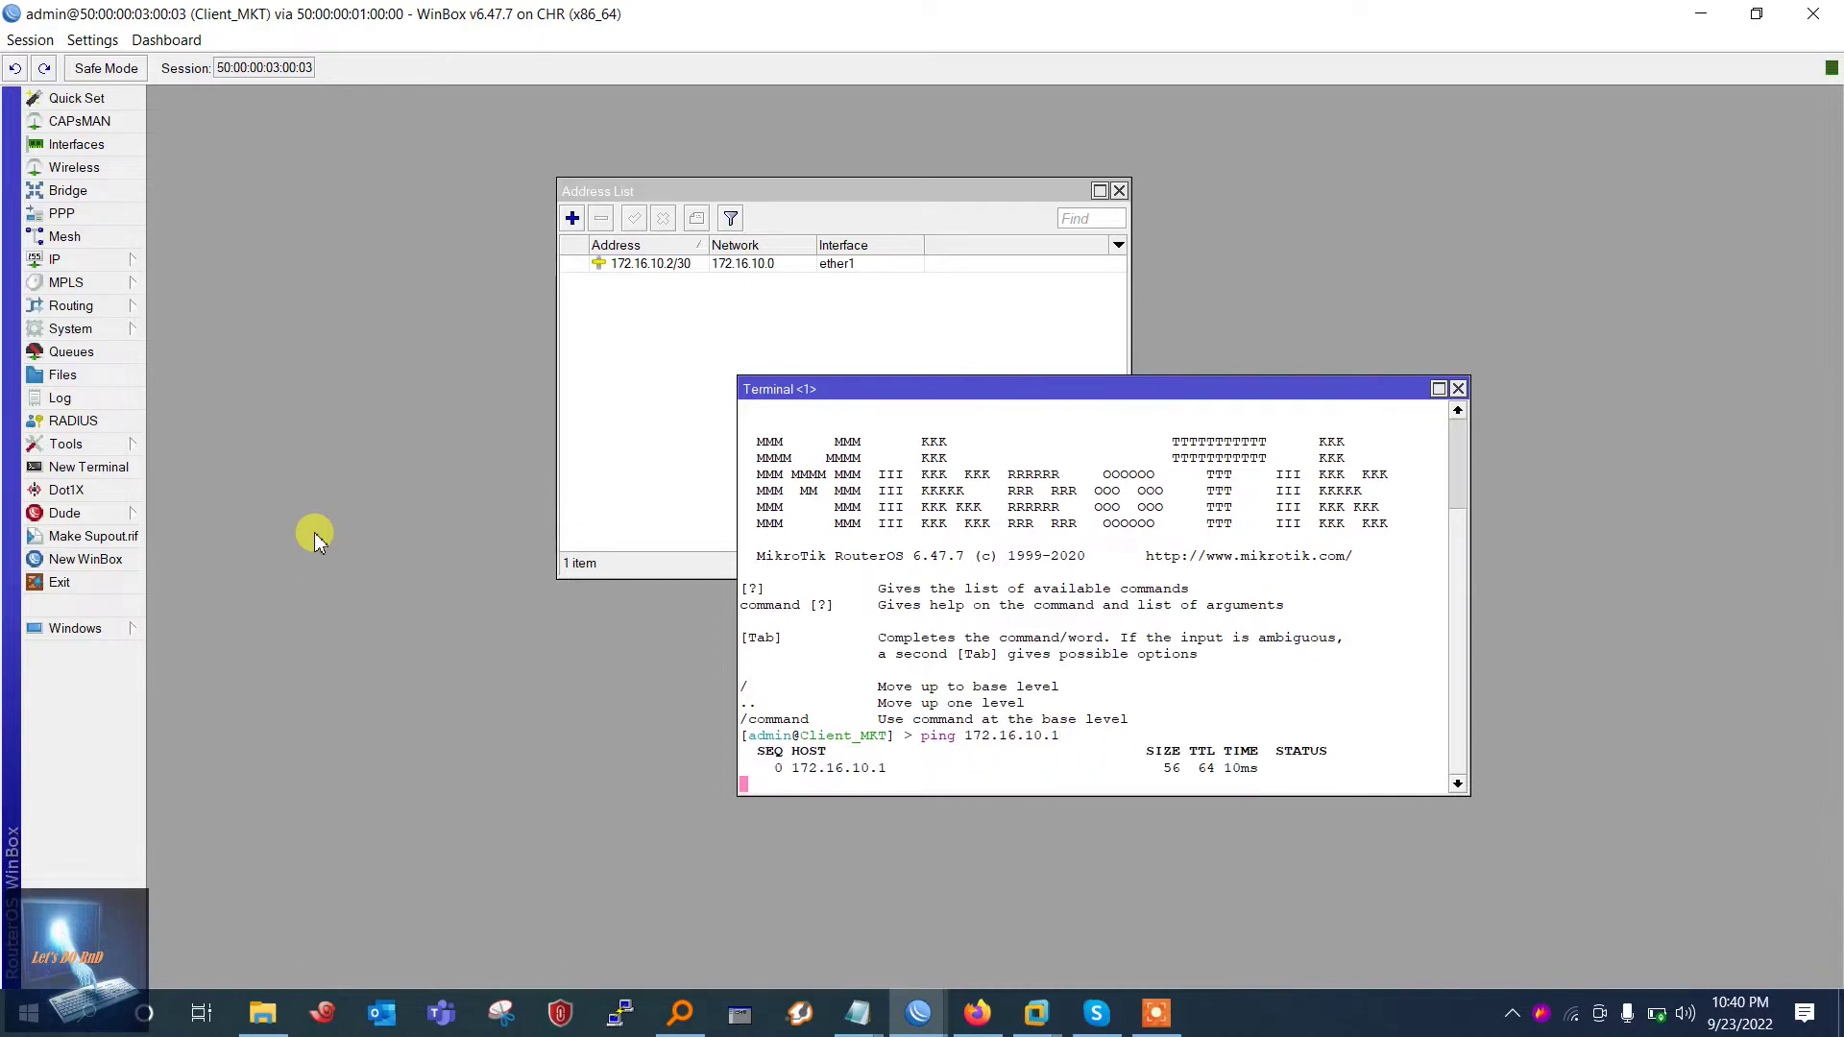
pyautogui.hotkey('ctrl', 'c')
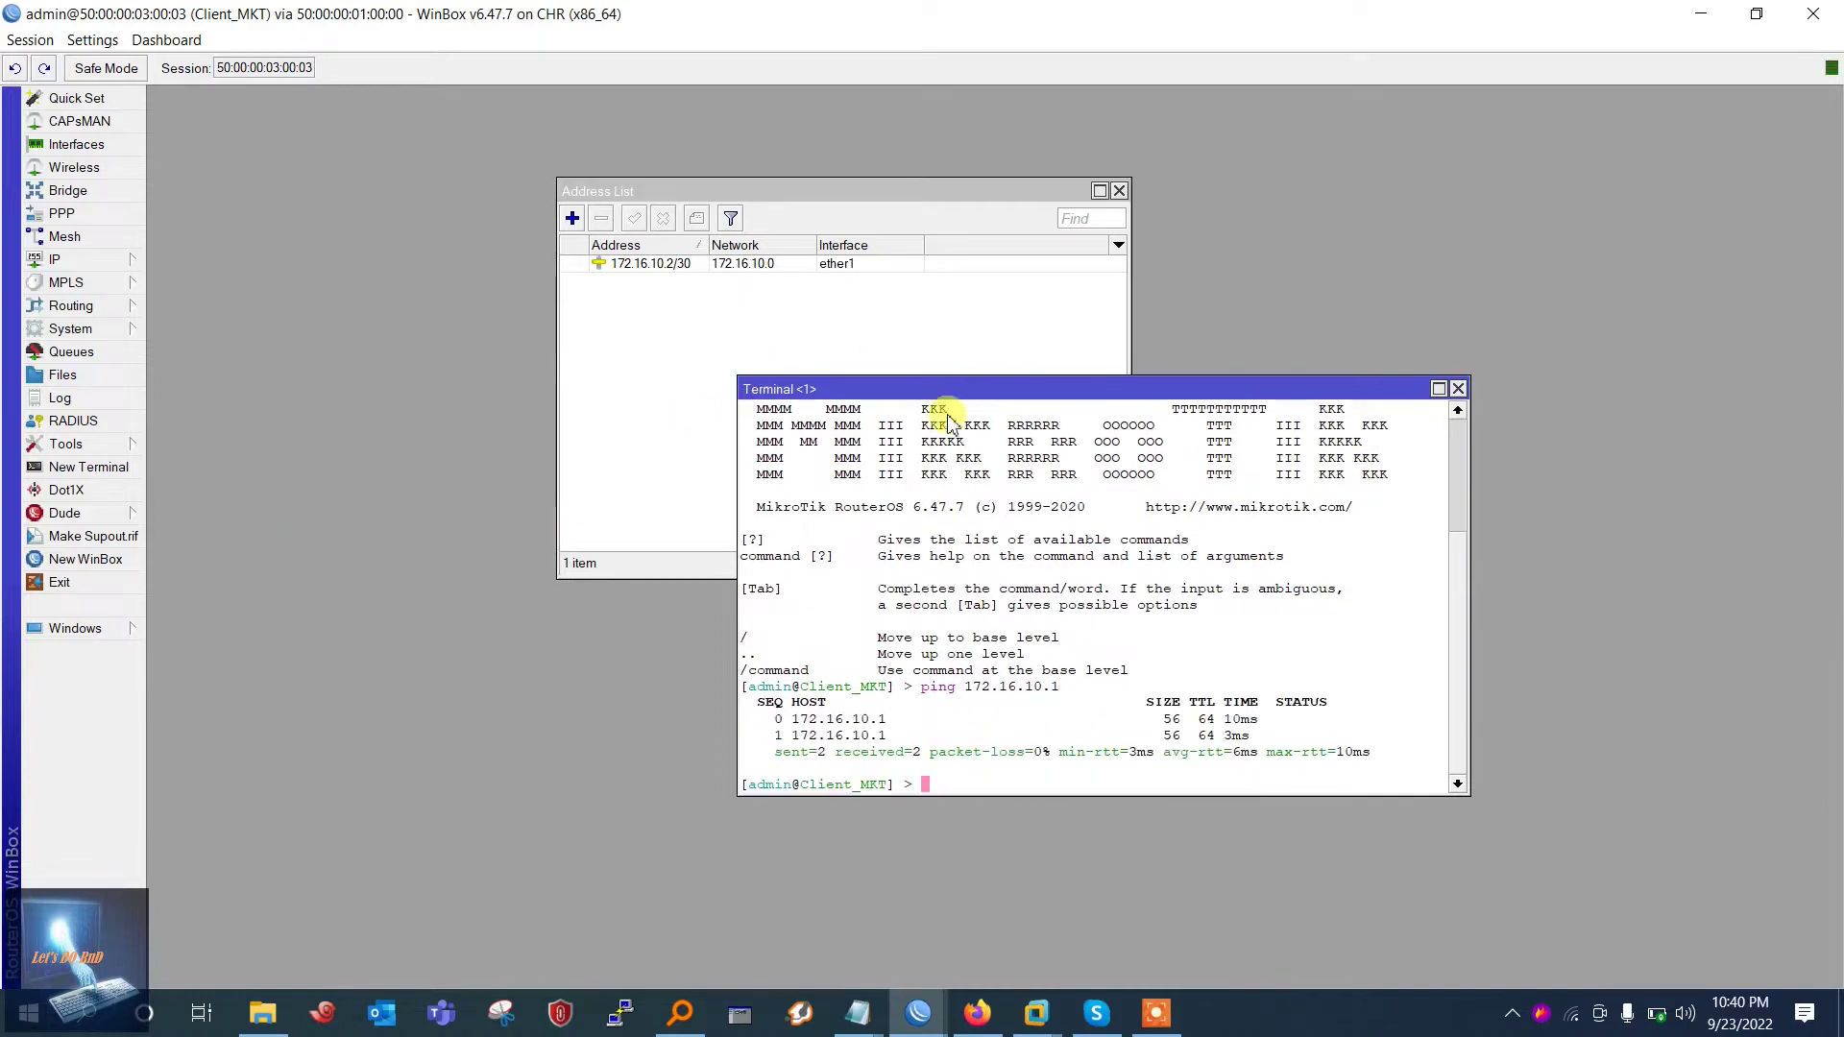
pyautogui.click(1457, 389)
# Add the comment PRI to Client_MKT's 172.16.10.2/30 address entry
pyautogui.doubleClick(730, 264)
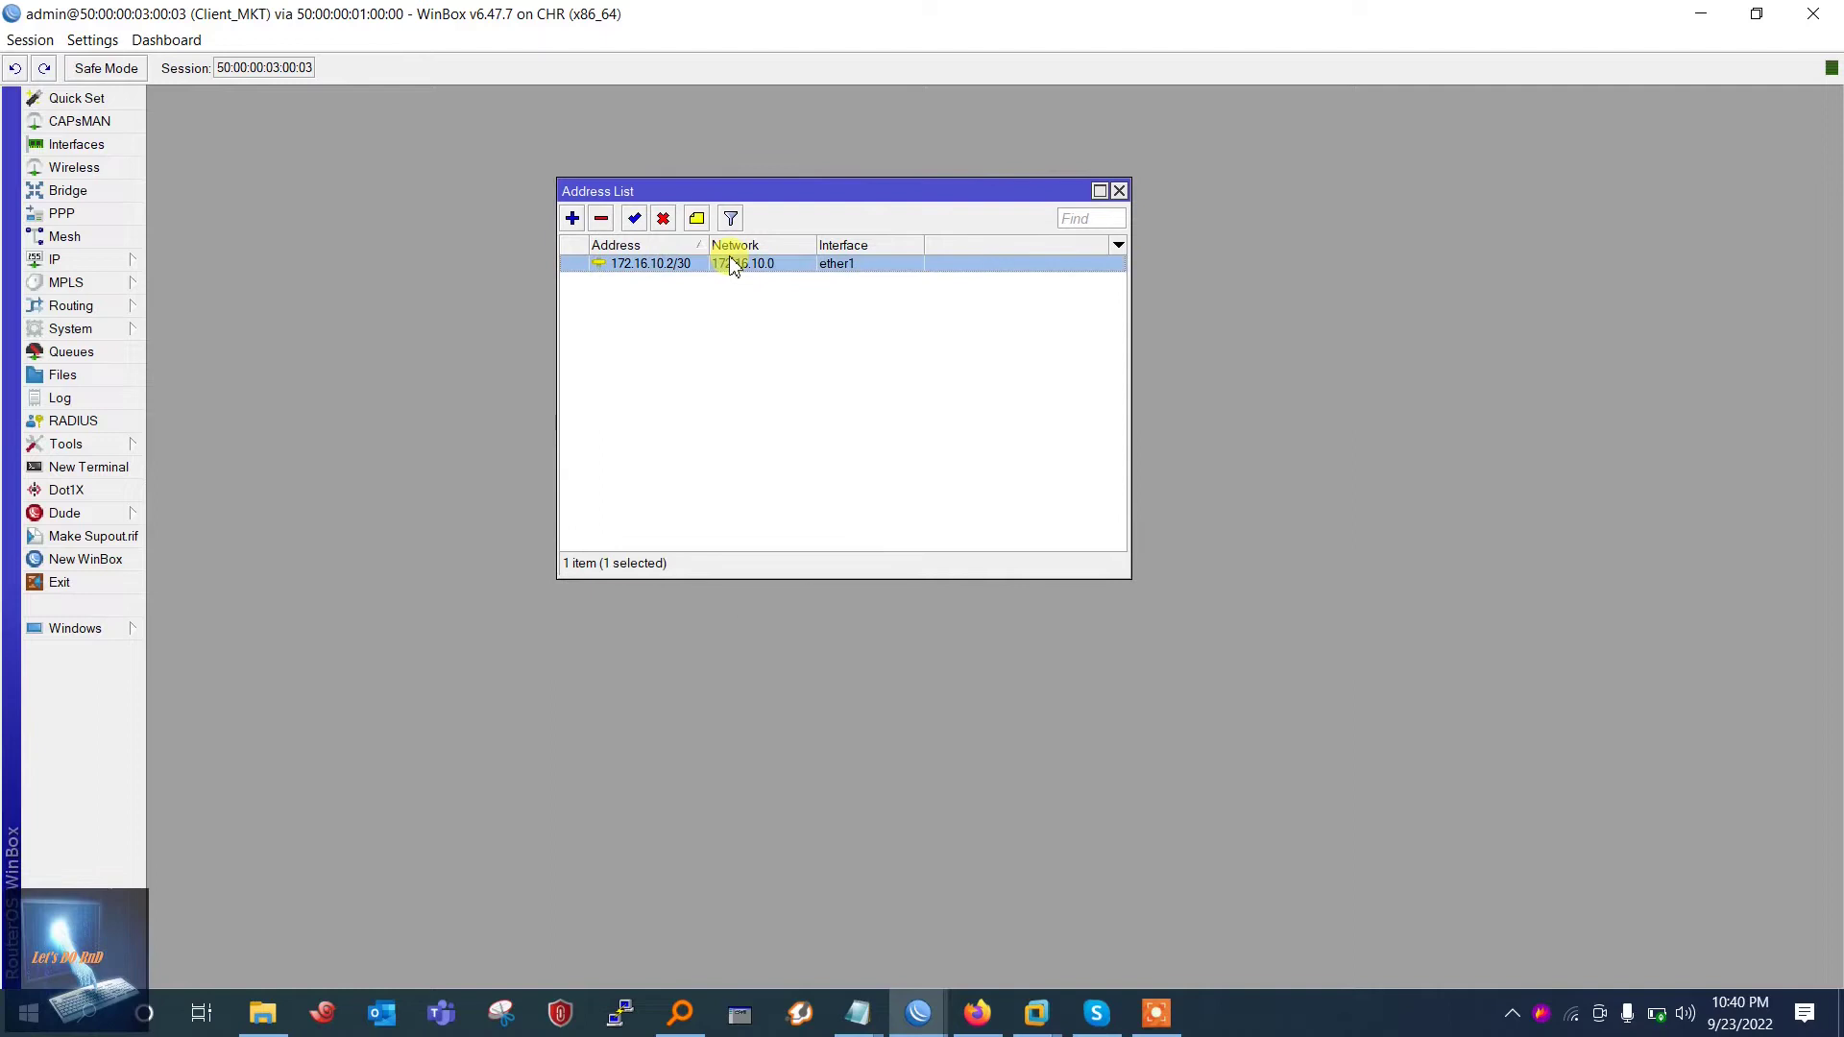
pyautogui.click(1173, 625)
pyautogui.write('PRI')
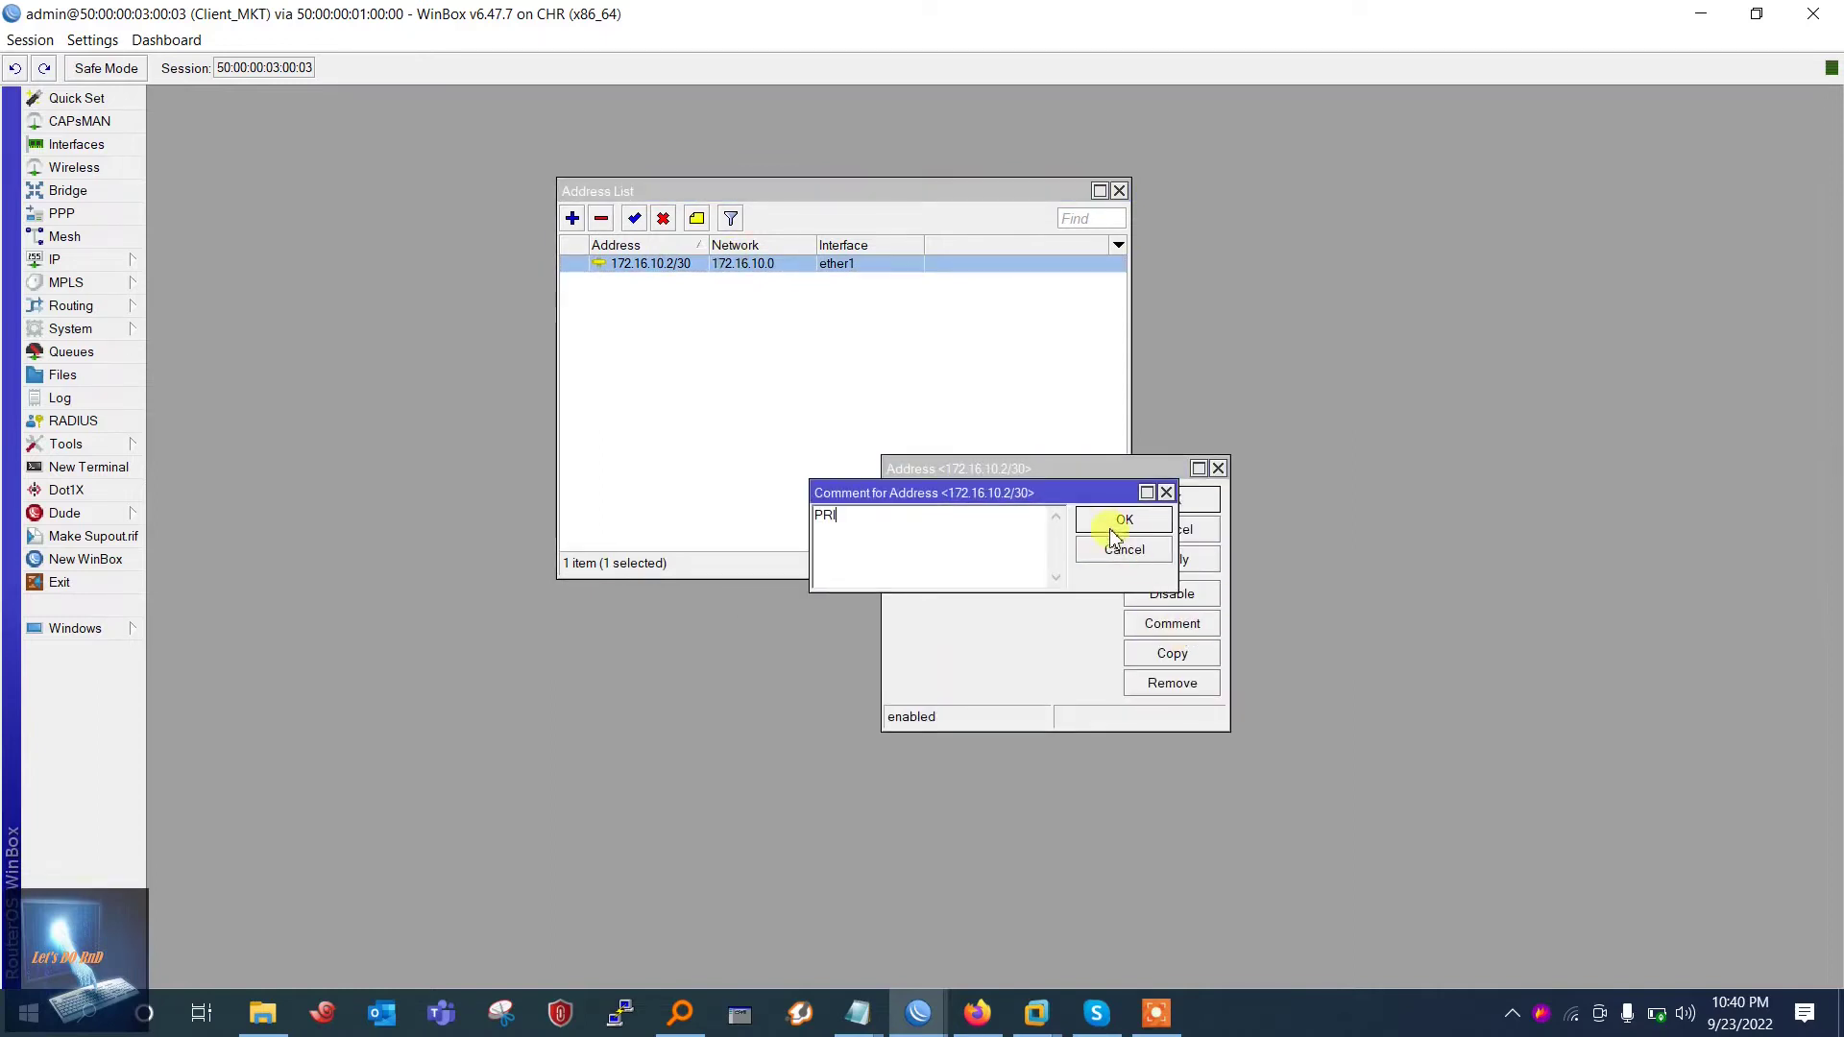
pyautogui.click(1124, 519)
pyautogui.click(1171, 561)
pyautogui.click(1170, 505)
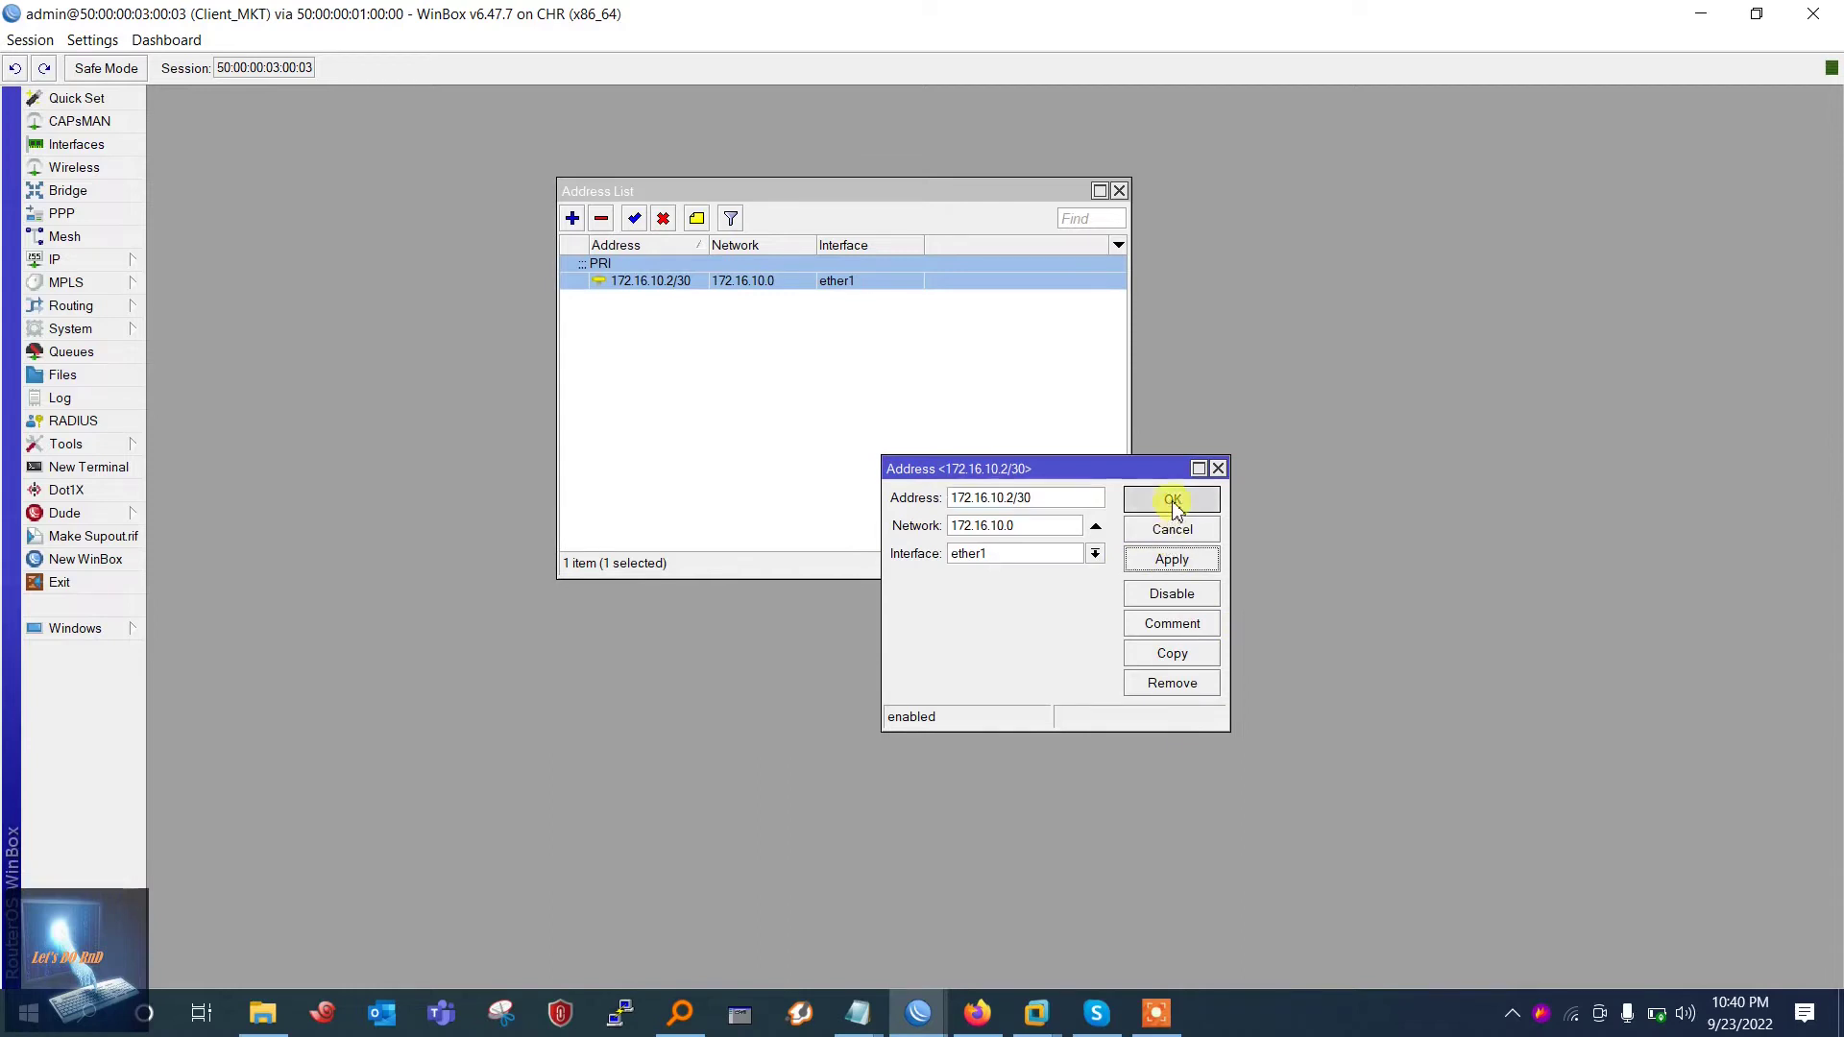
# Set the AS number of Client_MKT's default BGP instance to 100
pyautogui.click(81, 261)
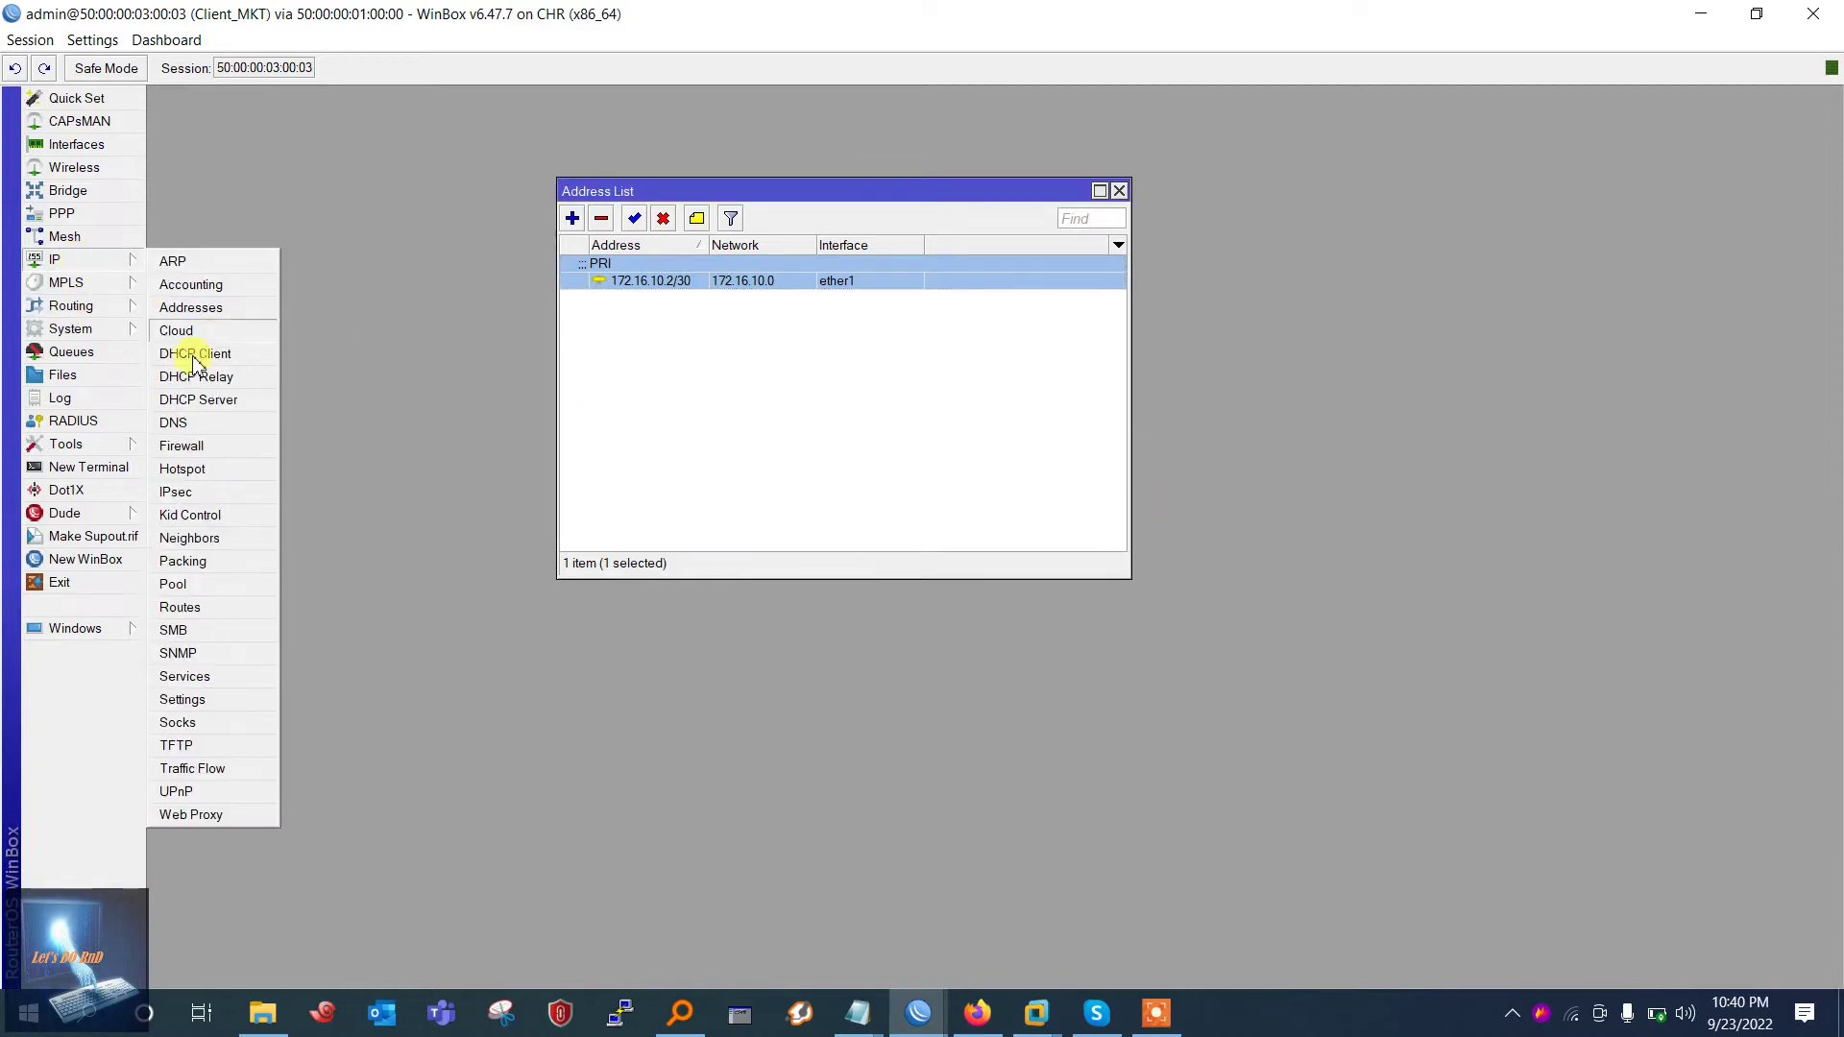
pyautogui.click(94, 312)
pyautogui.click(206, 336)
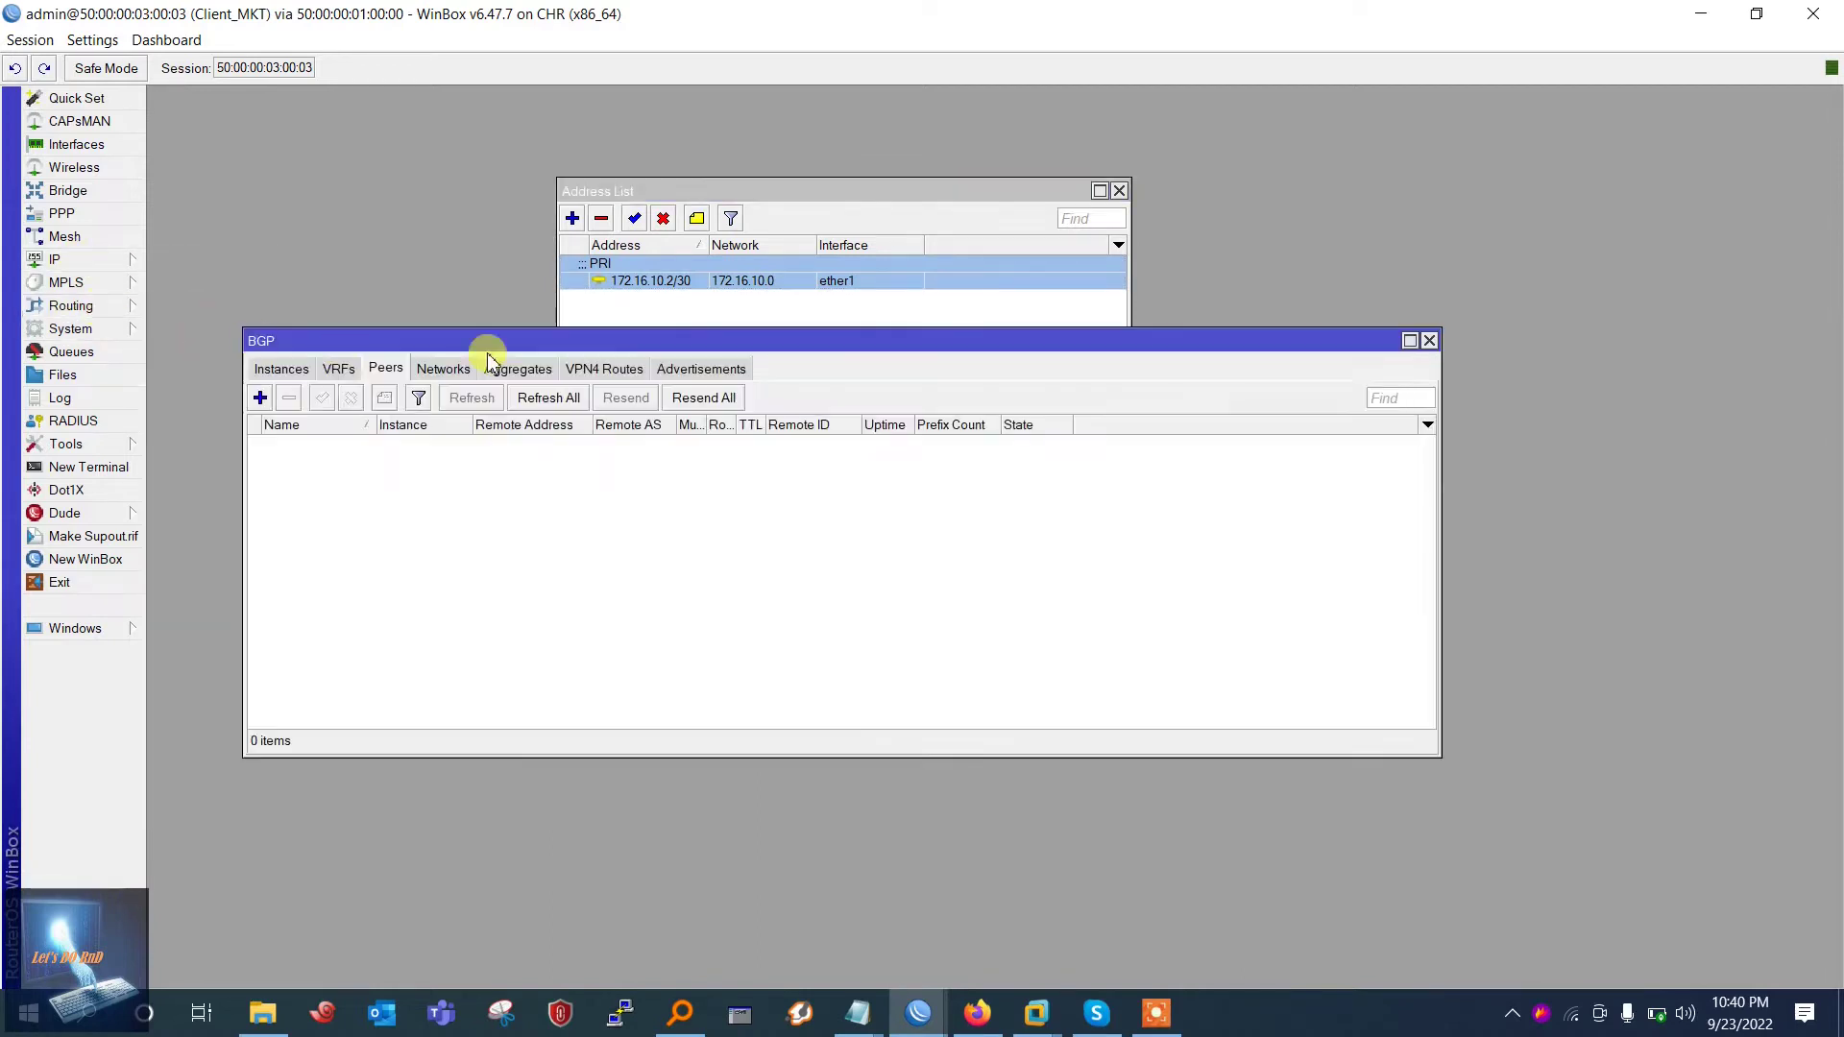
pyautogui.click(278, 368)
pyautogui.doubleClick(346, 443)
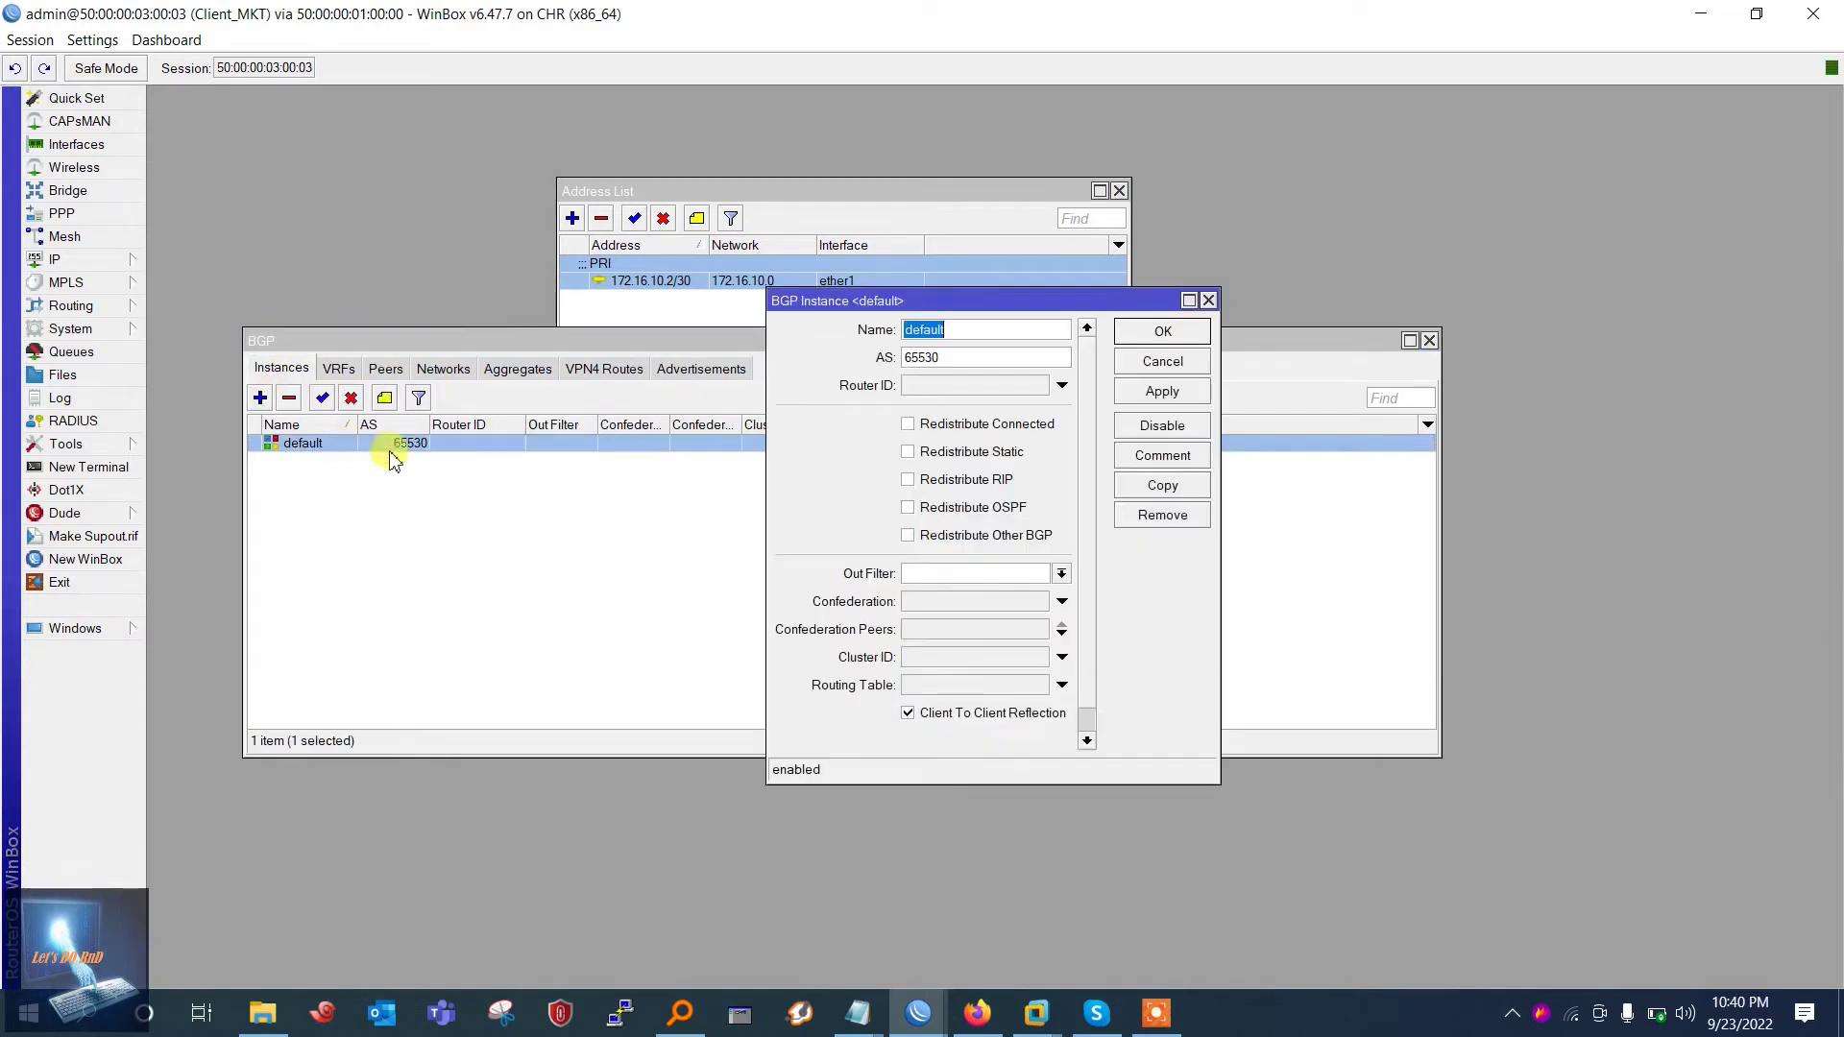
pyautogui.click(958, 358)
pyautogui.moveTo(957, 357); pyautogui.dragTo(768, 398)
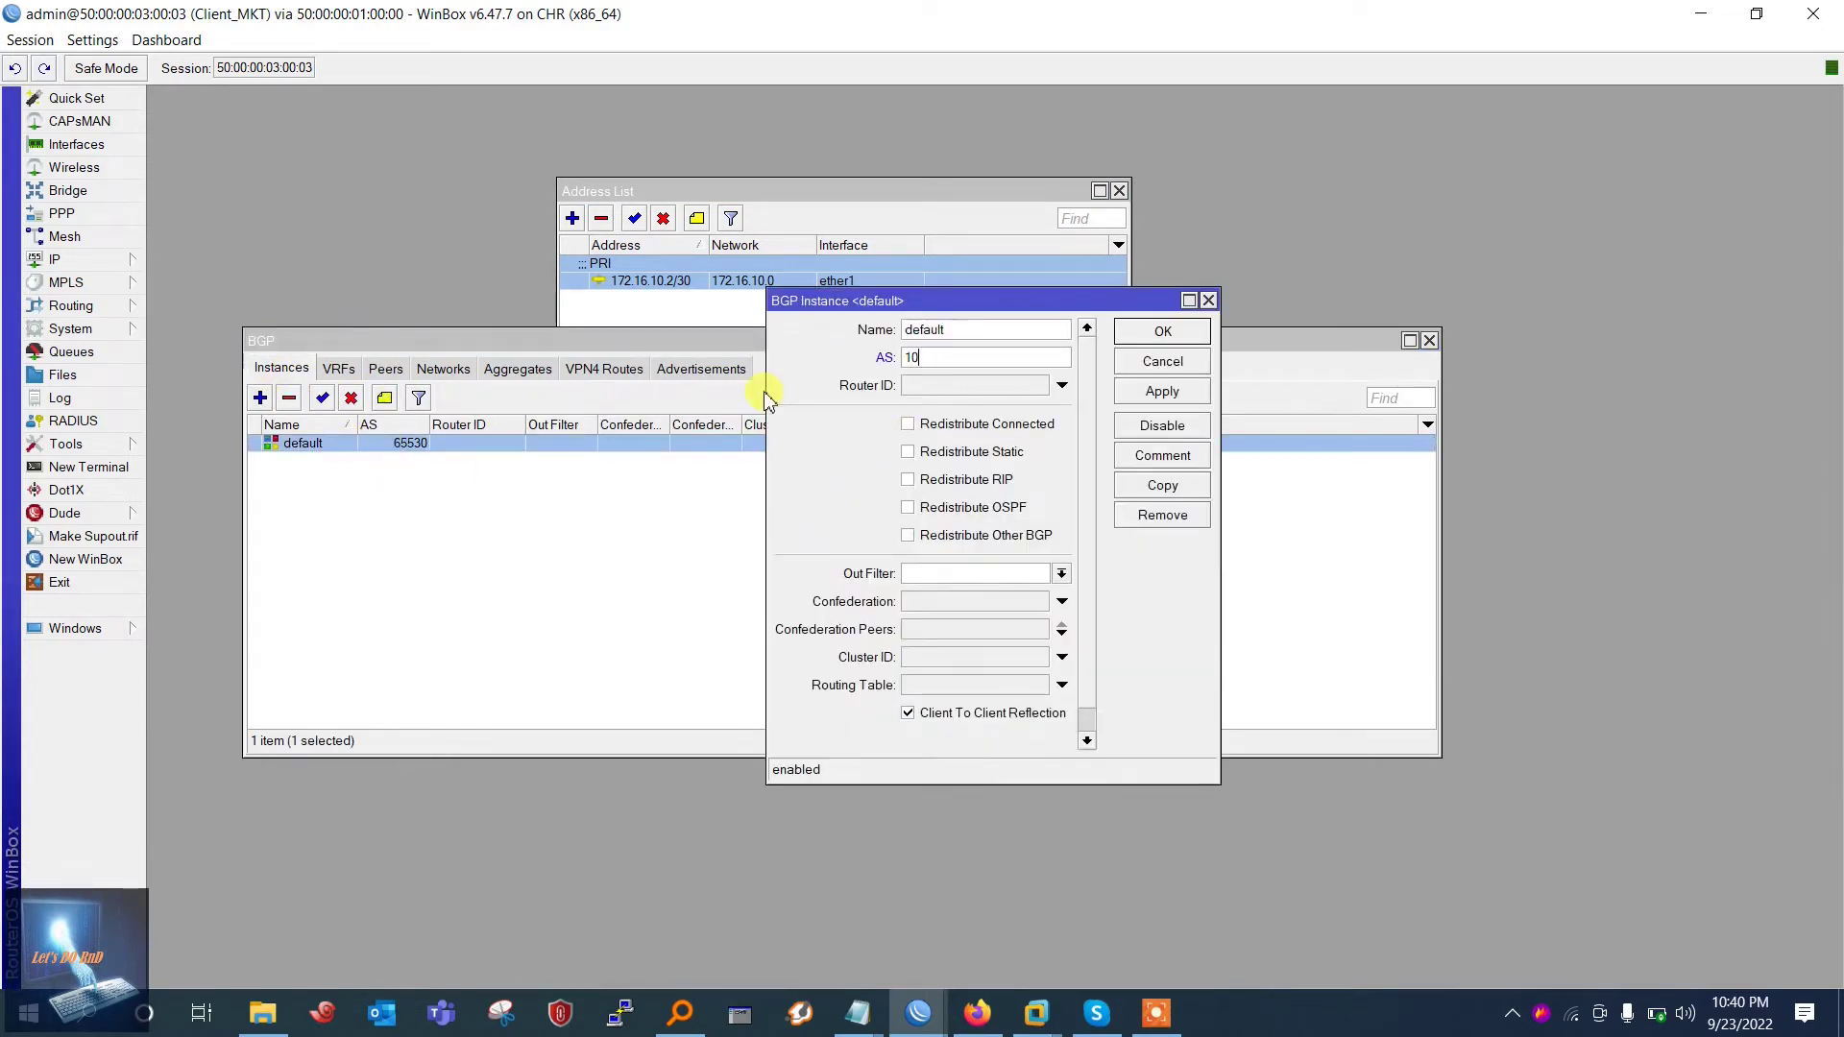
pyautogui.write('100')
pyautogui.click(1163, 337)
# Add a BGP peer on Client_MKT named TO_ISP_1 with remote address 172.16.10.1 and remote AS 200
pyautogui.click(385, 370)
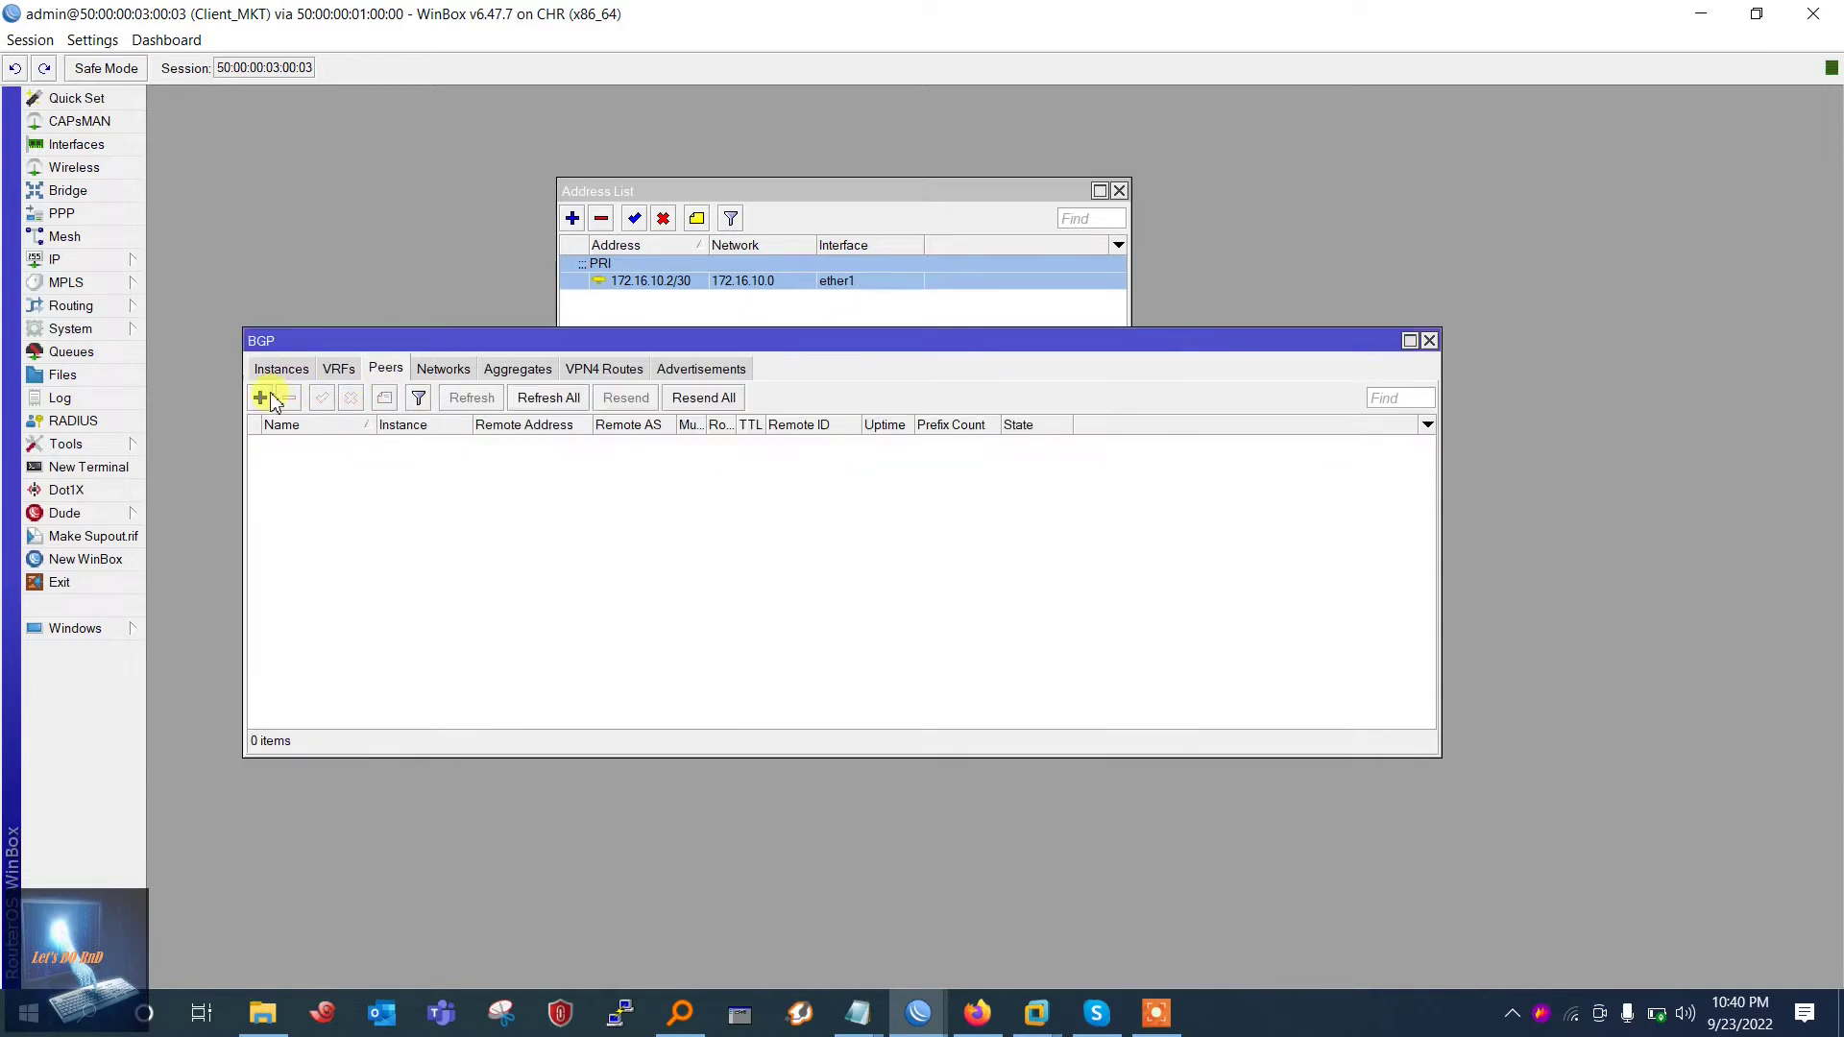
pyautogui.click(269, 397)
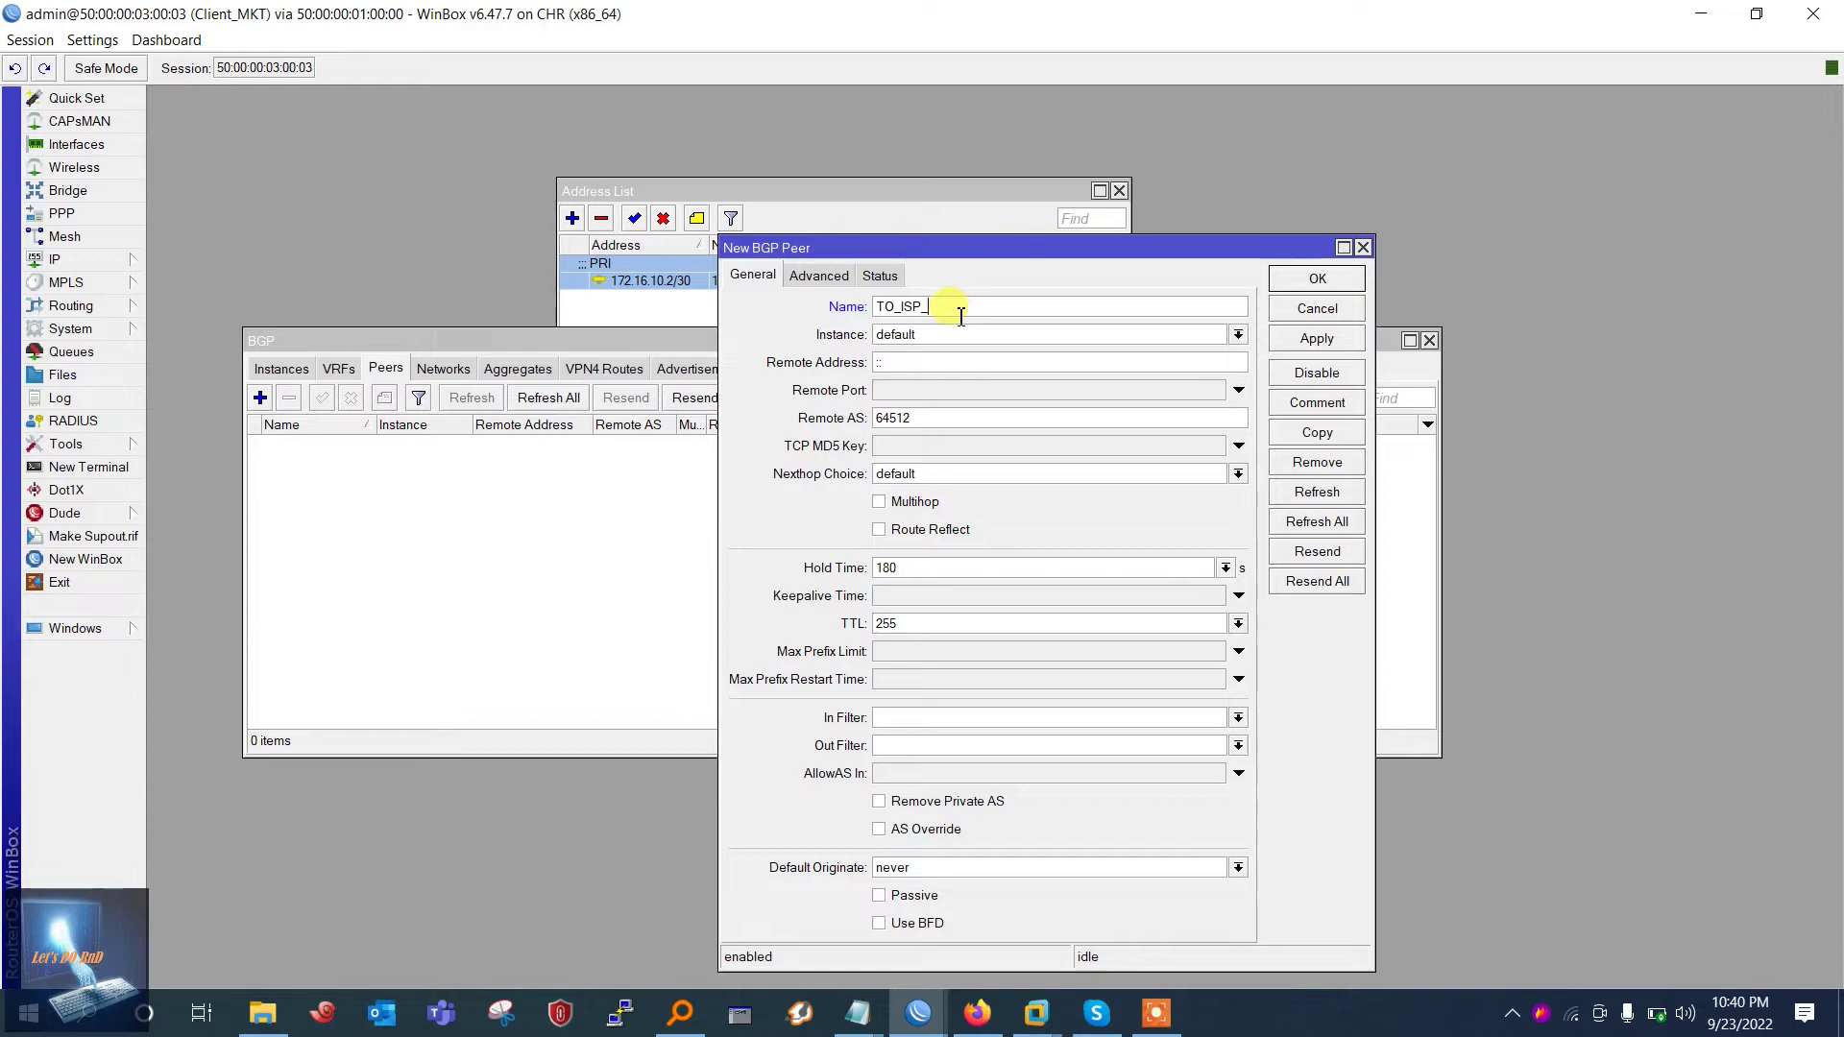
pyautogui.write('TO_ISP_1')
pyautogui.click(911, 363)
pyautogui.hotkey('ctrl', 'v')
pyautogui.press('BackSpace')
pyautogui.press('BackSpace')
pyautogui.press('BackSpace')
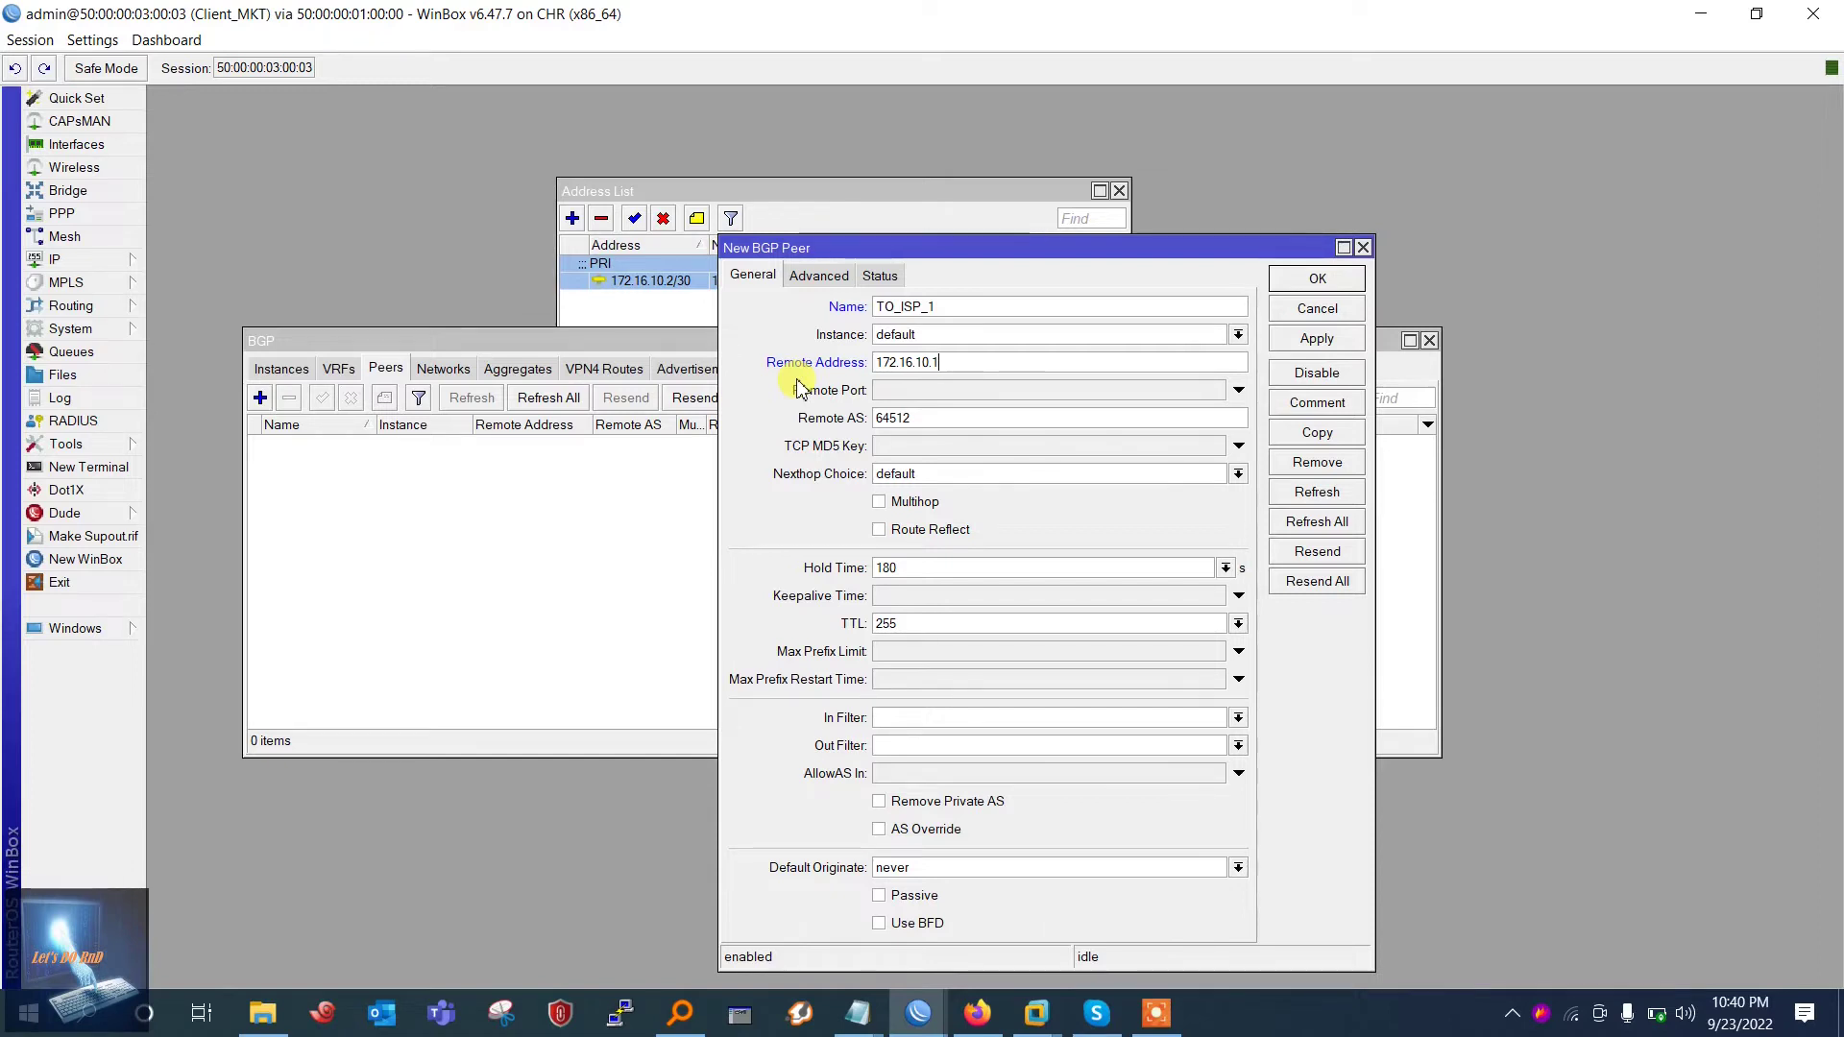
pyautogui.moveTo(946, 416); pyautogui.dragTo(850, 419)
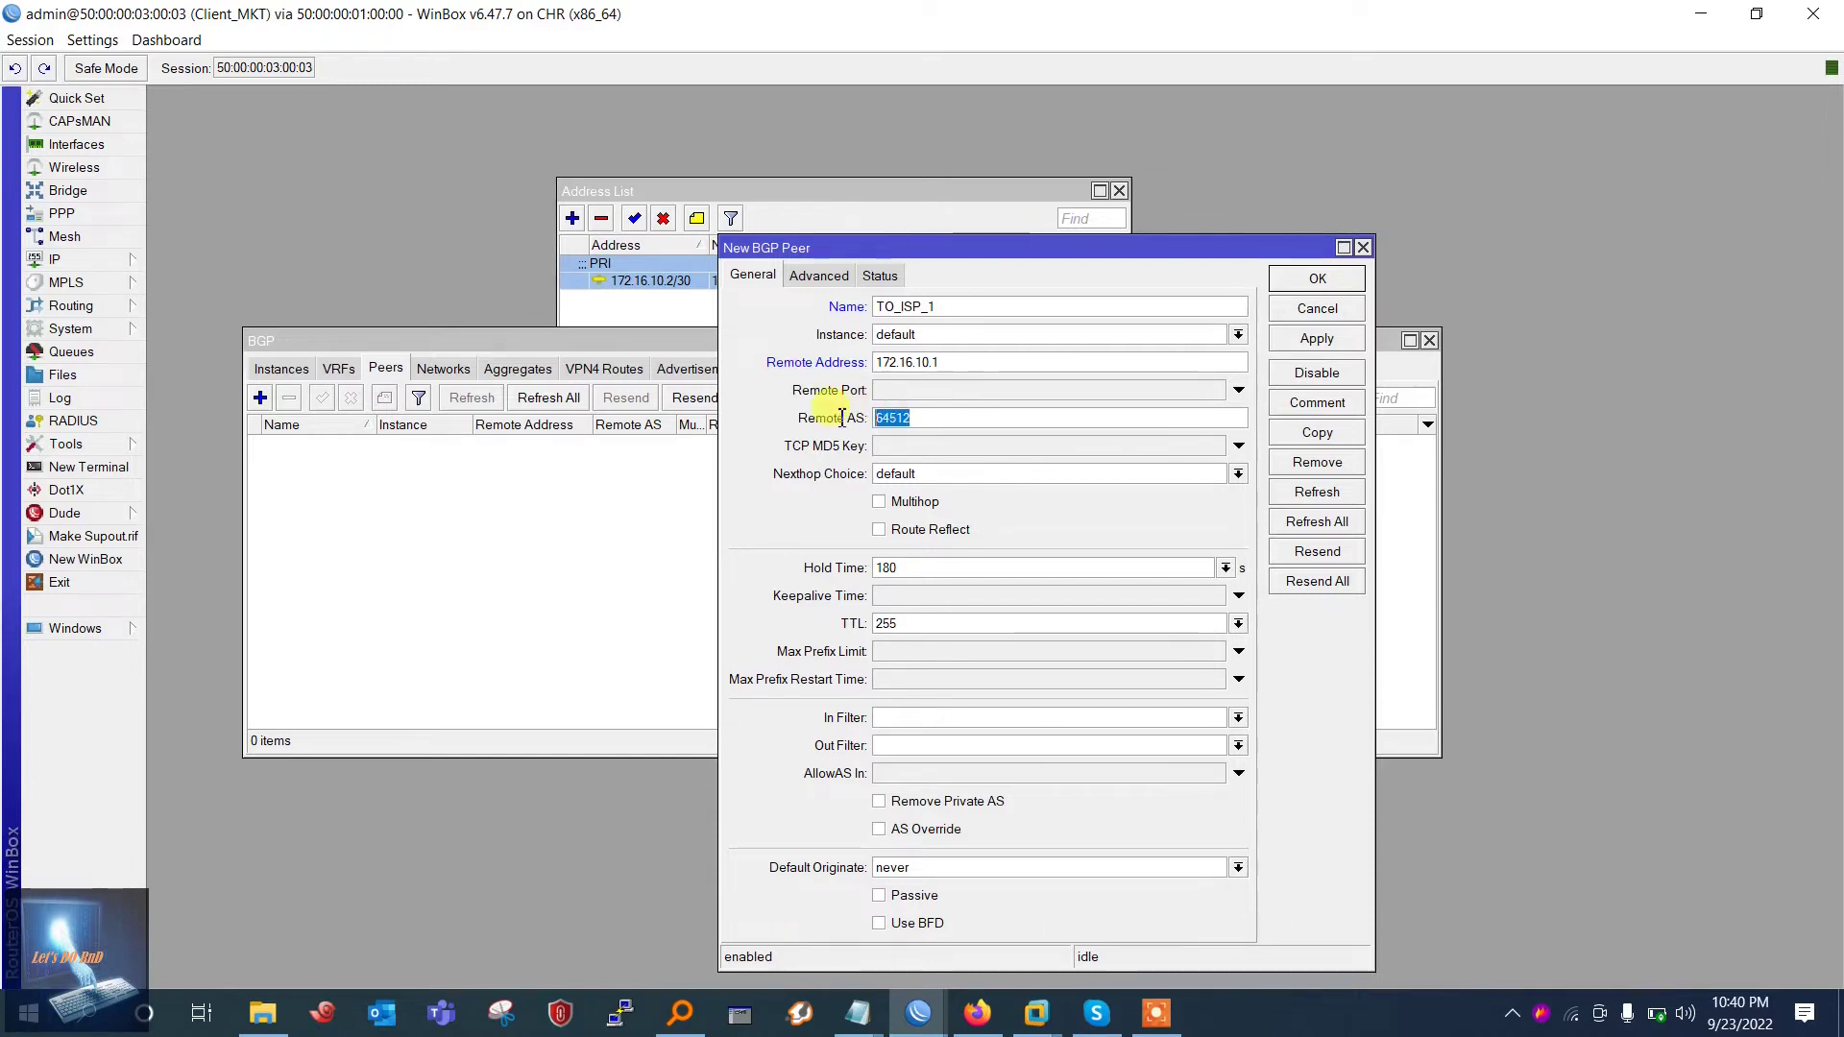
pyautogui.write('200')
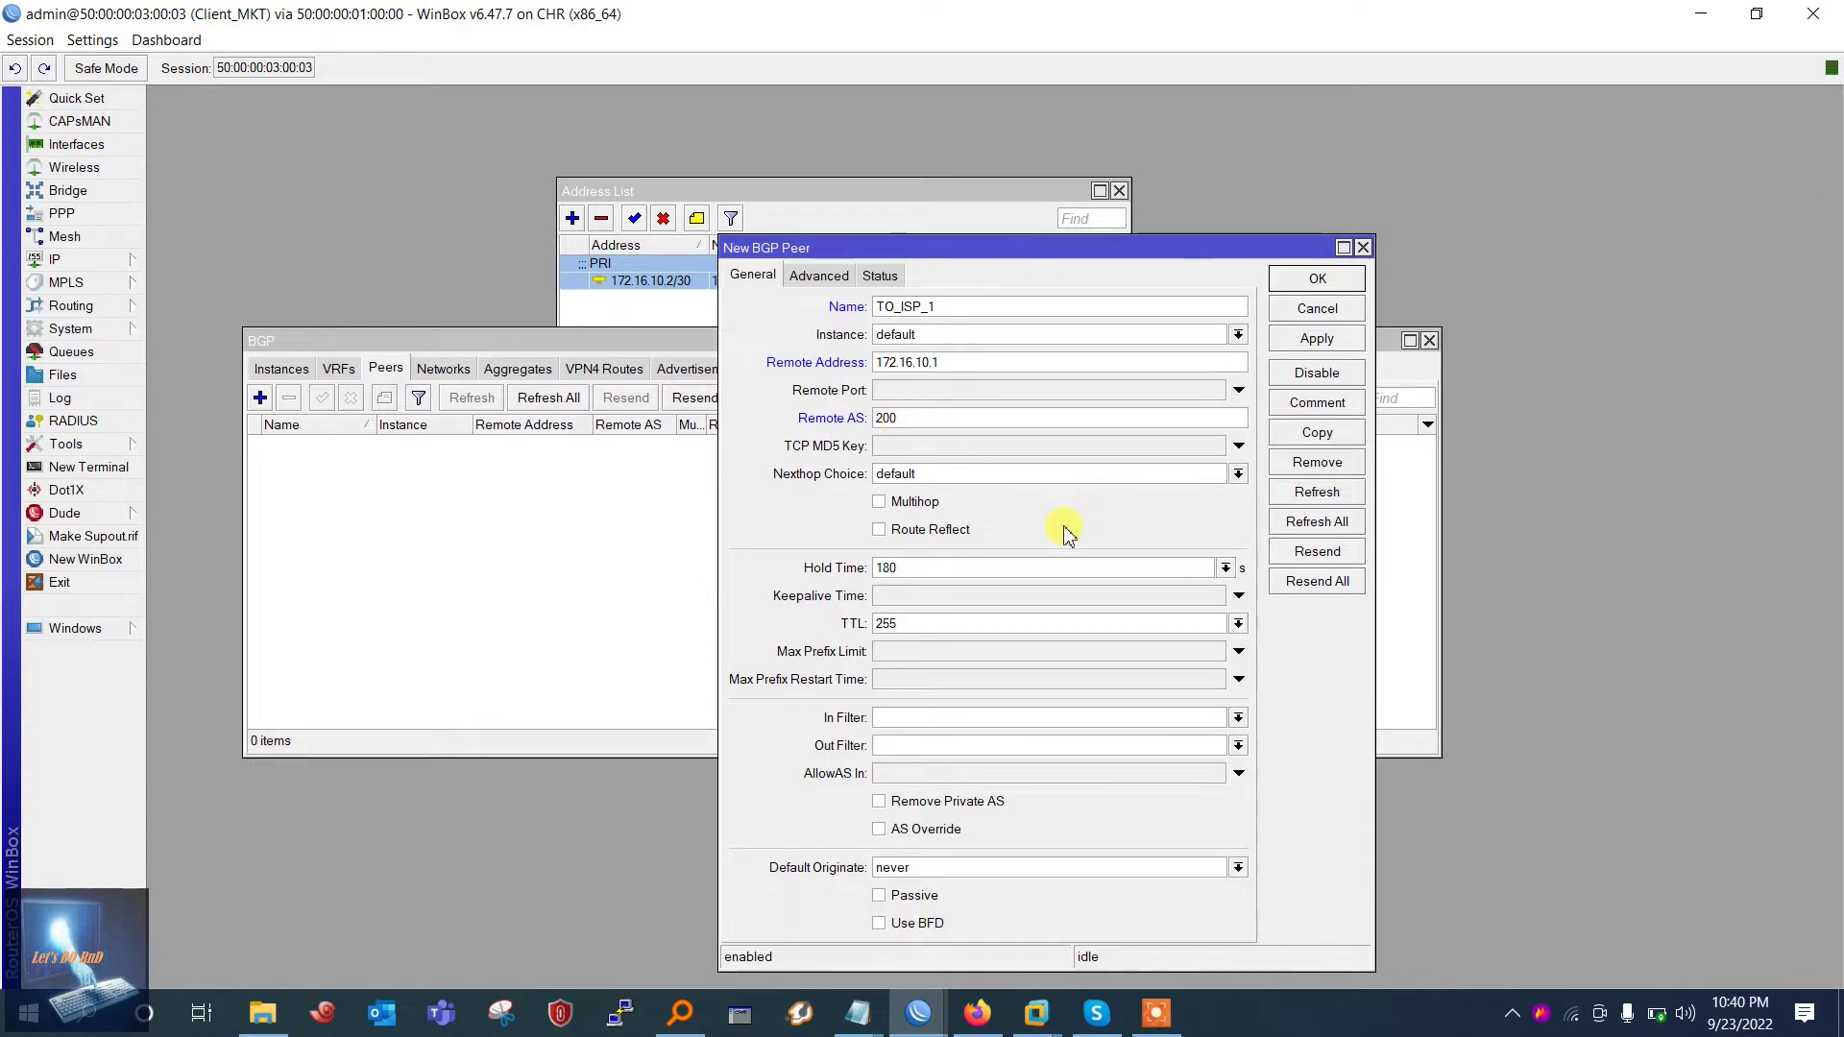
pyautogui.click(1316, 340)
pyautogui.click(1315, 281)
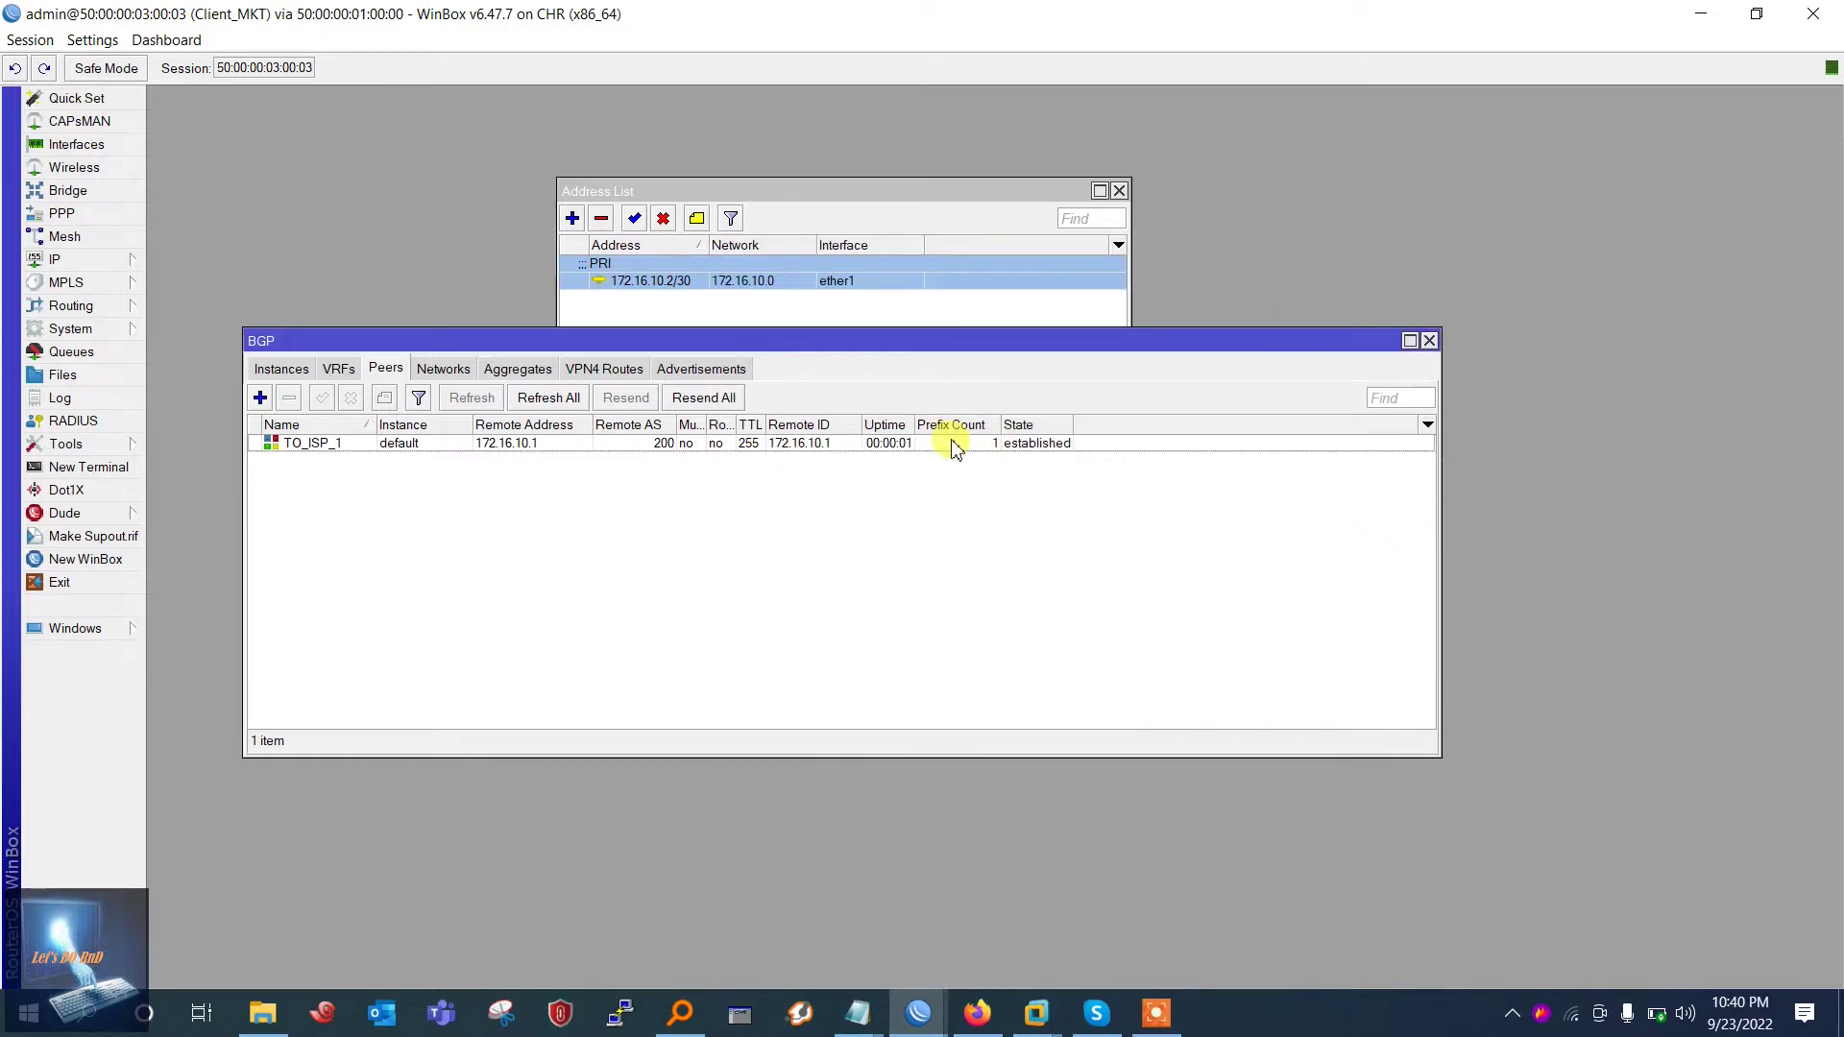
# Check the network topology in the browser, and switch to the ISP2 WinBox session
pyautogui.moveTo(994, 351)
pyautogui.mouseDown()
pyautogui.moveTo(1147, 315)
pyautogui.moveTo(984, 330)
pyautogui.mouseUp()
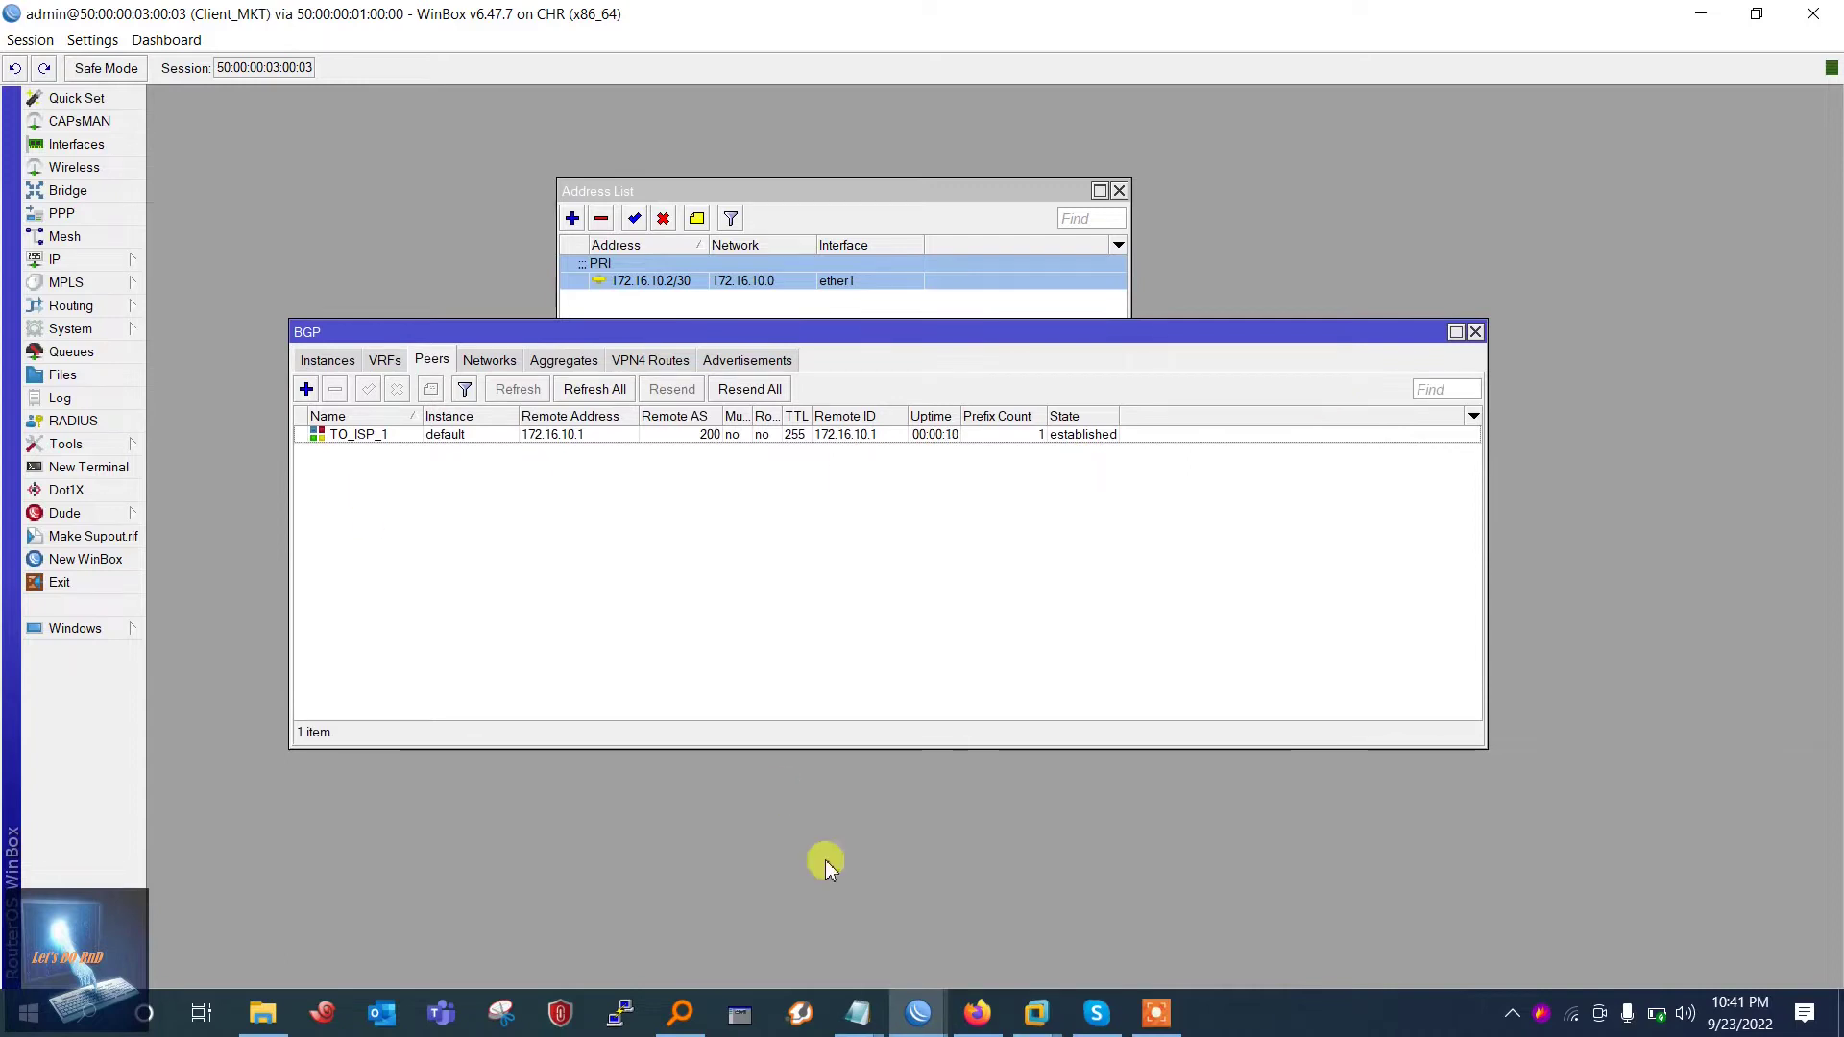
pyautogui.click(979, 1016)
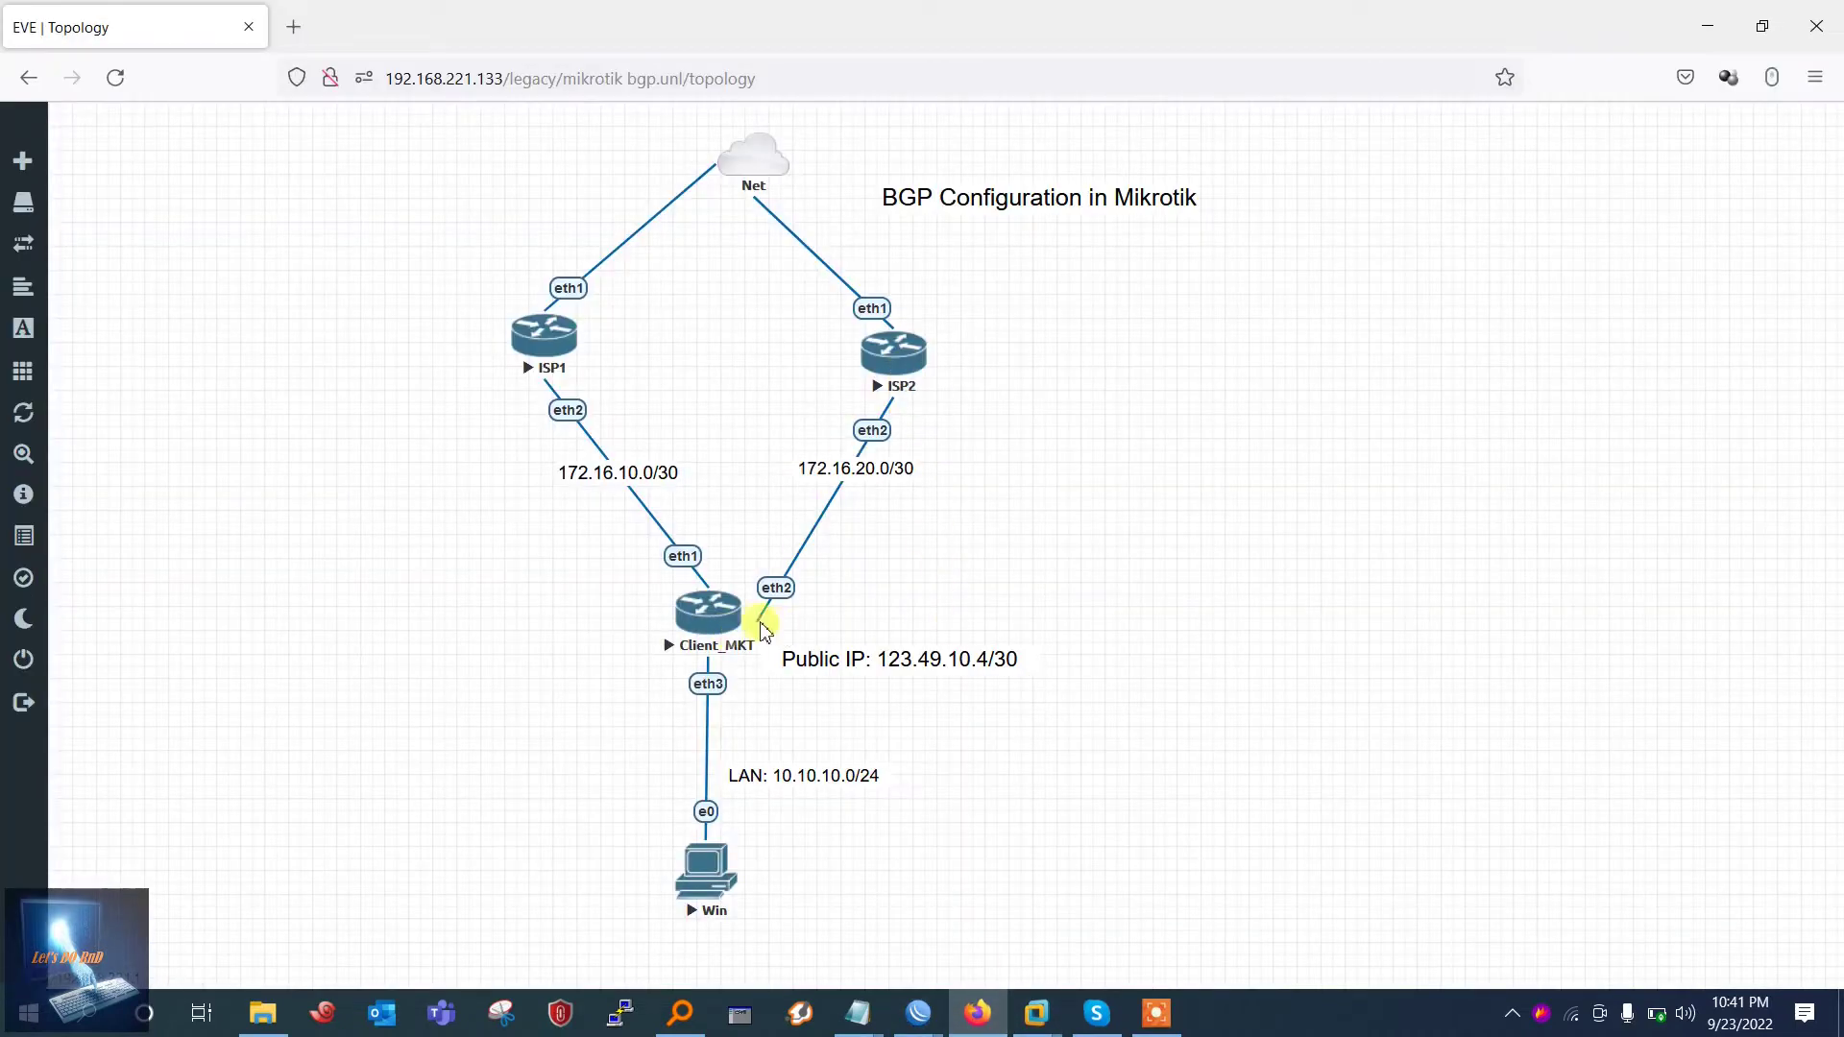
pyautogui.hotkey('alt', 'Tab')
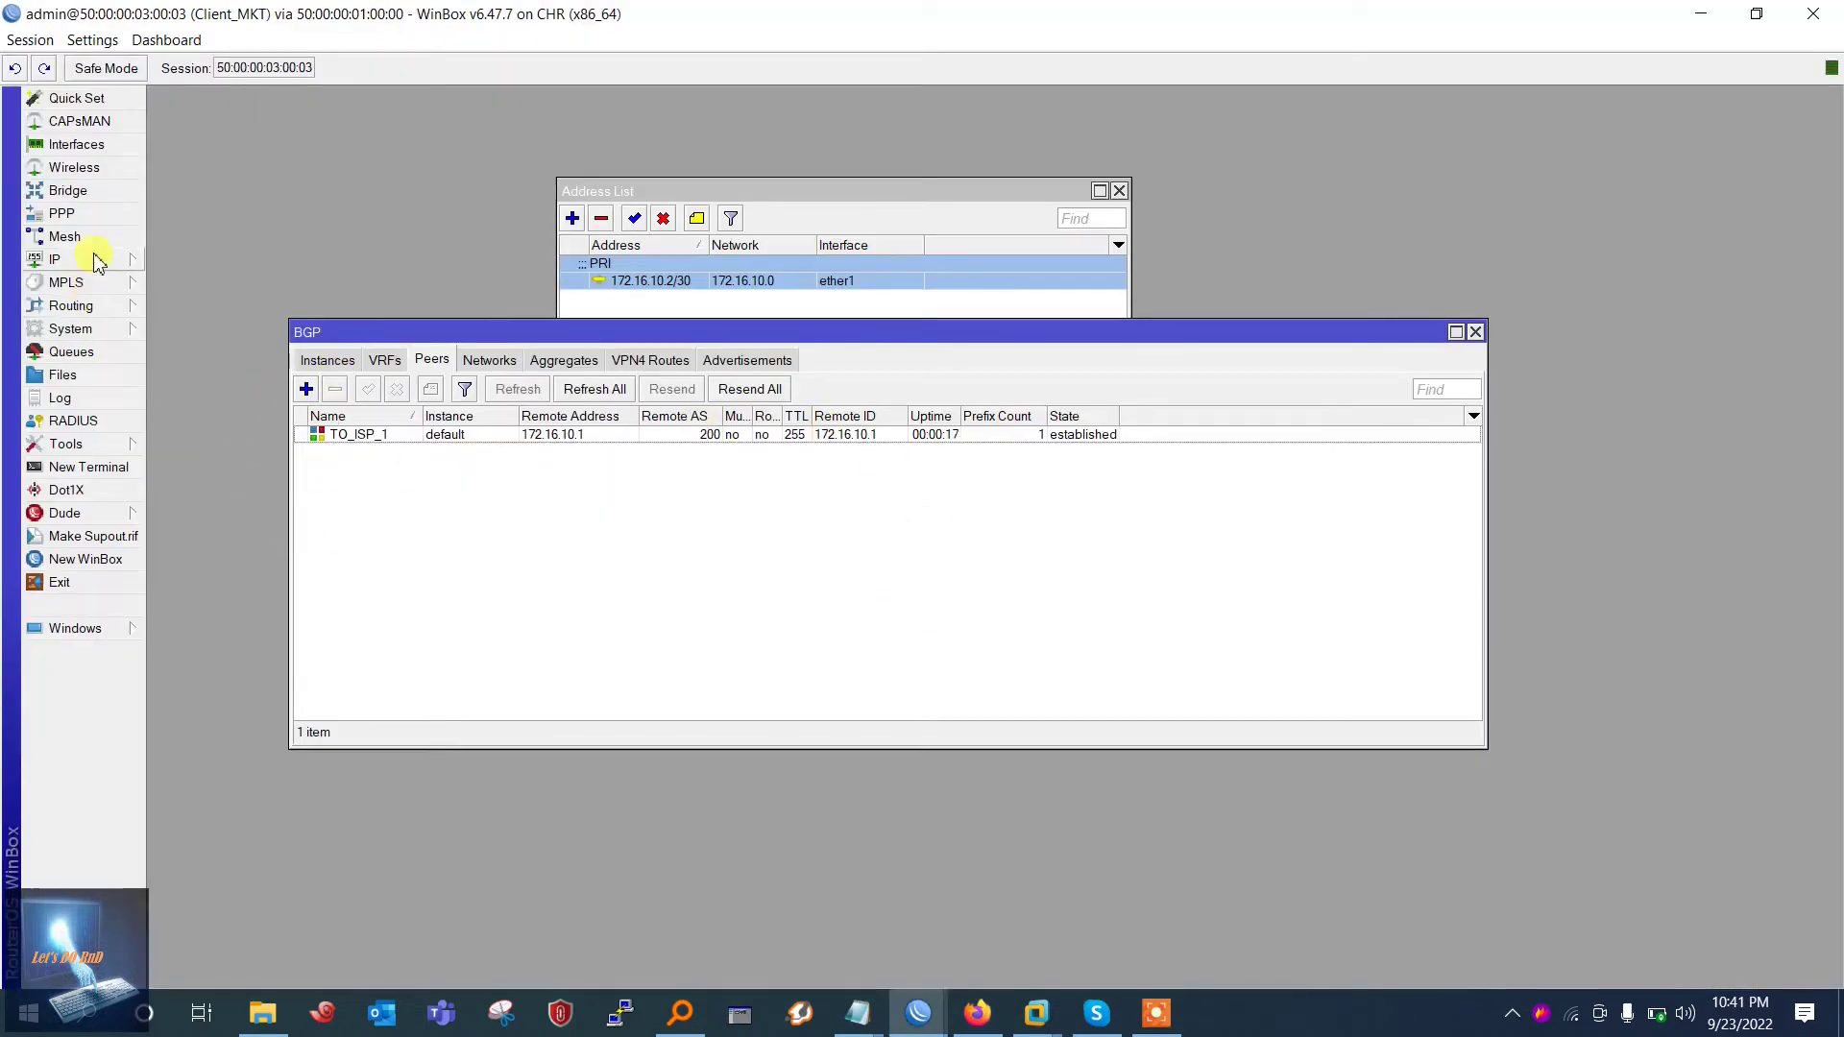
pyautogui.moveTo(917, 1011)
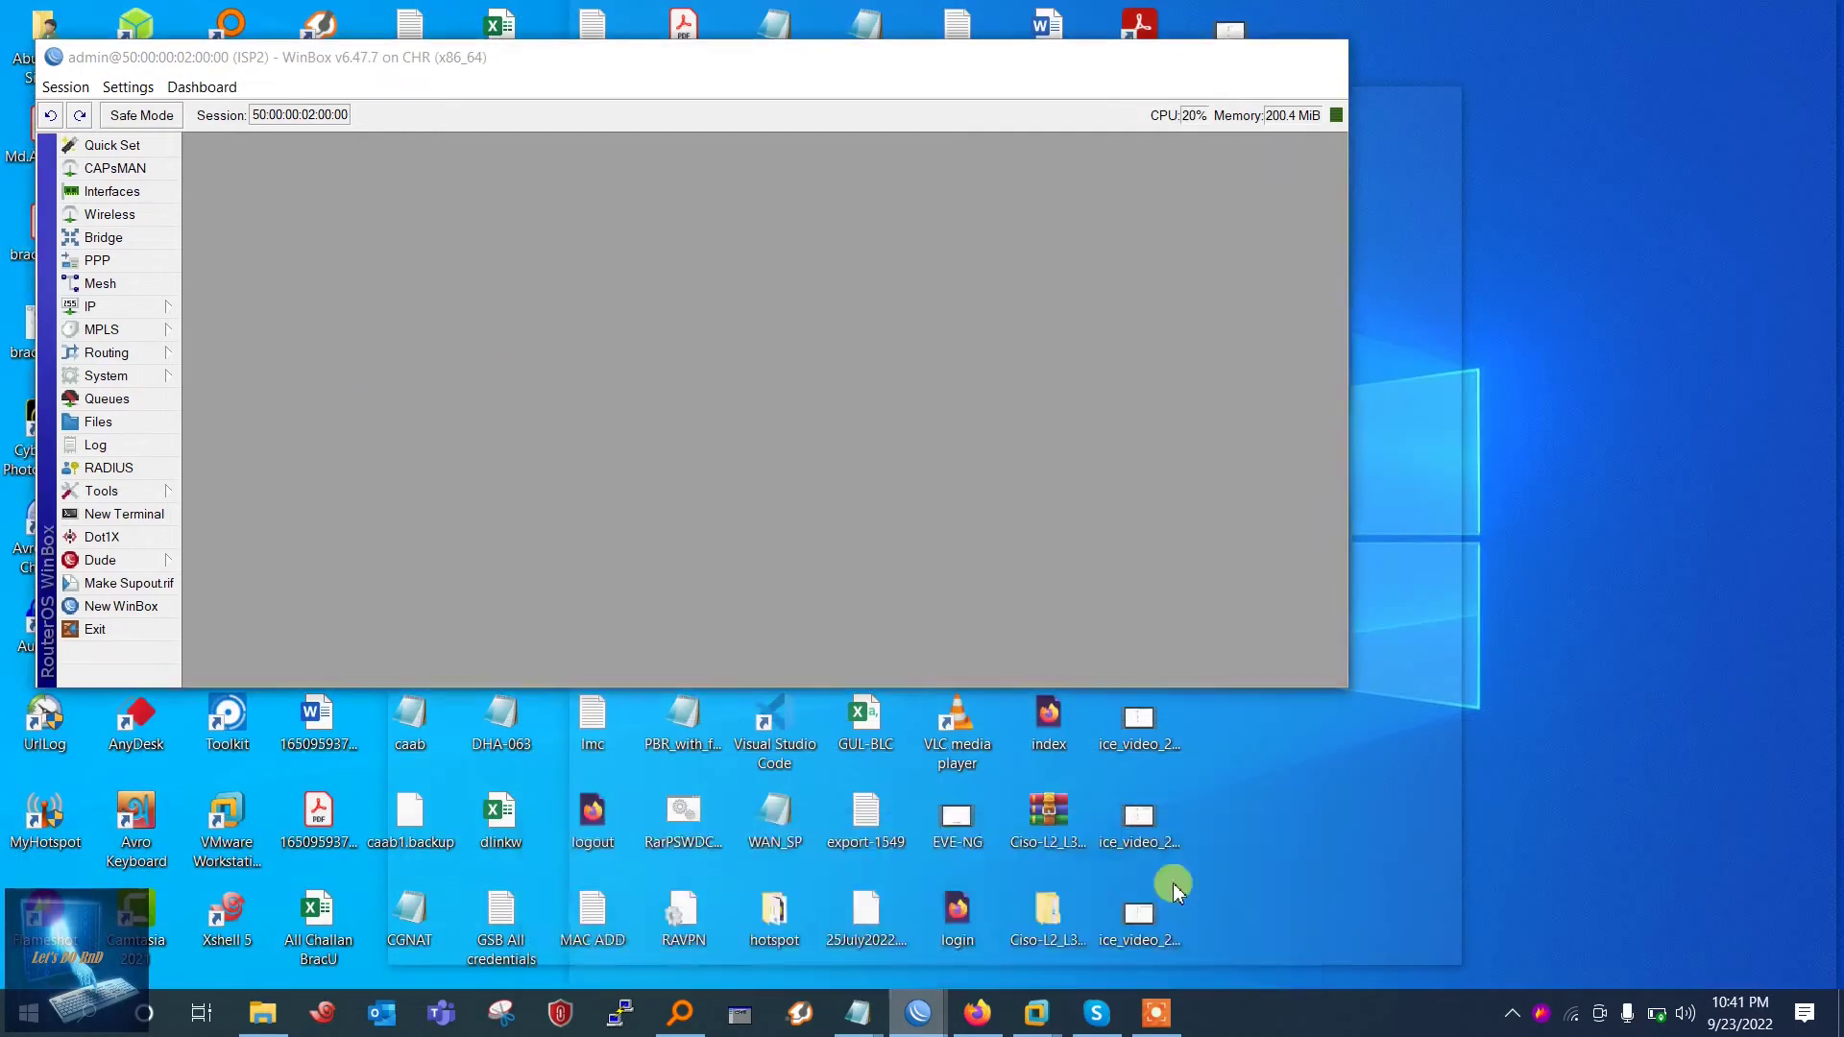
pyautogui.click(1173, 888)
# Add the IP address 172.16.20.1/30 on interface ether2 of the ISP2 router
pyautogui.click(114, 307)
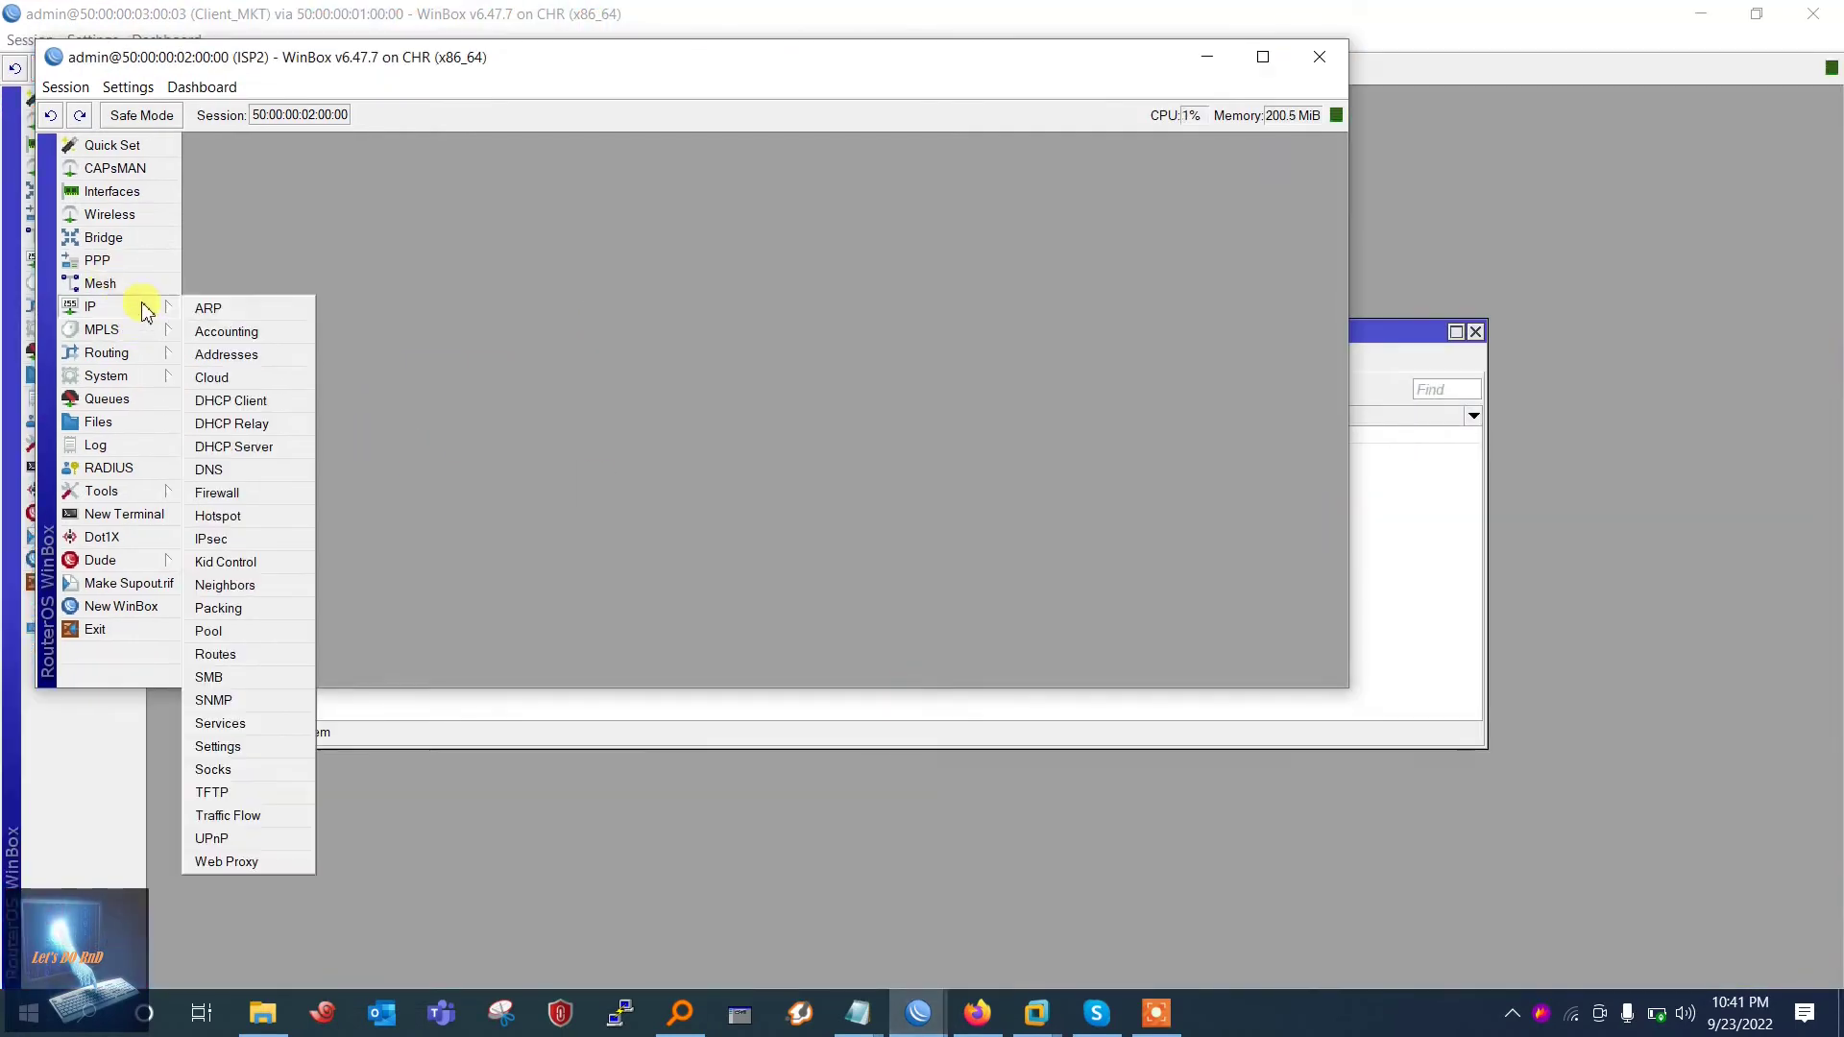
pyautogui.click(255, 358)
pyautogui.click(802, 197)
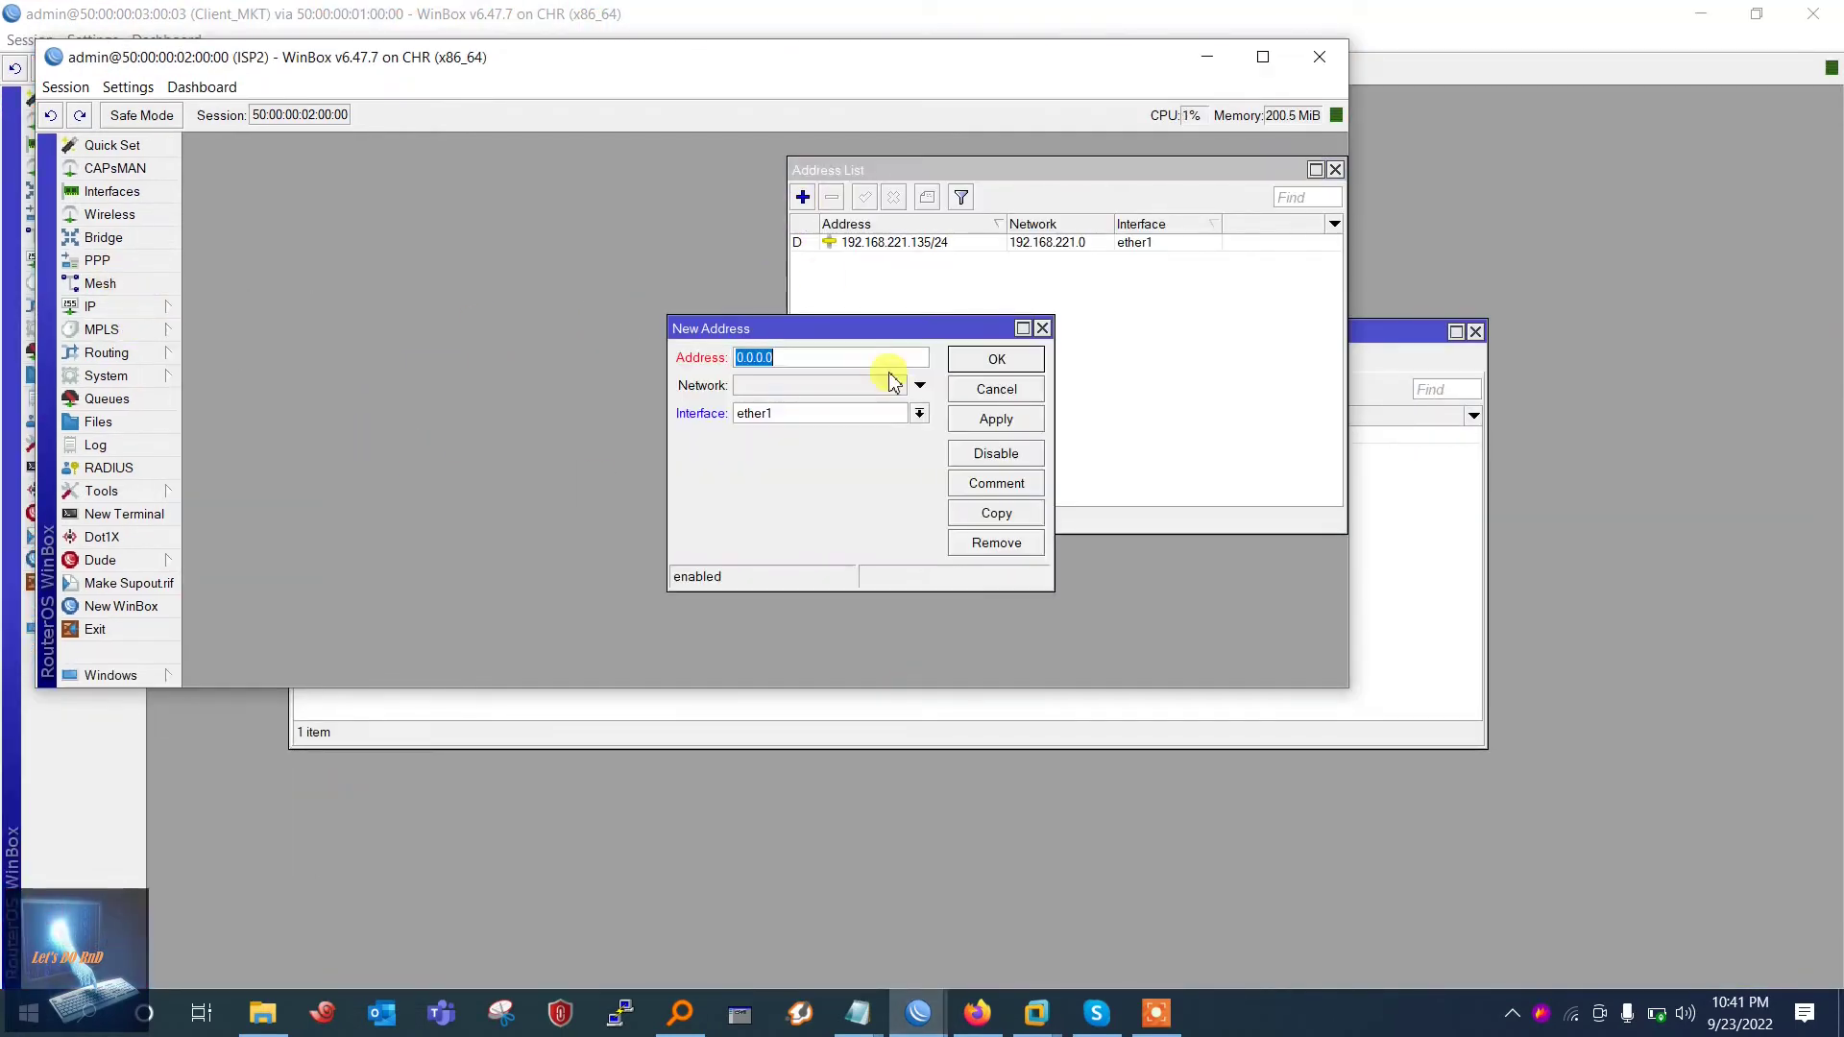
pyautogui.write('172.16.20.2')
pyautogui.press('BackSpace')
pyautogui.write('10.4/3')
pyautogui.write('0')
pyautogui.click(974, 1016)
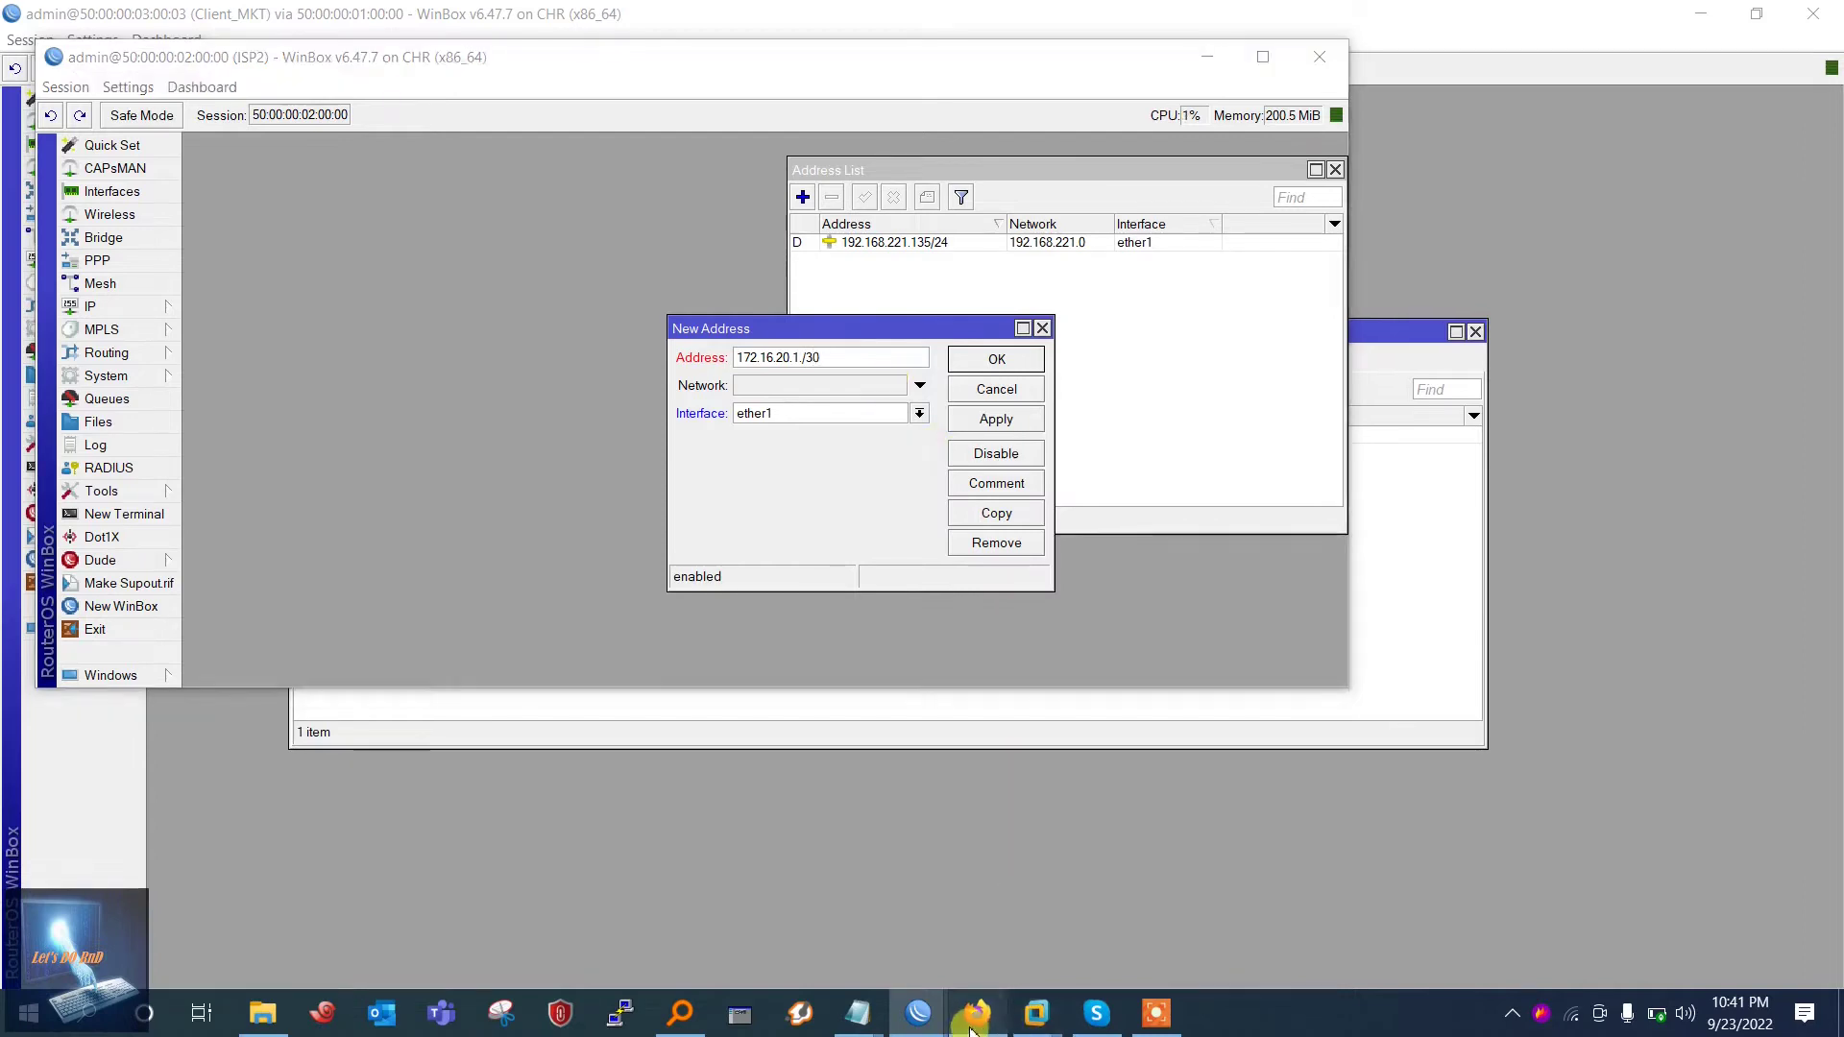
pyautogui.click(973, 1025)
pyautogui.click(828, 413)
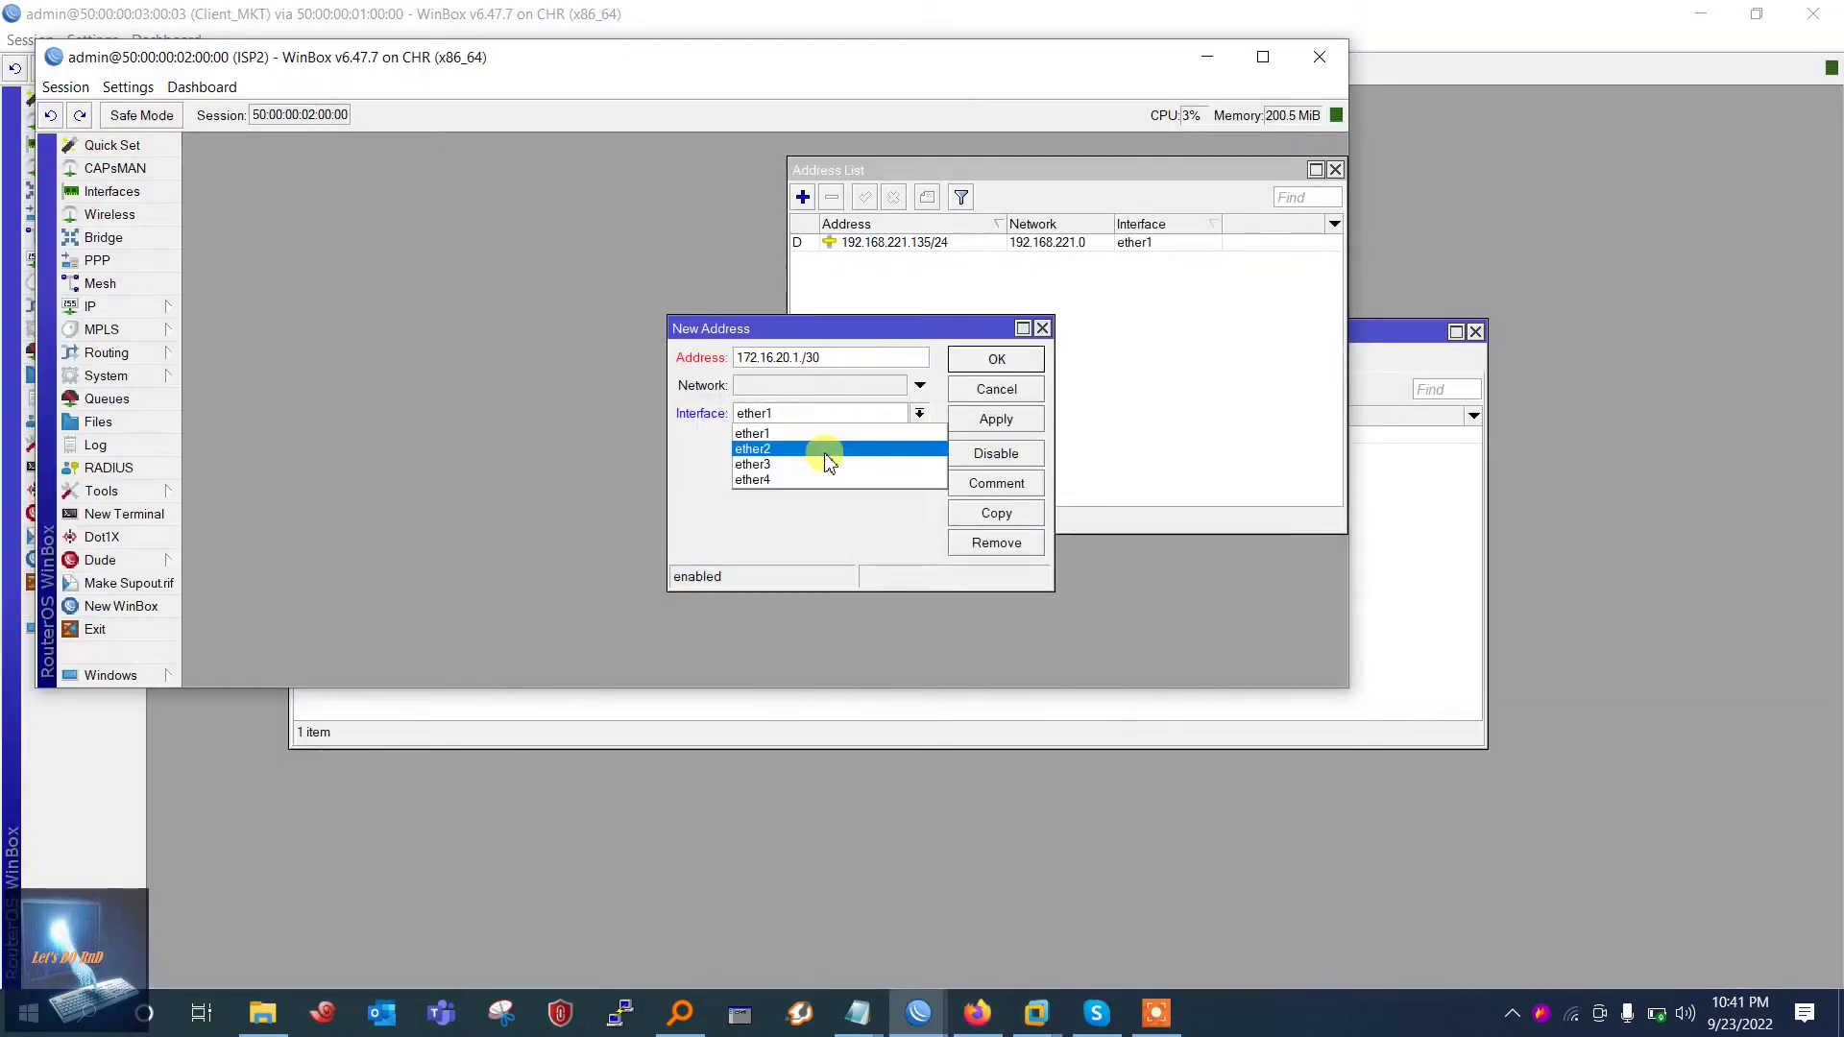
pyautogui.click(829, 449)
pyautogui.click(982, 417)
pyautogui.click(818, 398)
pyautogui.click(848, 357)
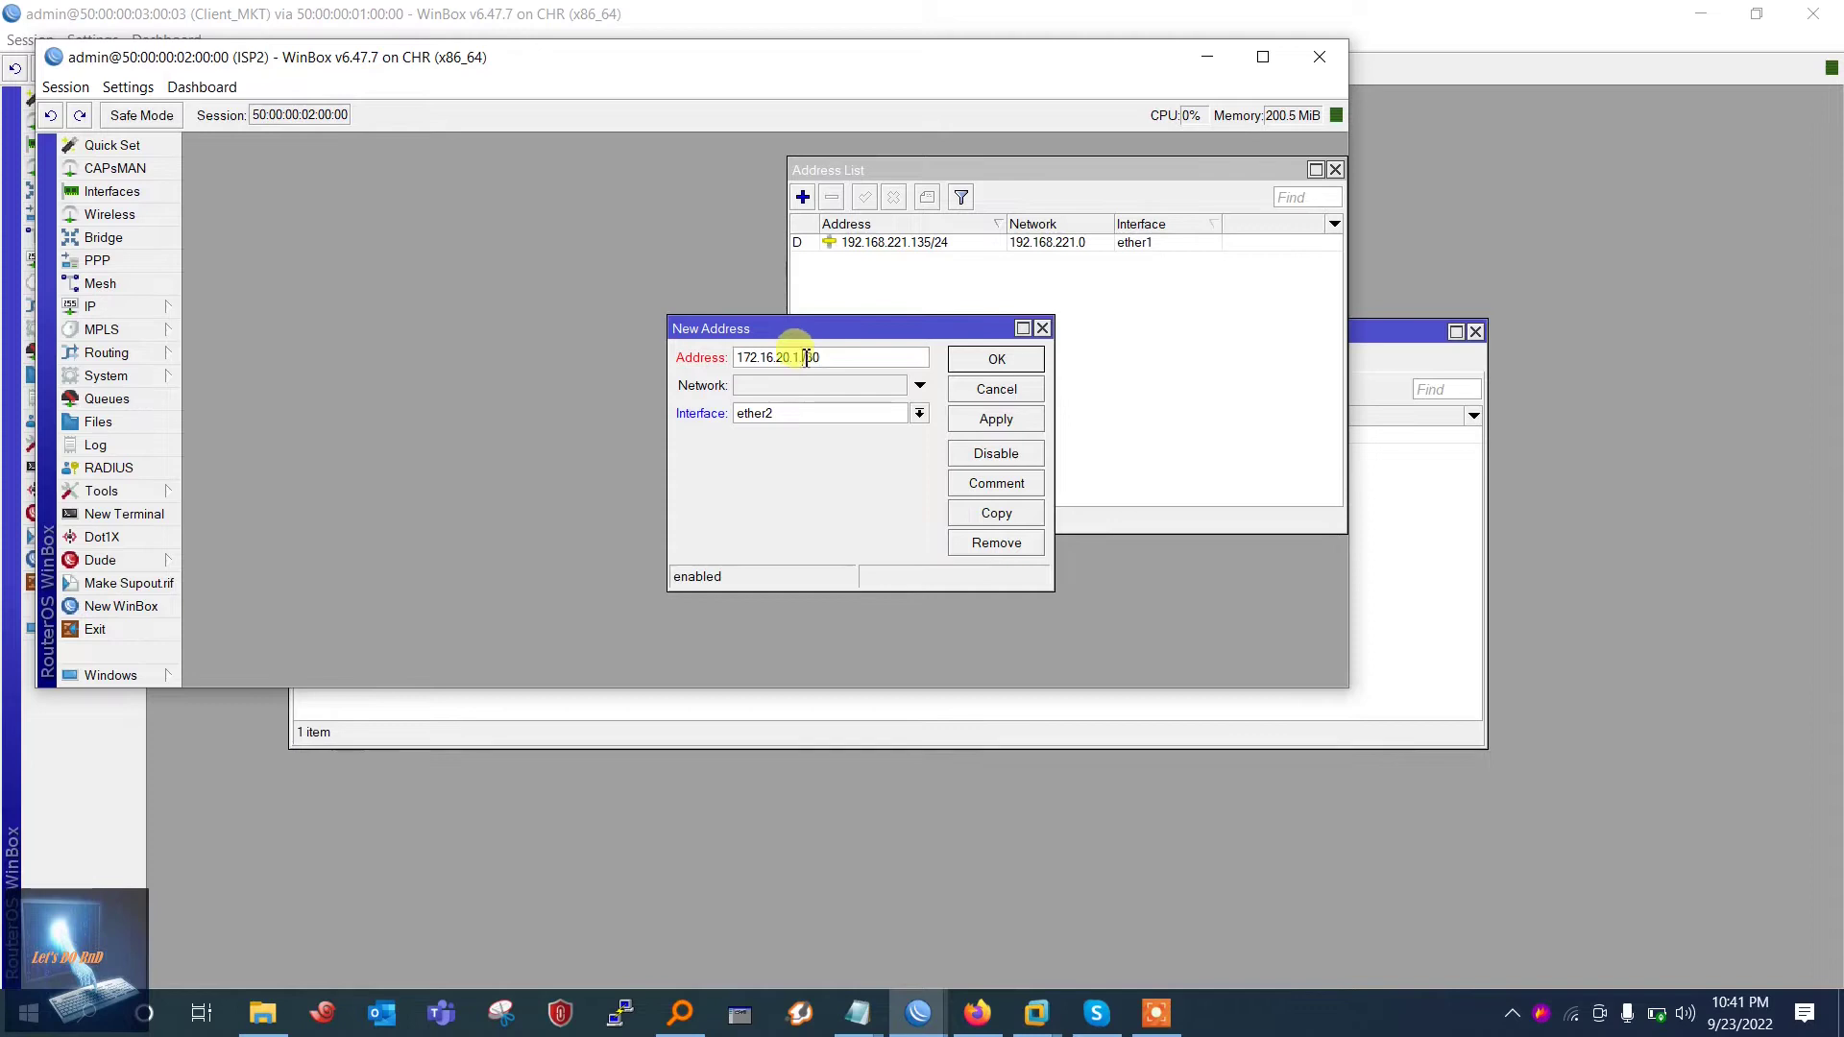
pyautogui.press('Return')
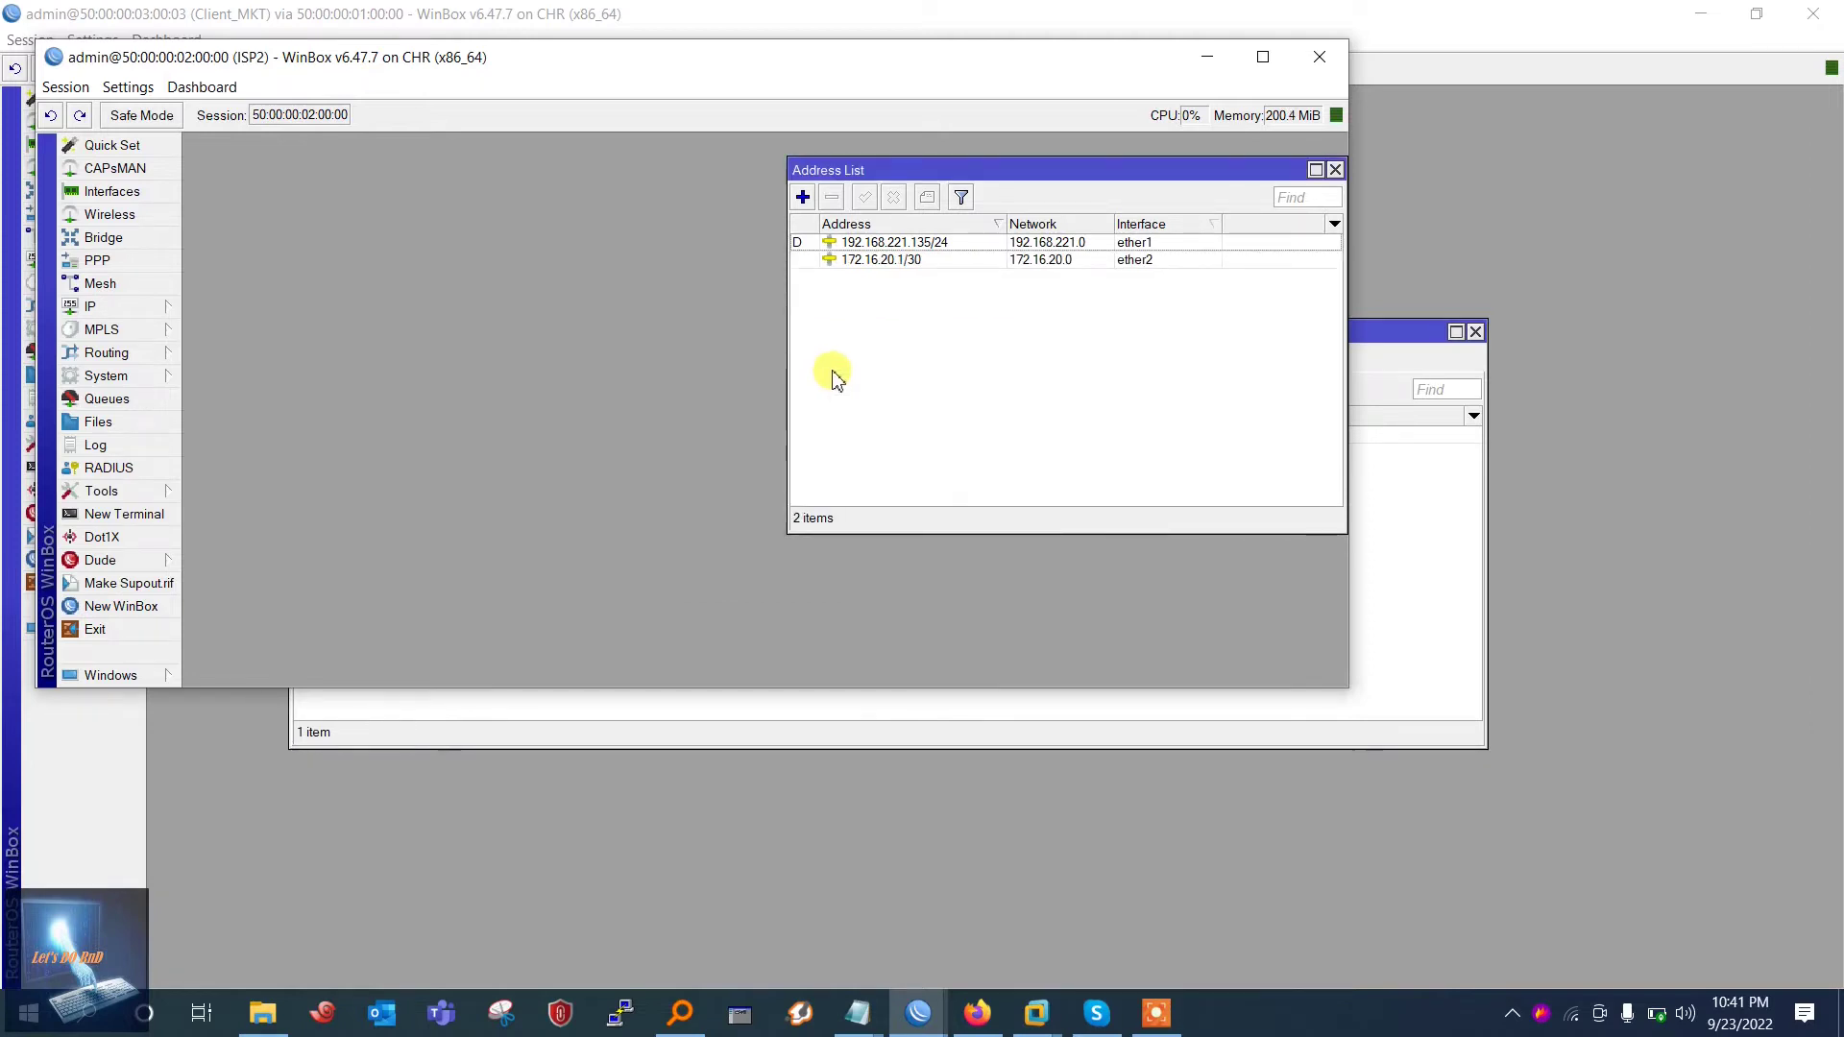
# Maximize the ISP2 session and set the AS number of its default BGP instance to 300
pyautogui.moveTo(1046, 169); pyautogui.dragTo(858, 178)
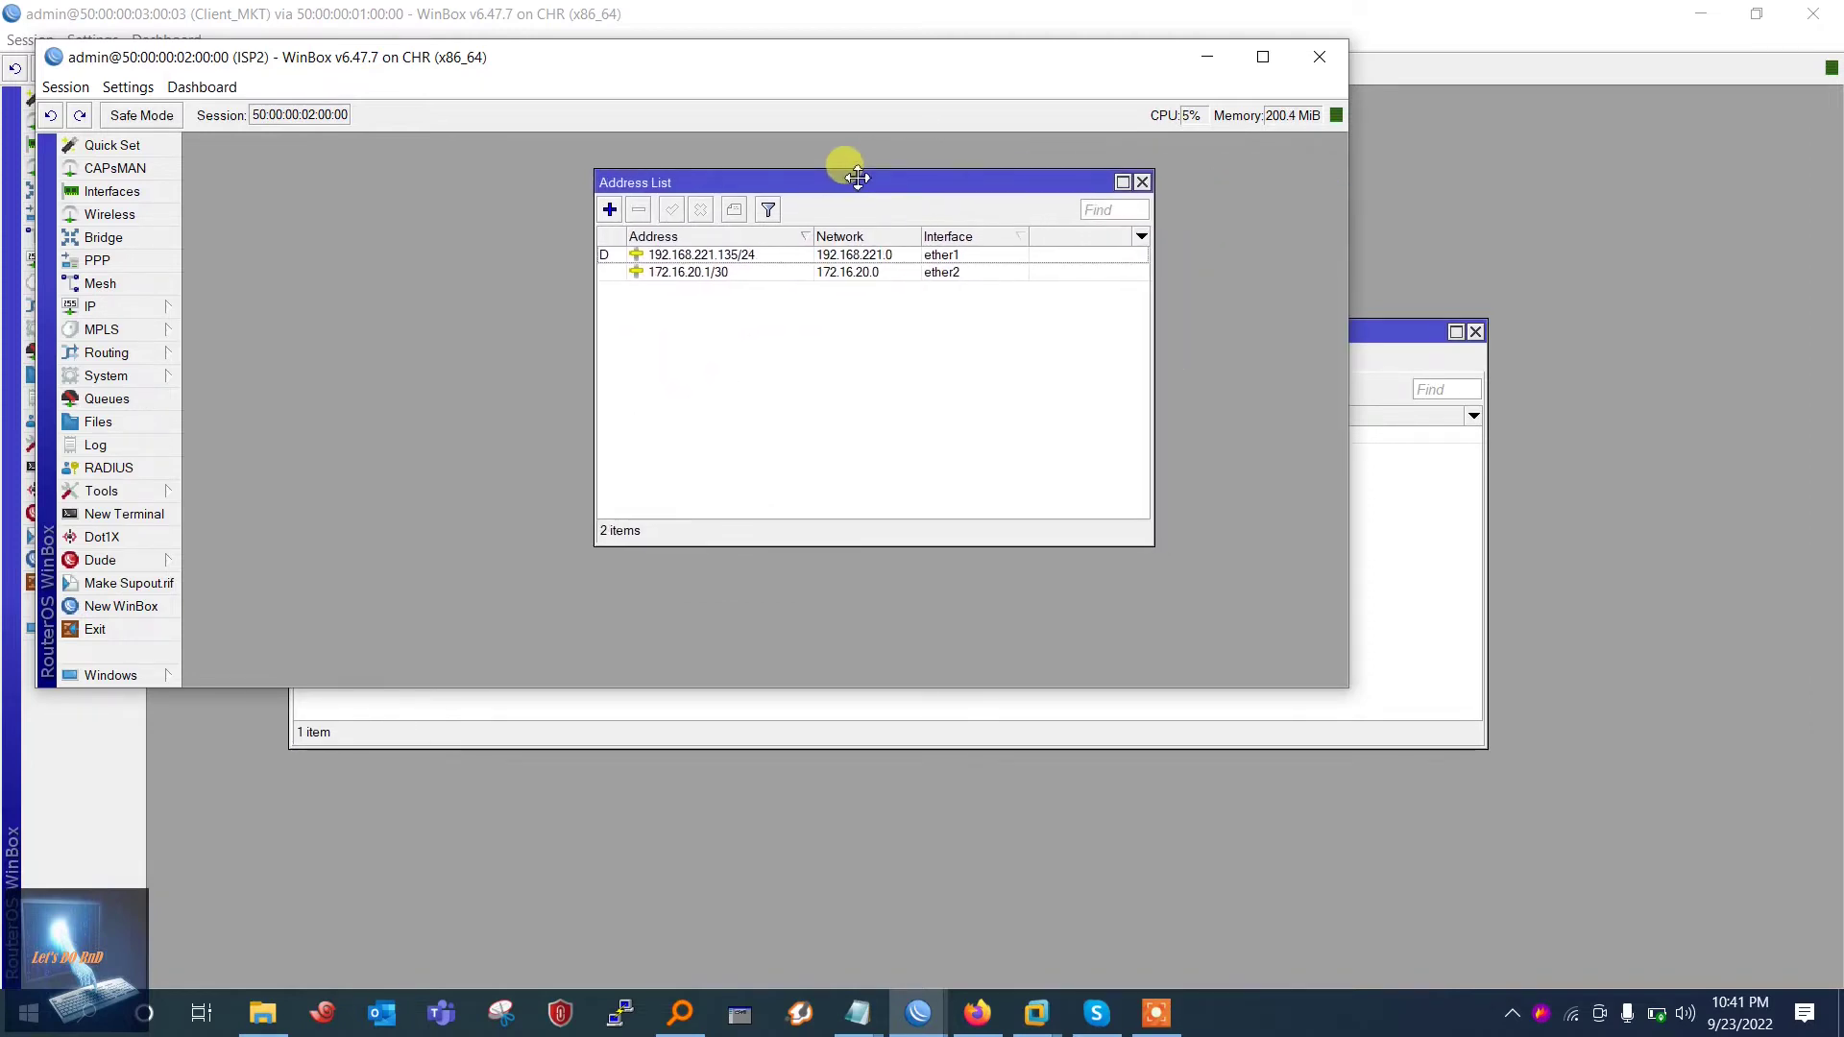
pyautogui.click(1263, 57)
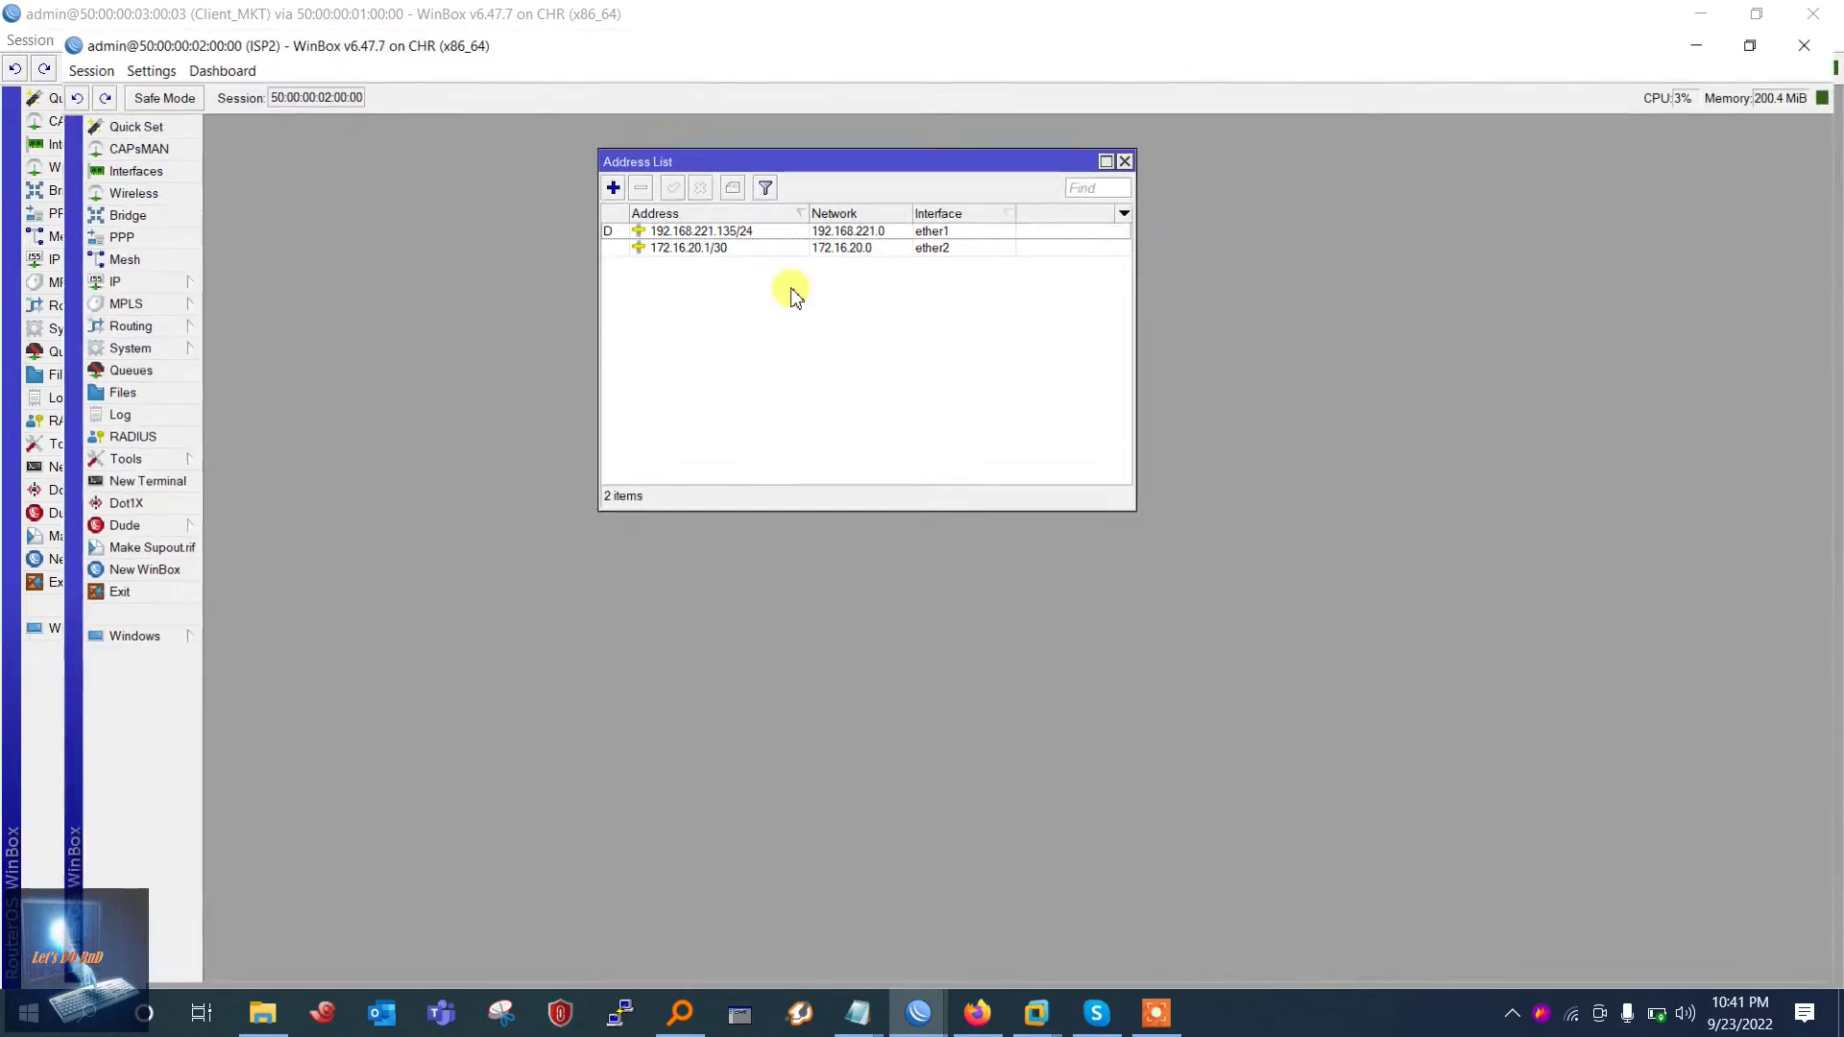
pyautogui.click(77, 307)
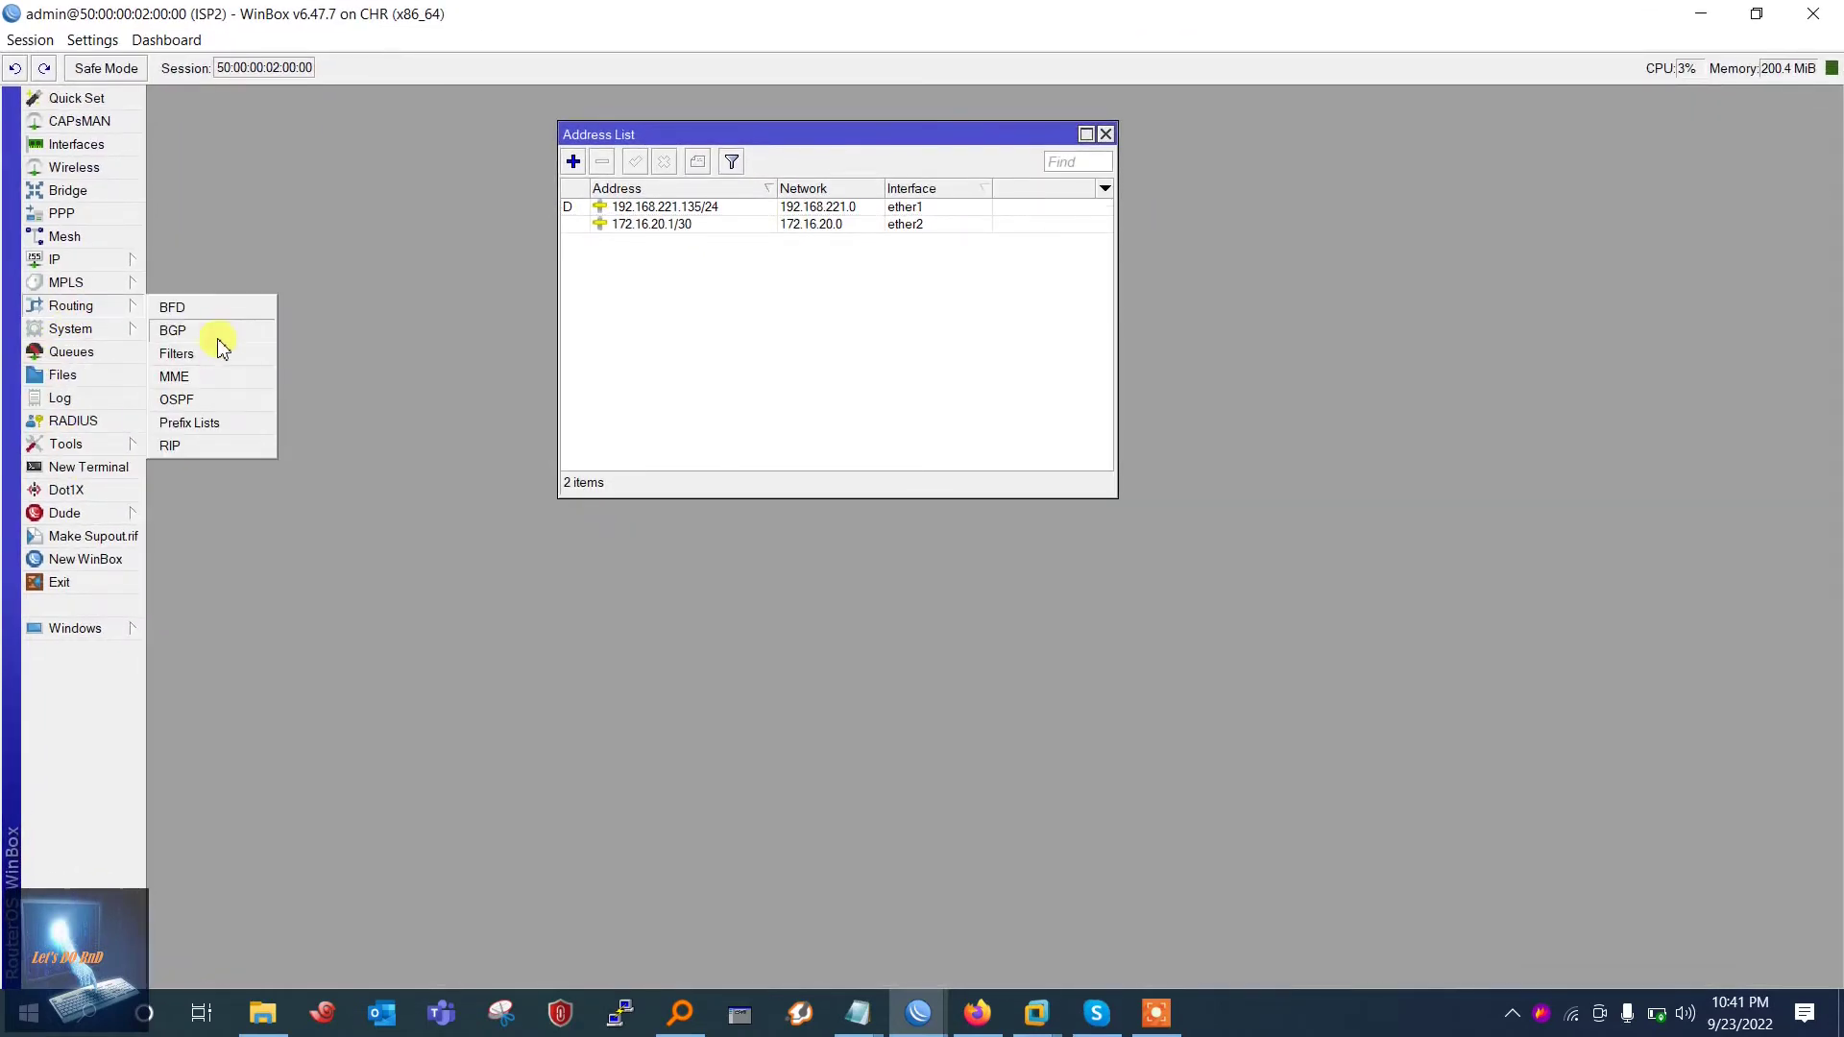
pyautogui.click(219, 336)
pyautogui.click(262, 199)
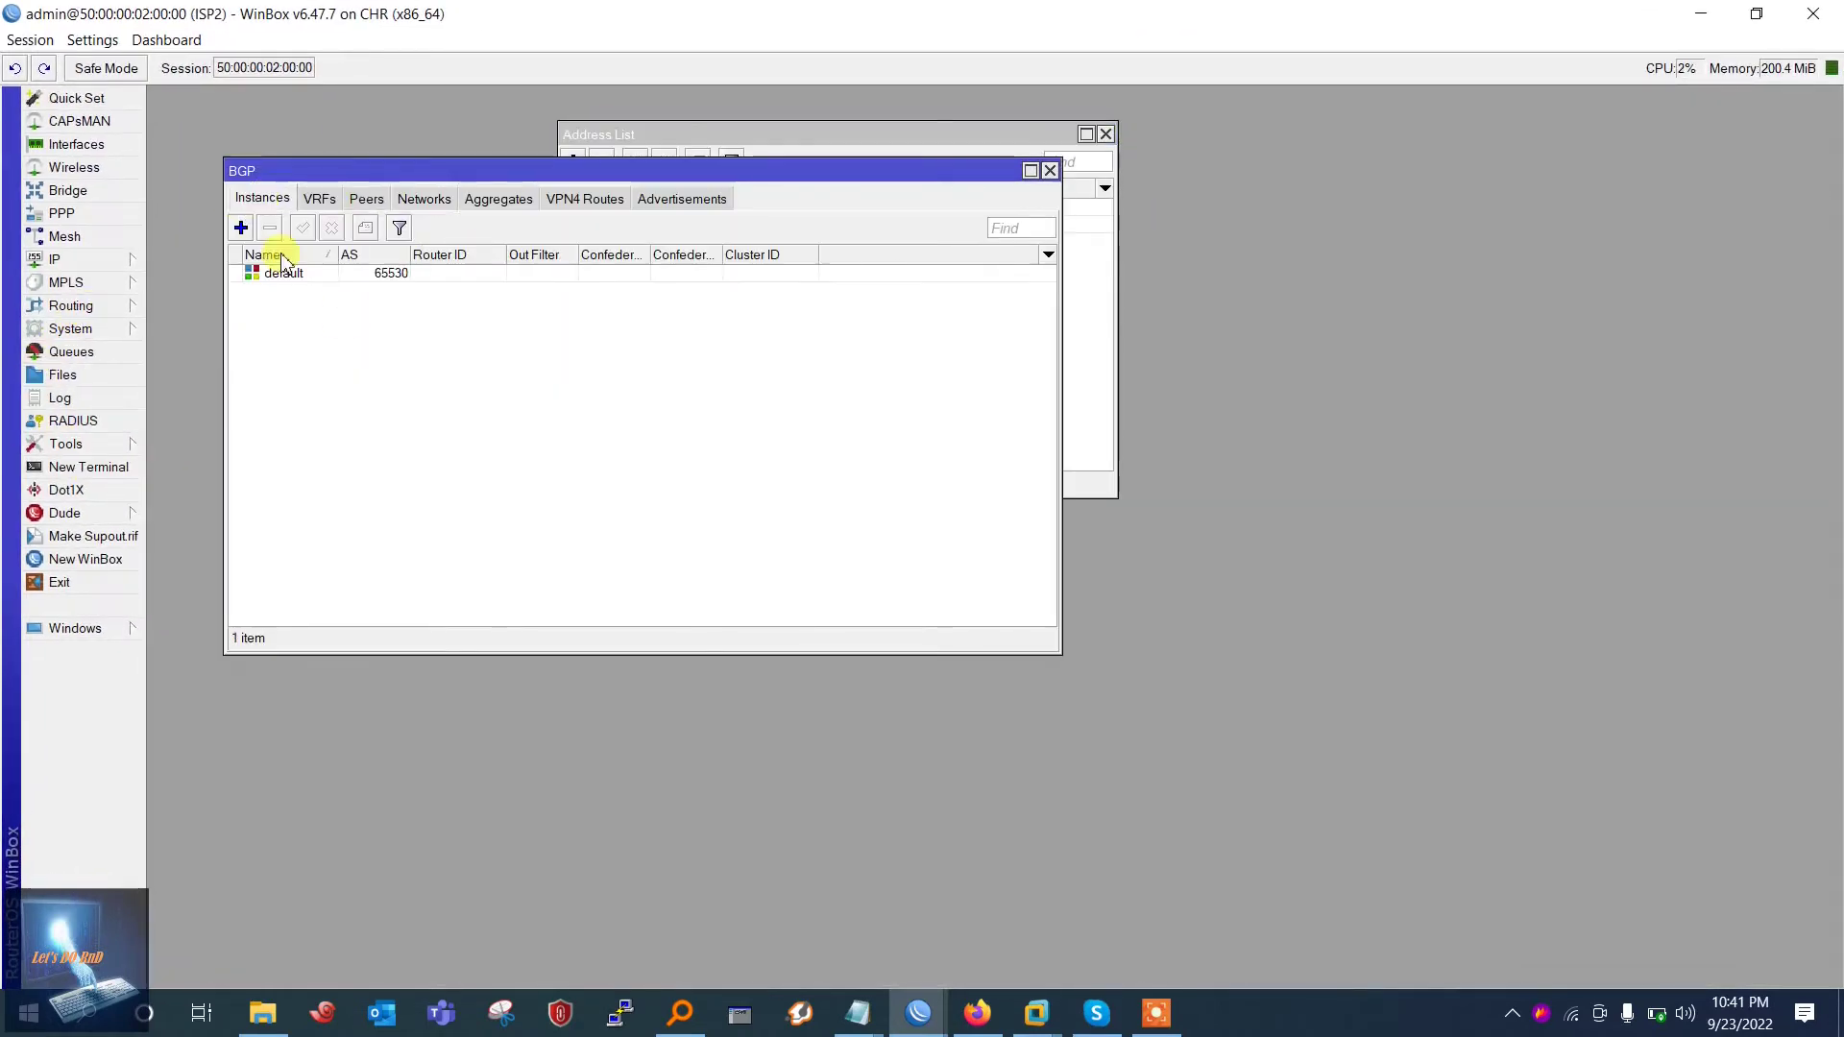
pyautogui.doubleClick(346, 275)
pyautogui.moveTo(956, 358); pyautogui.dragTo(870, 363)
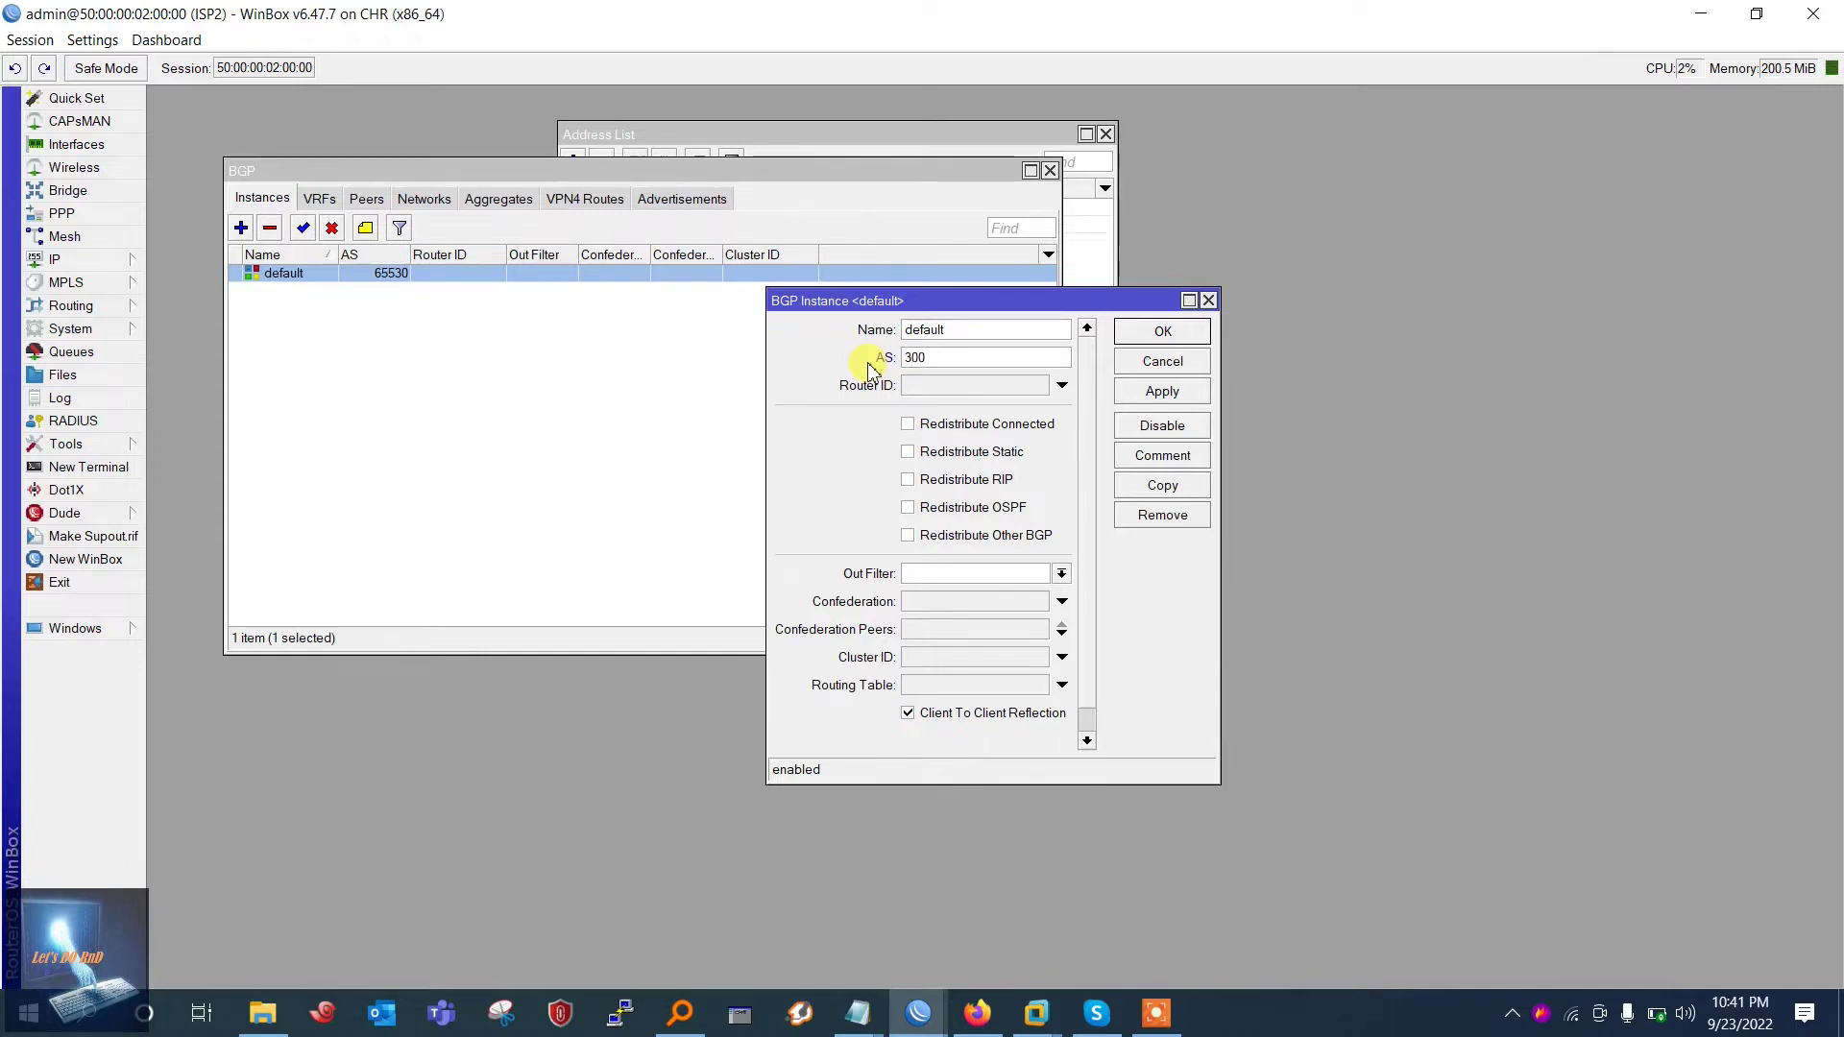
pyautogui.click(1162, 391)
pyautogui.click(1161, 331)
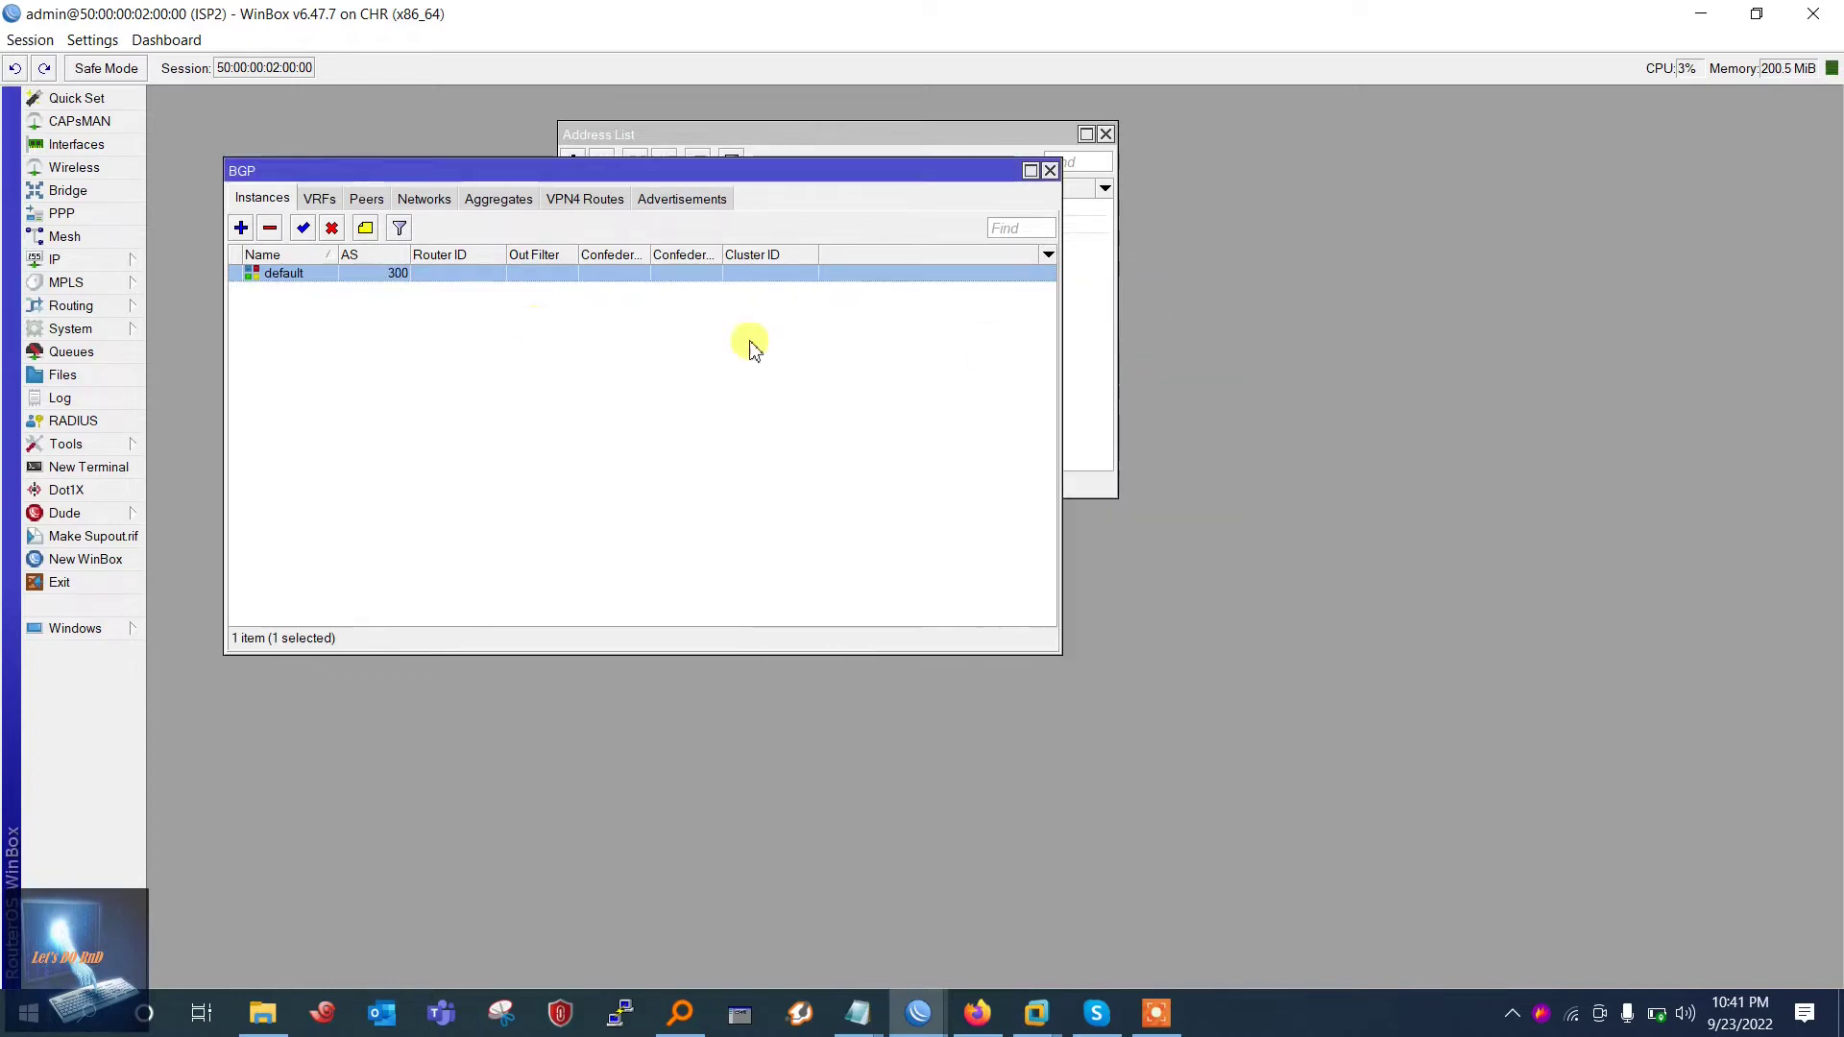
# Add a BGP peer on ISP2 named peer1_TO_CLIENT with remote address 172.16.10.2, remote AS 100 and default originate set to always
pyautogui.click(317, 199)
pyautogui.click(366, 199)
pyautogui.click(240, 227)
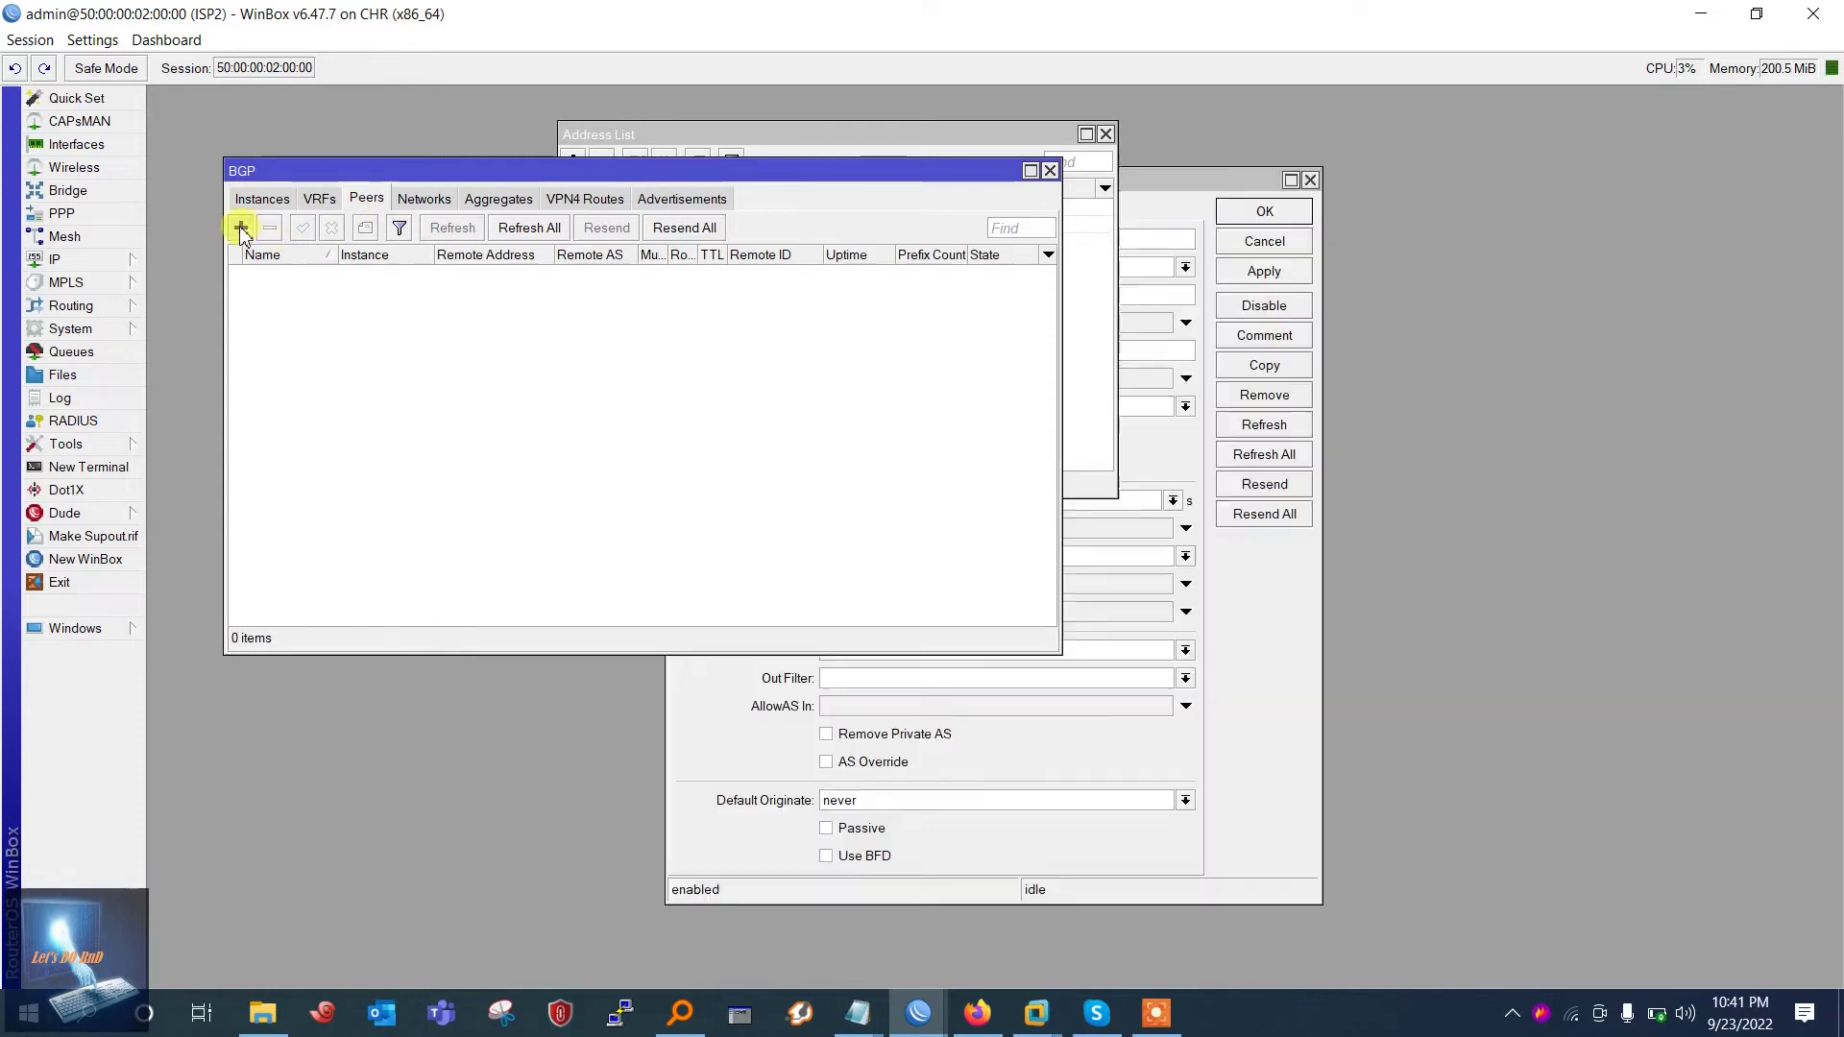
pyautogui.click(870, 247)
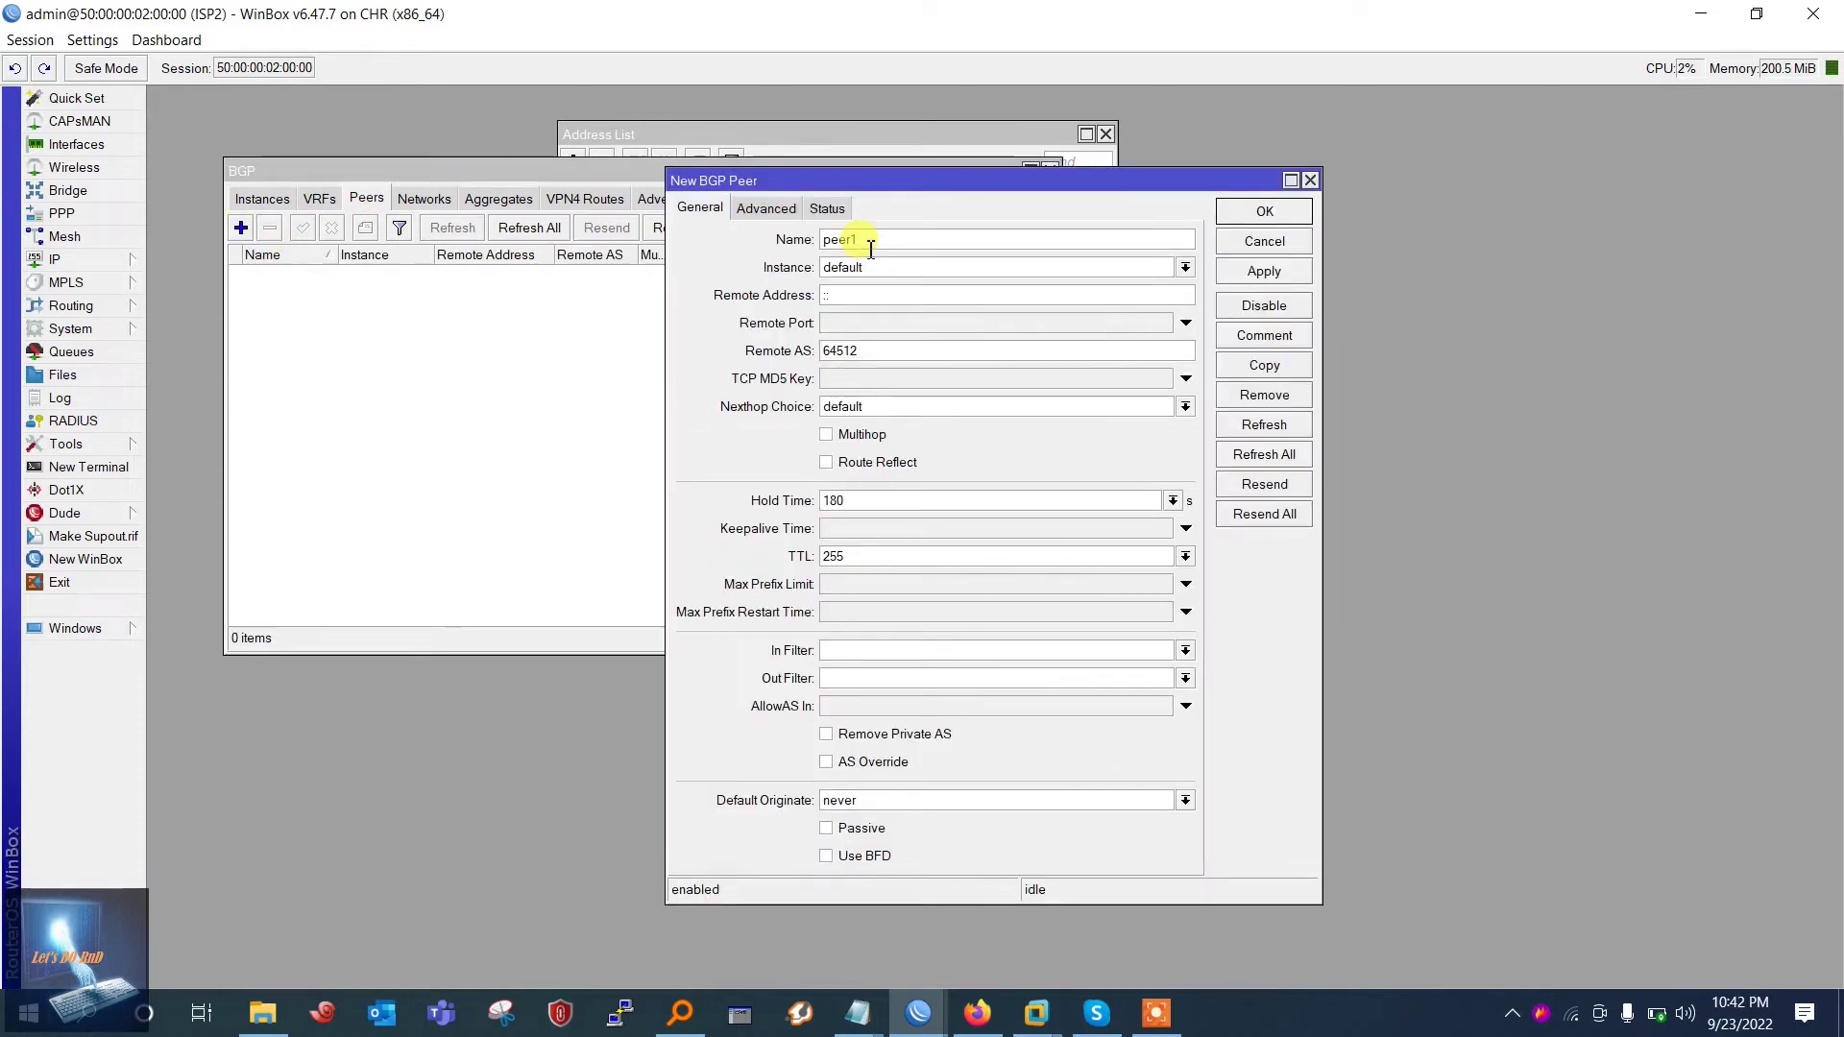
pyautogui.write('_TO_CLIENT')
pyautogui.doubleClick(843, 295)
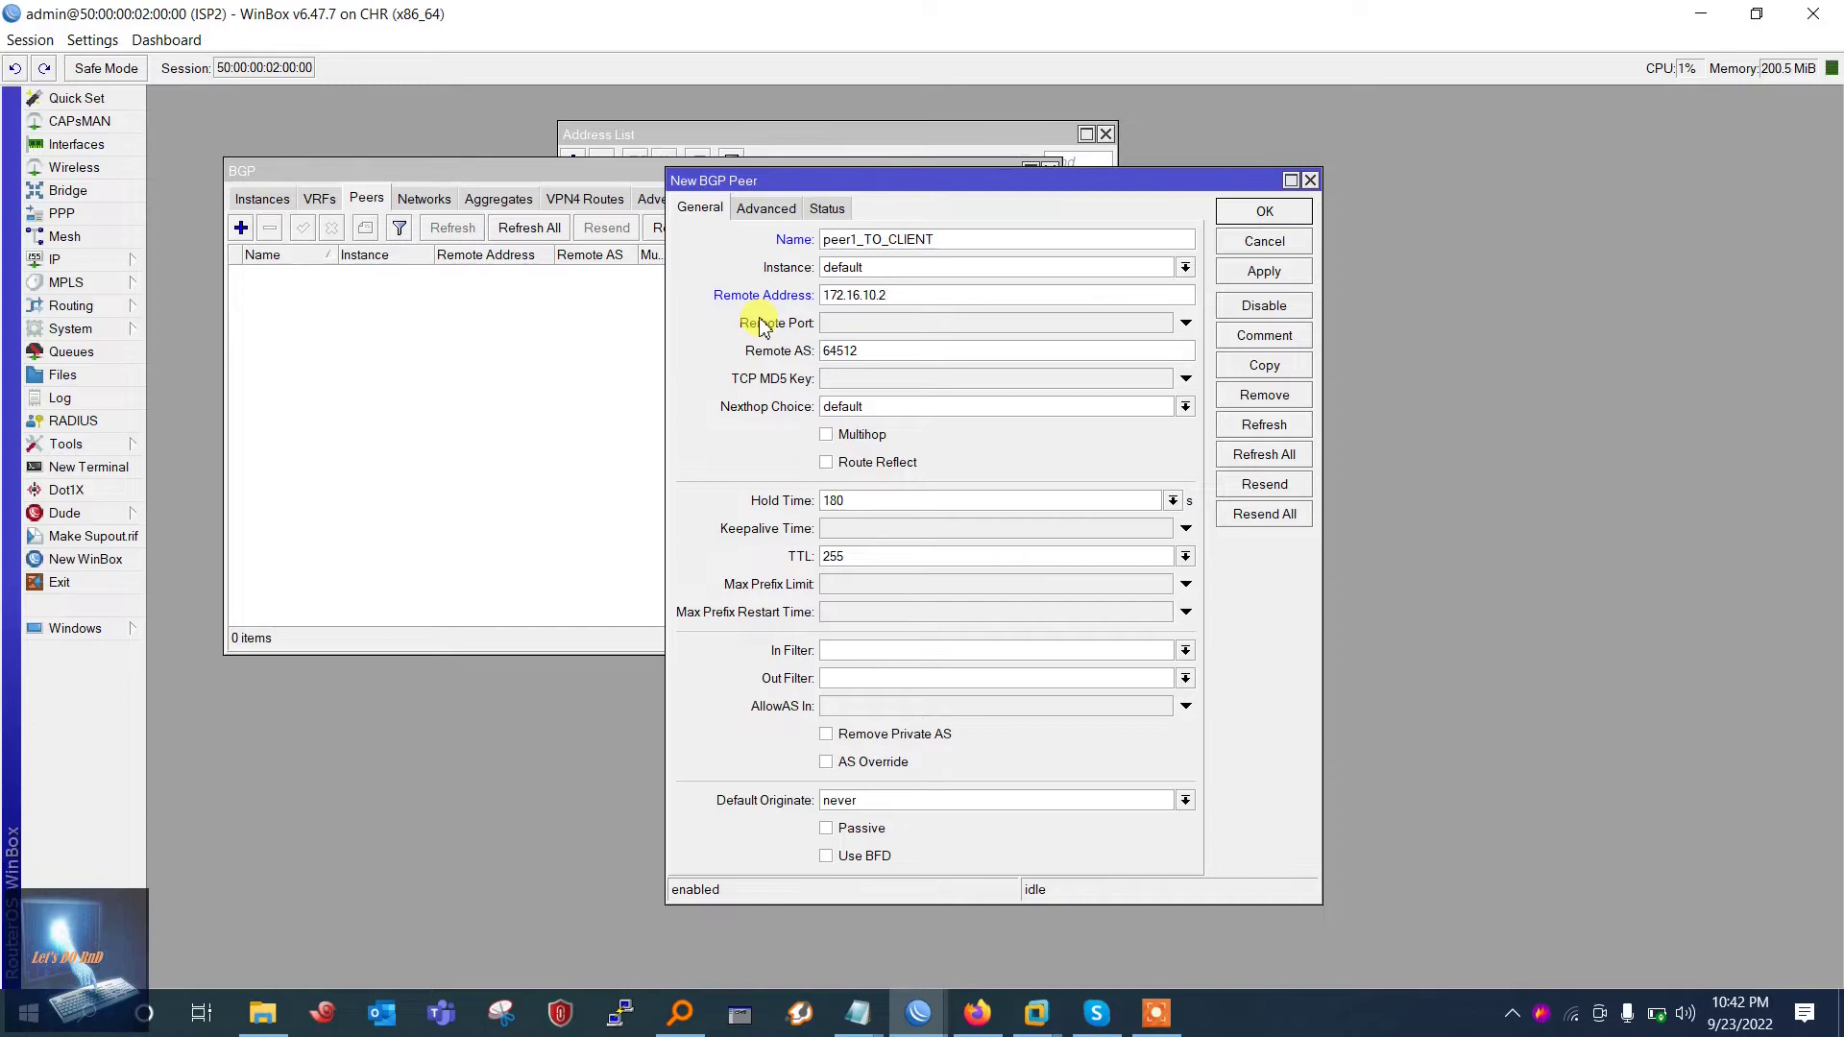
pyautogui.press('Tab')
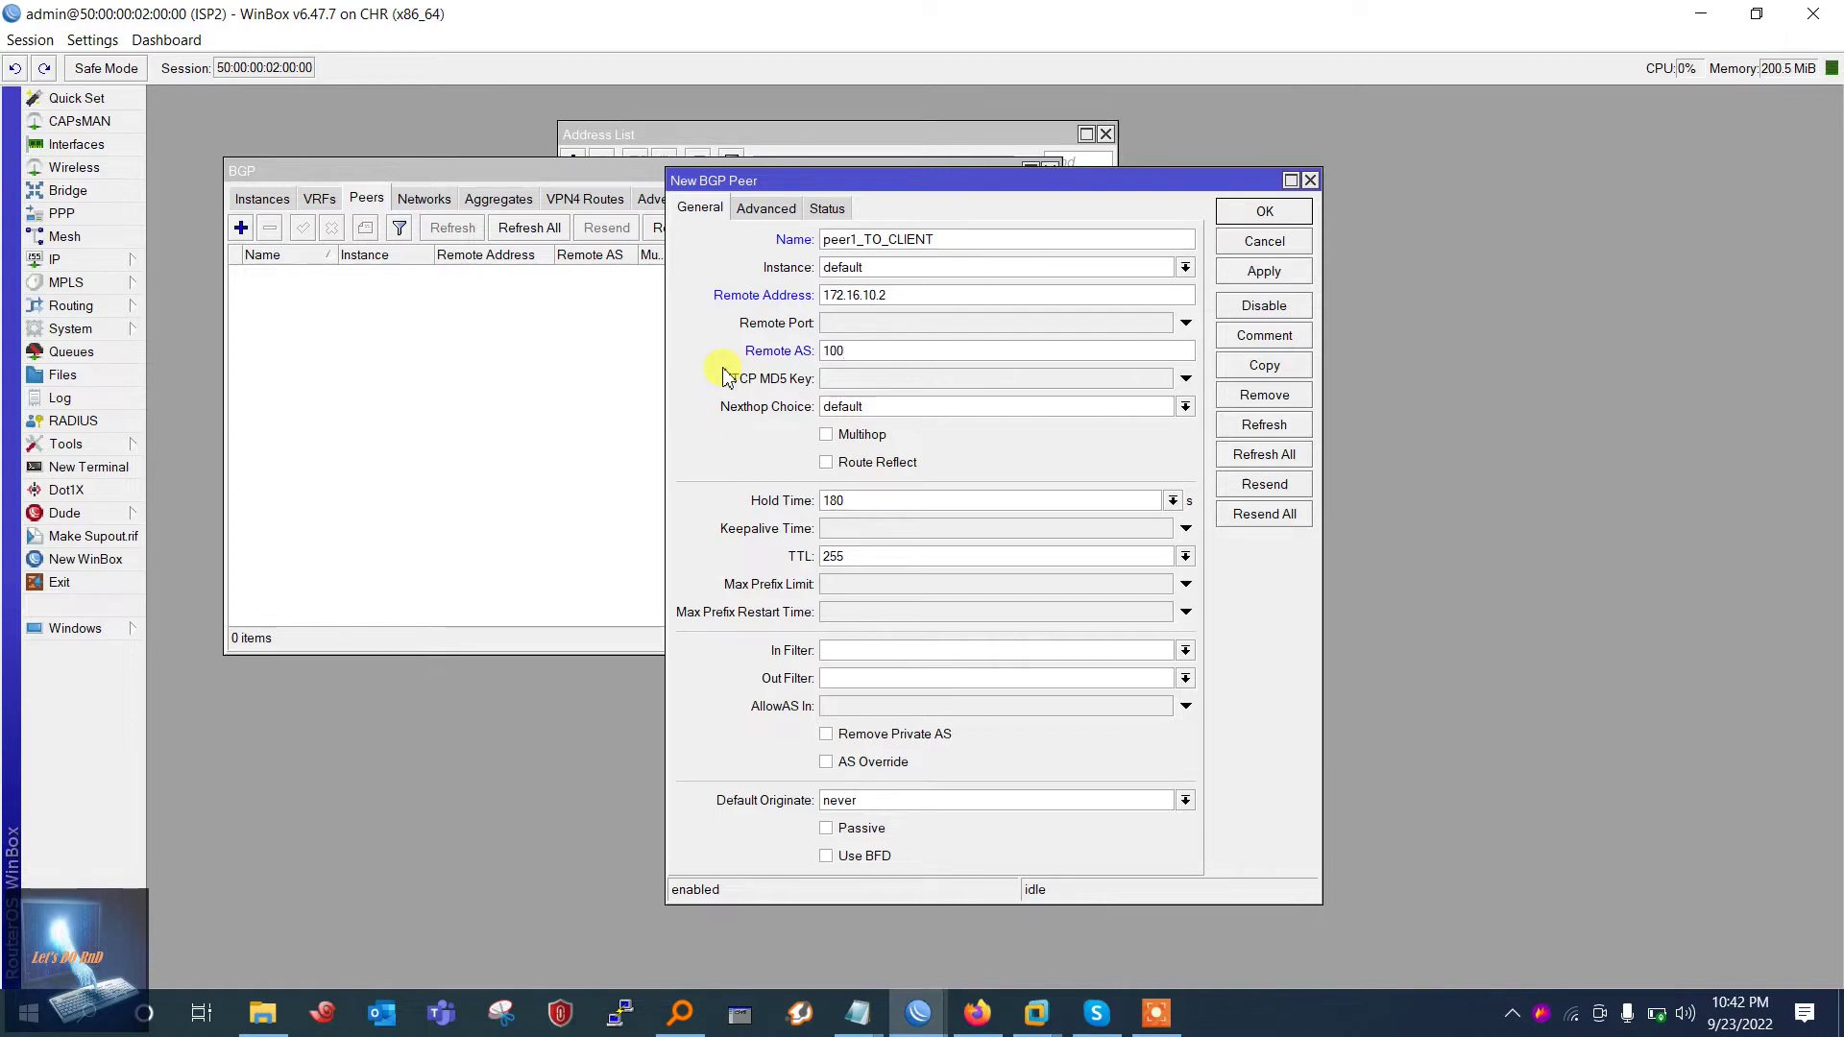
pyautogui.click(960, 799)
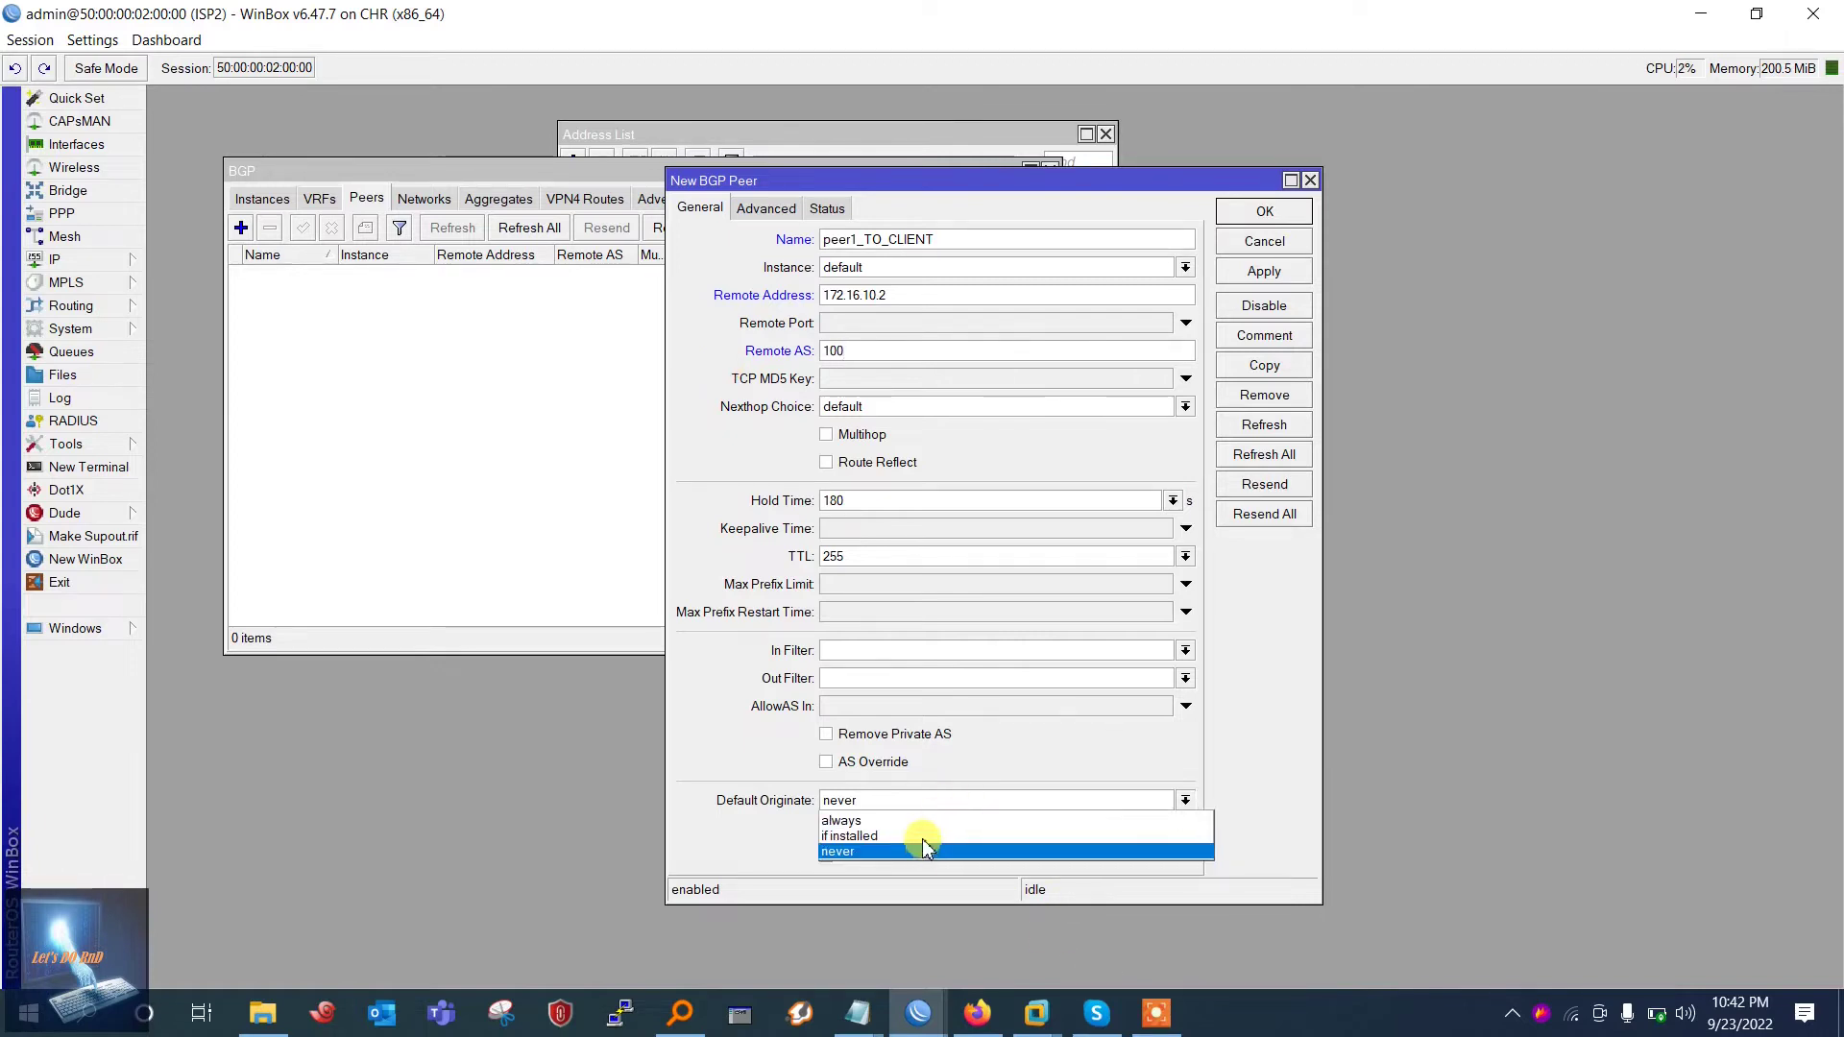
pyautogui.click(917, 821)
pyautogui.click(1263, 271)
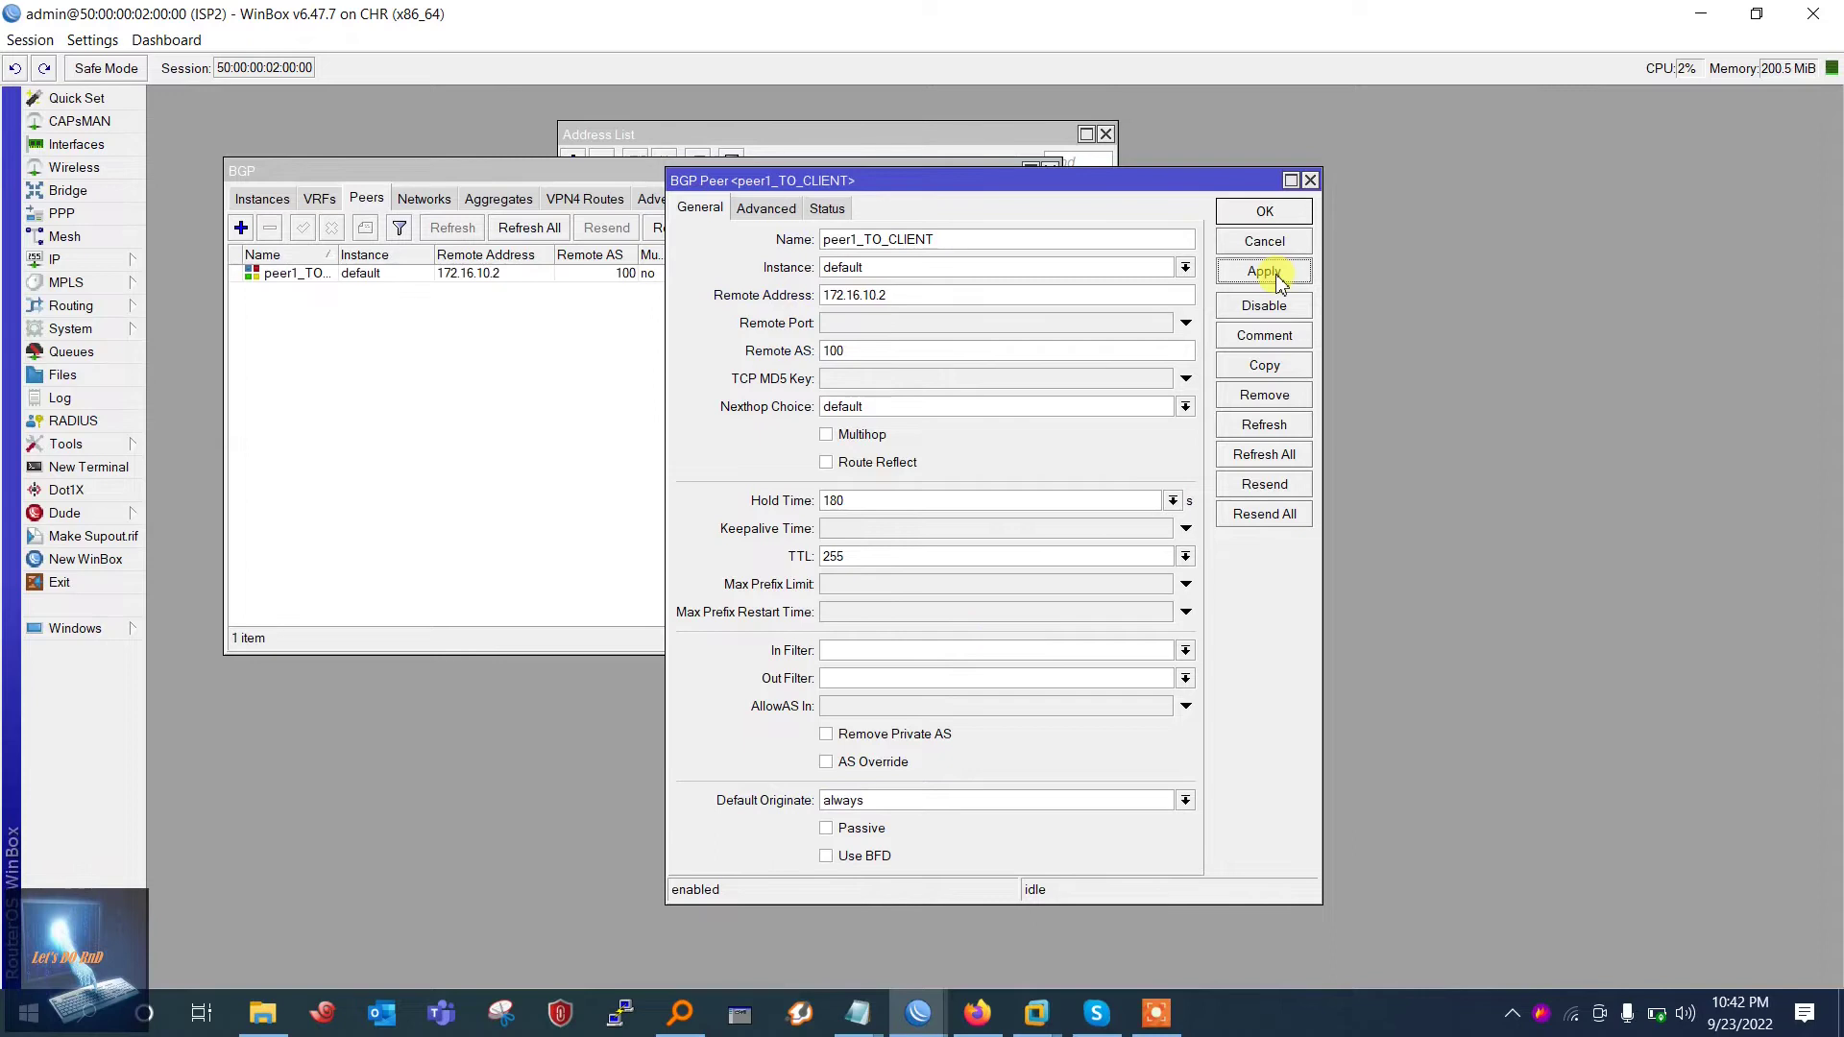
pyautogui.click(1266, 211)
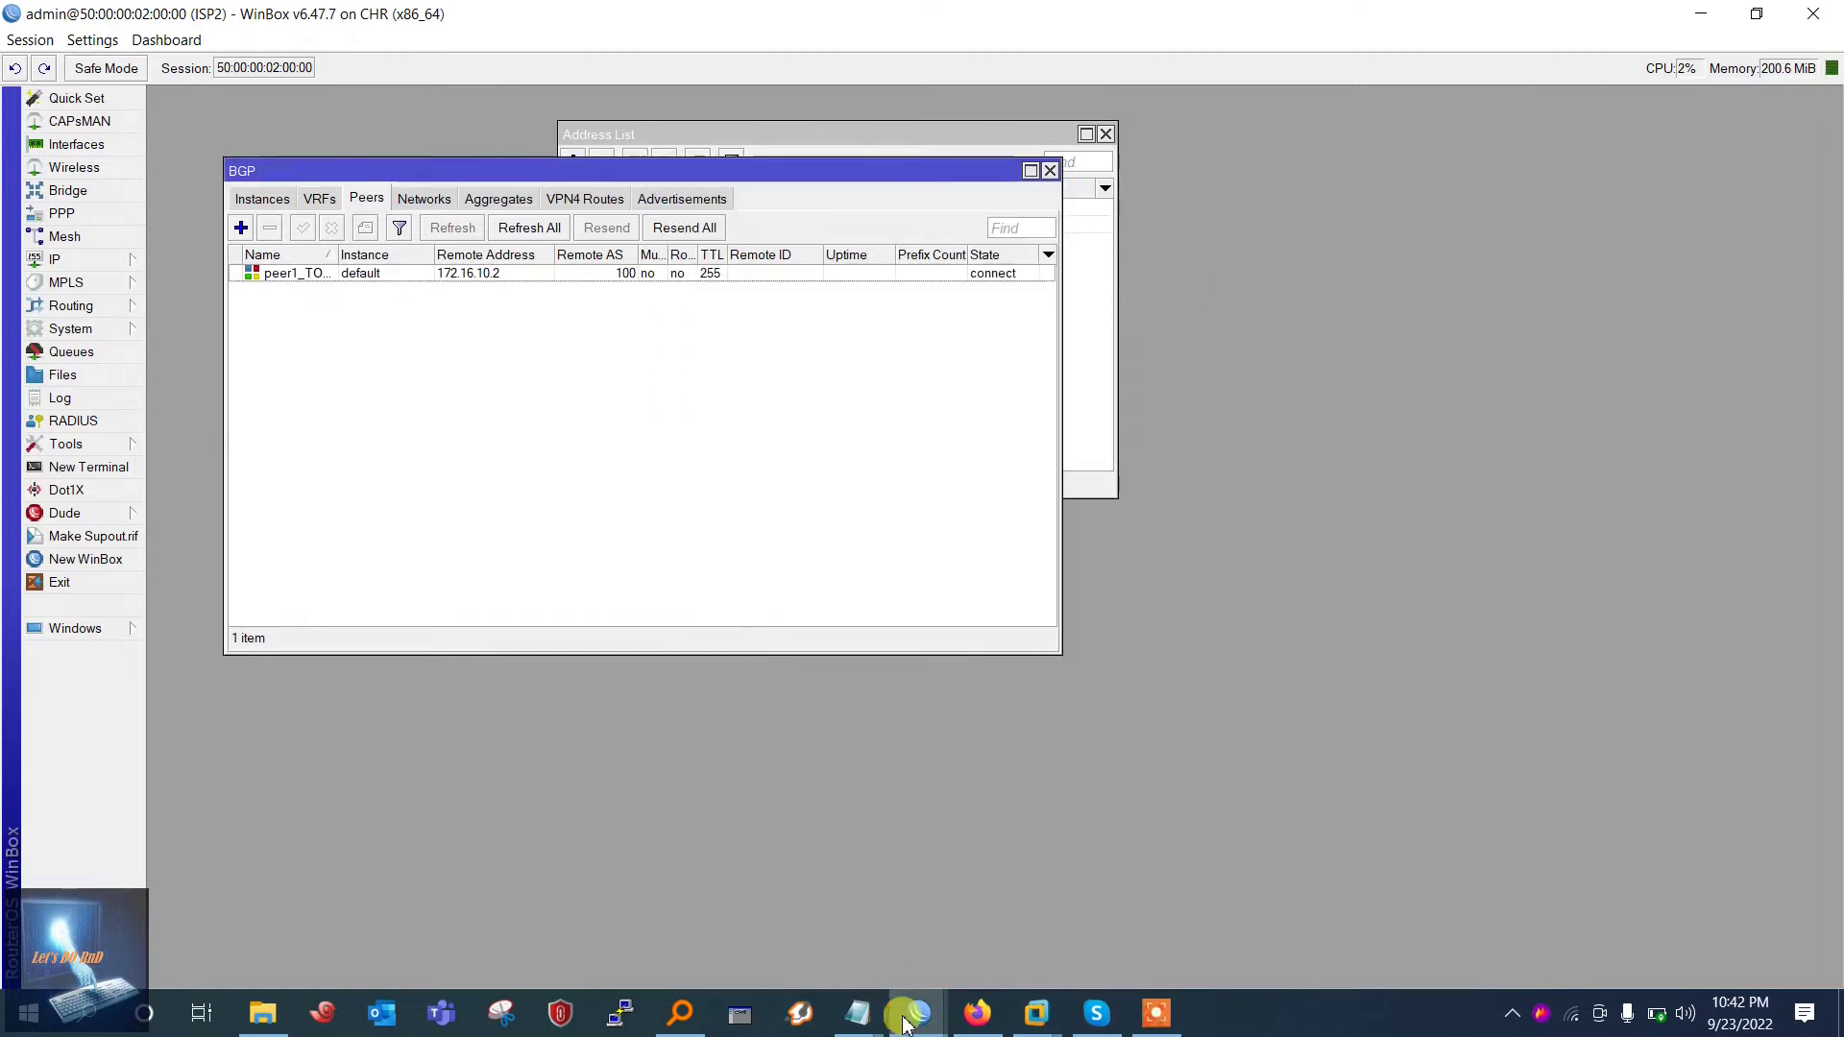
# Switch to the Client_MKT session and add a BGP peer named peer1_TO_ISP_2 with remote address 172.16.20.1 and remote AS 300
pyautogui.moveTo(917, 1013)
pyautogui.click(915, 948)
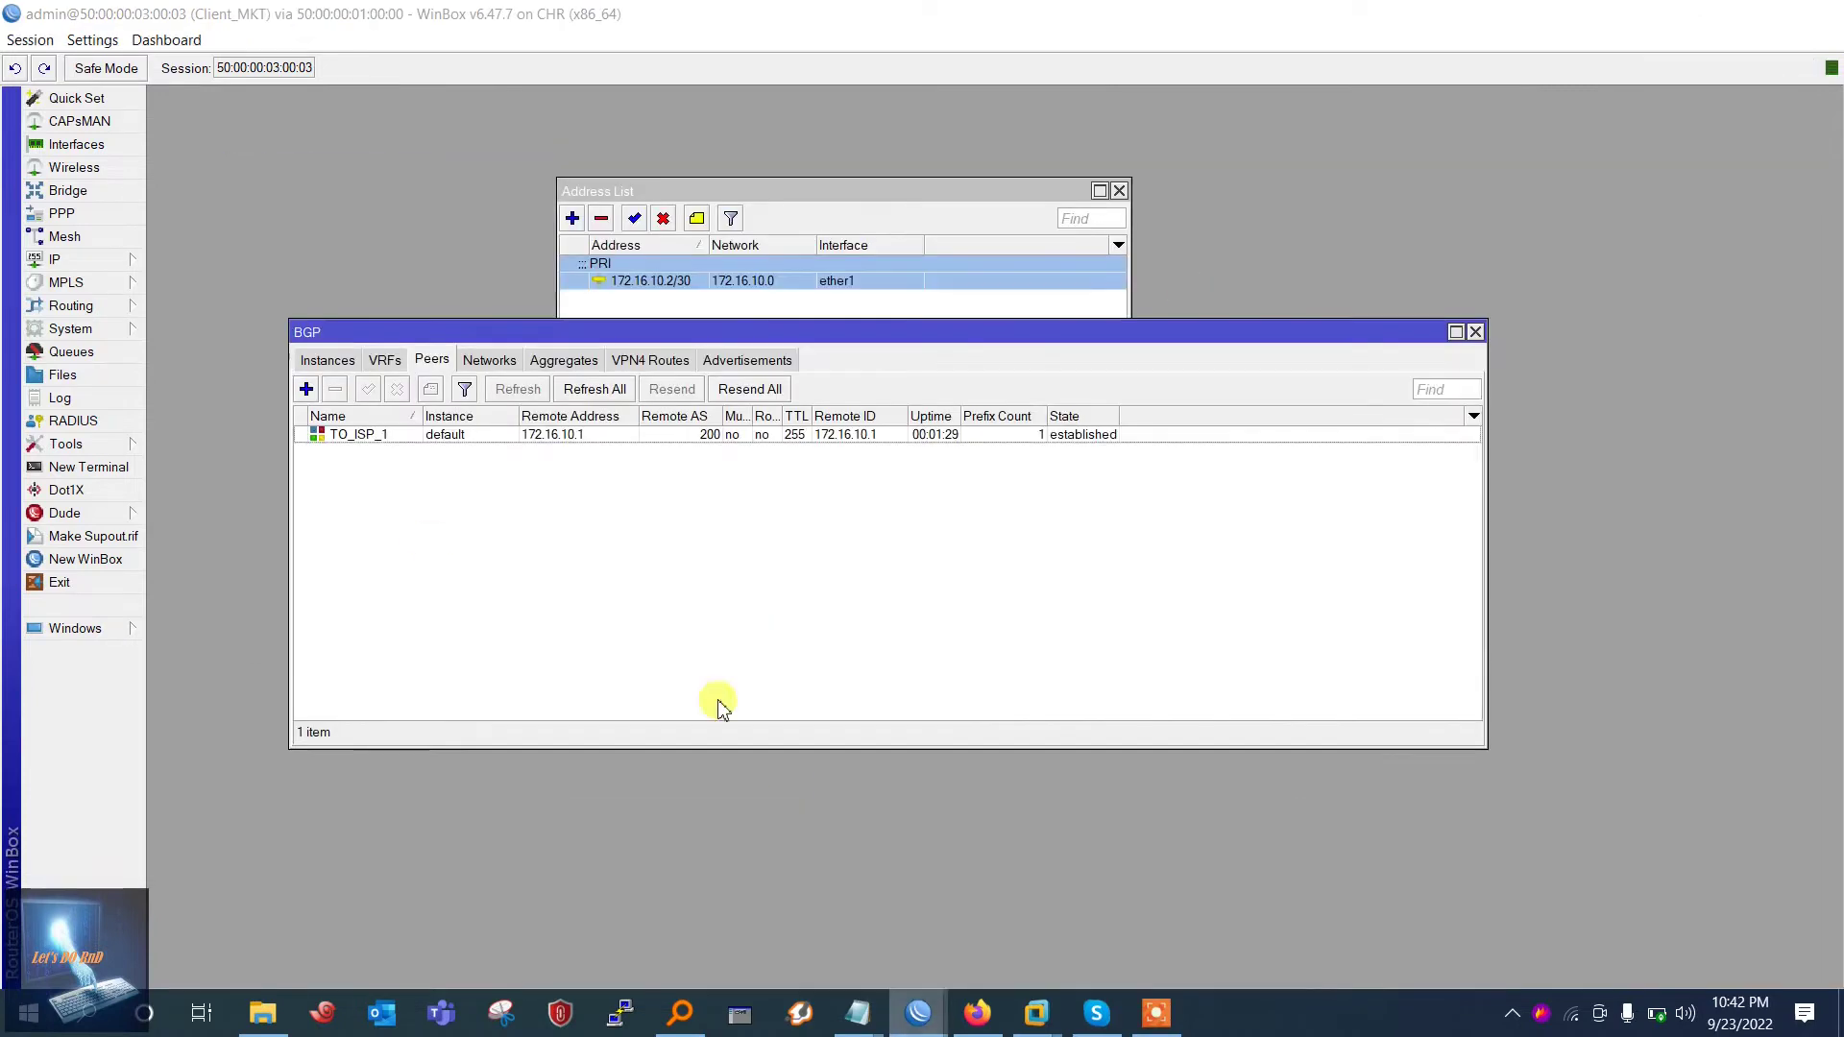
pyautogui.click(305, 389)
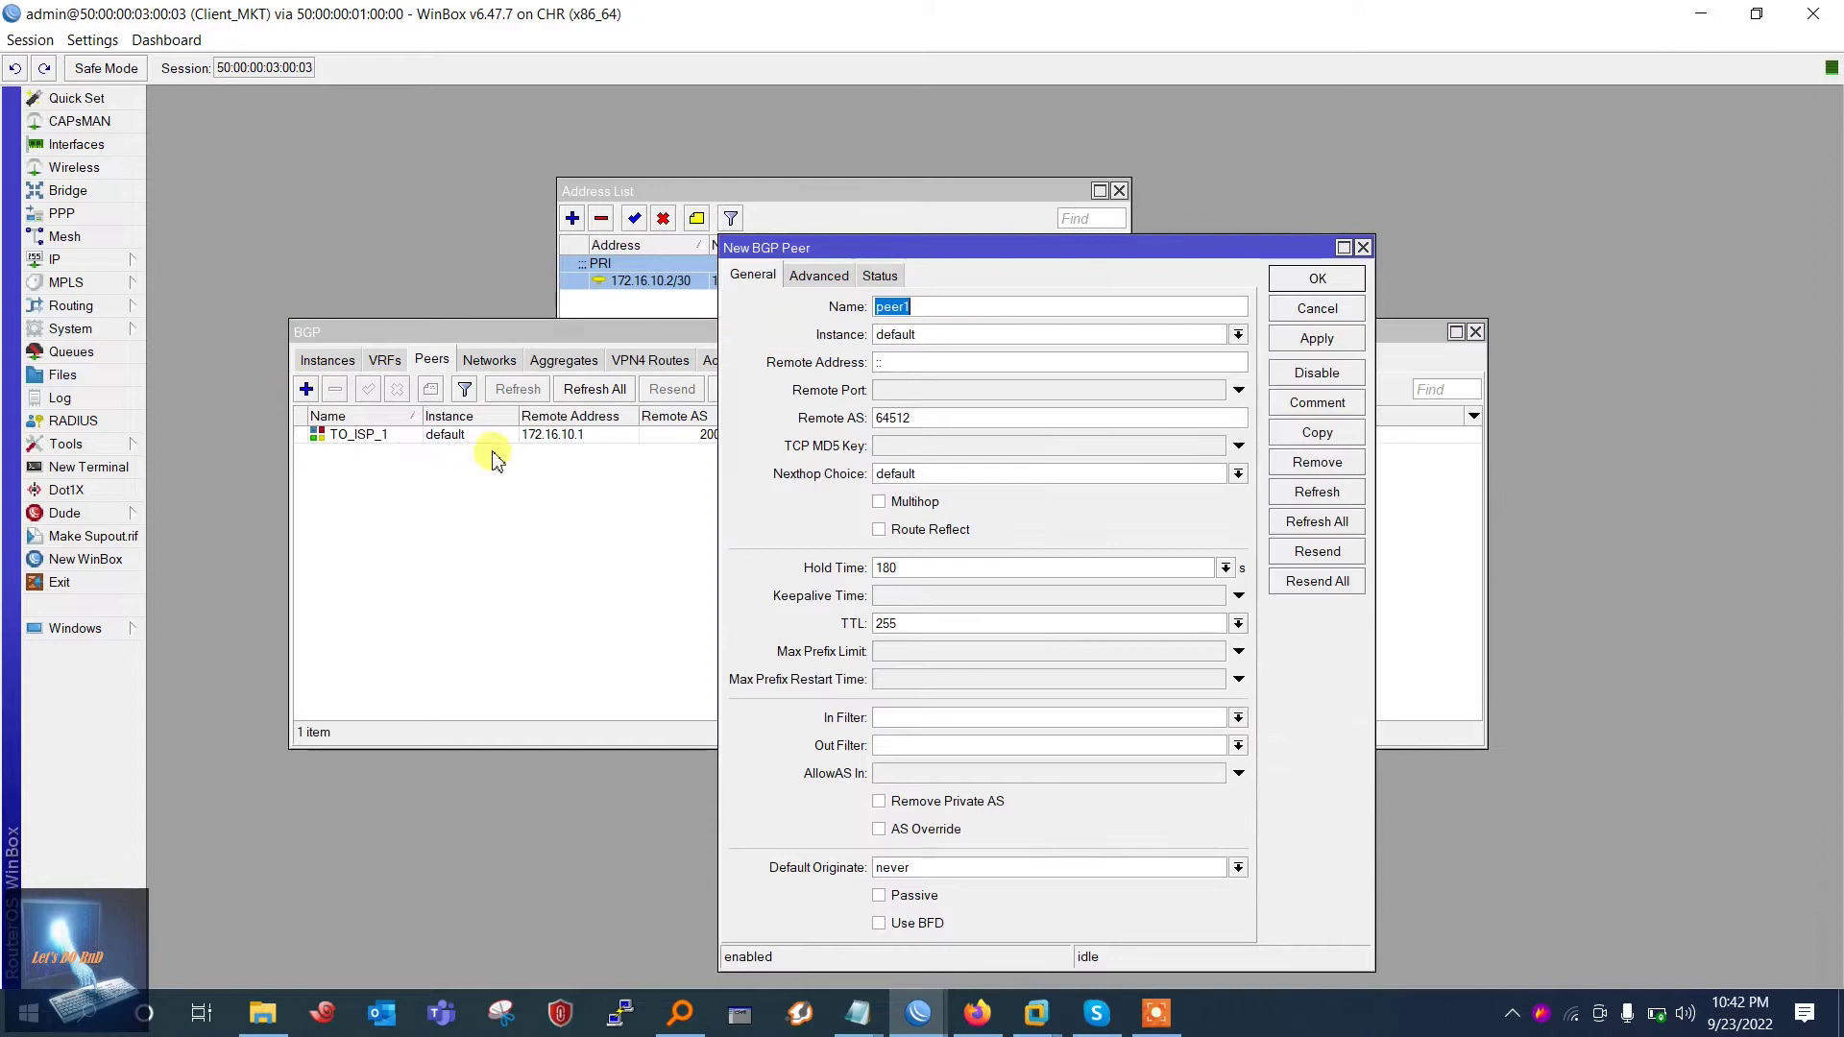
pyautogui.click(941, 310)
pyautogui.write('_TO_S')
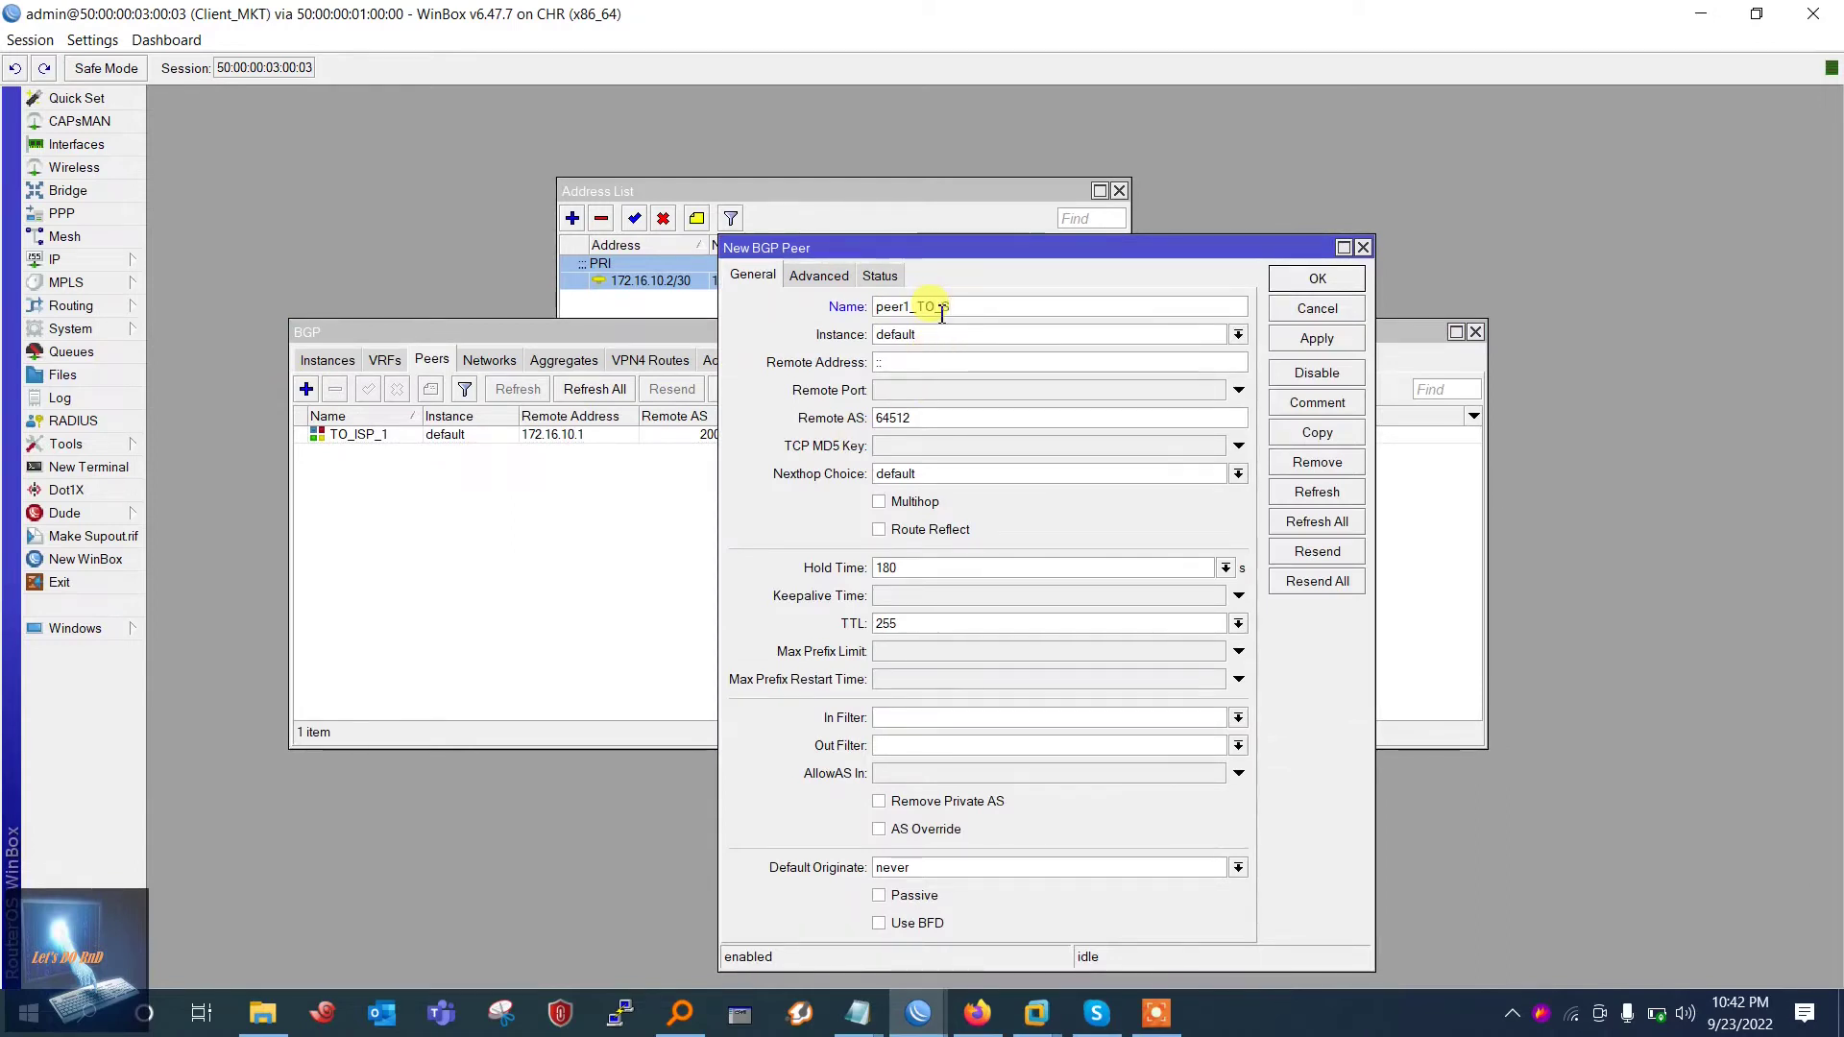
pyautogui.press('BackSpace')
pyautogui.click(903, 362)
pyautogui.write('172.16.10.0/30')
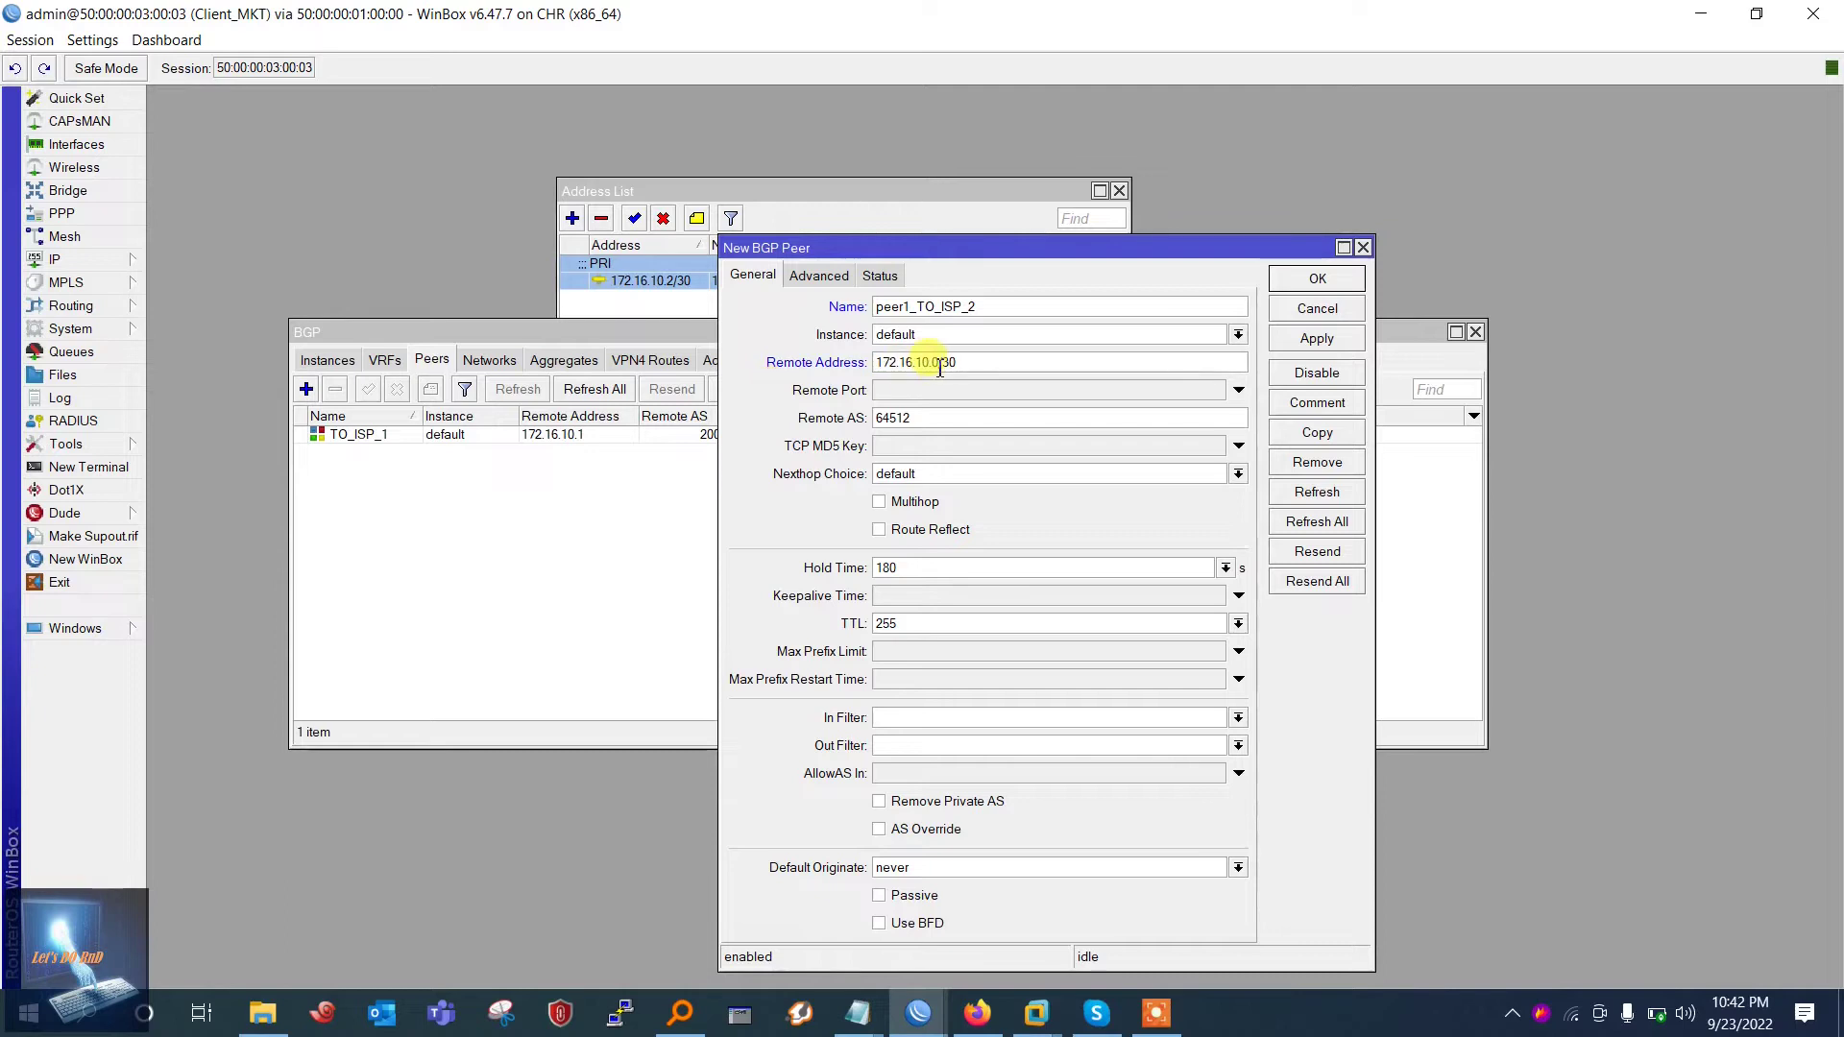
pyautogui.press('BackSpace')
pyautogui.press('BackSpace')
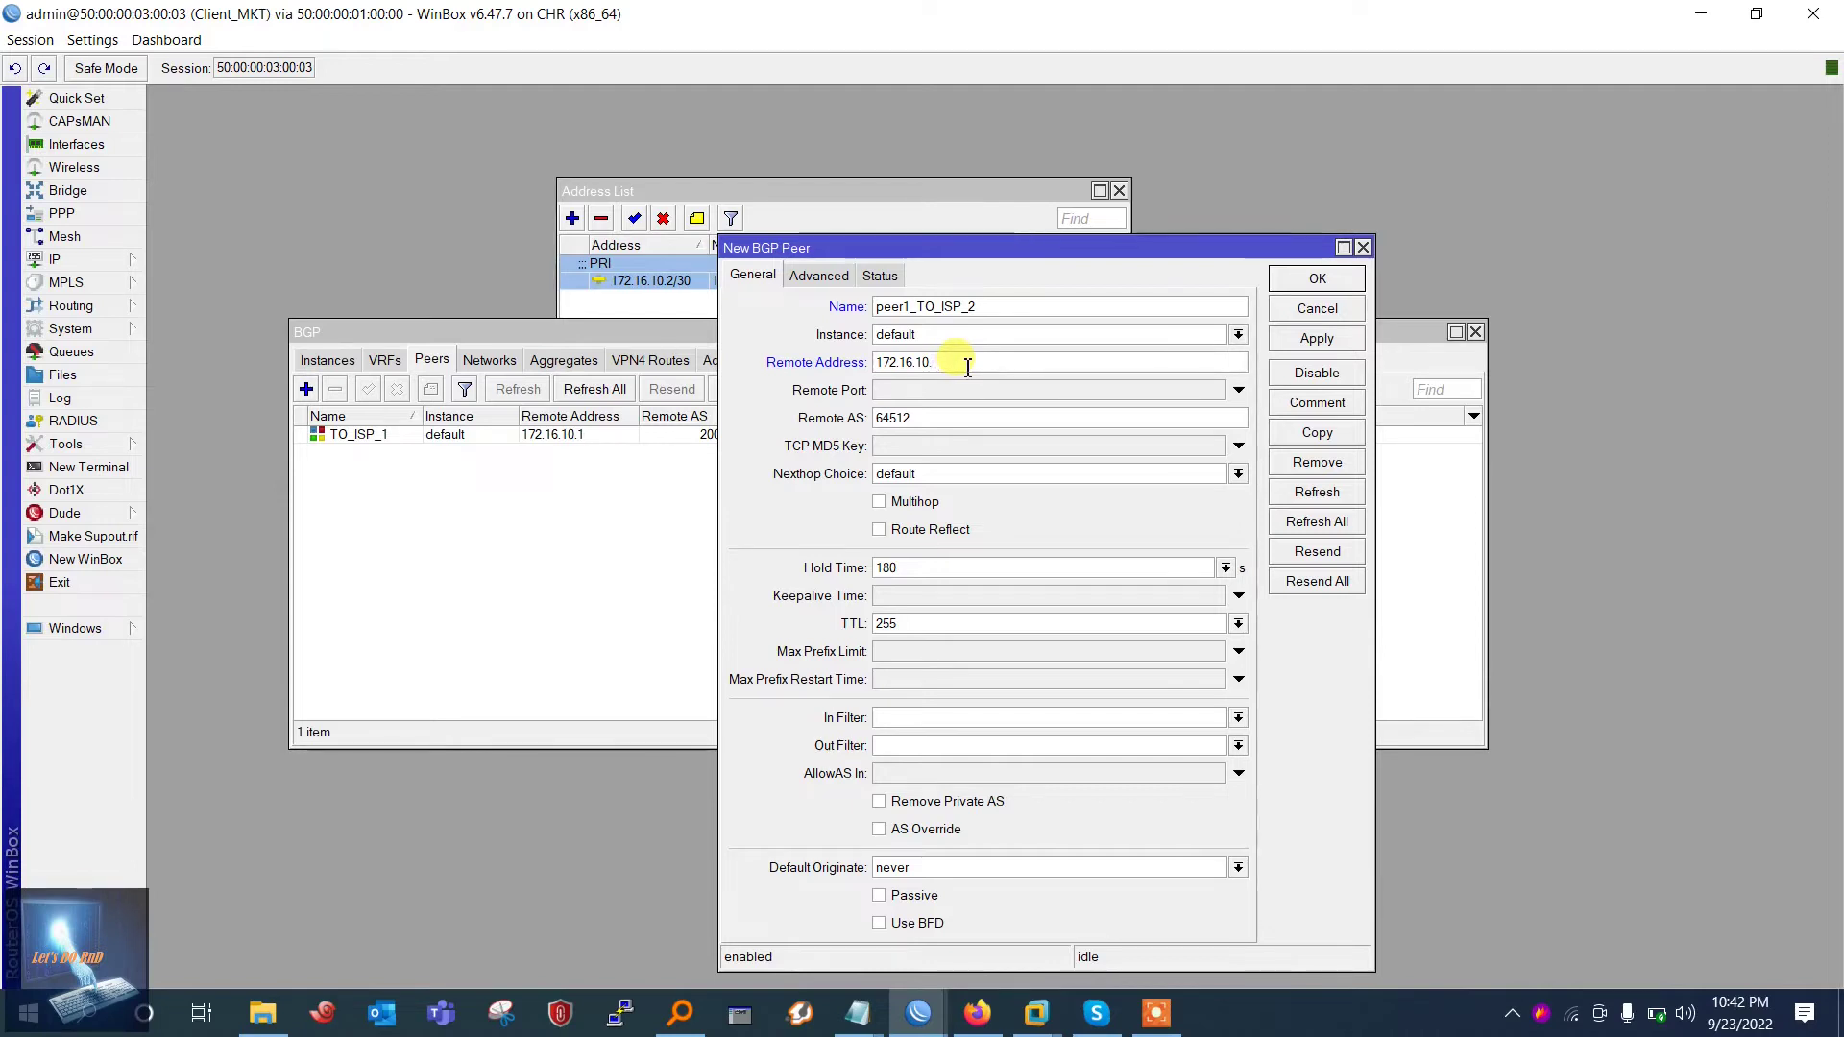
pyautogui.press('Left')
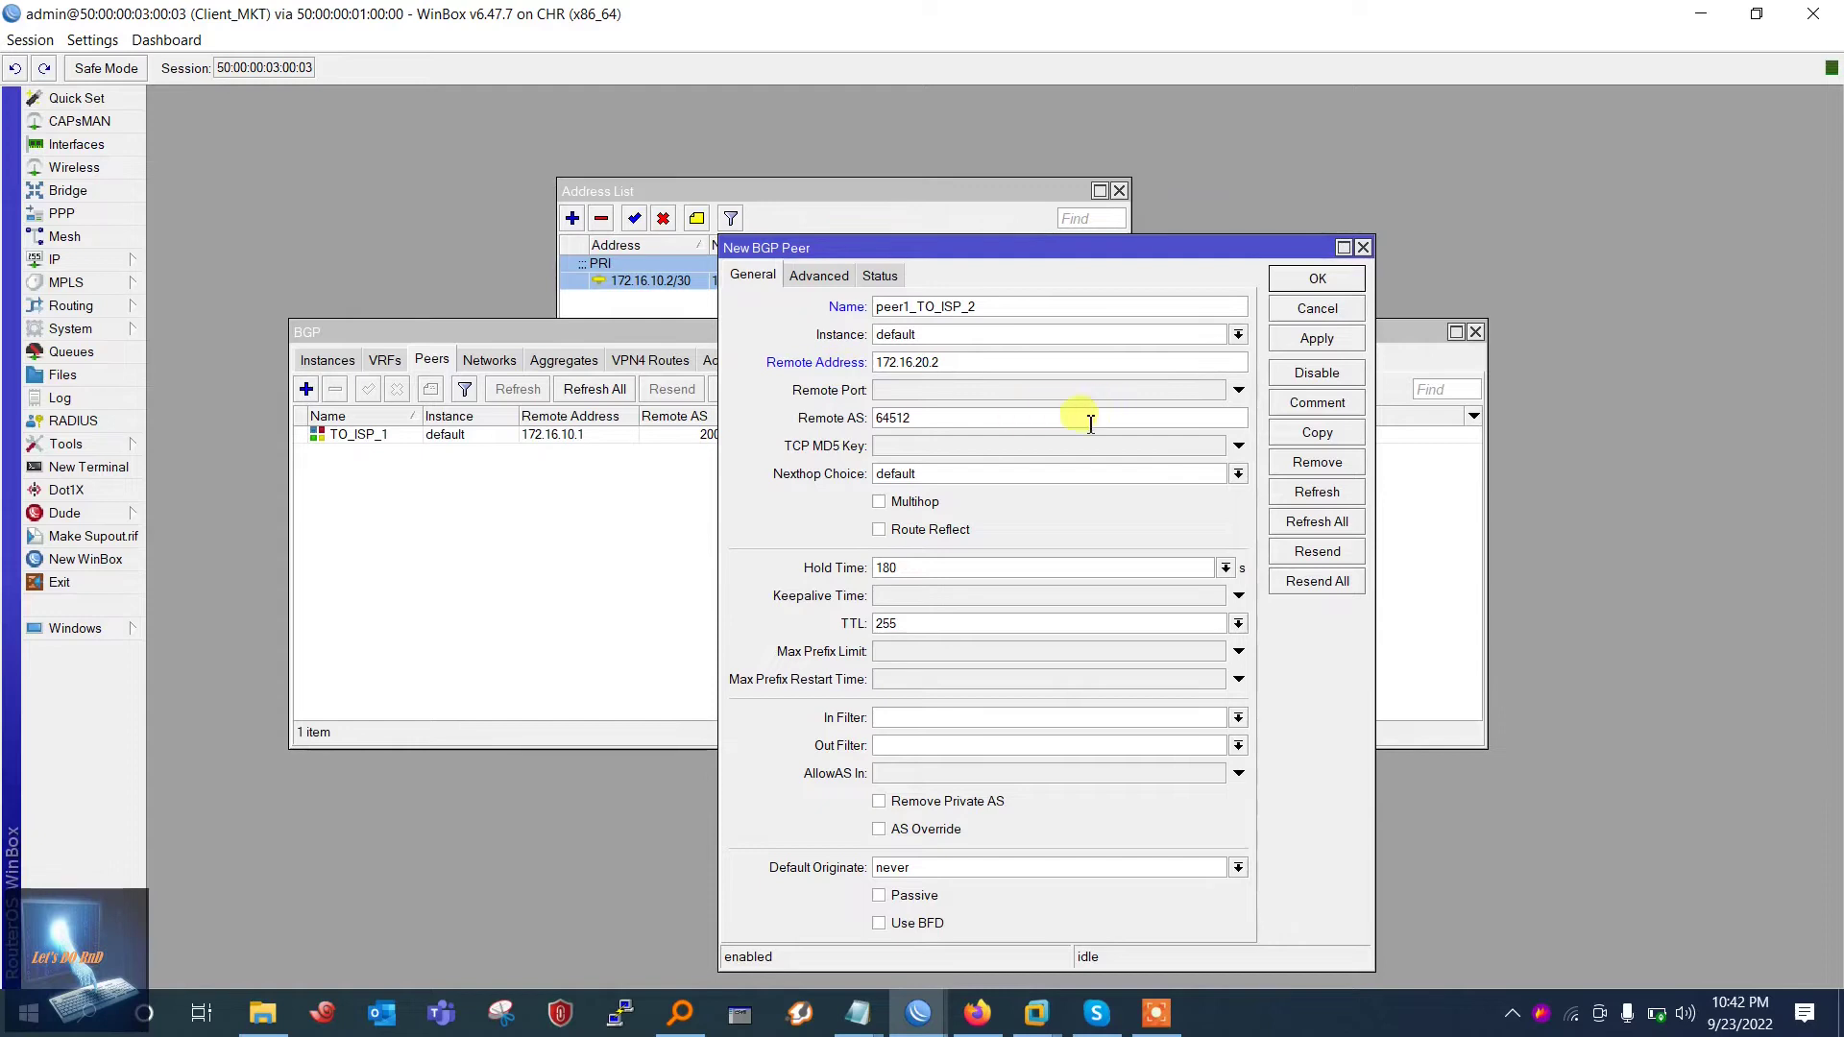
pyautogui.write('1')
pyautogui.moveTo(939, 417); pyautogui.dragTo(847, 428)
pyautogui.write('300')
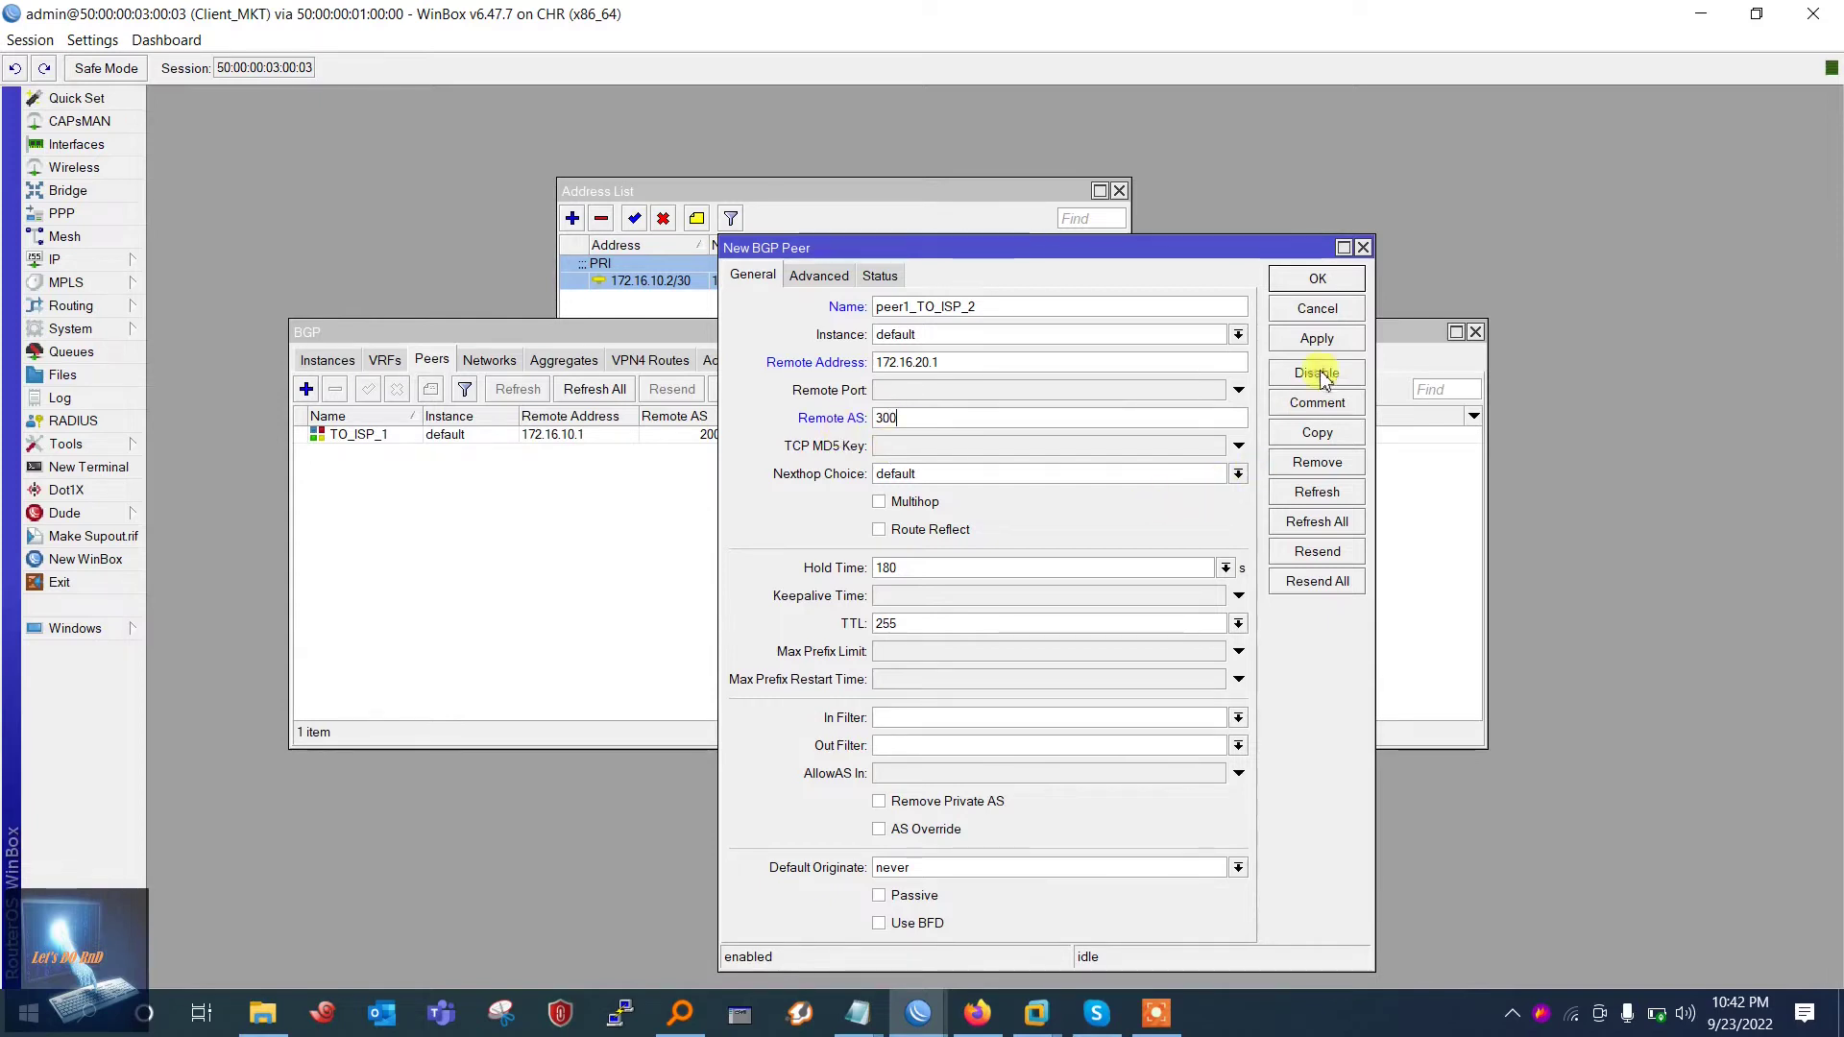
pyautogui.click(1316, 338)
pyautogui.click(1317, 280)
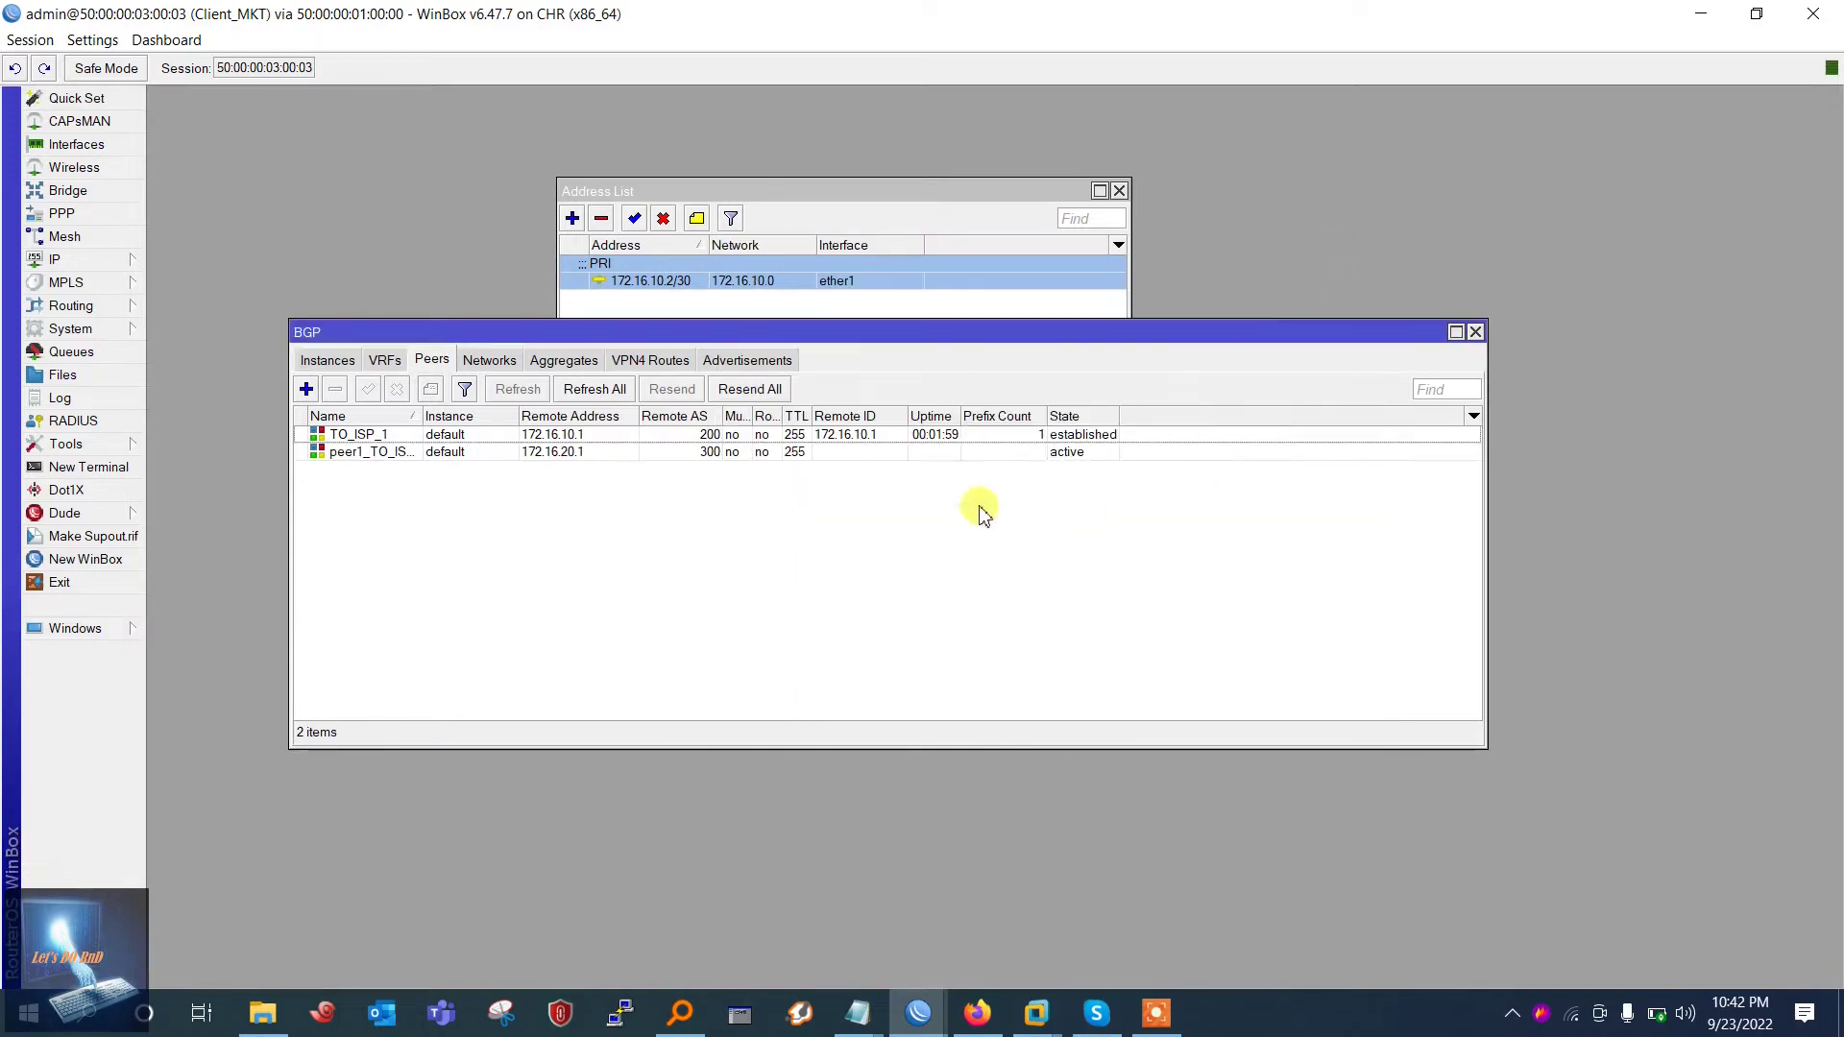
# Switch to the ISP2 session and set the remote address of the peer1_TO_CLIENT BGP peer to 172.16.20.2
pyautogui.moveTo(921, 1013)
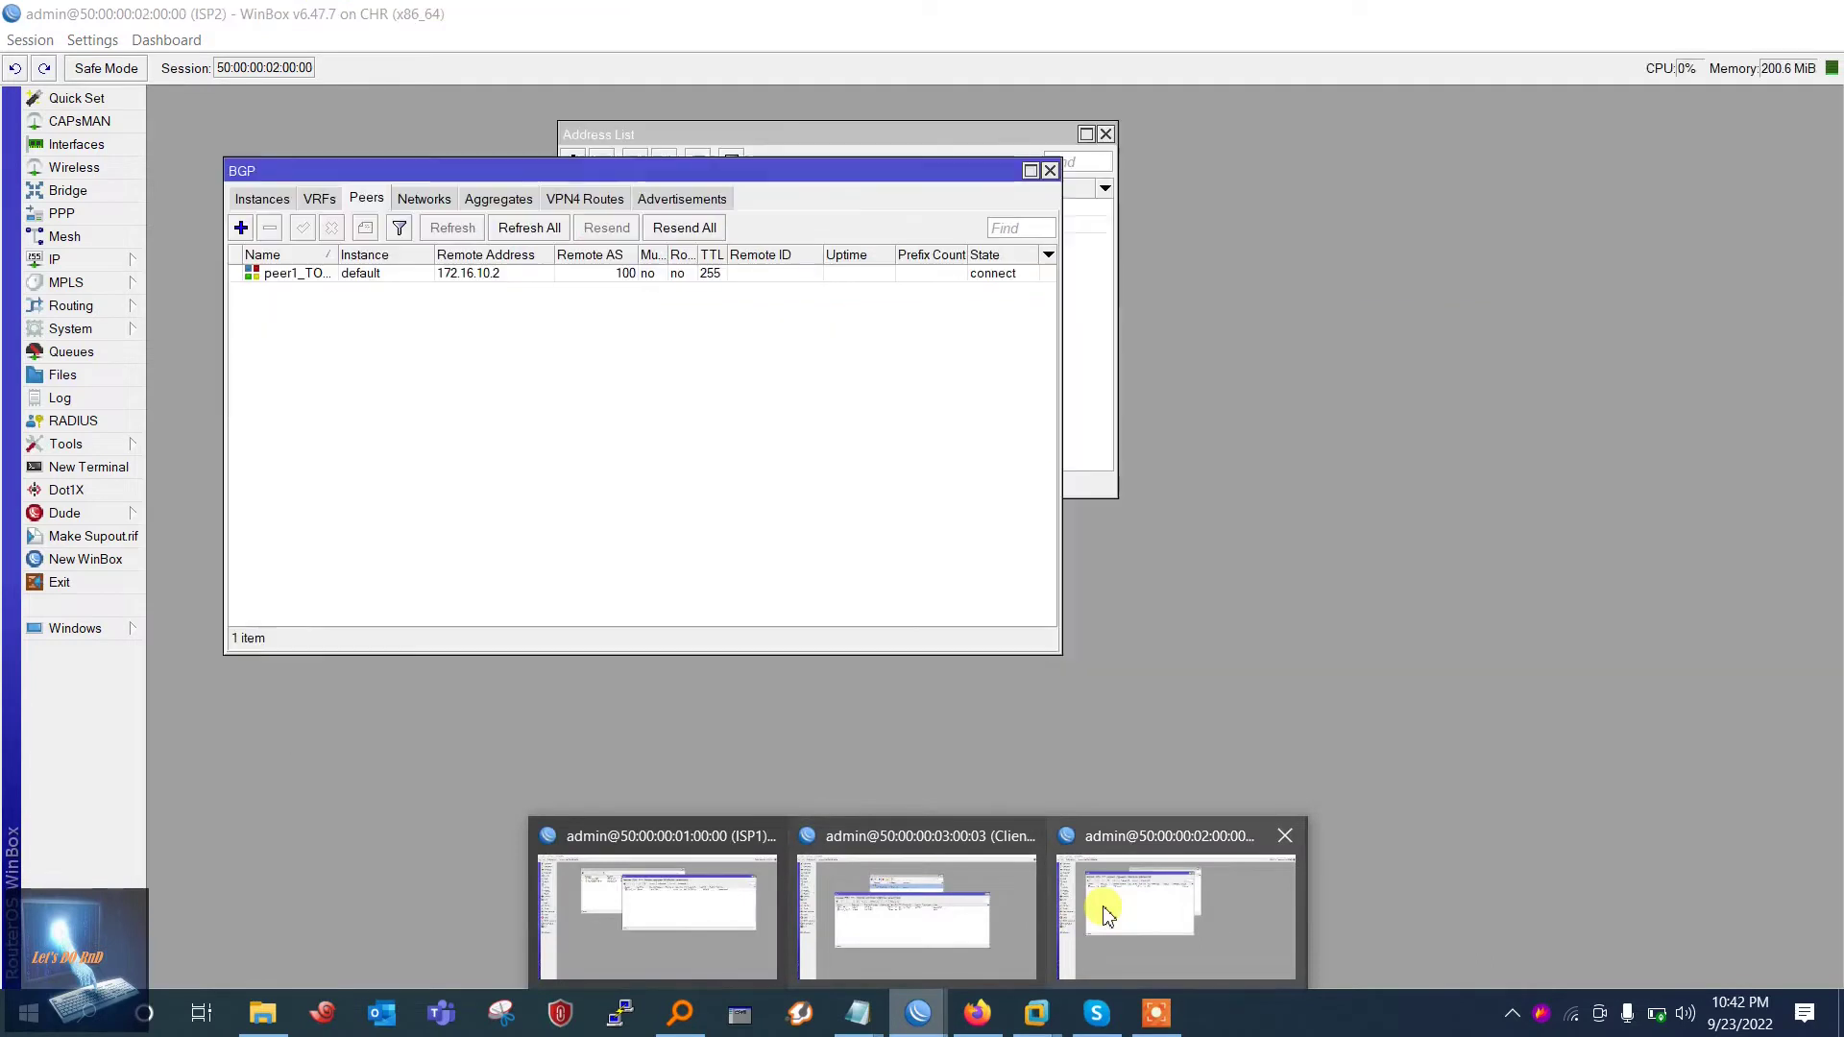
pyautogui.click(1104, 917)
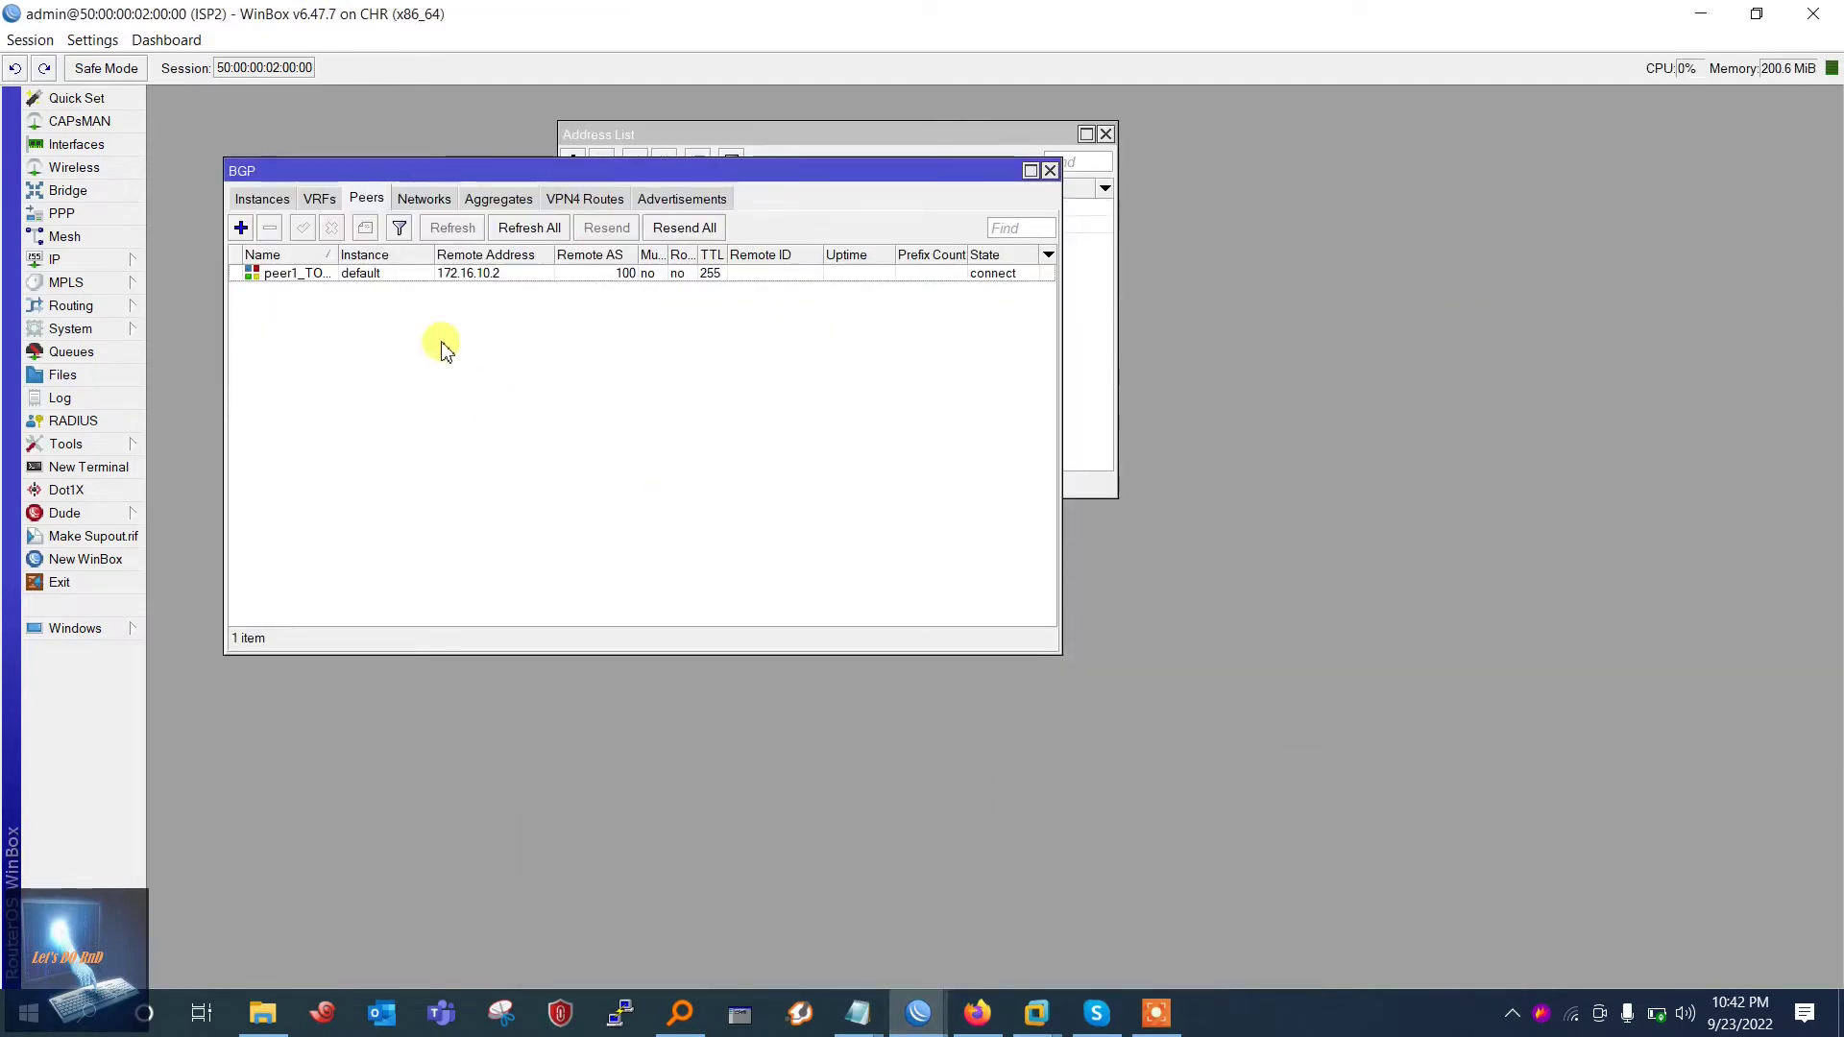
pyautogui.doubleClick(448, 275)
pyautogui.click(872, 294)
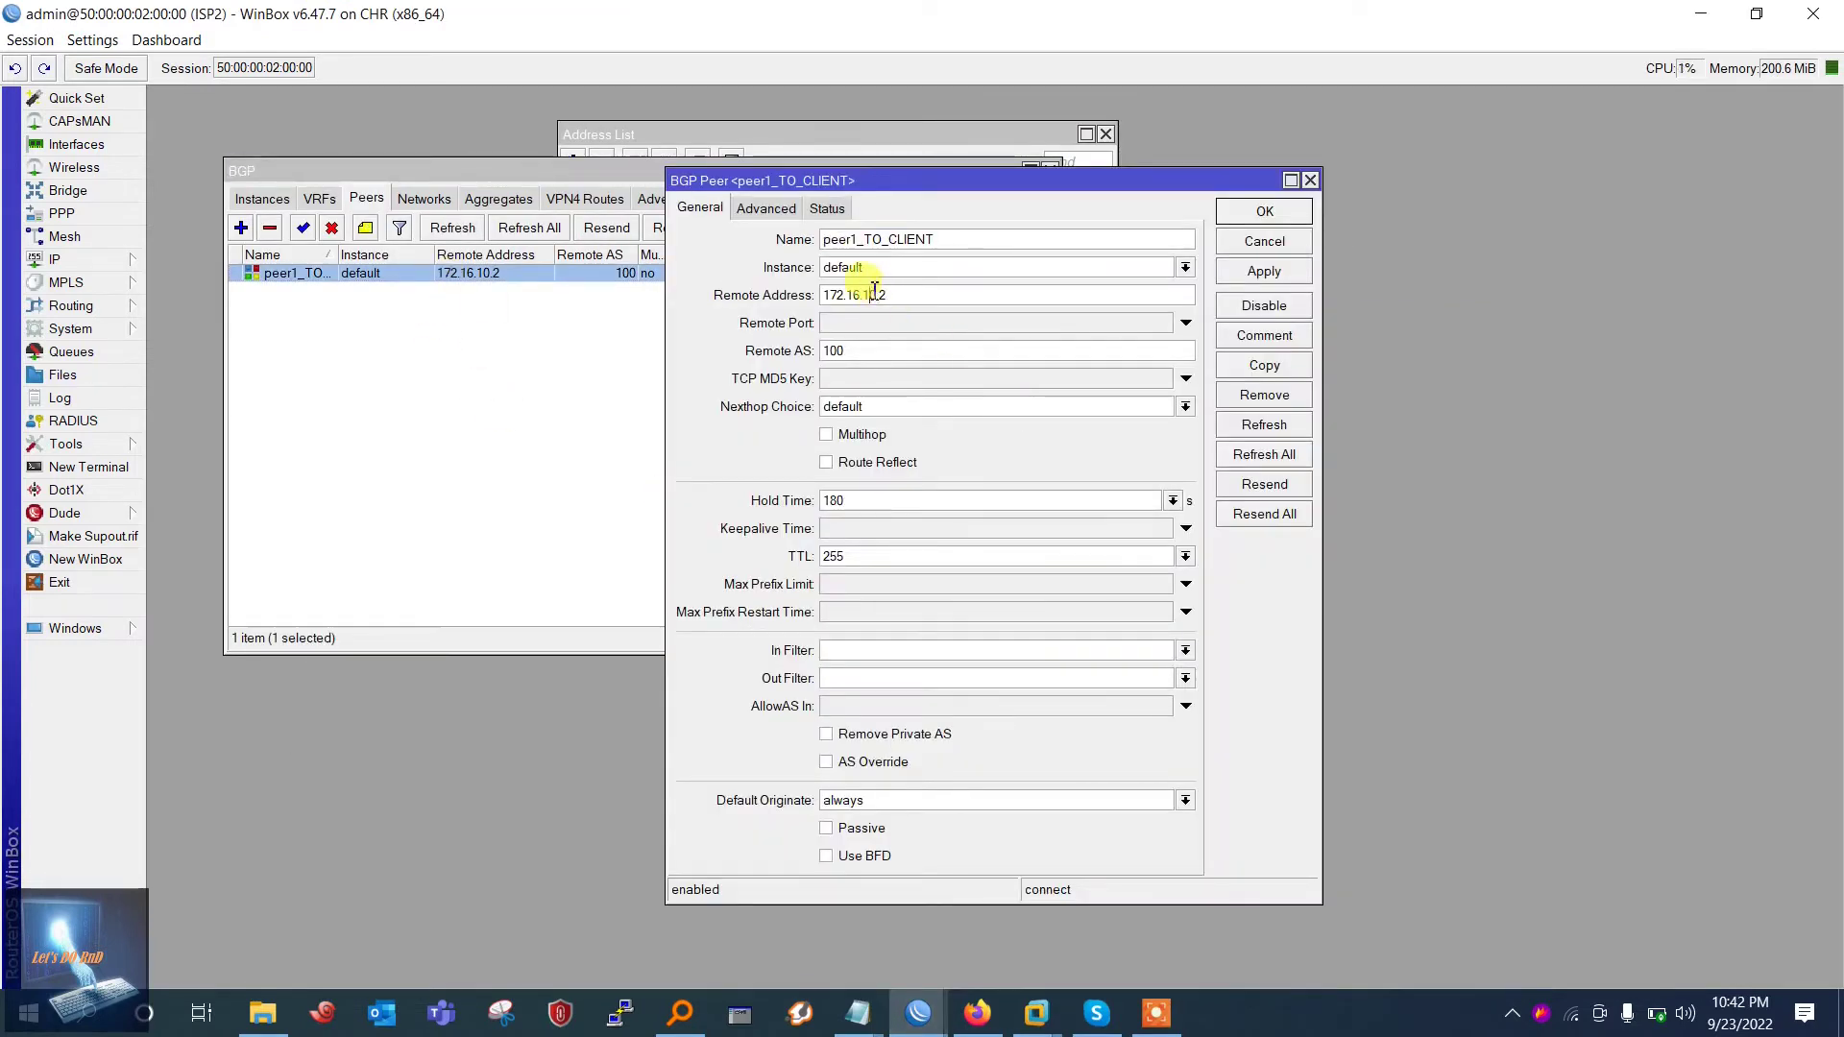
pyautogui.click(1264, 271)
pyautogui.click(1266, 213)
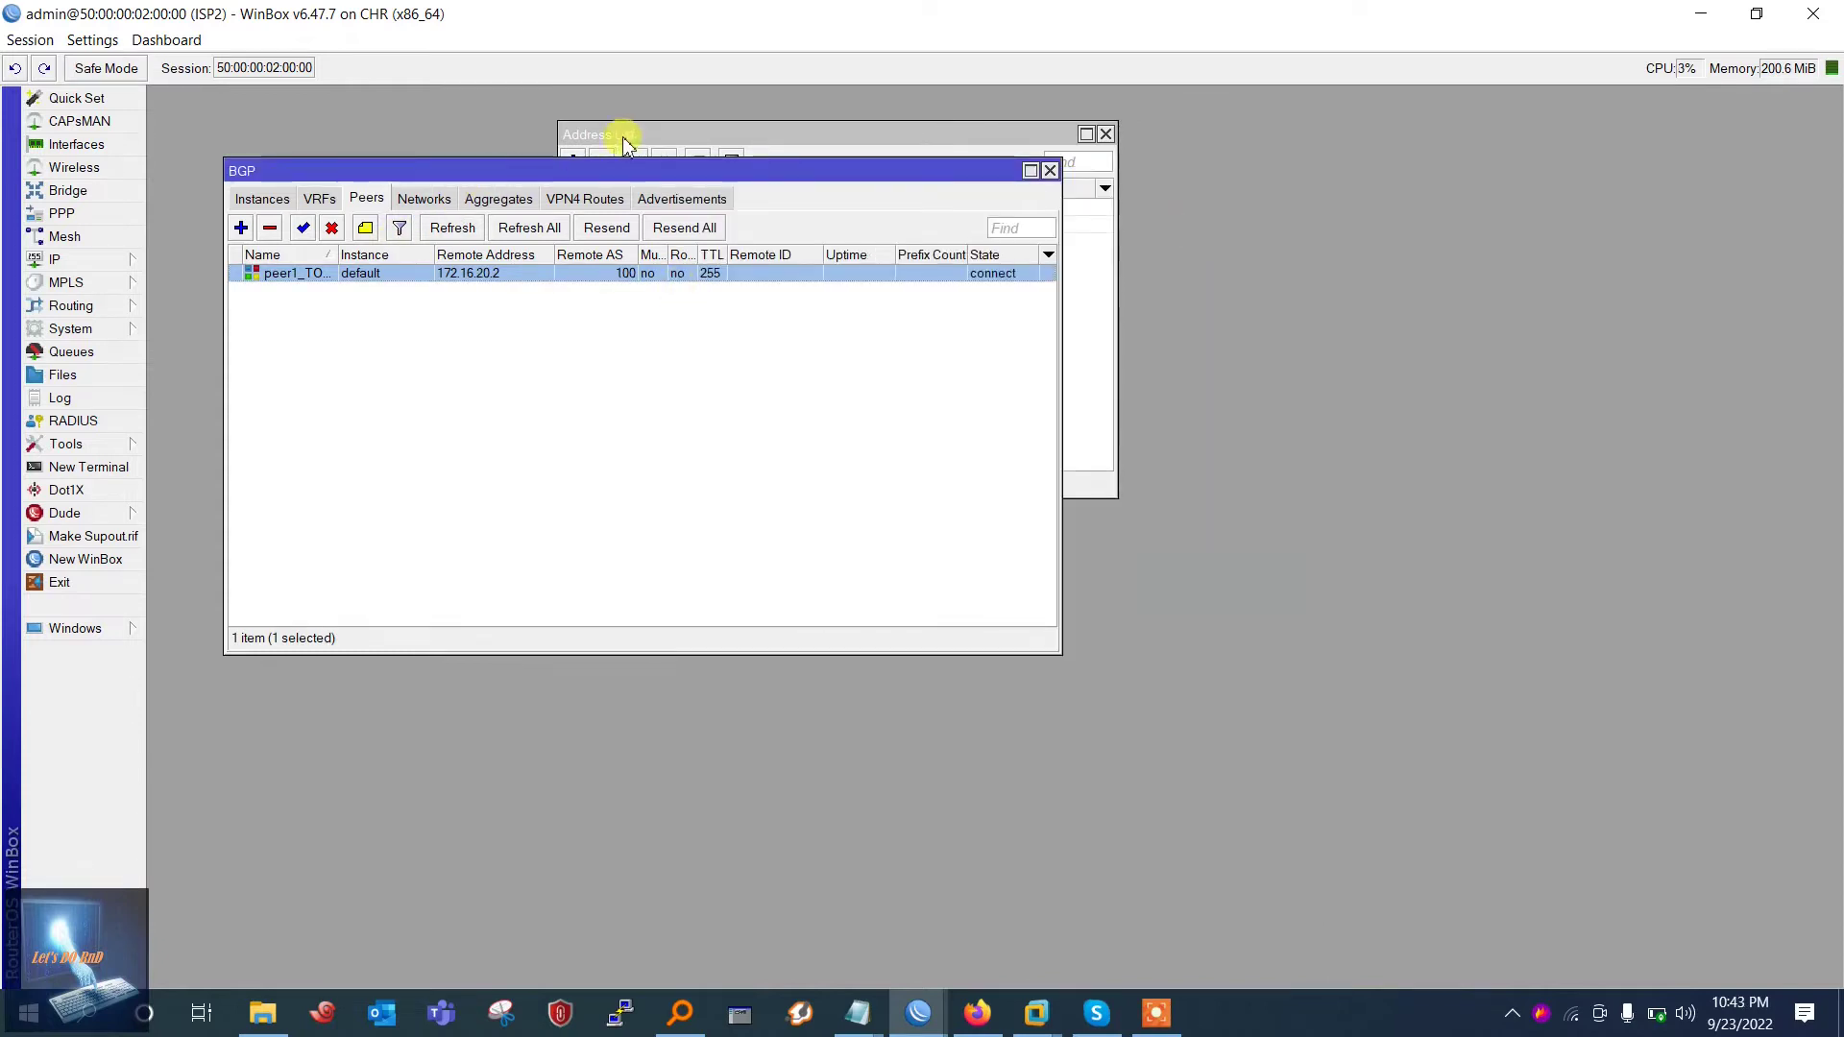
# Move ISP2's address list clear of the BGP window and widen the BGP window
pyautogui.click(622, 142)
pyautogui.moveTo(741, 139); pyautogui.dragTo(1321, 156)
pyautogui.moveTo(1056, 293); pyautogui.dragTo(1216, 296)
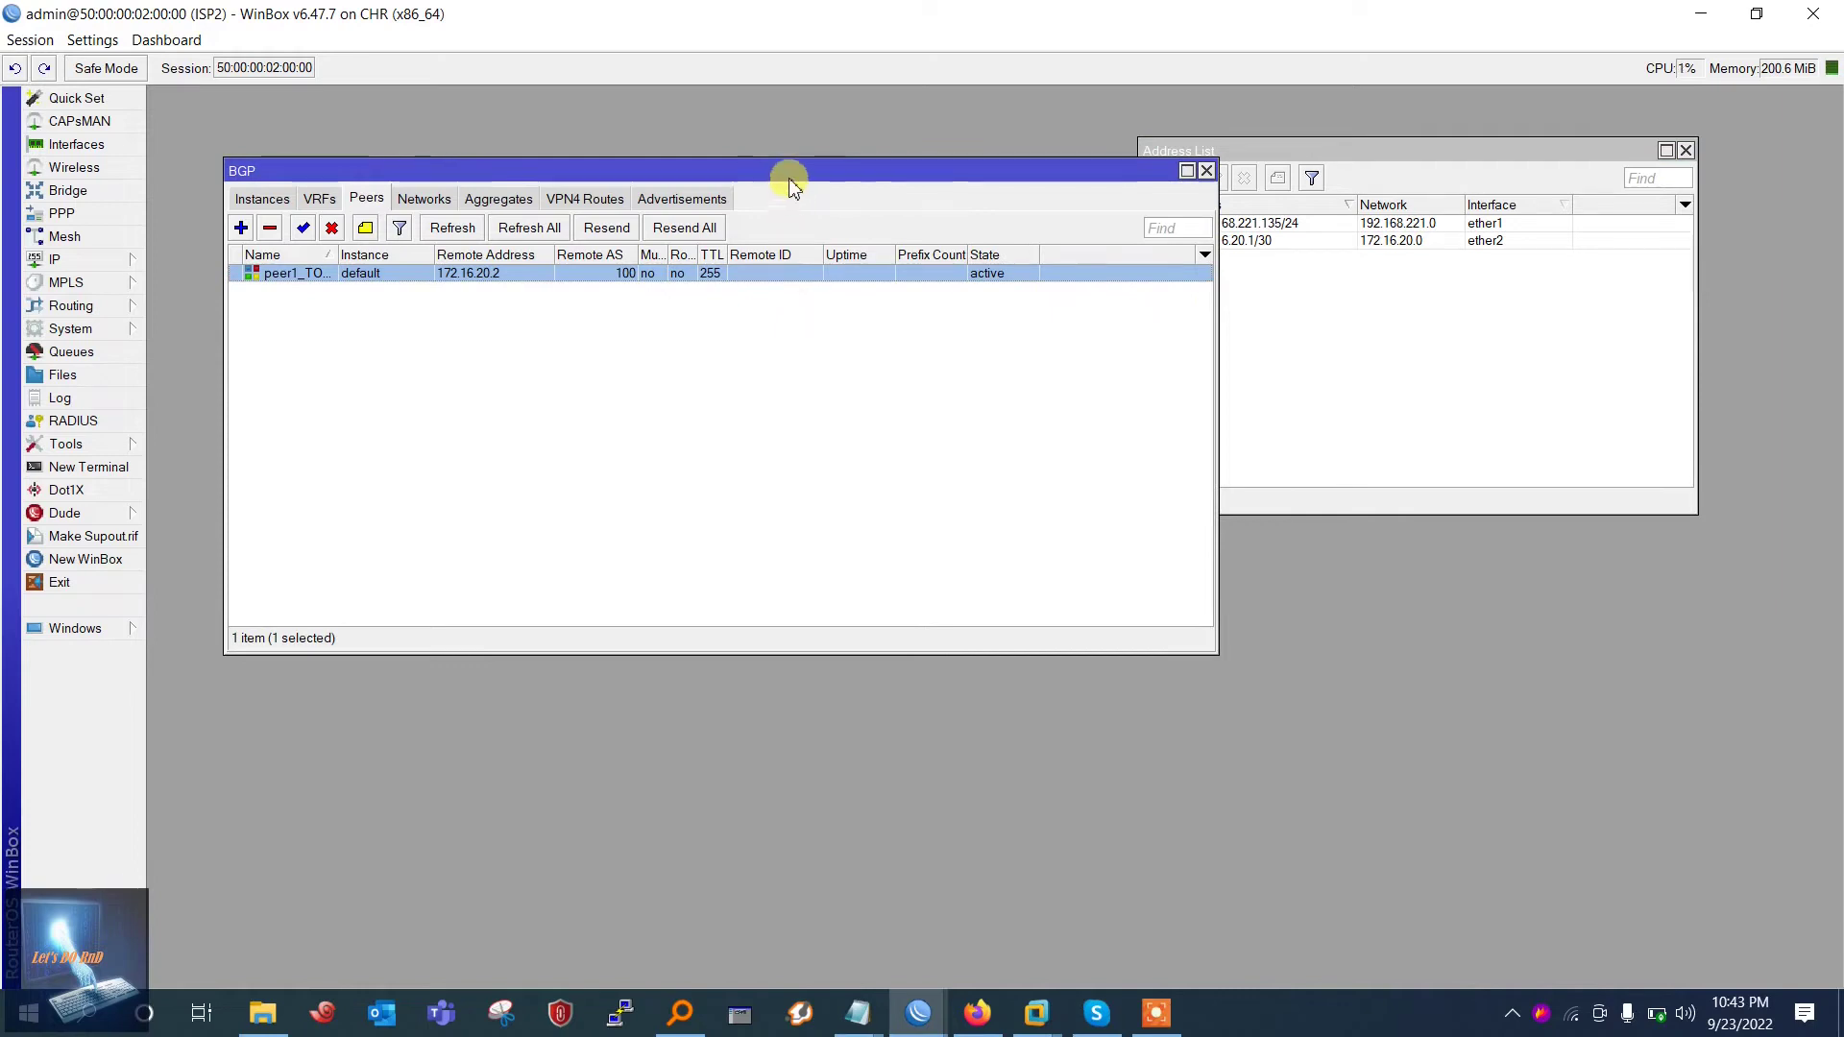
# Switch to the Client_MKT session and add the IP address 172.16.20.2 on interface ether2
pyautogui.moveTo(925, 1013)
pyautogui.click(983, 798)
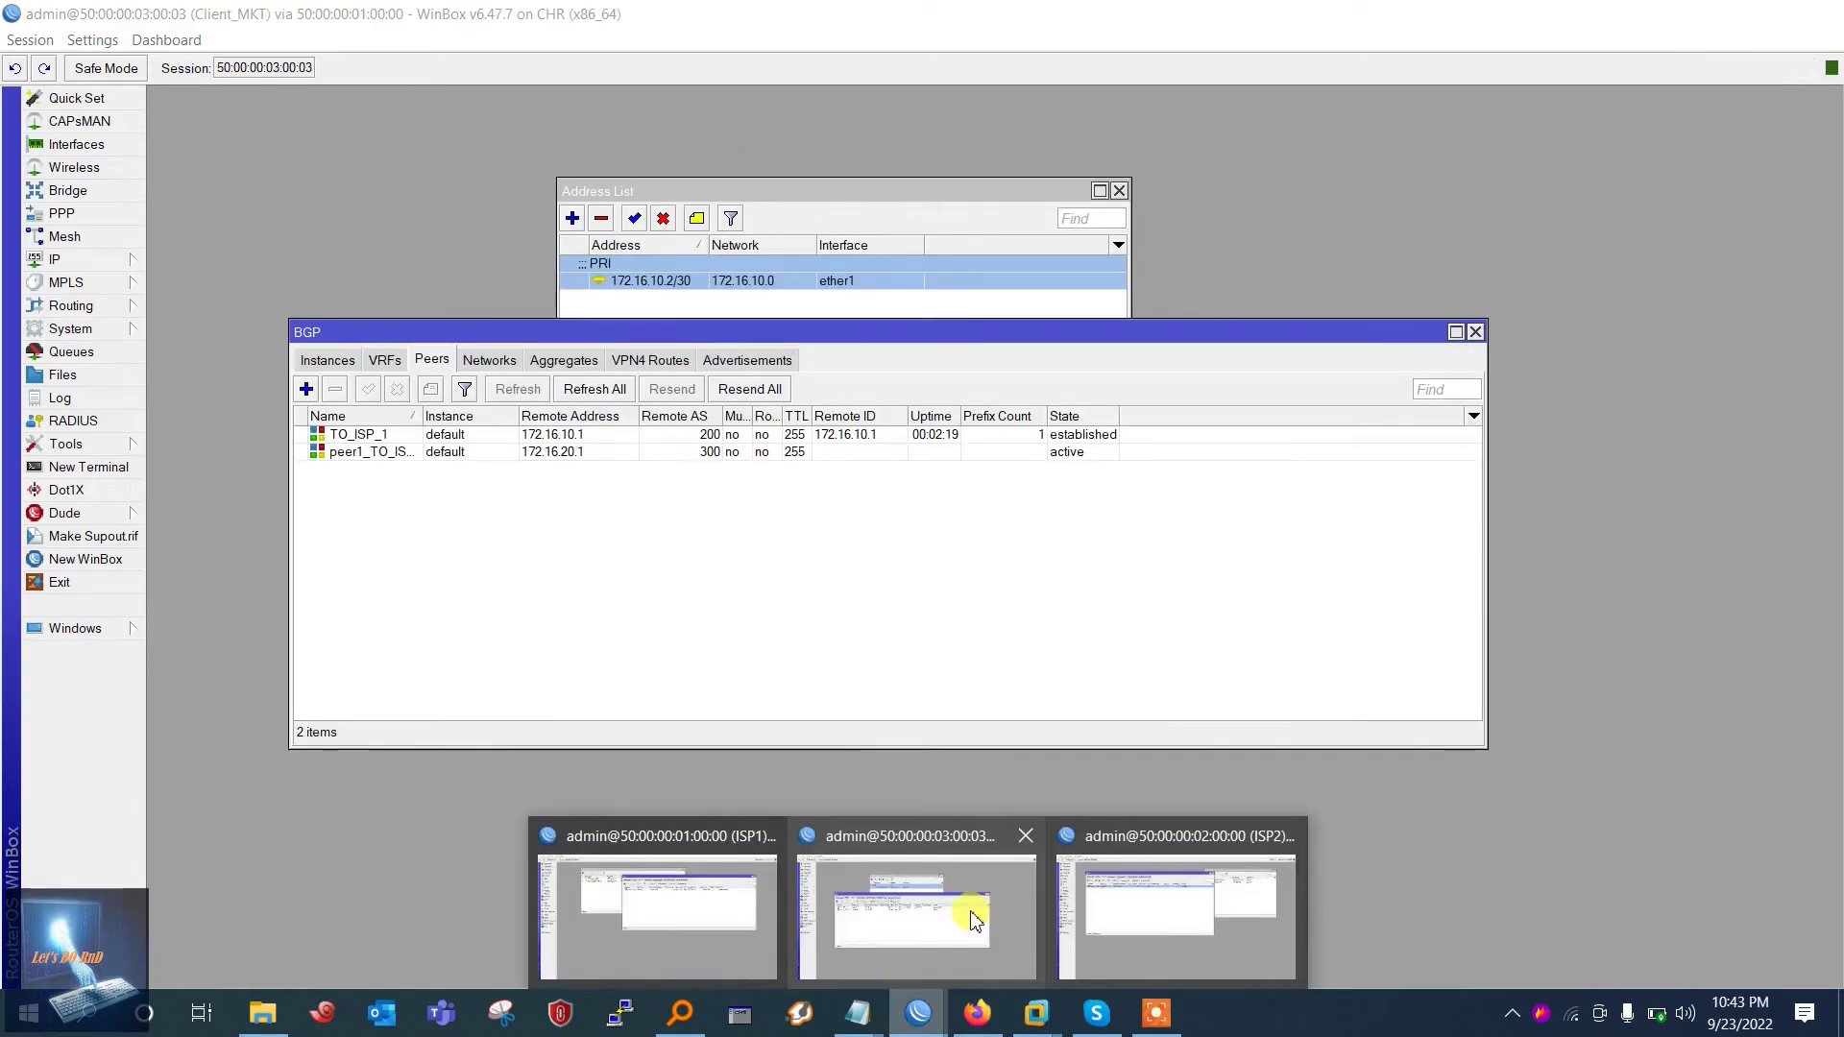
pyautogui.click(92, 262)
pyautogui.click(223, 334)
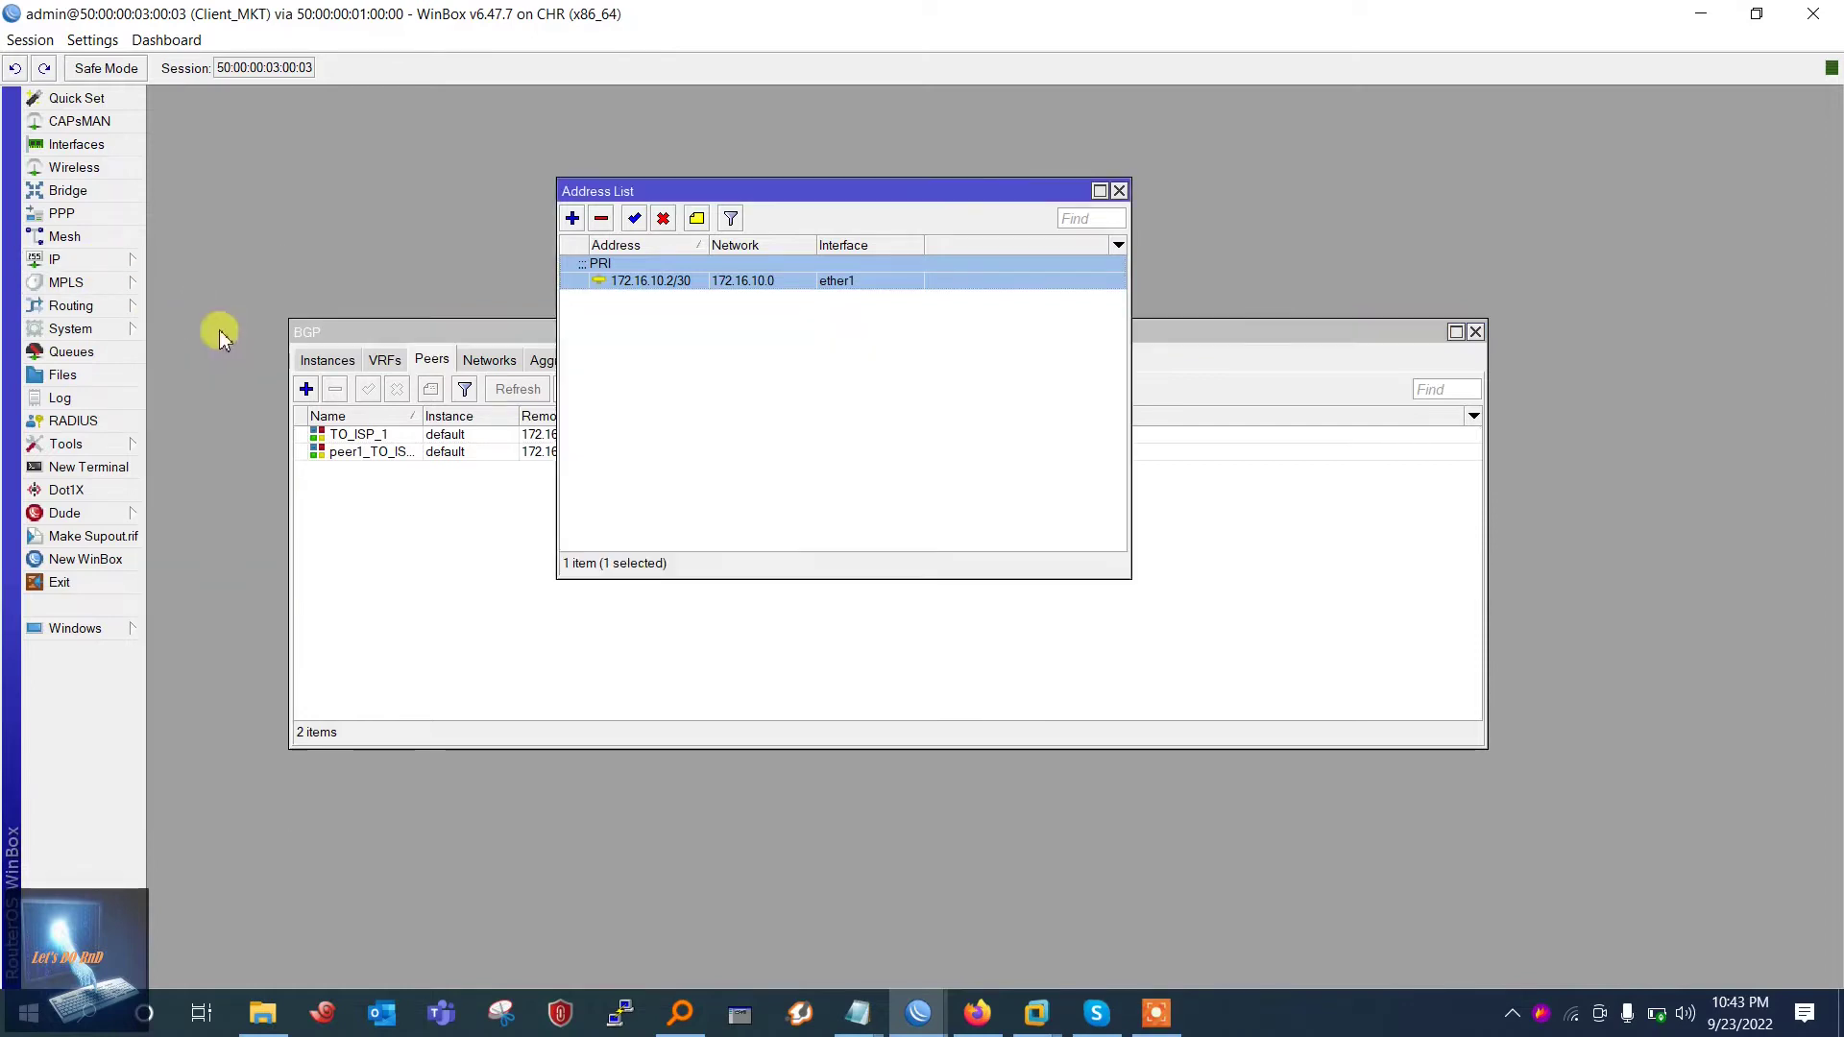
pyautogui.click(571, 218)
pyautogui.write('172.16.20.2')
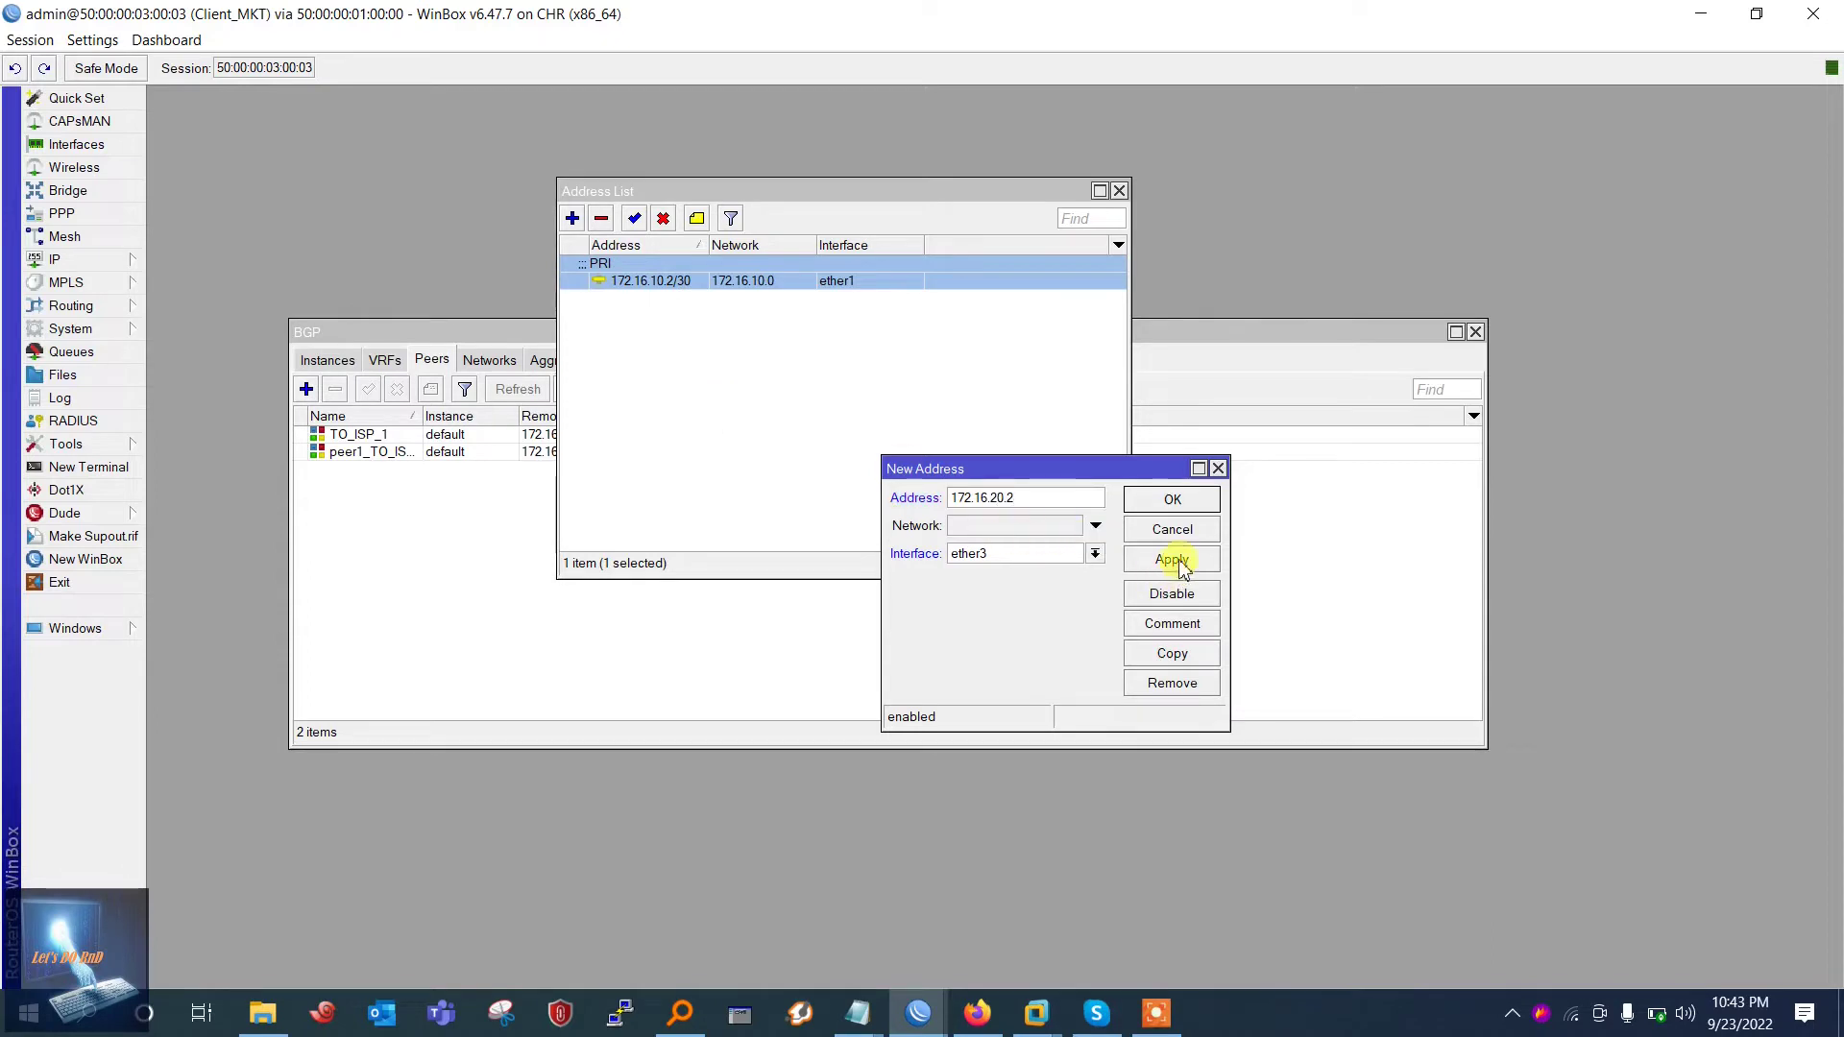
pyautogui.click(1095, 554)
pyautogui.click(1029, 583)
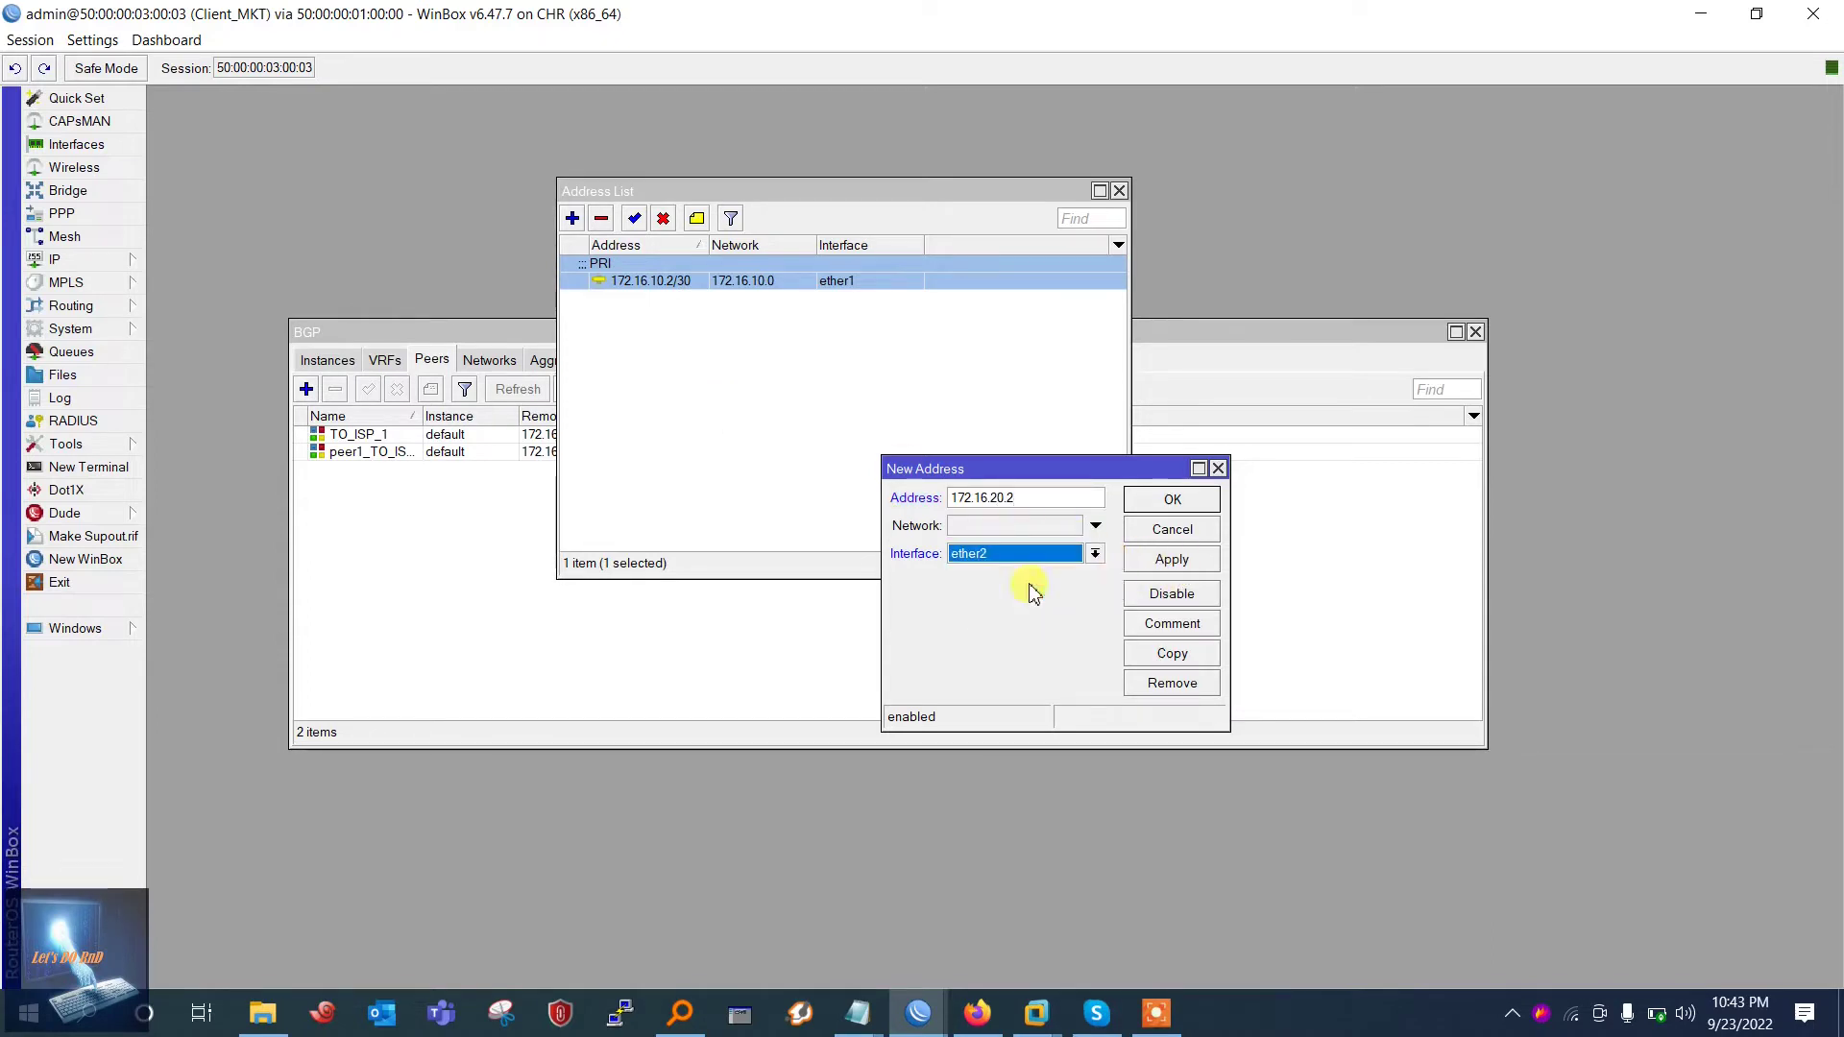
pyautogui.click(1171, 558)
pyautogui.click(1173, 501)
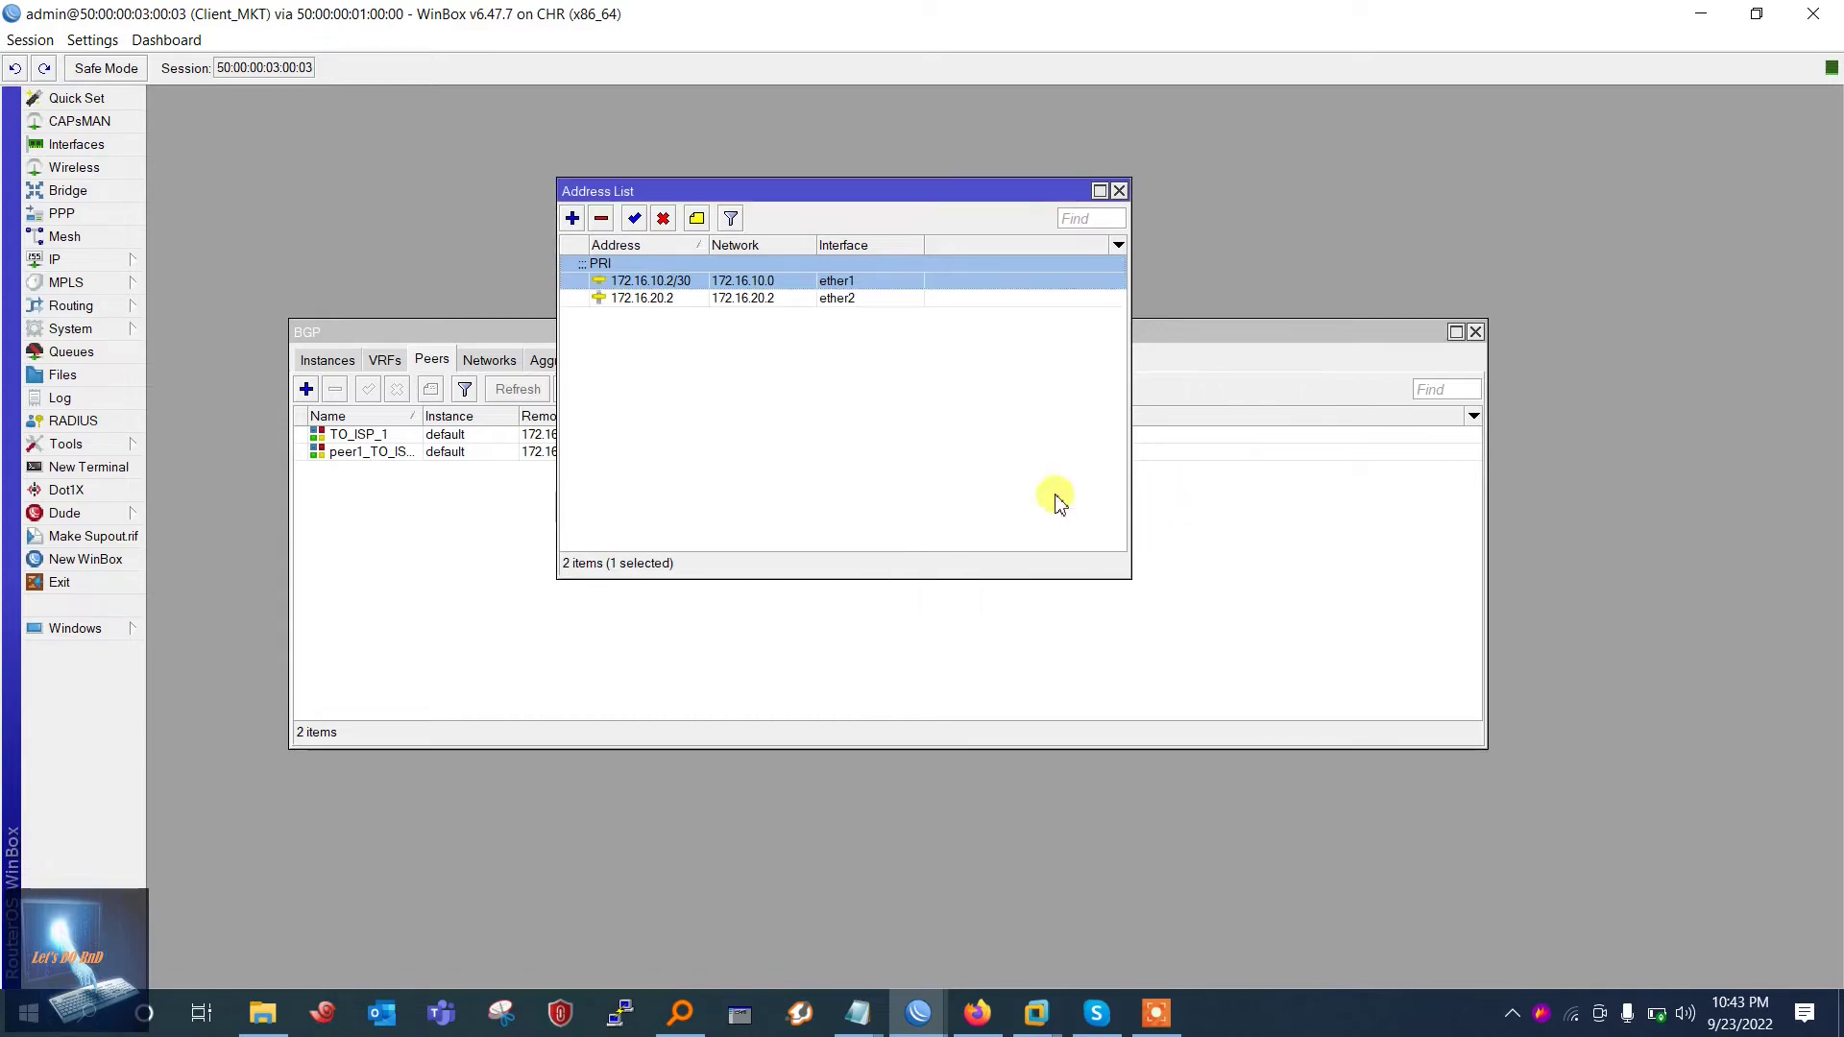
# Set the ether2 address to 172.16.20.2/30 and label it with the comment SEC
pyautogui.doubleClick(740, 300)
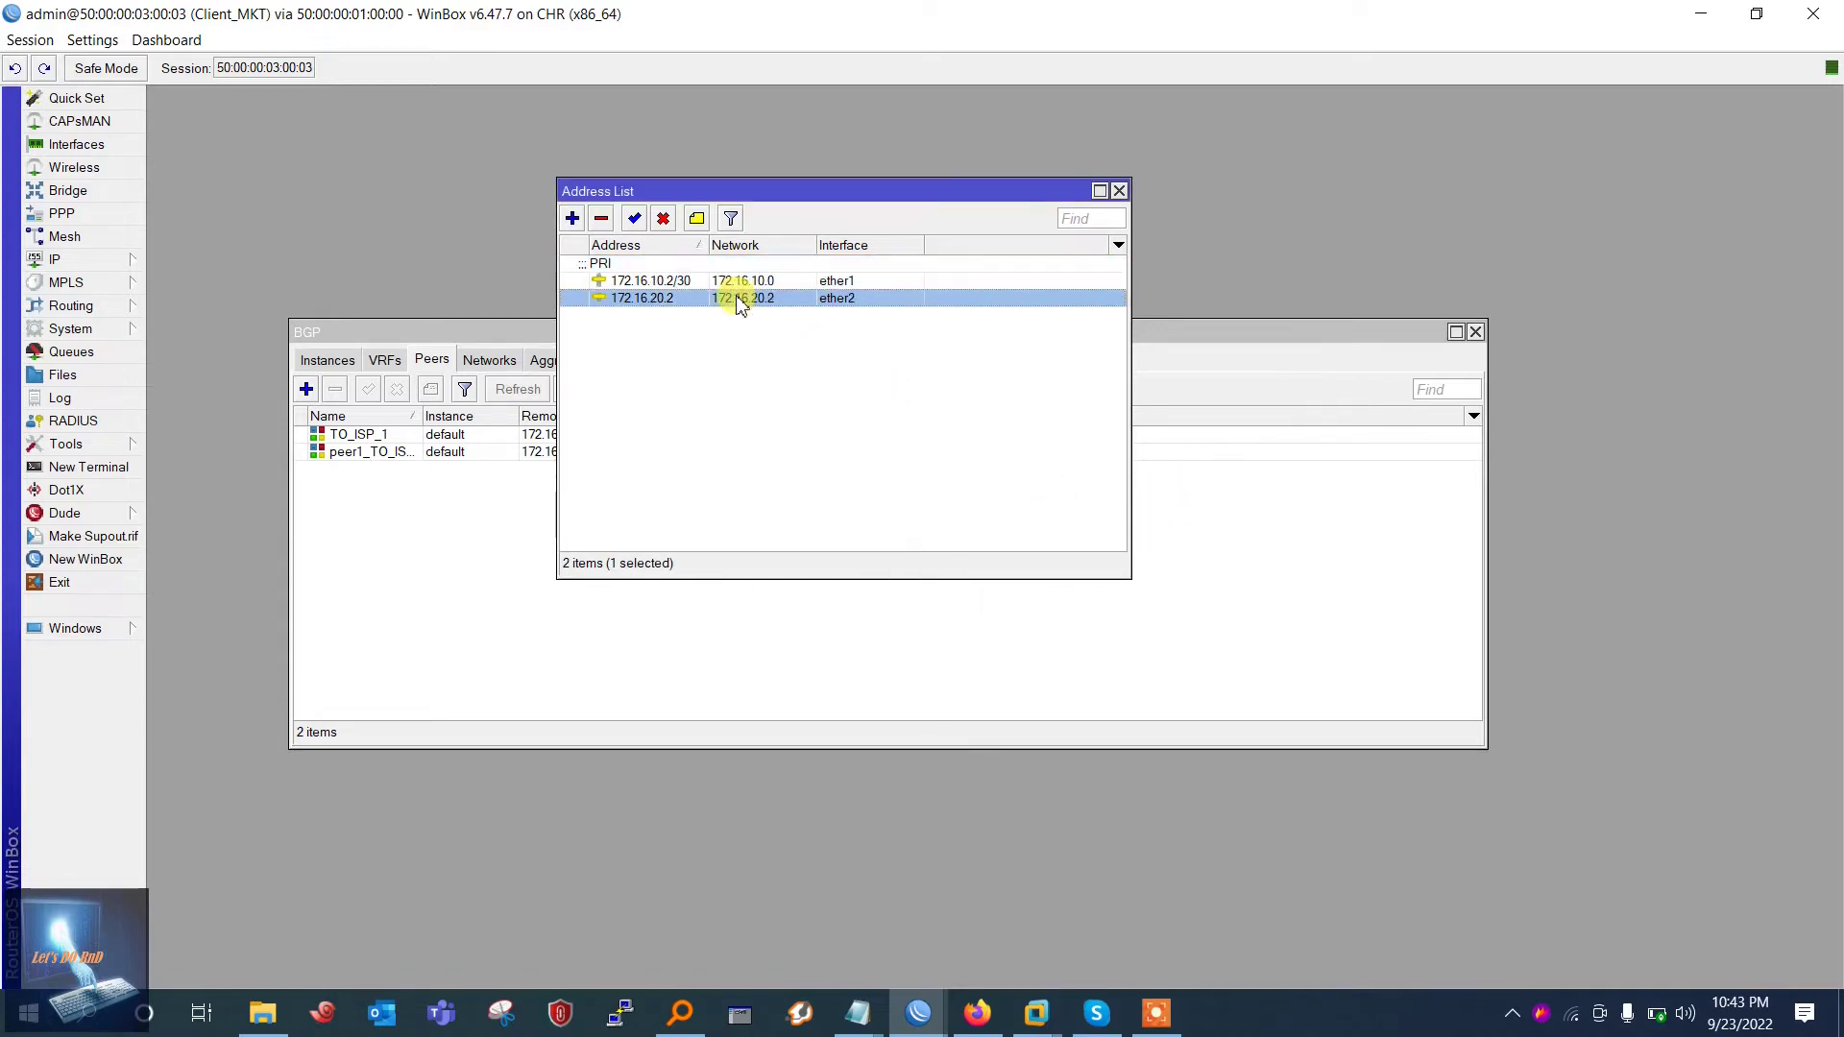
pyautogui.click(1026, 501)
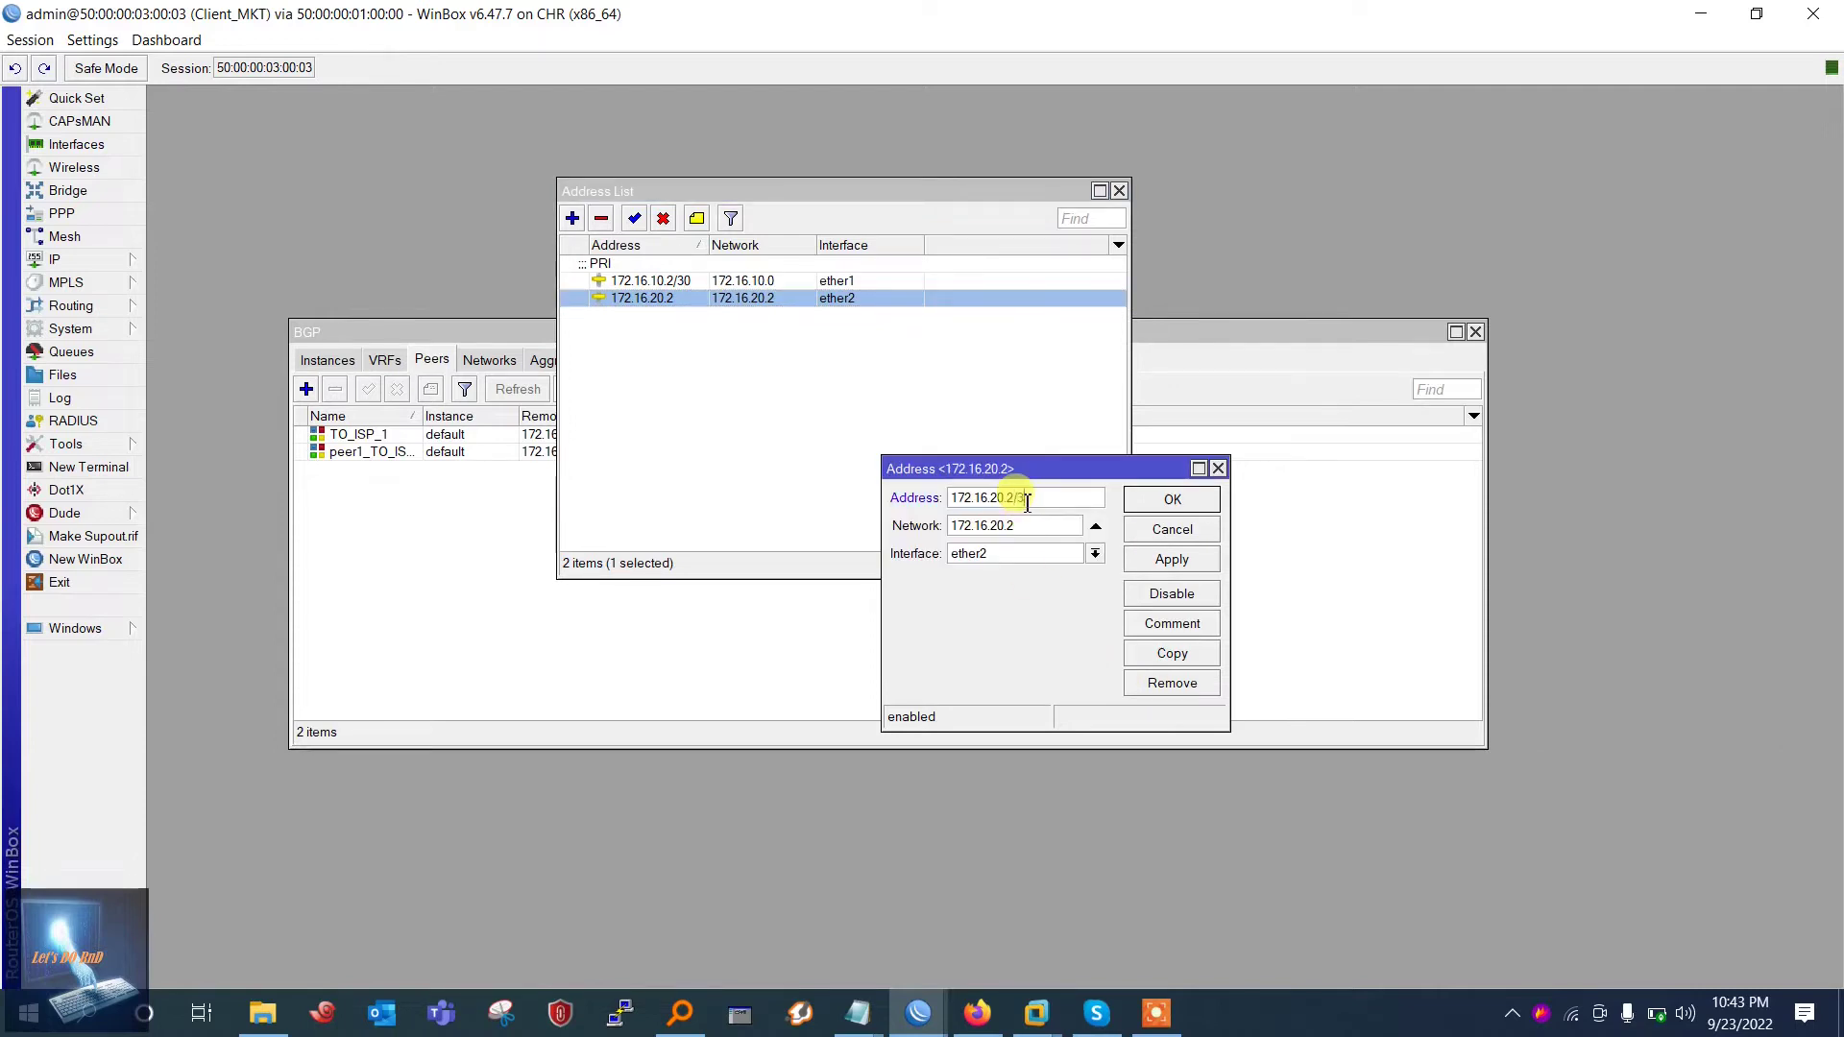
pyautogui.click(1171, 558)
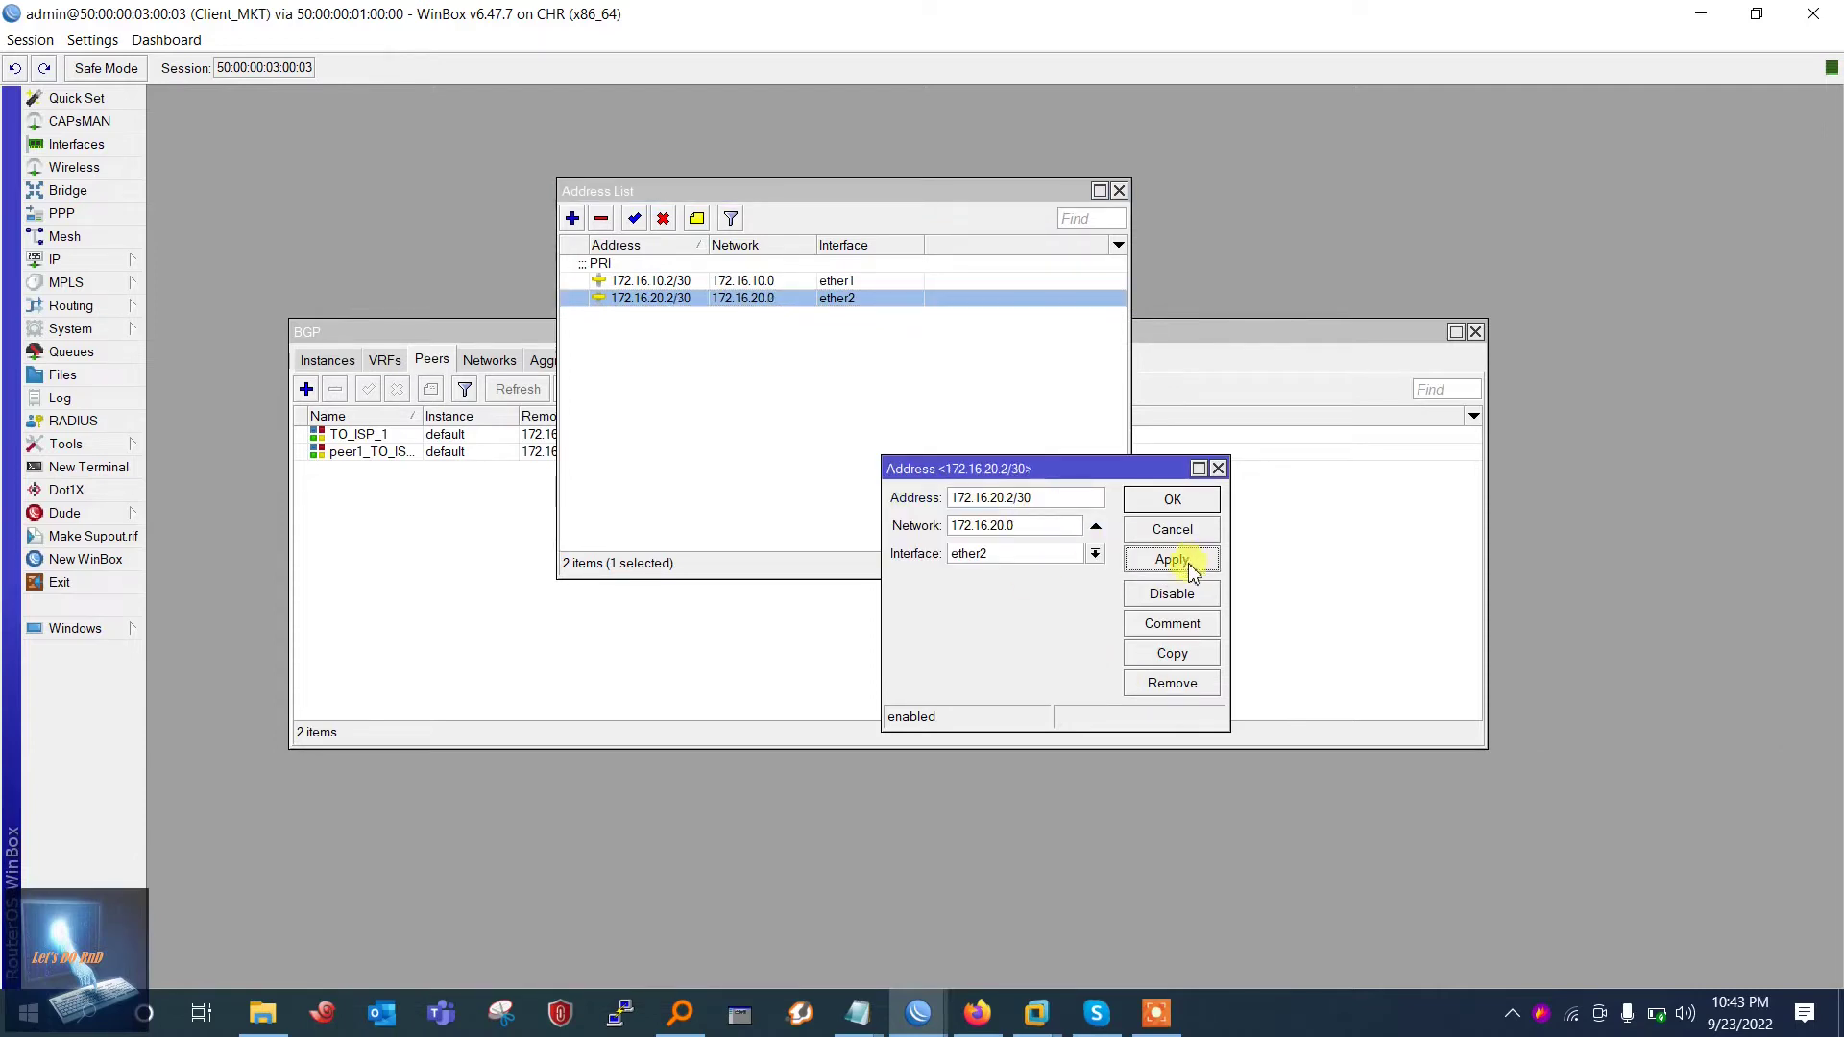
pyautogui.click(1185, 629)
pyautogui.write('SEC')
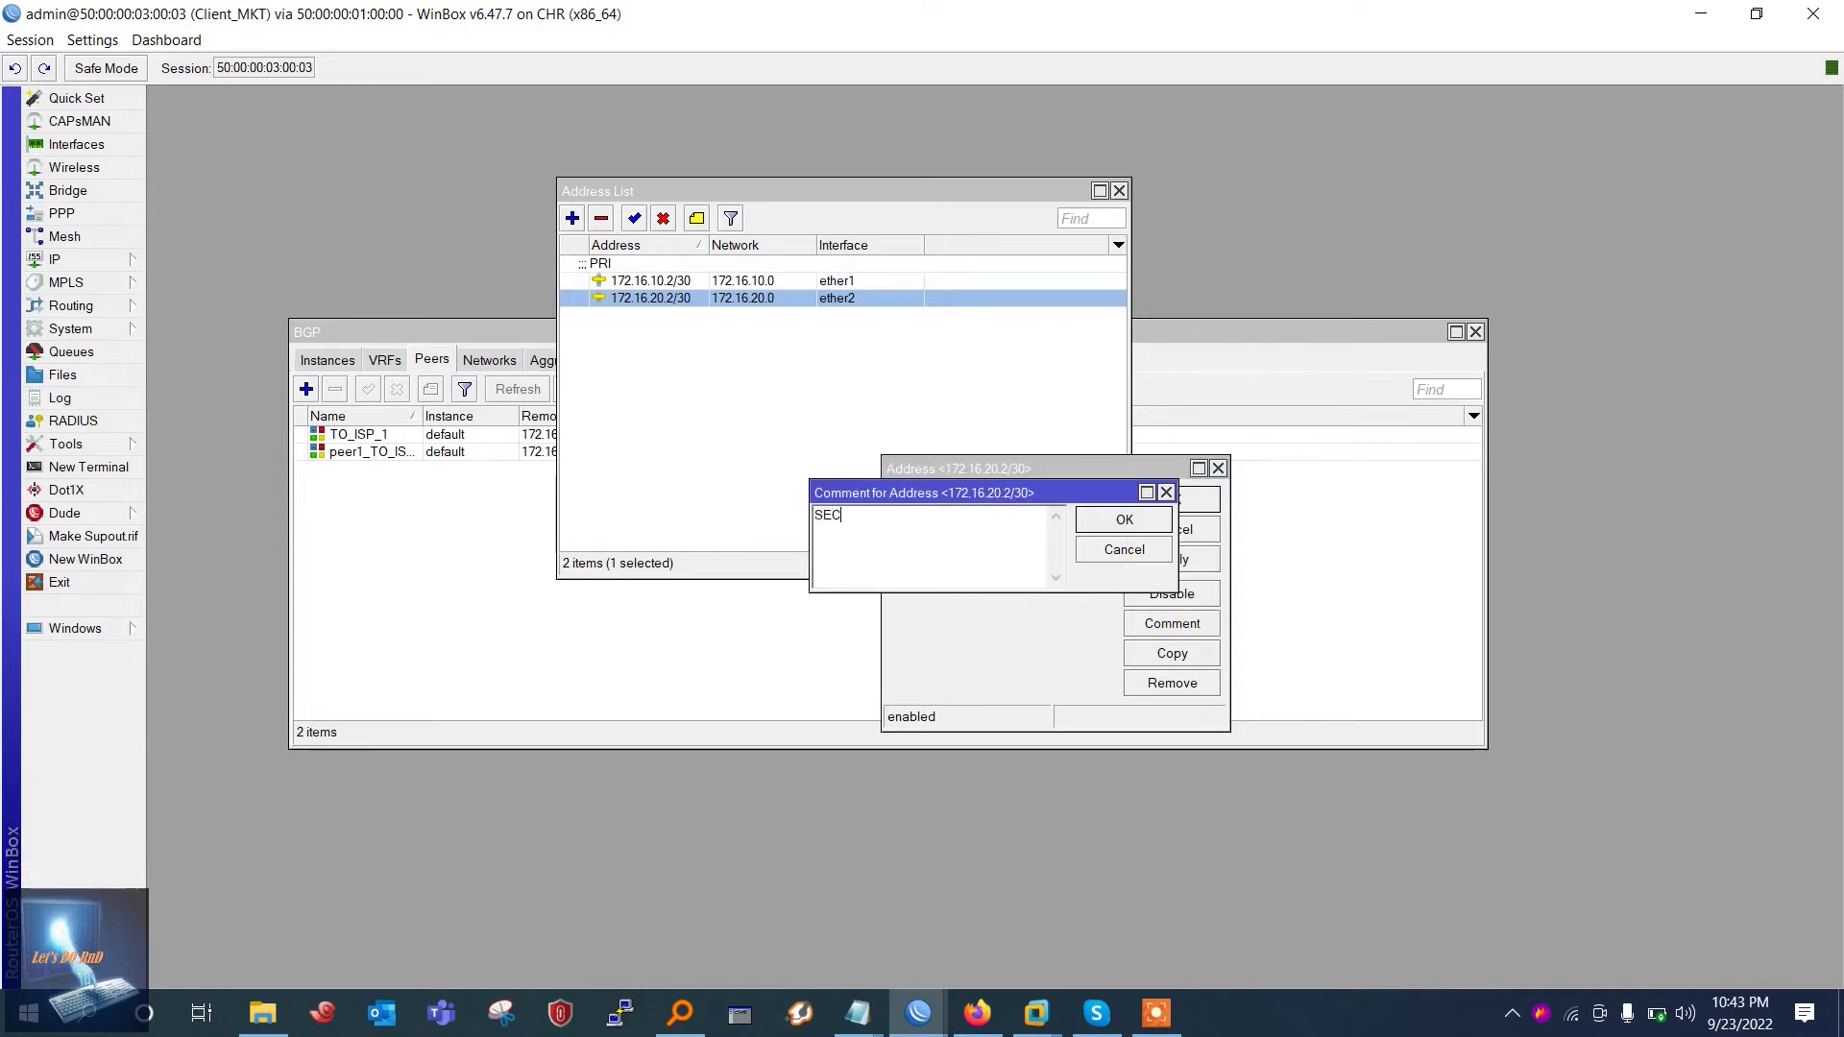
pyautogui.press('Return')
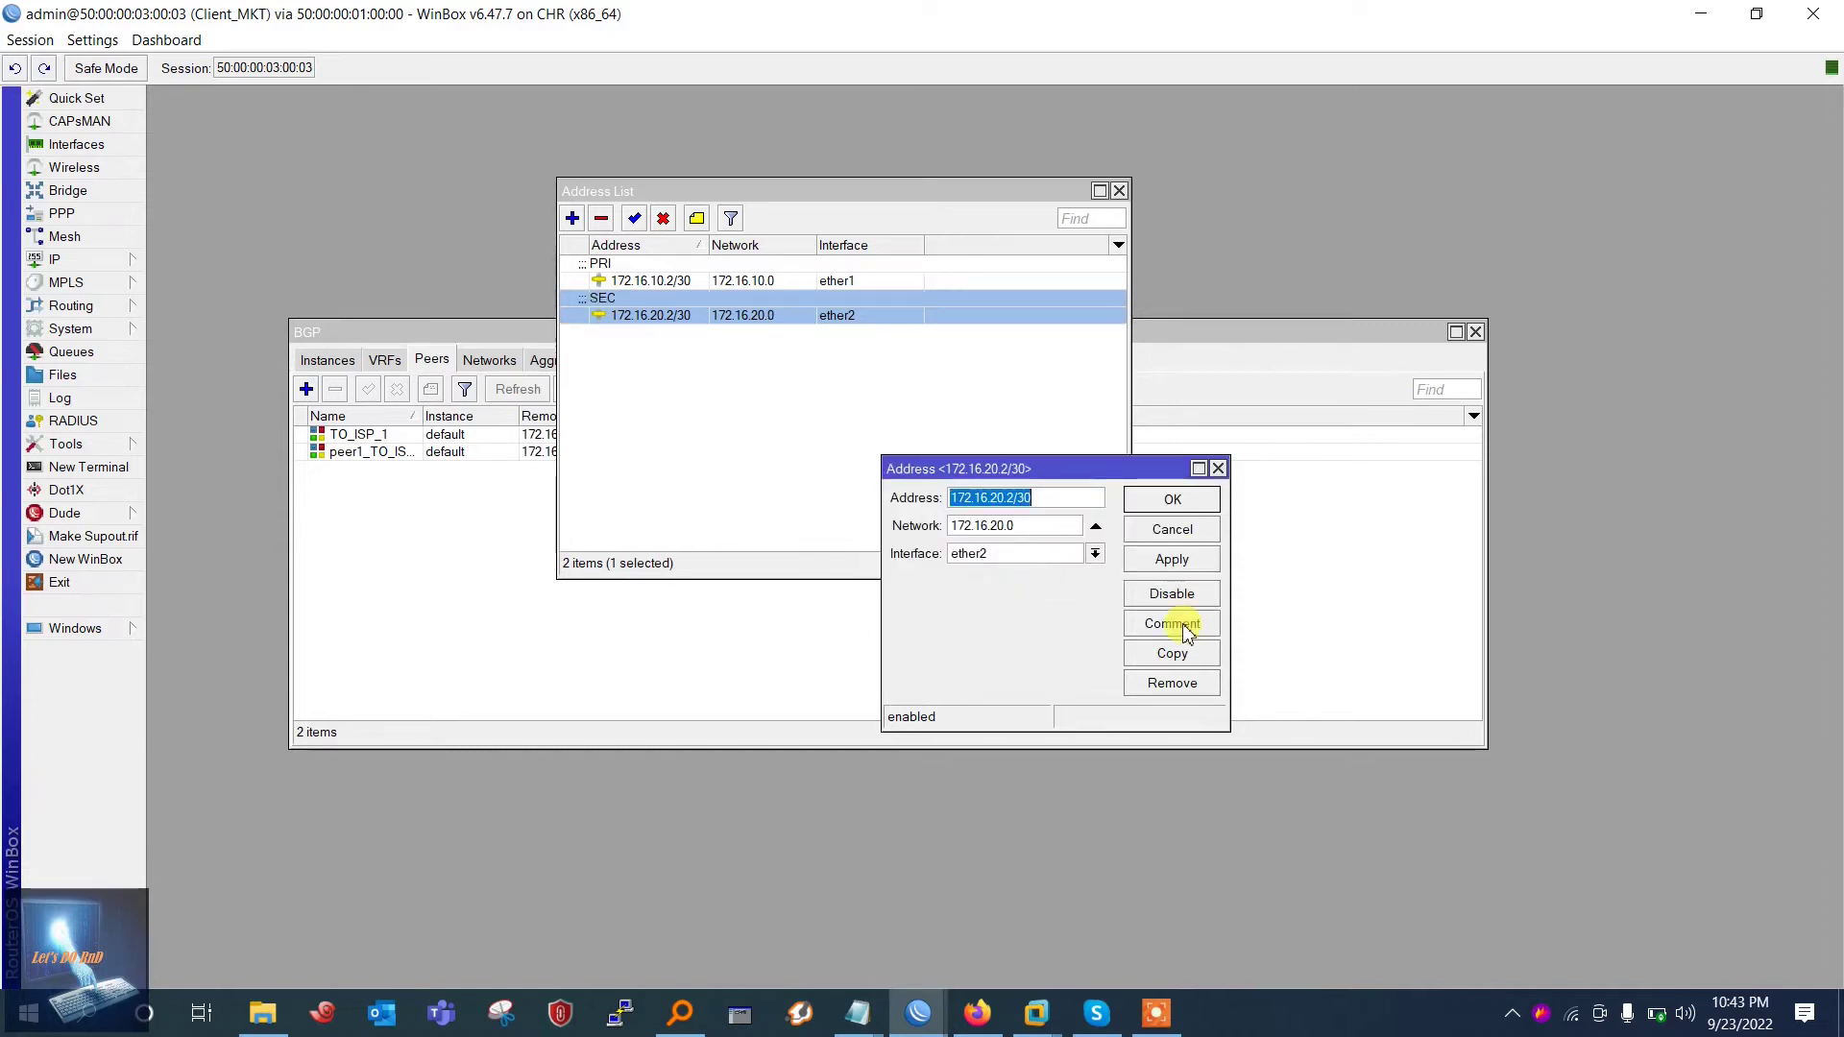
pyautogui.click(1175, 500)
# Check the BGP peer states and the route list on Client_MKT, then close the address and route lists
pyautogui.click(1189, 505)
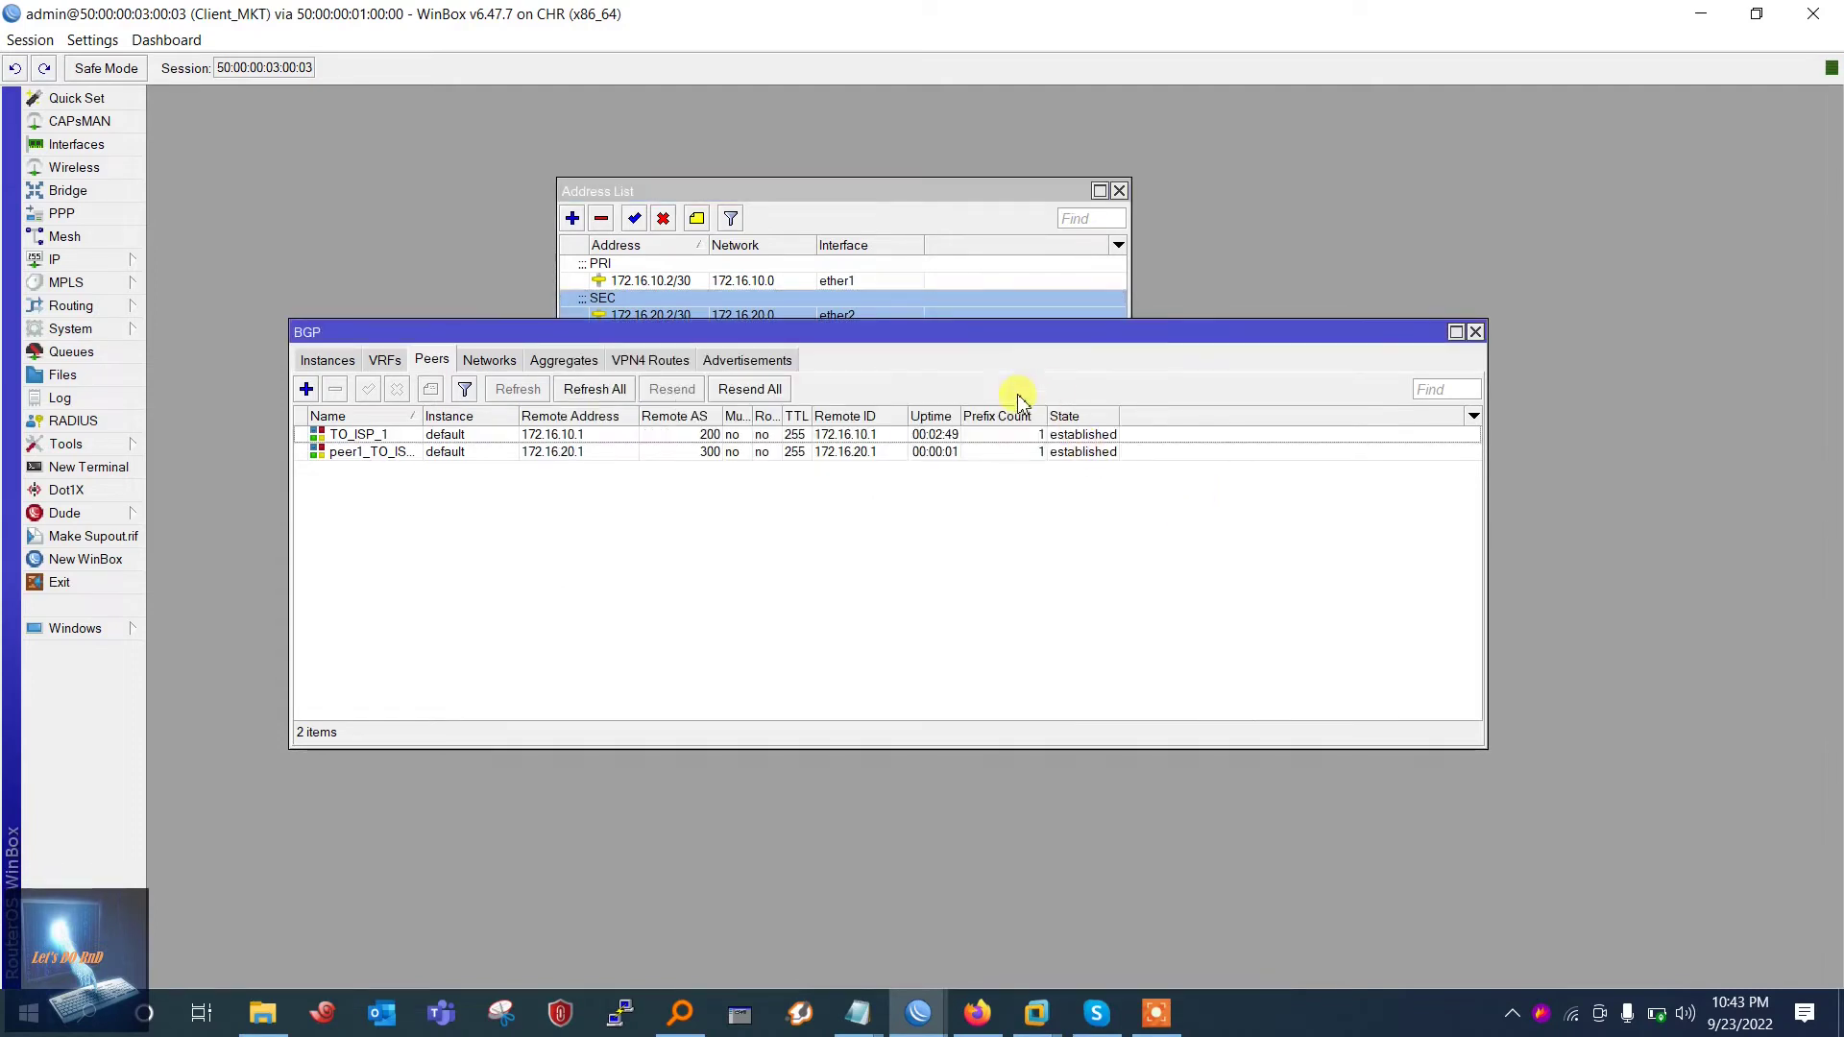
pyautogui.moveTo(839, 334); pyautogui.dragTo(915, 347)
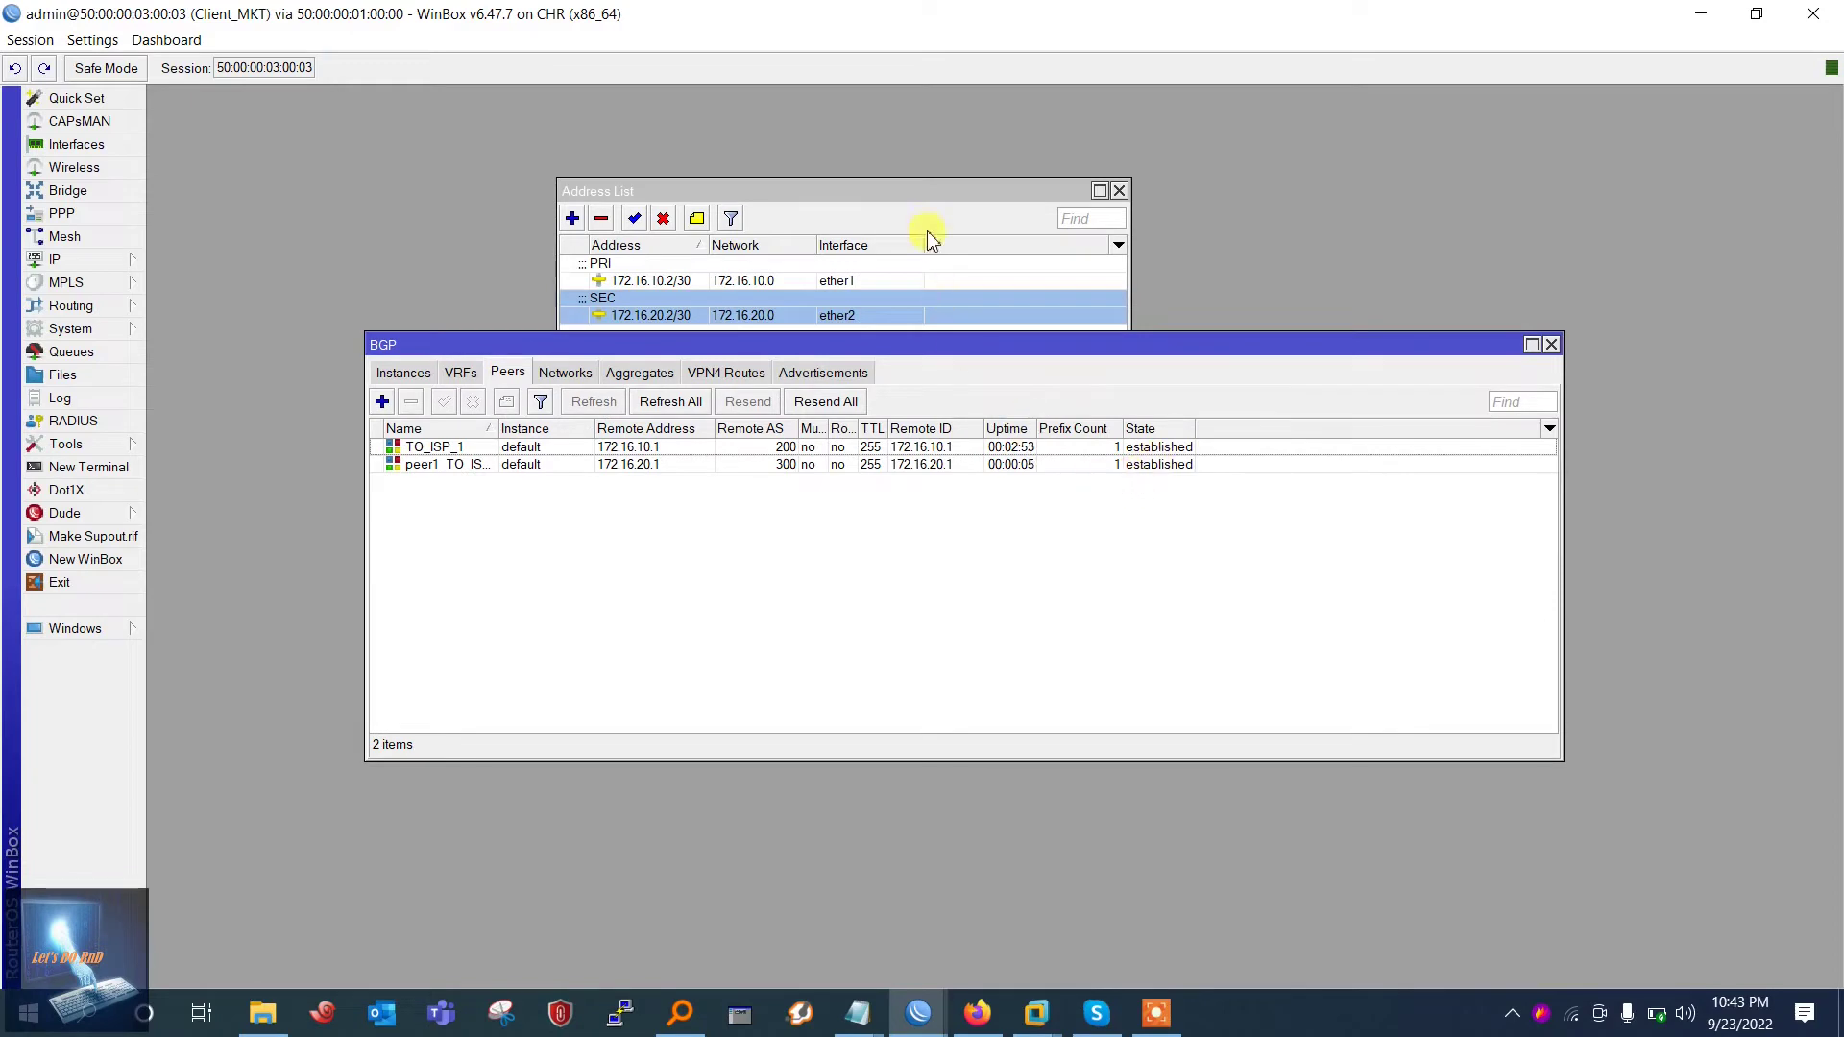
pyautogui.moveTo(922, 192); pyautogui.dragTo(1455, 189)
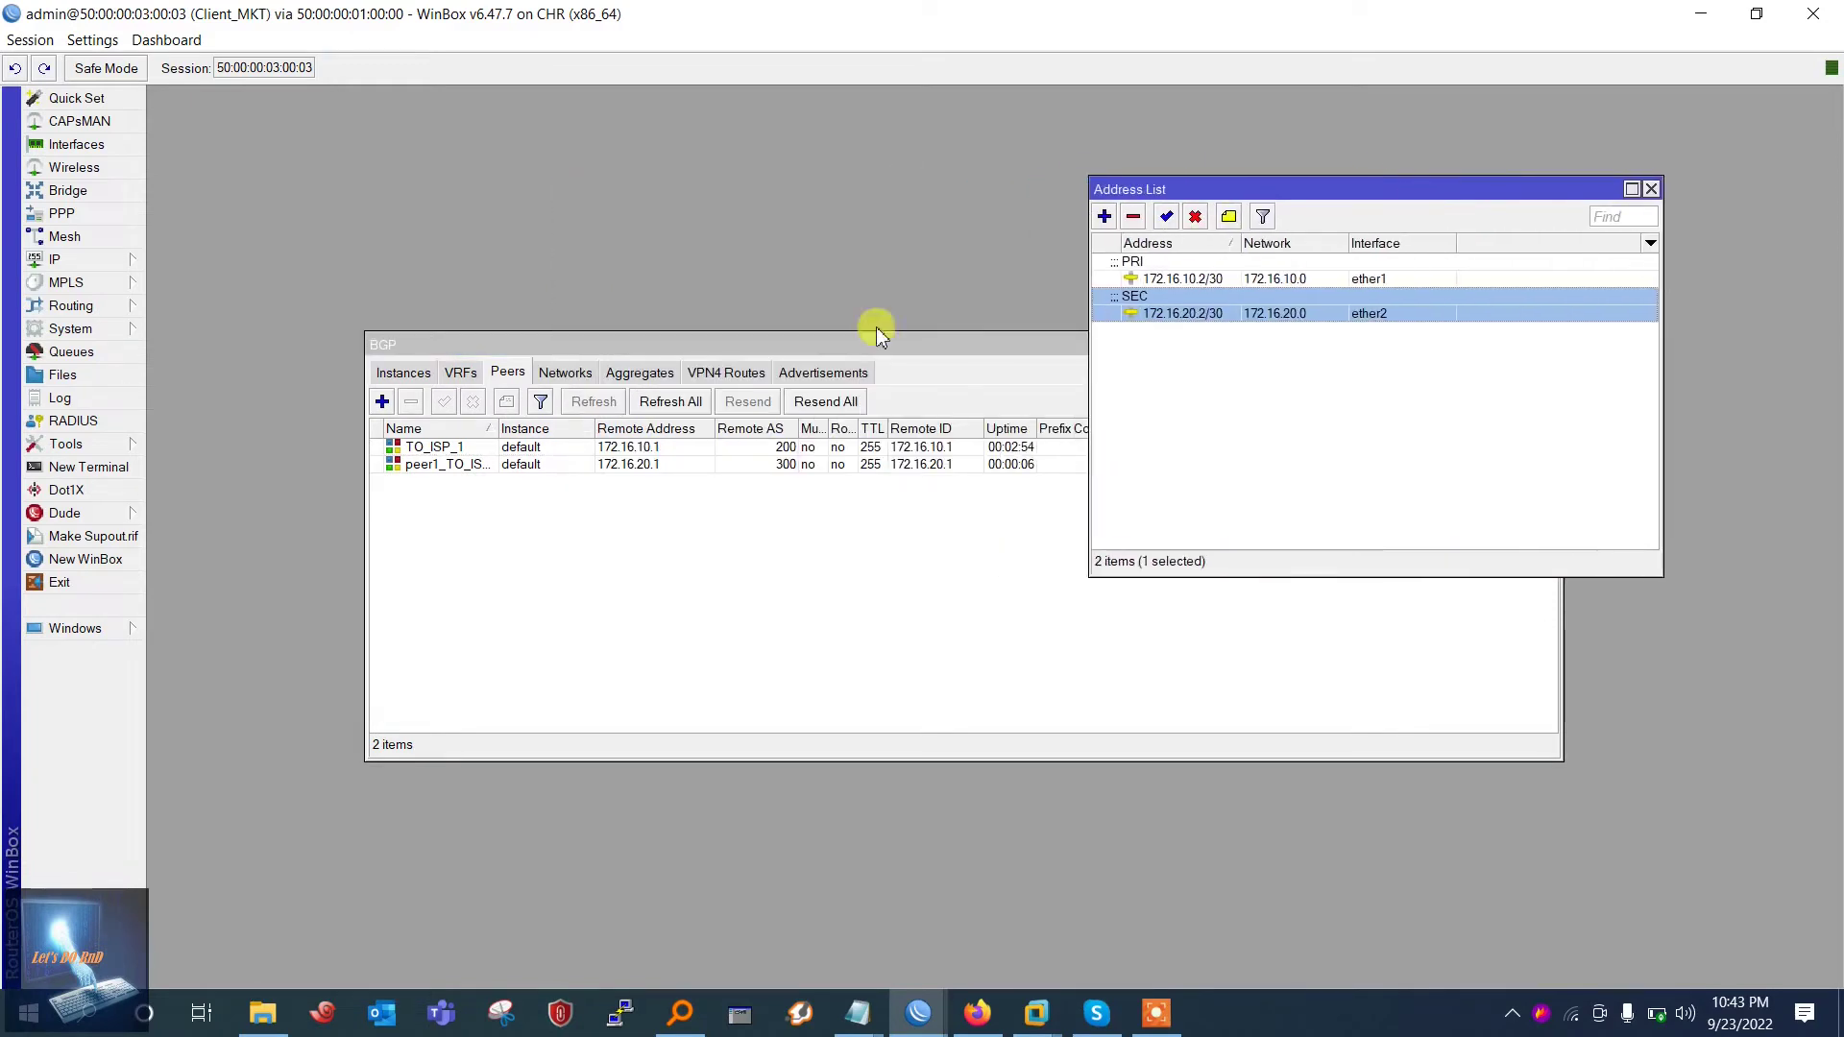
pyautogui.click(96, 259)
pyautogui.click(198, 607)
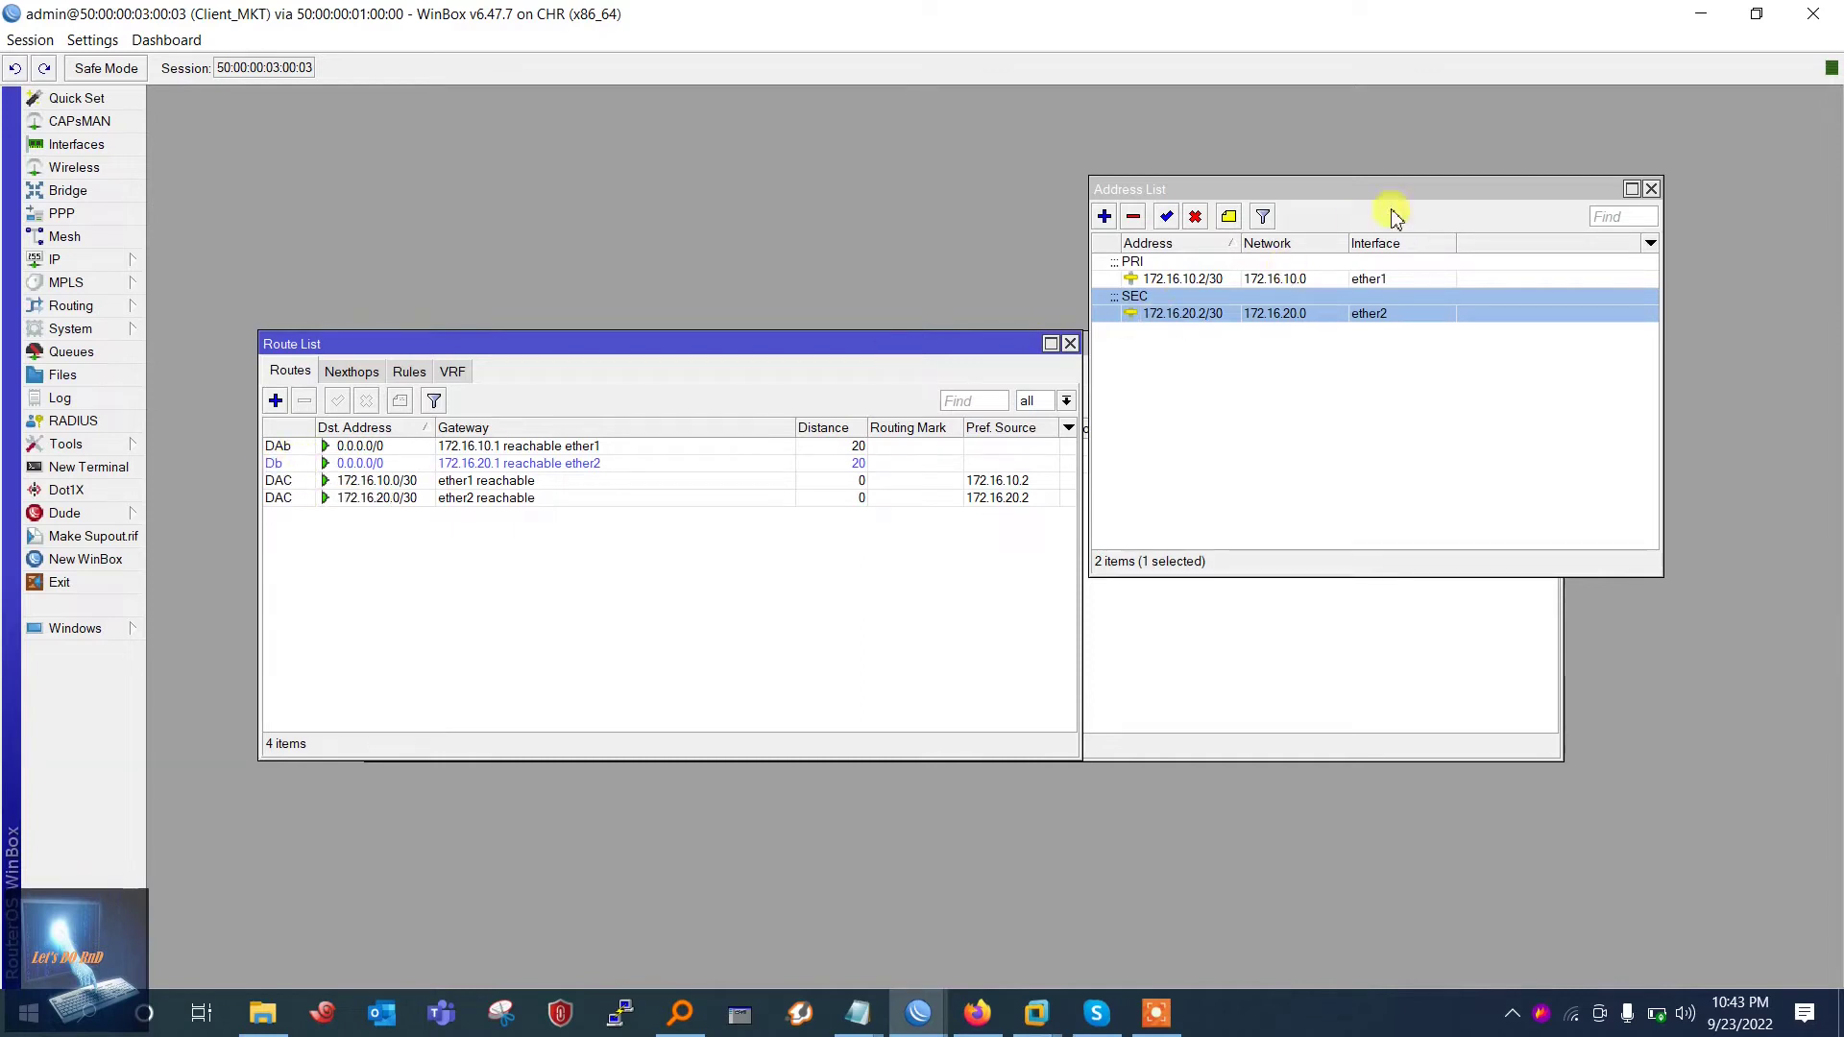
pyautogui.click(1652, 189)
pyautogui.click(1068, 344)
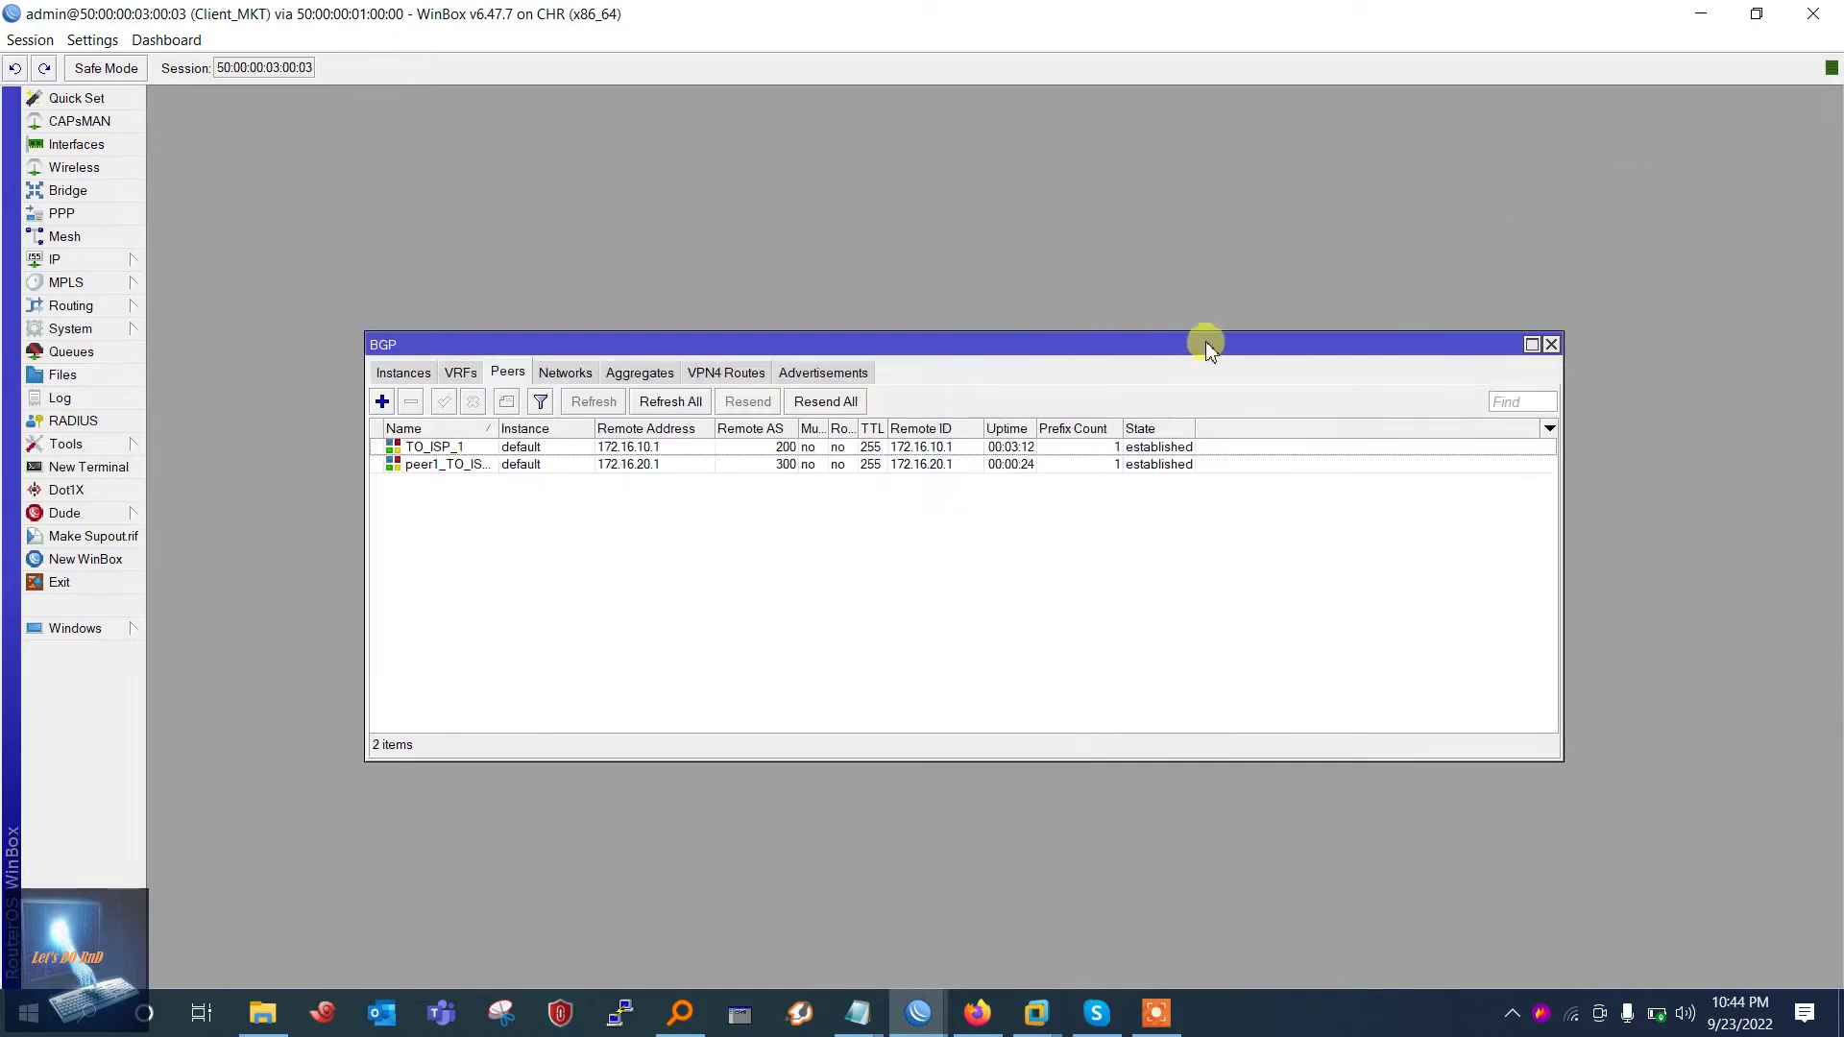
# Check the network topology diagram in Firefox, return to the Client_MKT session in WinBox and close the BGP window
pyautogui.moveTo(1189, 345); pyautogui.dragTo(1216, 250)
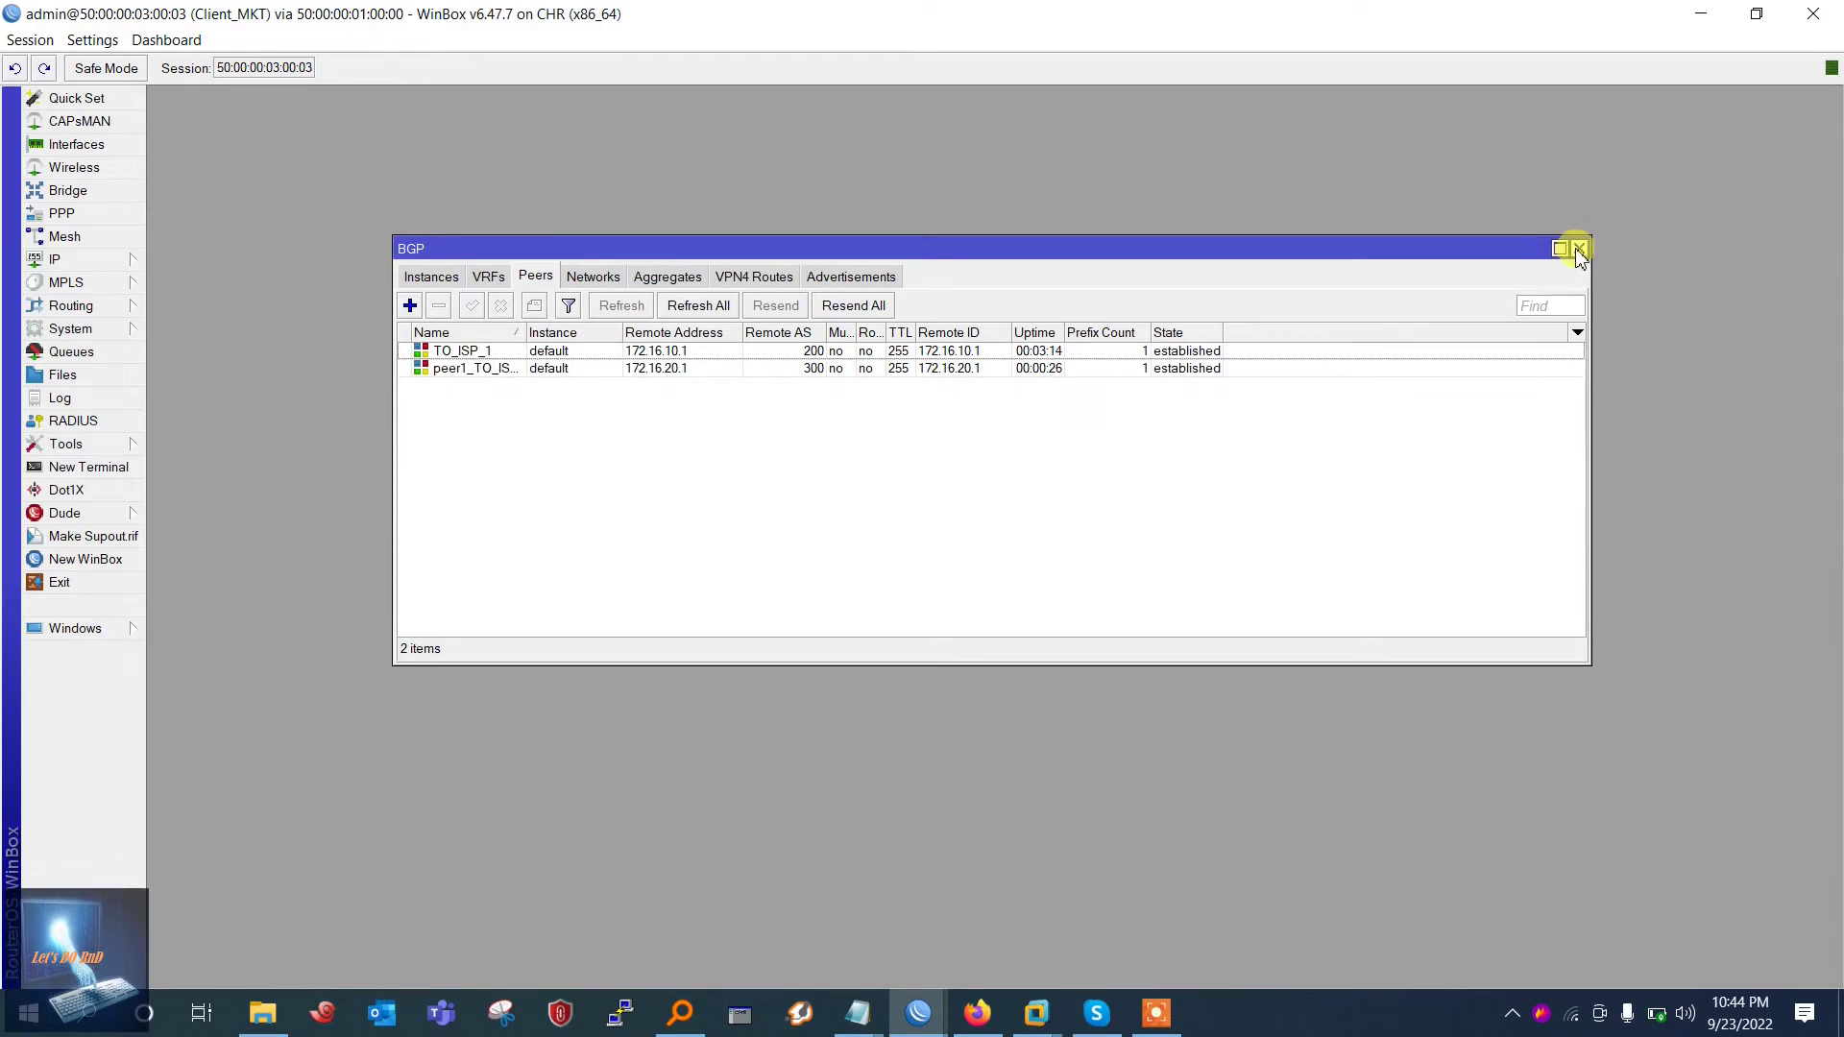
pyautogui.click(976, 1013)
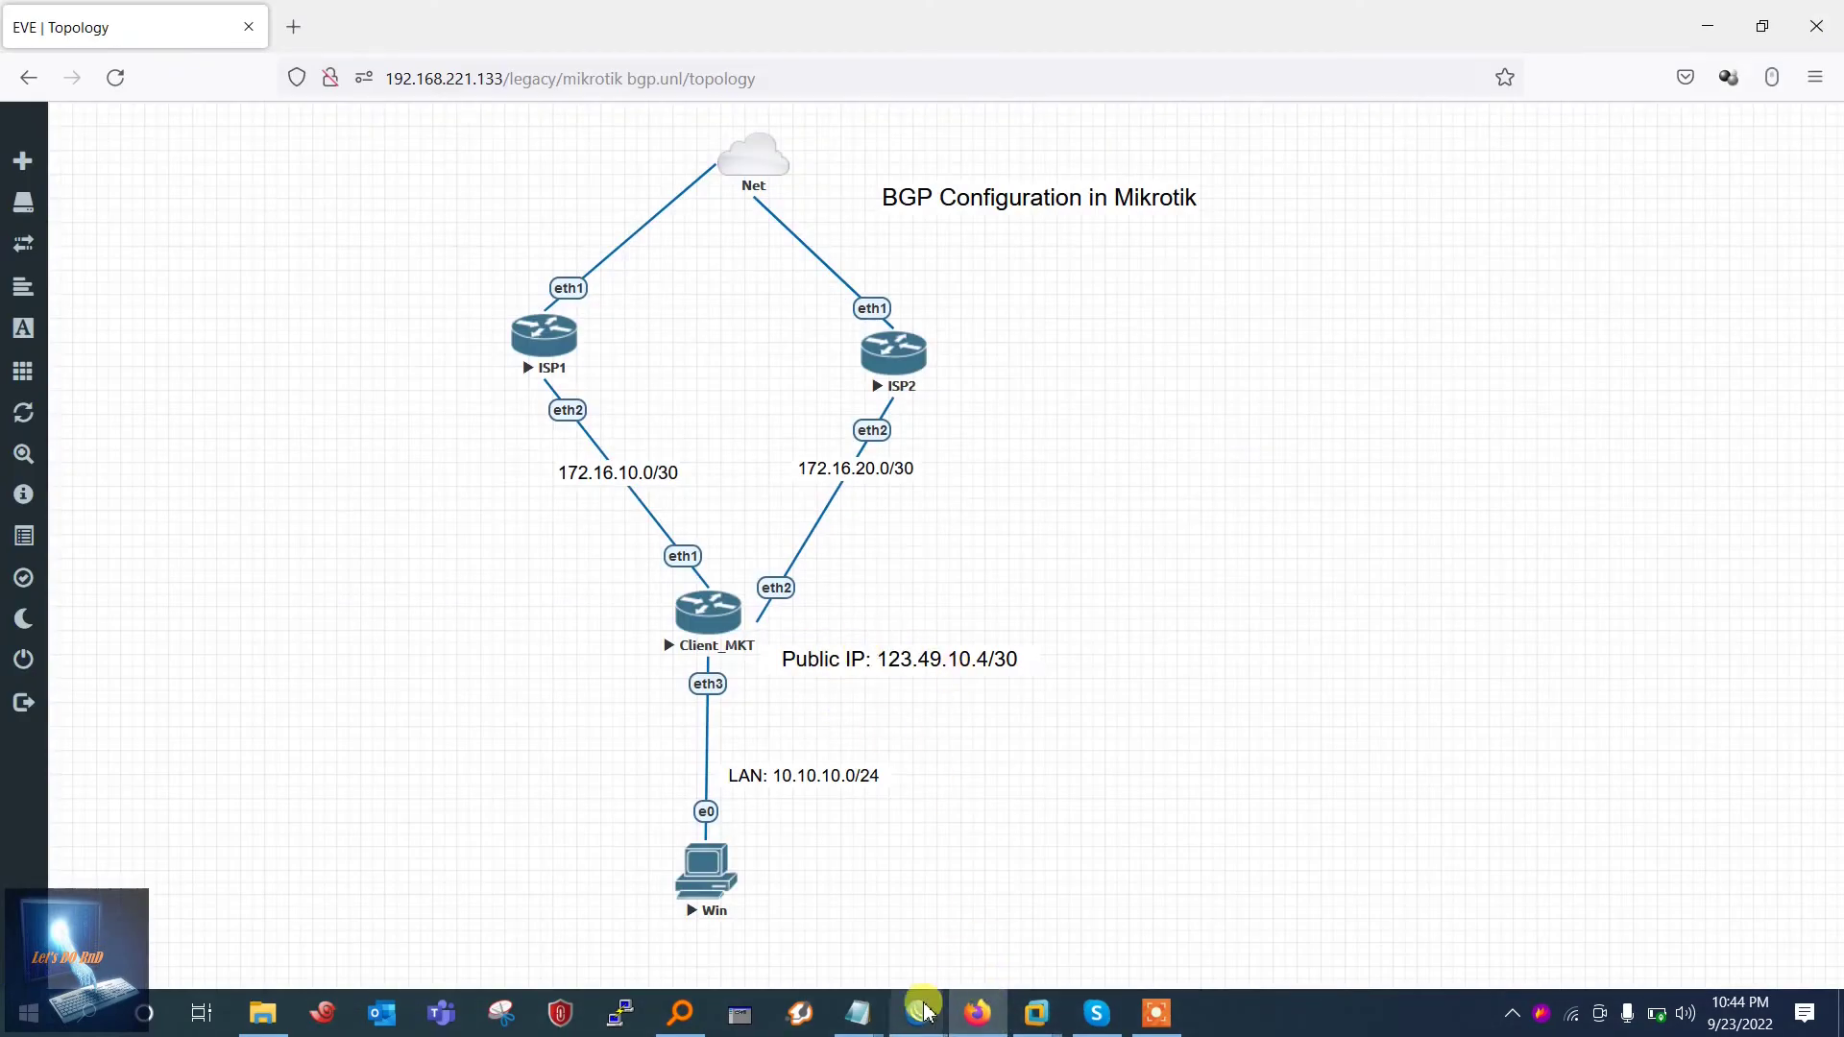
pyautogui.moveTo(917, 1018)
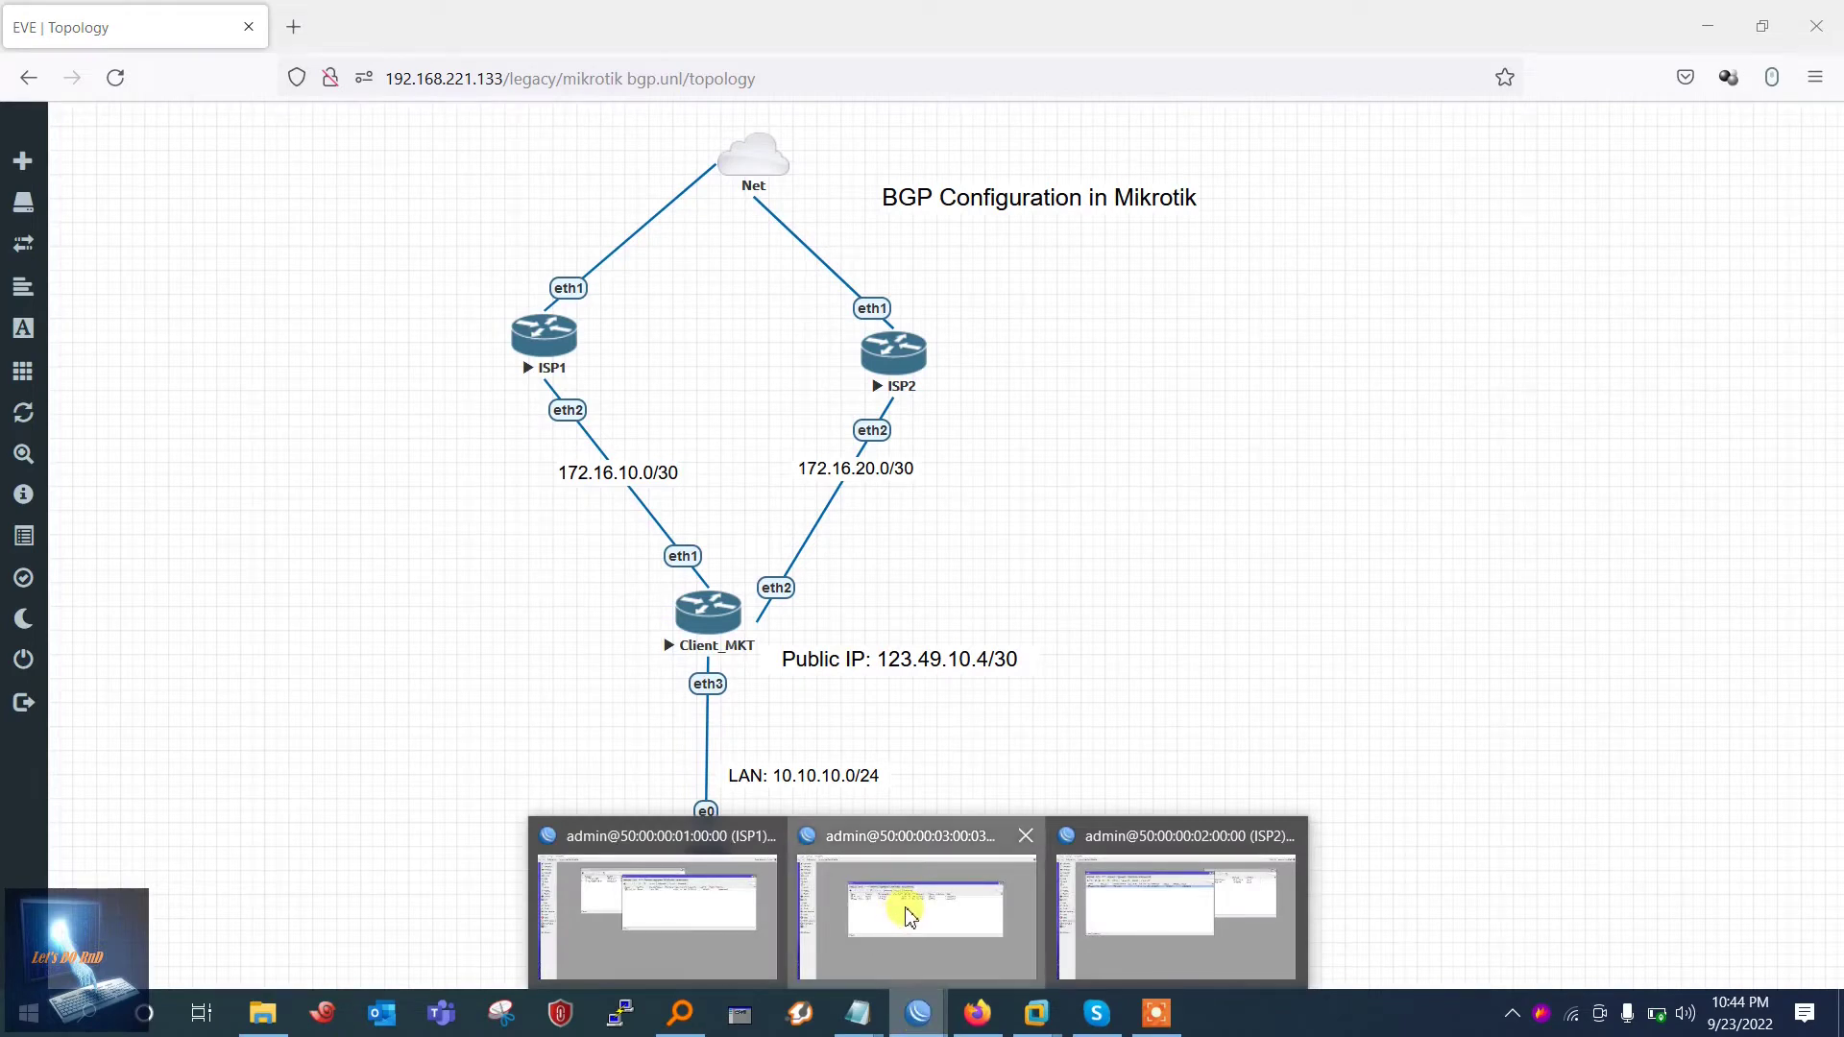
pyautogui.click(877, 895)
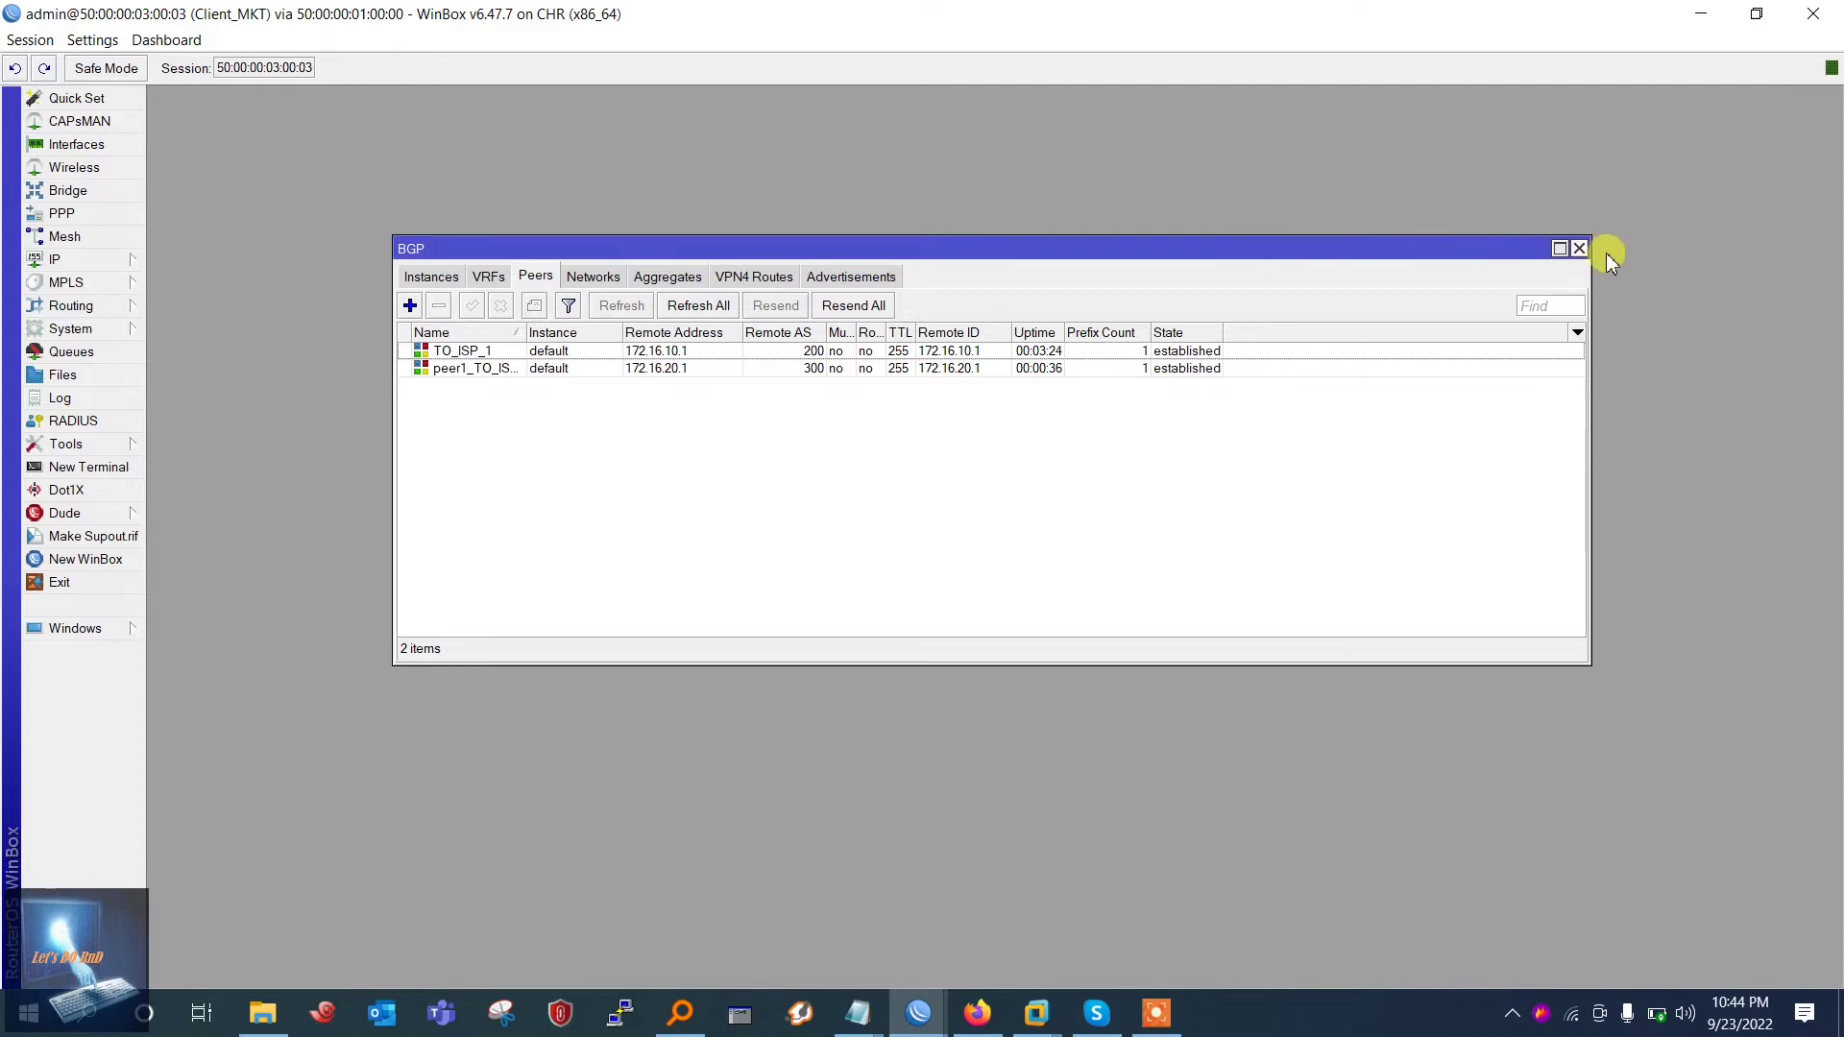
pyautogui.click(1580, 249)
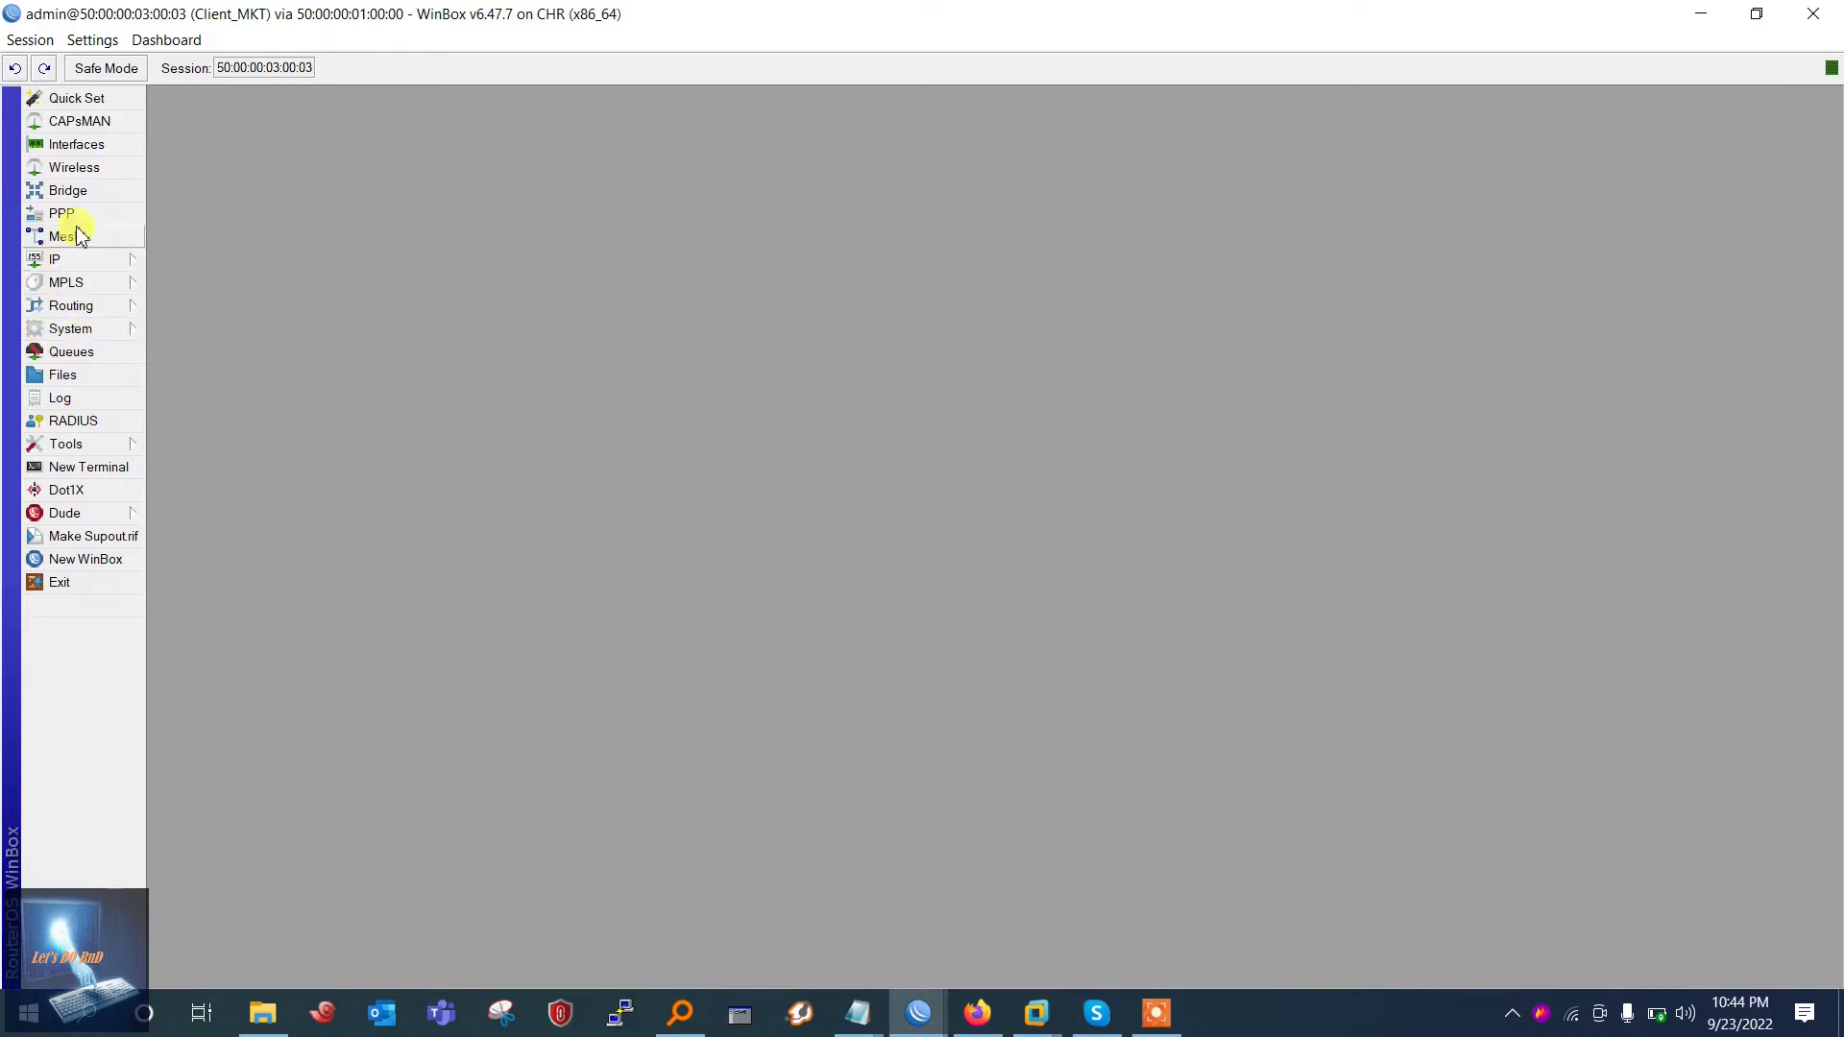
# Create a bridge interface named Loopback on Client_MKT and close the bridge window
pyautogui.click(88, 195)
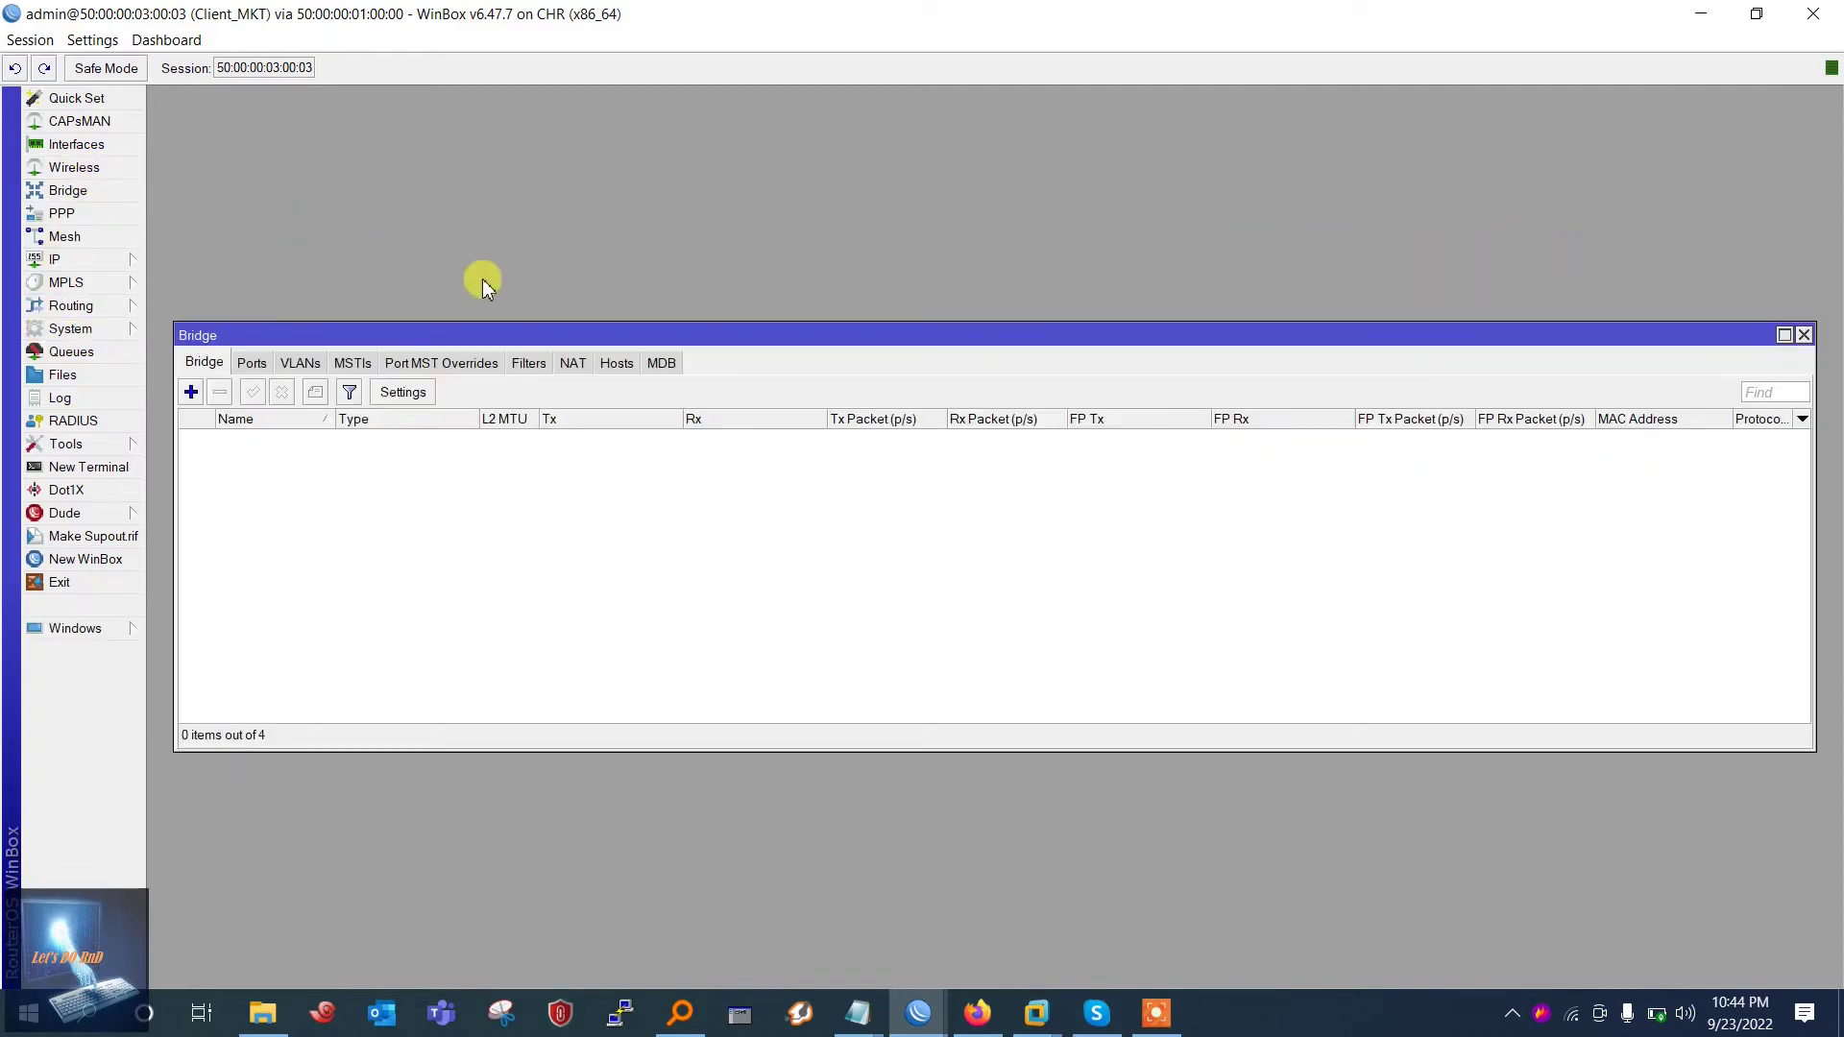
pyautogui.click(192, 393)
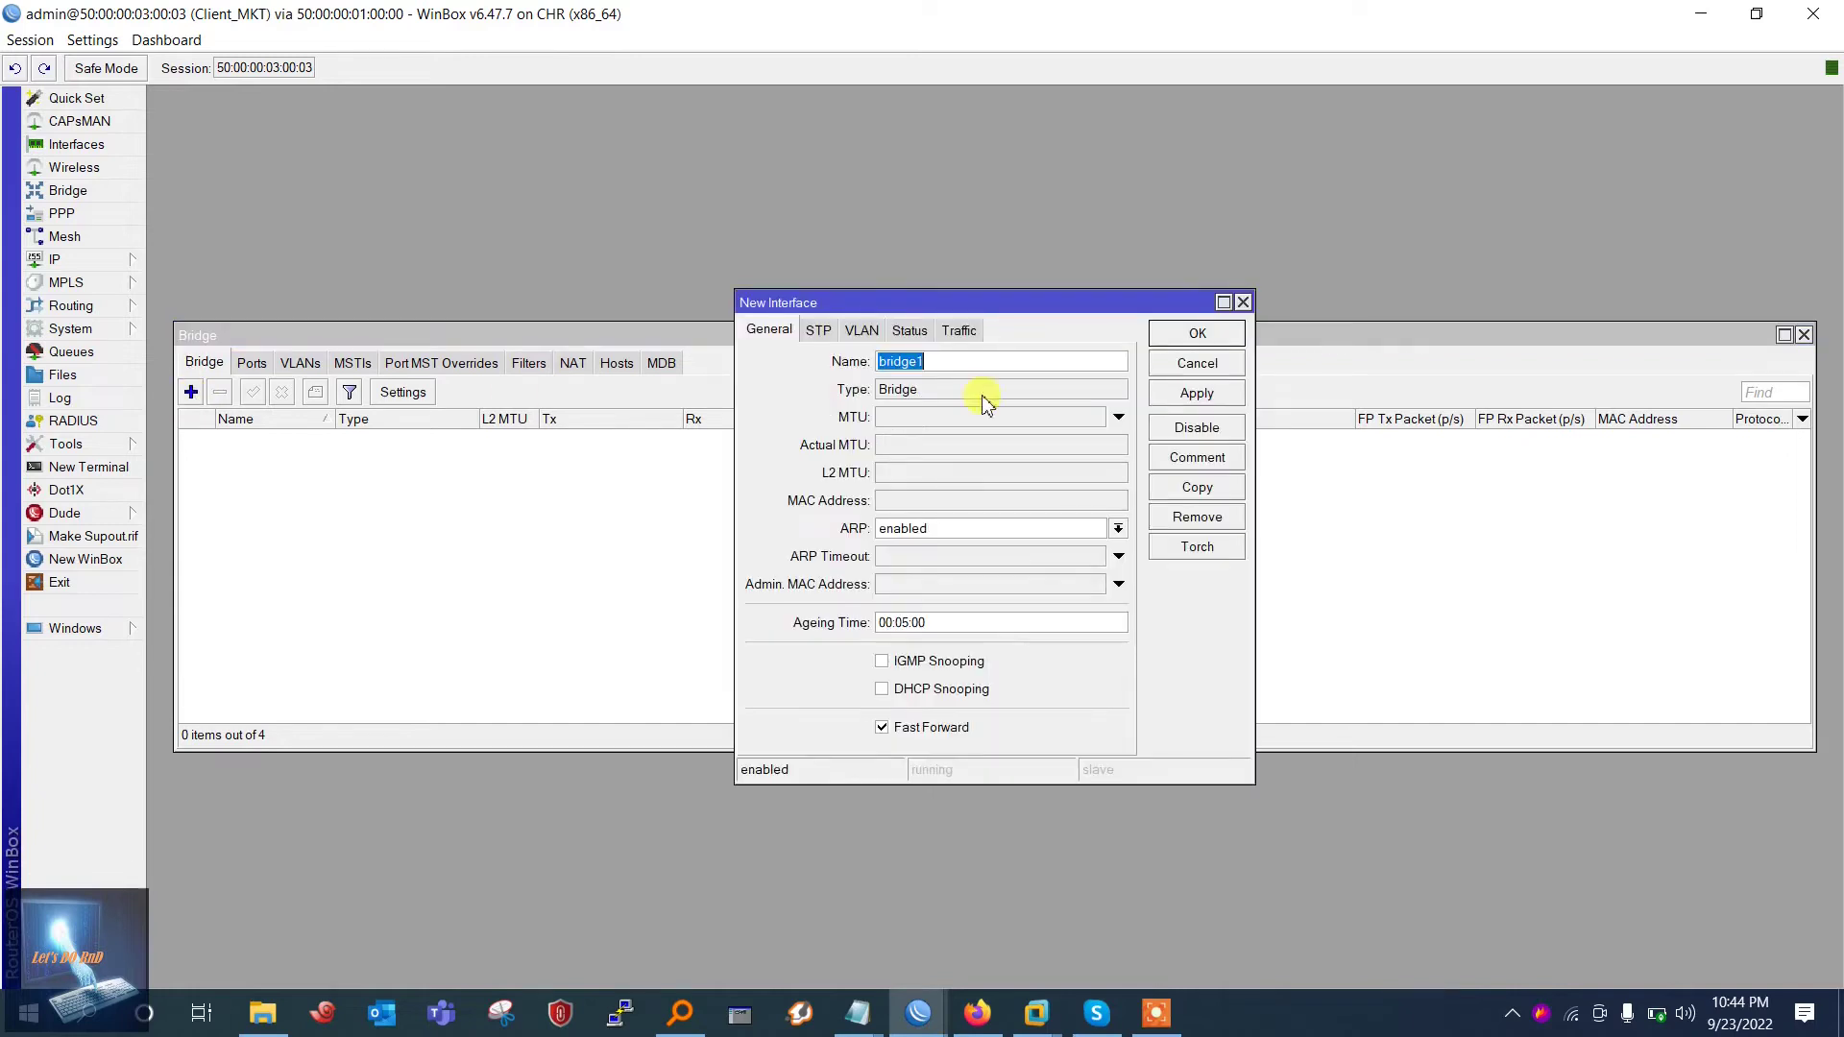
pyautogui.write('Loo')
pyautogui.click(1222, 393)
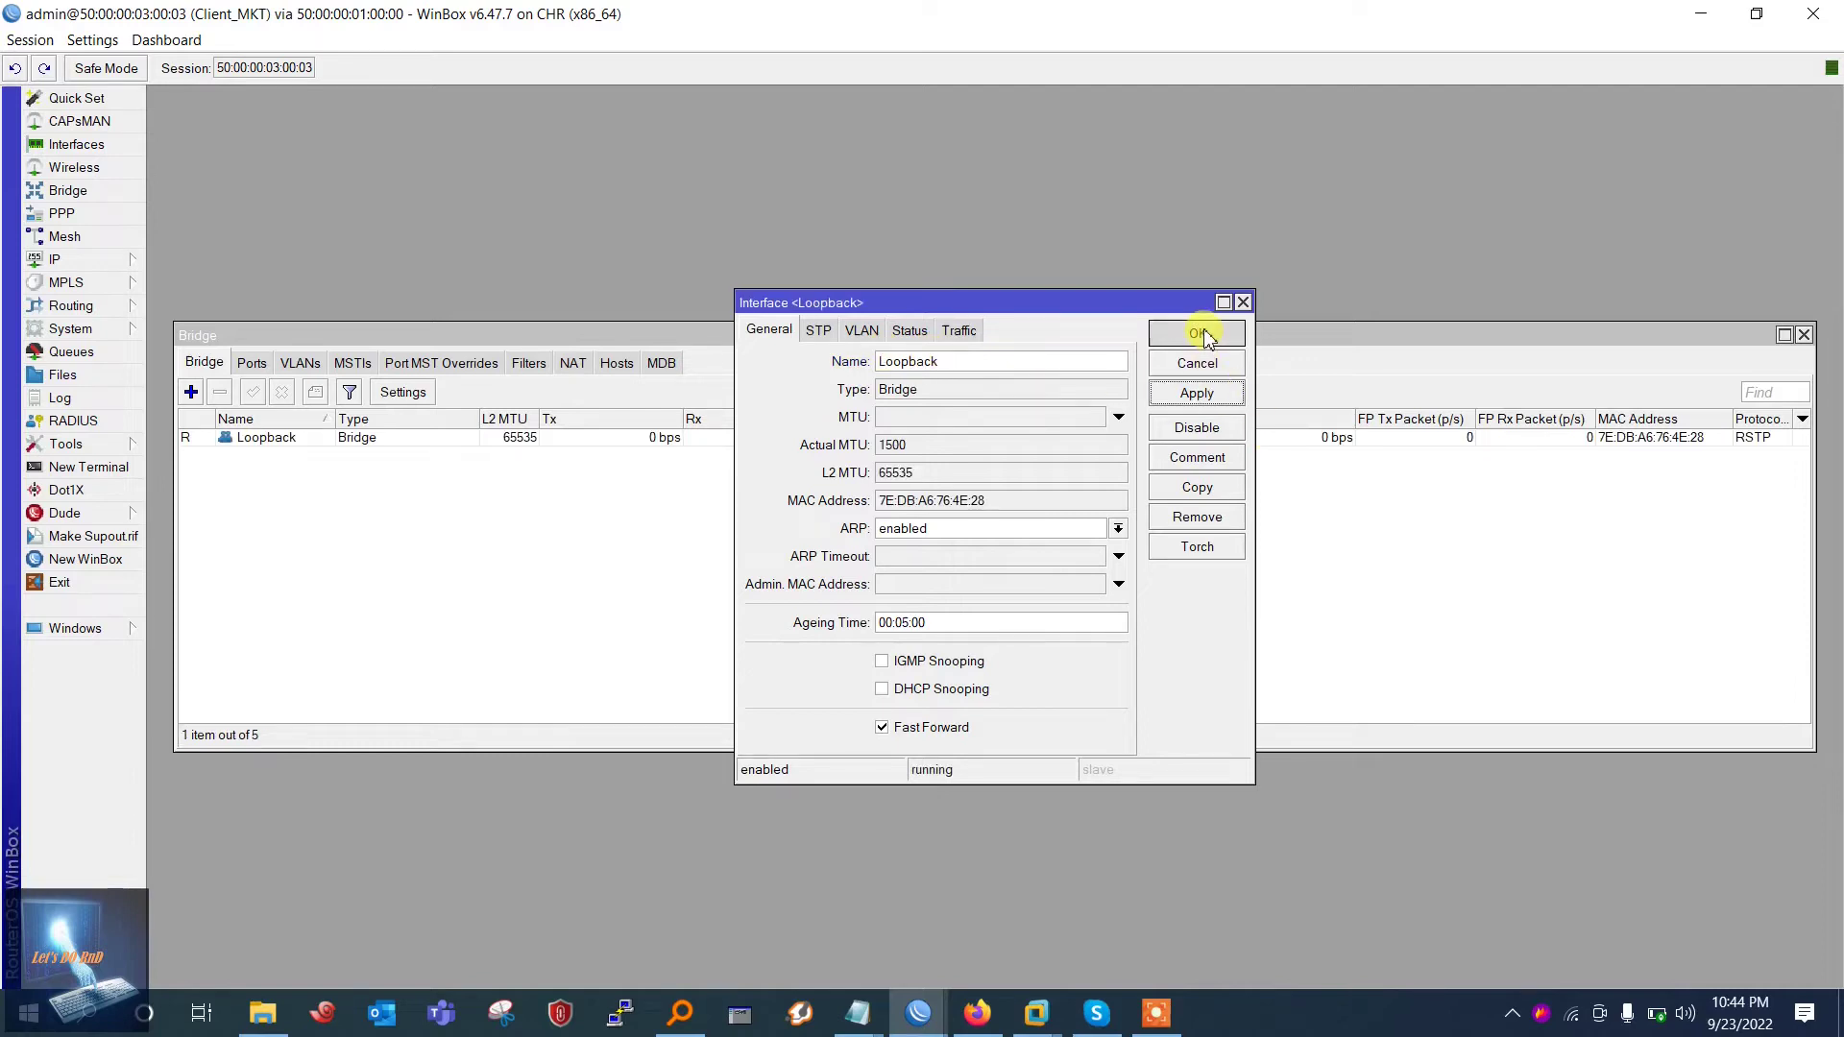
pyautogui.click(1199, 333)
pyautogui.click(1802, 335)
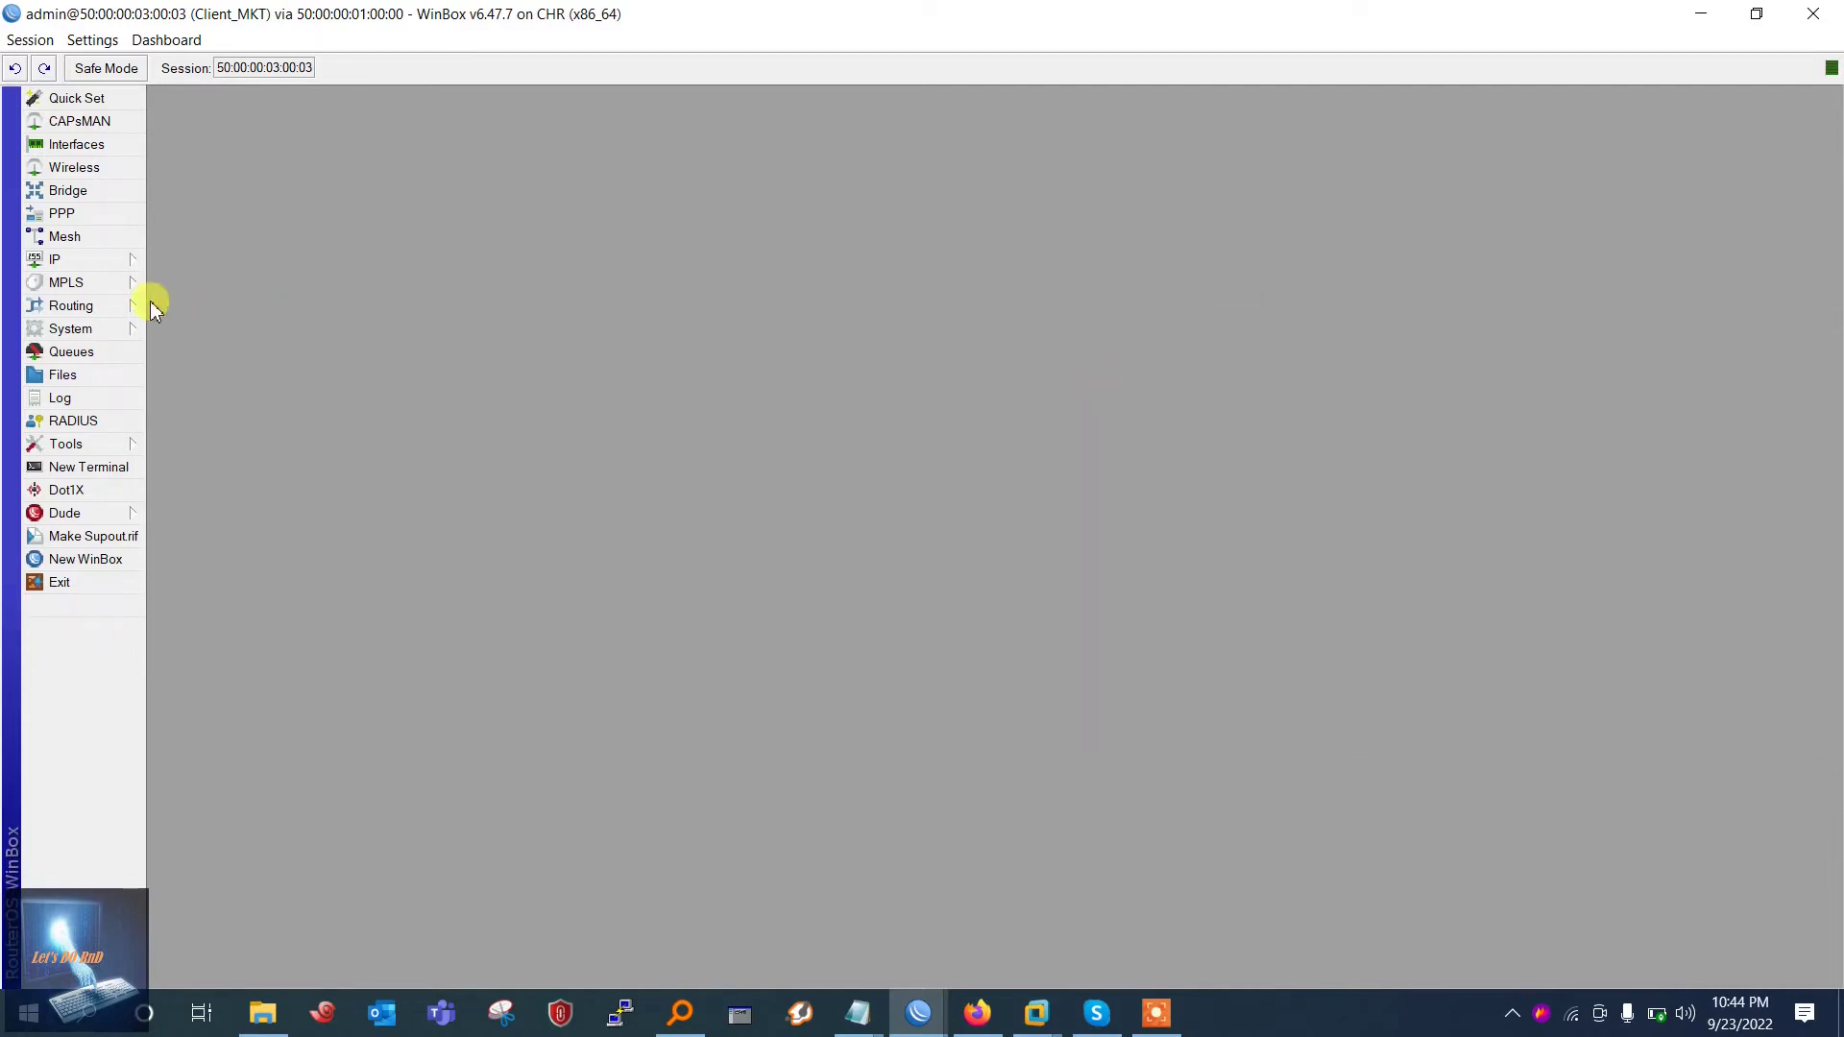
# Add the public IP address 123.49.10.5/30 to the Loopback interface, consulting the topology diagram for the subnet
pyautogui.click(144, 261)
pyautogui.click(202, 305)
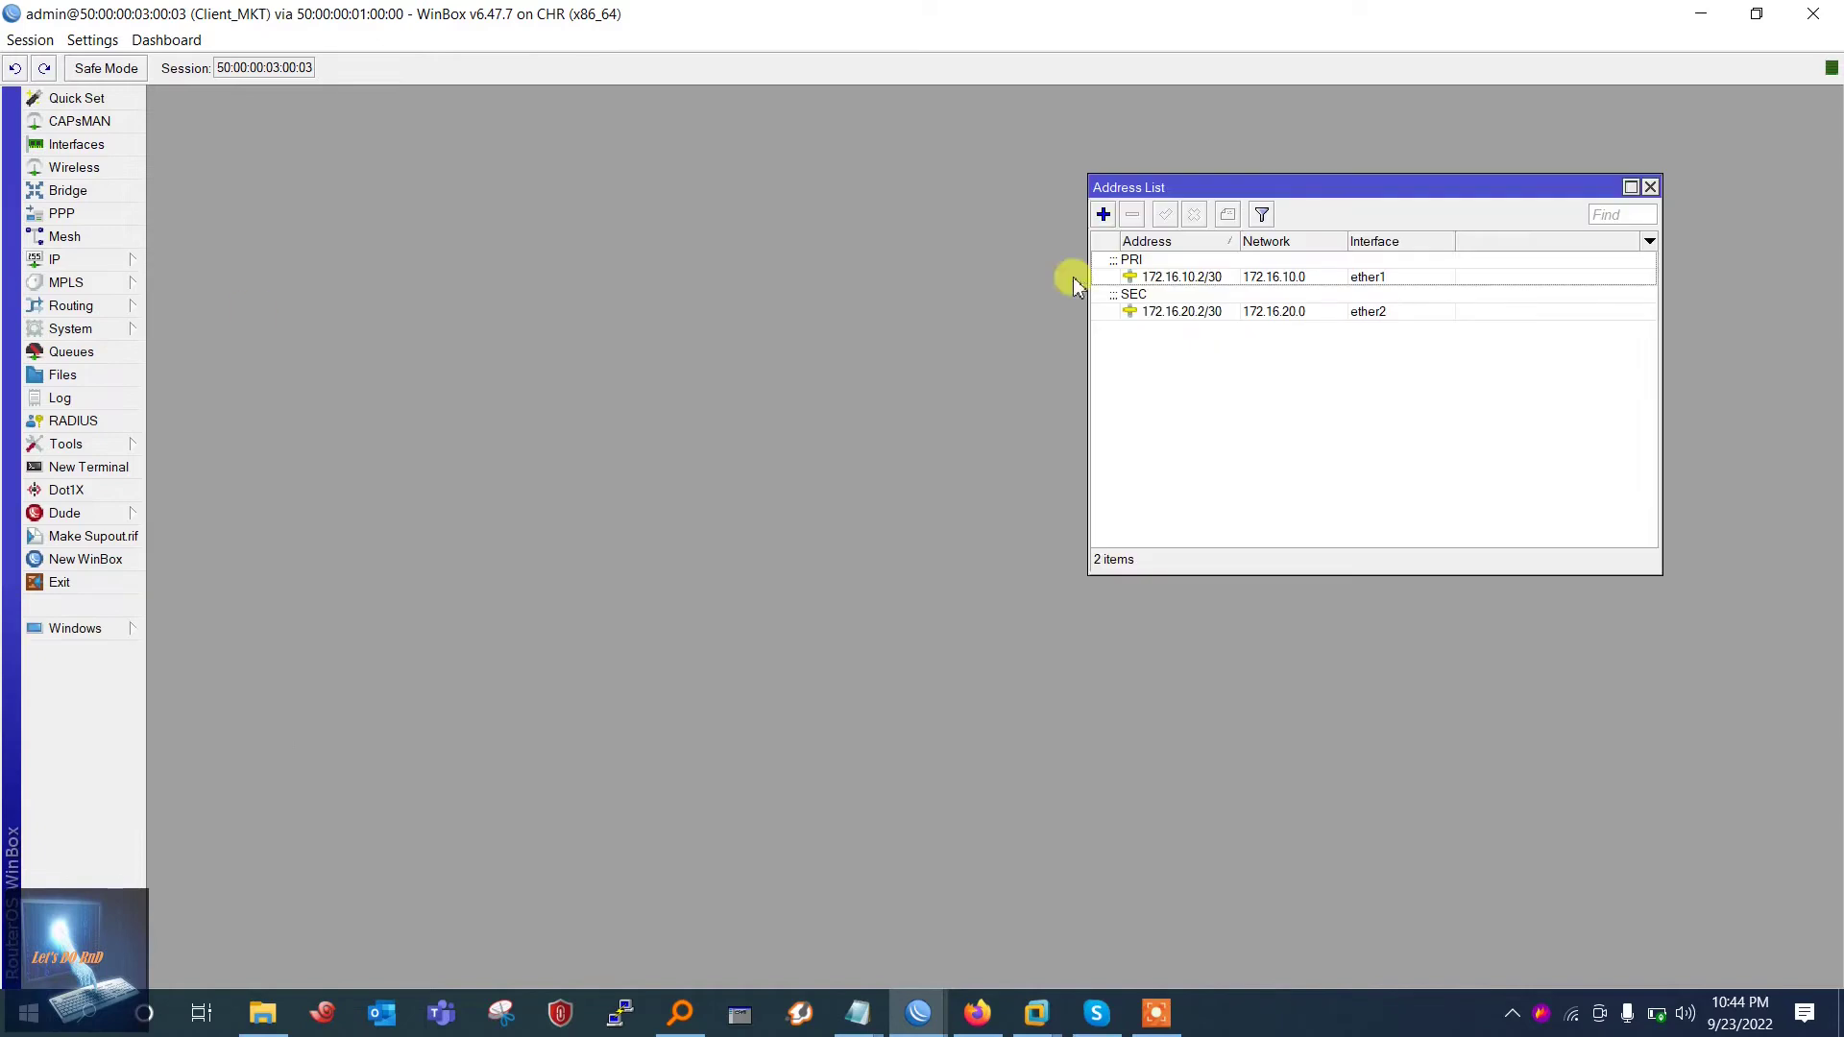
pyautogui.click(1104, 215)
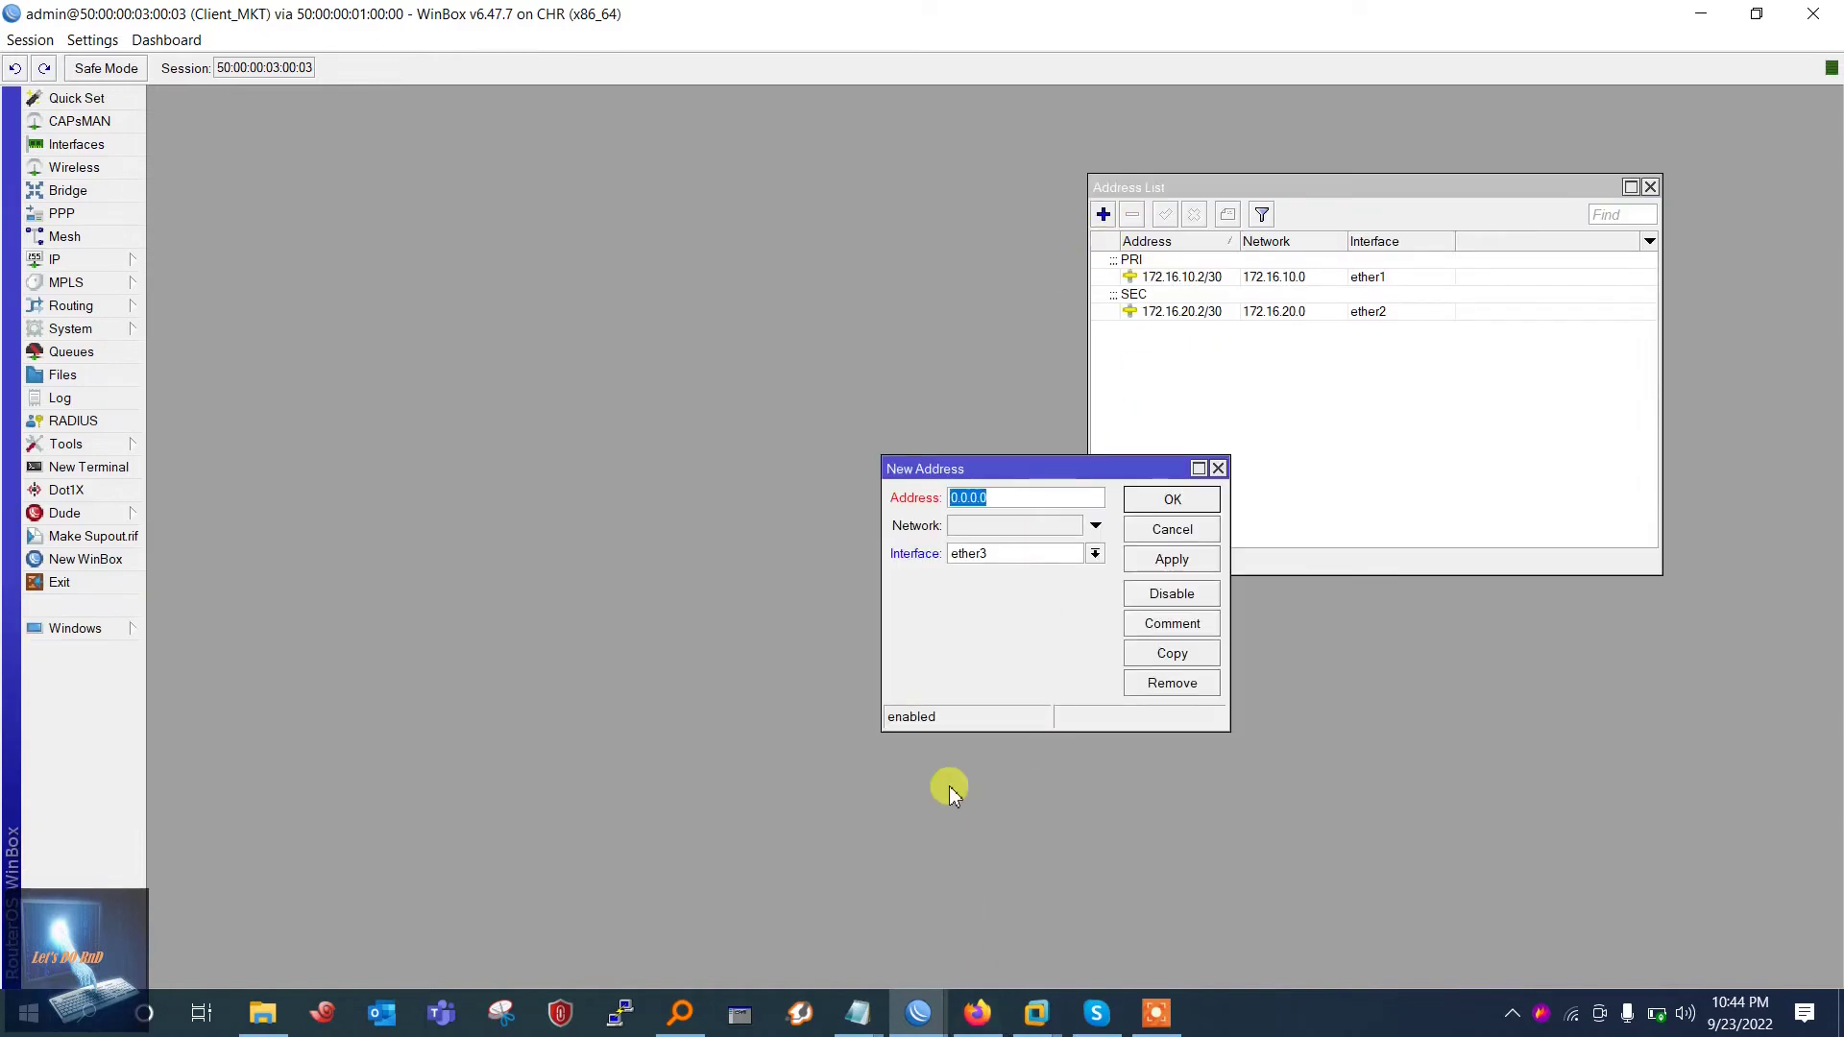
pyautogui.write('123.49')
pyautogui.click(972, 1018)
pyautogui.click(971, 1018)
pyautogui.click(1015, 497)
pyautogui.write('.10.5/30')
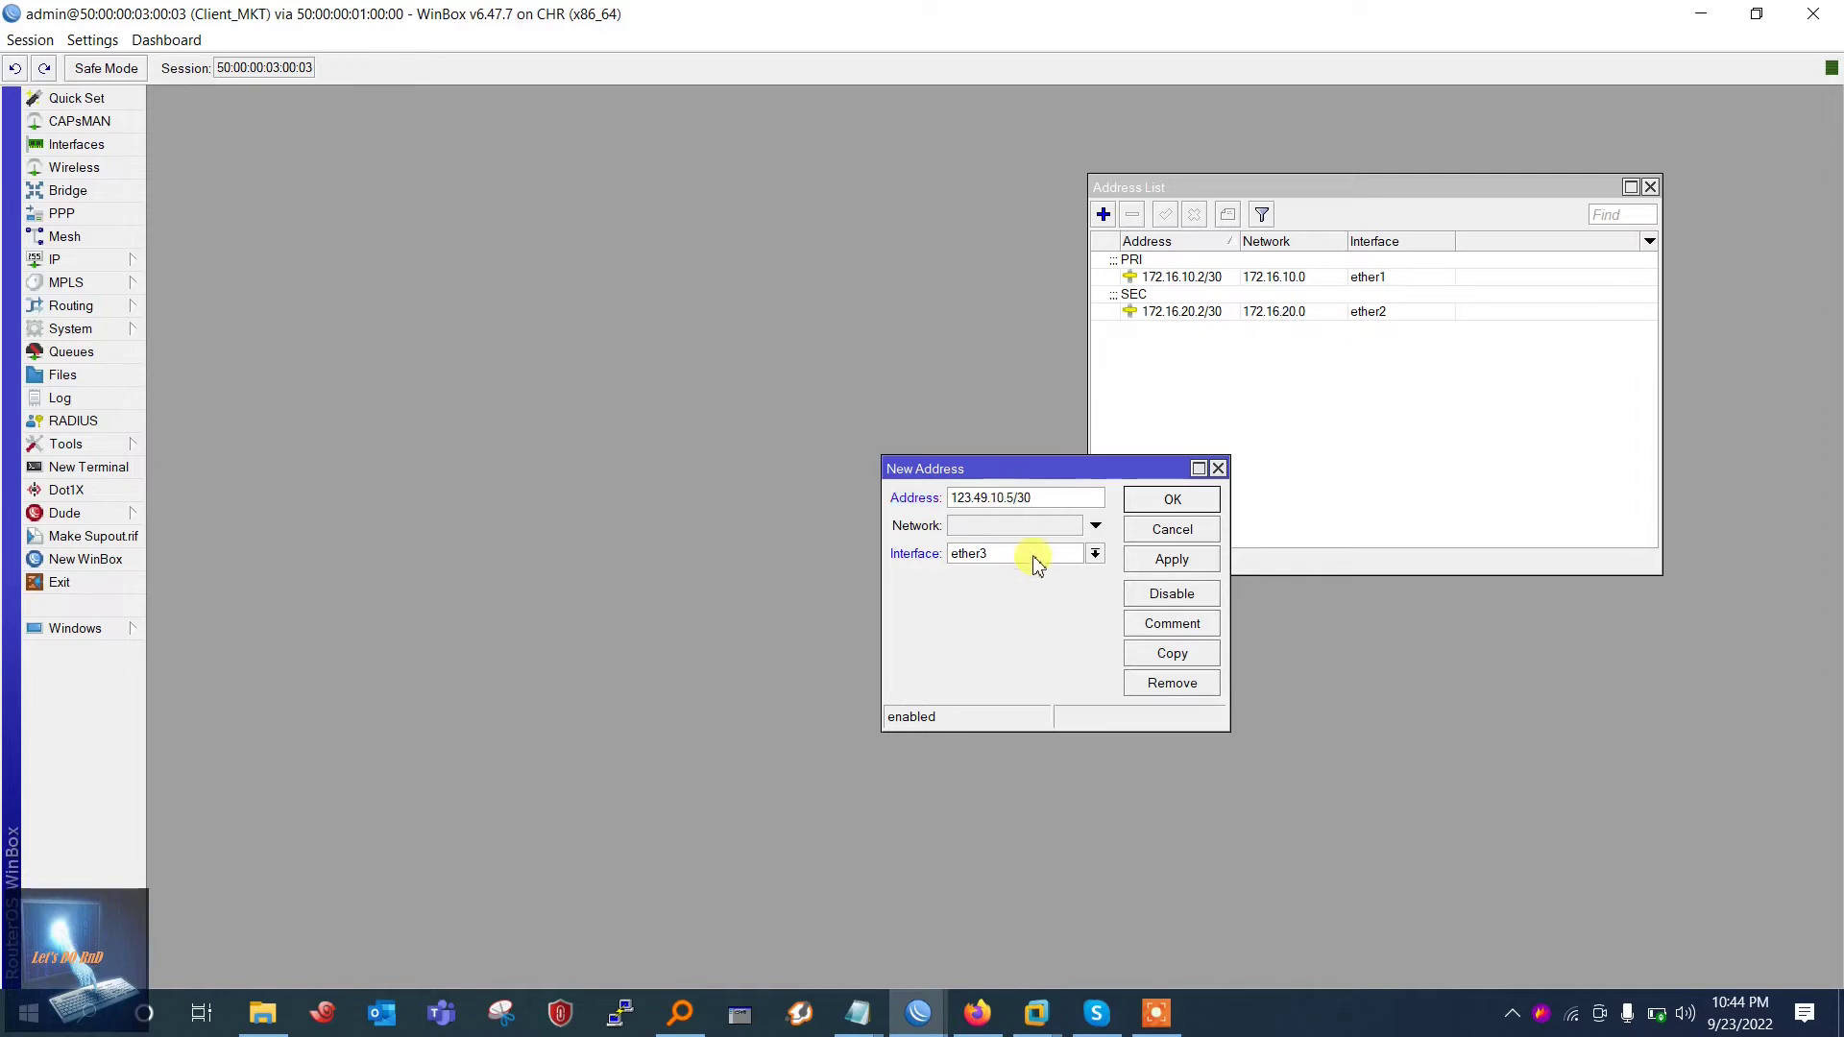
pyautogui.click(1018, 555)
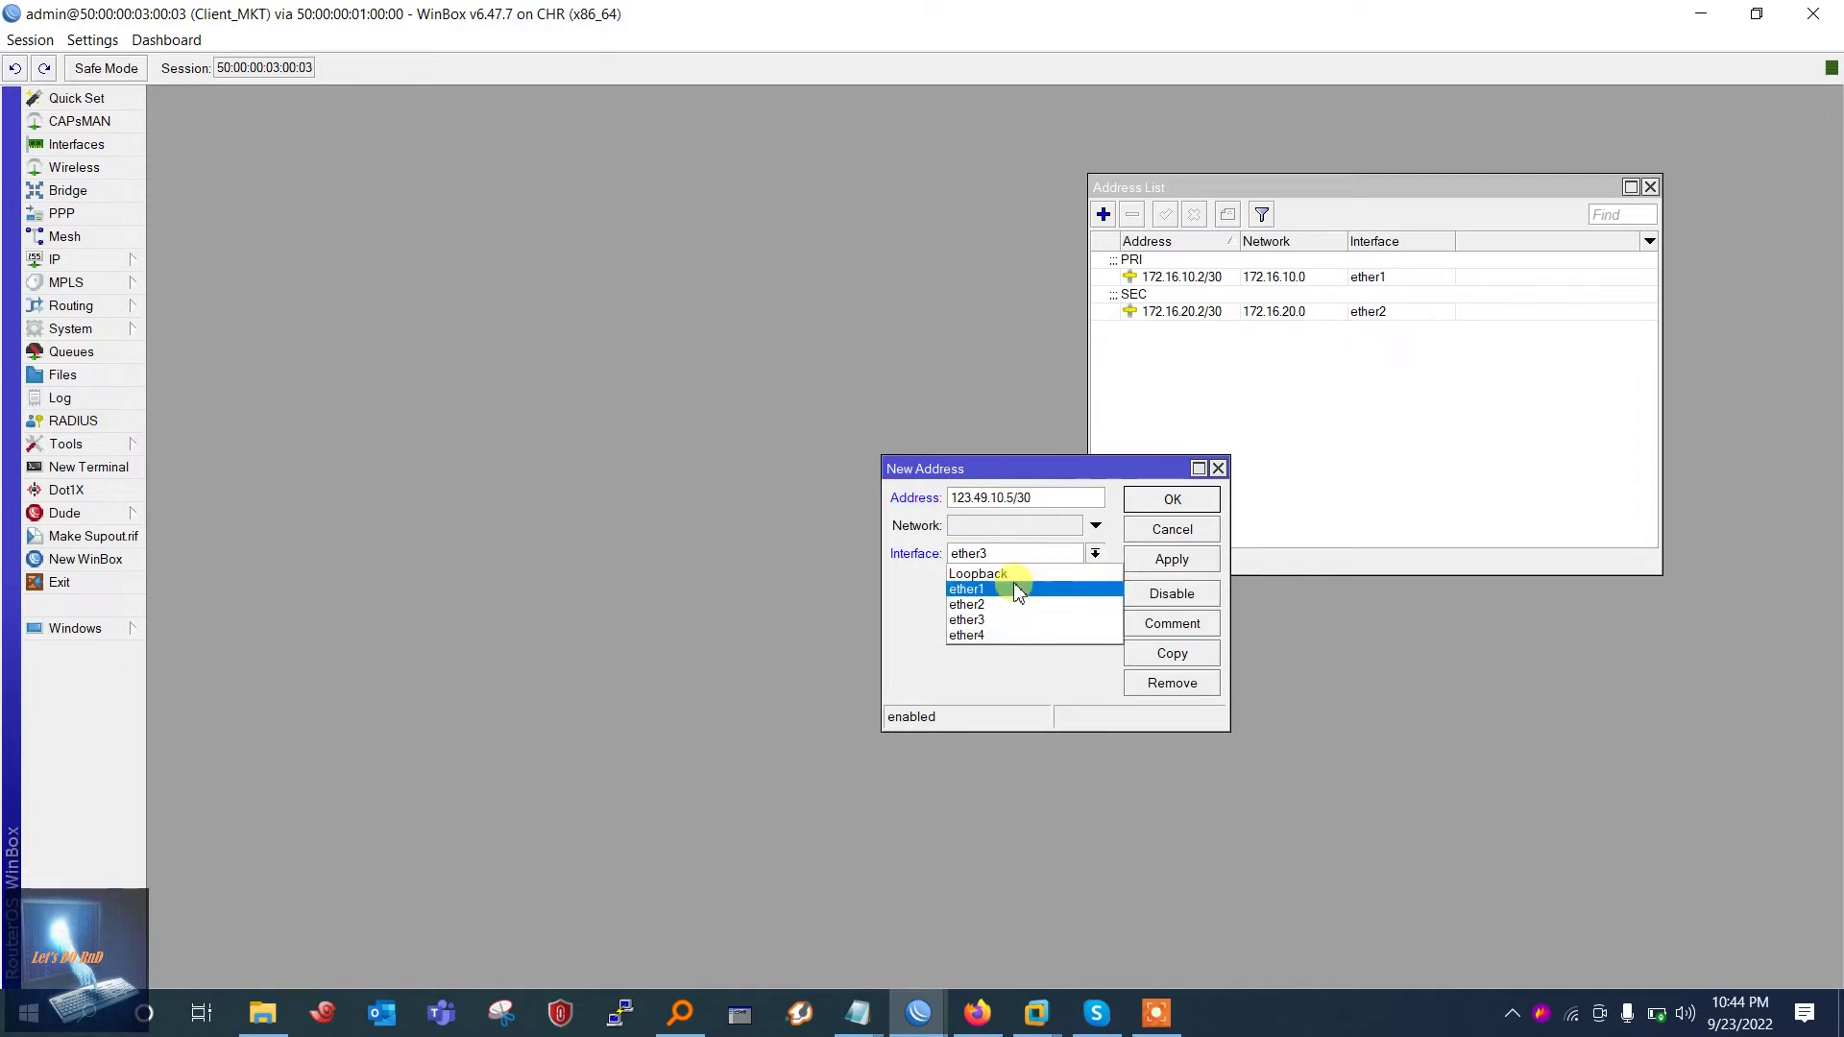
pyautogui.click(1022, 574)
pyautogui.click(1168, 560)
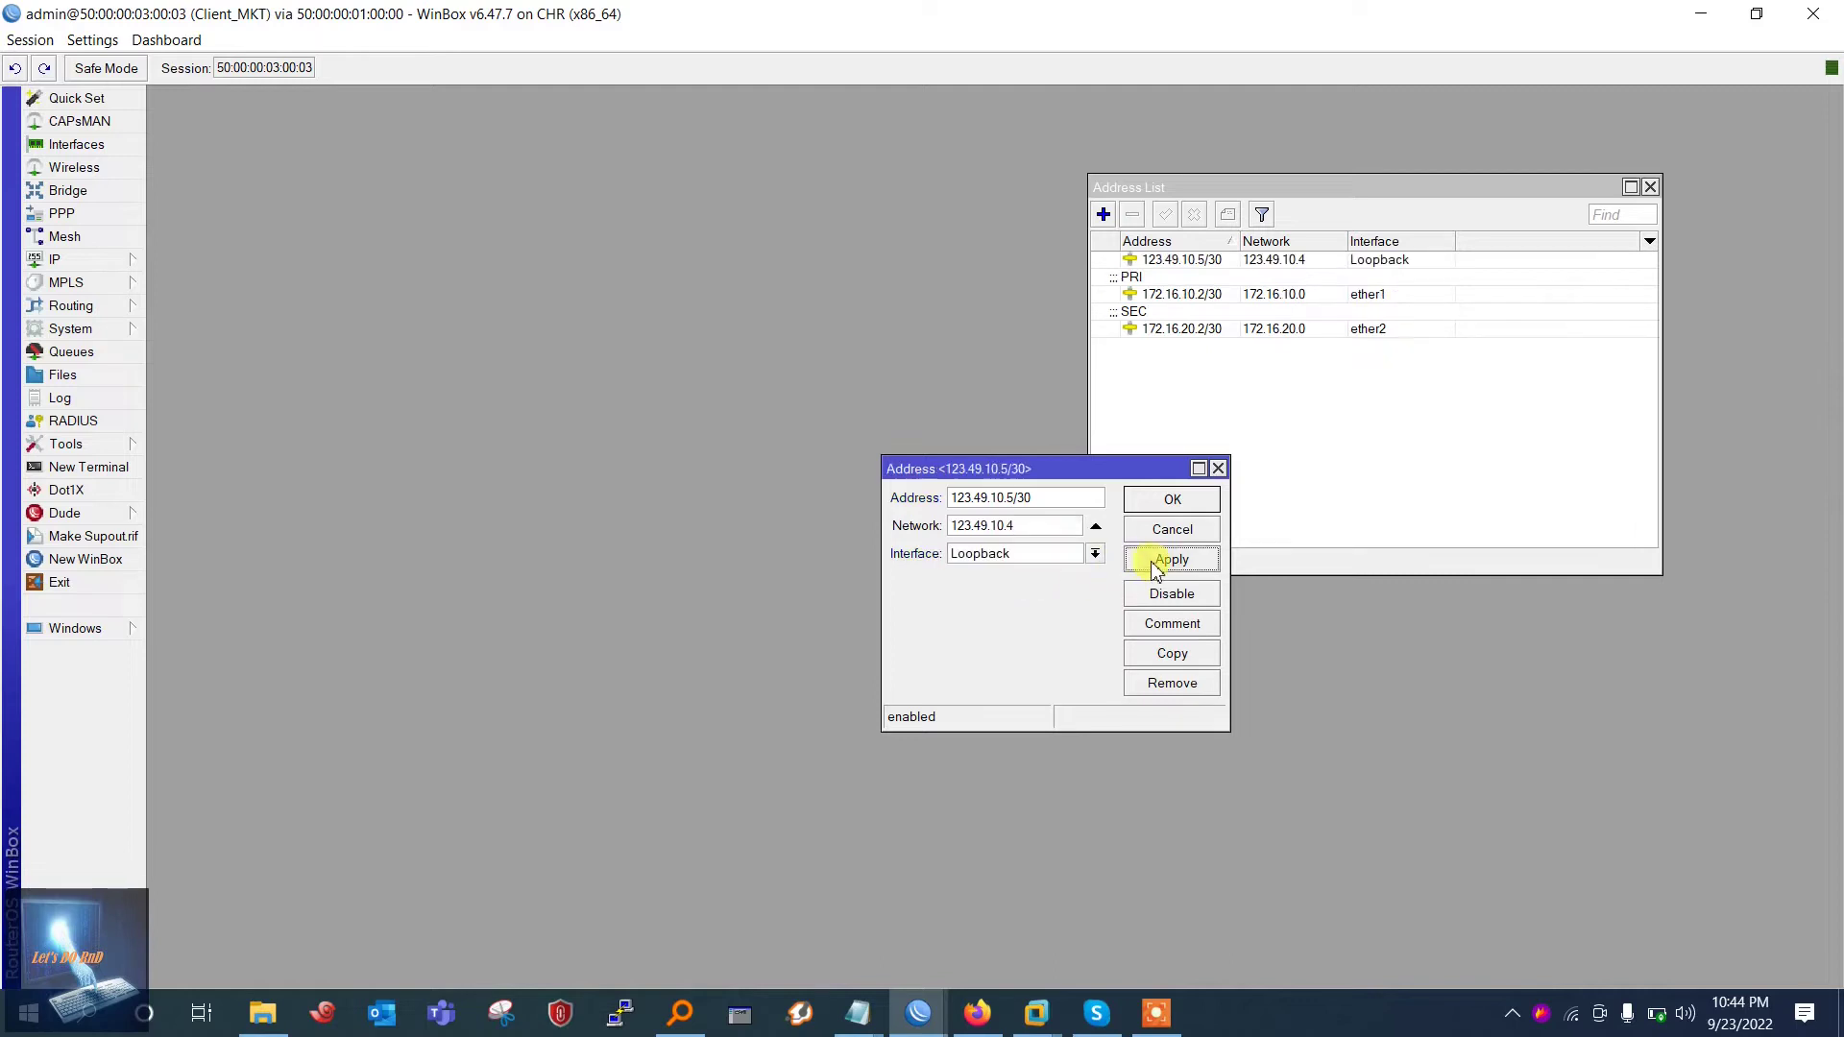
pyautogui.click(1174, 499)
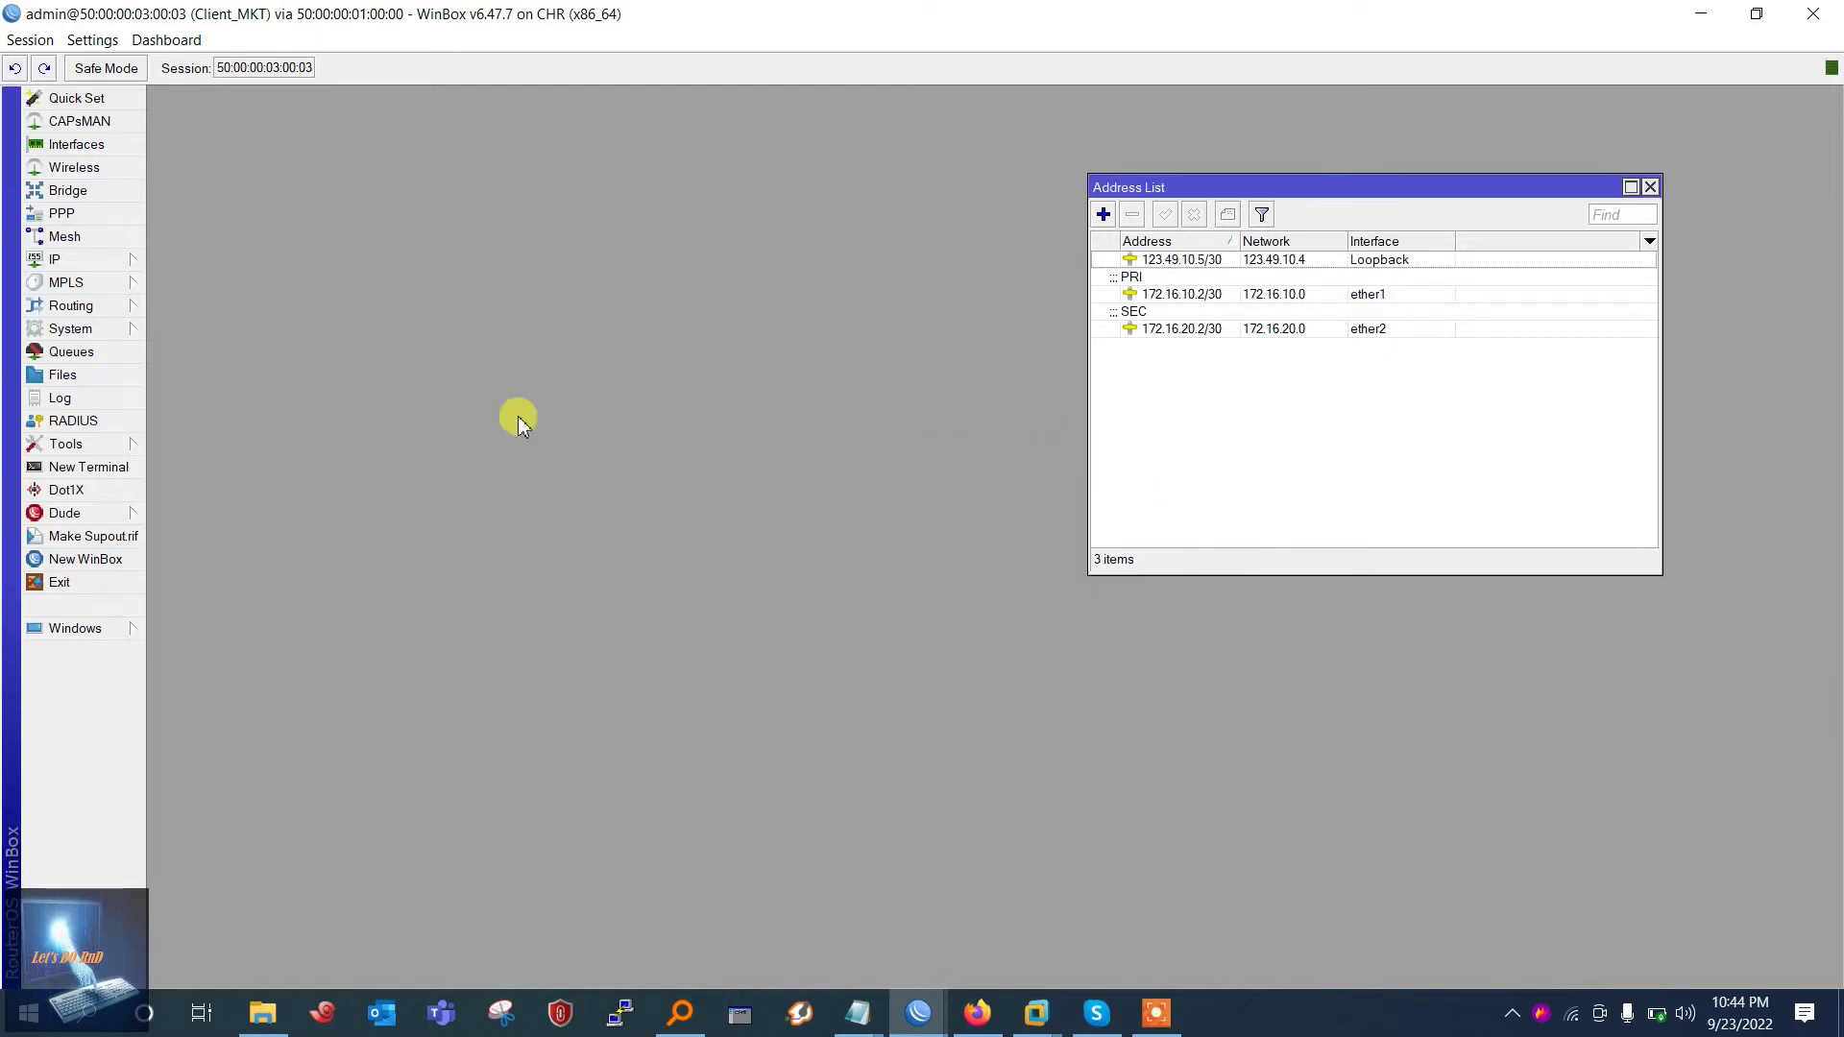
# Add a firewall NAT rule on the srcnat chain with action src-nat to address 123.49.10.5, and bring the address list forward
pyautogui.click(56, 260)
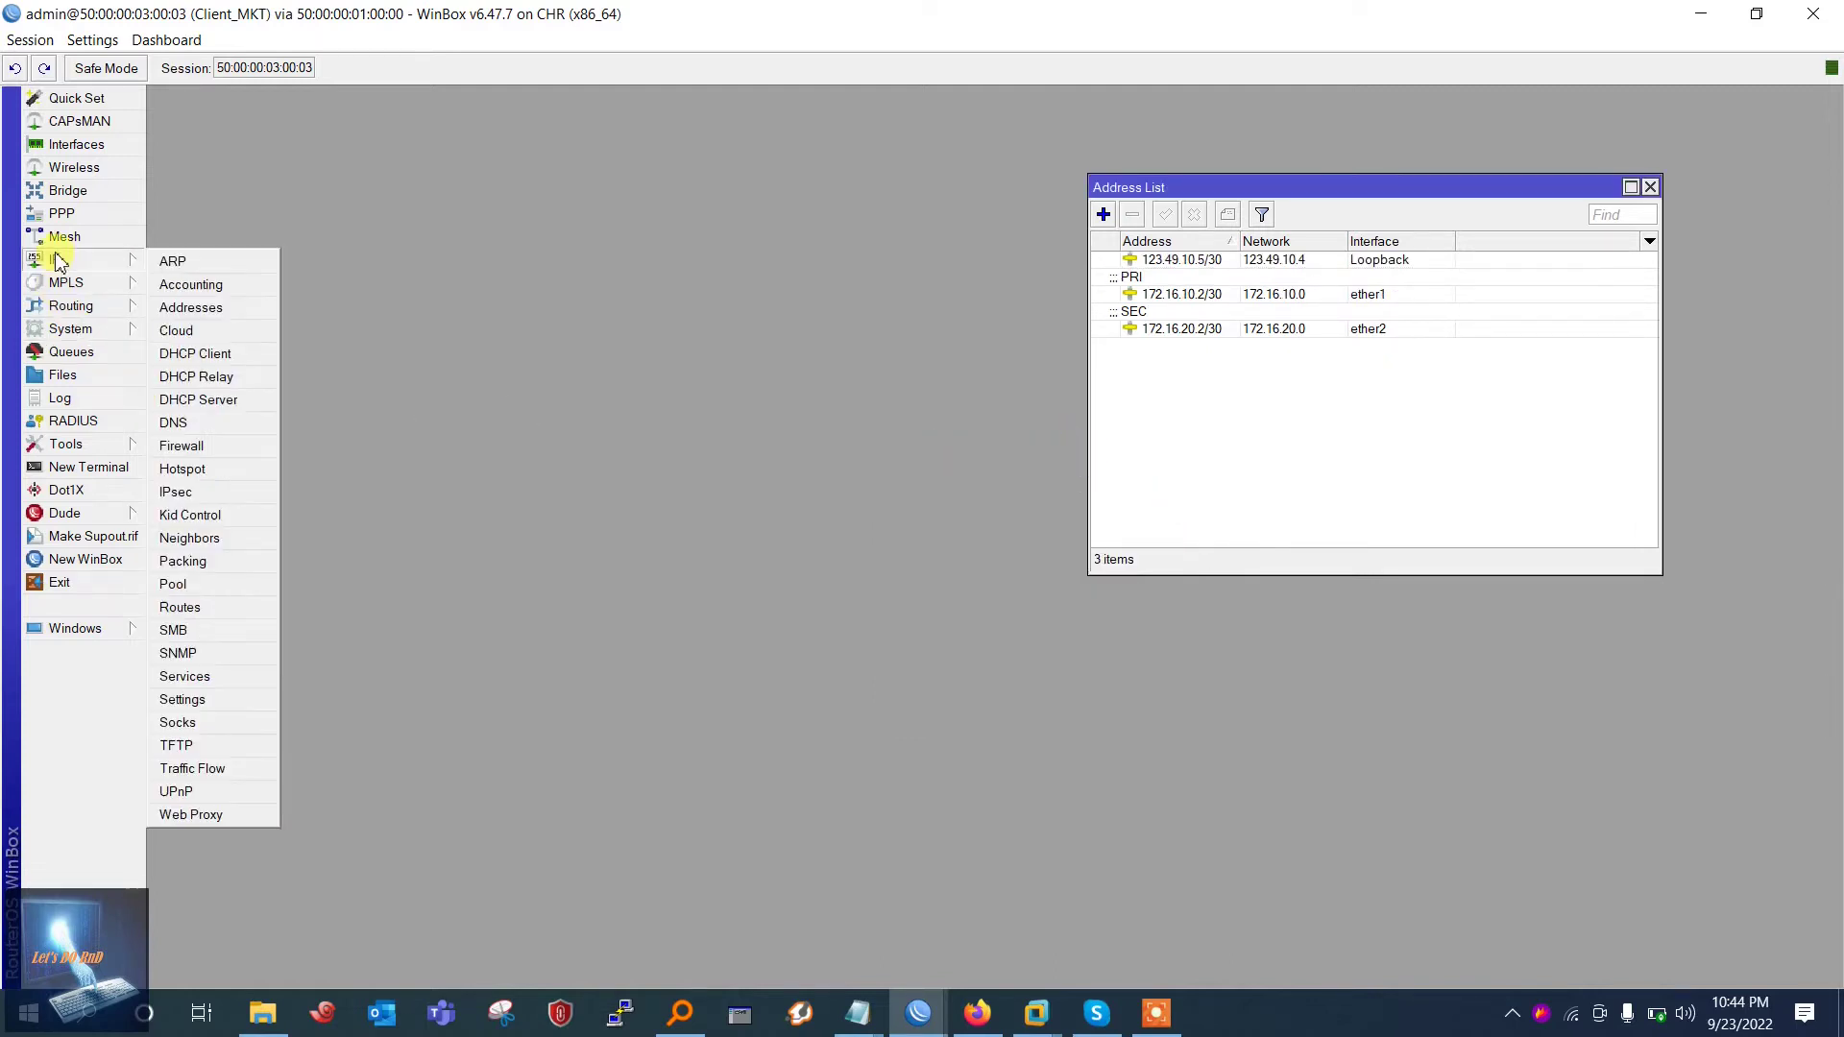
pyautogui.click(219, 448)
pyautogui.click(182, 395)
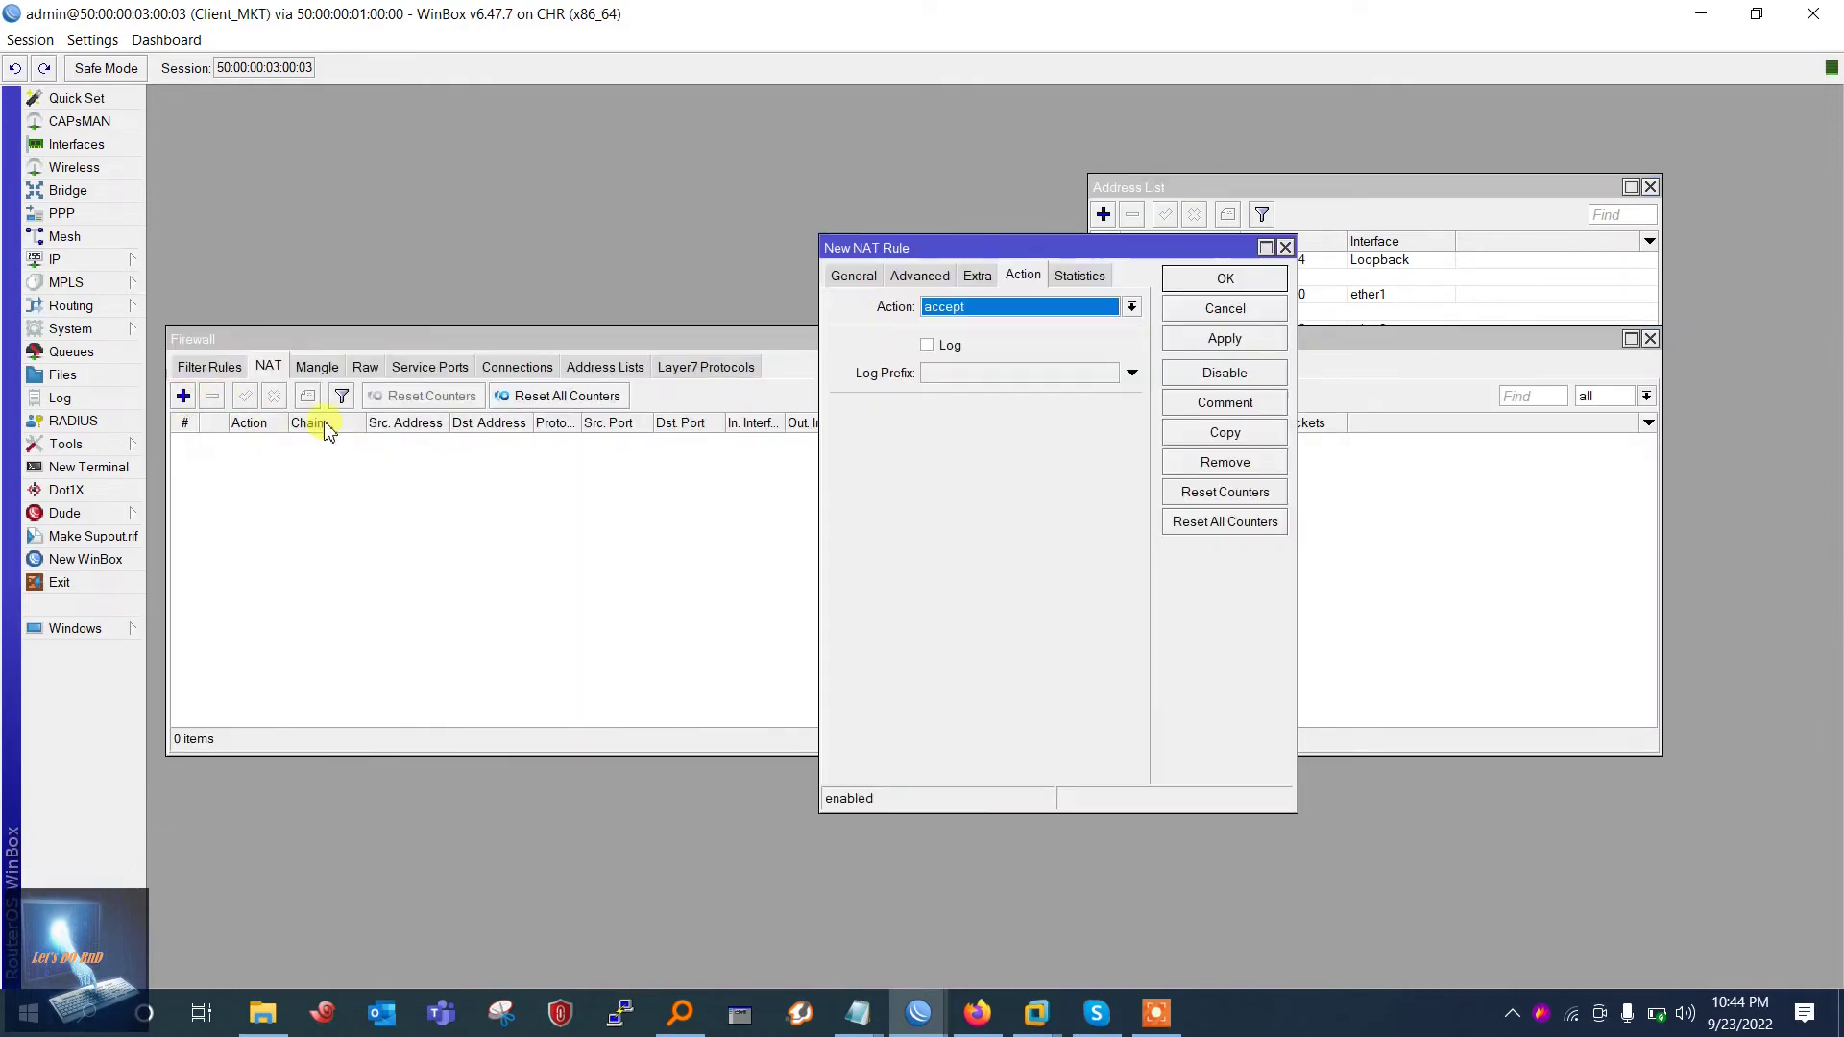
pyautogui.click(851, 276)
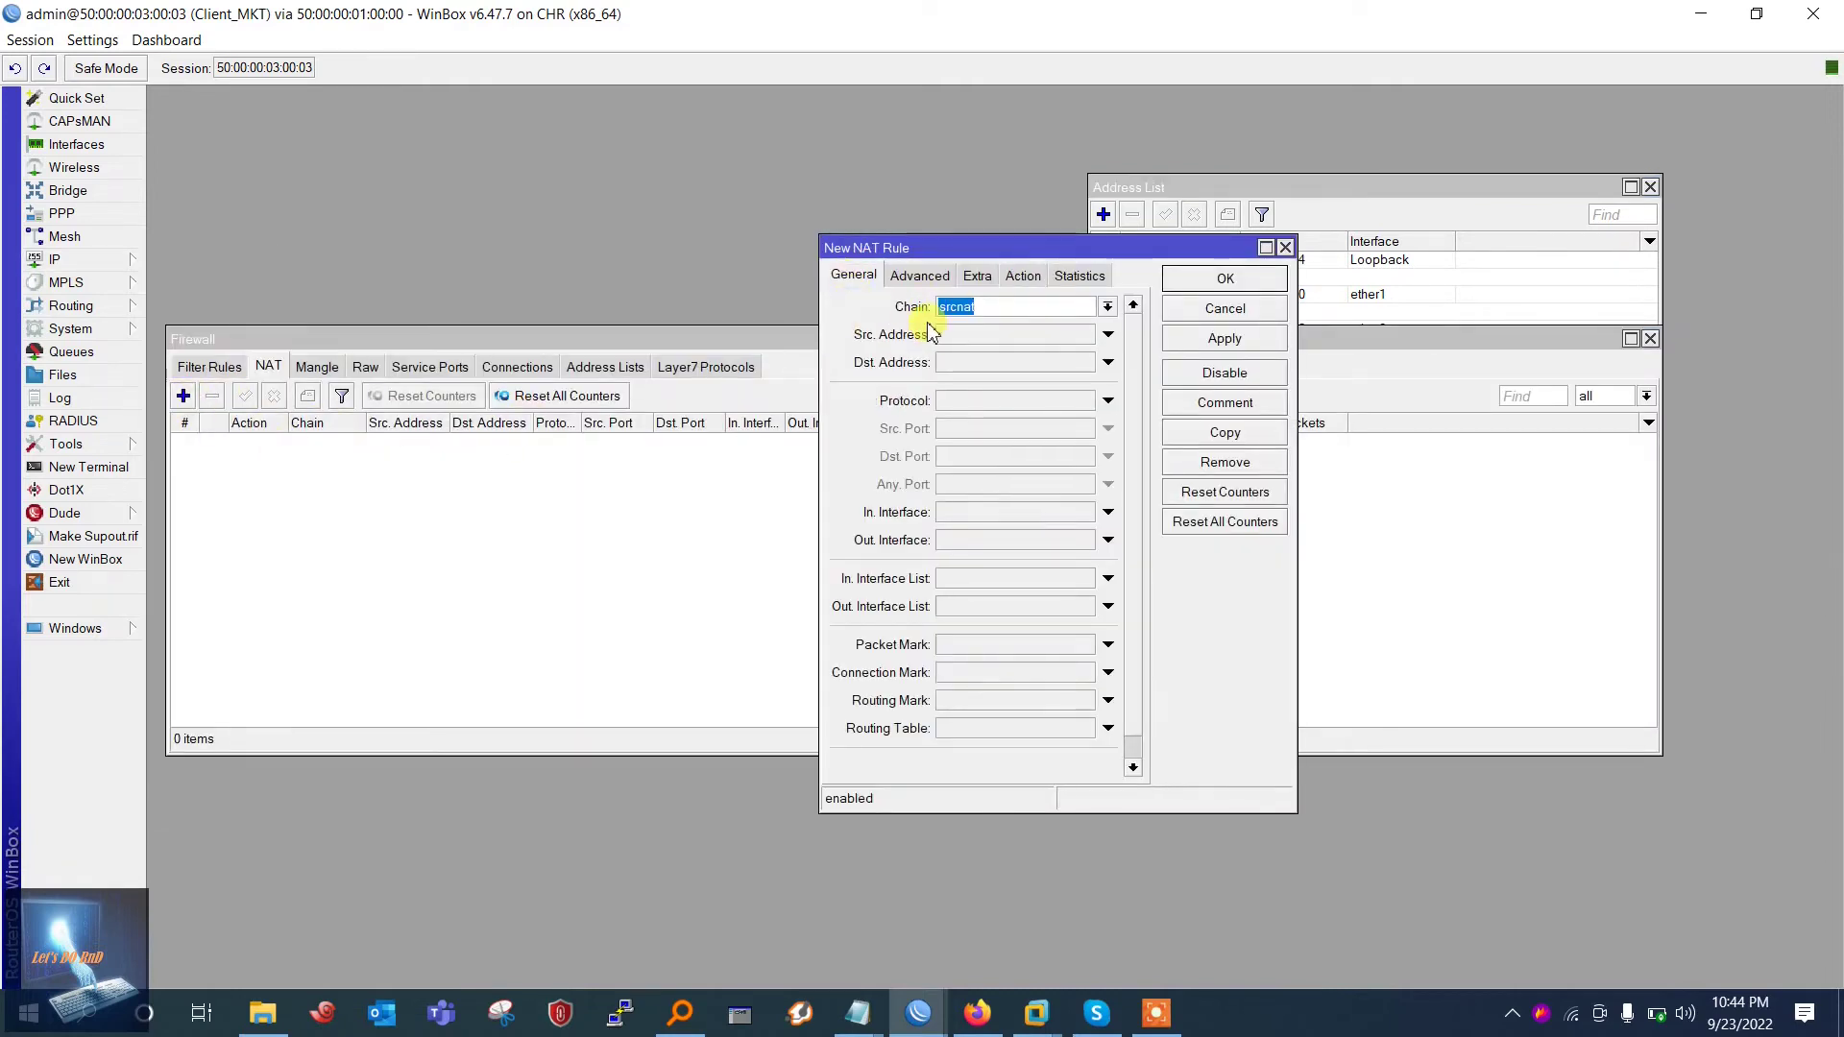
pyautogui.click(1023, 277)
pyautogui.click(971, 309)
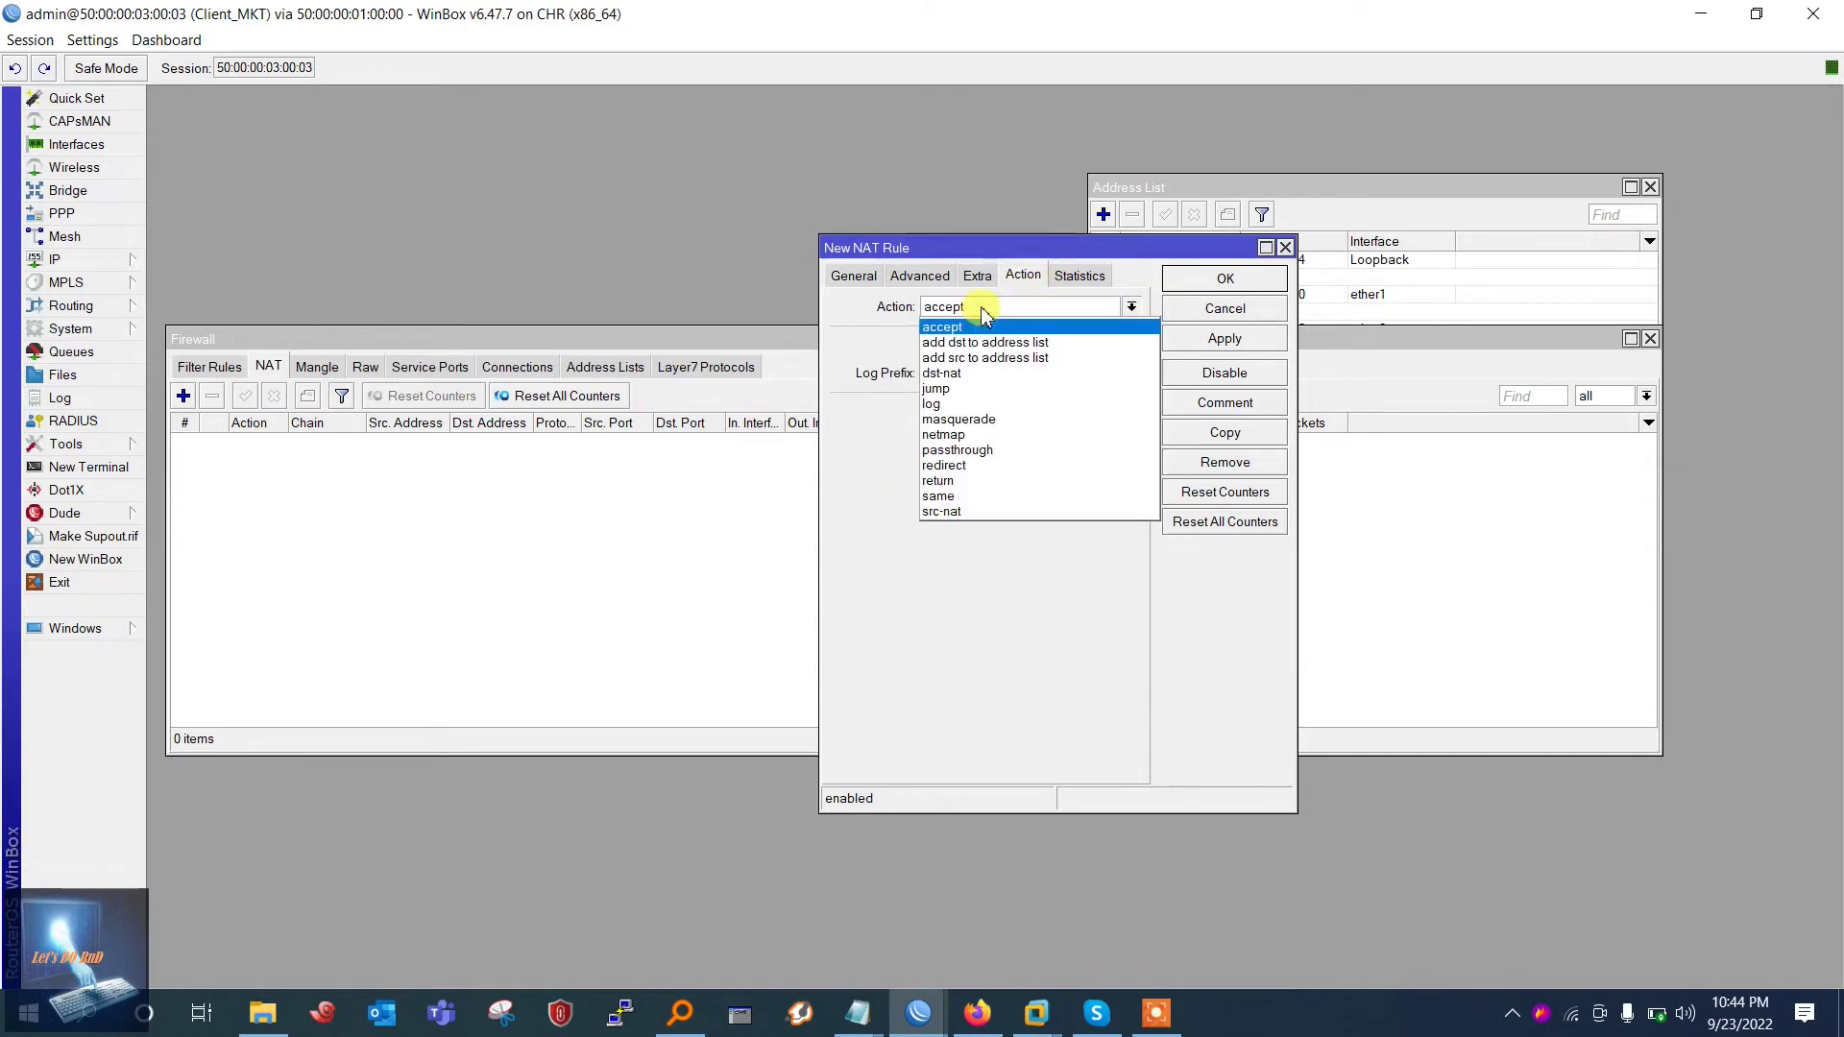
pyautogui.click(978, 509)
pyautogui.click(964, 421)
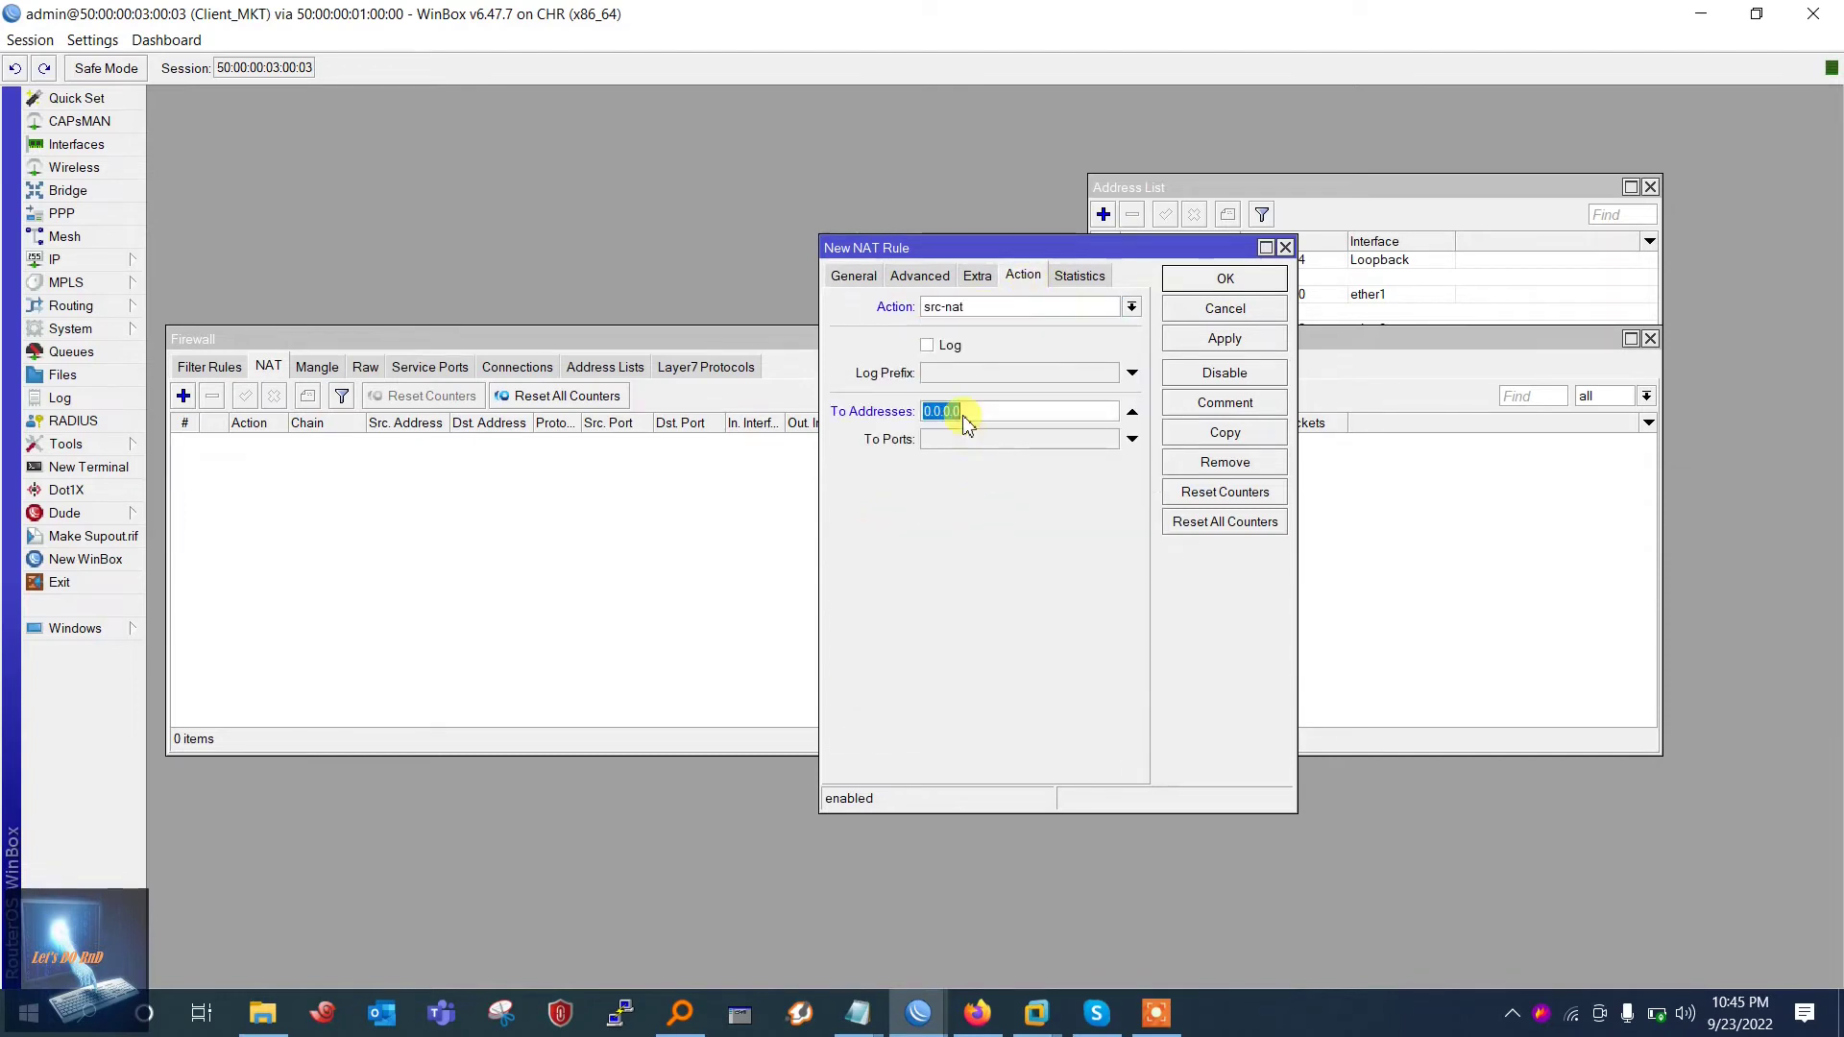
pyautogui.write('123.49.10.5')
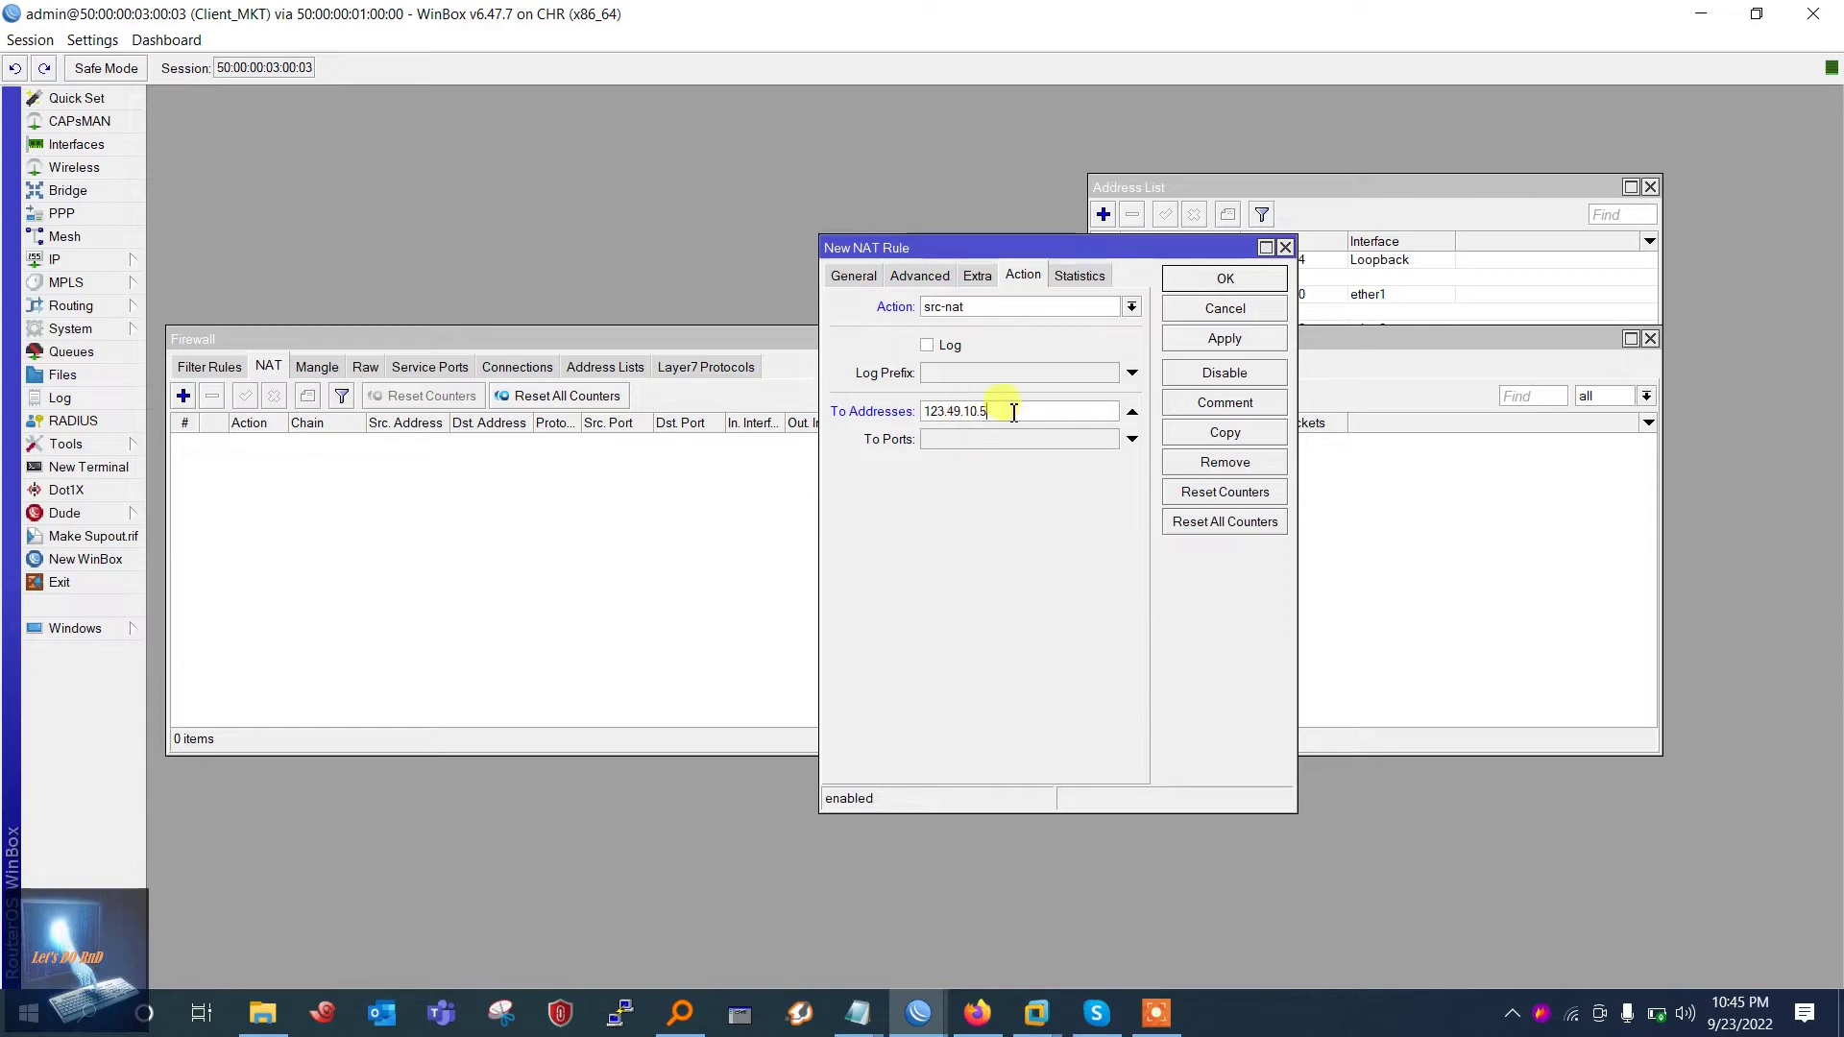
pyautogui.click(1224, 338)
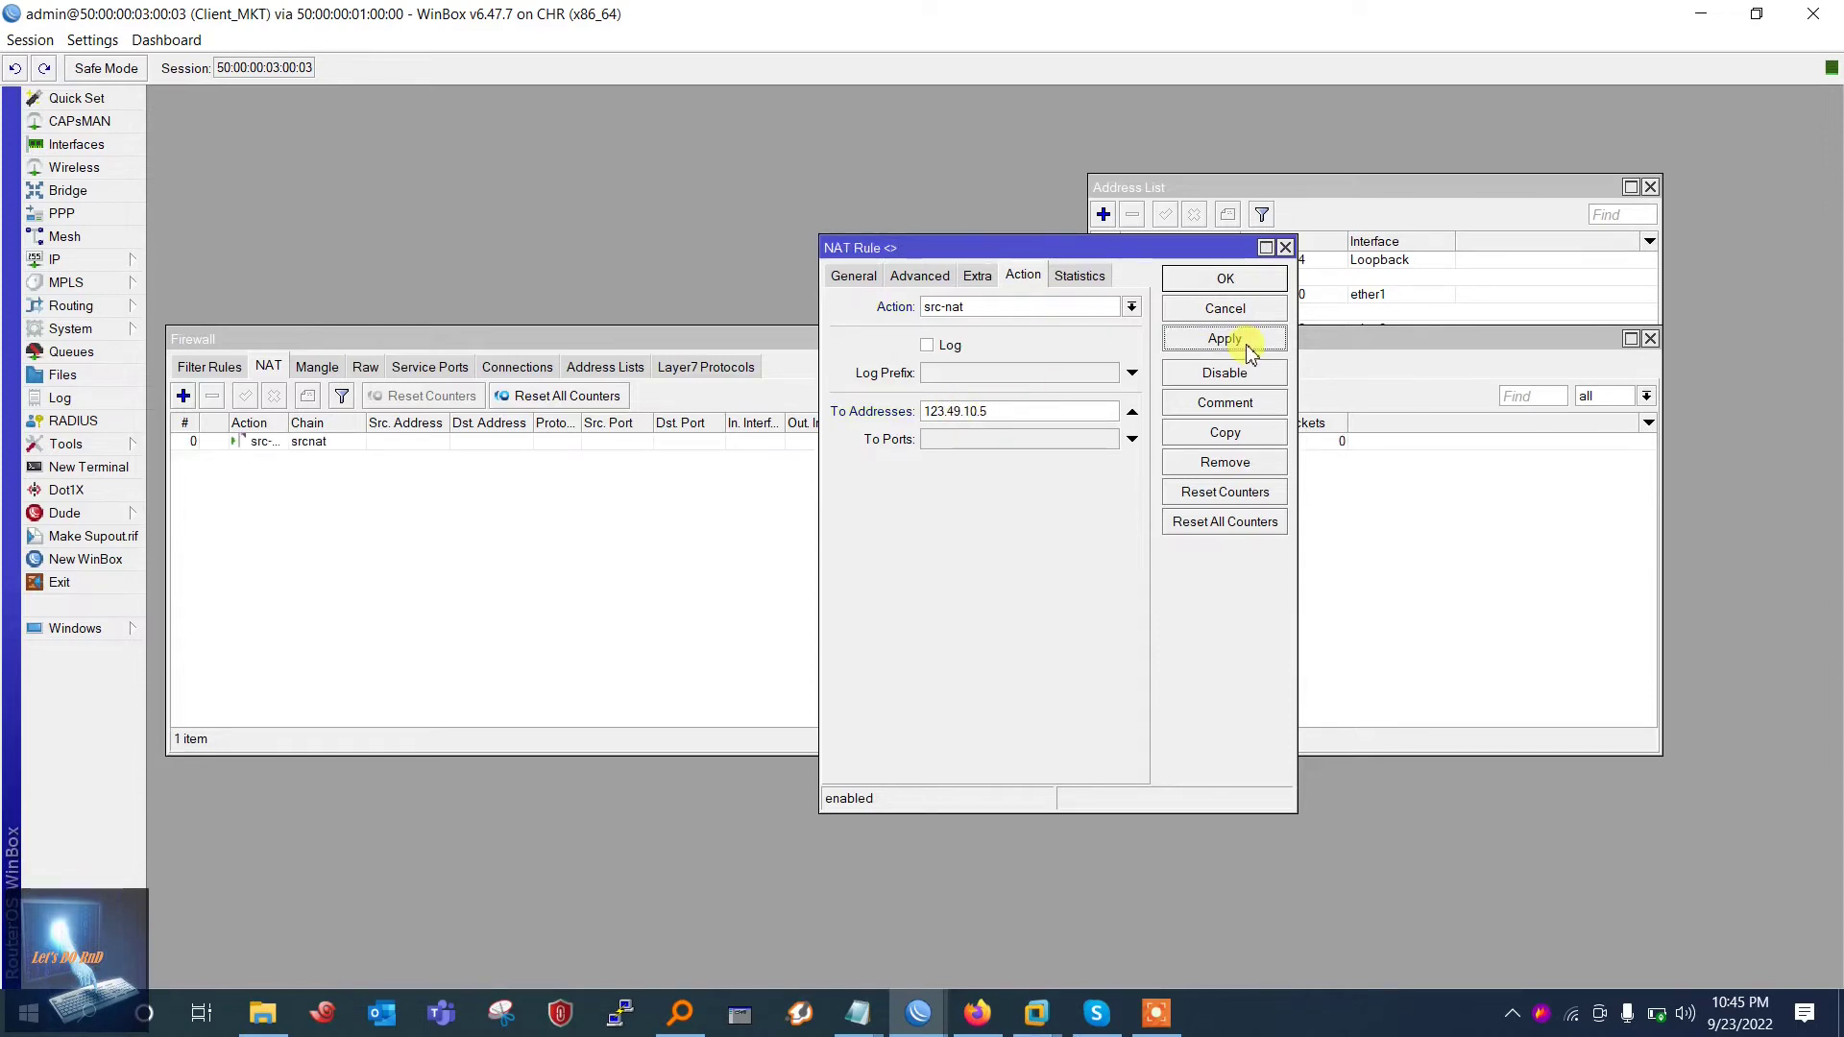
pyautogui.click(1226, 279)
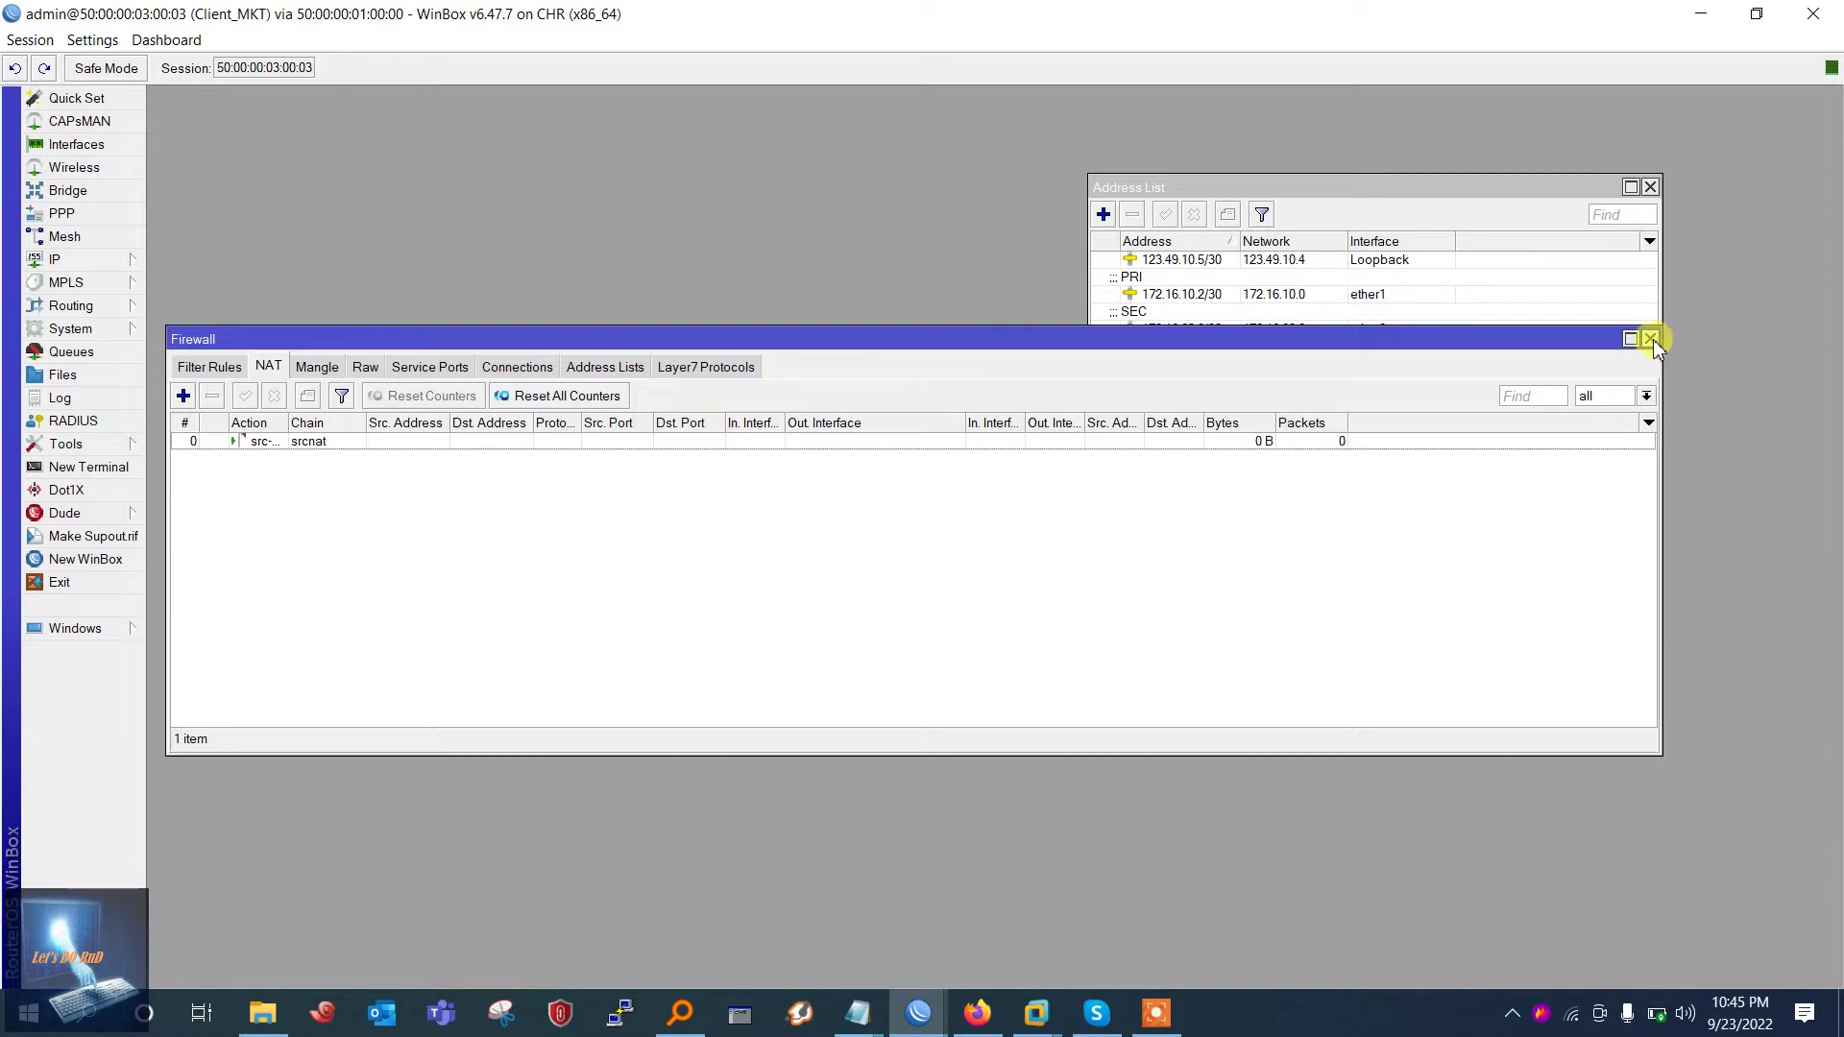
pyautogui.moveTo(1356, 197); pyautogui.dragTo(1213, 159)
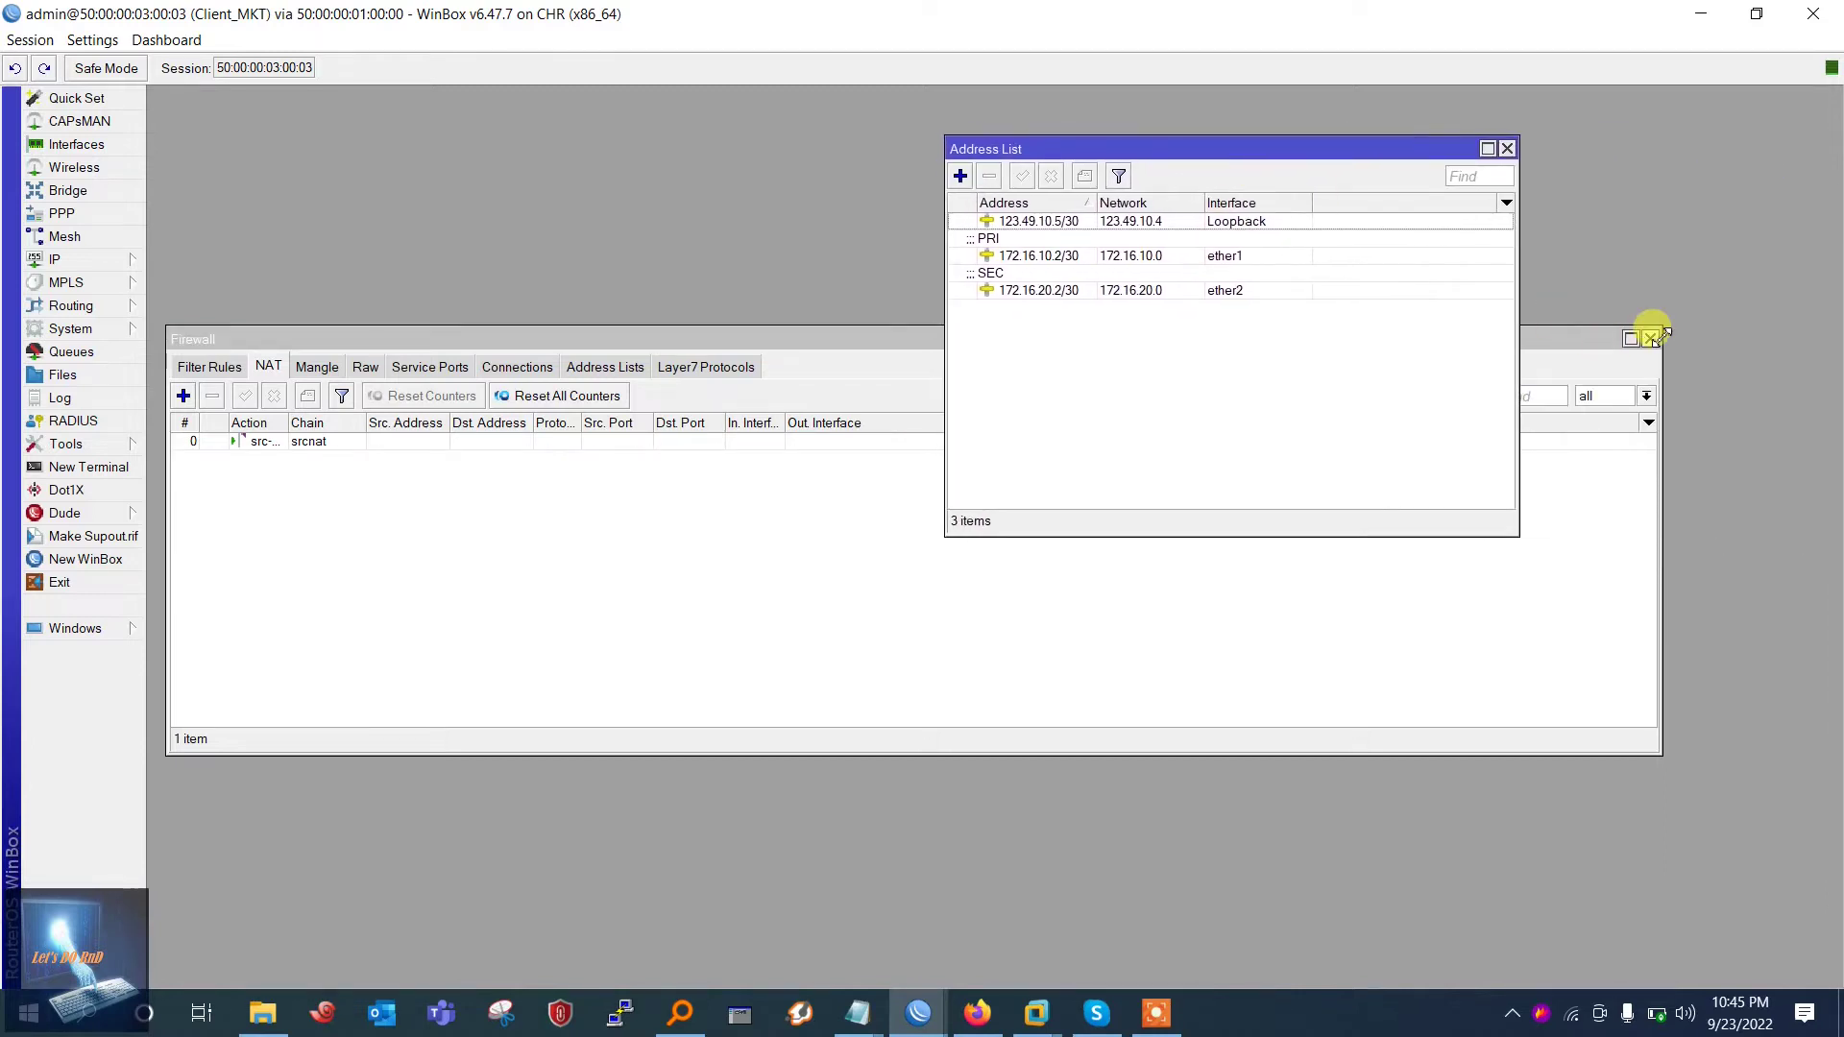
pyautogui.moveTo(1338, 148); pyautogui.dragTo(1360, 147)
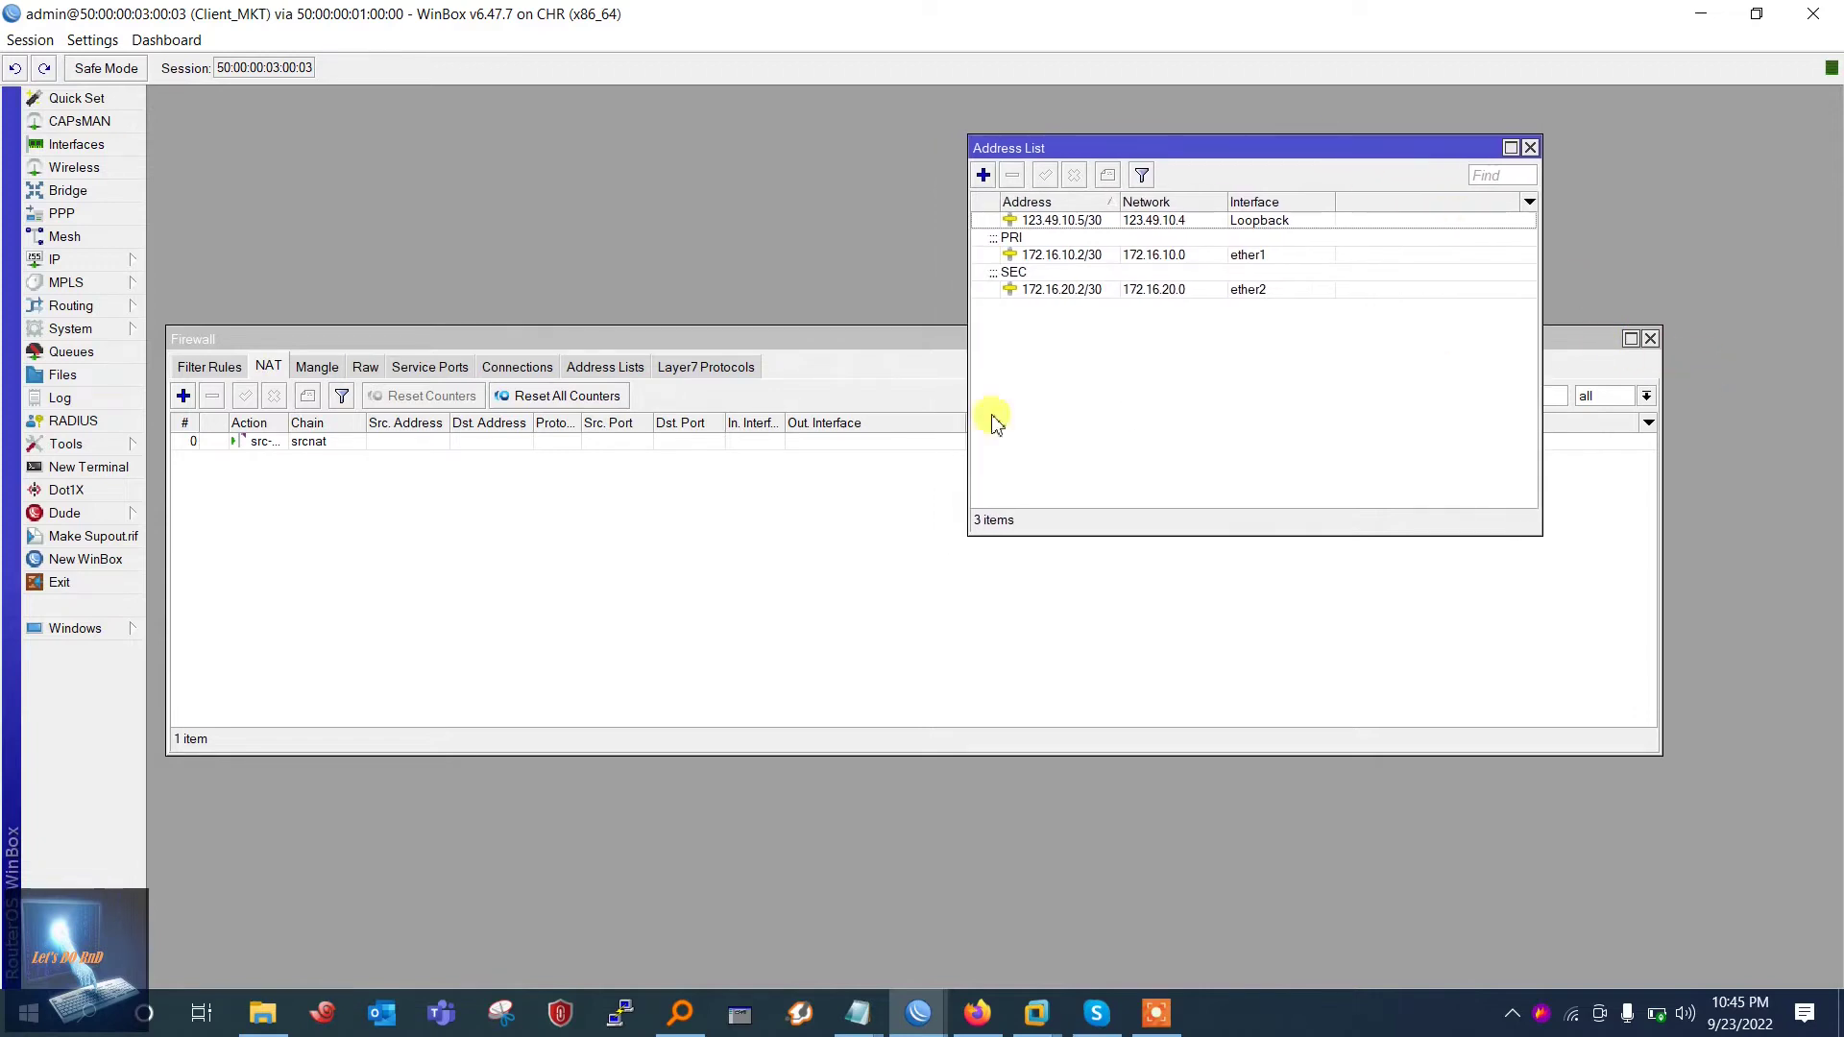
# Start a new route filter on chain PRIMARY_IN matching prefix 0.0.0.0/0
pyautogui.click(69, 309)
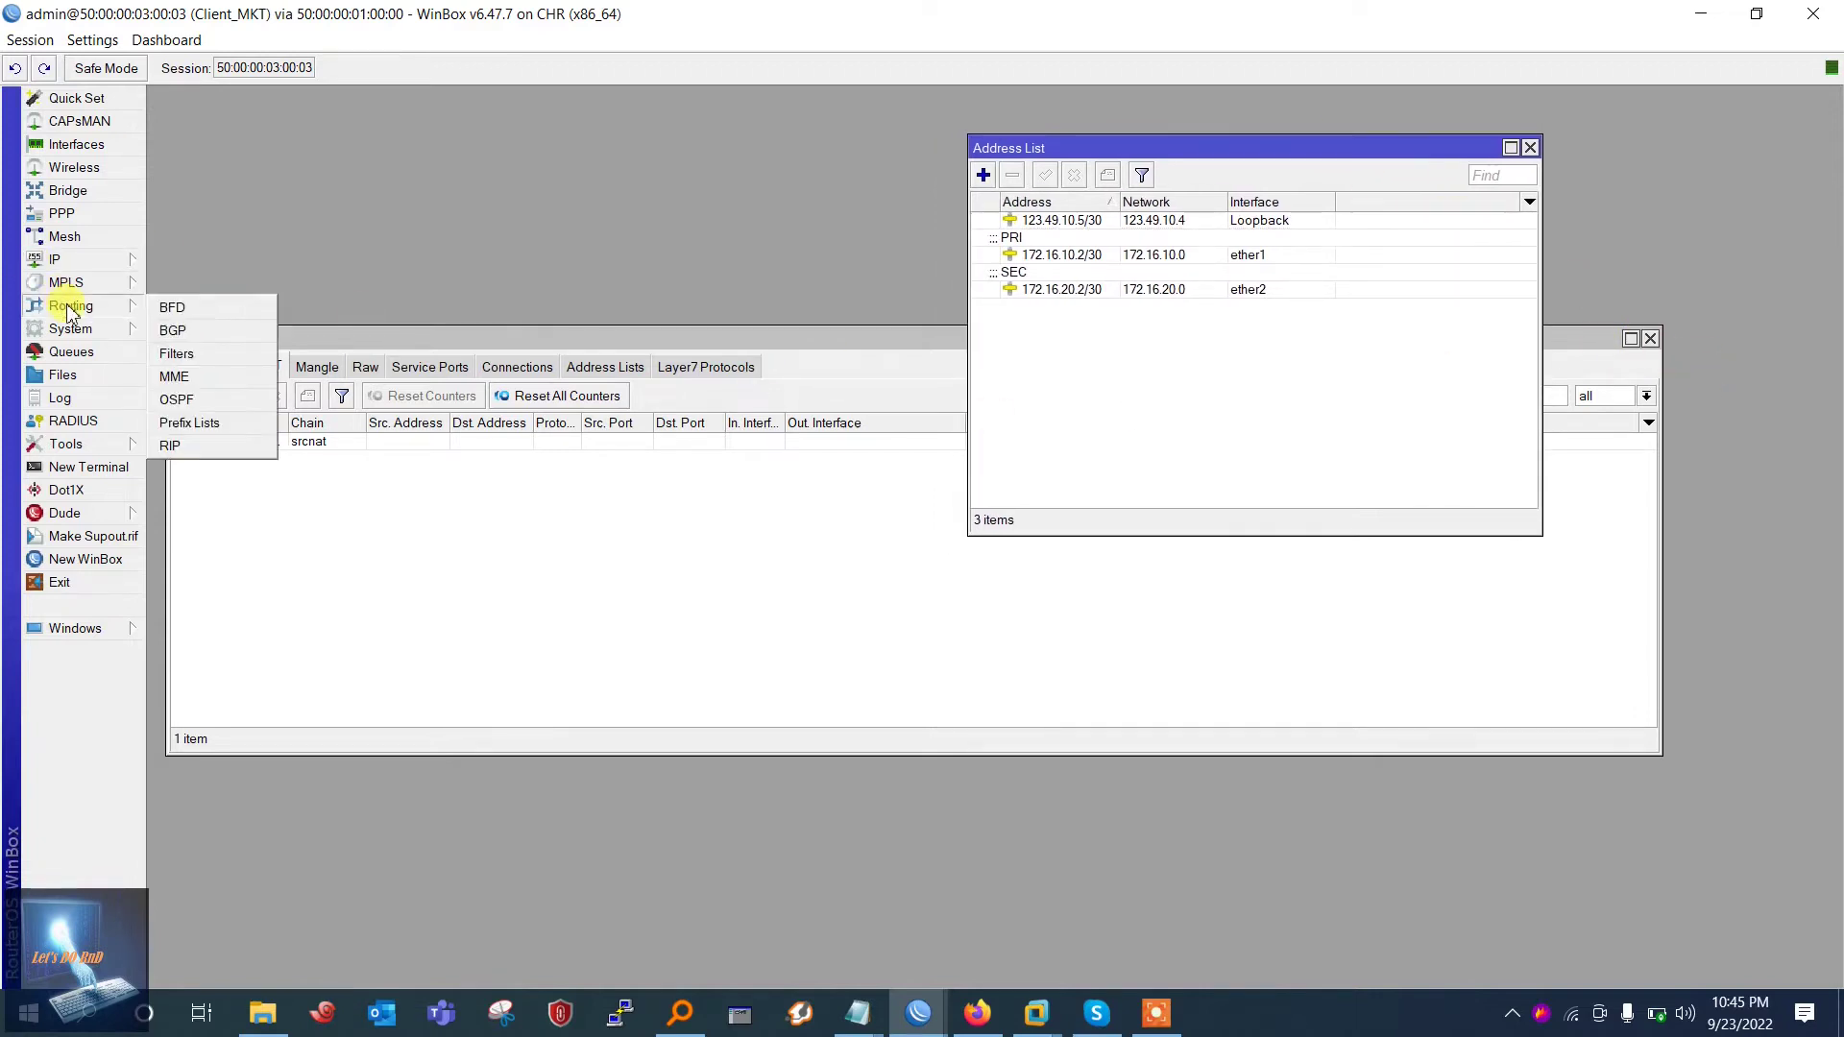
pyautogui.click(215, 356)
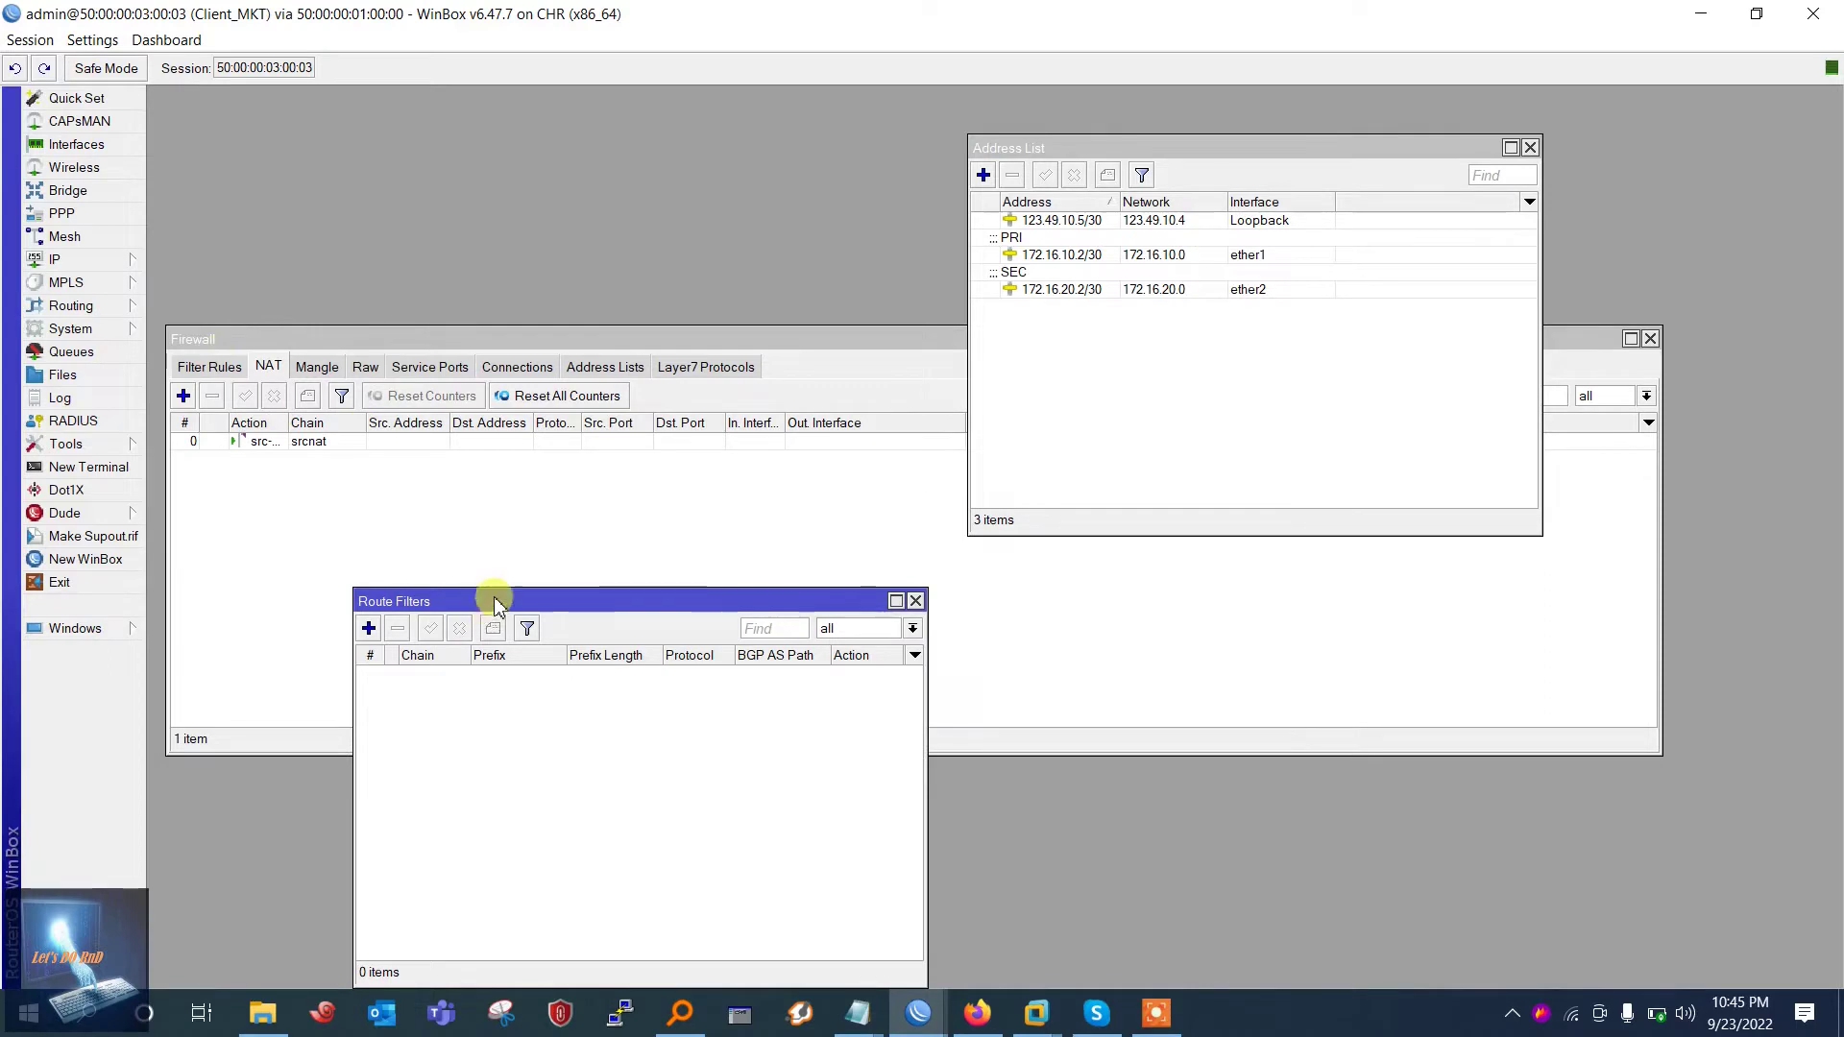
pyautogui.moveTo(496, 600); pyautogui.dragTo(574, 381)
pyautogui.click(447, 409)
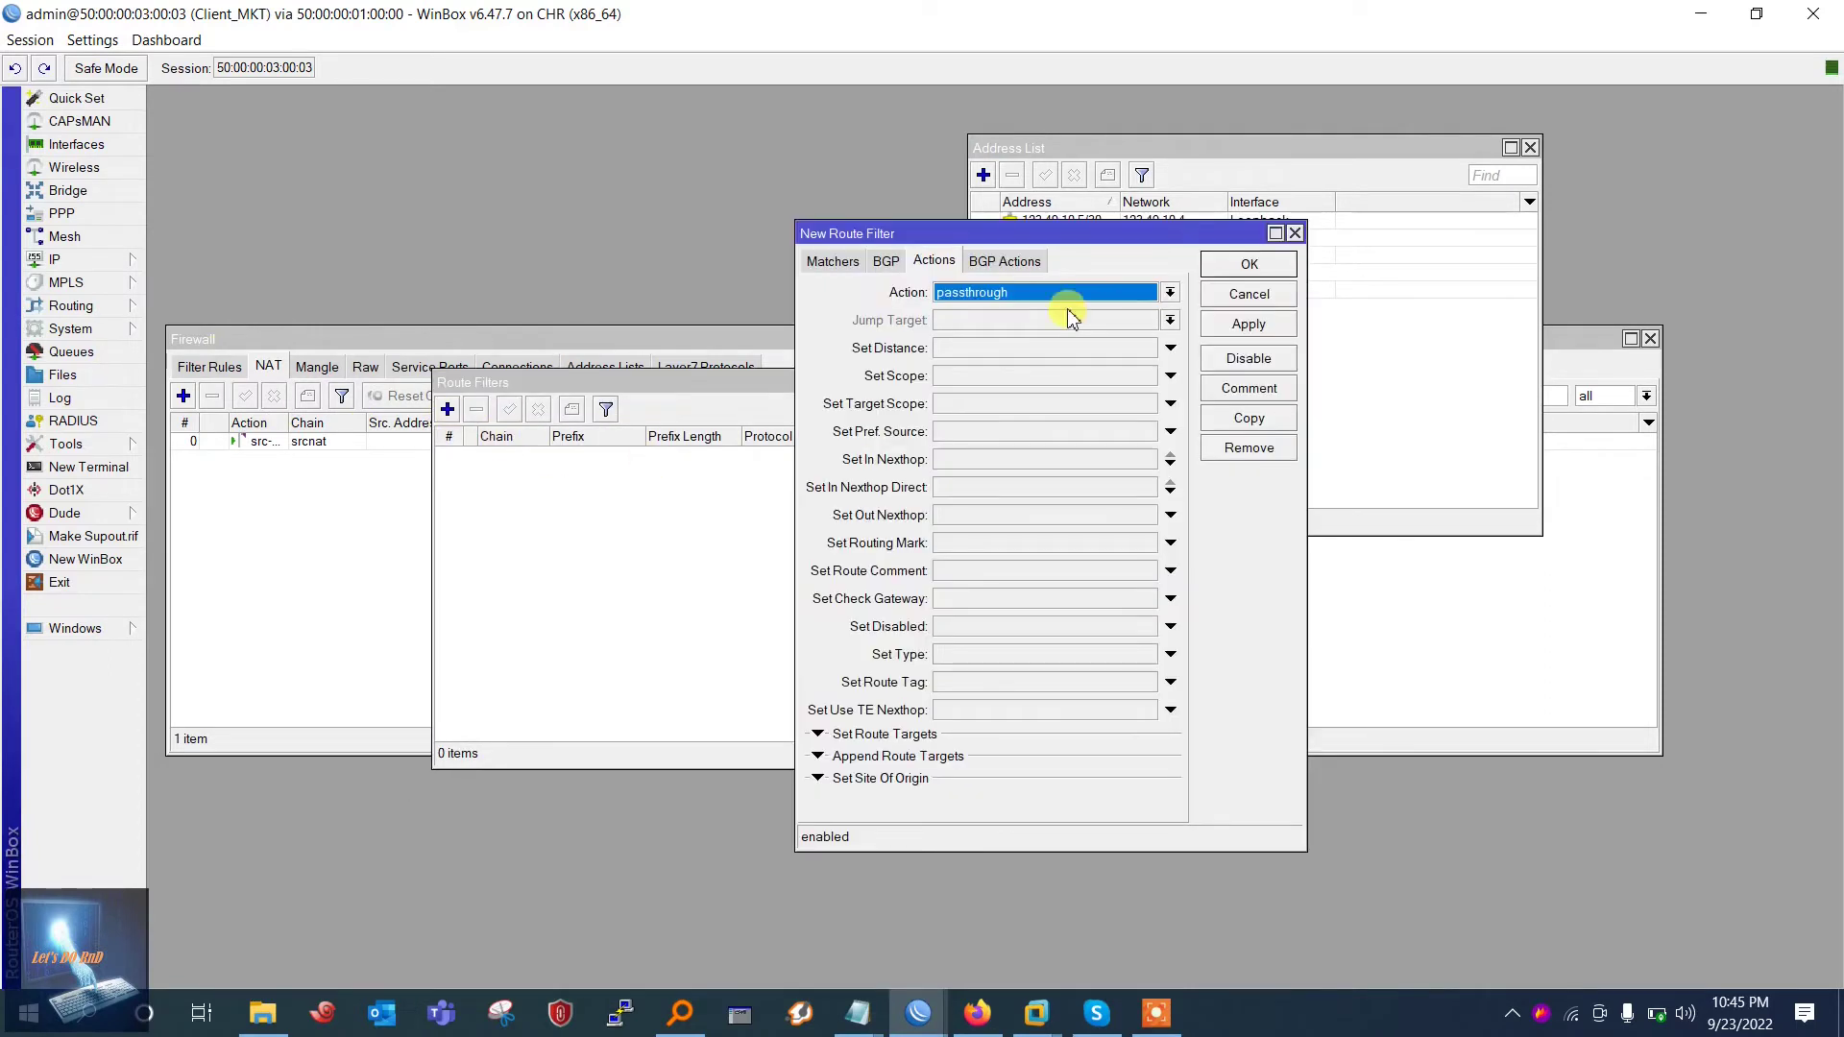
pyautogui.click(834, 261)
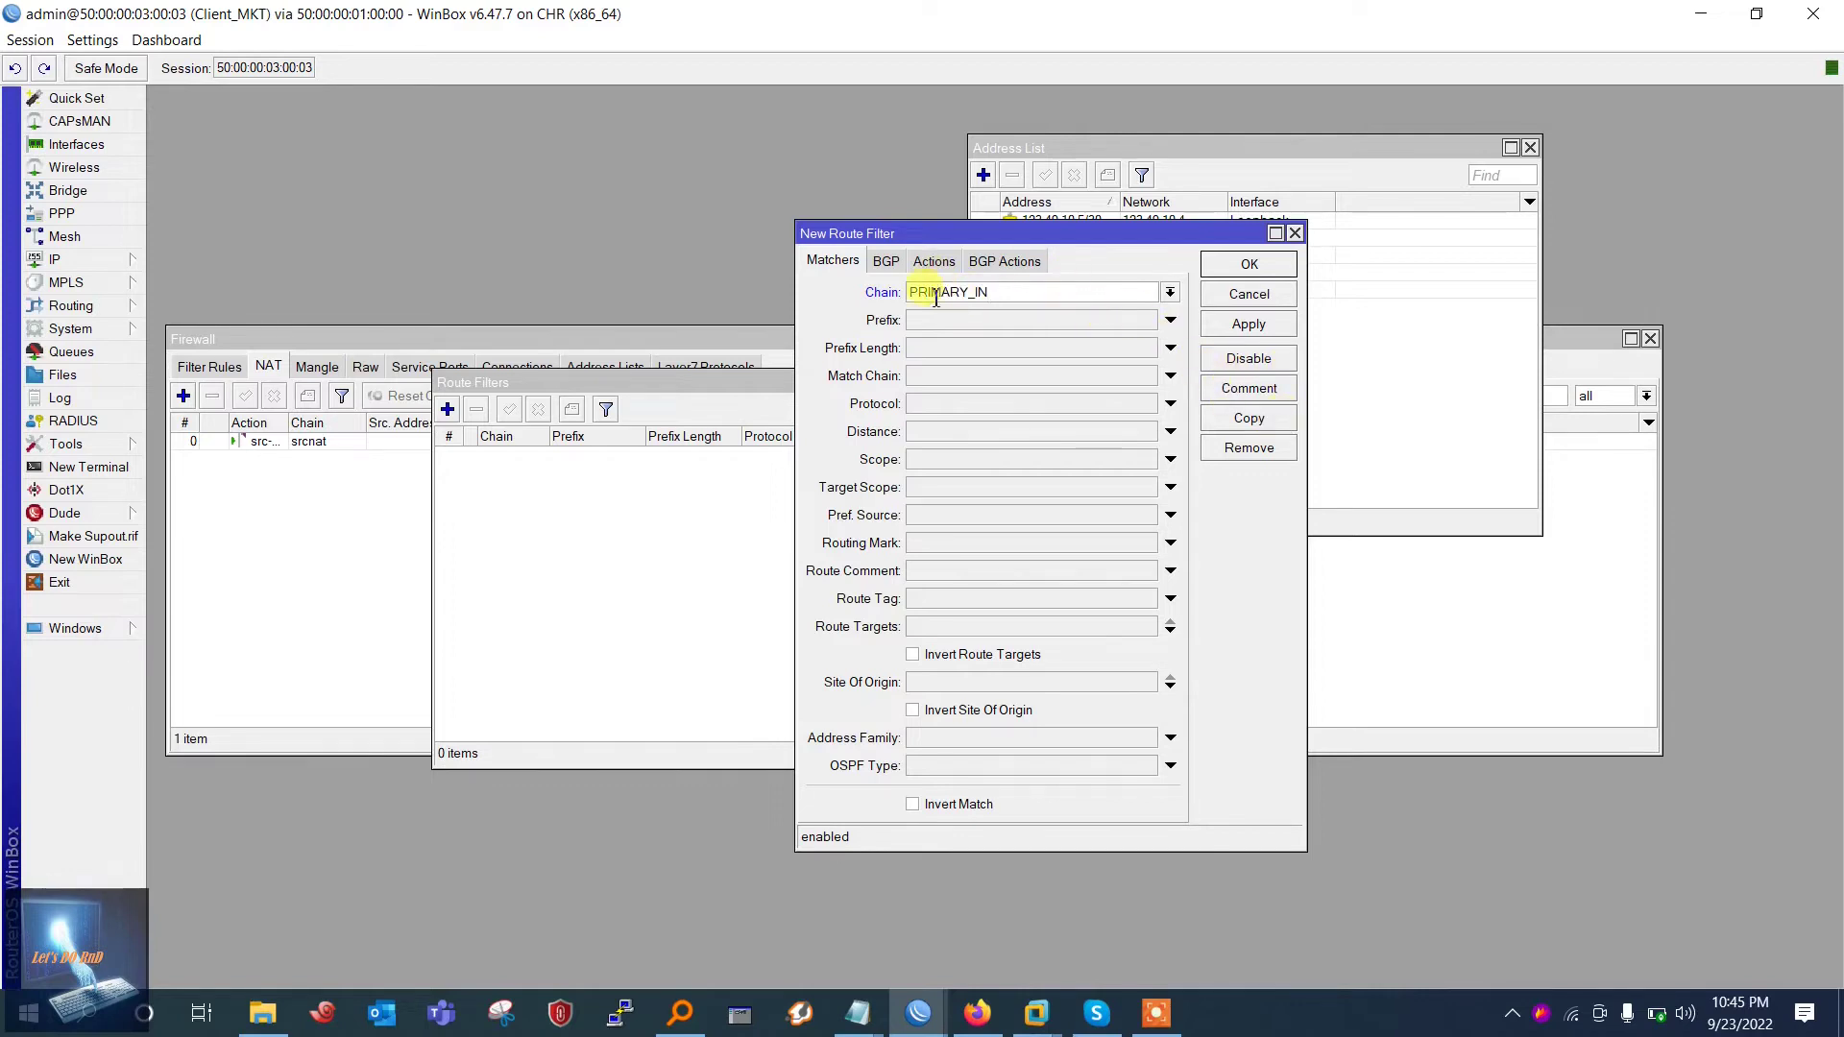
pyautogui.click(937, 322)
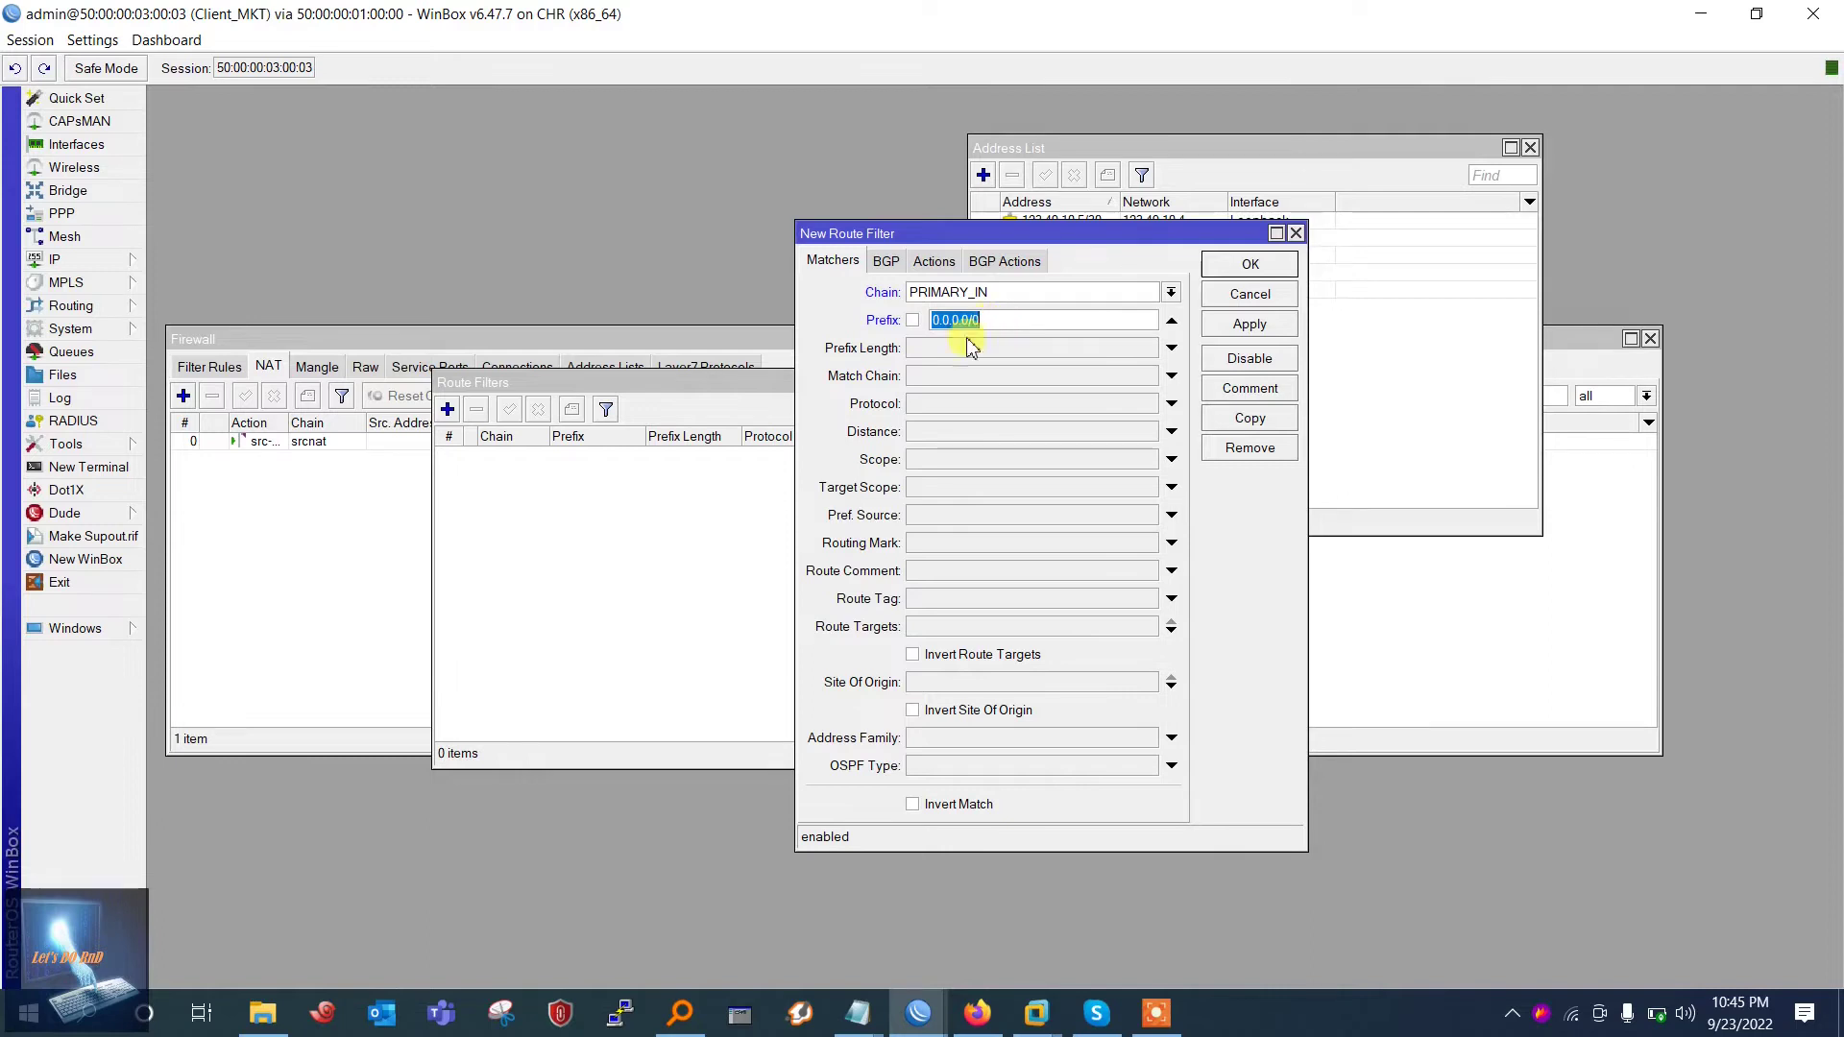
pyautogui.click(1019, 323)
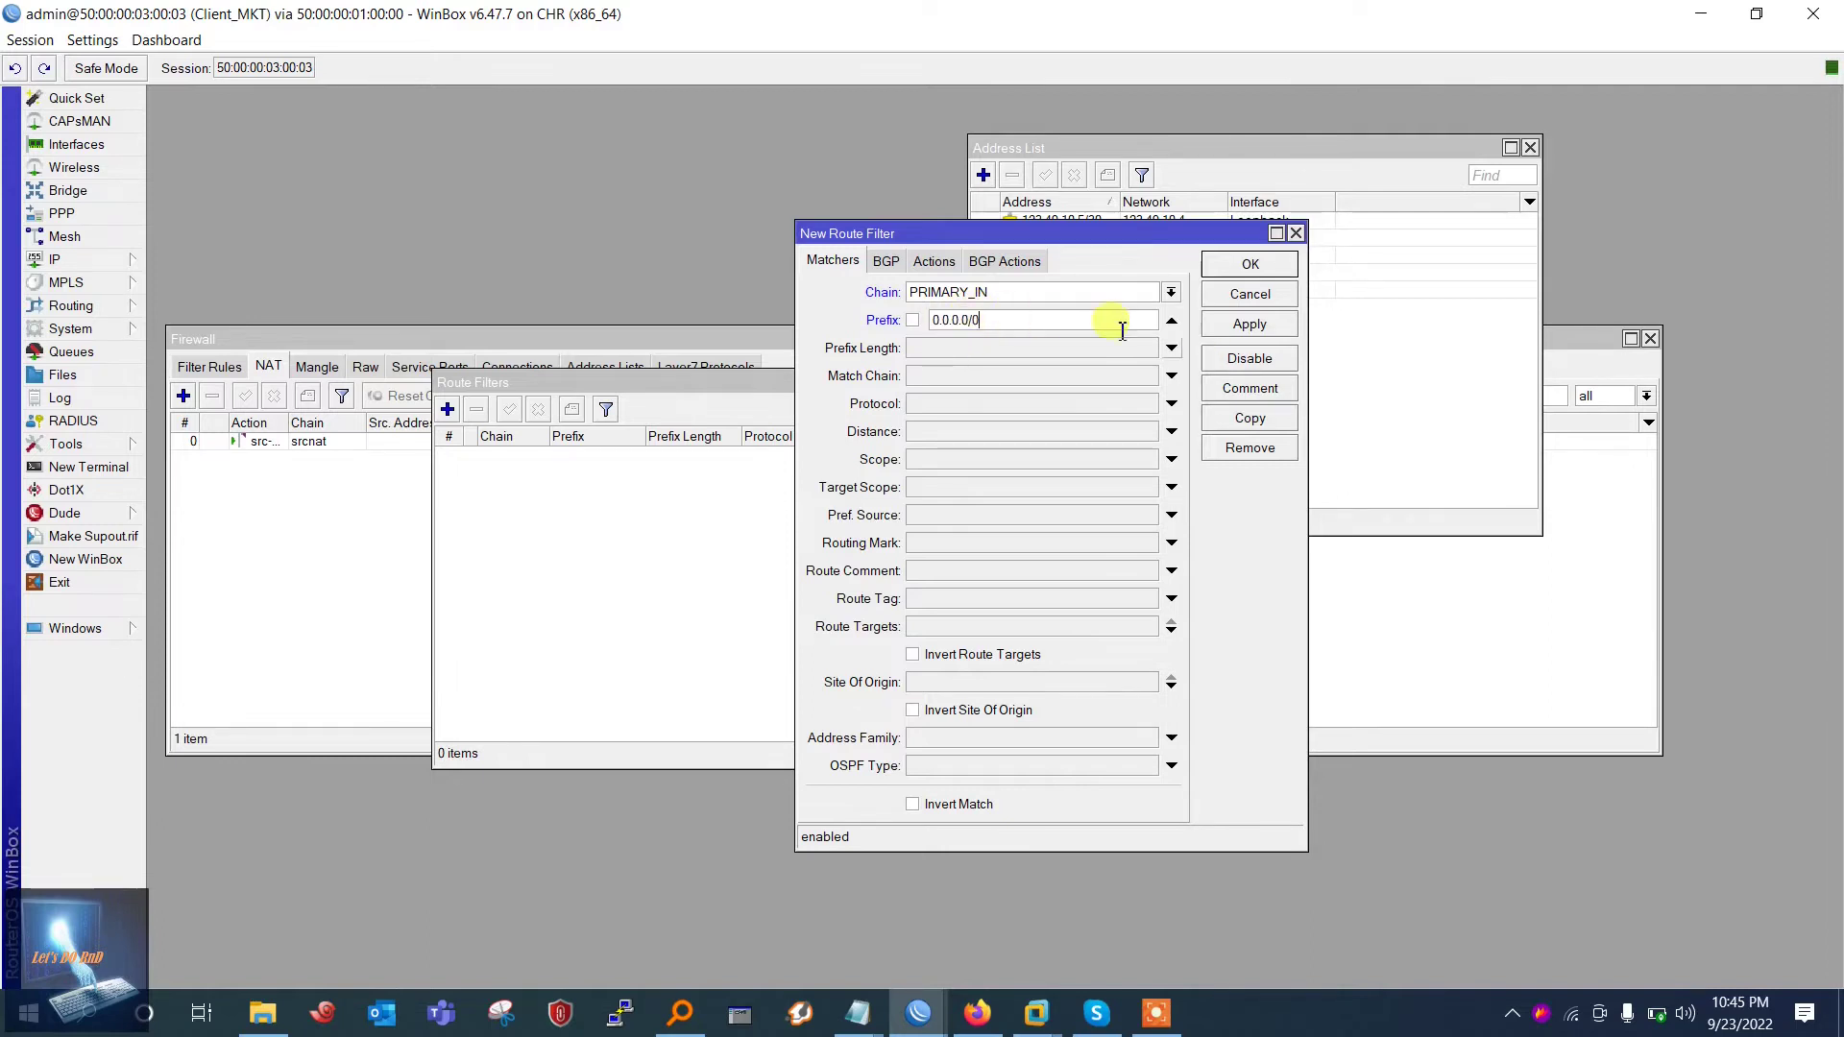
# Give the PRIMARY_IN filter the accept action and a BGP MED of 10, and apply it
pyautogui.click(934, 261)
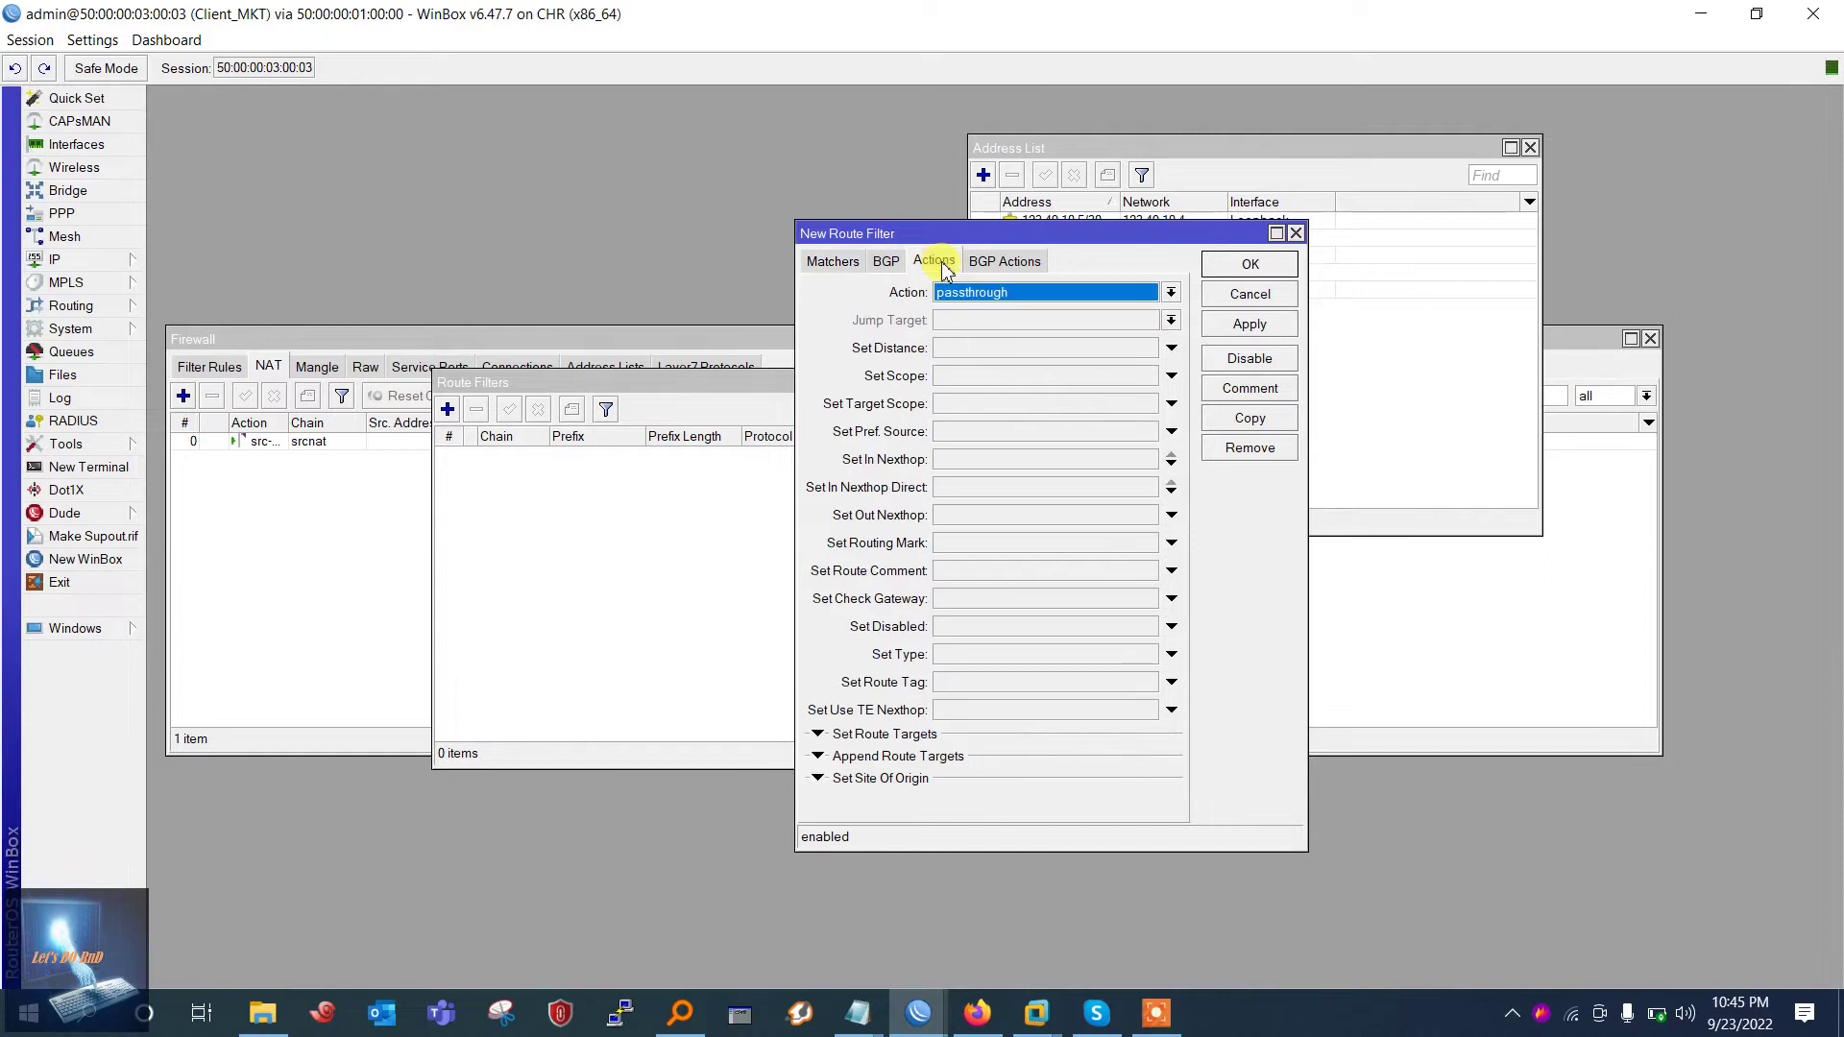
pyautogui.click(1000, 294)
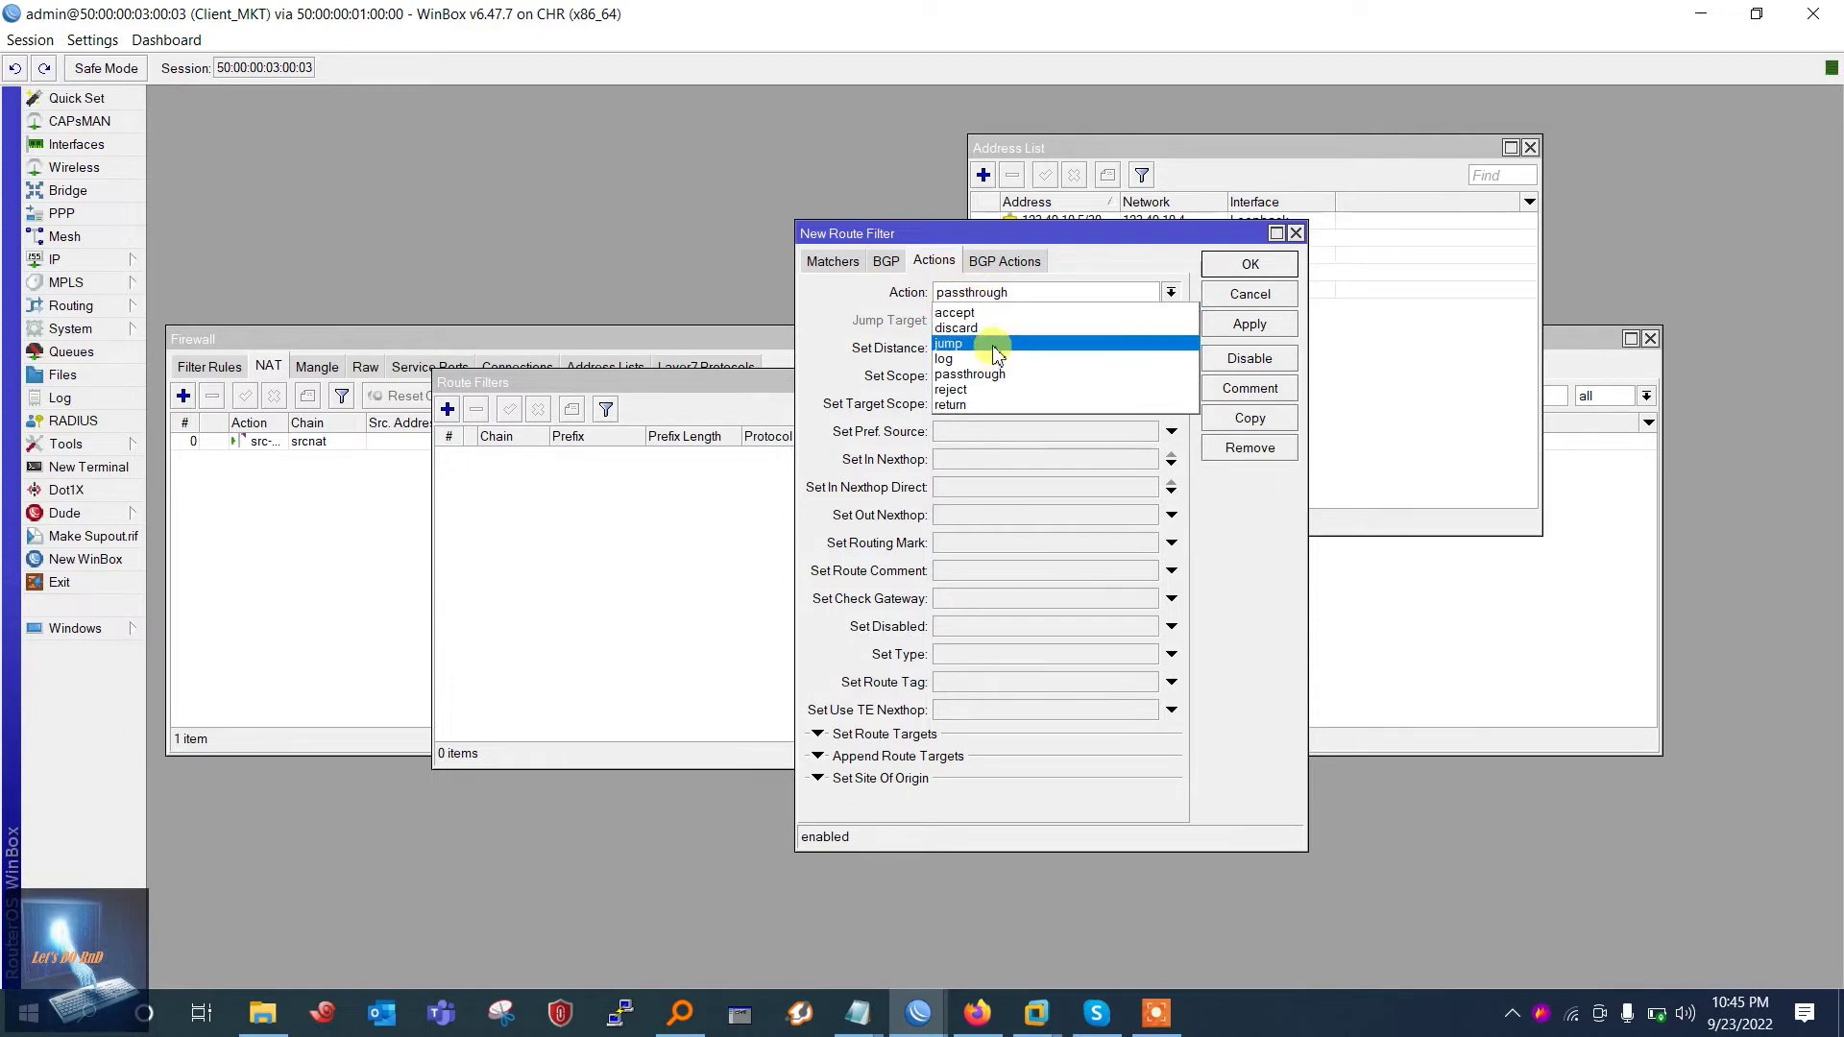
pyautogui.click(999, 313)
pyautogui.click(1004, 260)
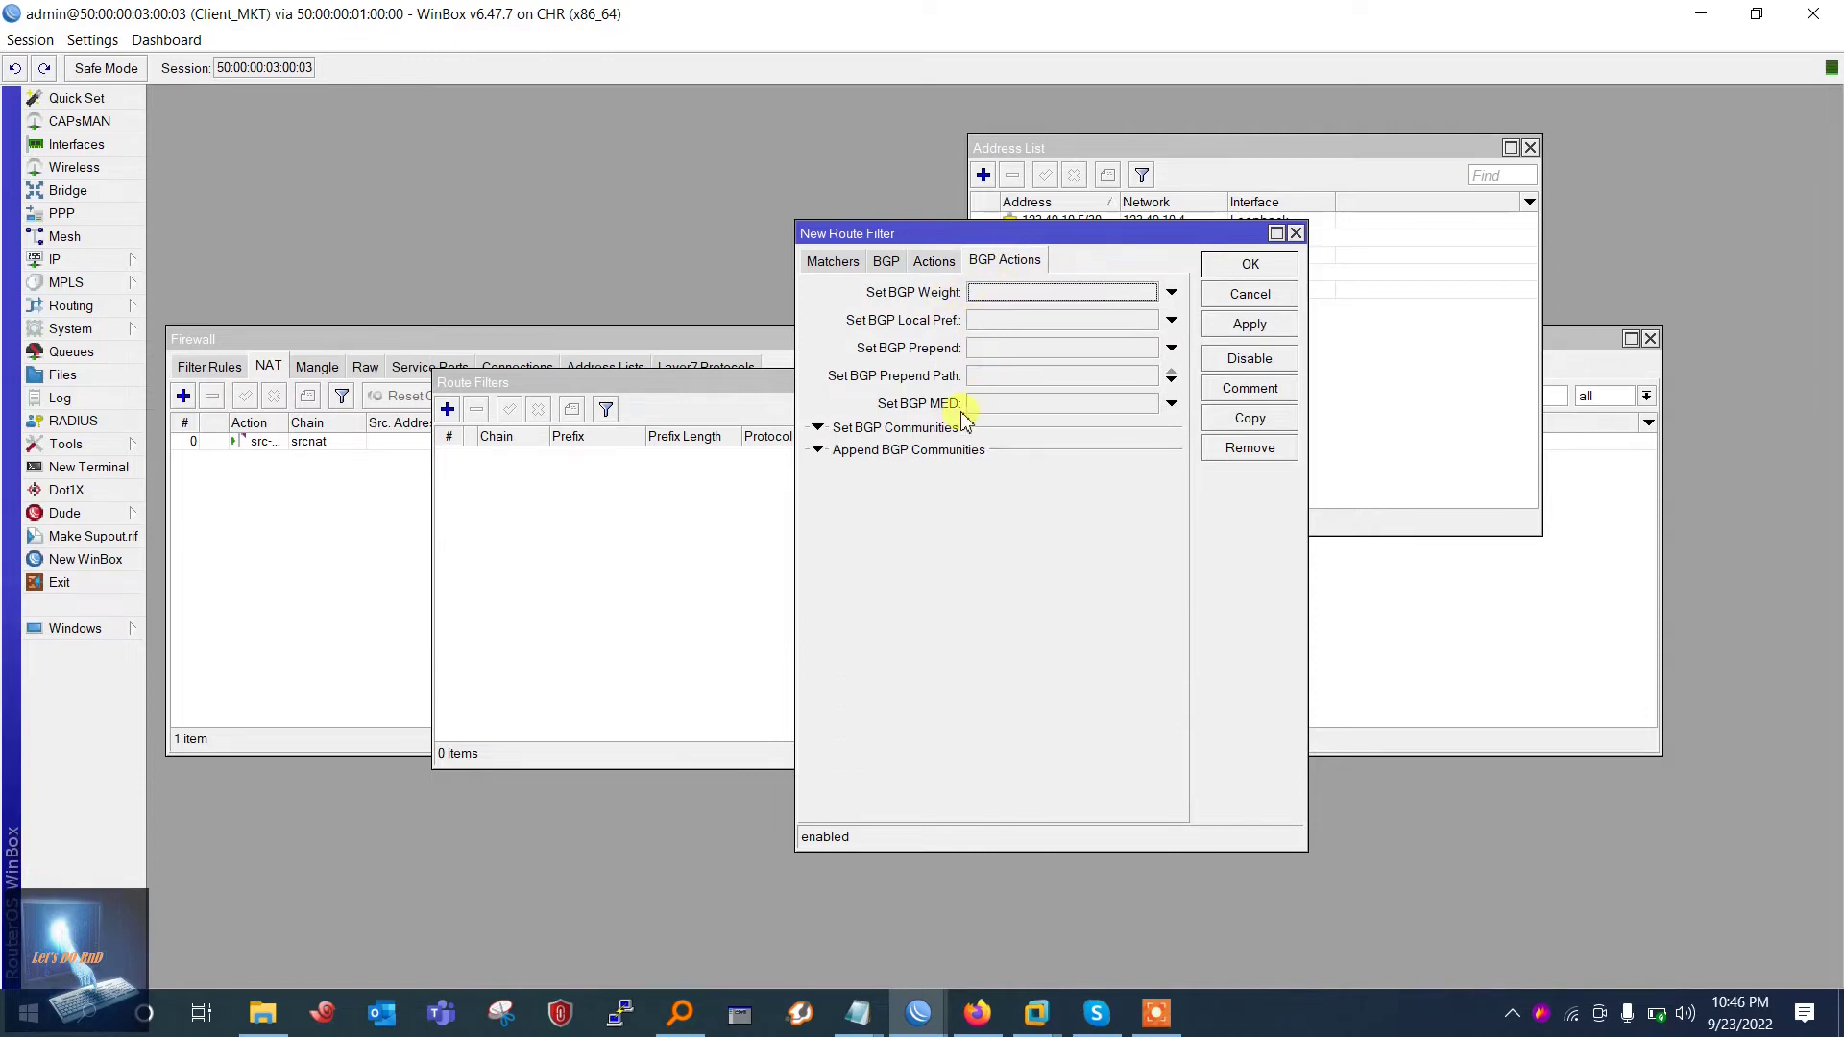
pyautogui.click(995, 407)
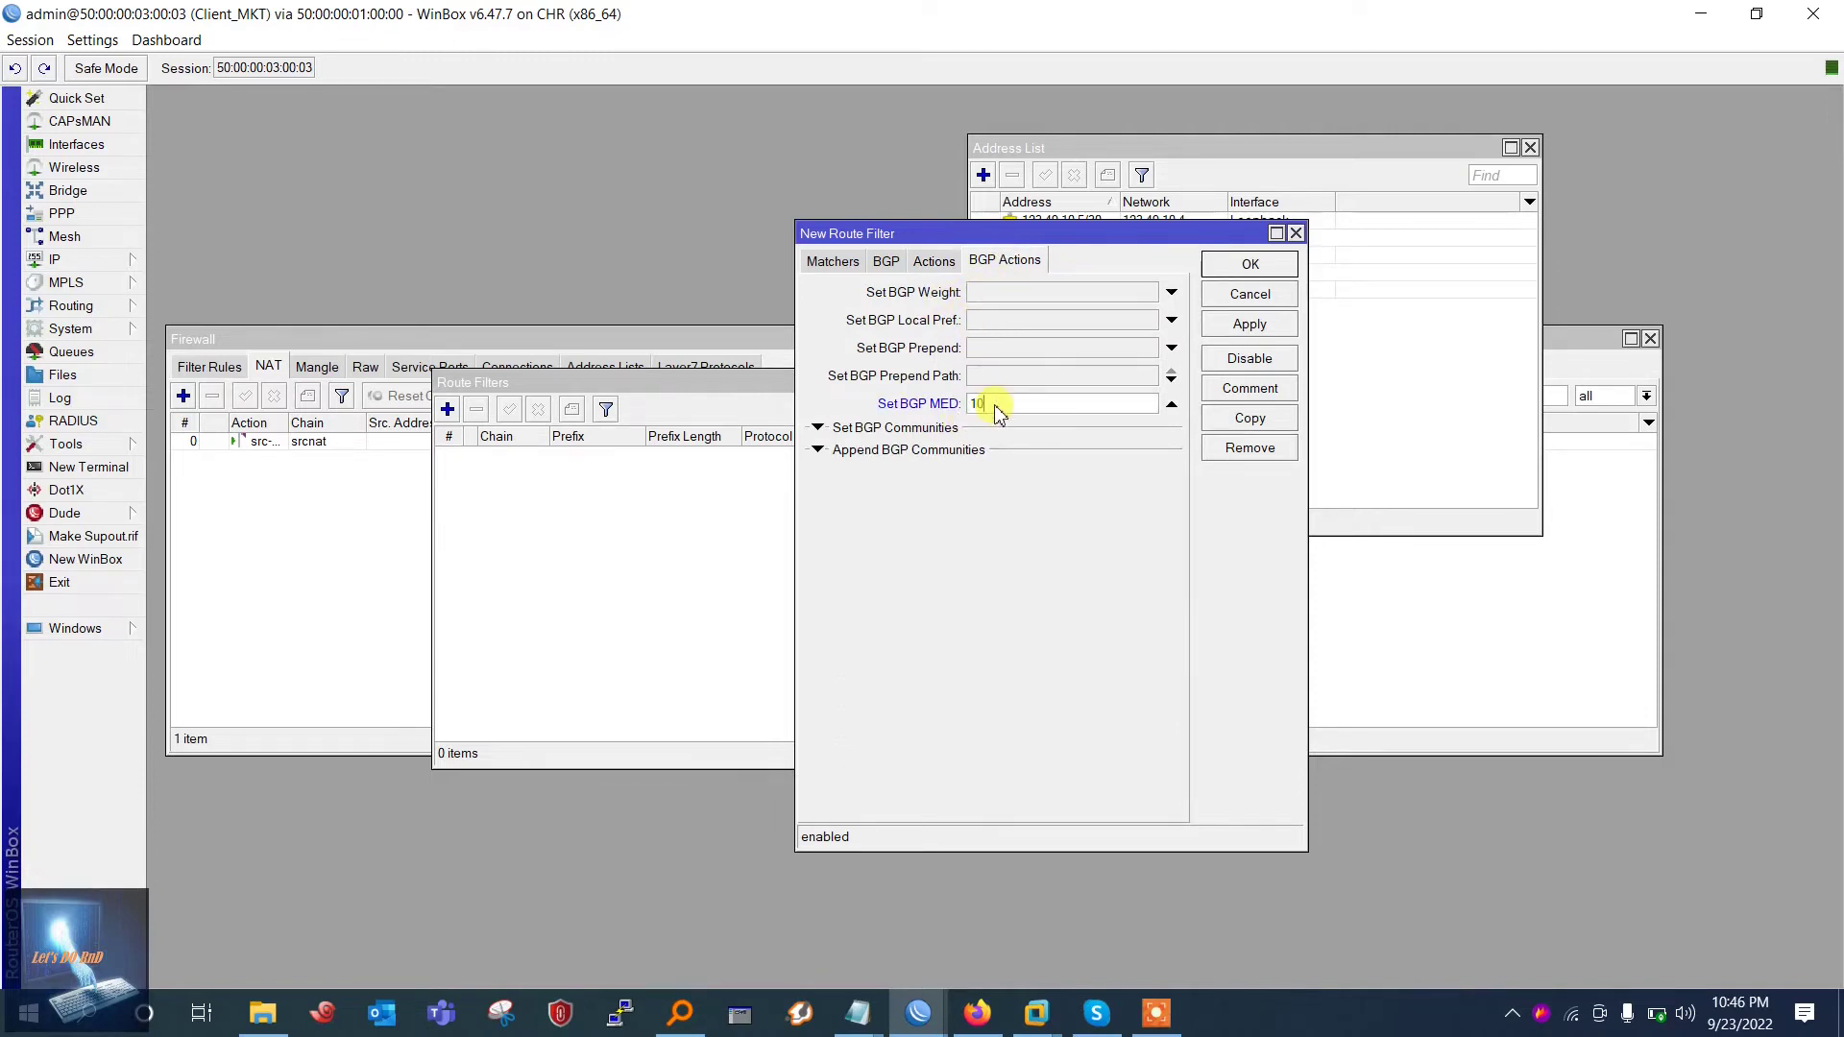
pyautogui.click(1246, 324)
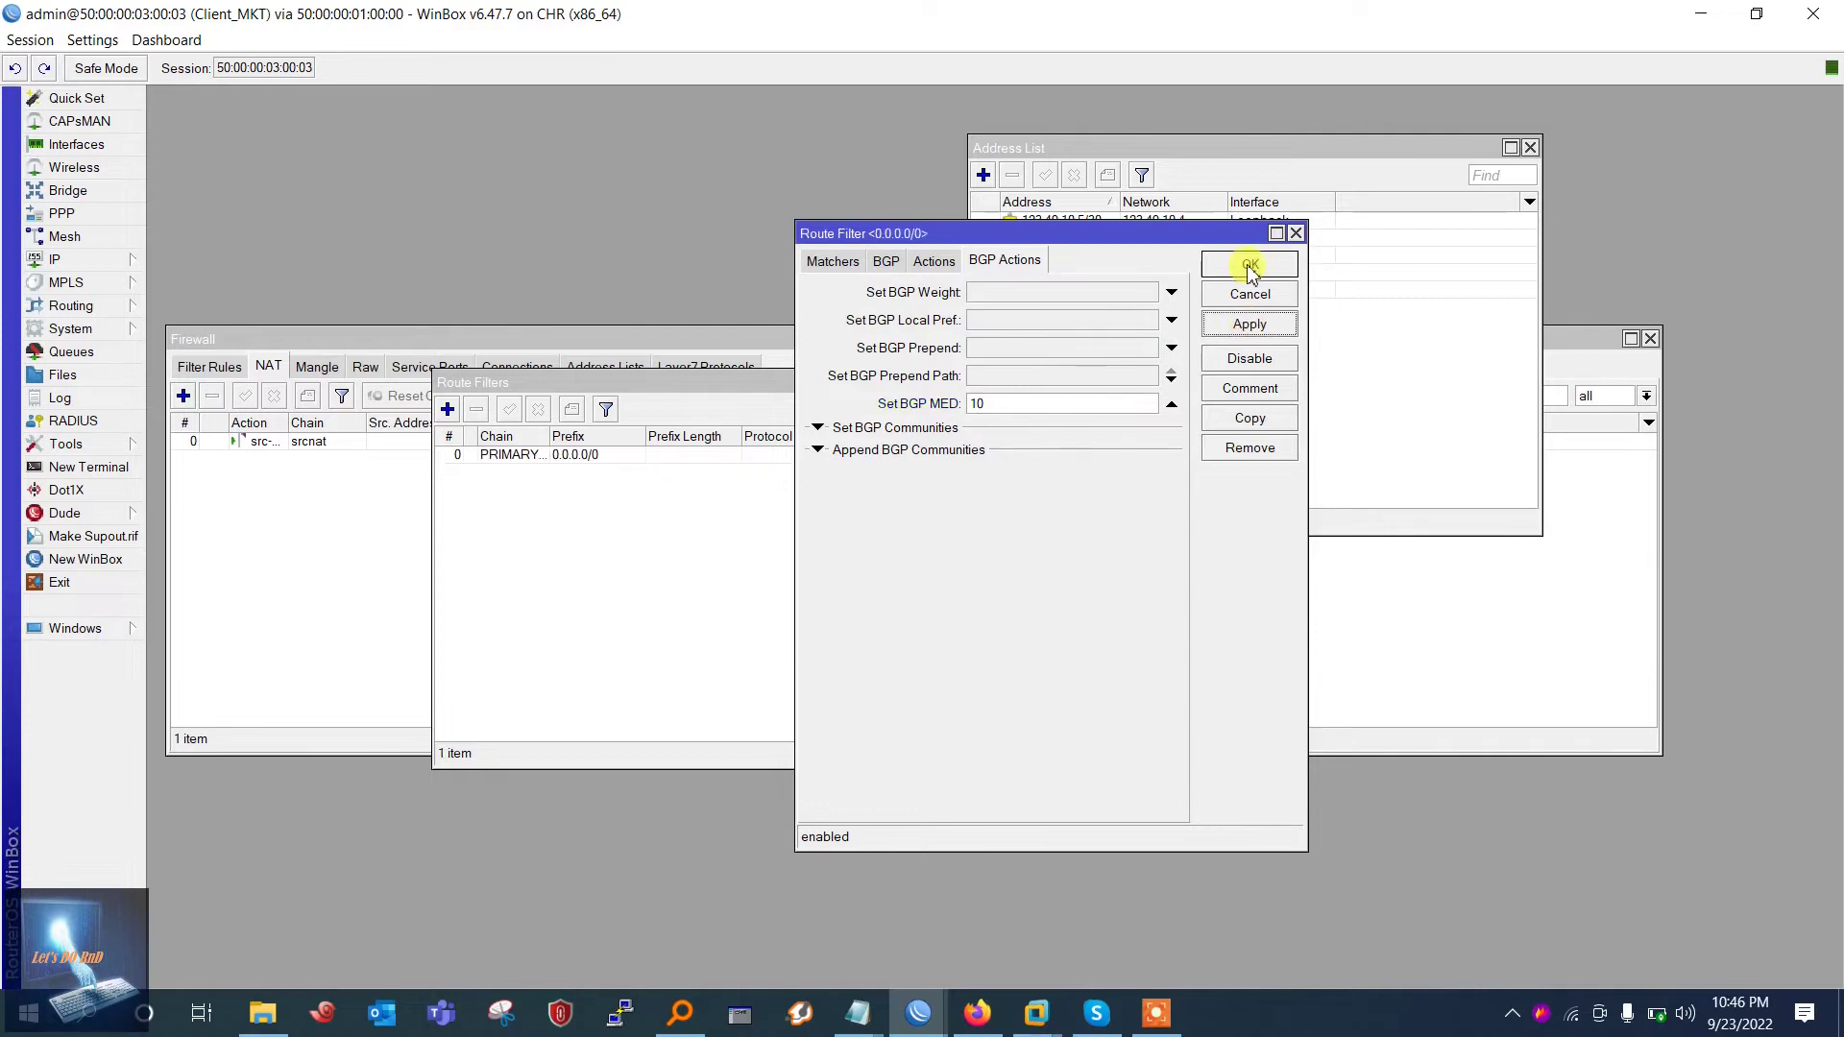
# Copy the PRIMARY_IN route filter and change the copy's chain to SECONDARY_IN
pyautogui.click(835, 261)
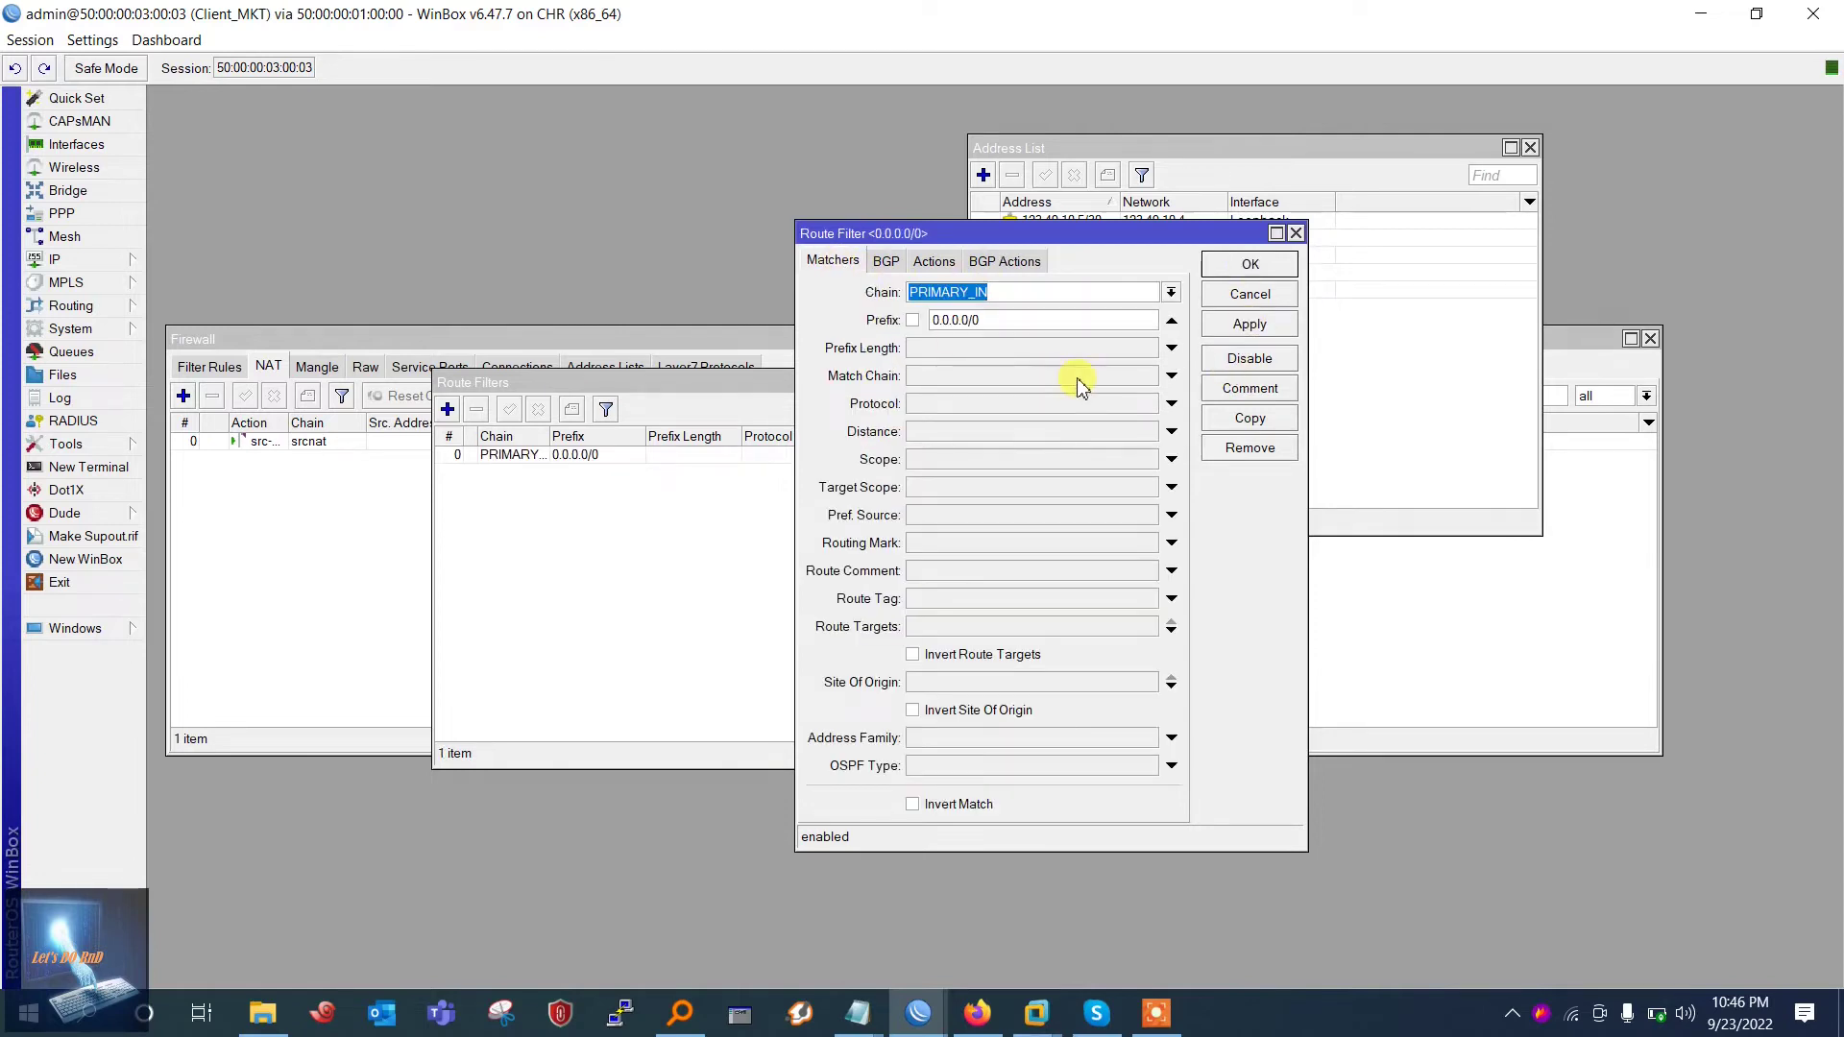
pyautogui.click(1249, 415)
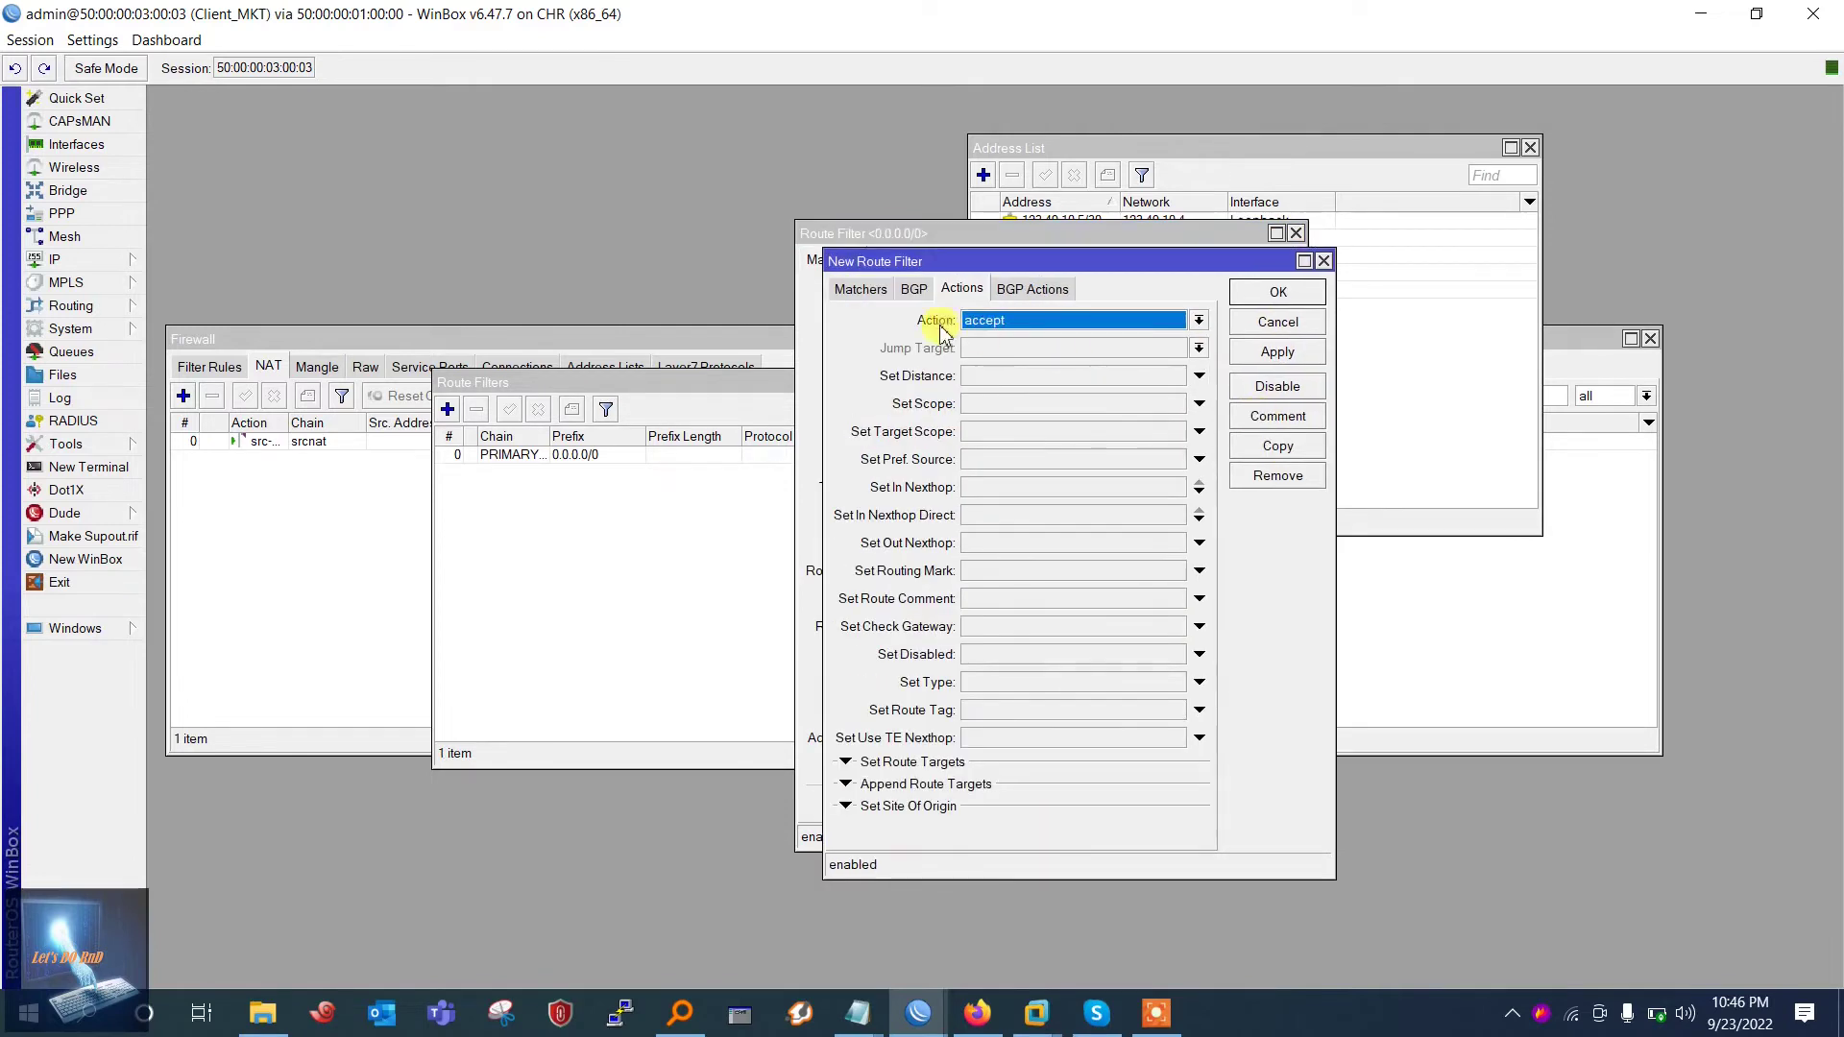
pyautogui.click(850, 288)
pyautogui.moveTo(1015, 321); pyautogui.dragTo(913, 321)
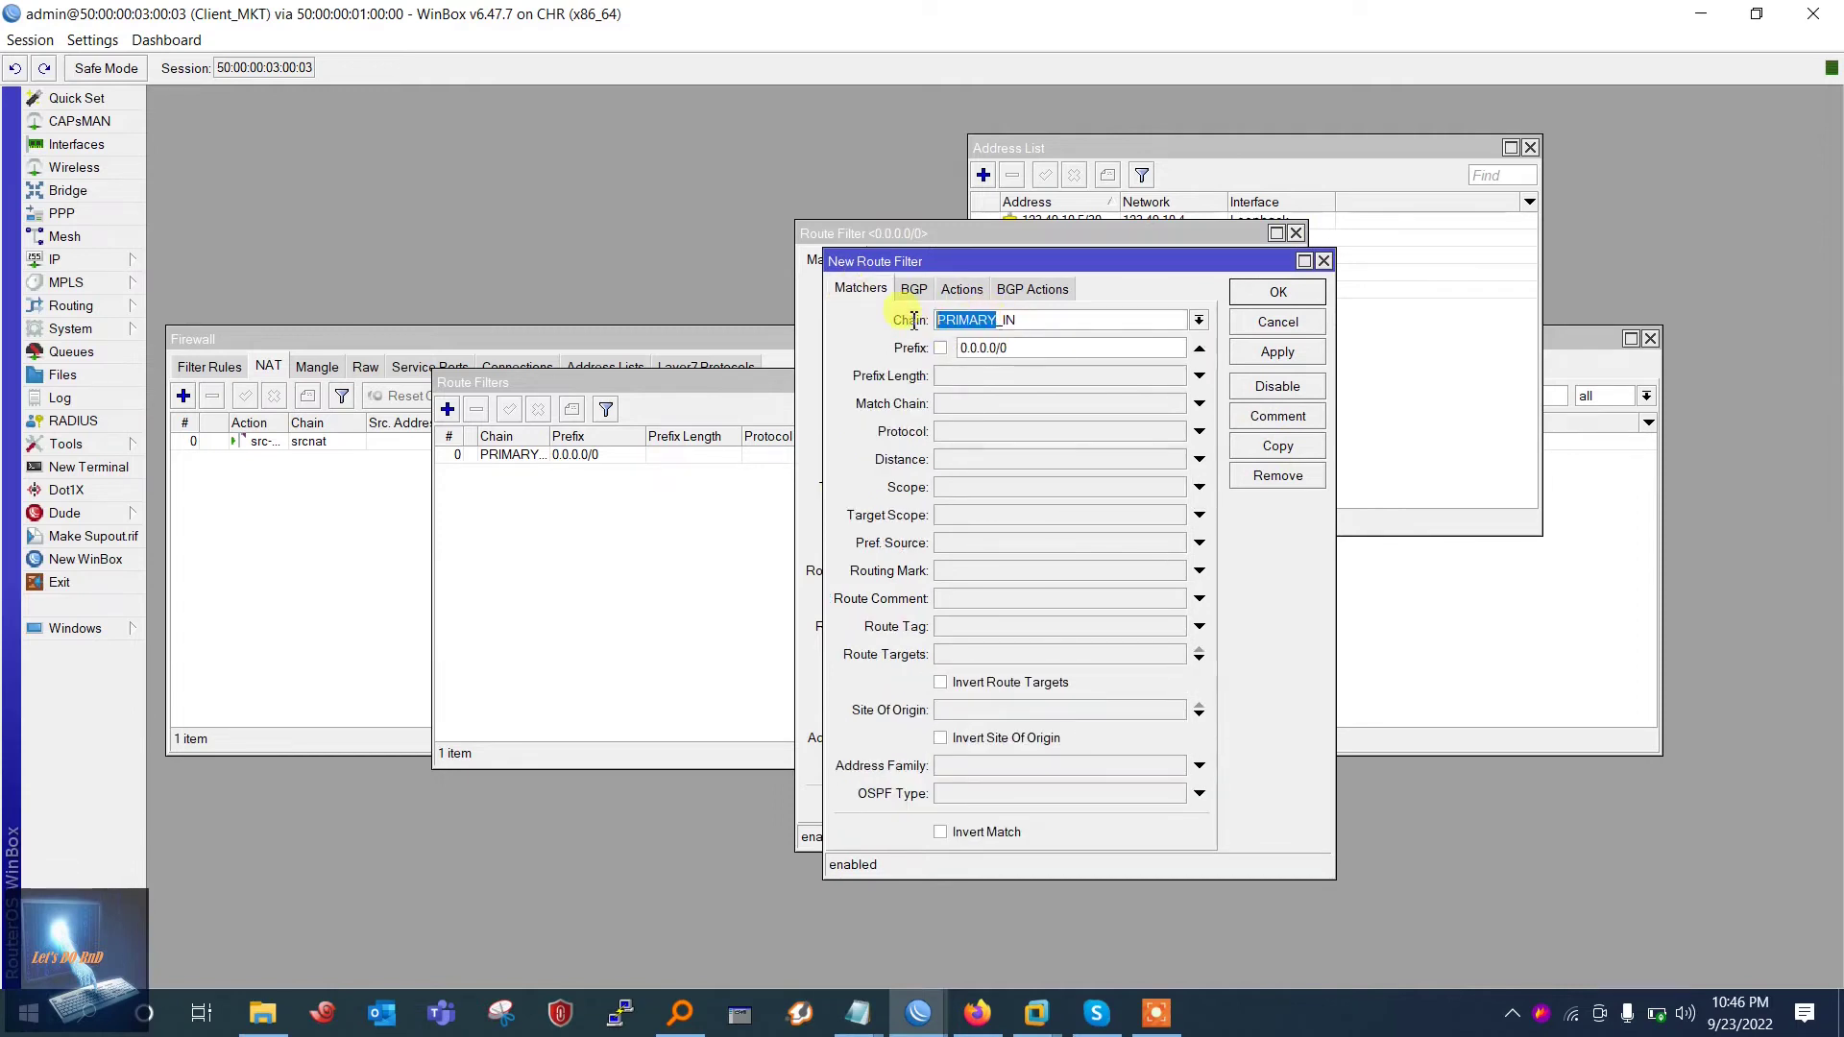
pyautogui.write('SECONDARY')
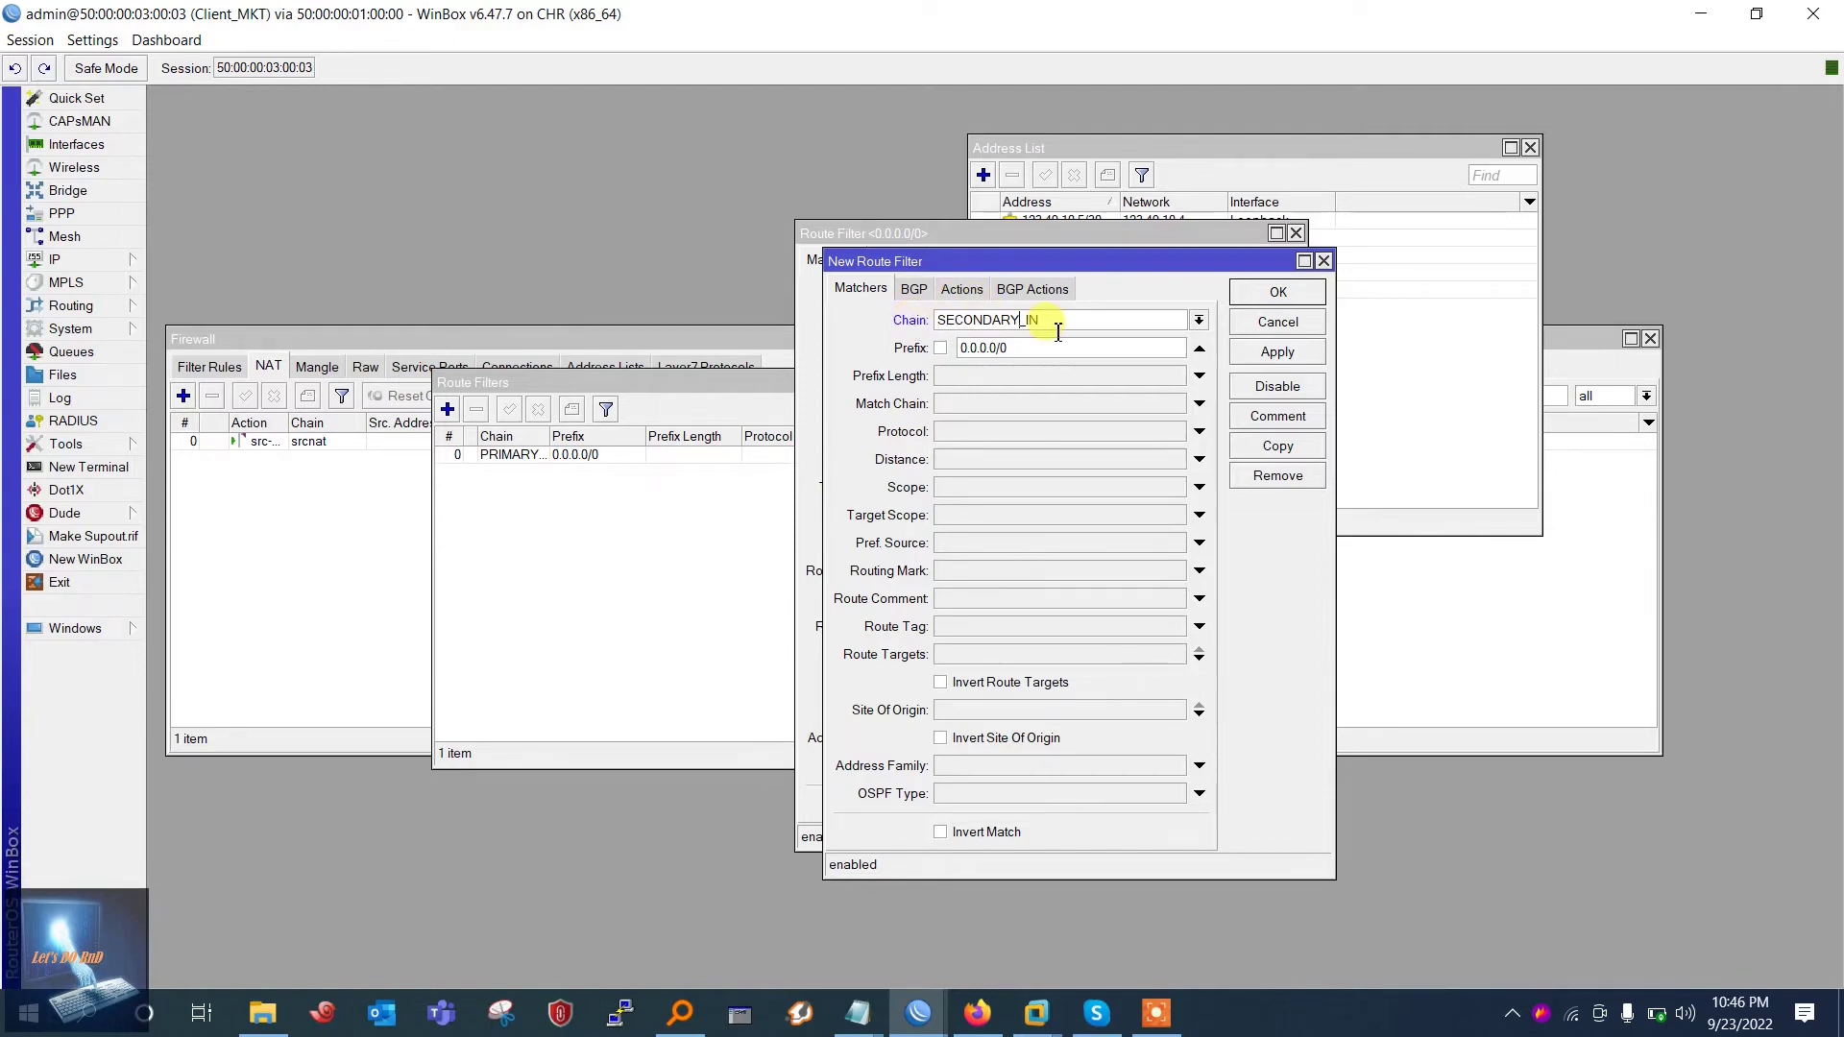
# Set the SECONDARY_IN filter's BGP MED to 20, apply it and close both filter dialogs
pyautogui.click(1042, 288)
pyautogui.doubleClick(1047, 431)
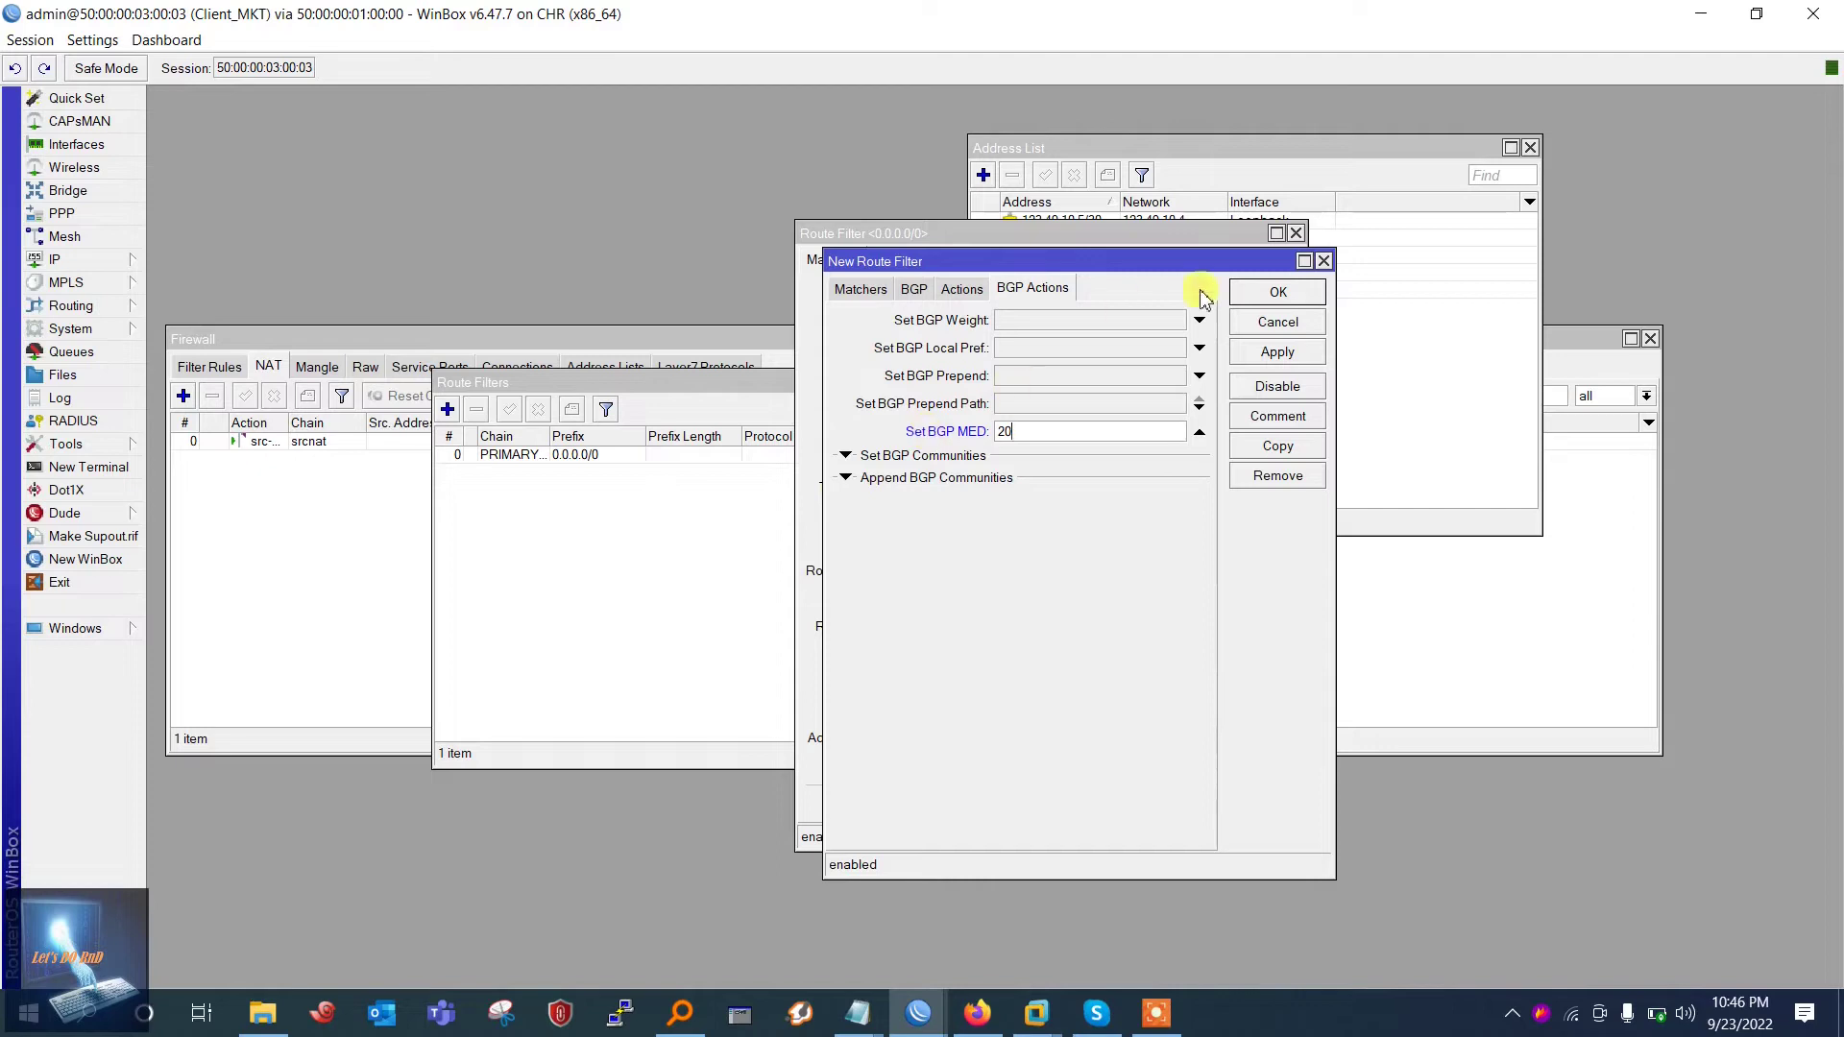
pyautogui.click(1275, 352)
pyautogui.click(1274, 293)
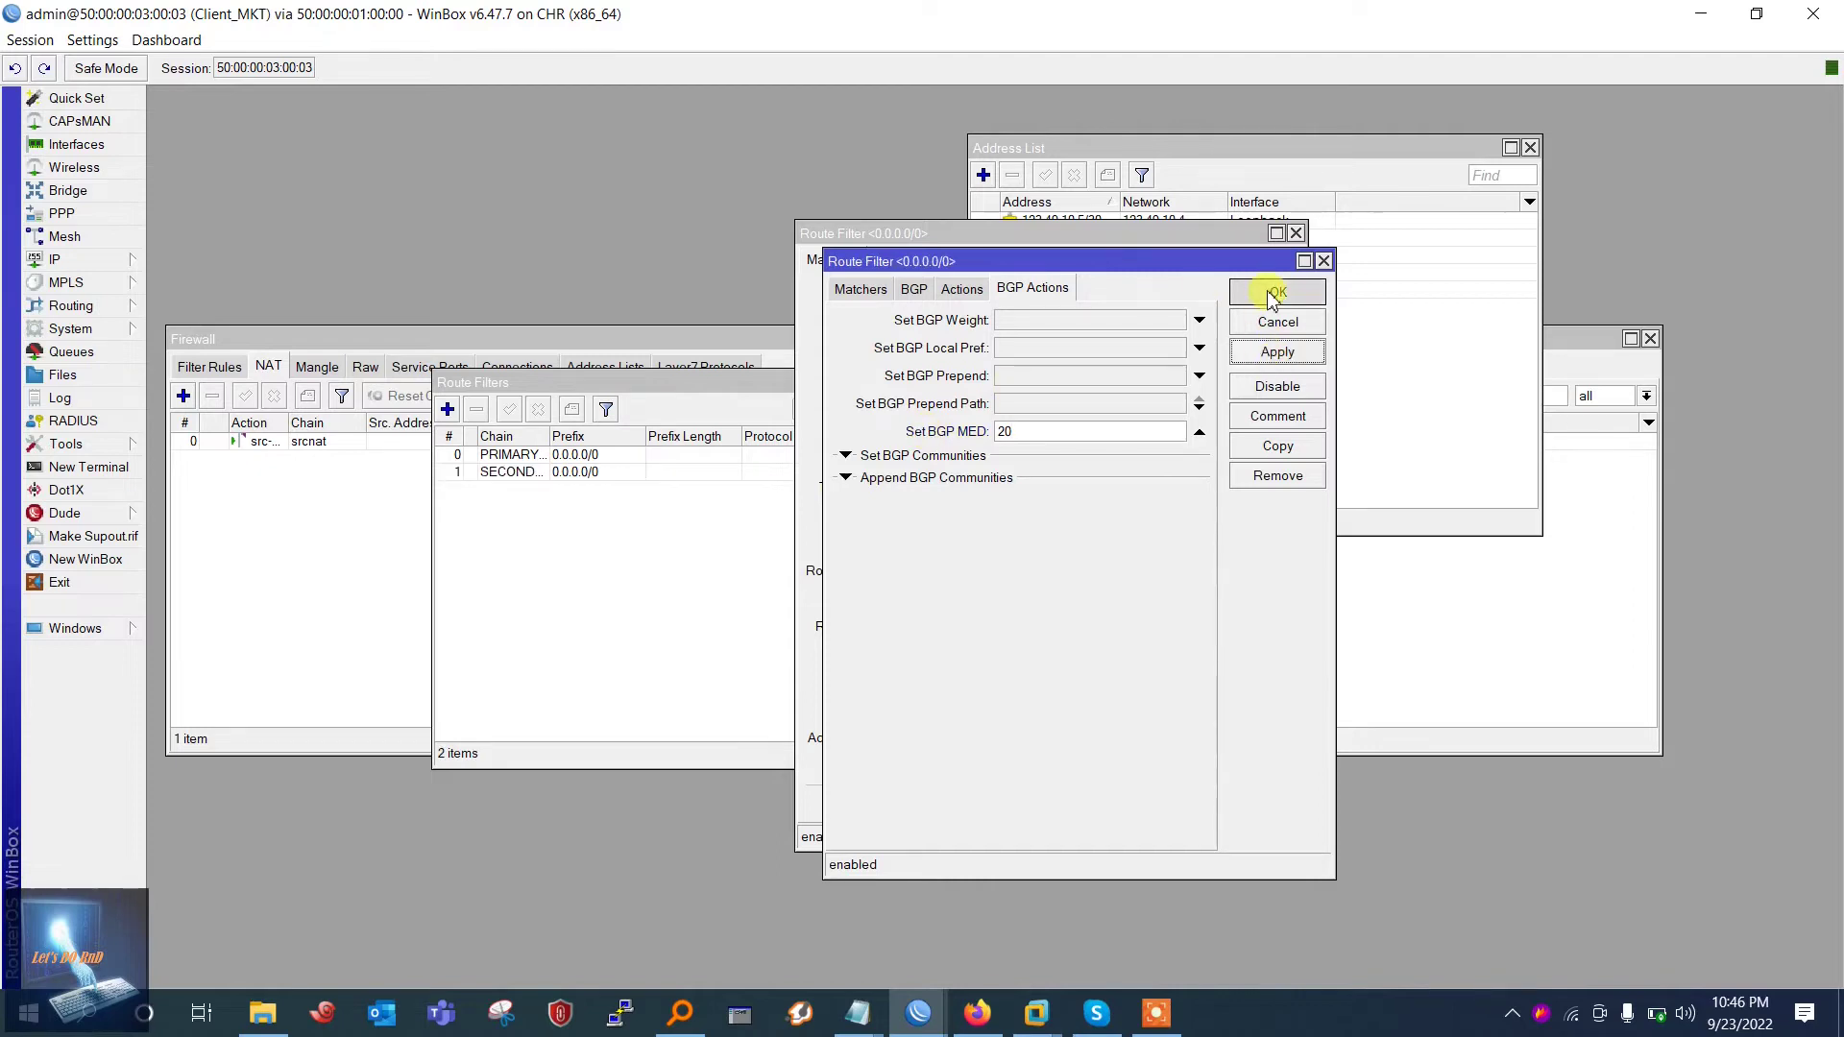
pyautogui.click(1247, 263)
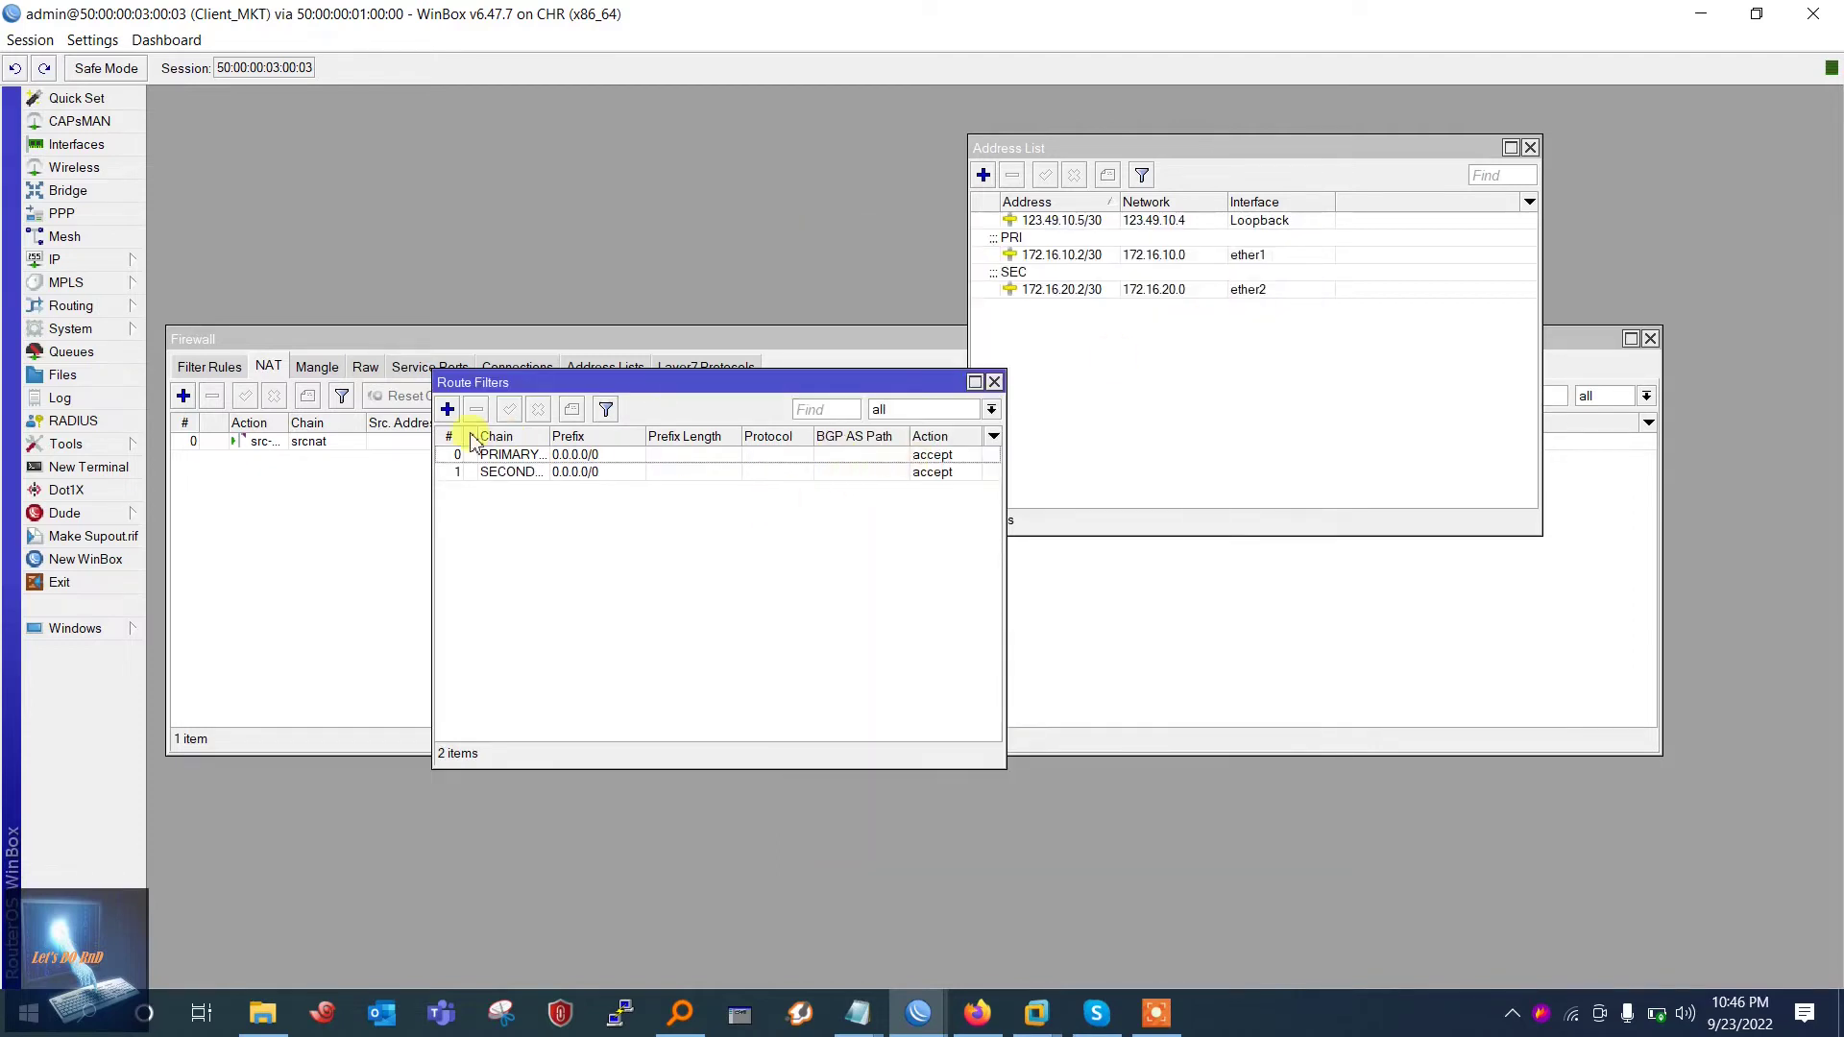
# Widen the route filter list and start a new filter on chain PRIMARY_OUT with prefix 123.49.10.4/30
pyautogui.moveTo(1006, 550); pyautogui.dragTo(1234, 547)
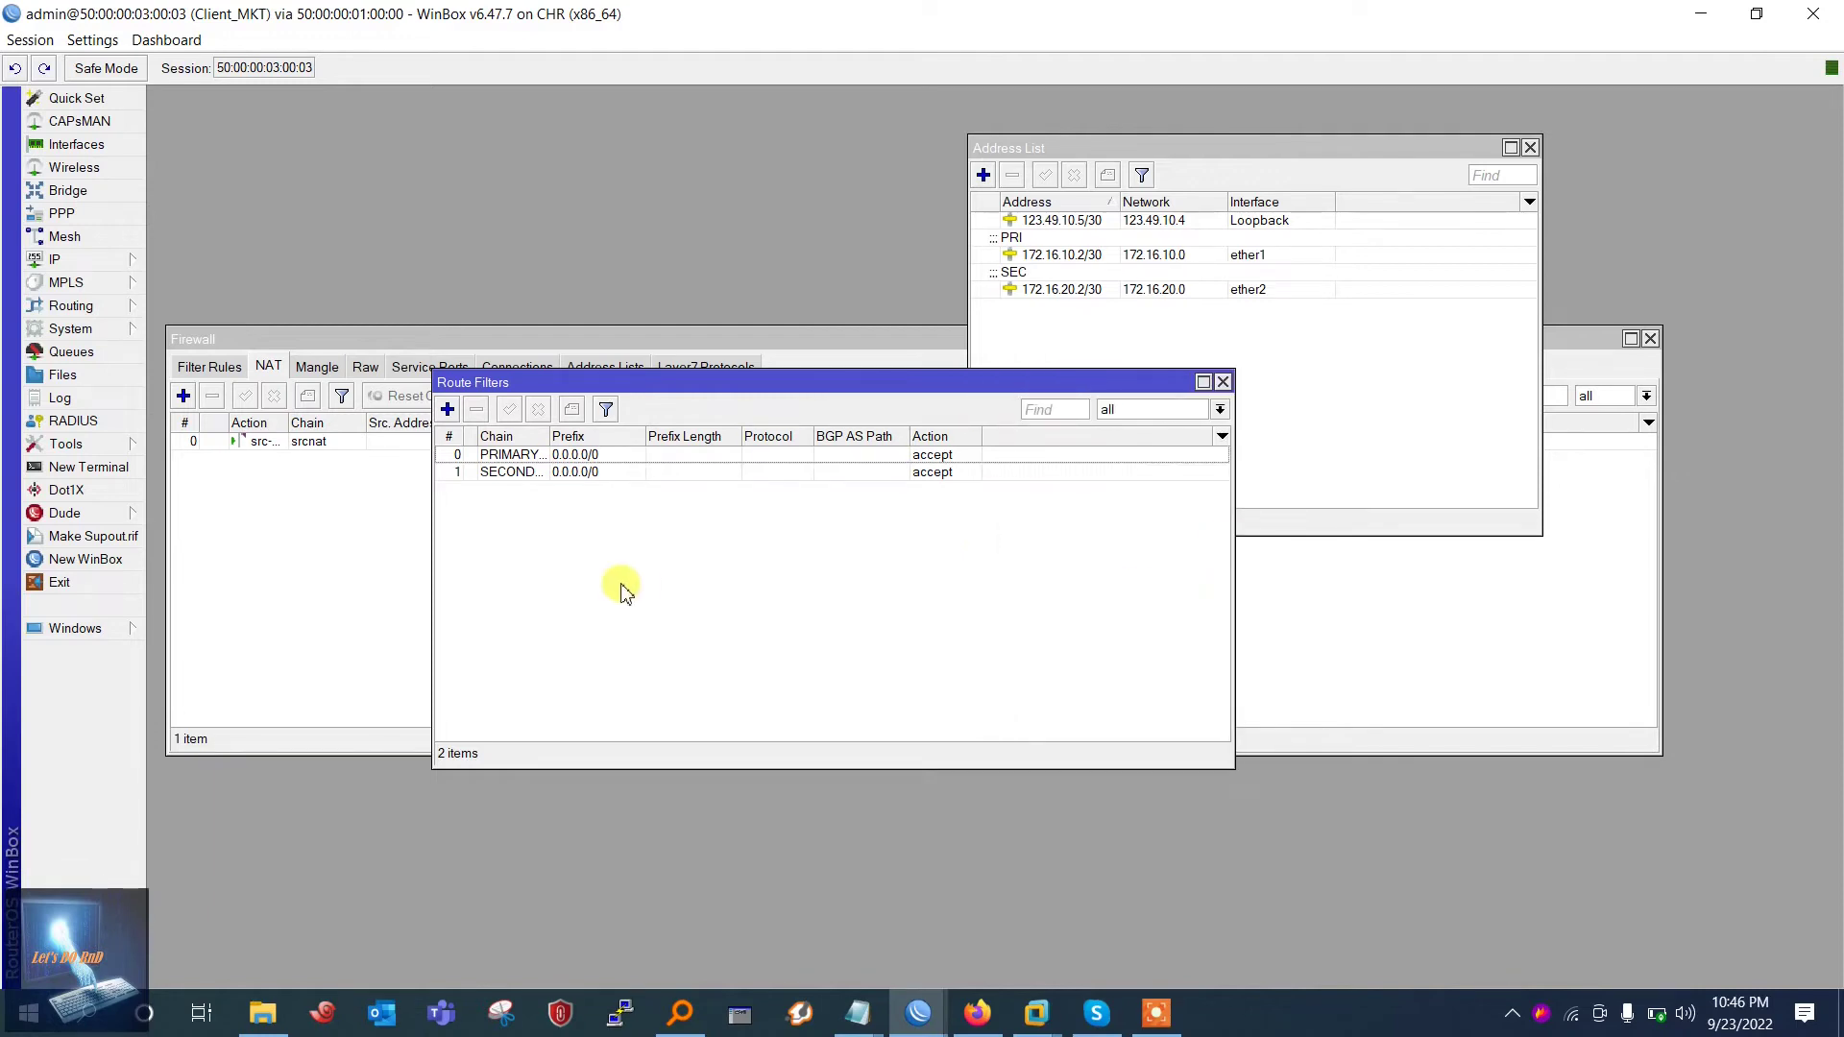
pyautogui.click(447, 409)
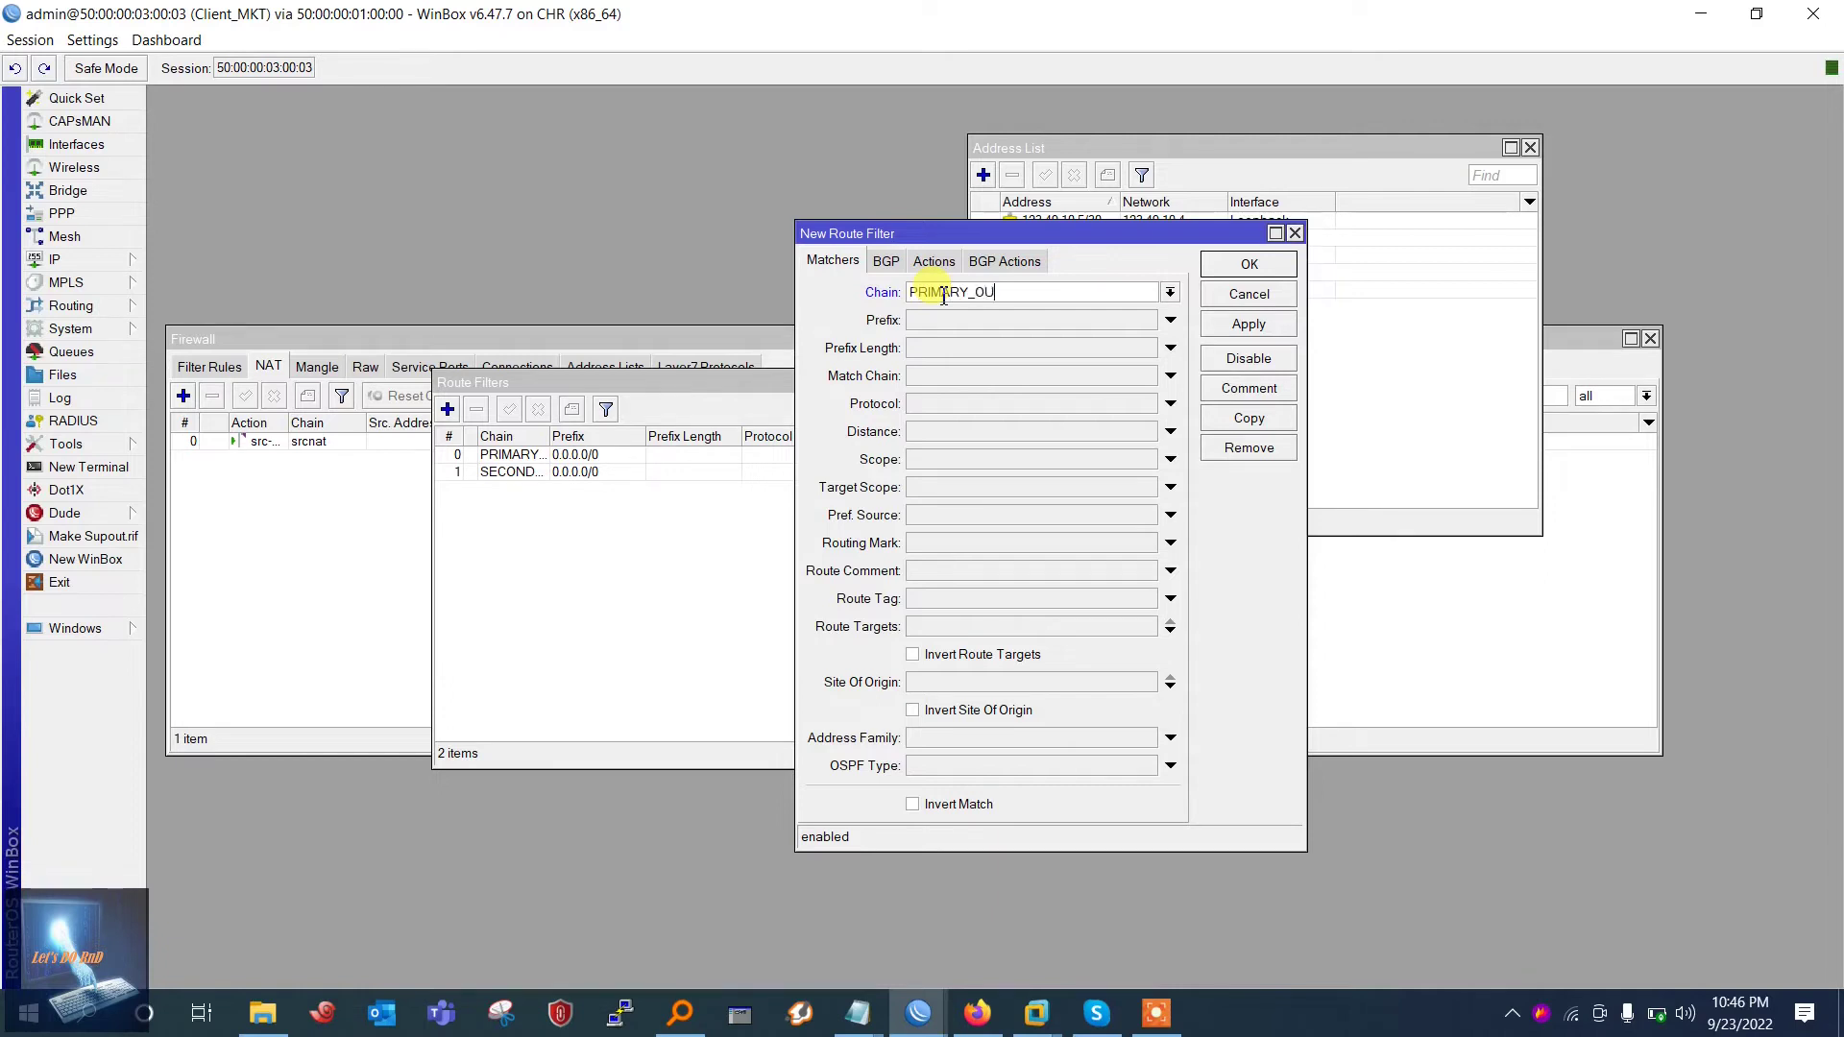
pyautogui.click(960, 326)
pyautogui.write('123.49.10.4/30')
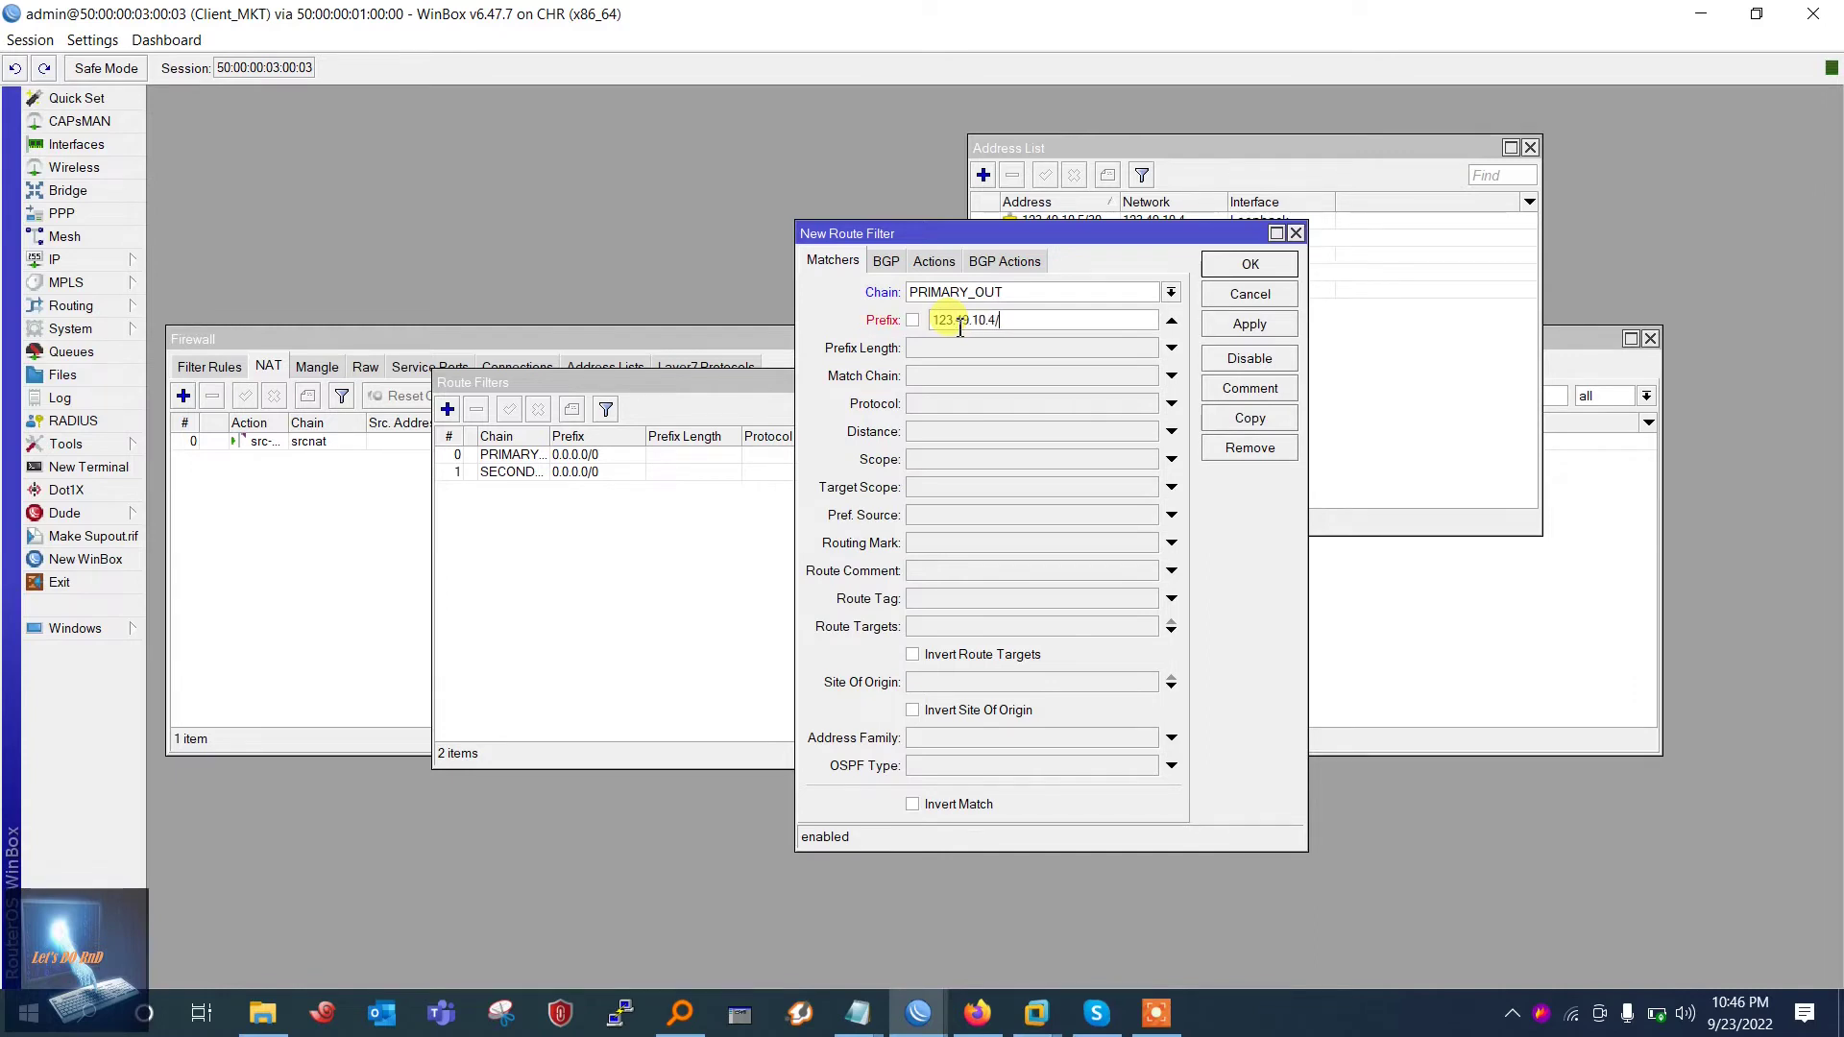
# Give the PRIMARY_OUT filter the accept action and a BGP local preference of 100, and apply it
pyautogui.click(934, 261)
pyautogui.click(960, 292)
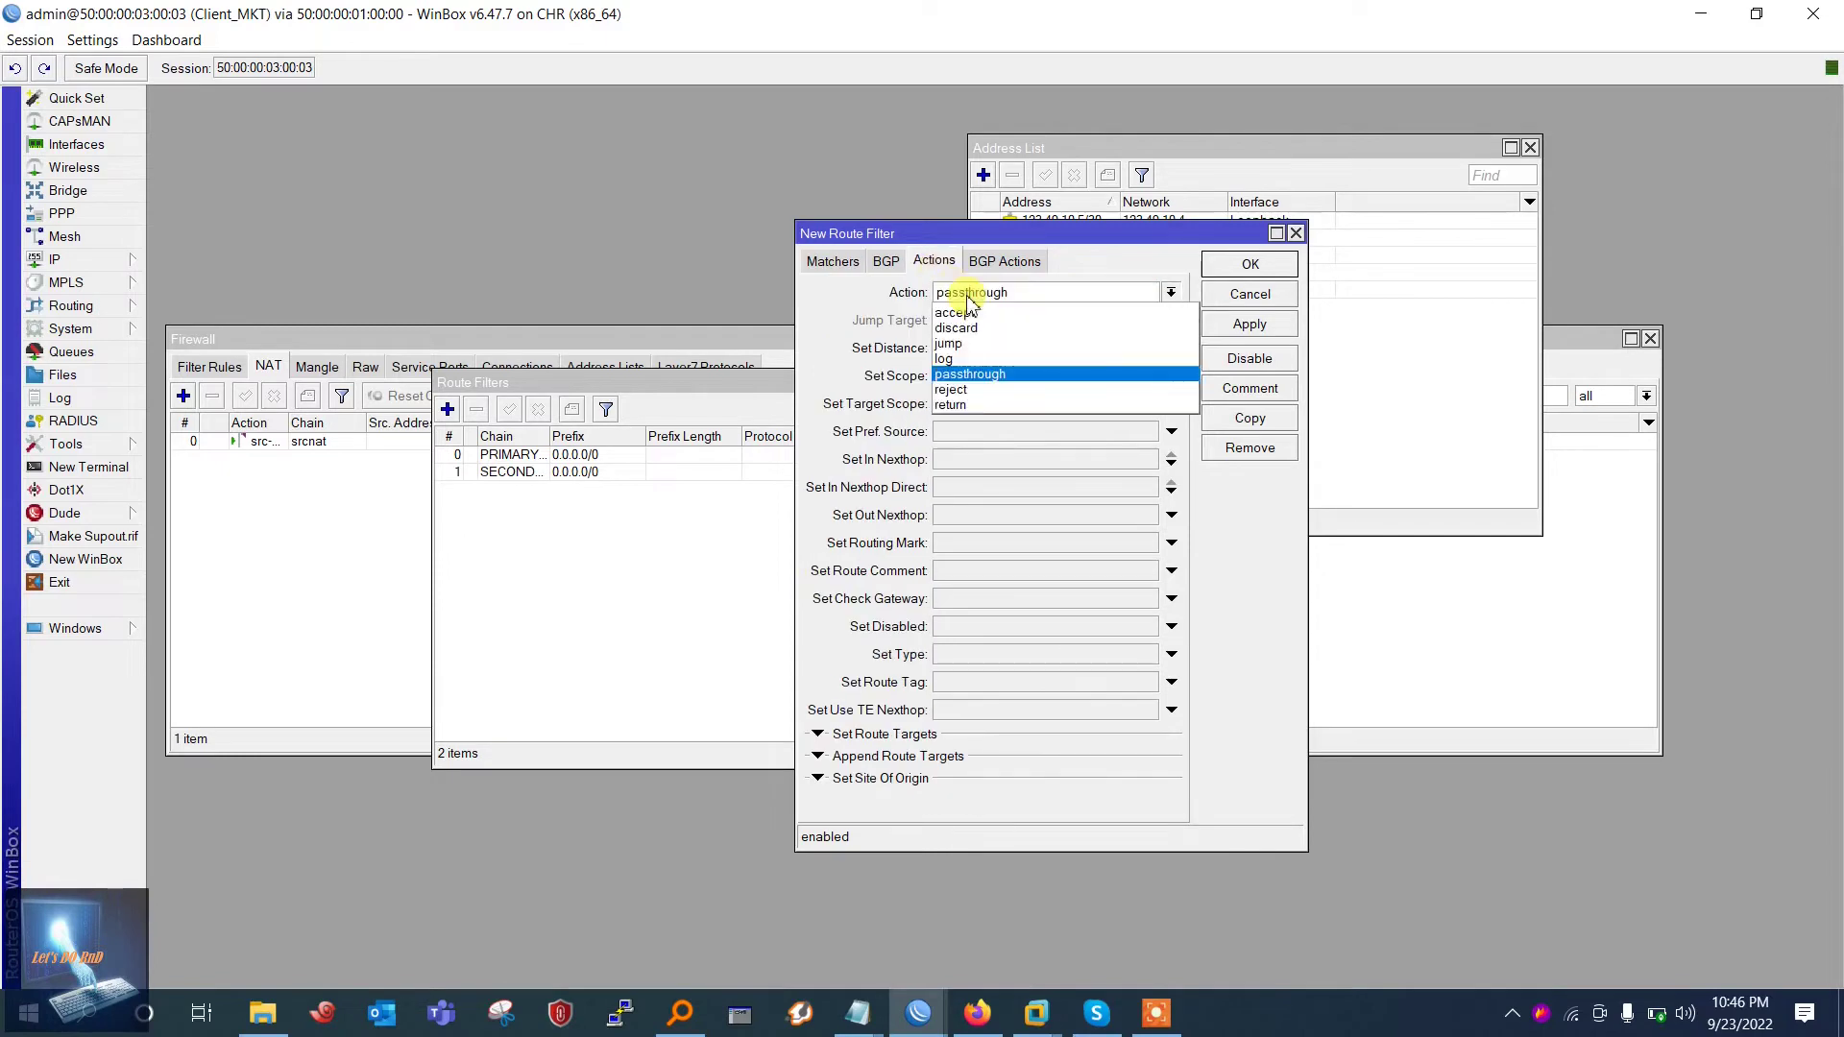
pyautogui.click(979, 344)
pyautogui.click(1004, 260)
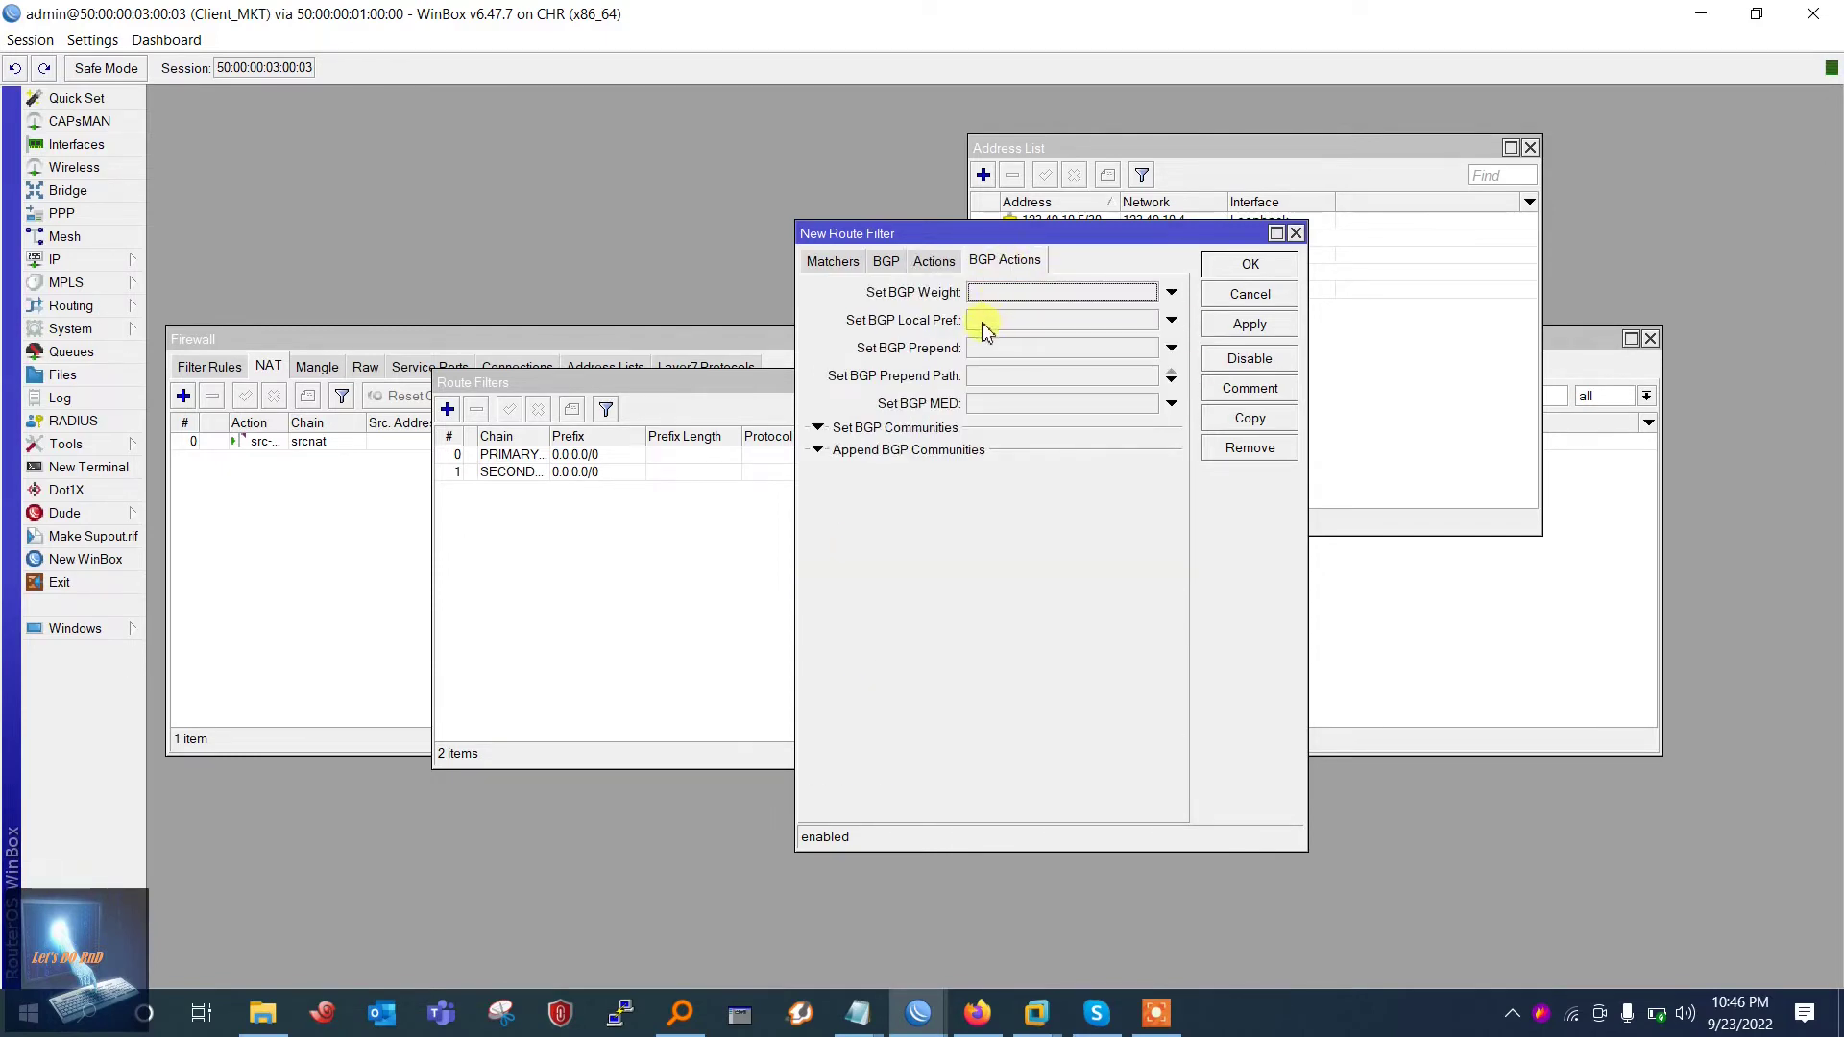
pyautogui.click(989, 325)
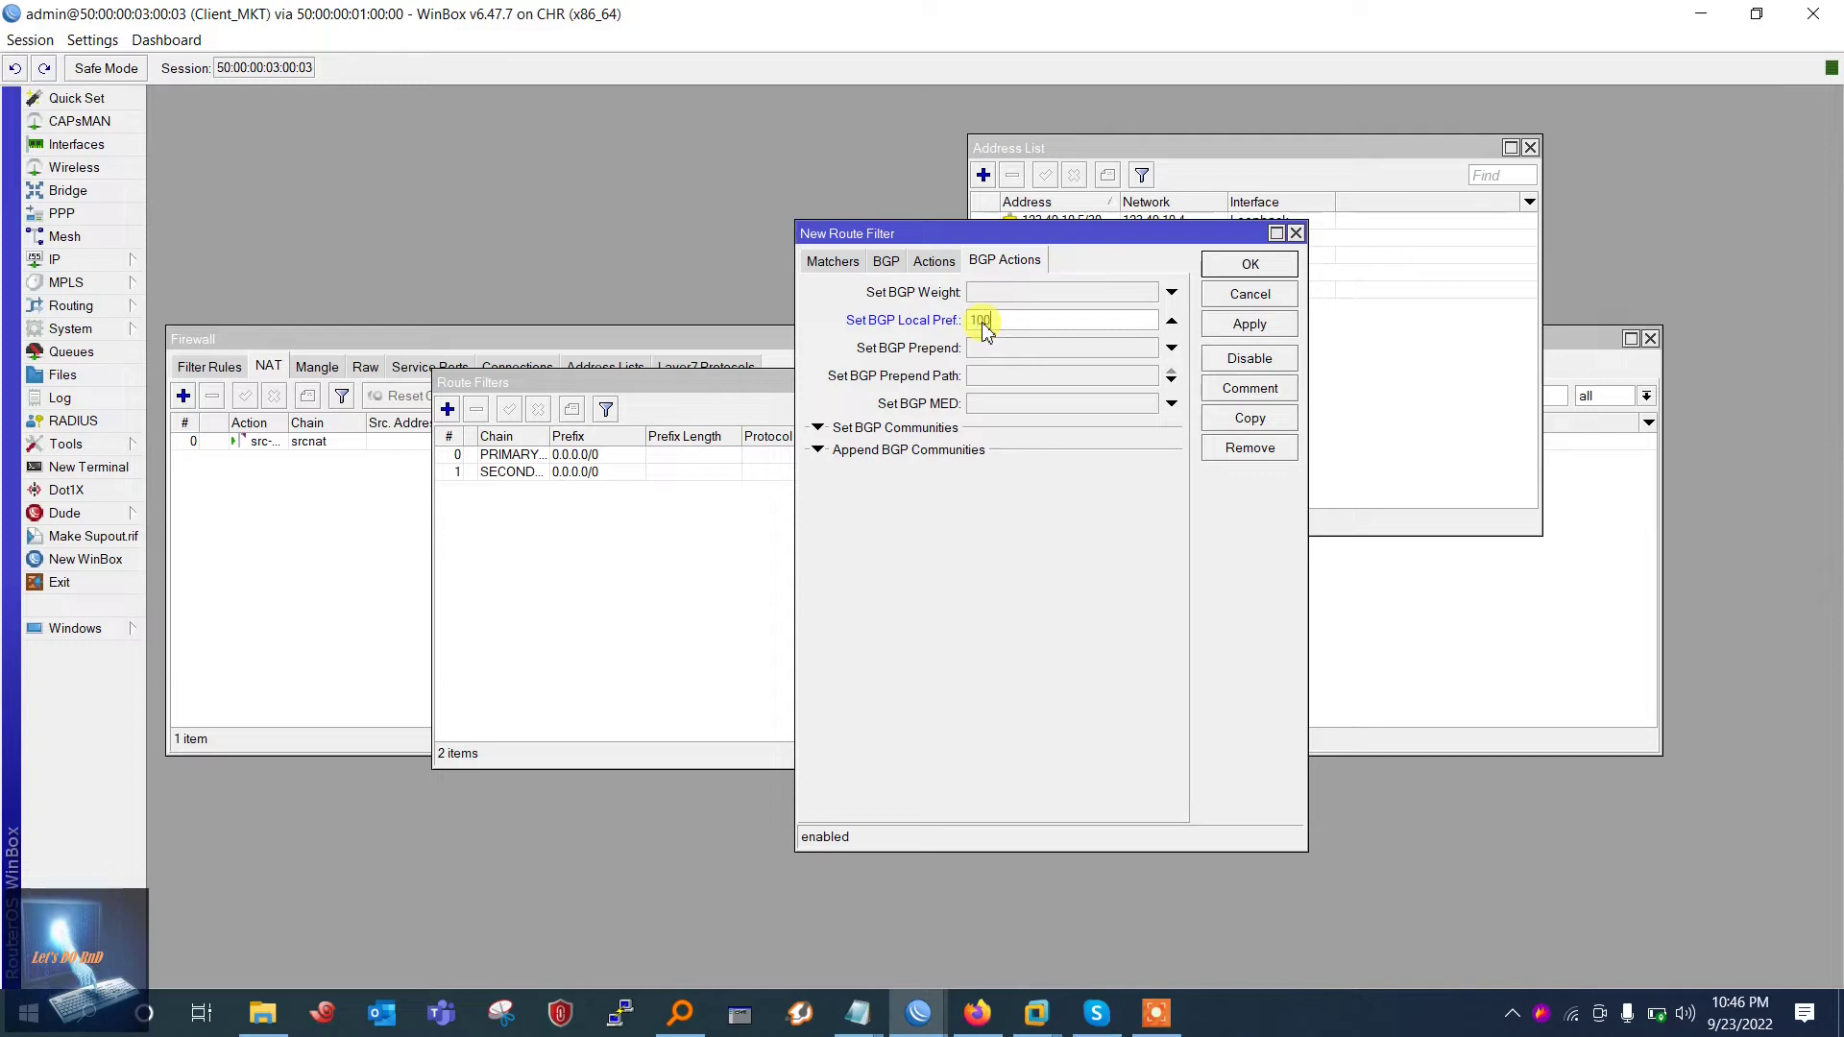
pyautogui.write('100')
pyautogui.click(1266, 328)
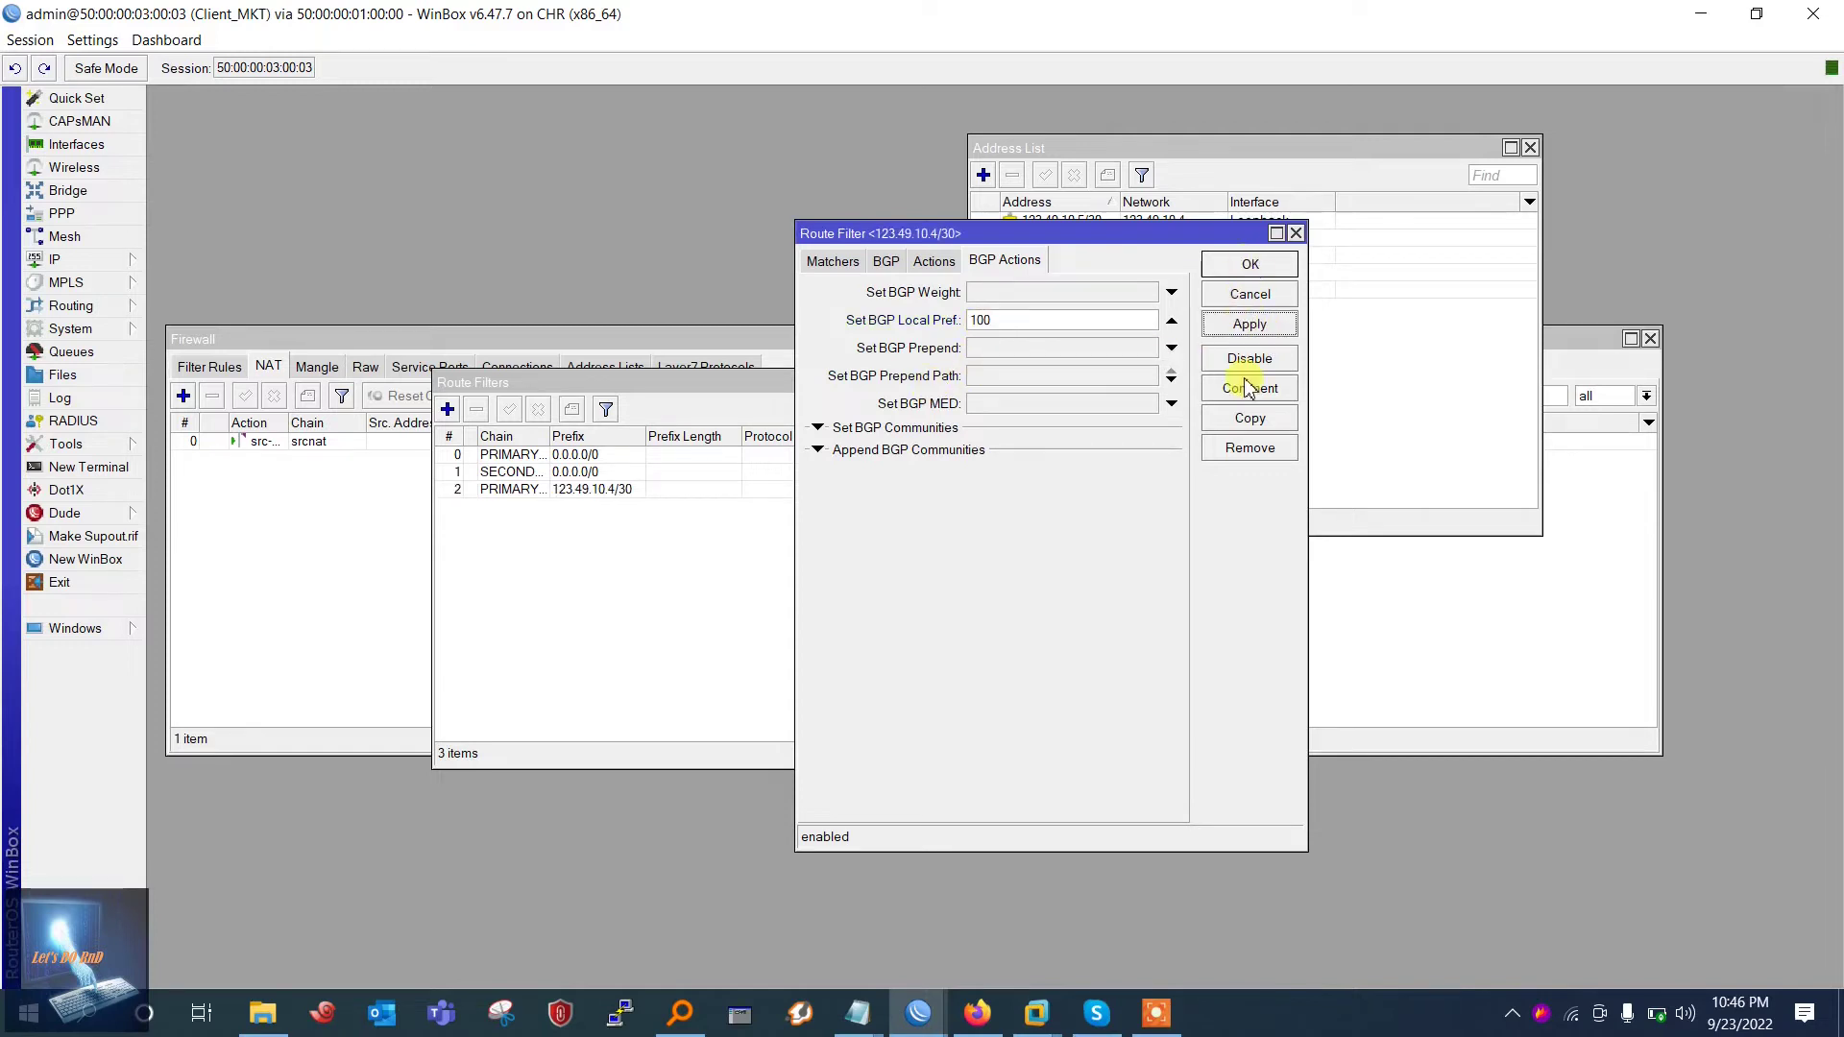
# Copy the PRIMARY_OUT route filter and change the copy's chain to SECONDARY_OUT
pyautogui.click(1249, 419)
pyautogui.moveTo(1002, 320); pyautogui.dragTo(927, 325)
pyautogui.write('S')
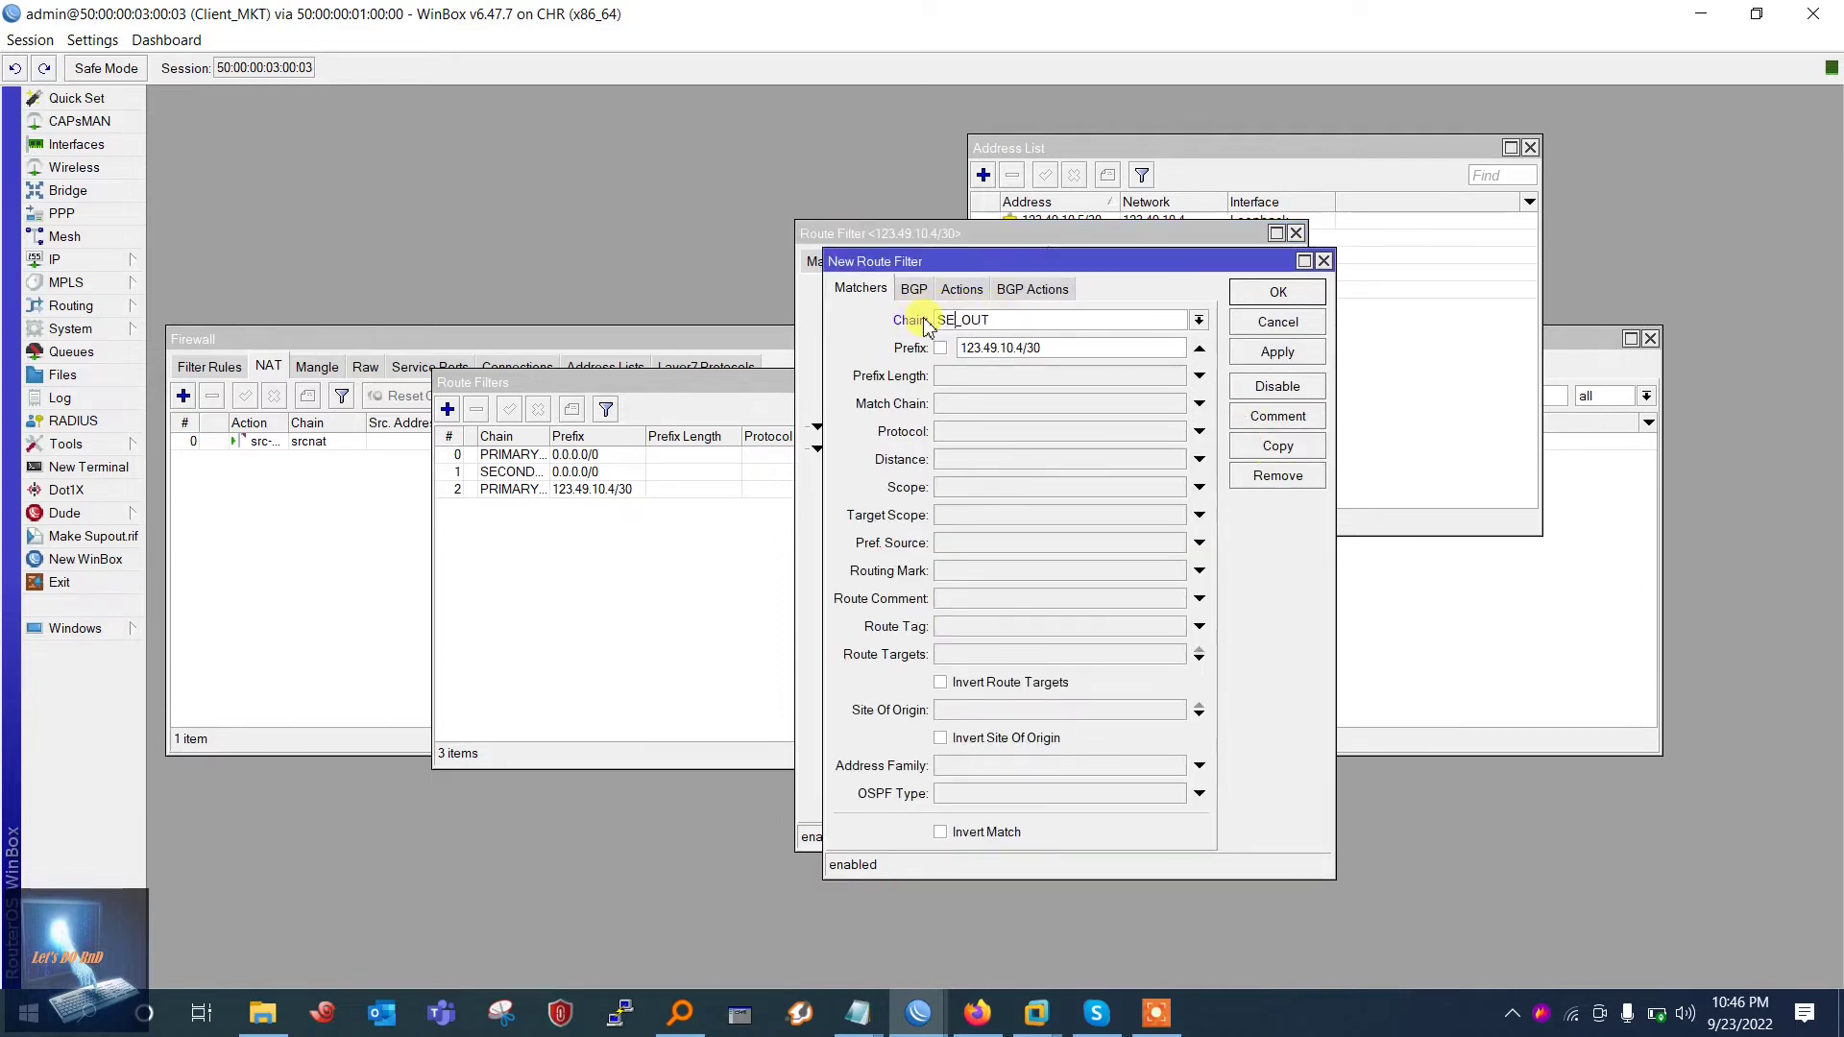
pyautogui.write('ECONDARY')
# Set the SECONDARY_OUT filter's BGP local preference to 80, apply it and close both filter dialogs
pyautogui.click(1016, 287)
pyautogui.moveTo(1037, 348); pyautogui.dragTo(957, 349)
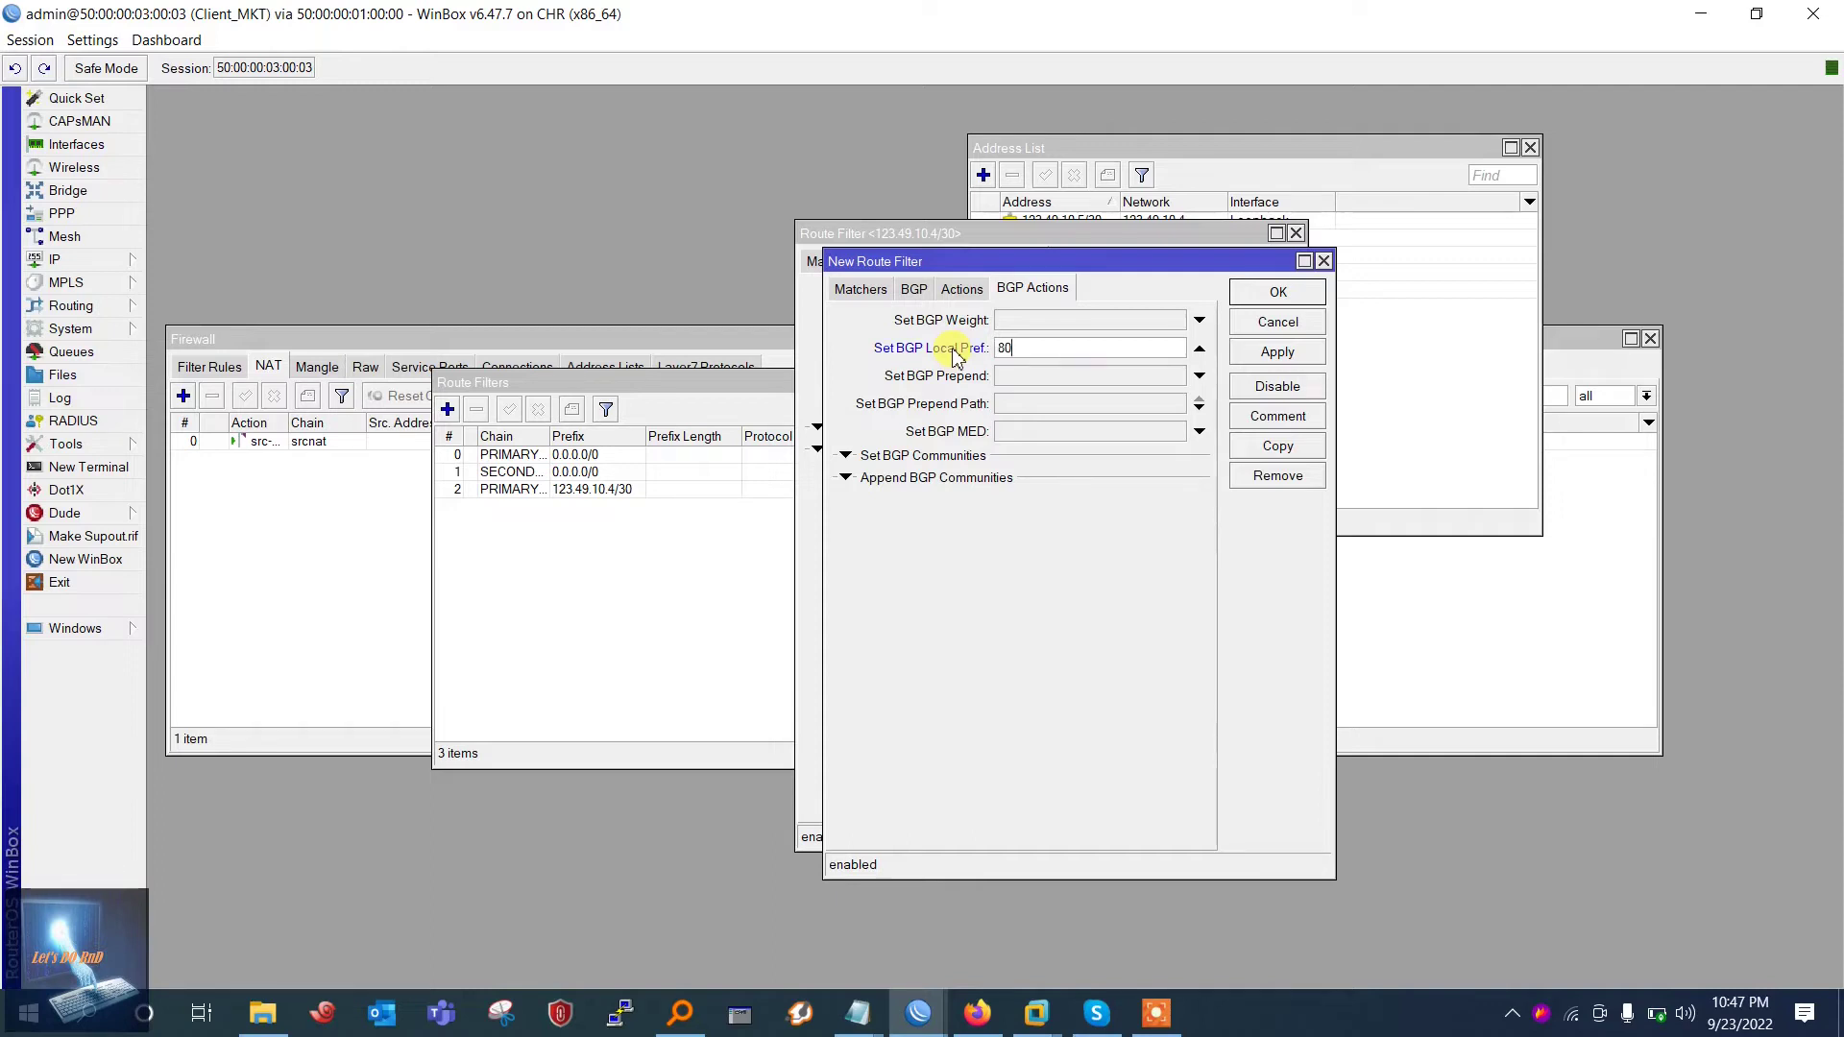
pyautogui.click(1277, 353)
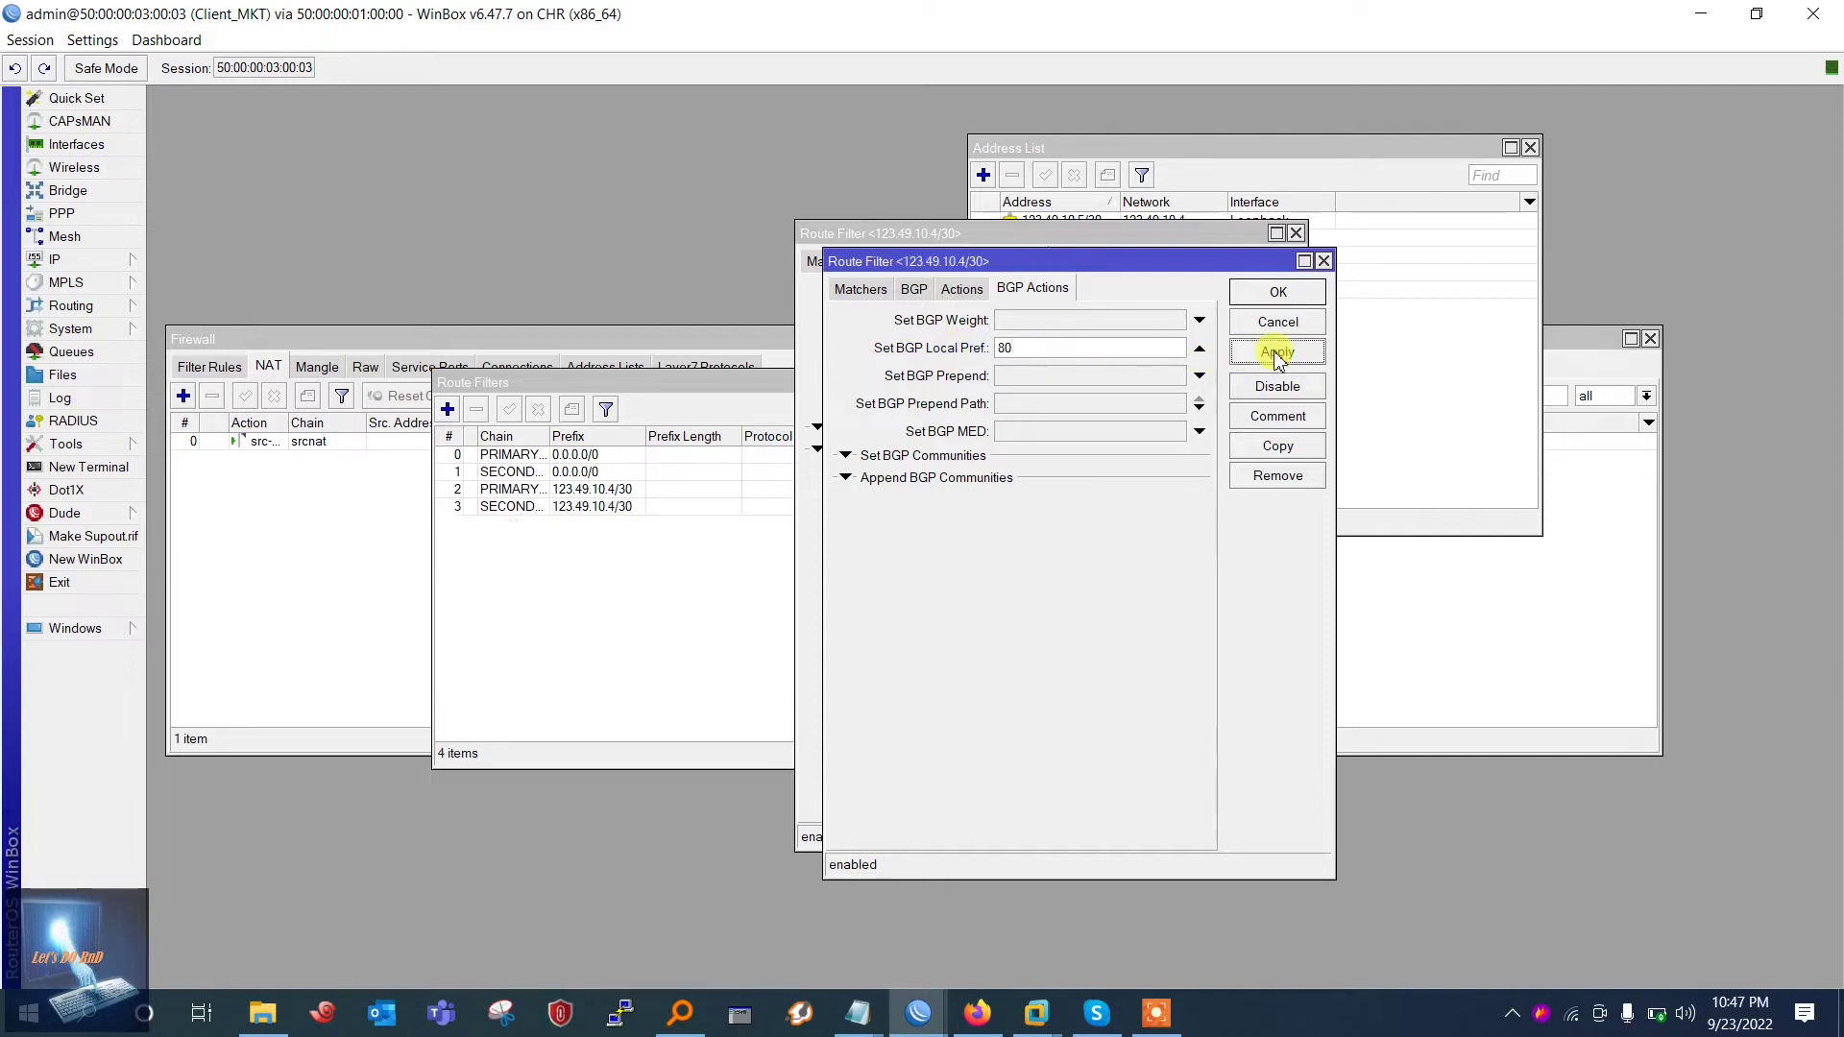
pyautogui.click(1278, 293)
pyautogui.click(1256, 265)
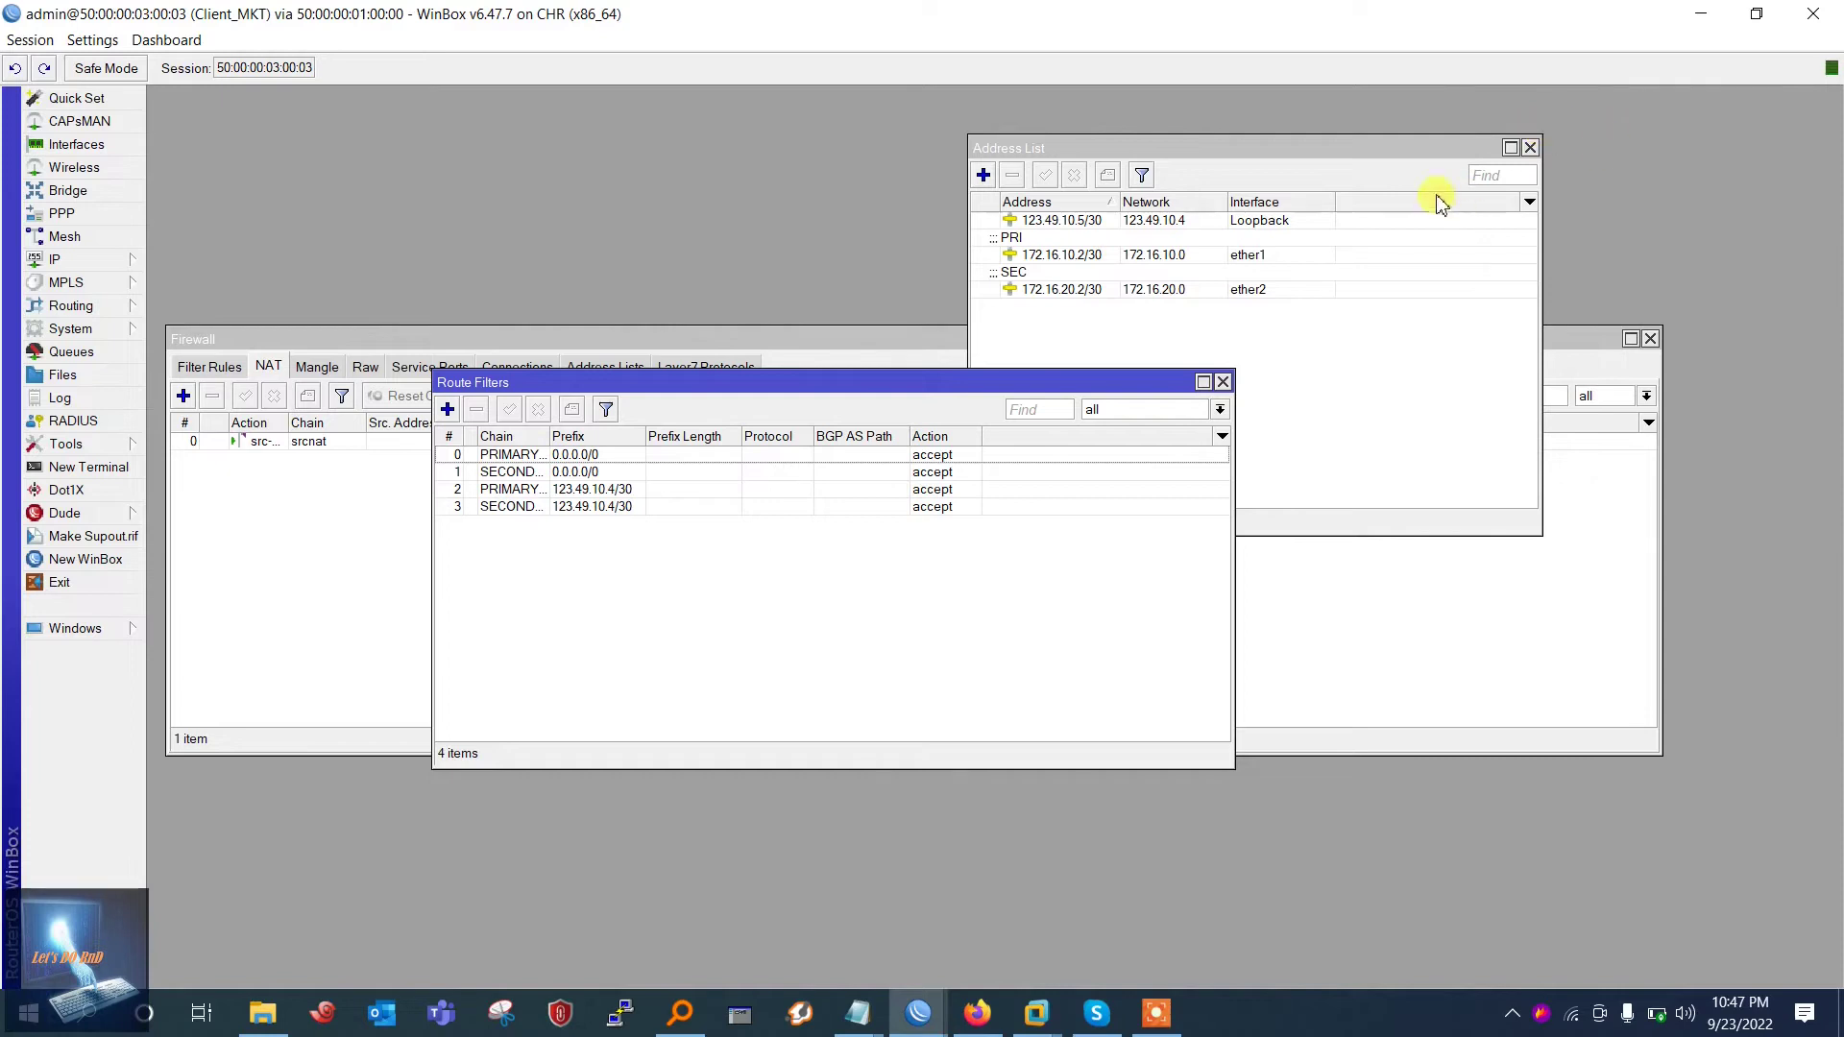
# Close the address list and firewall windows, and open the BGP peer TO_ISP_1 beside the route filters
pyautogui.click(1530, 147)
pyautogui.moveTo(1009, 382); pyautogui.dragTo(1076, 533)
pyautogui.click(1650, 339)
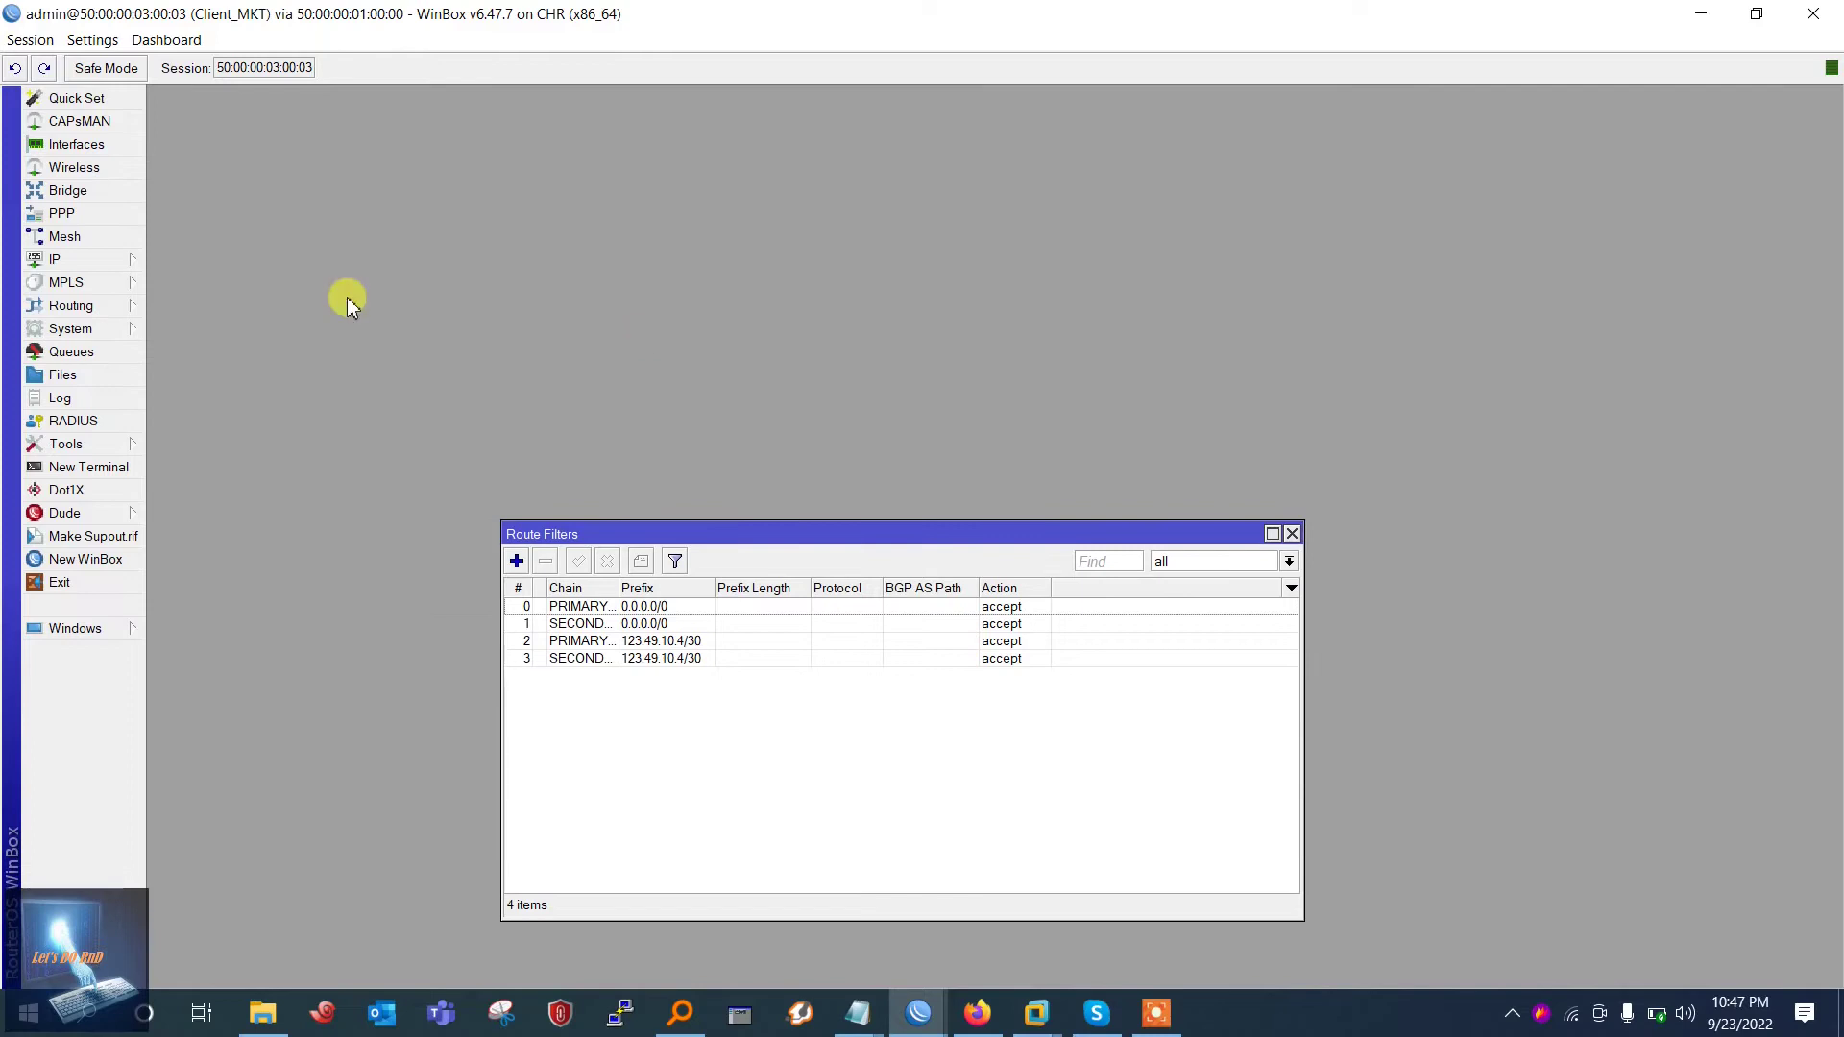
pyautogui.click(71, 305)
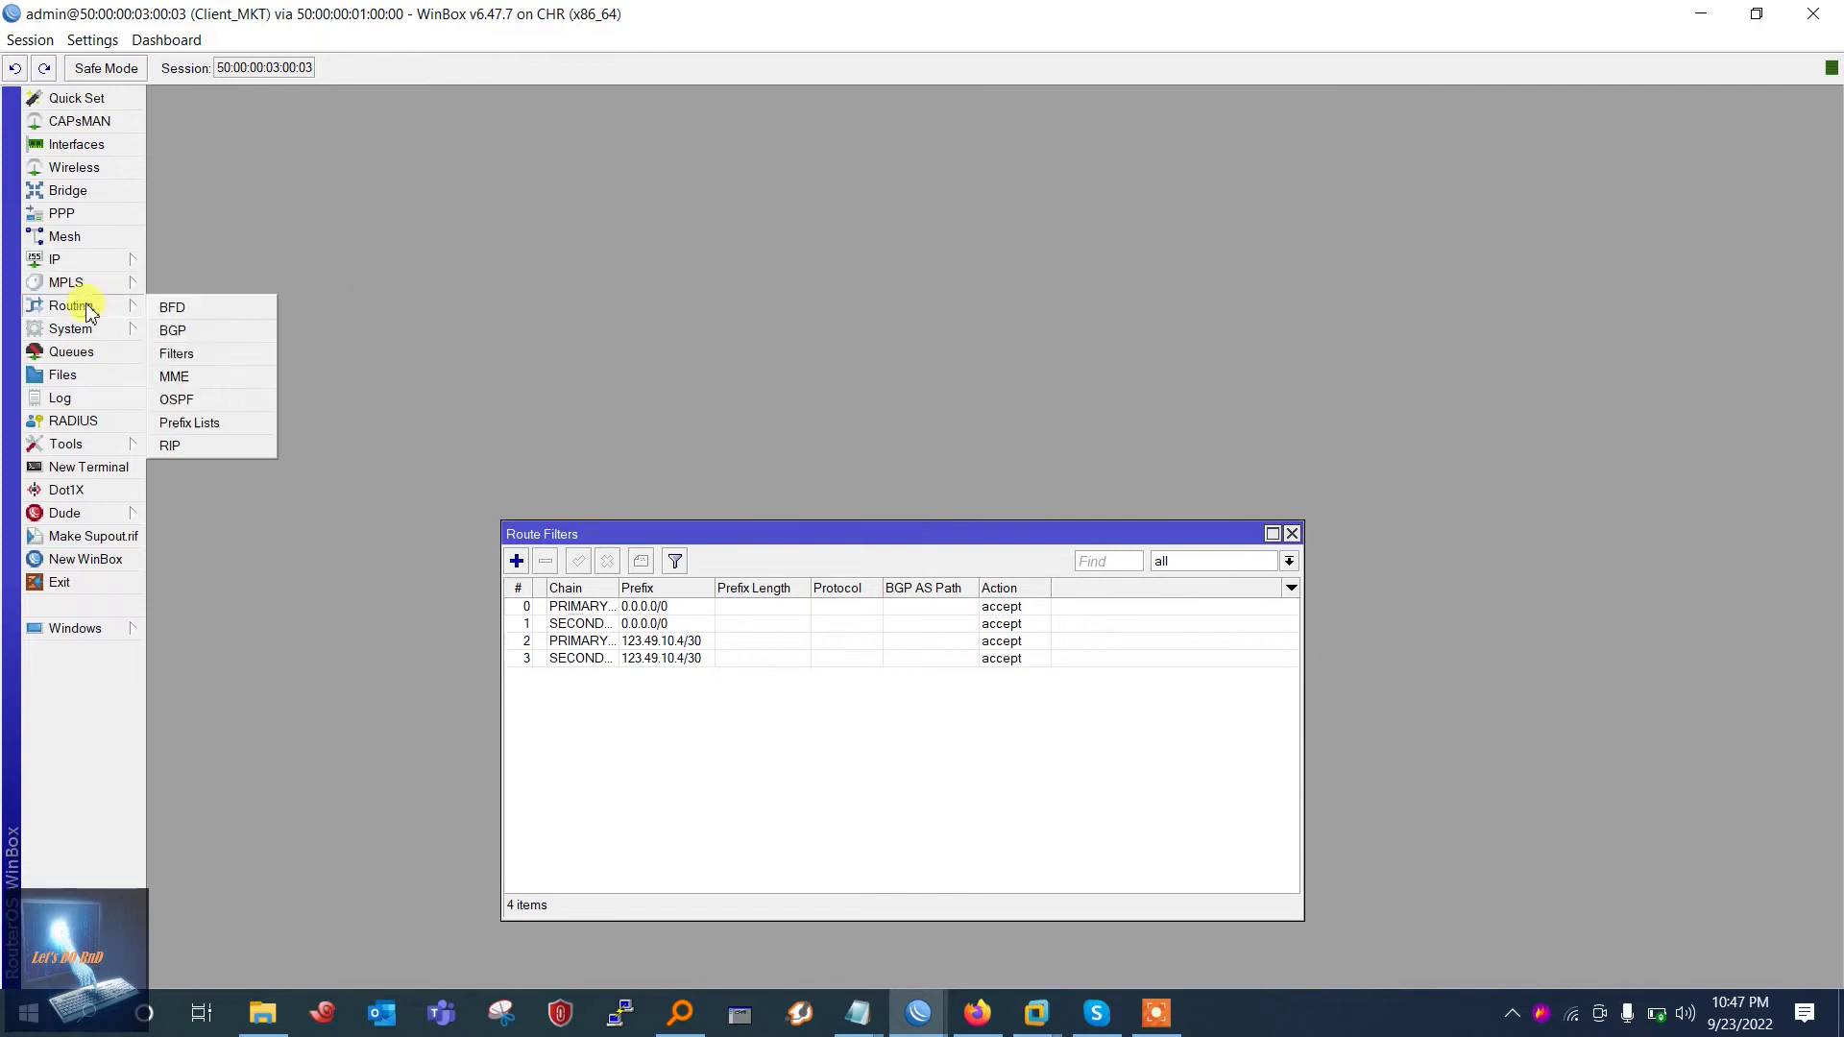
pyautogui.click(173, 330)
pyautogui.moveTo(580, 235); pyautogui.dragTo(1082, 167)
pyautogui.doubleClick(1050, 279)
pyautogui.moveTo(1031, 257); pyautogui.dragTo(1415, 155)
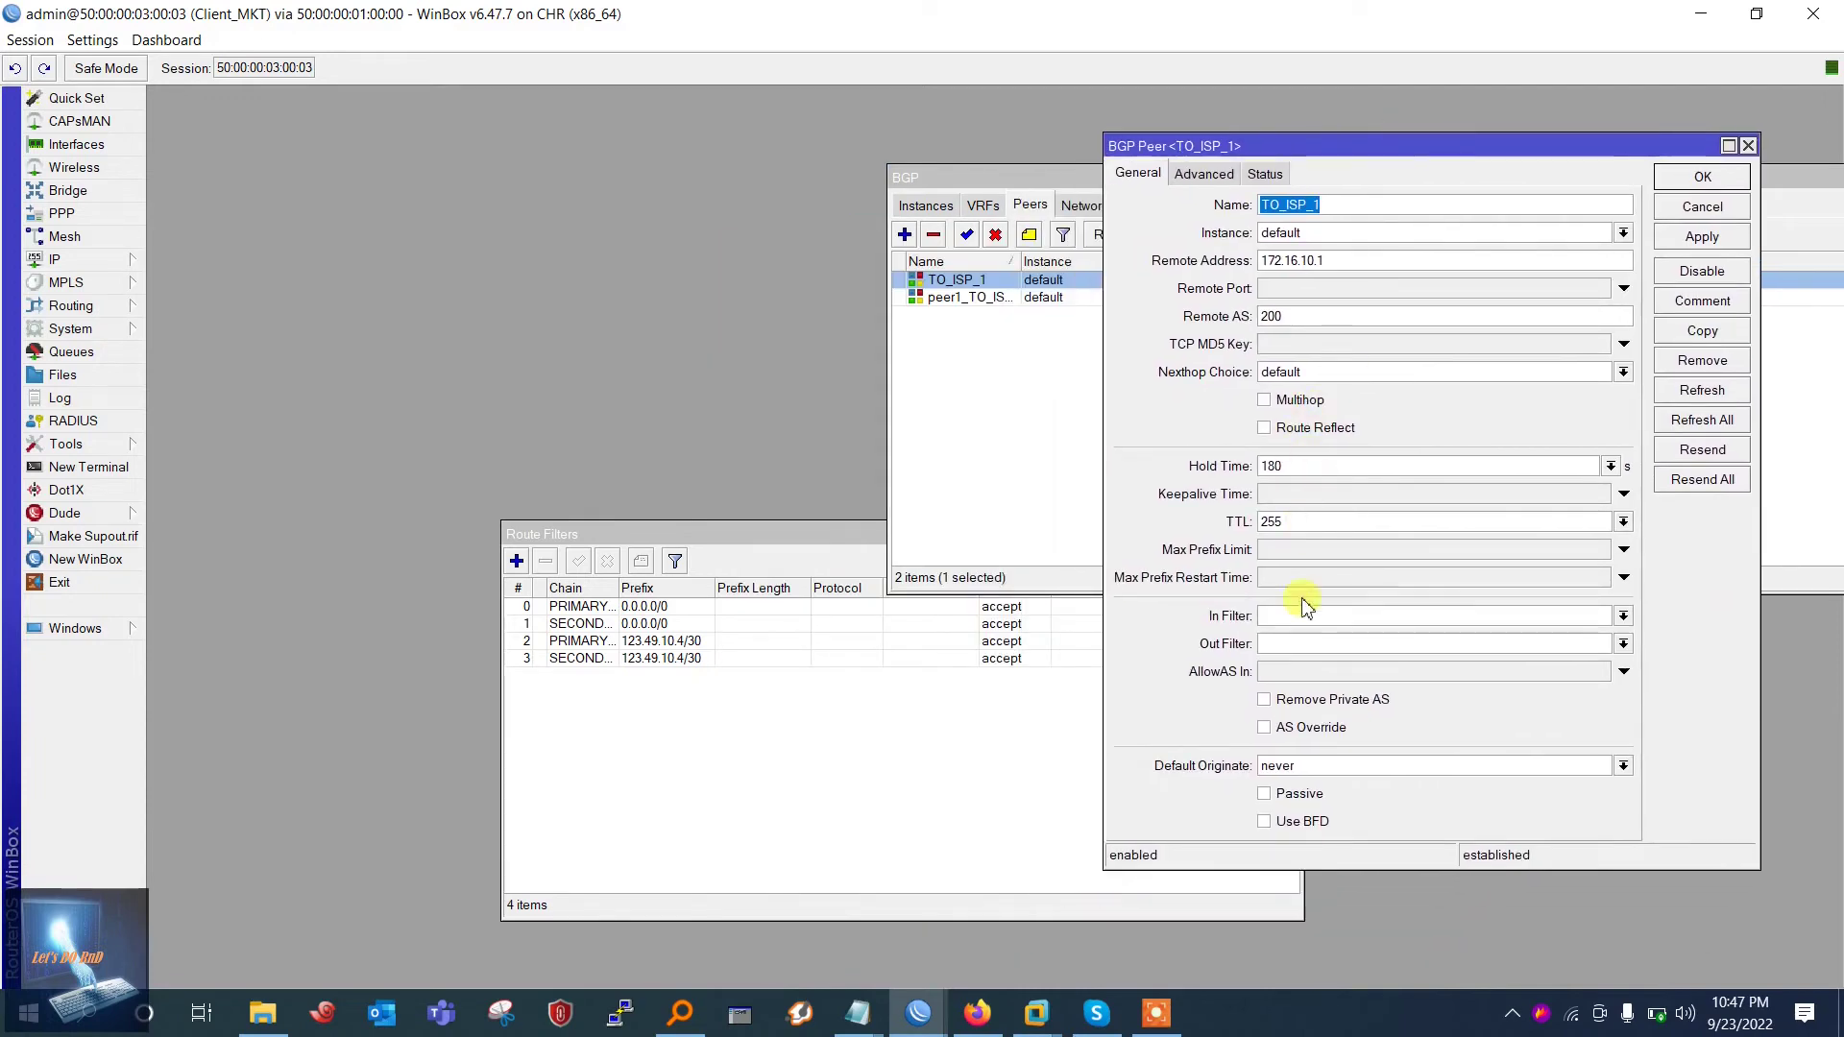
# Check the chain name of the first route filter and return to the TO_ISP_1 peer settings
pyautogui.doubleClick(583, 608)
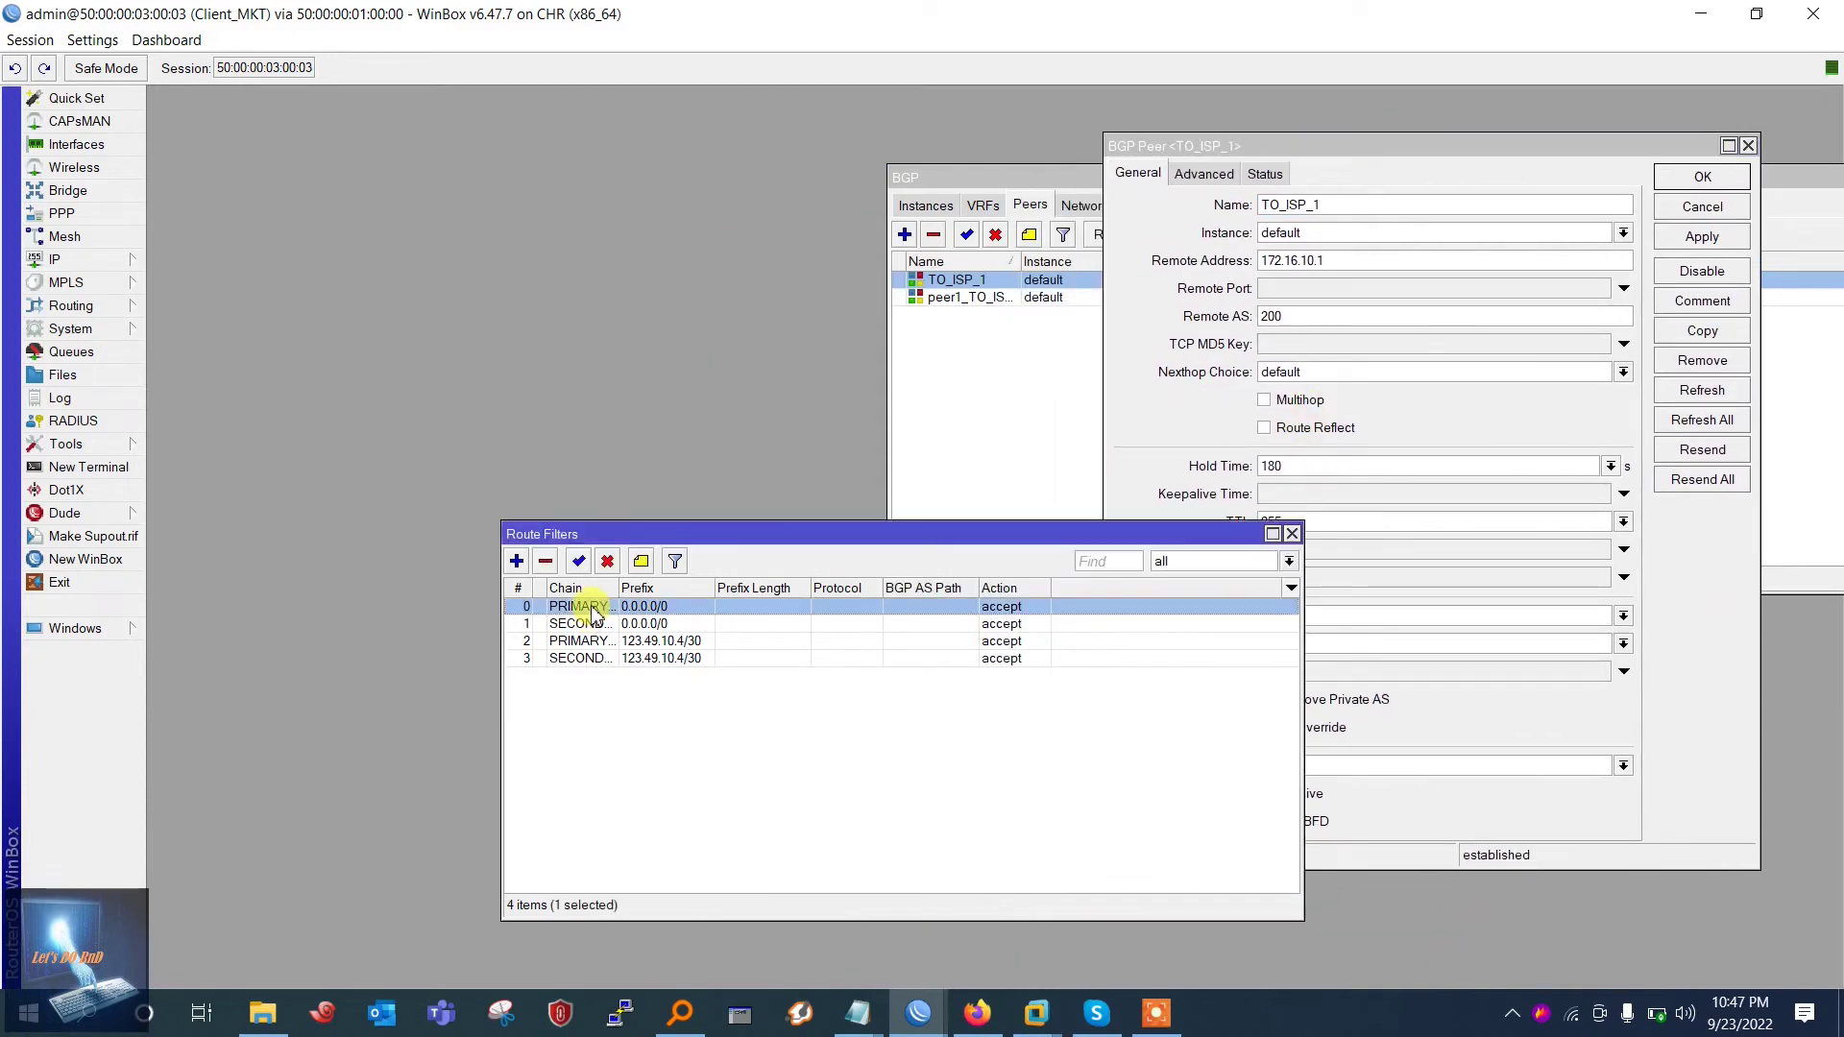
pyautogui.click(831, 261)
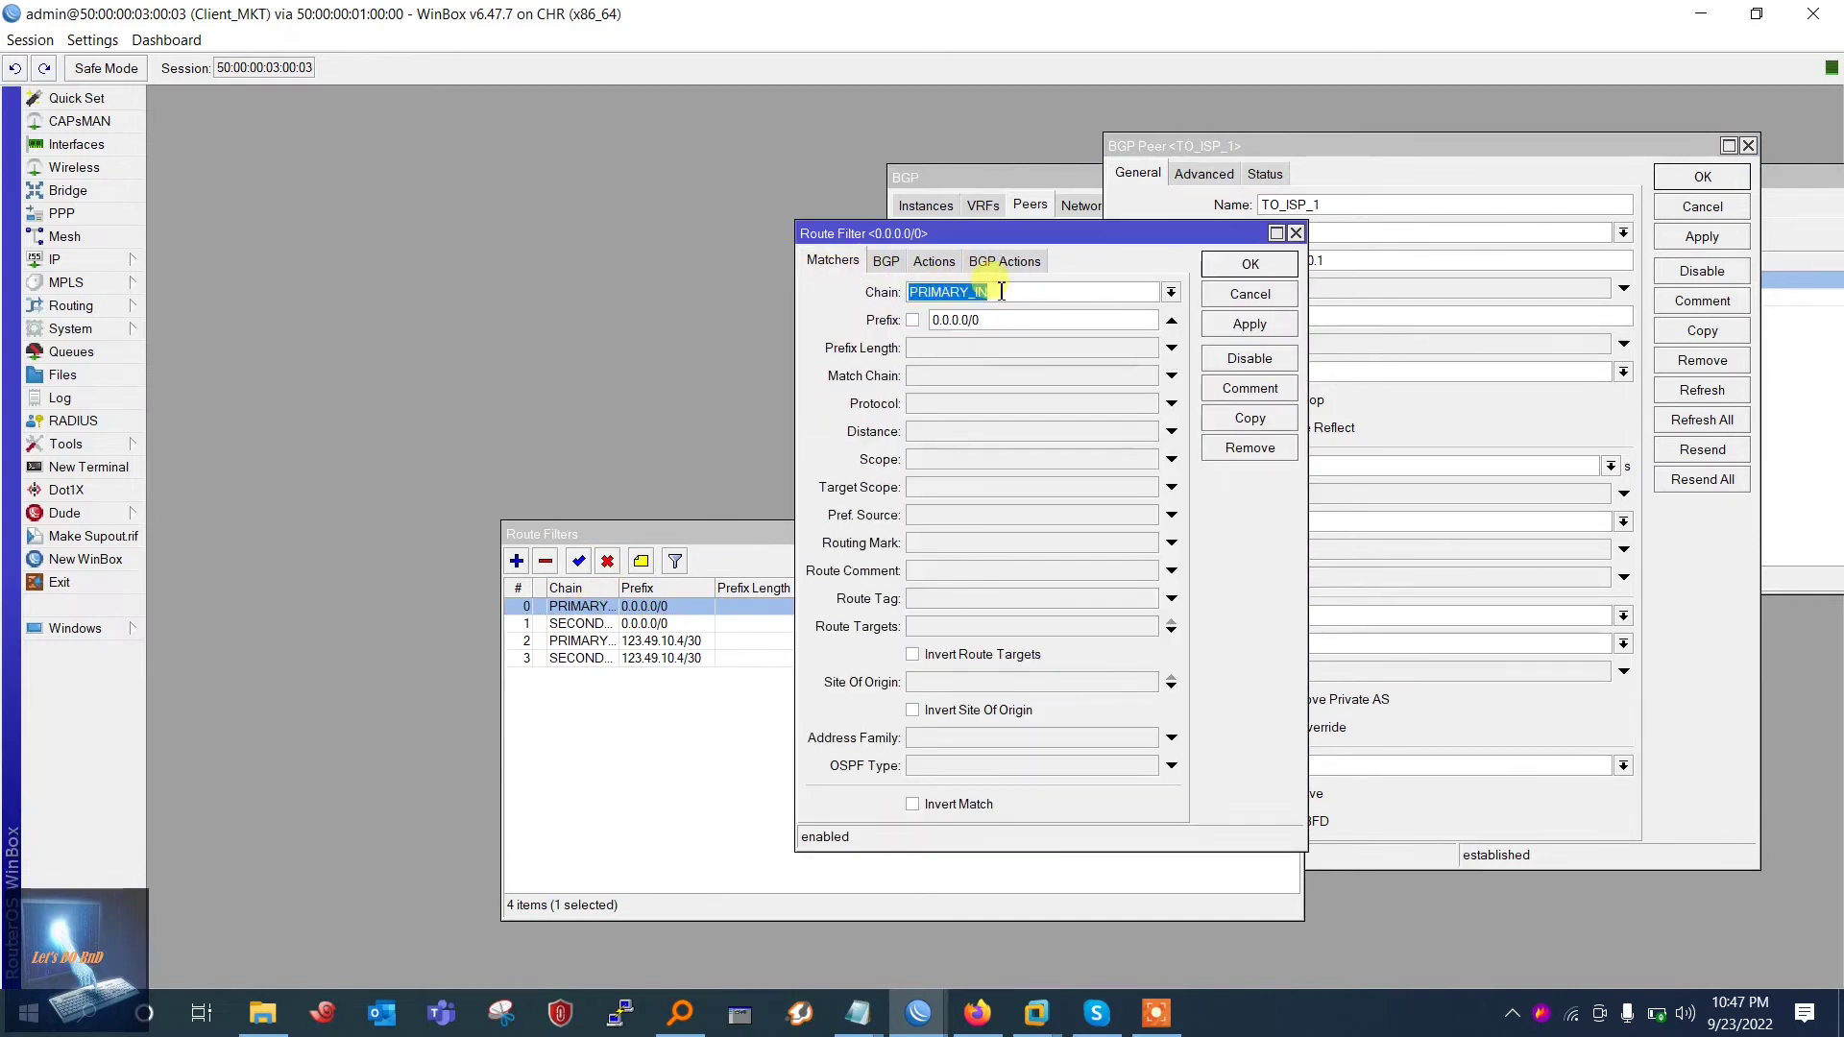
pyautogui.click(1248, 264)
pyautogui.click(1328, 562)
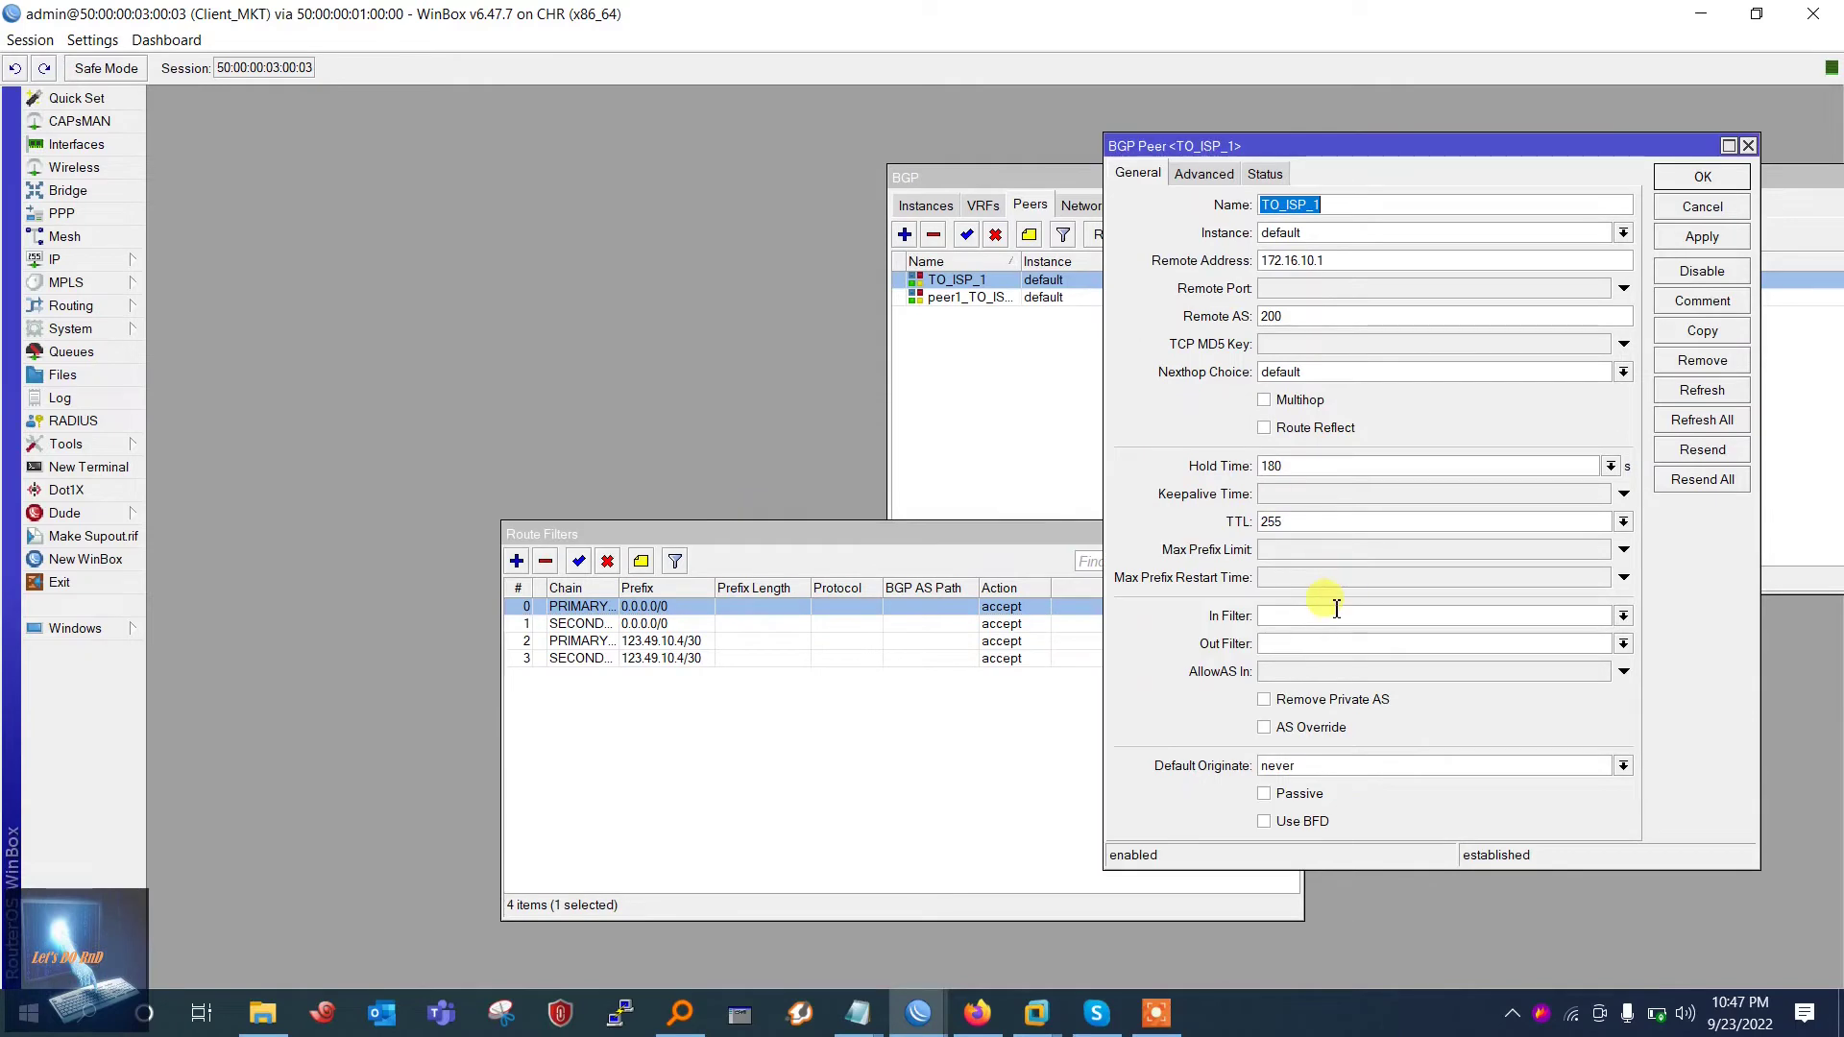
# Set the TO_ISP_1 peer's in filter to PRIMARY_IN and out filter to PRIMARY_OUT, leave private AS removal off, and save the peer
pyautogui.doubleClick(583, 650)
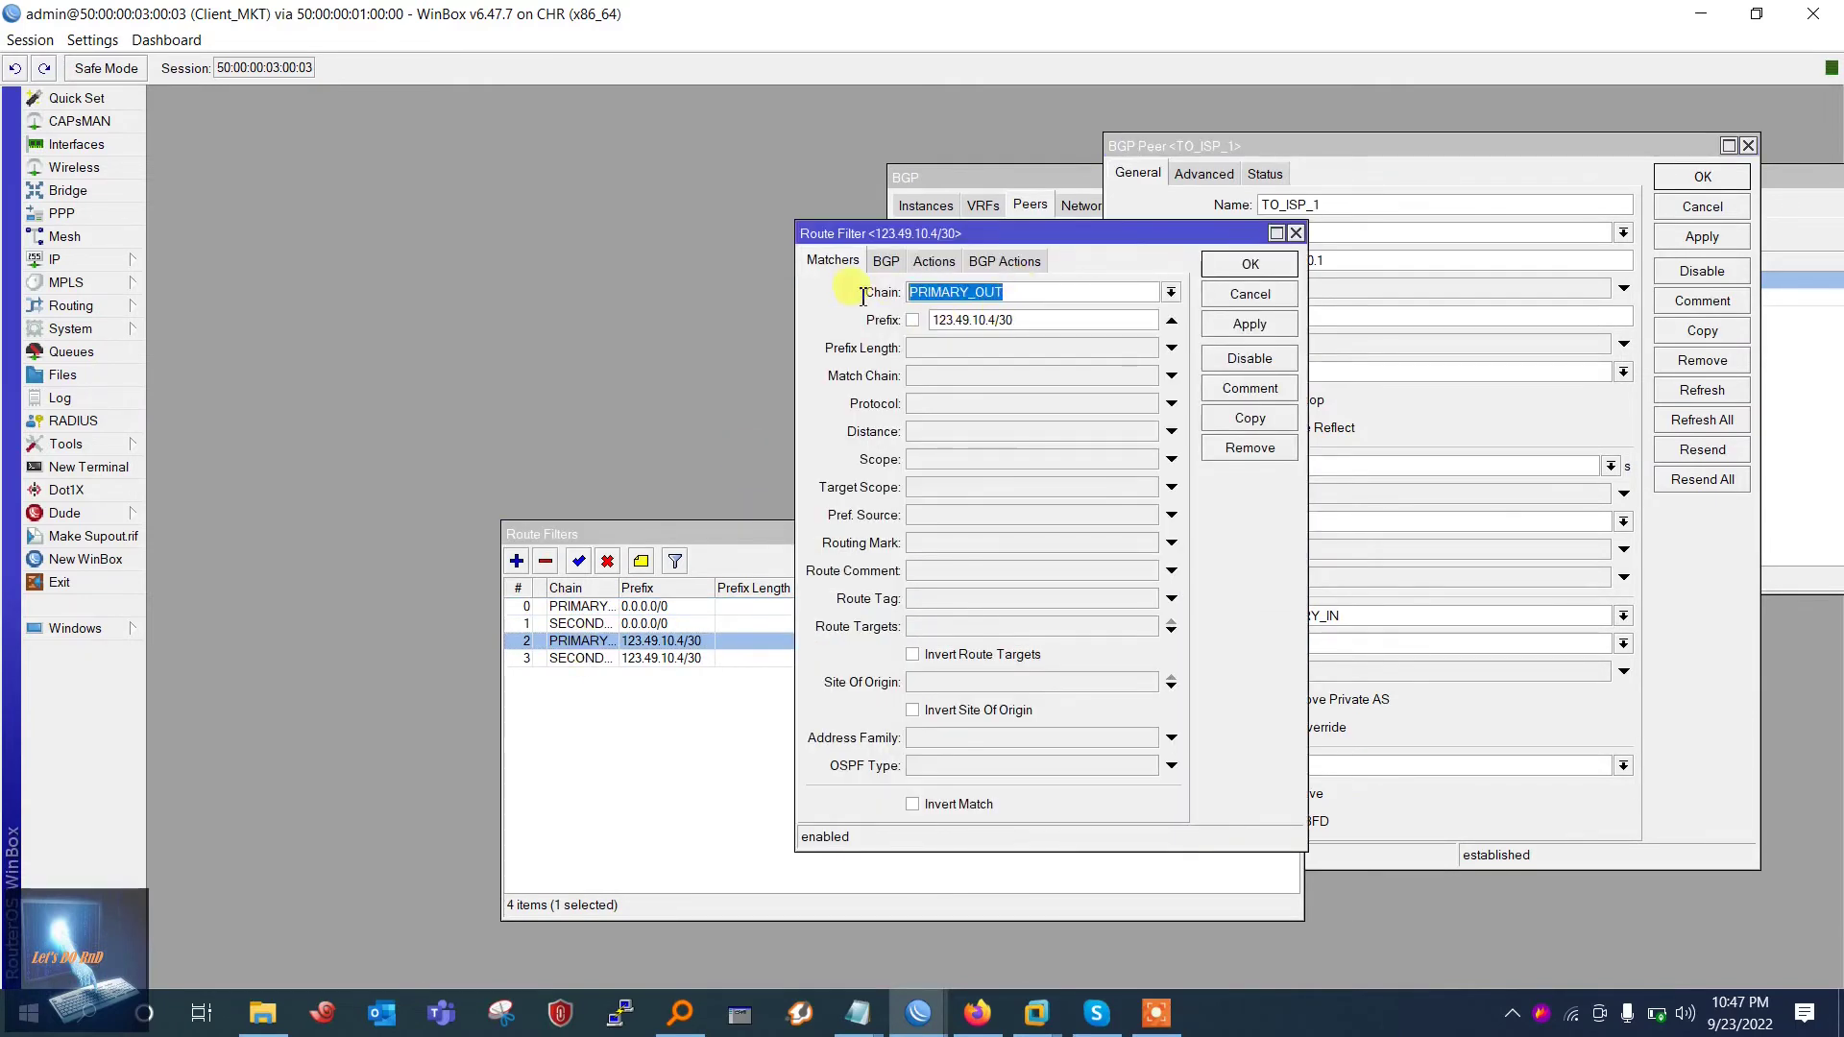
pyautogui.click(1253, 262)
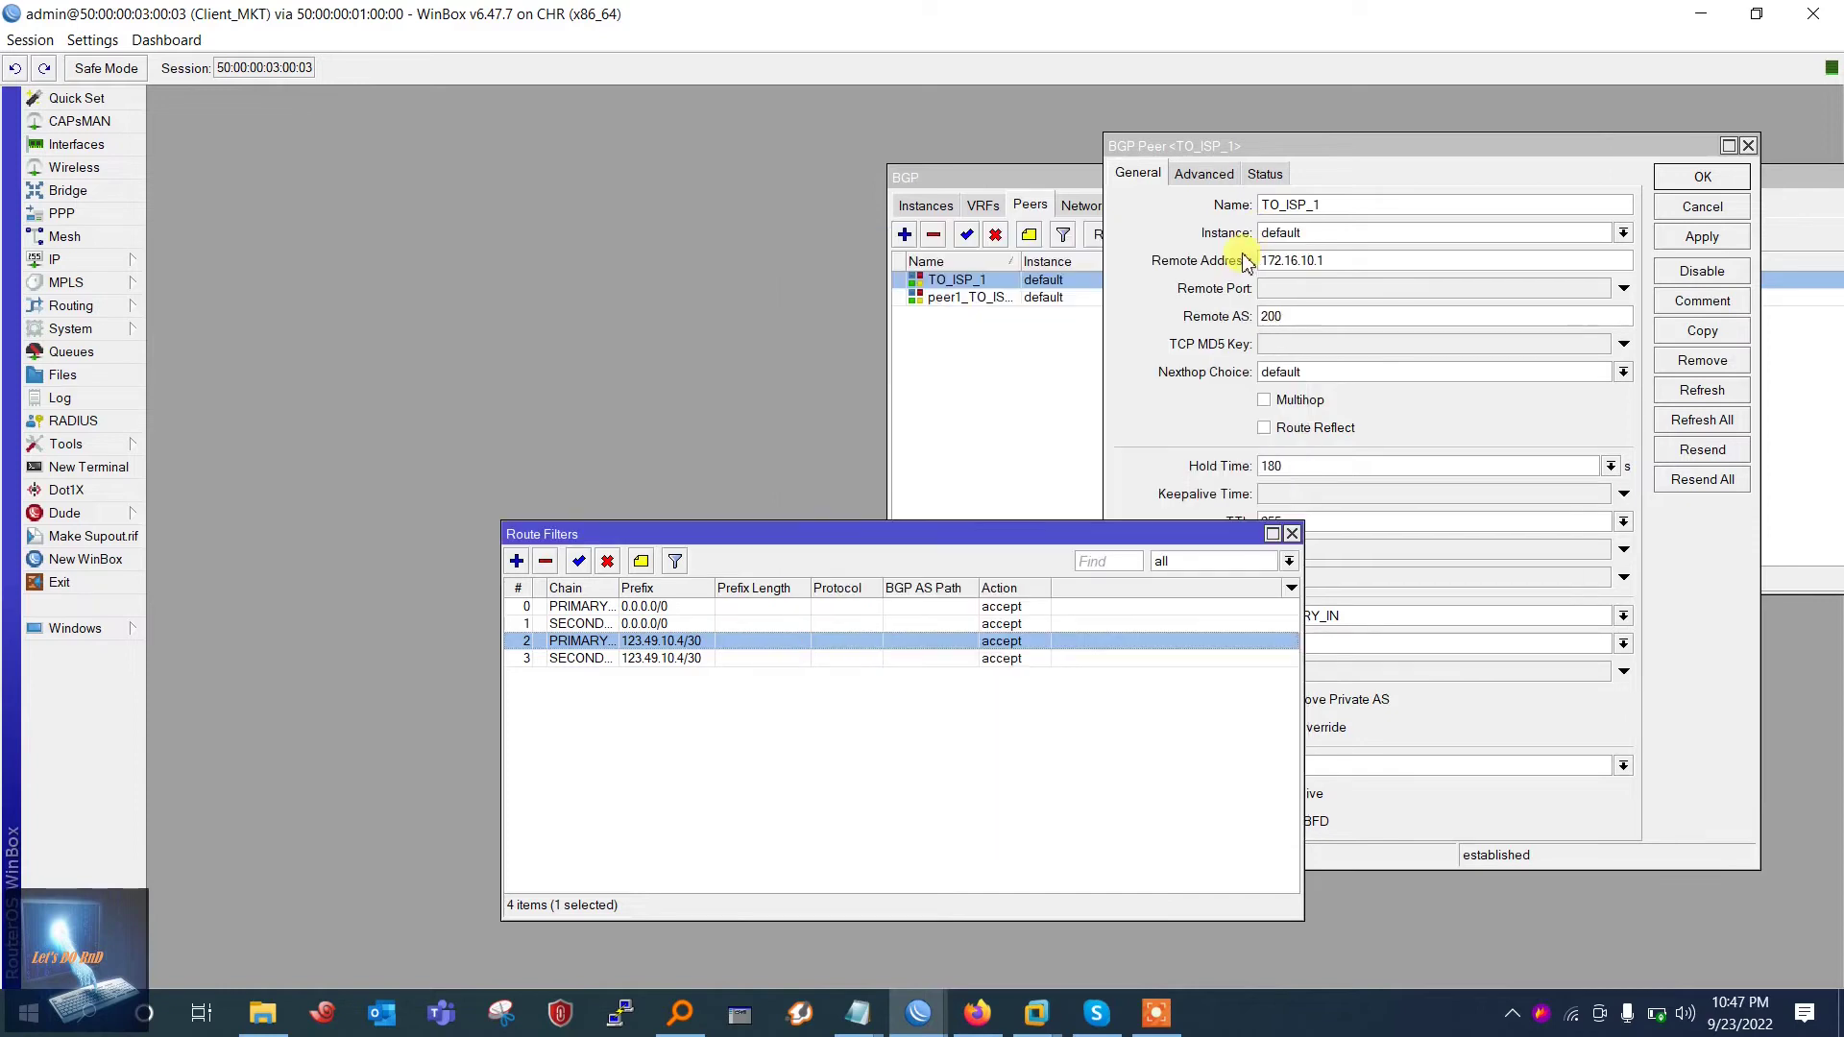
pyautogui.click(1494, 704)
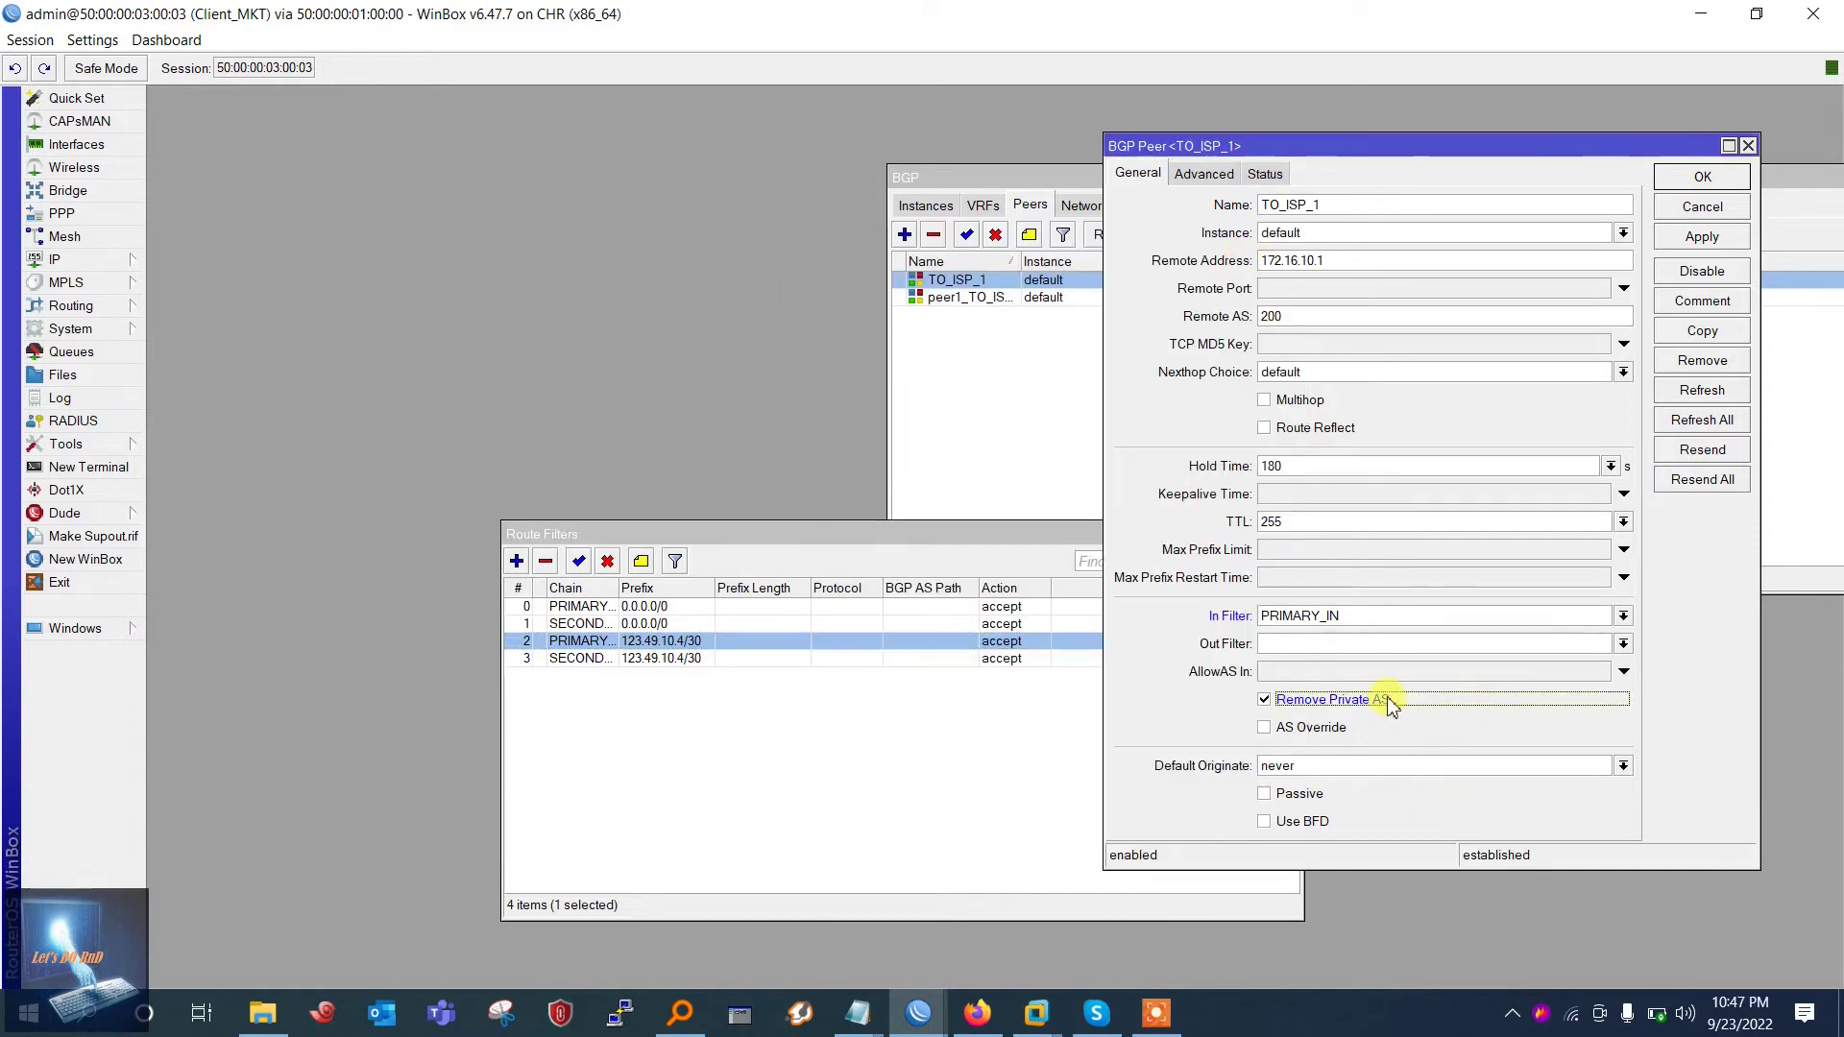
pyautogui.click(1366, 641)
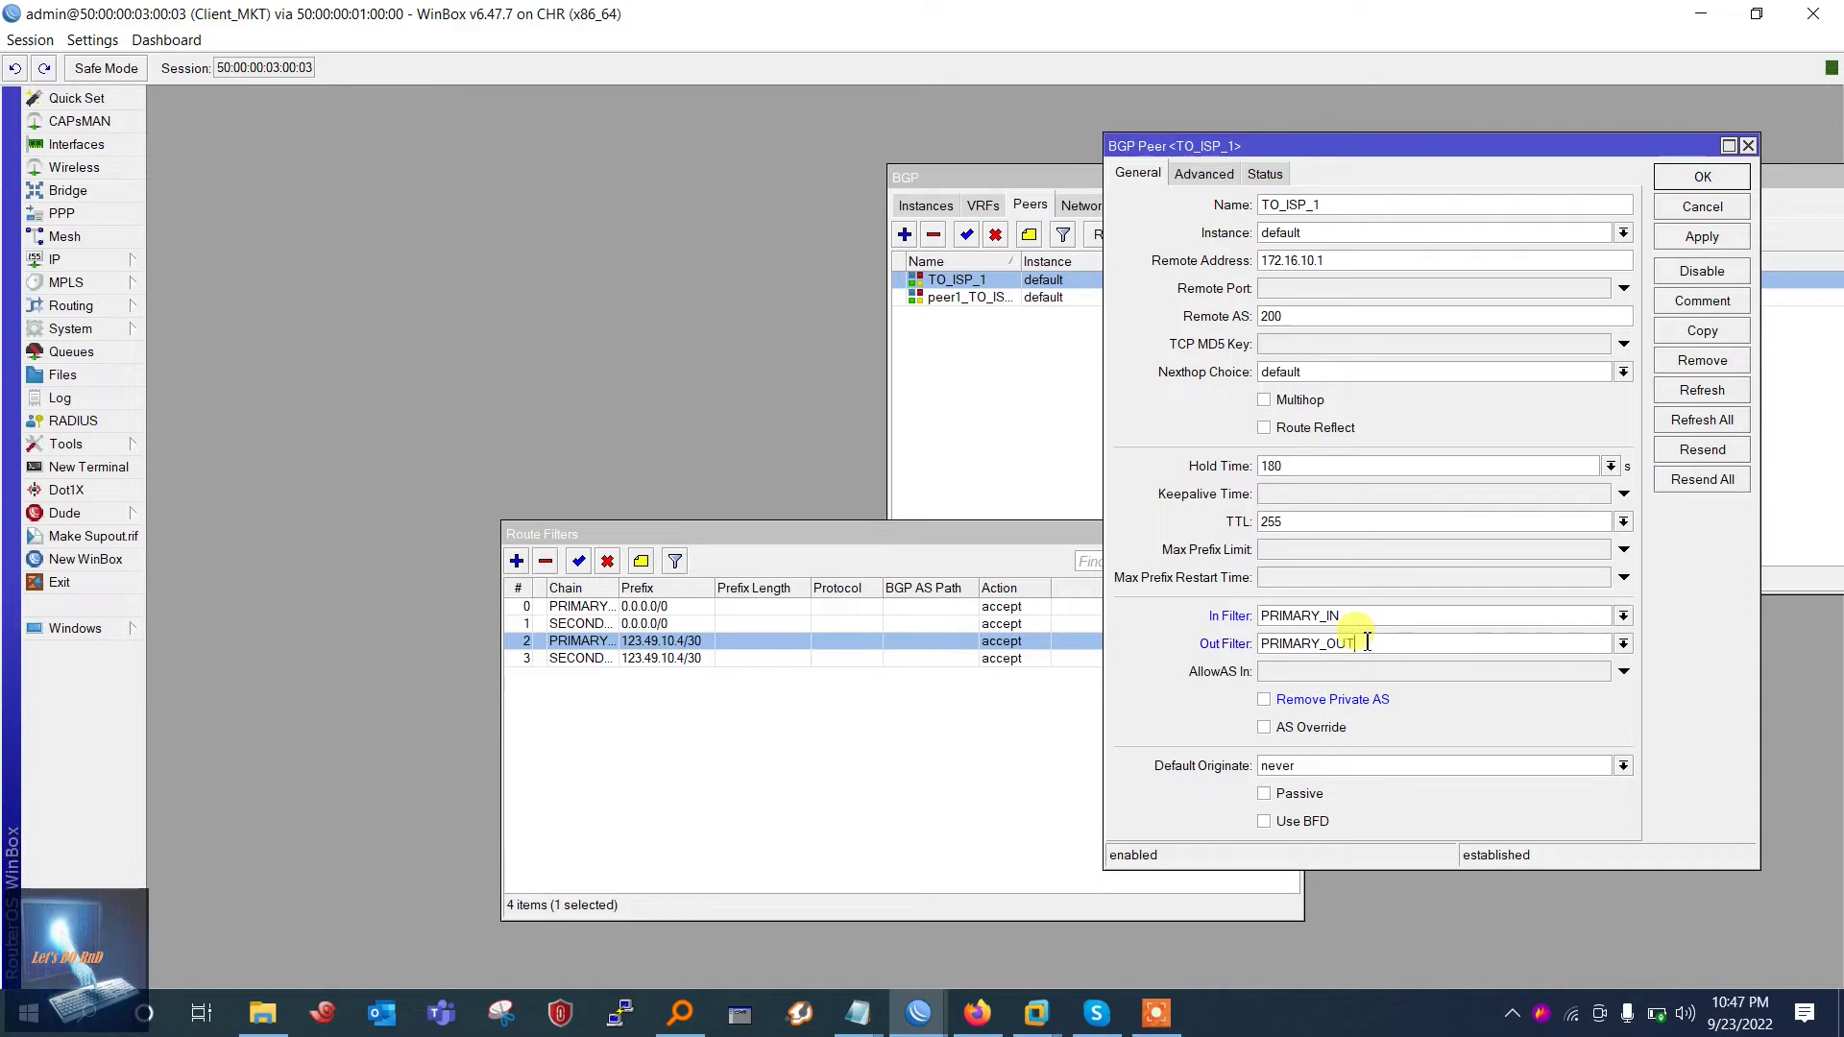
pyautogui.click(1704, 244)
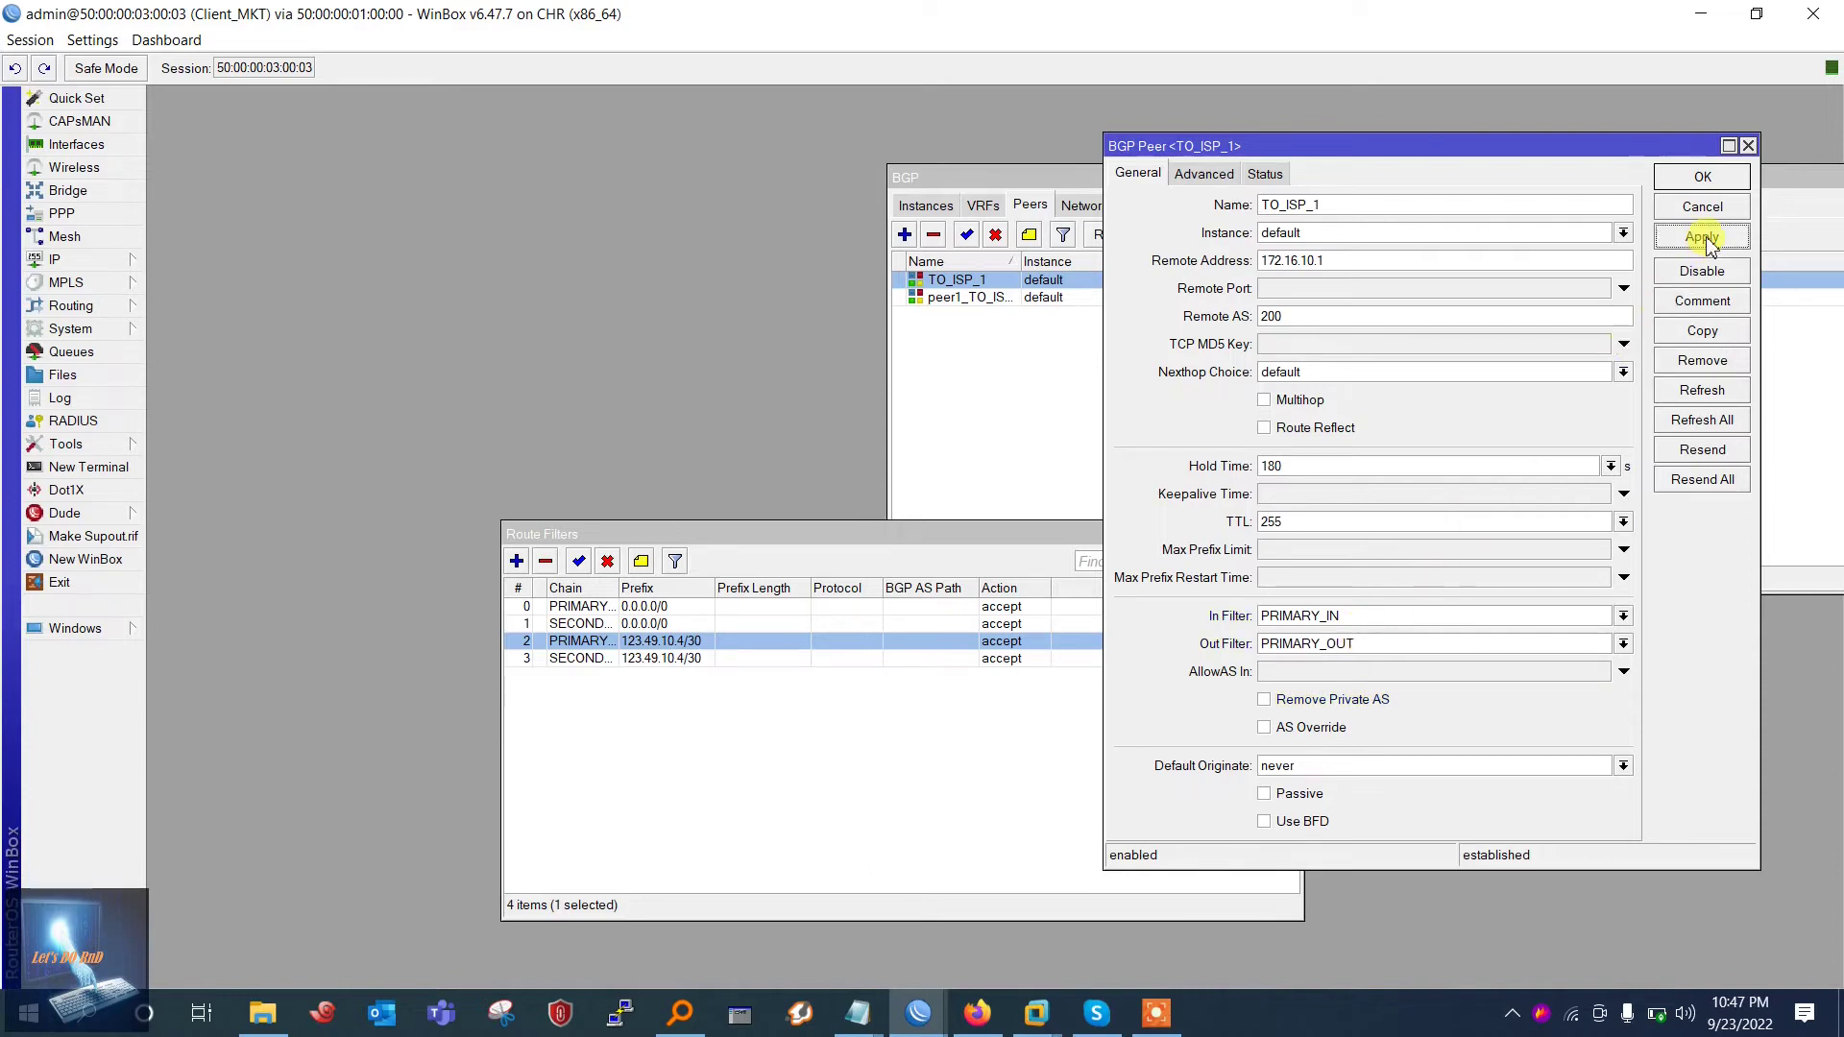
pyautogui.click(1719, 180)
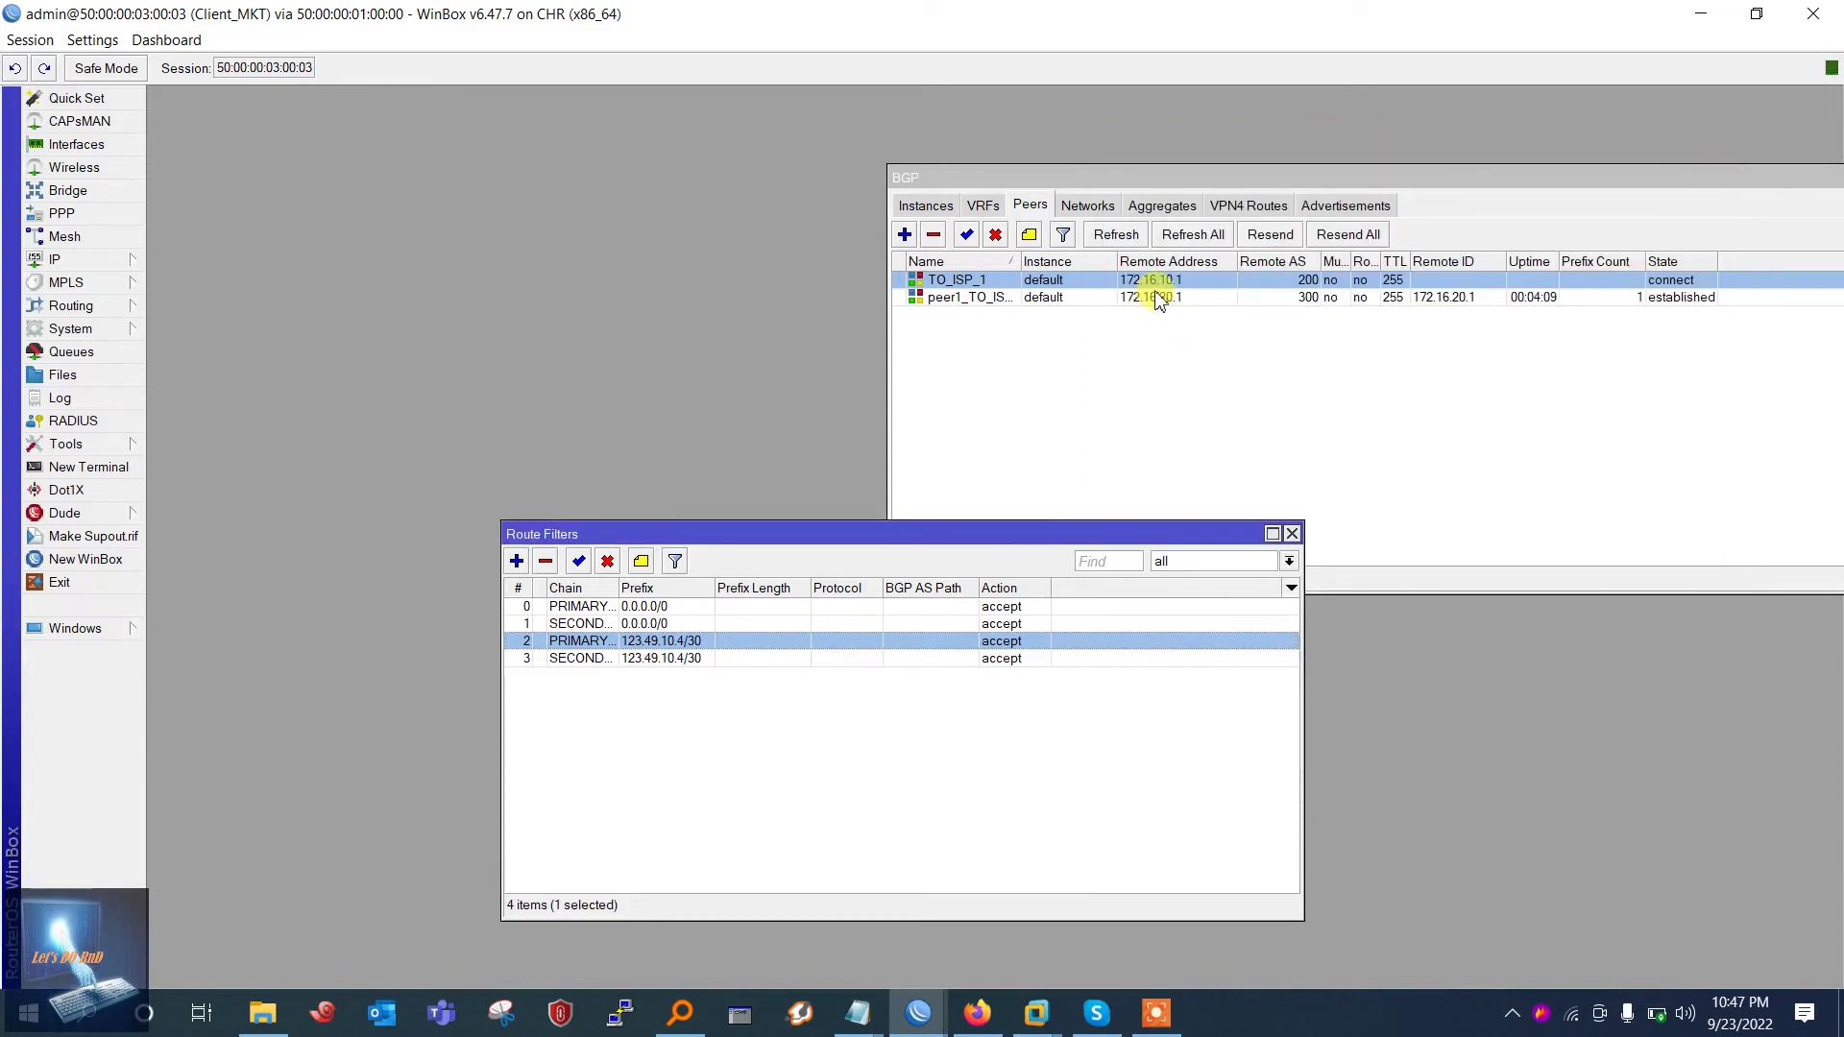
# Open the peer1_TO_ISP_2 peer and set its in filter to SECONDARY_IN, copying the chain name from the matching 0.0.0.0/0 route filter
pyautogui.doubleClick(1155, 297)
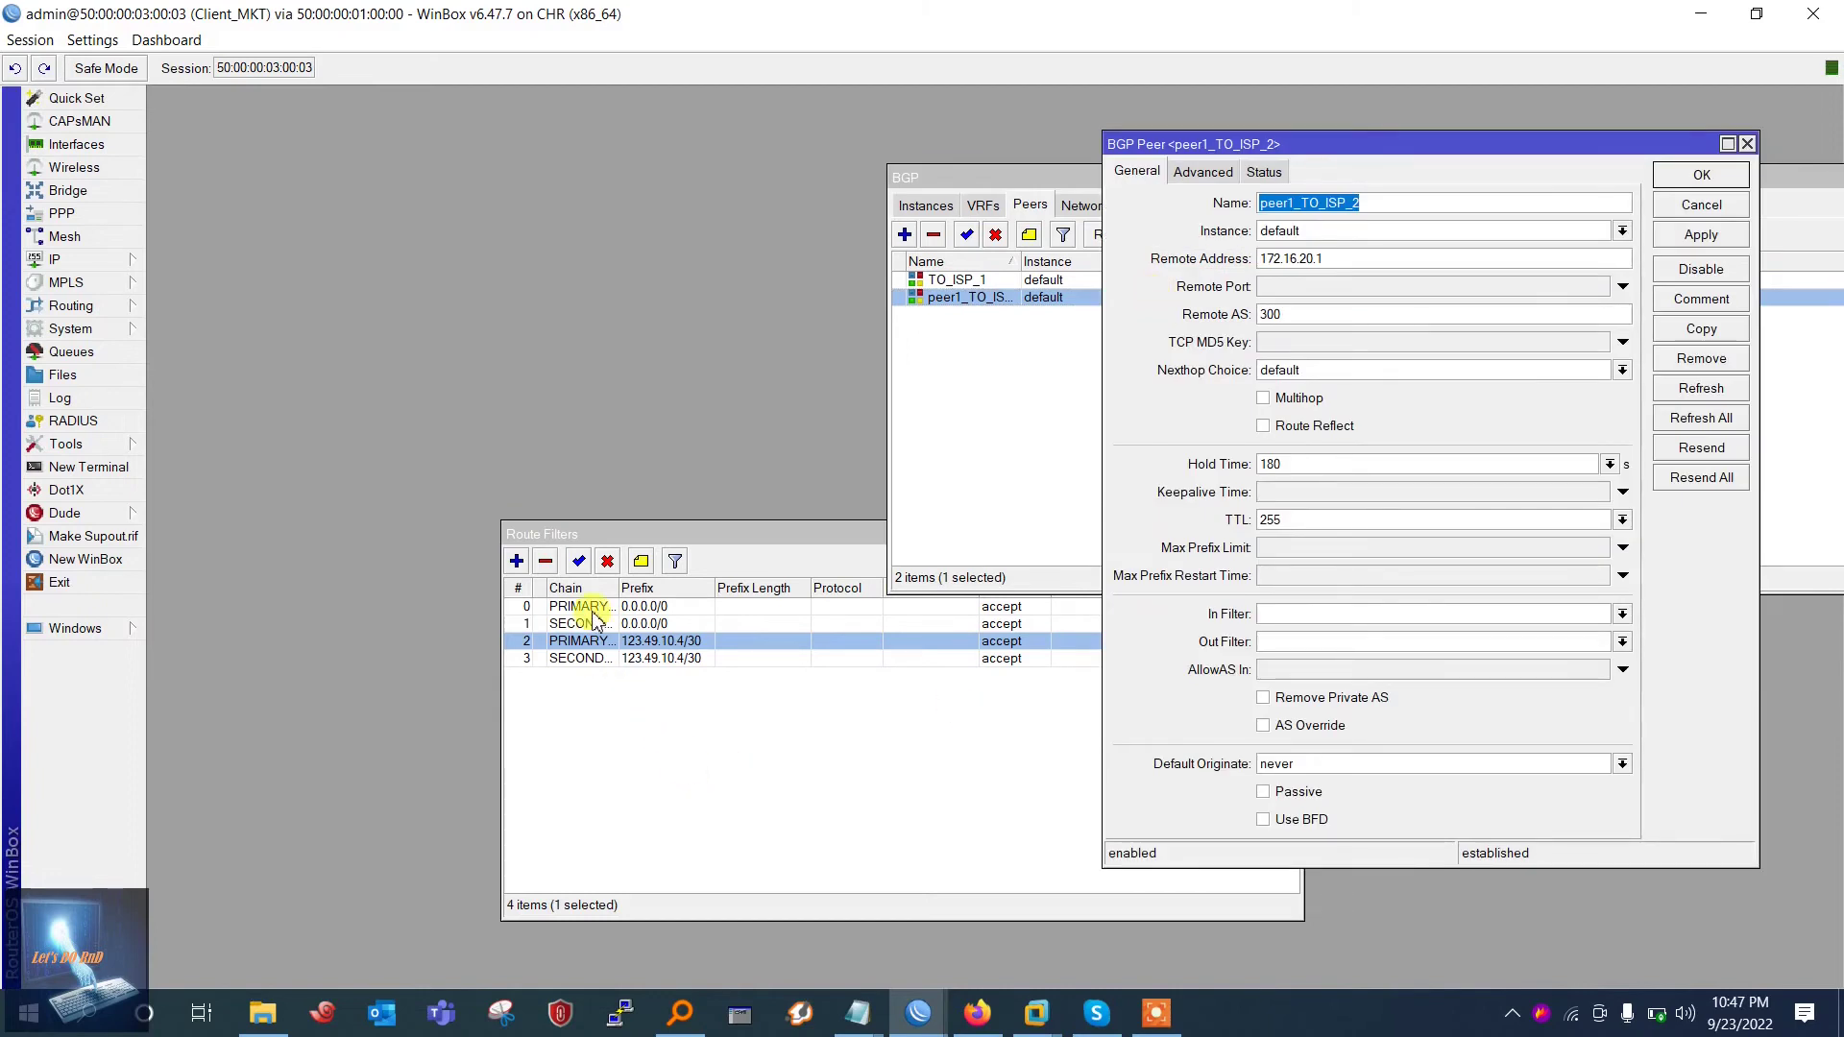
pyautogui.doubleClick(593, 624)
pyautogui.moveTo(1019, 292); pyautogui.dragTo(892, 293)
pyautogui.hotkey('ctrl', 'c')
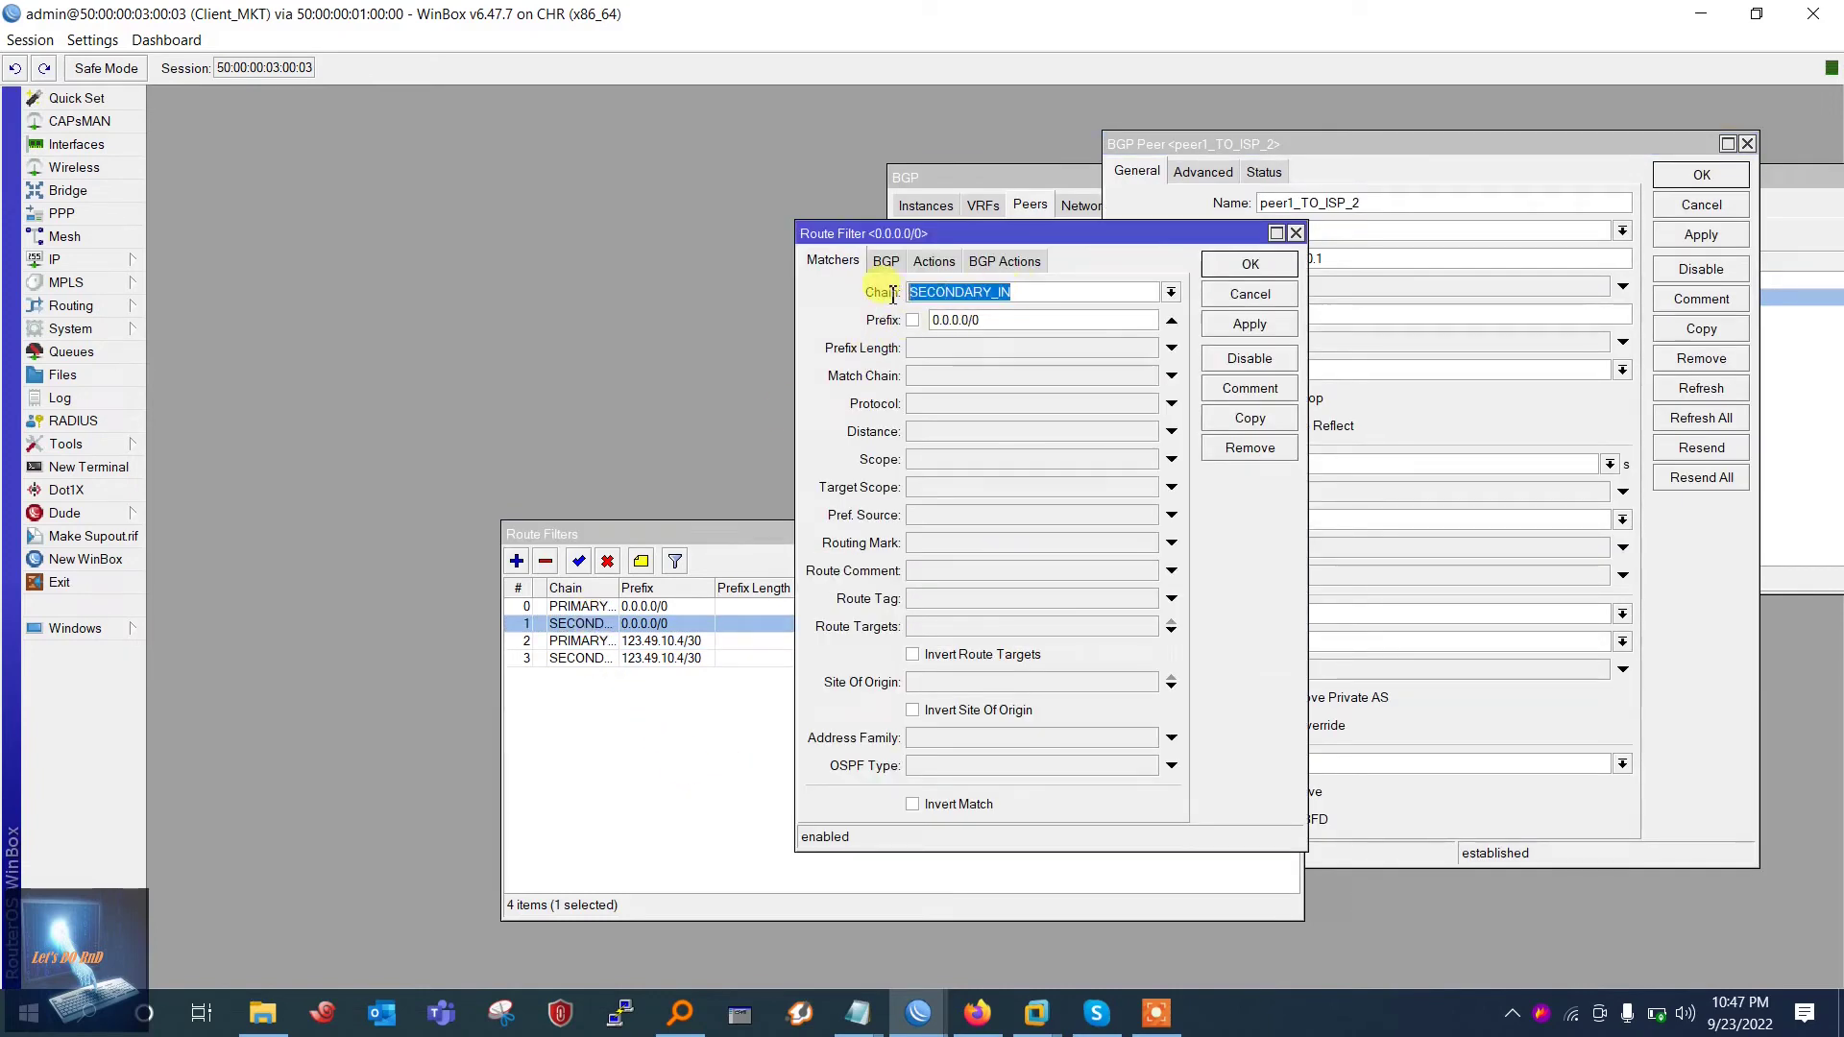
pyautogui.click(1248, 264)
pyautogui.moveTo(588, 537); pyautogui.dragTo(381, 417)
pyautogui.click(1353, 613)
pyautogui.hotkey('ctrl', 'v')
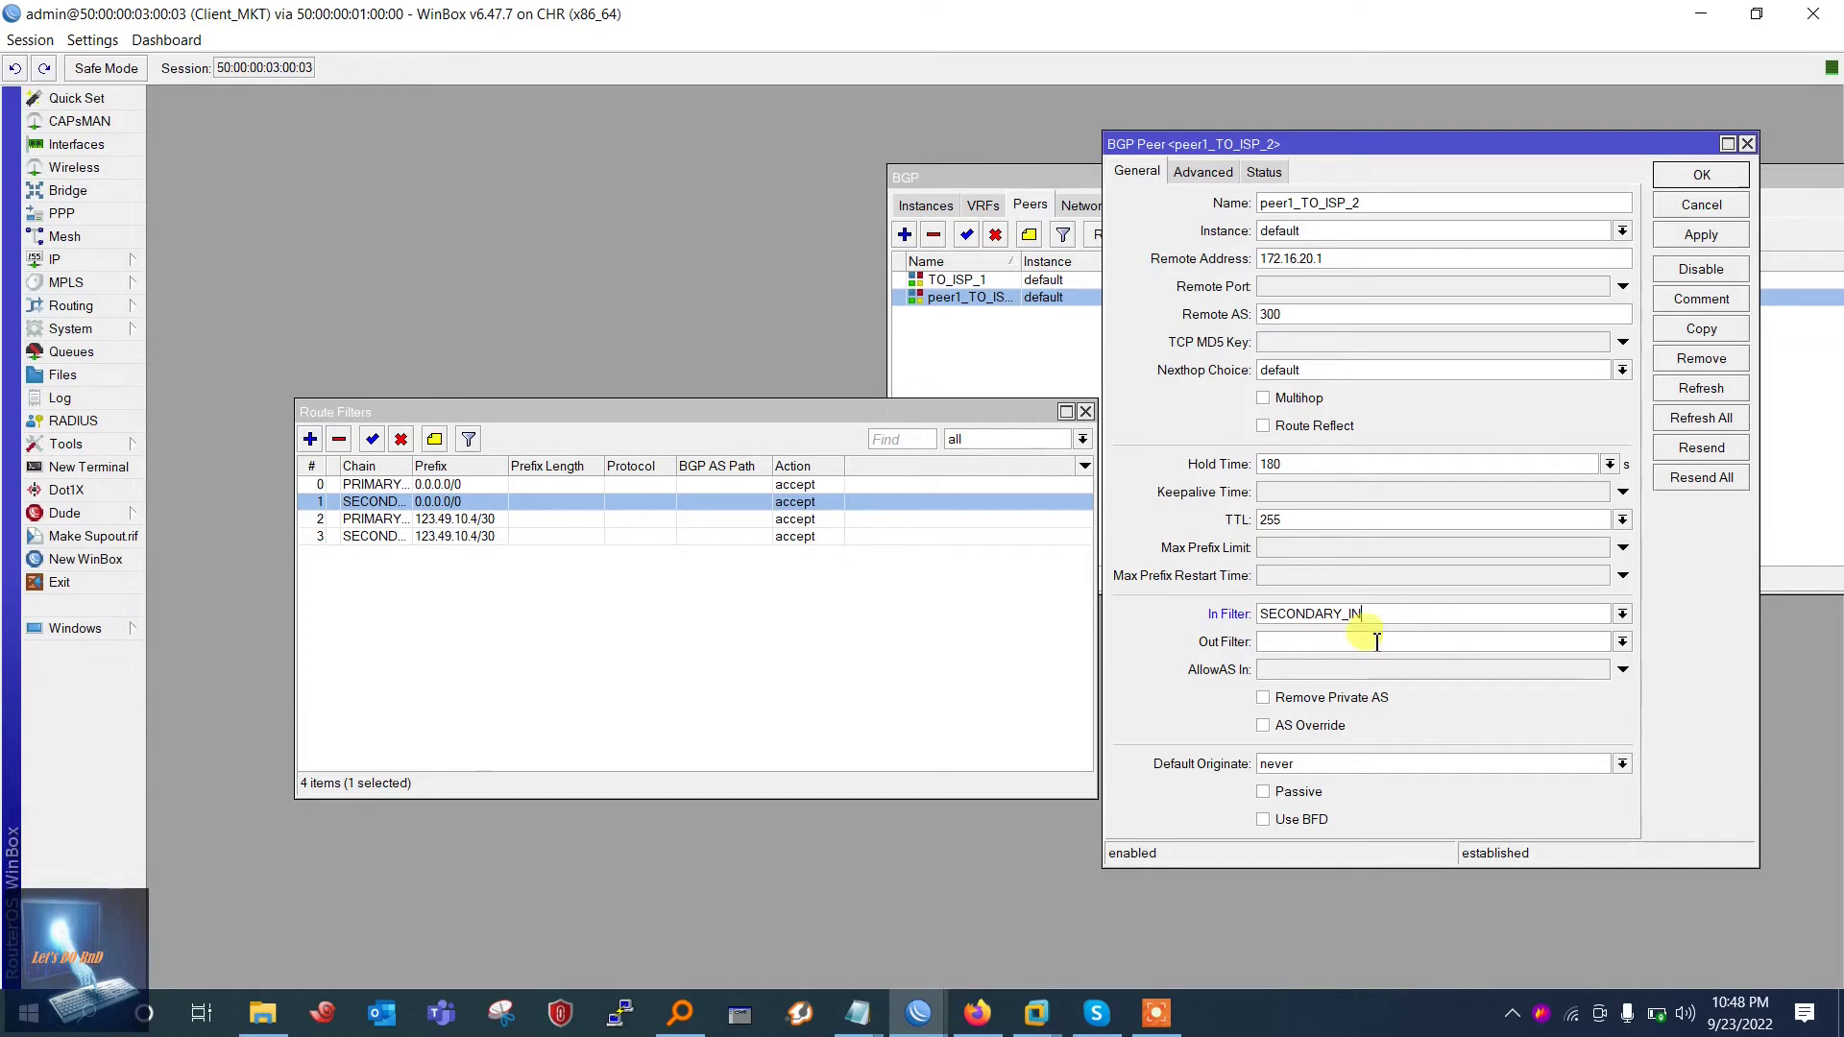
# Set the peer1_TO_ISP_2 out filter to SECONDARY_OUT, copying the chain name from the last 123.49.10.4/30 filter, and save the peer
pyautogui.doubleClick(377, 537)
pyautogui.moveTo(1052, 292); pyautogui.dragTo(881, 291)
pyautogui.hotkey('ctrl', 'c')
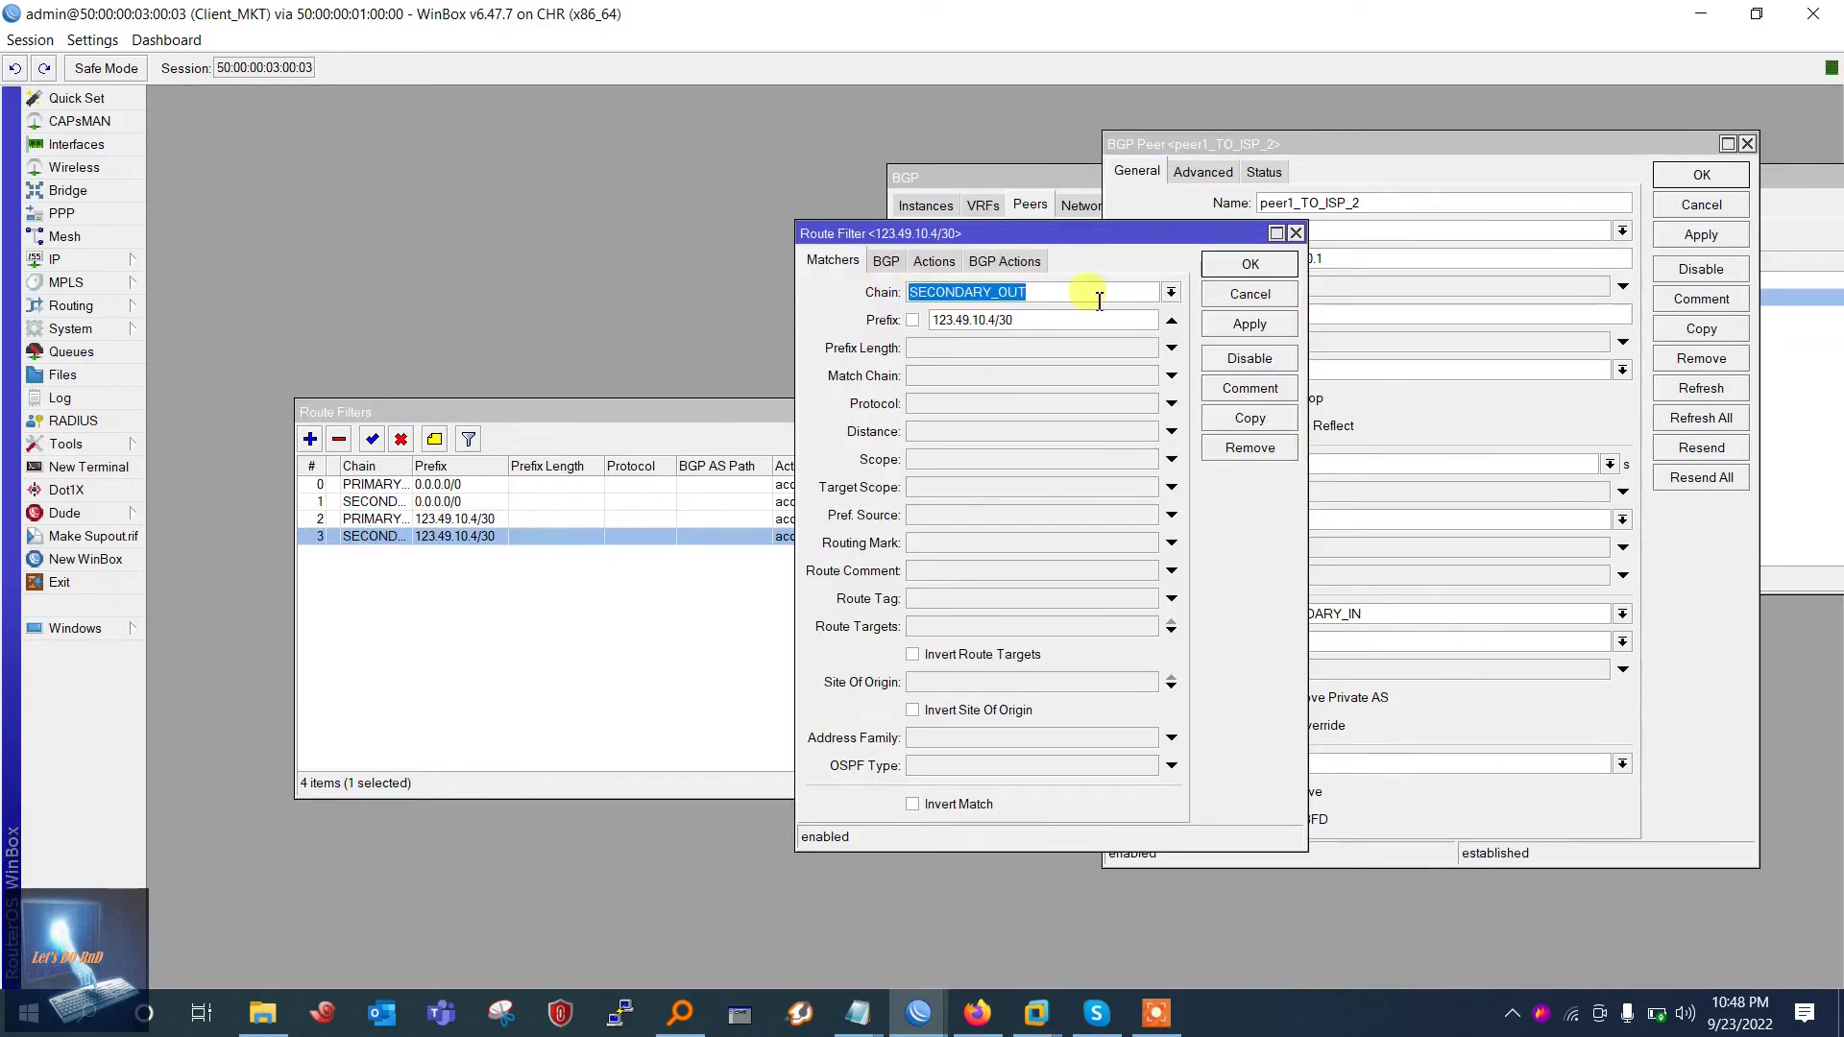
pyautogui.click(1249, 264)
pyautogui.click(1346, 644)
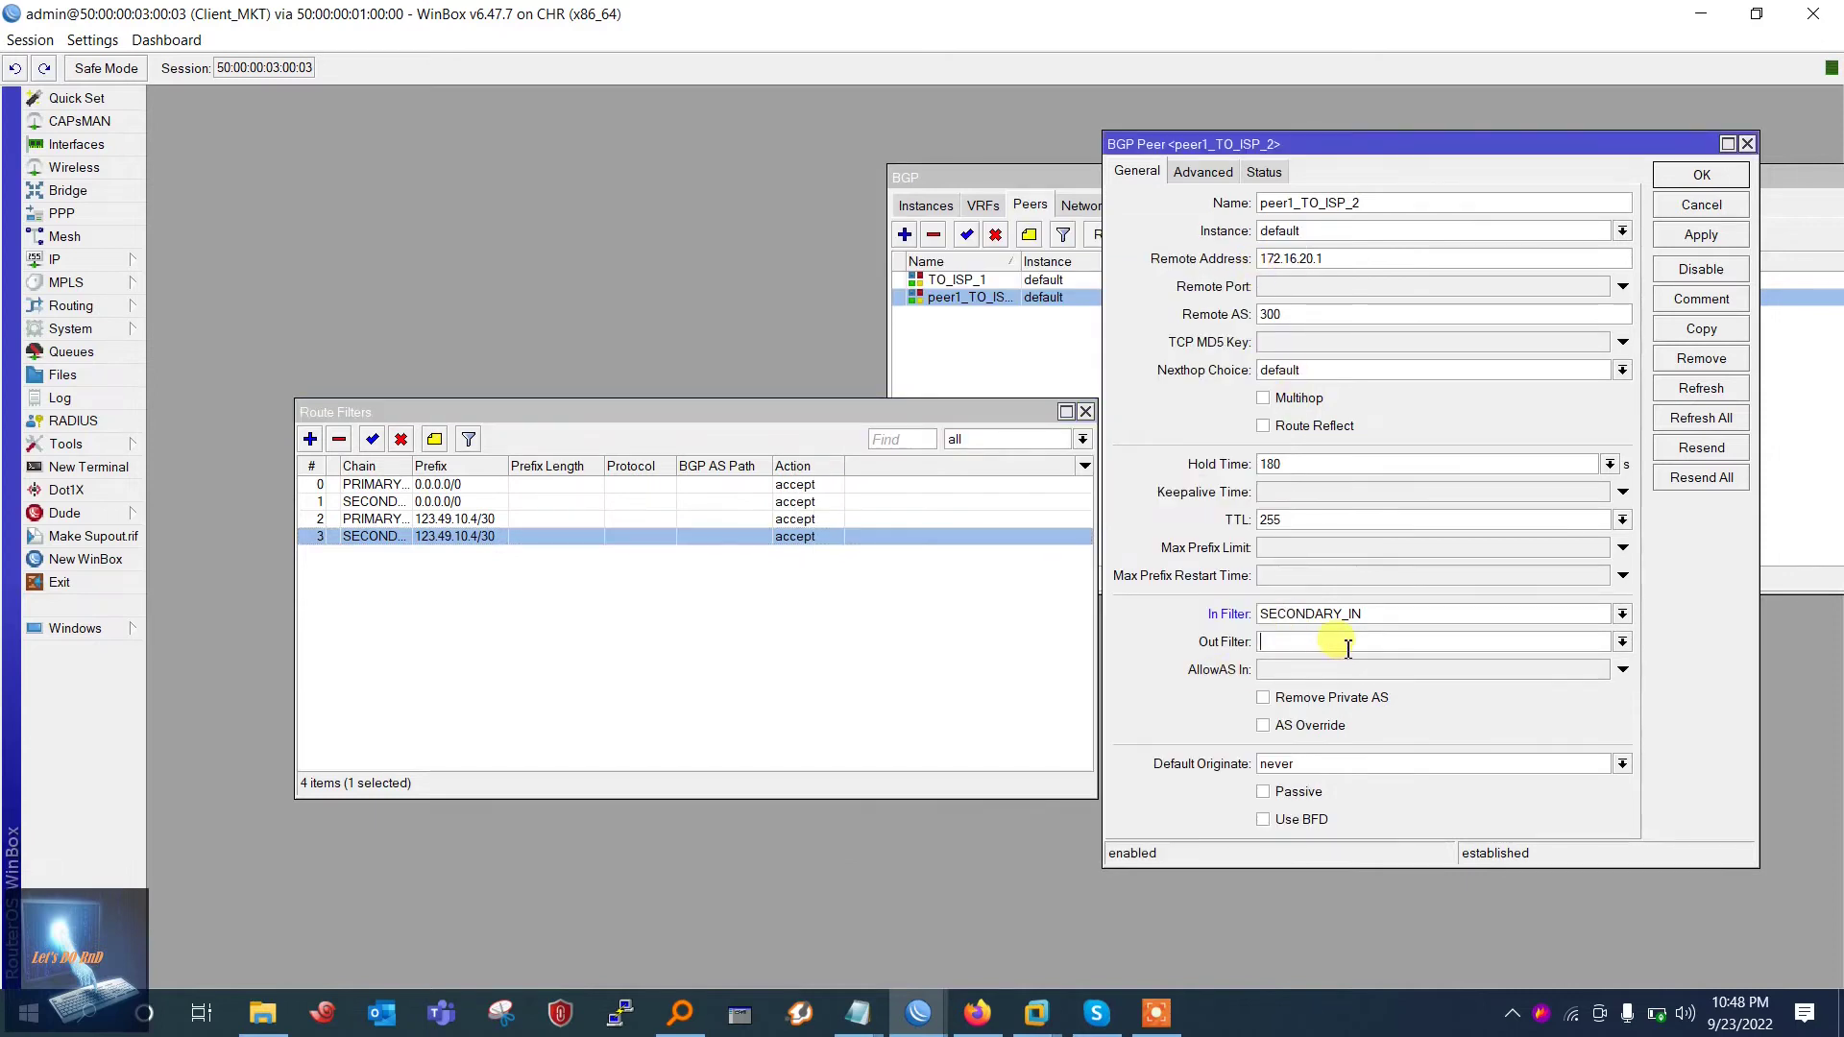
pyautogui.hotkey('ctrl', 'v')
pyautogui.click(1700, 234)
pyautogui.click(1699, 178)
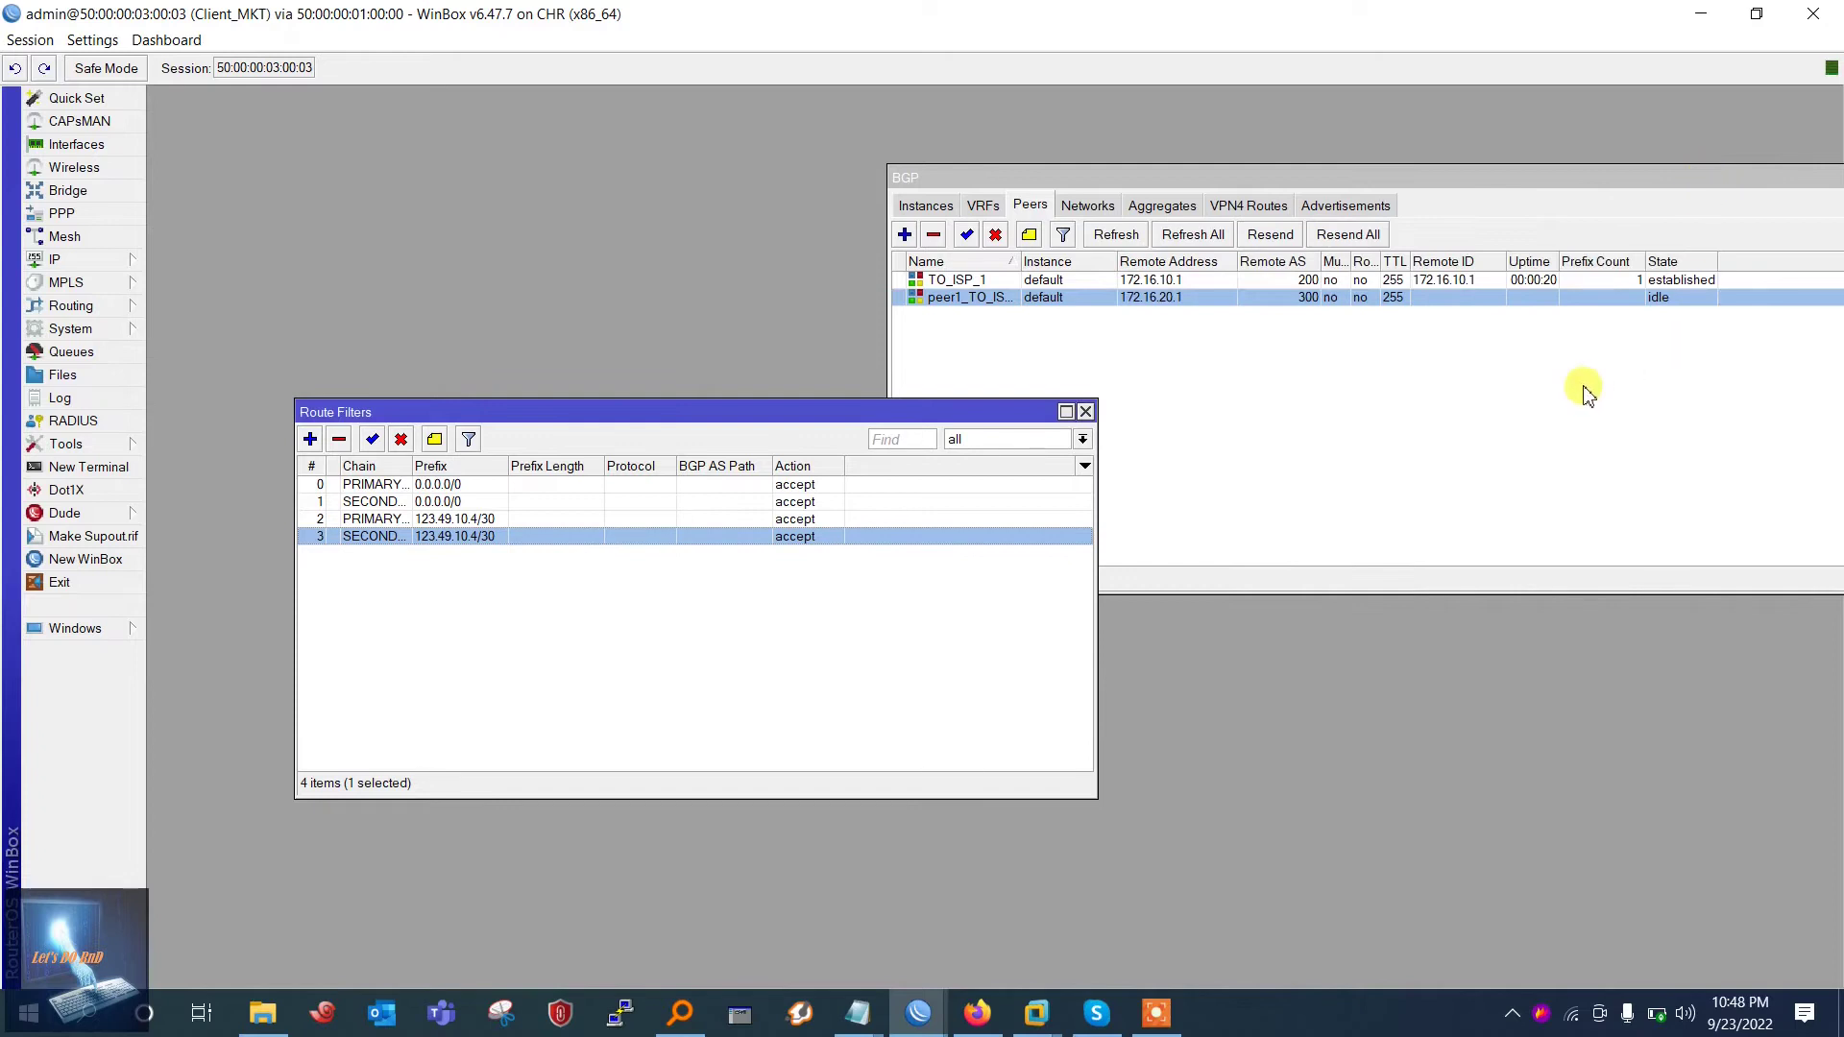
# Close the route filters window and check the session states of both BGP peers, widening the name column to read them
pyautogui.moveTo(861, 415); pyautogui.dragTo(841, 357)
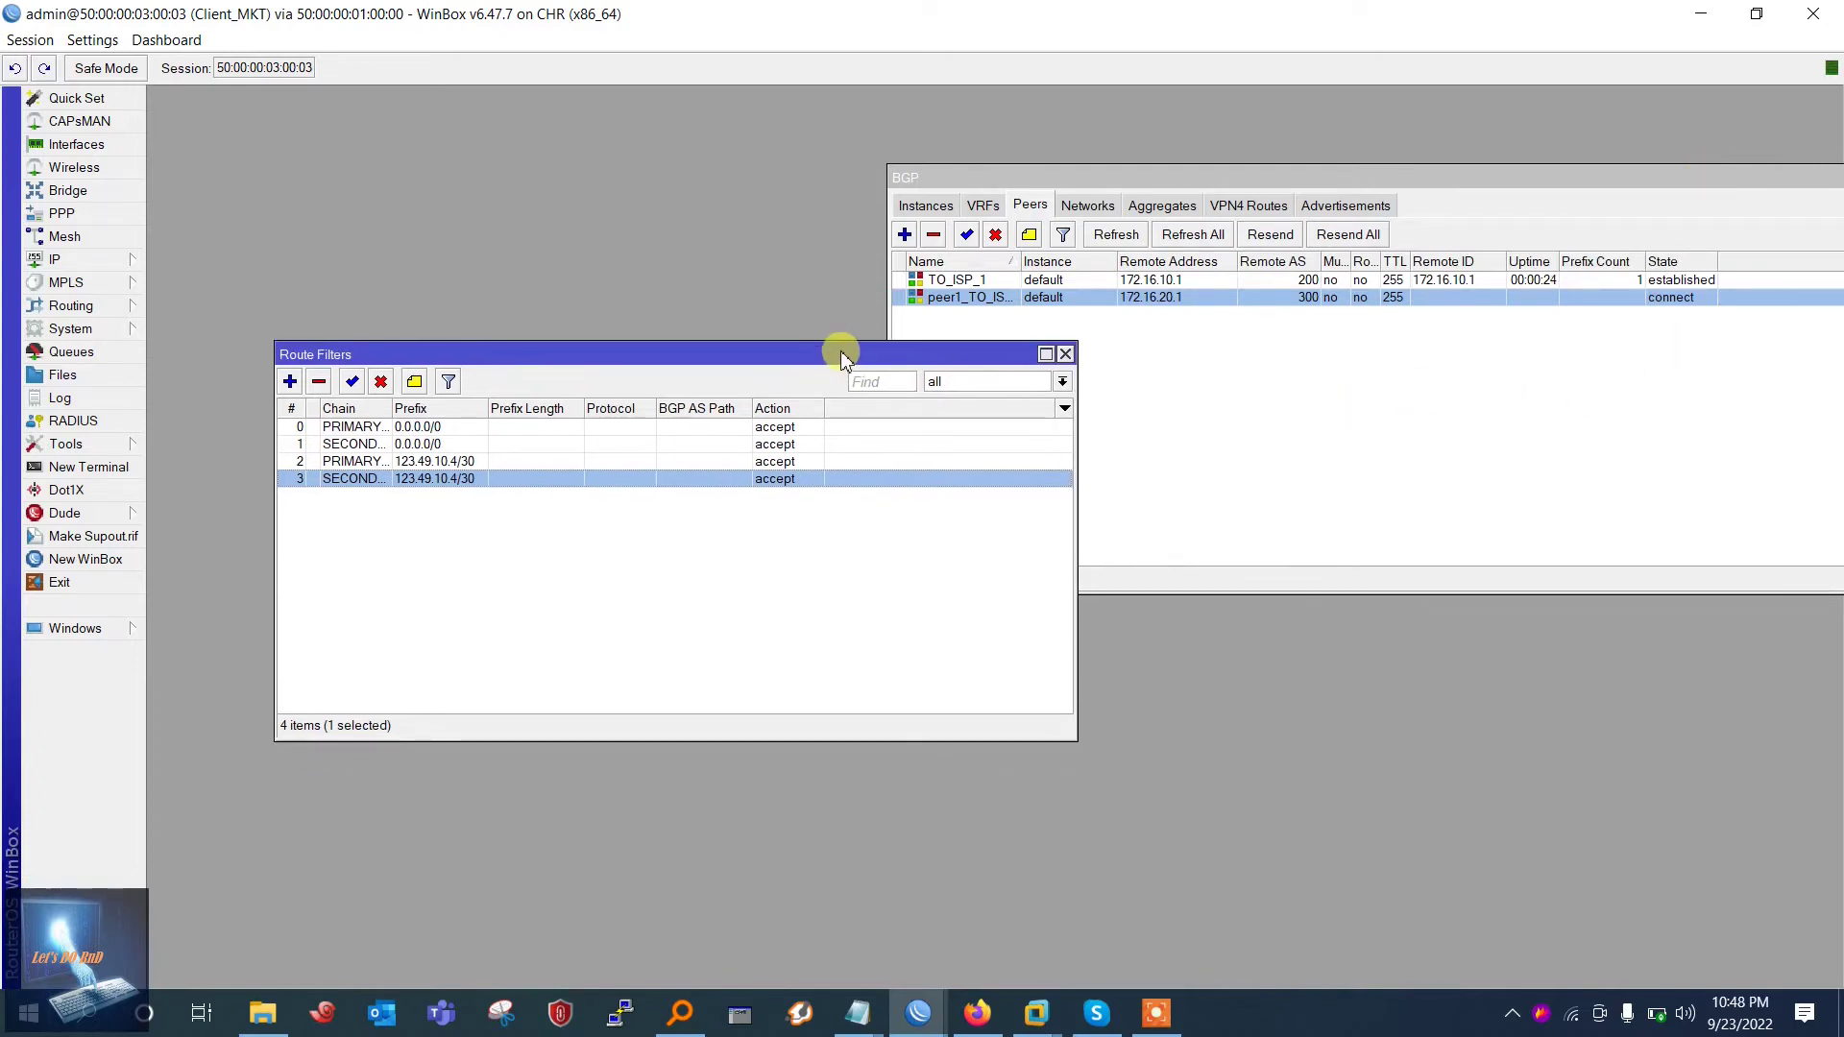
pyautogui.click(1066, 354)
pyautogui.click(1409, 430)
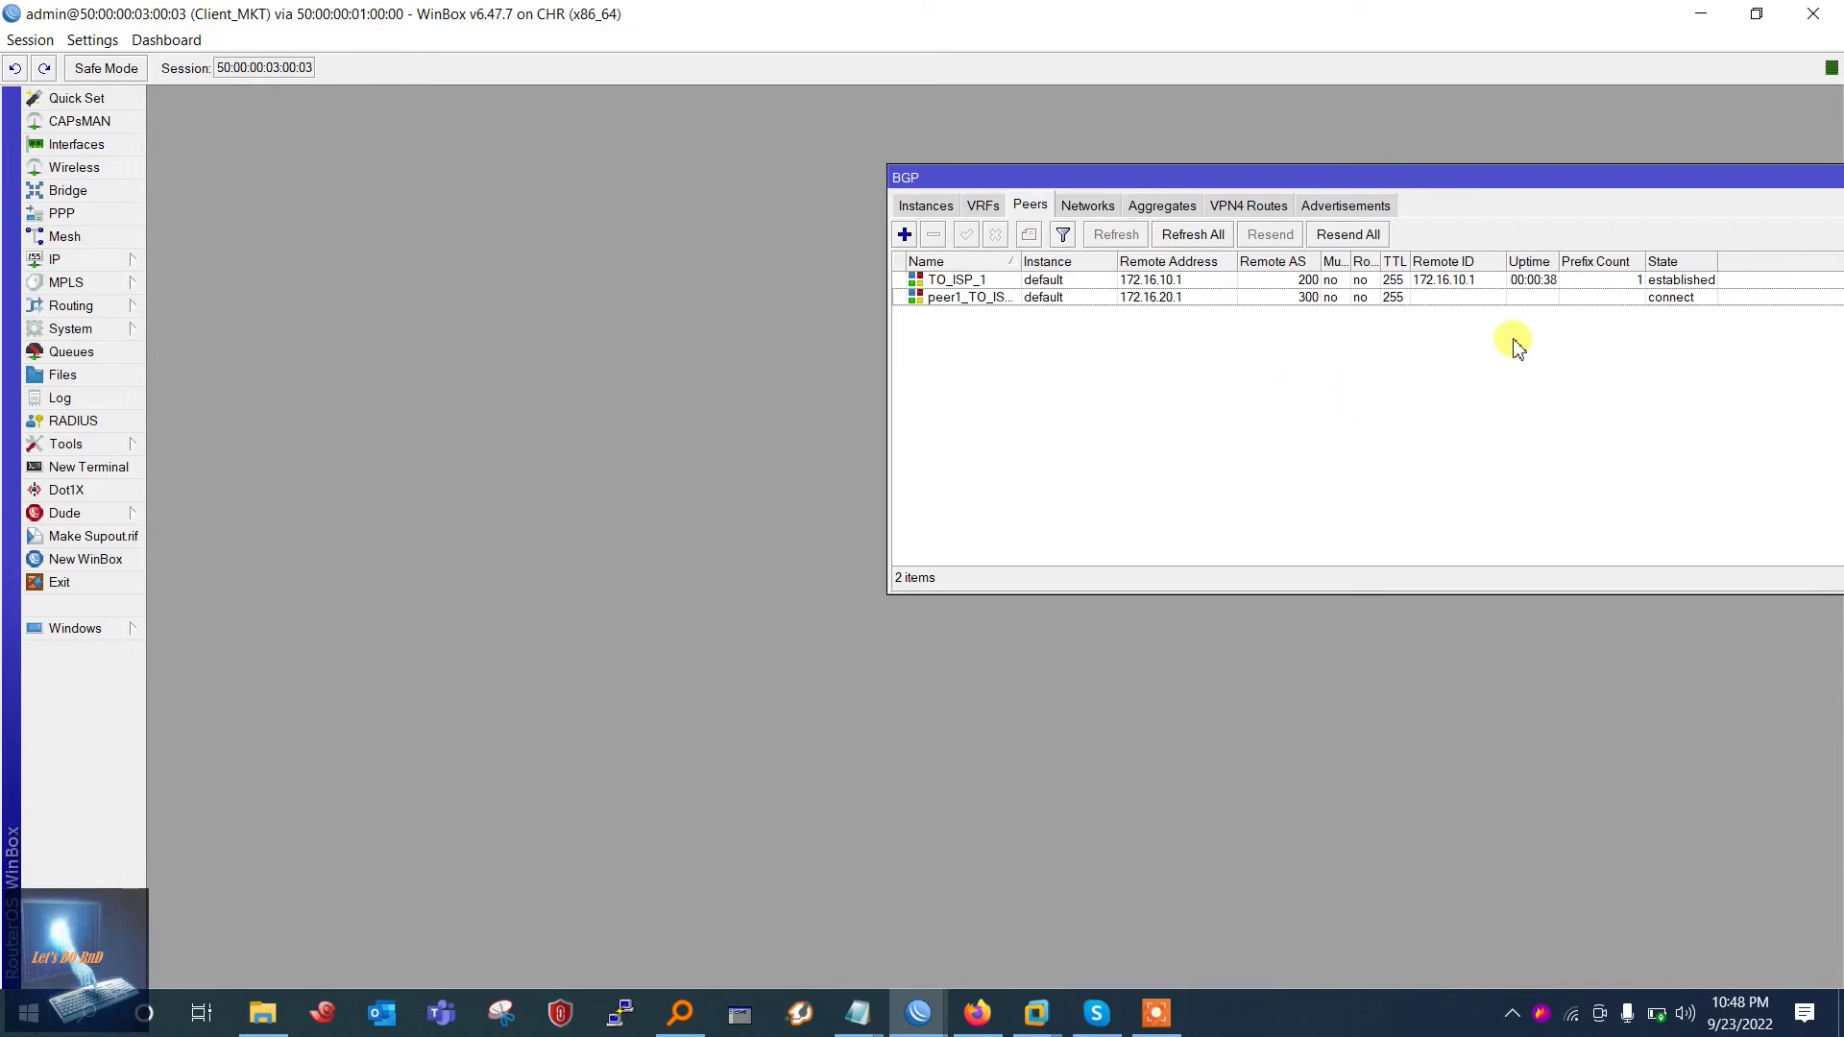
pyautogui.click(1508, 282)
pyautogui.click(1498, 300)
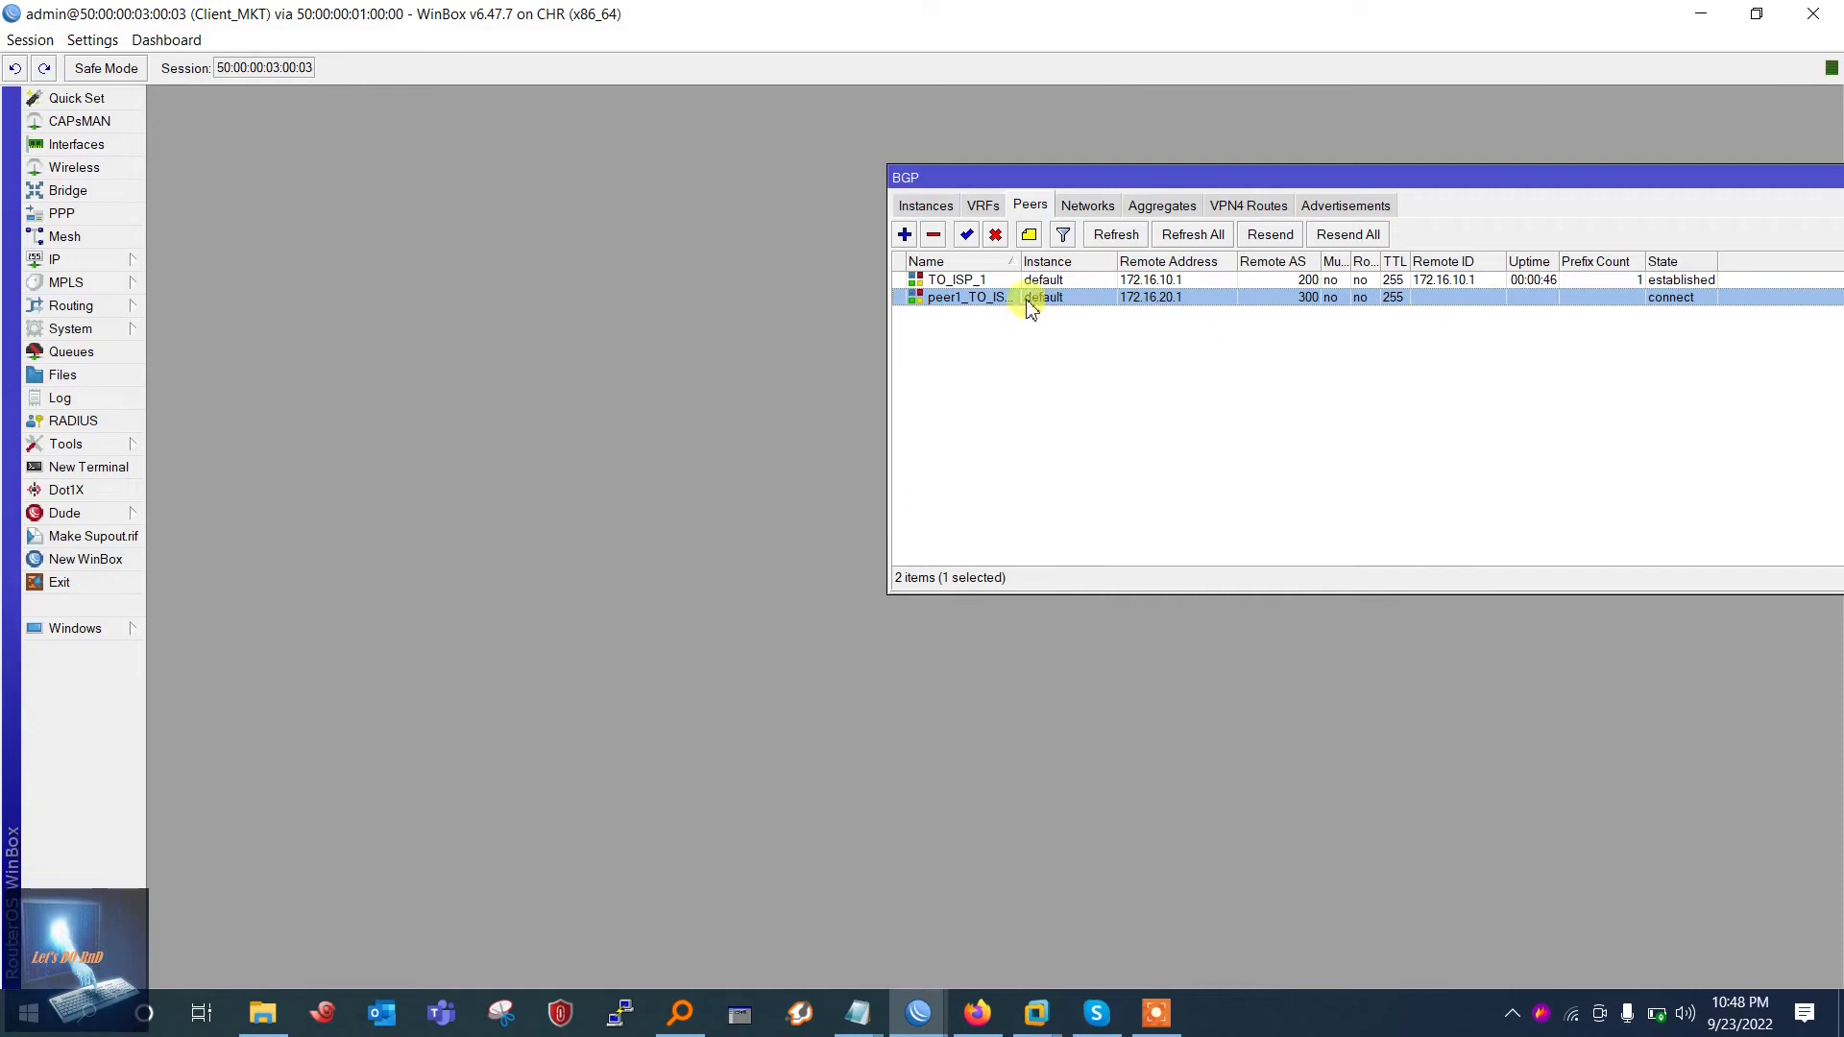
pyautogui.moveTo(1019, 259); pyautogui.dragTo(1056, 261)
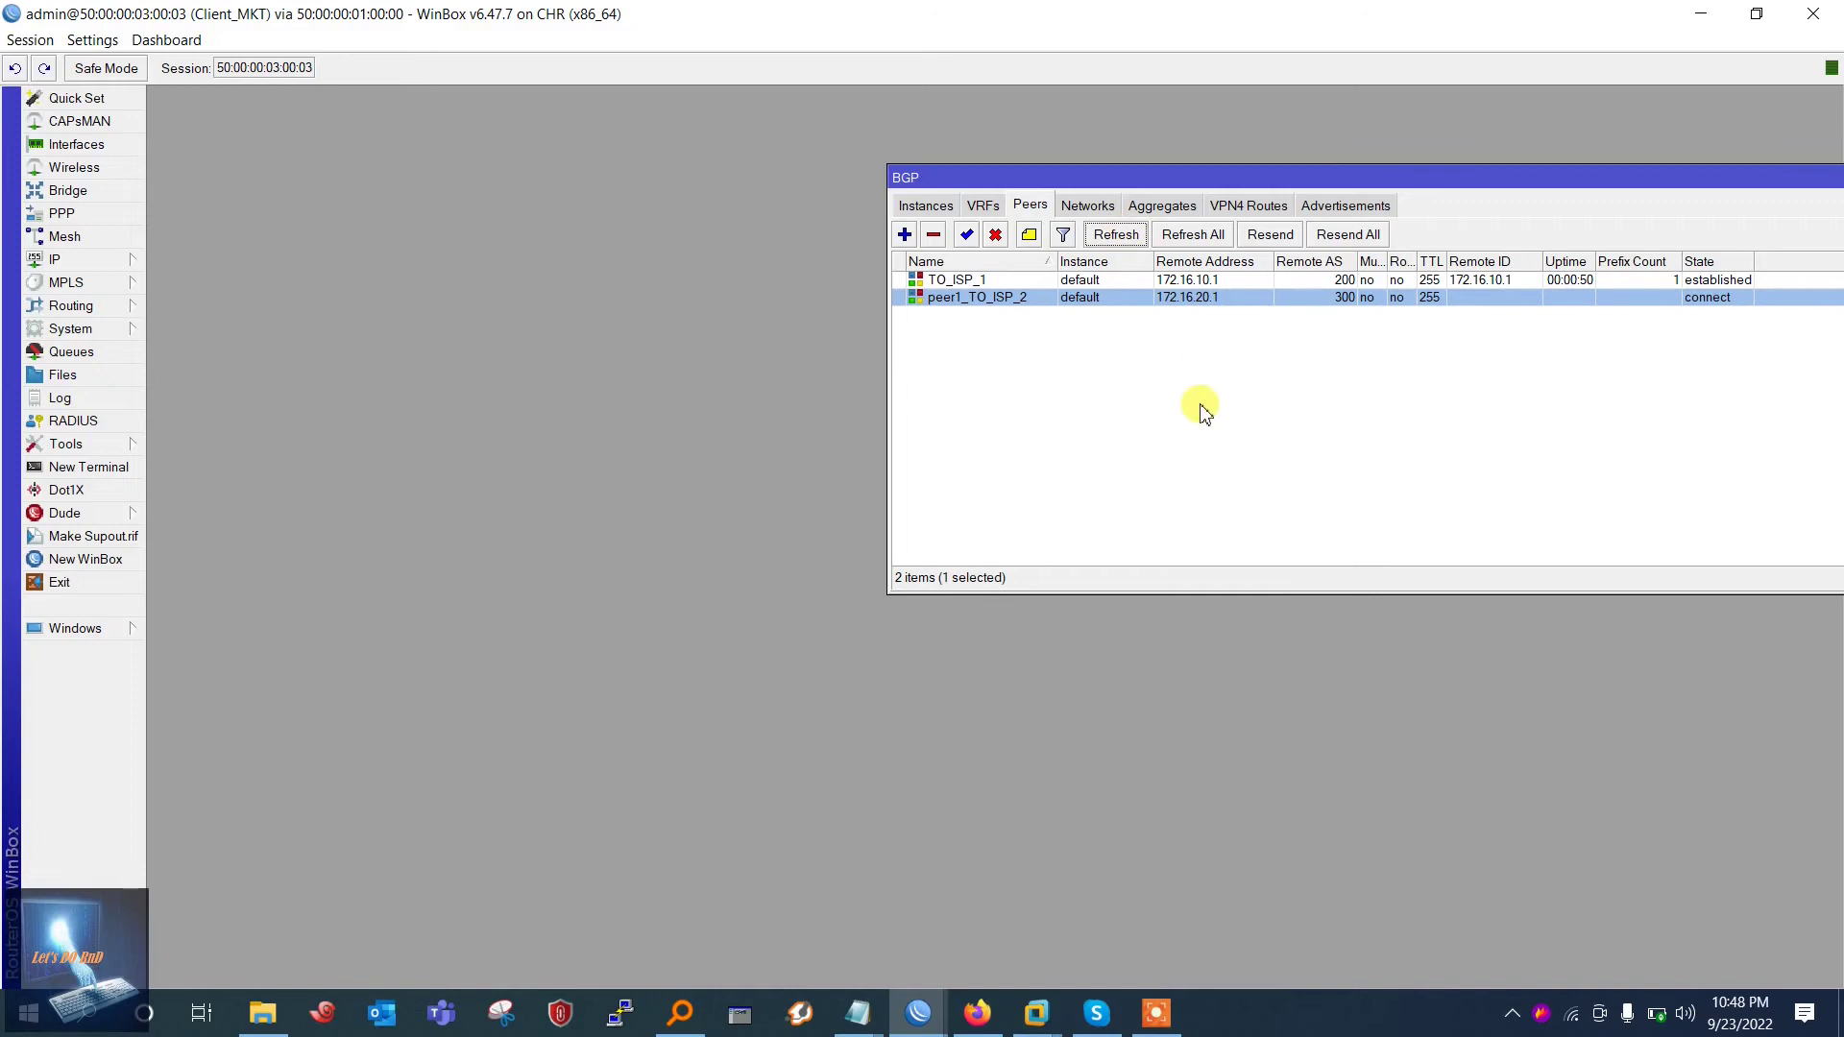
pyautogui.click(1222, 432)
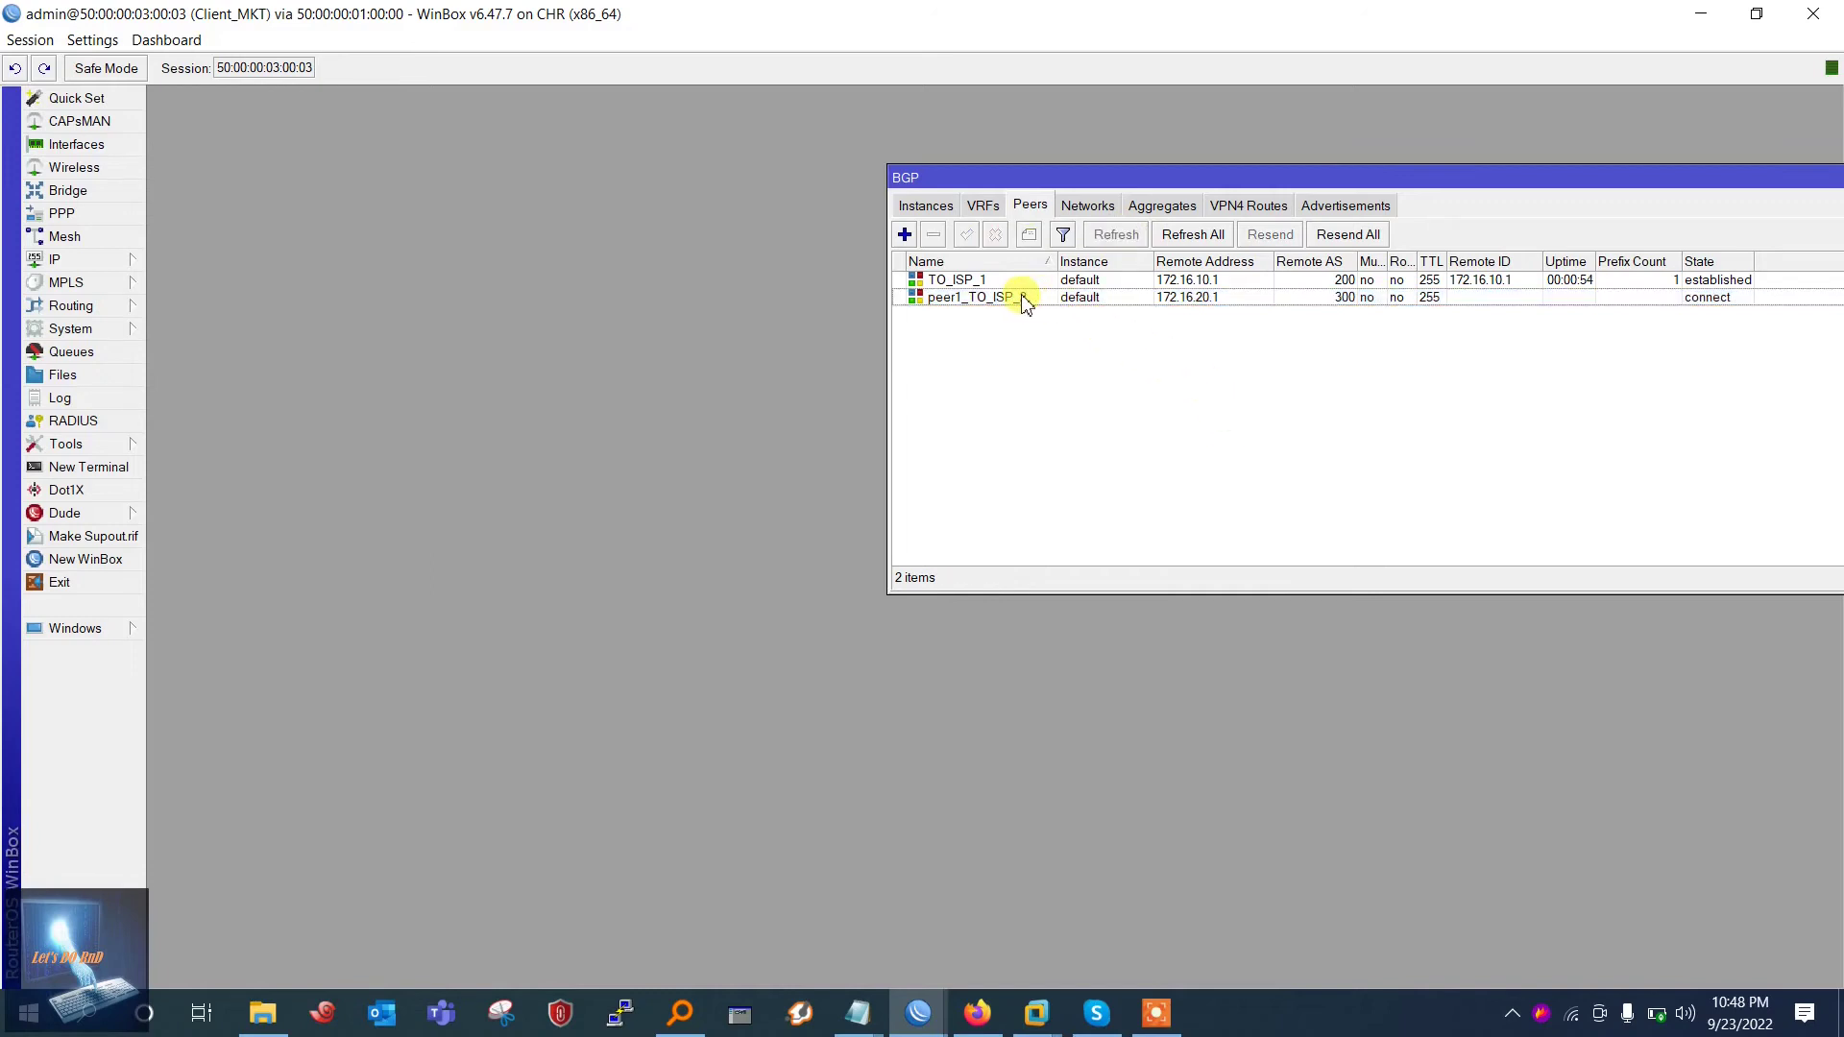
# Switch to the ISP2 router session, check its client peer and IP addresses, and close the address list
pyautogui.moveTo(921, 1008)
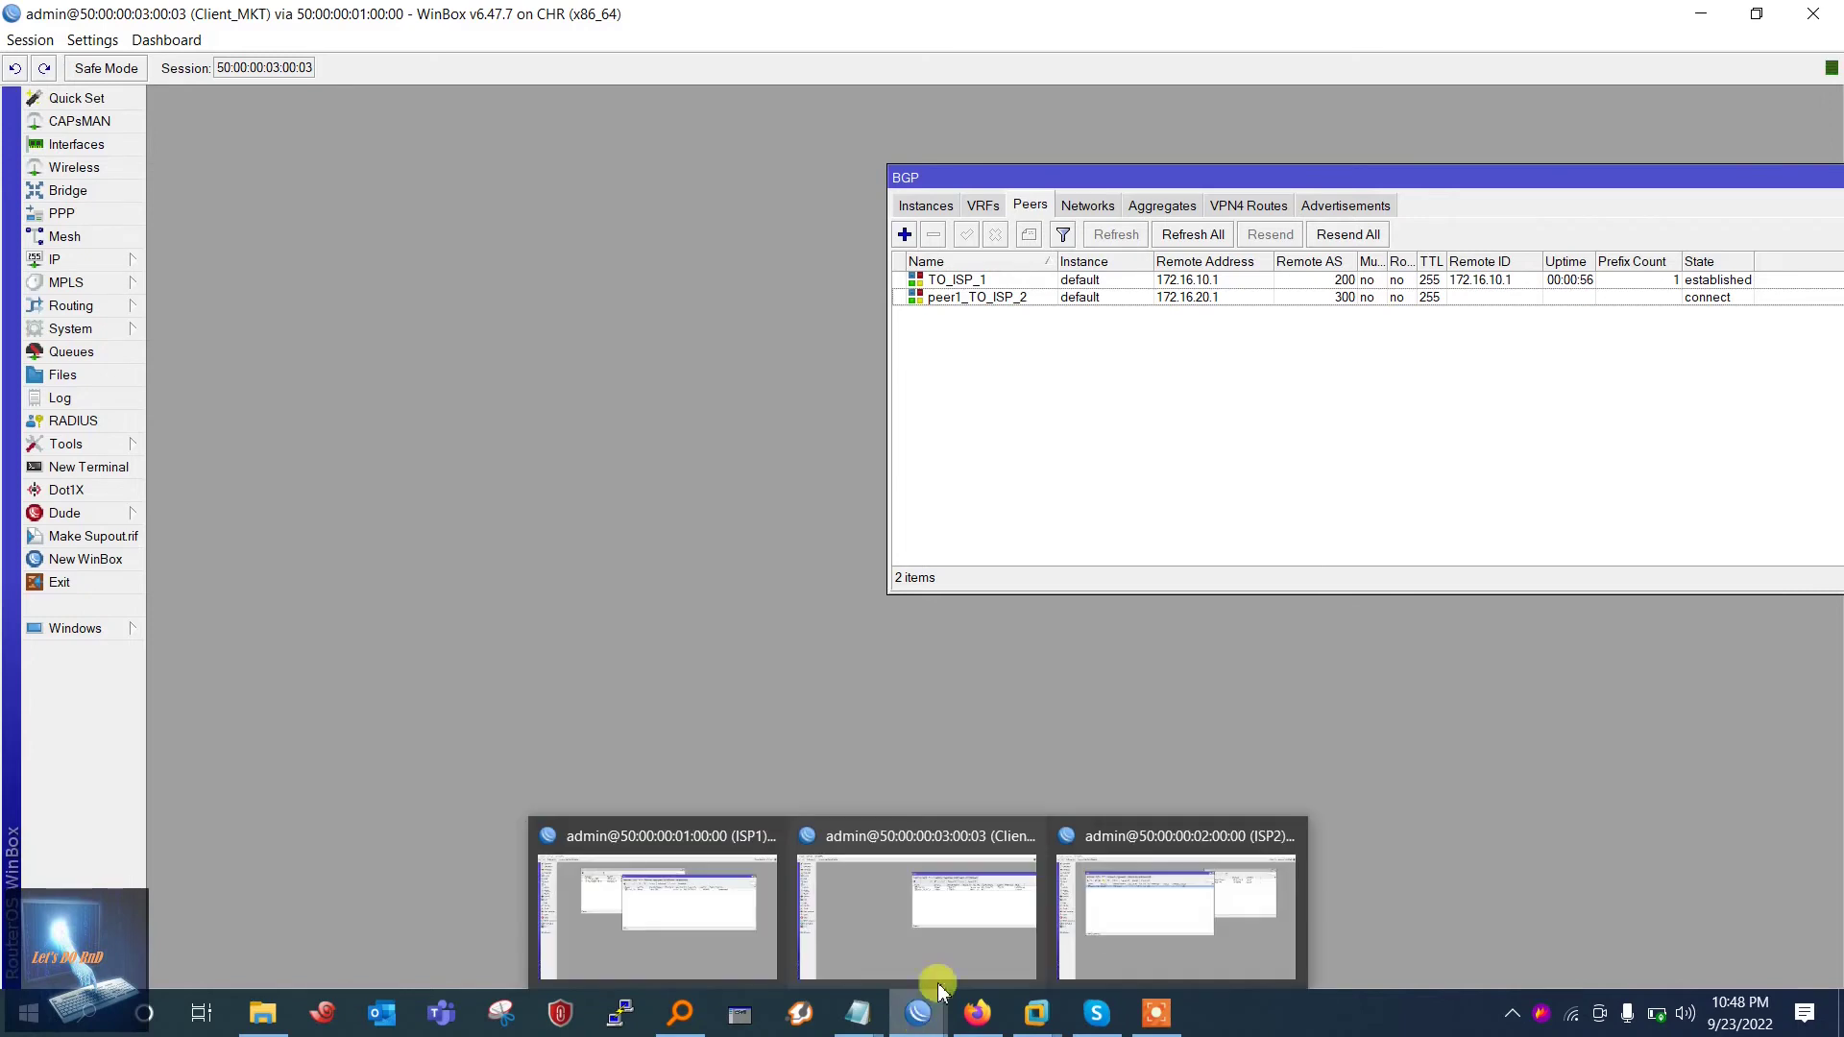
pyautogui.moveTo(1219, 926)
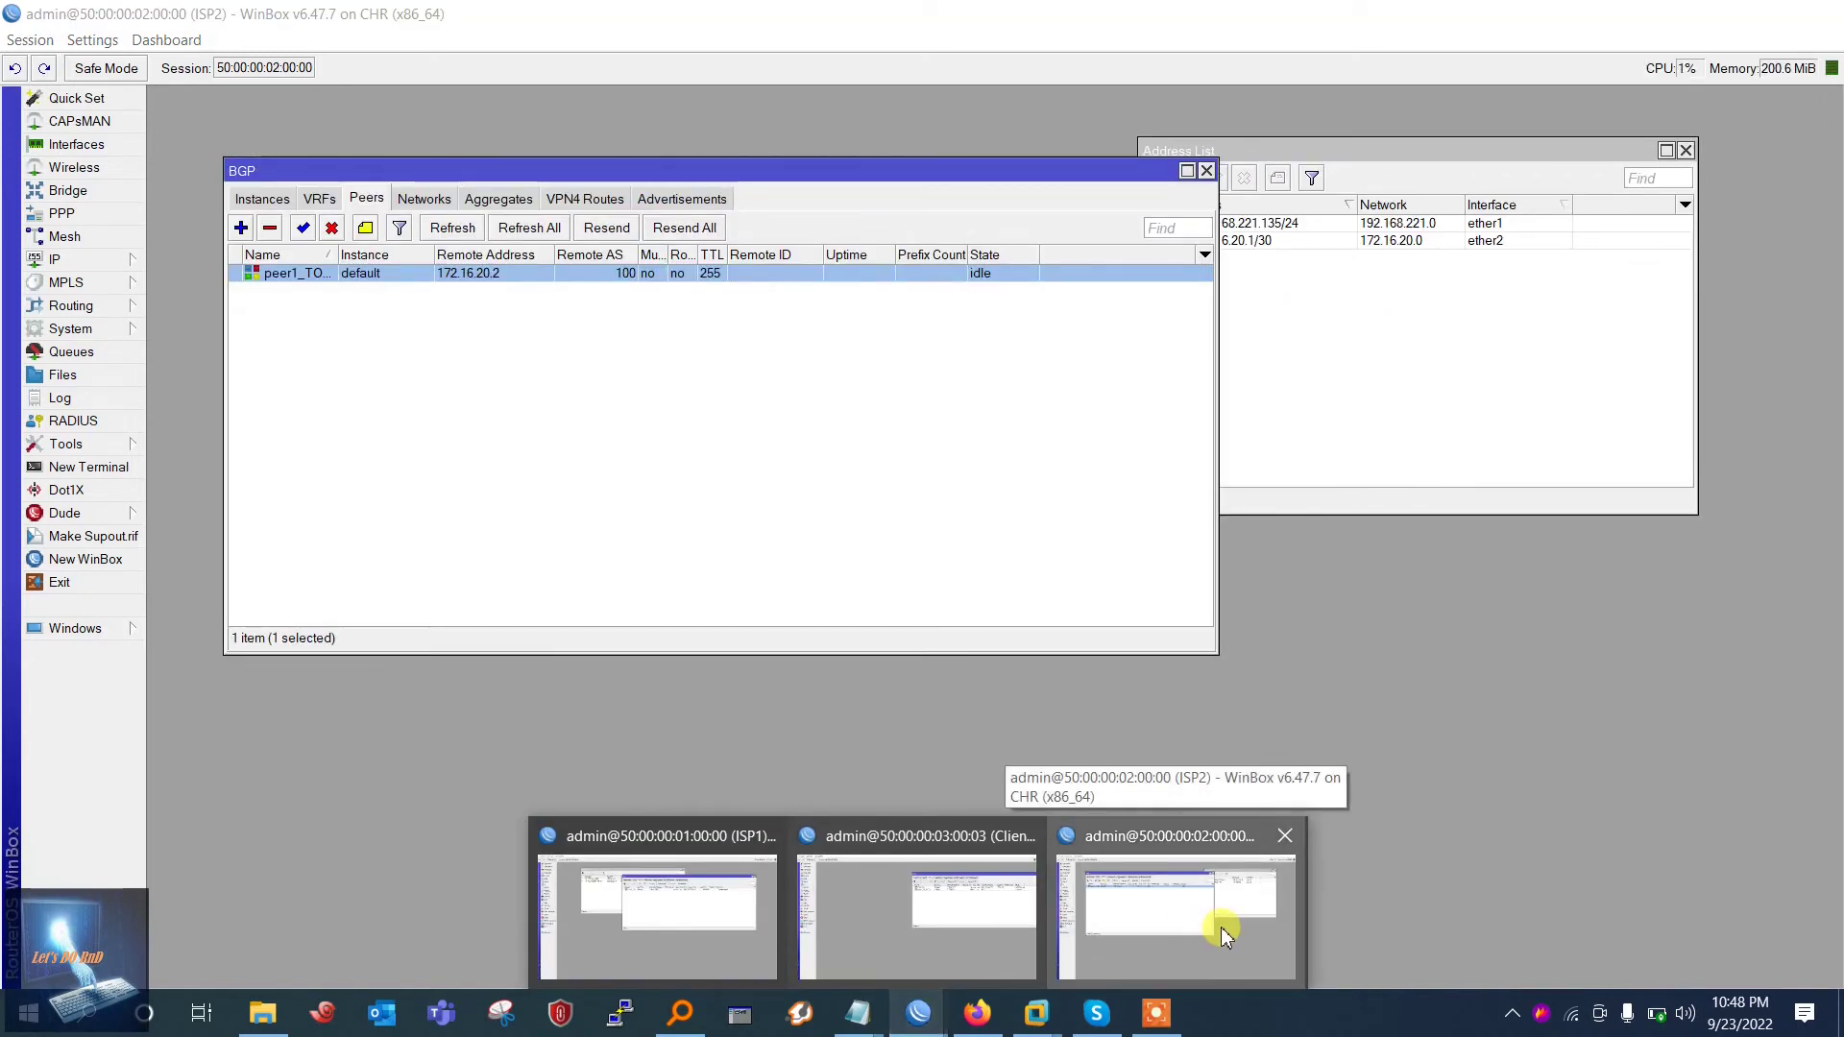
pyautogui.click(1219, 925)
pyautogui.moveTo(335, 252); pyautogui.dragTo(371, 253)
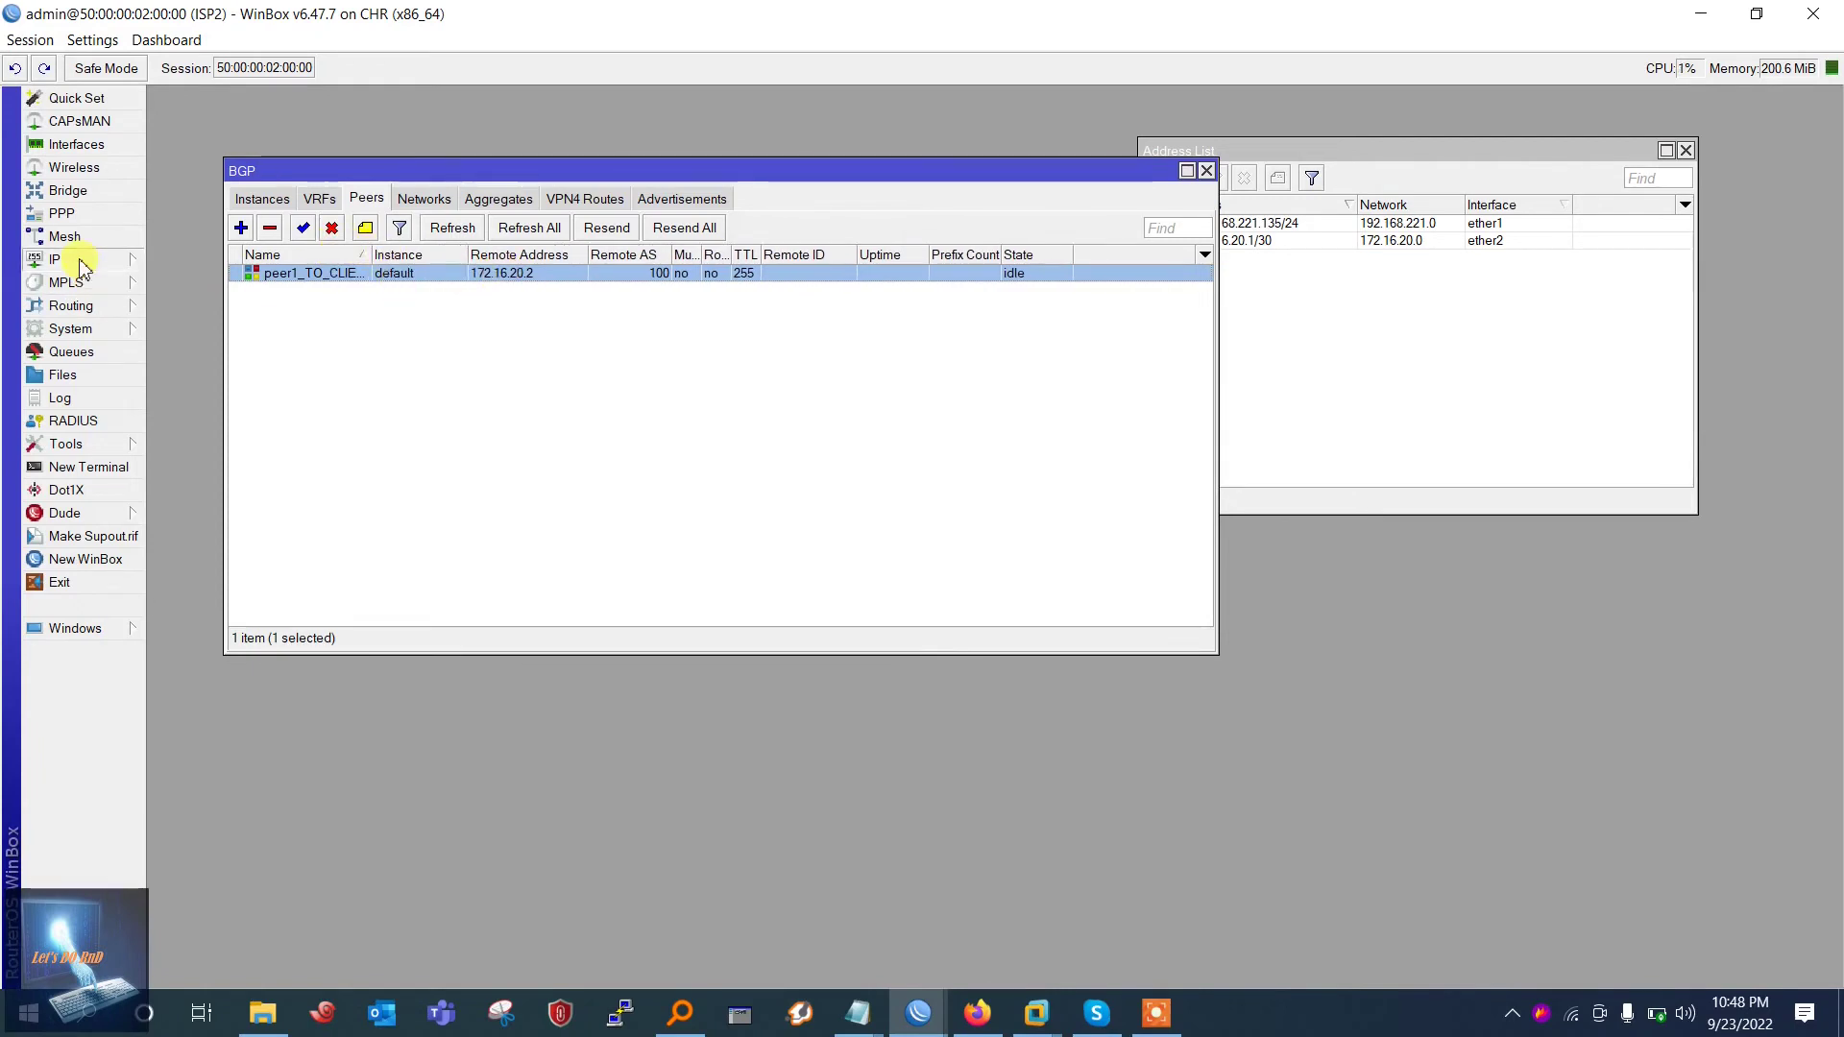
pyautogui.click(195, 309)
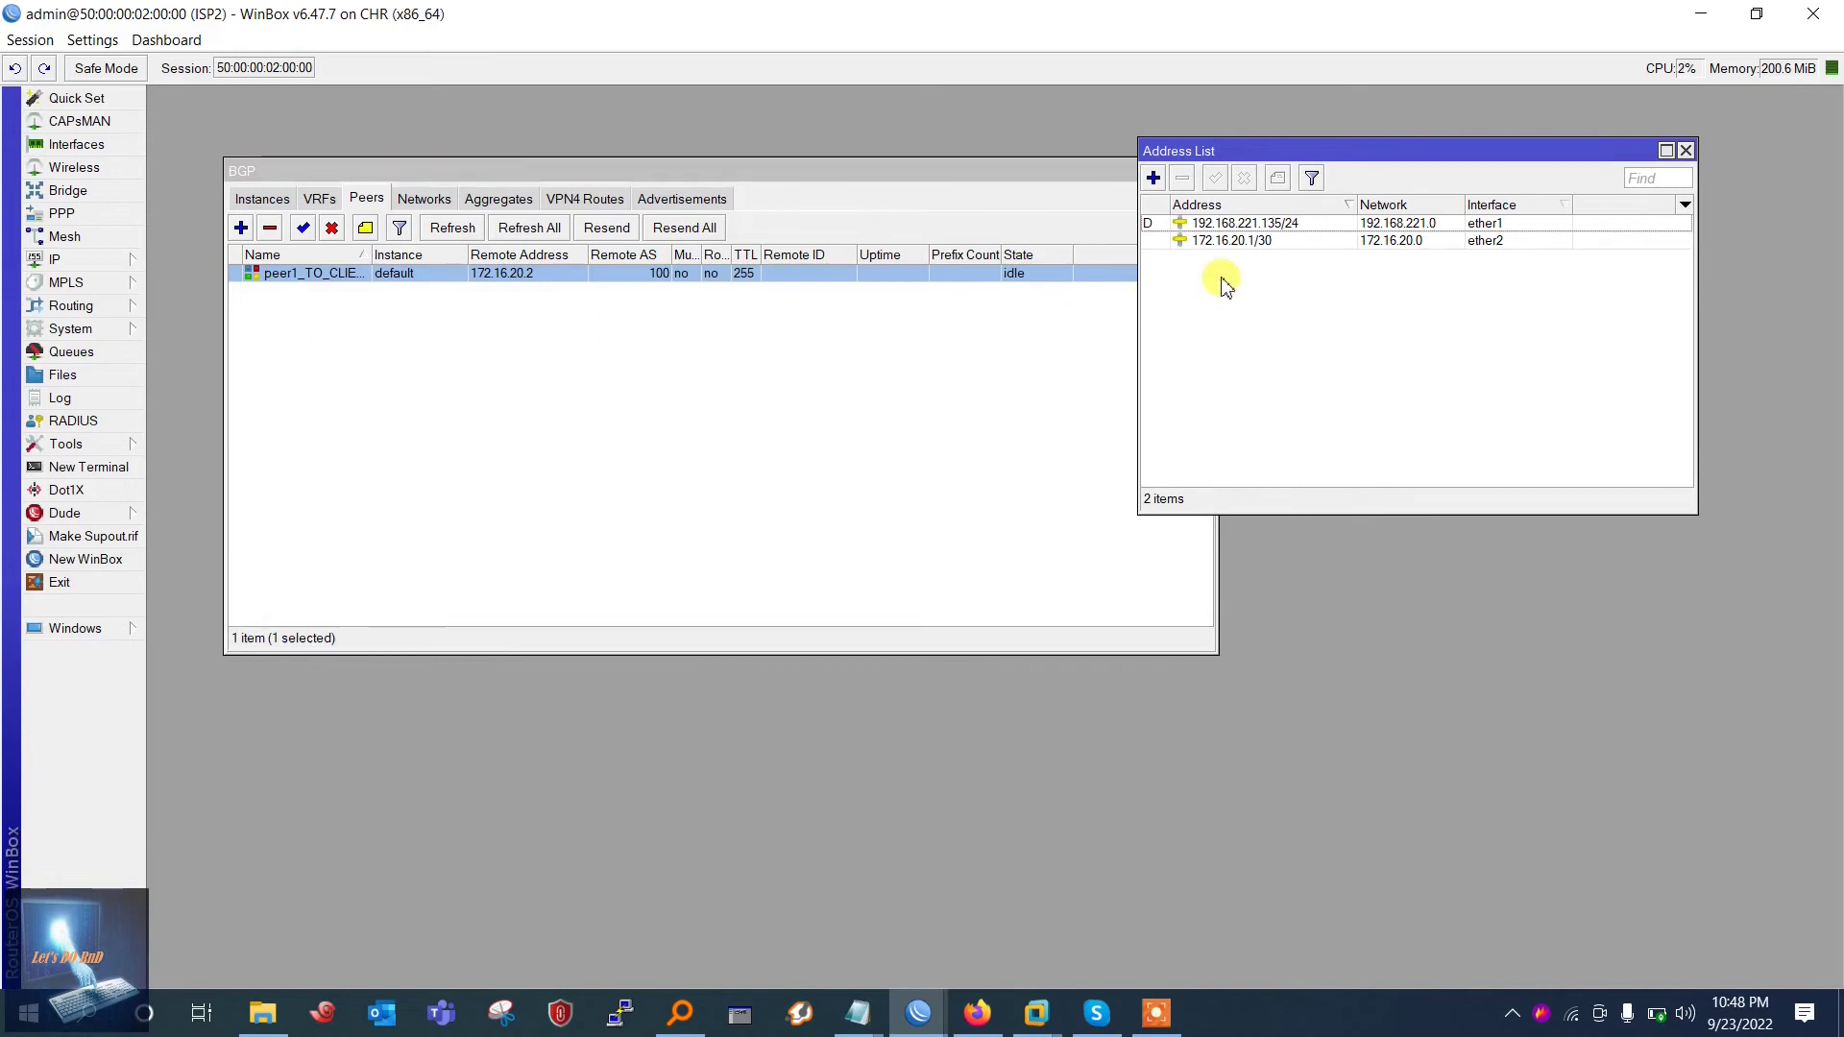
pyautogui.click(1686, 152)
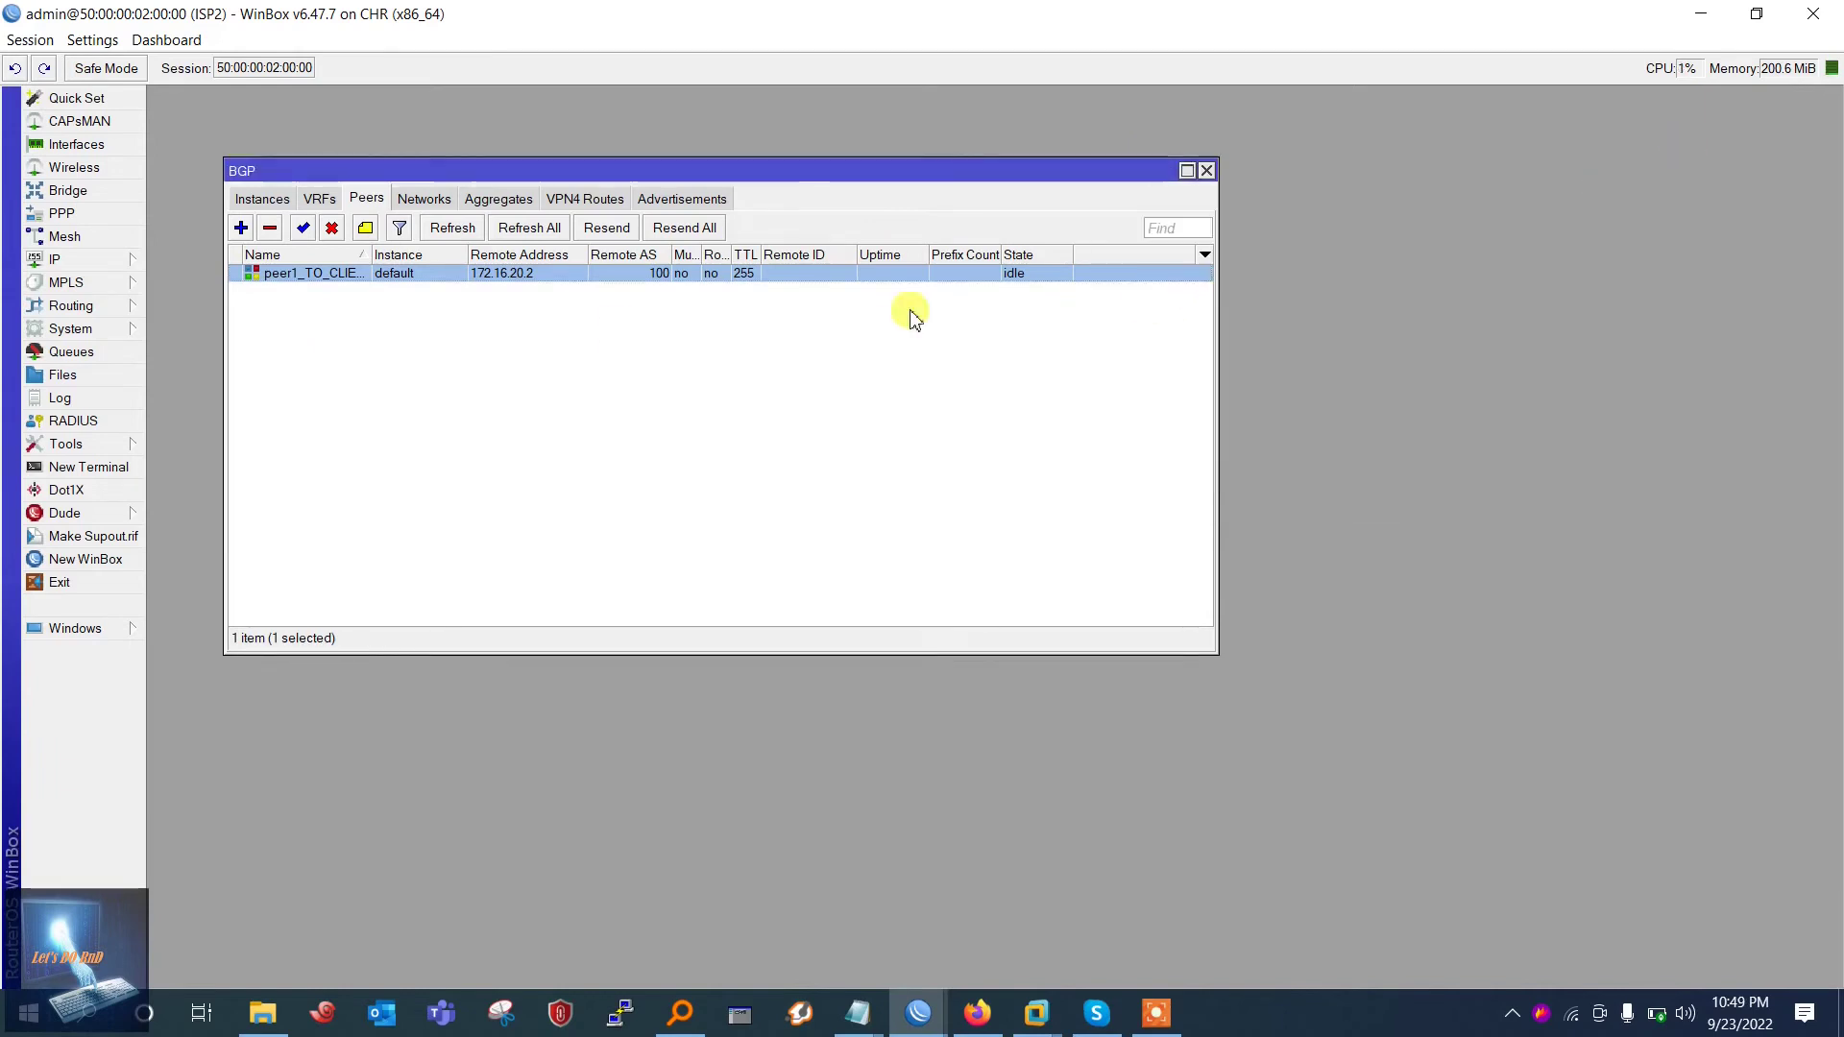
# Disable and re-enable ISP2's BGP peer to the client to restart its session
pyautogui.click(332, 227)
pyautogui.click(305, 229)
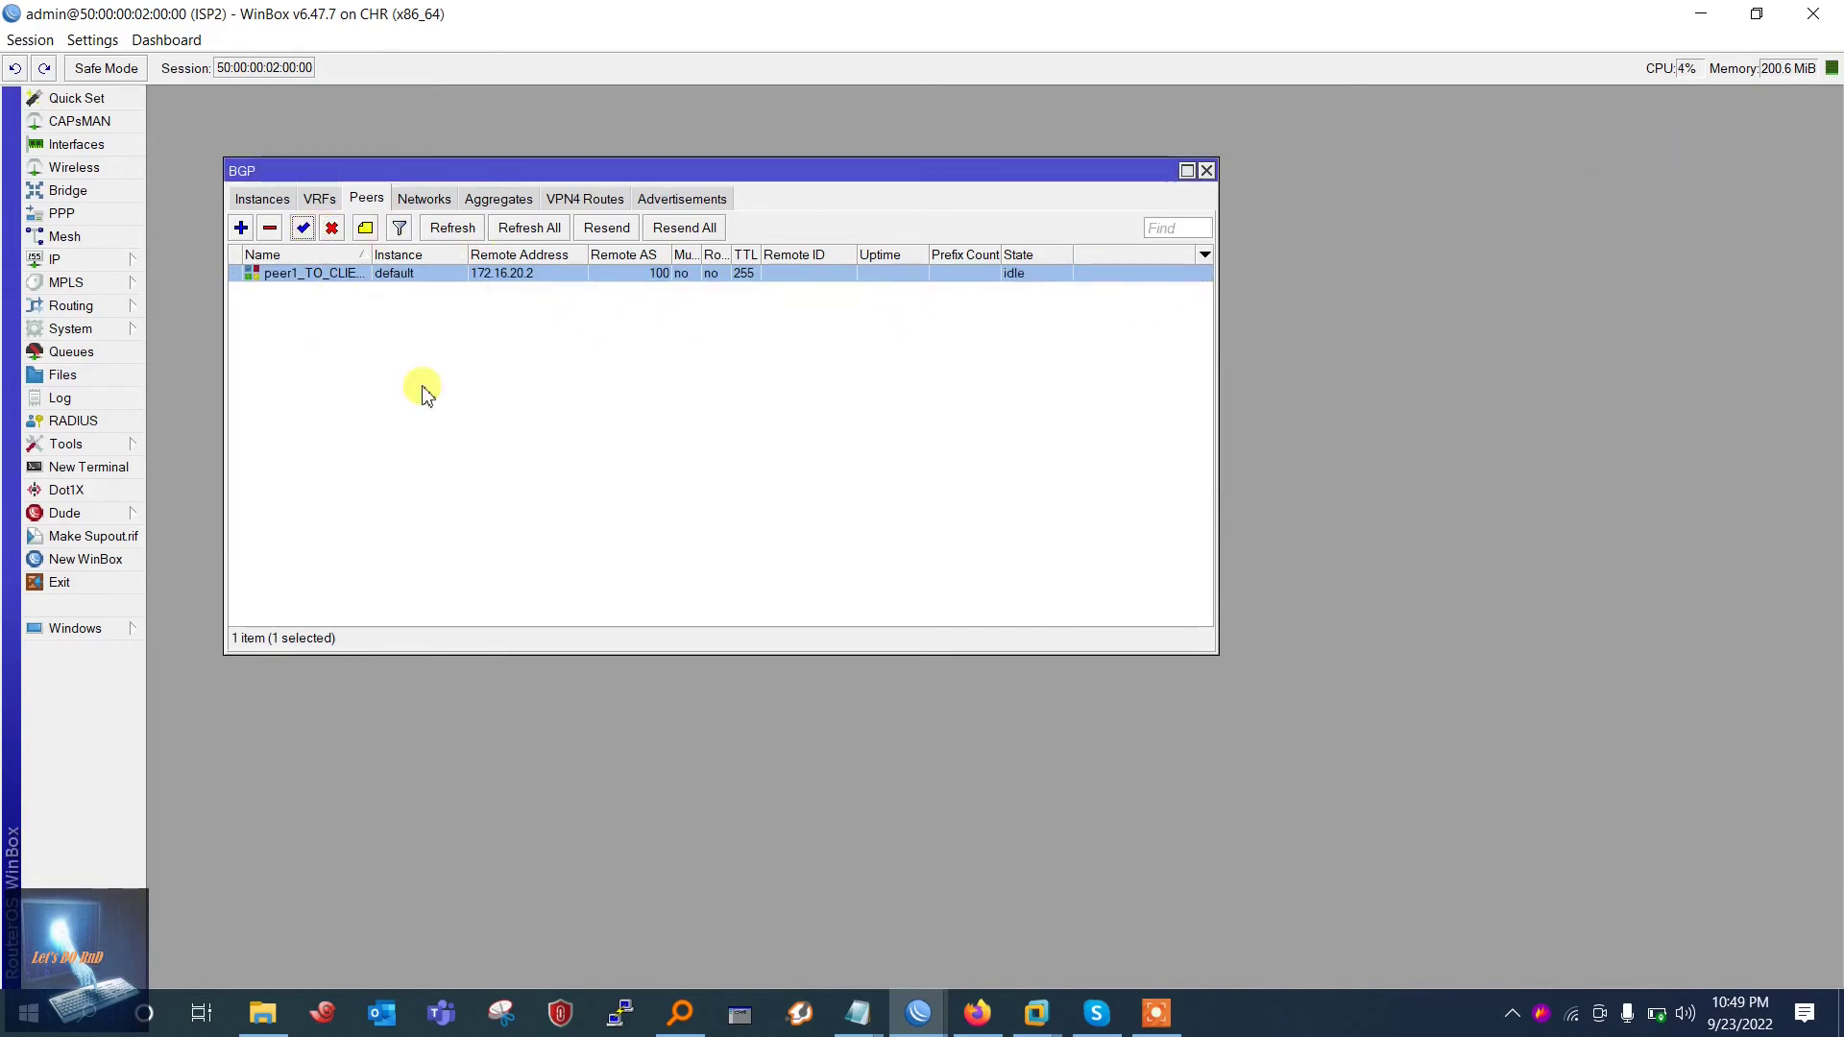
pyautogui.moveTo(786, 171); pyautogui.dragTo(891, 226)
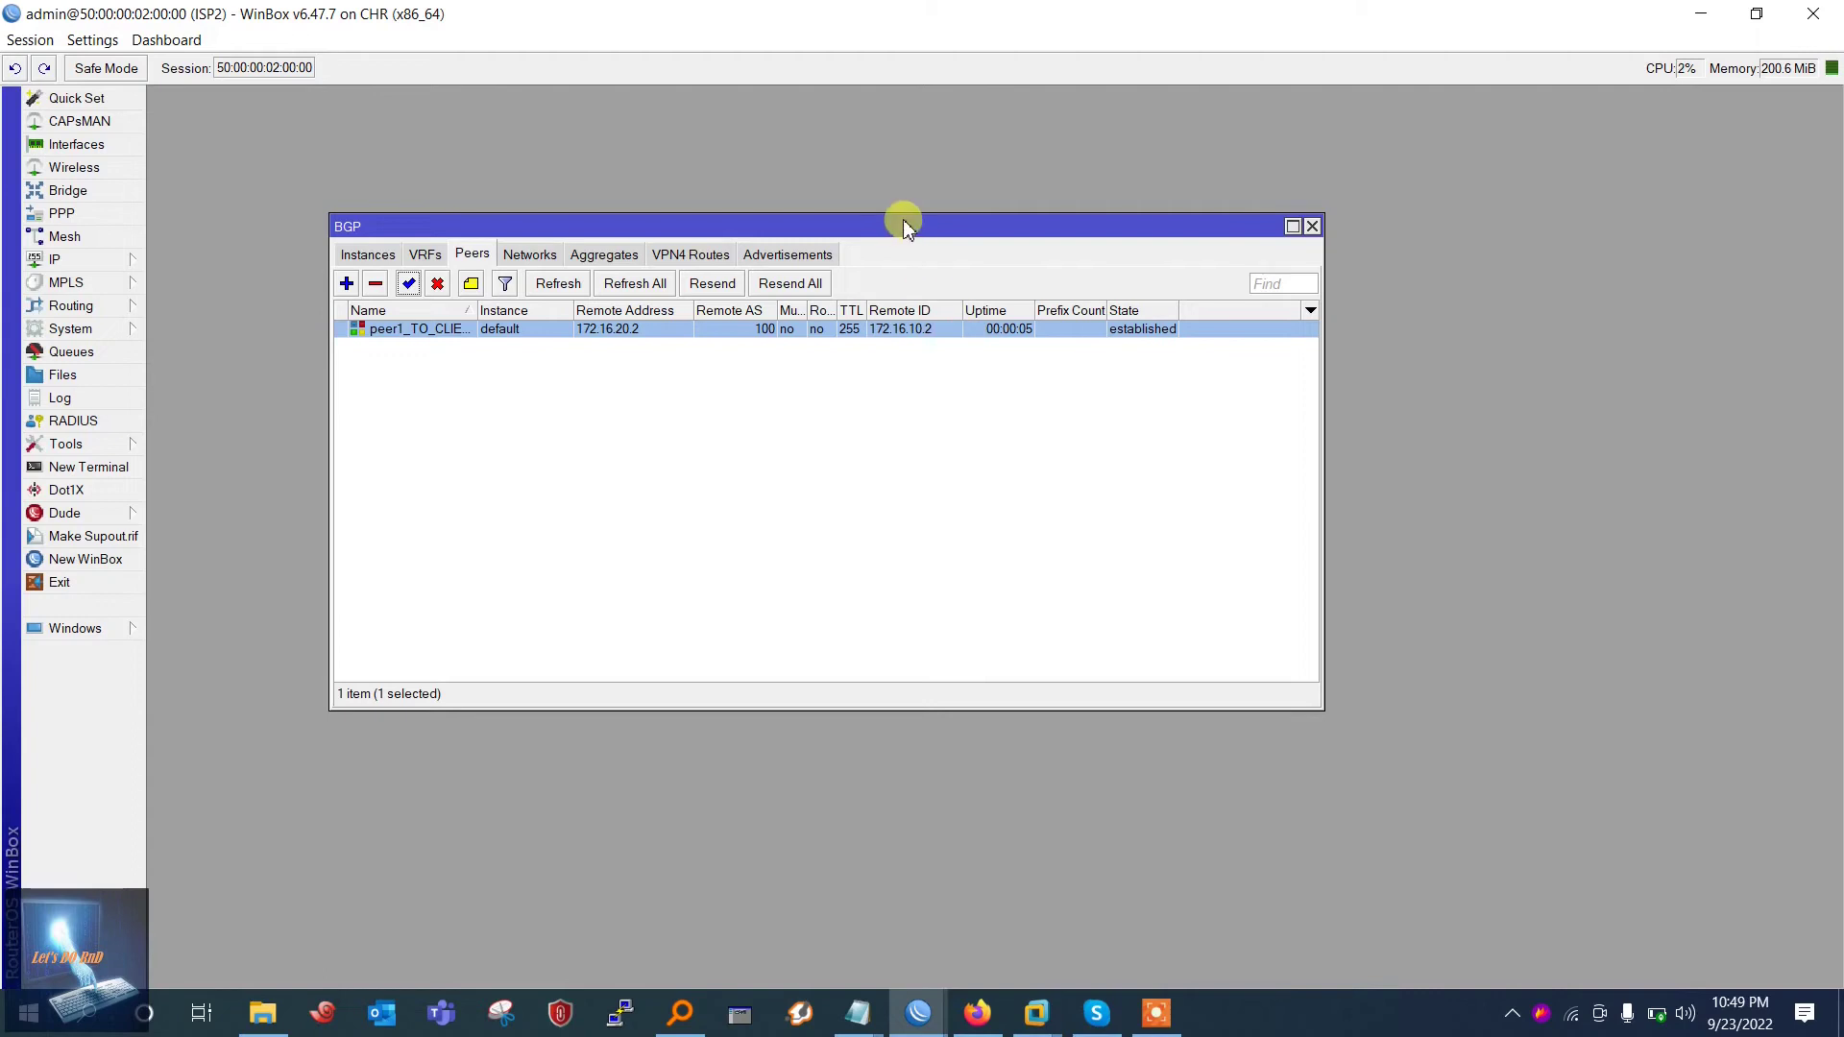
pyautogui.moveTo(905, 221); pyautogui.dragTo(921, 173)
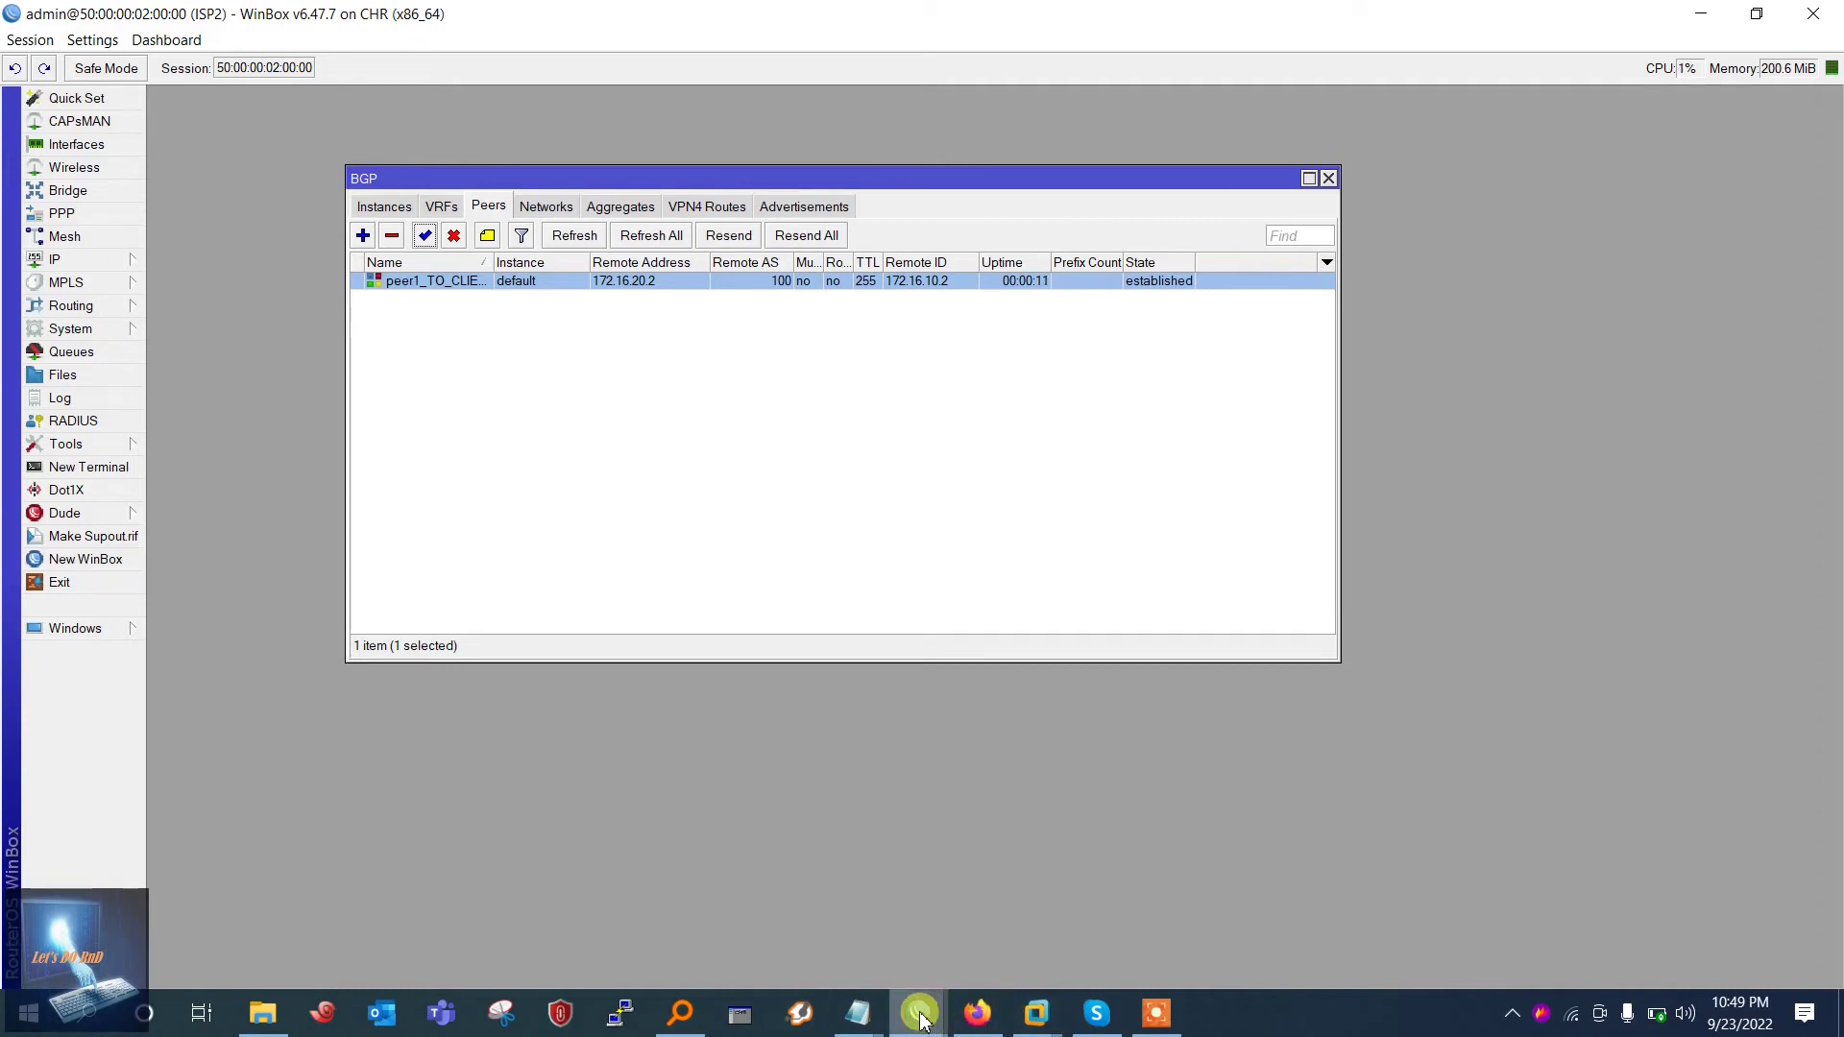
# Return to the Client_MKT router session and check the state and prefix count of both BGP peers
pyautogui.moveTo(936, 1018)
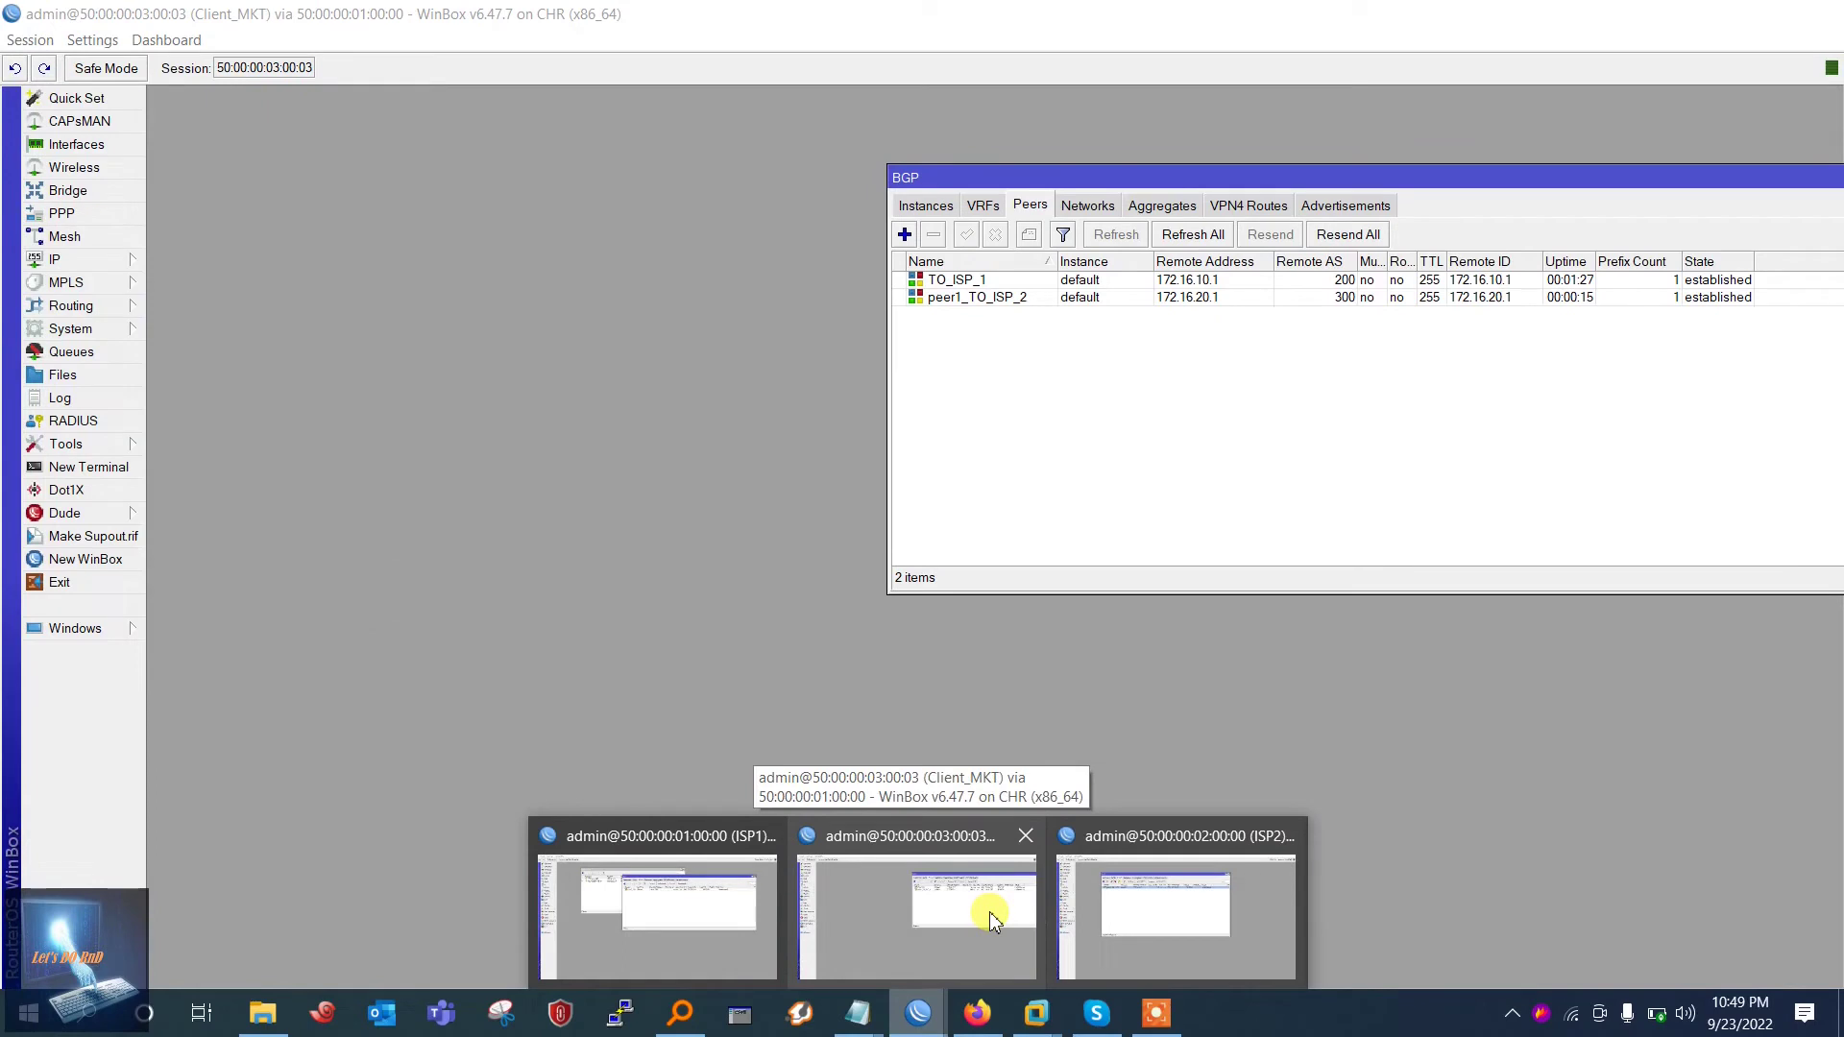
pyautogui.click(992, 920)
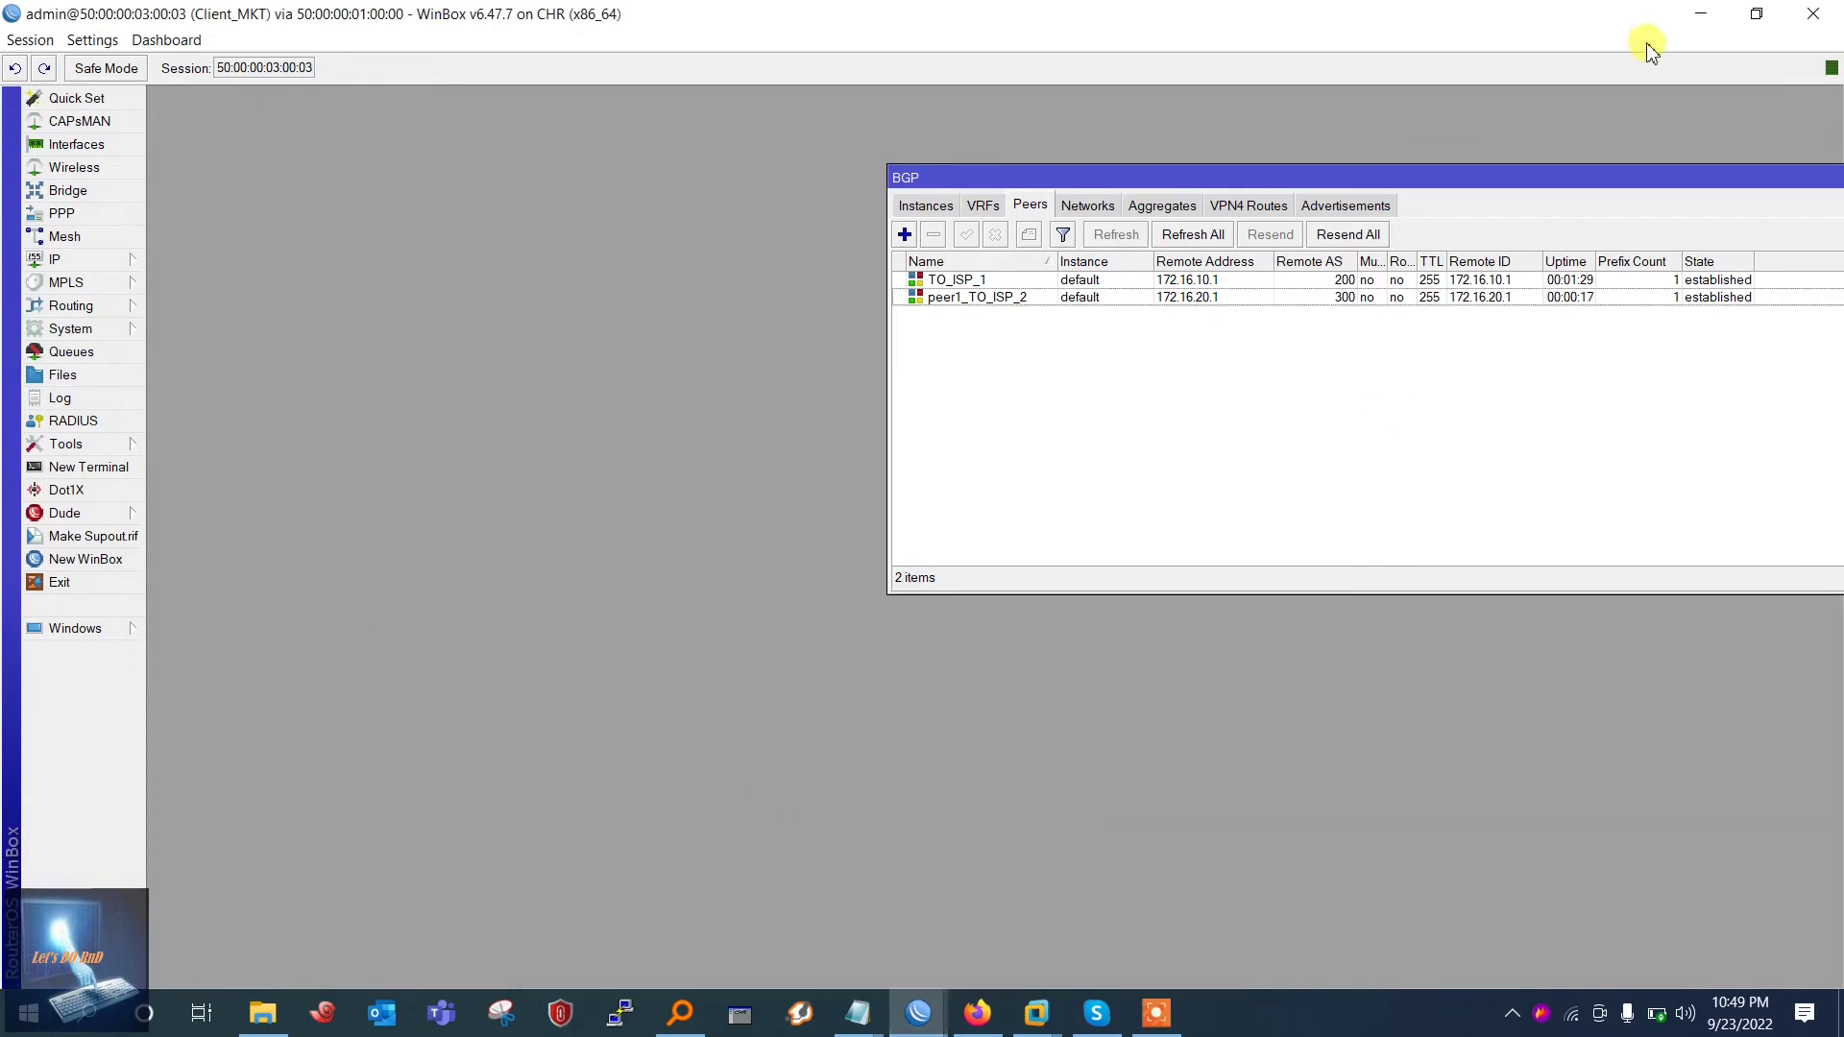
pyautogui.moveTo(1556, 169); pyautogui.dragTo(1341, 177)
pyautogui.click(1401, 294)
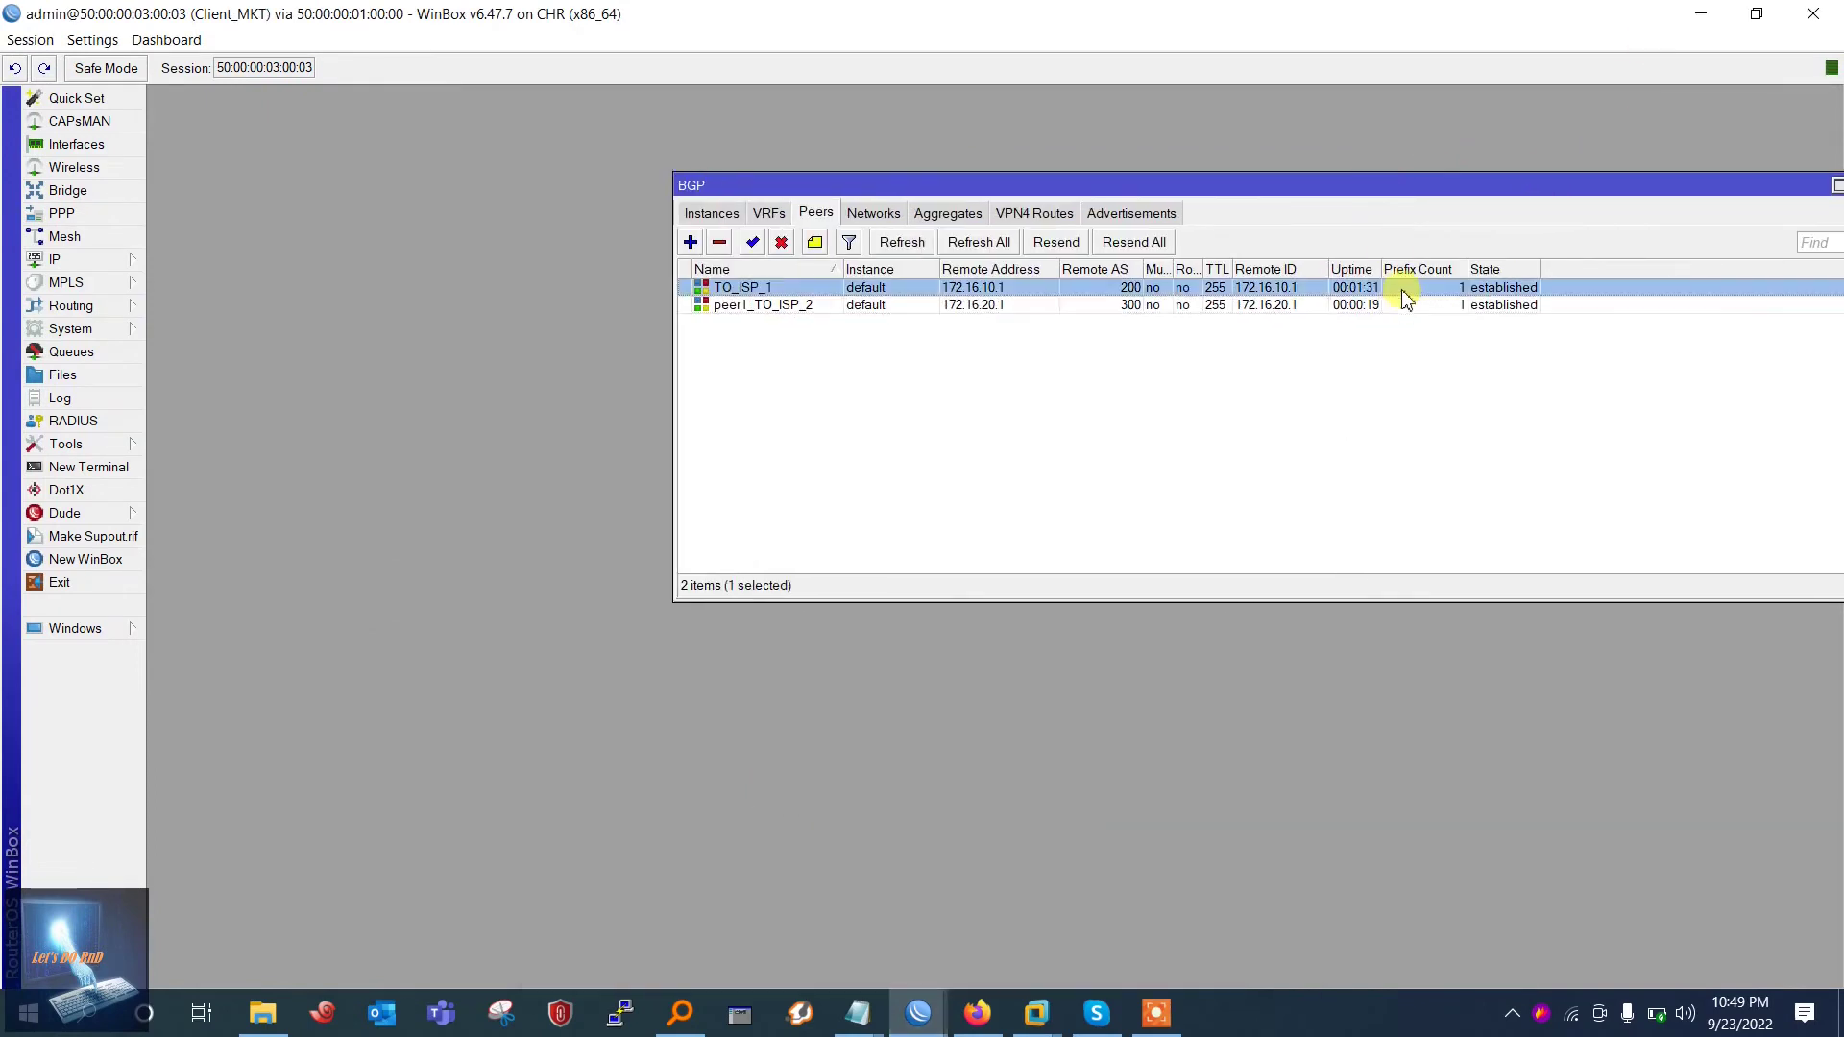
pyautogui.click(1405, 307)
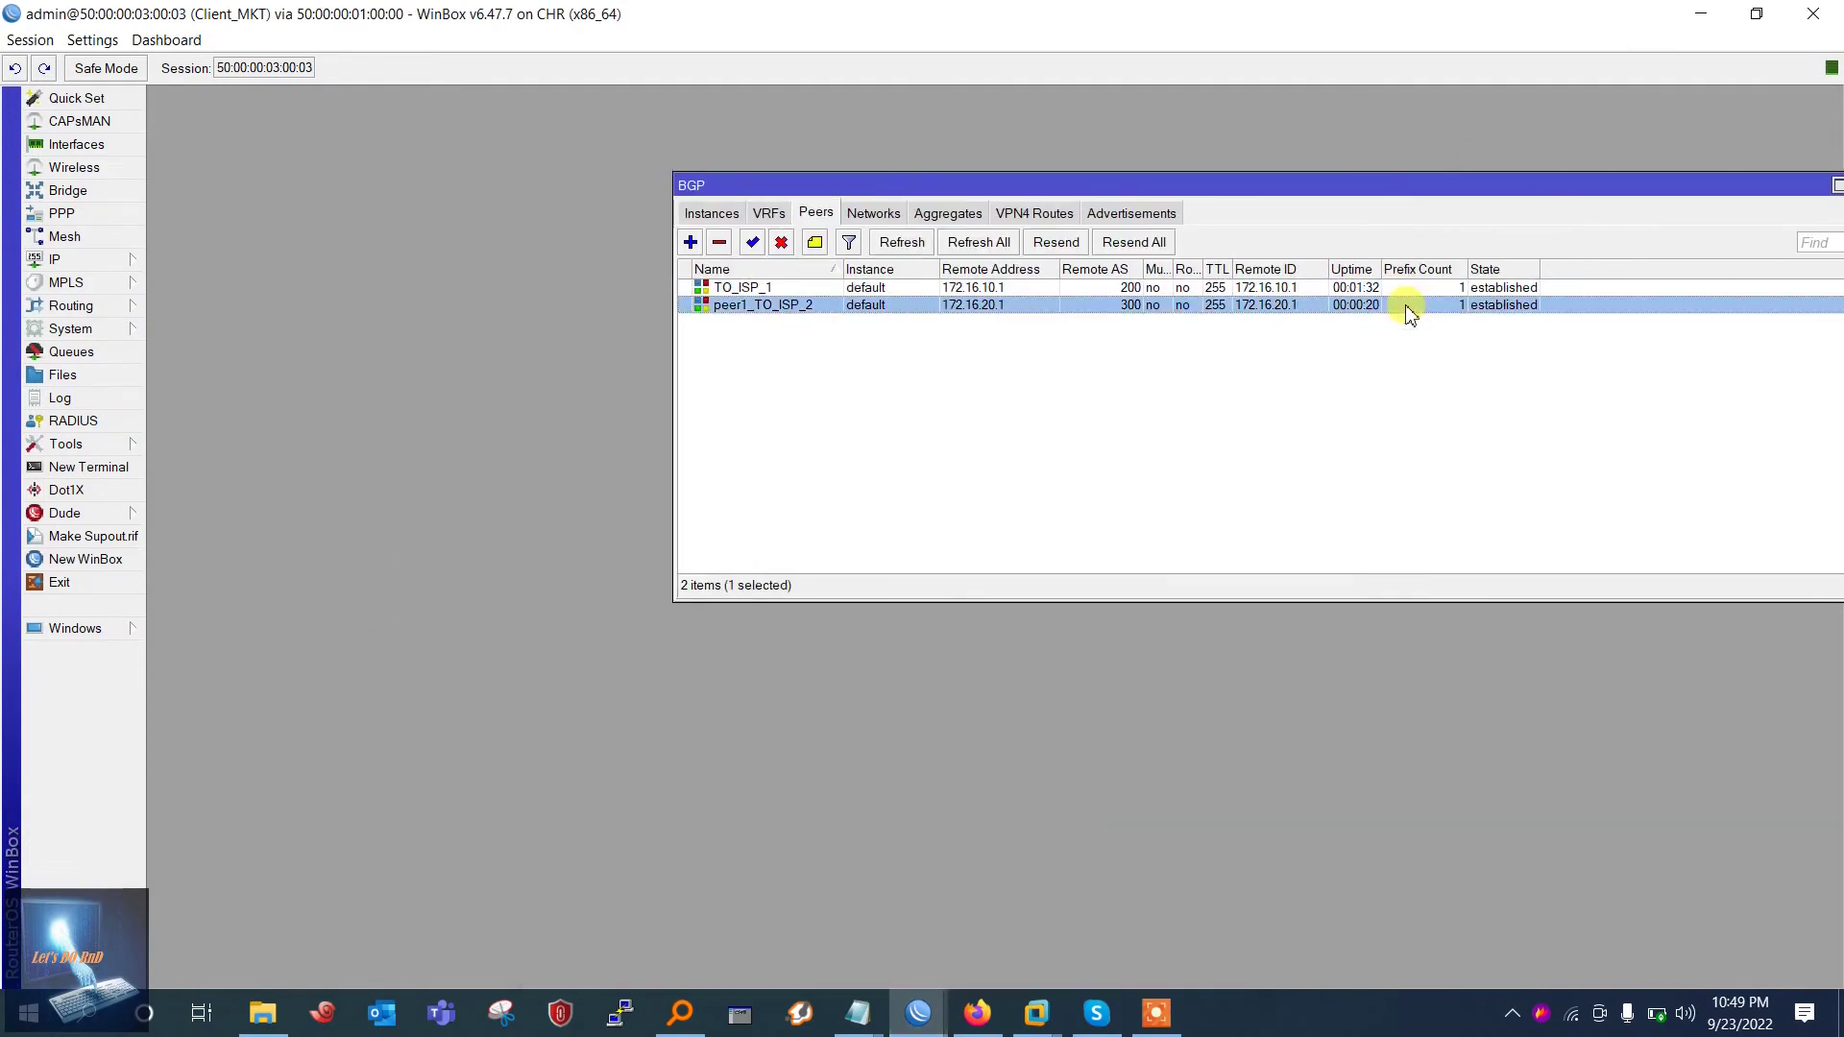
# Check which ISP gateway the active default route uses in Client_MKT's route list, and close the list
pyautogui.click(63, 262)
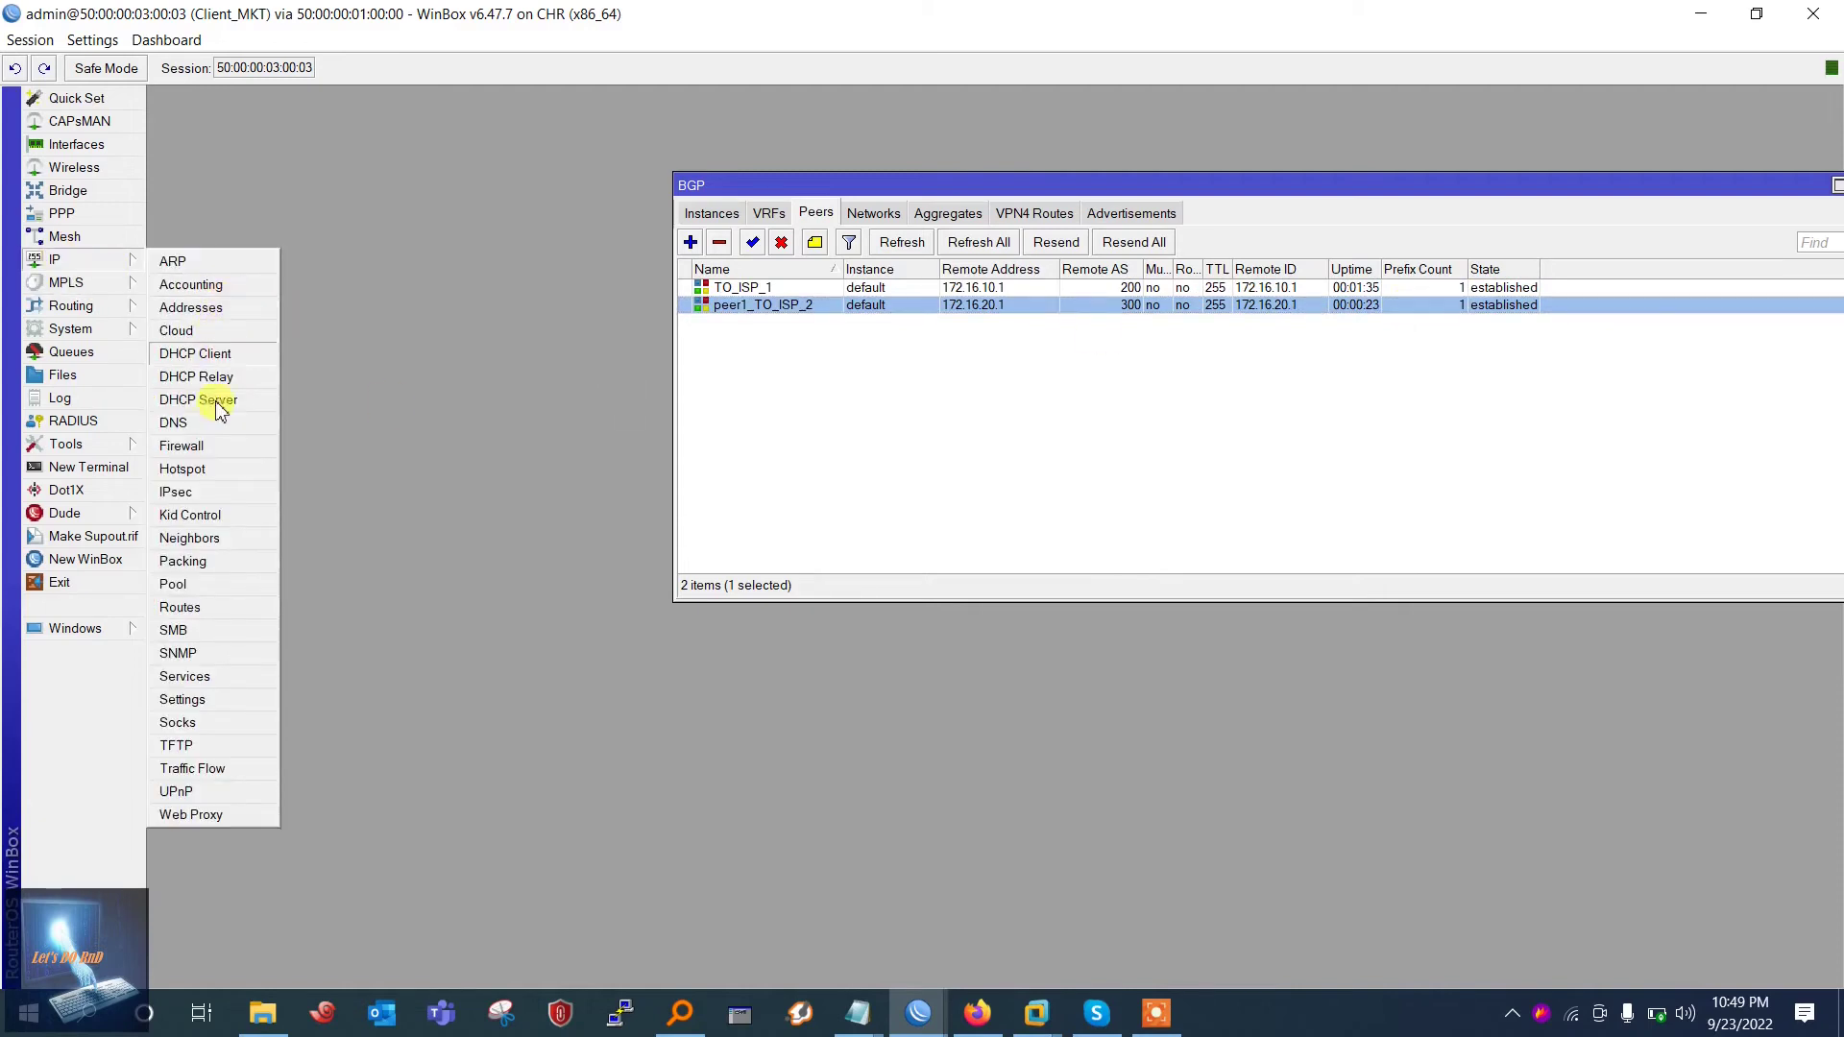
pyautogui.click(226, 610)
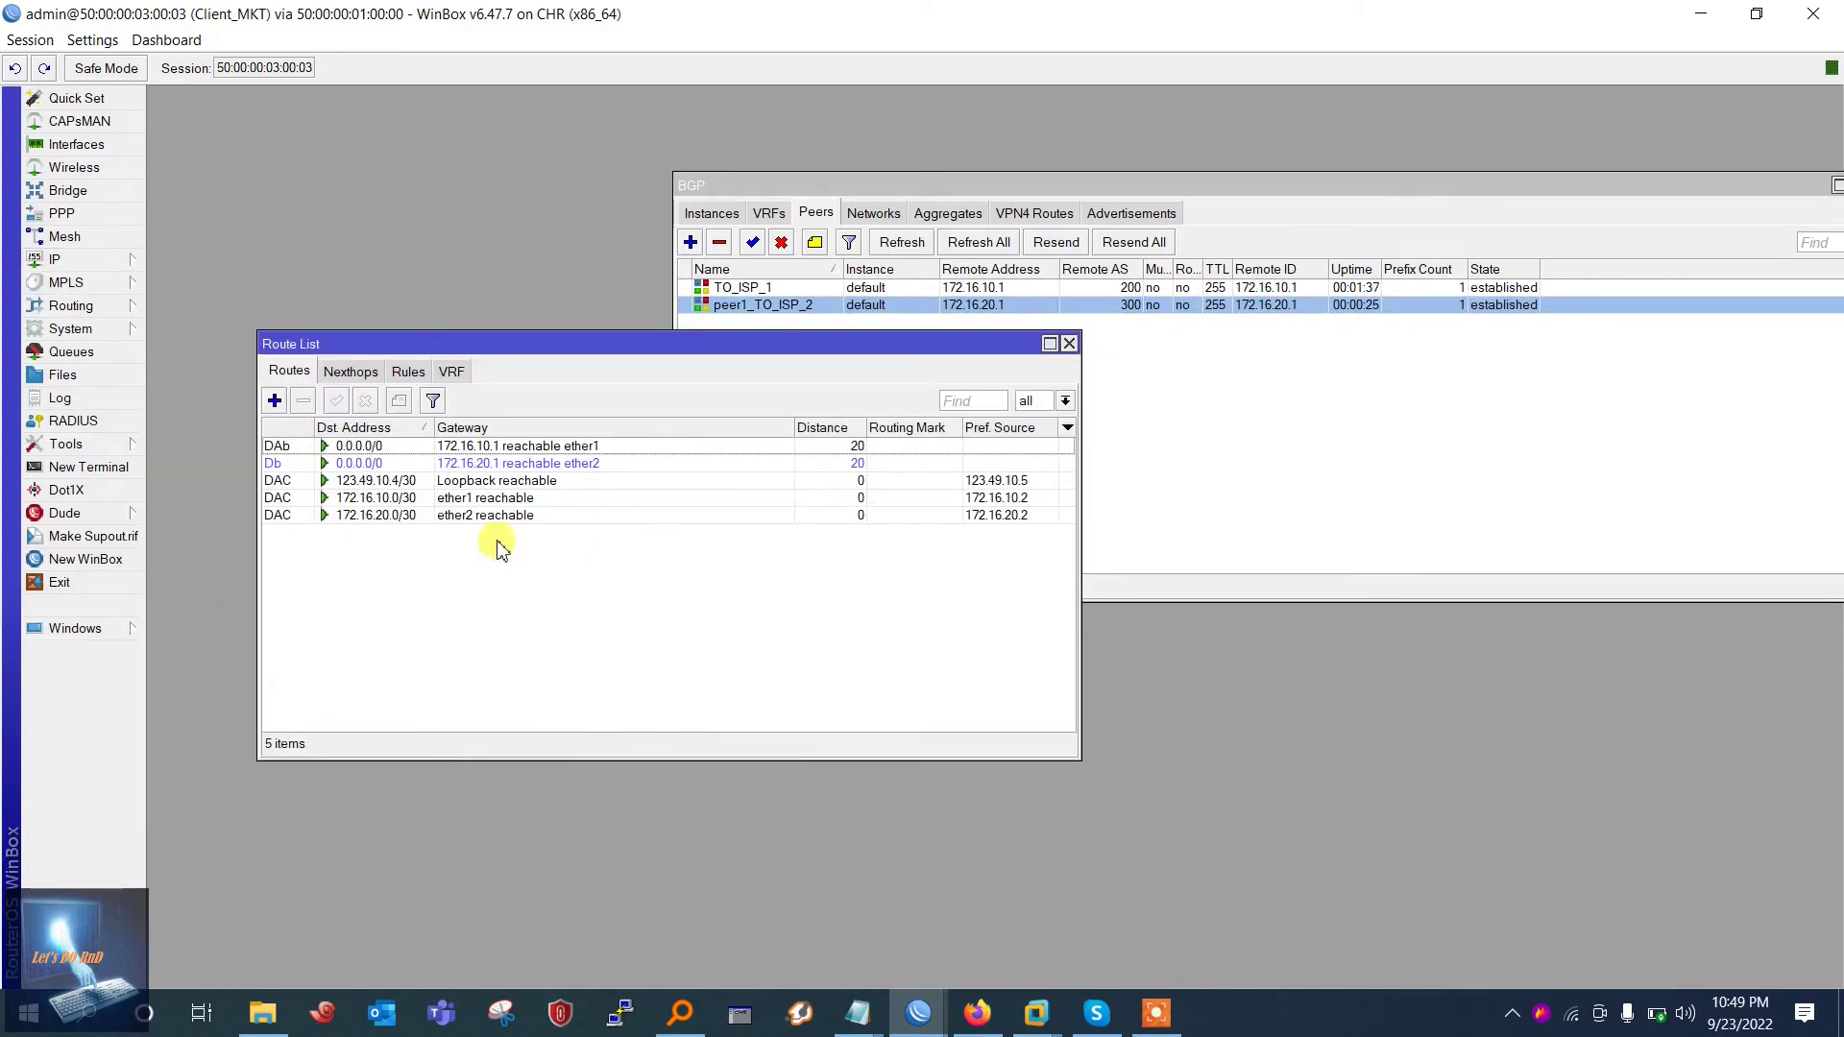
pyautogui.click(463, 448)
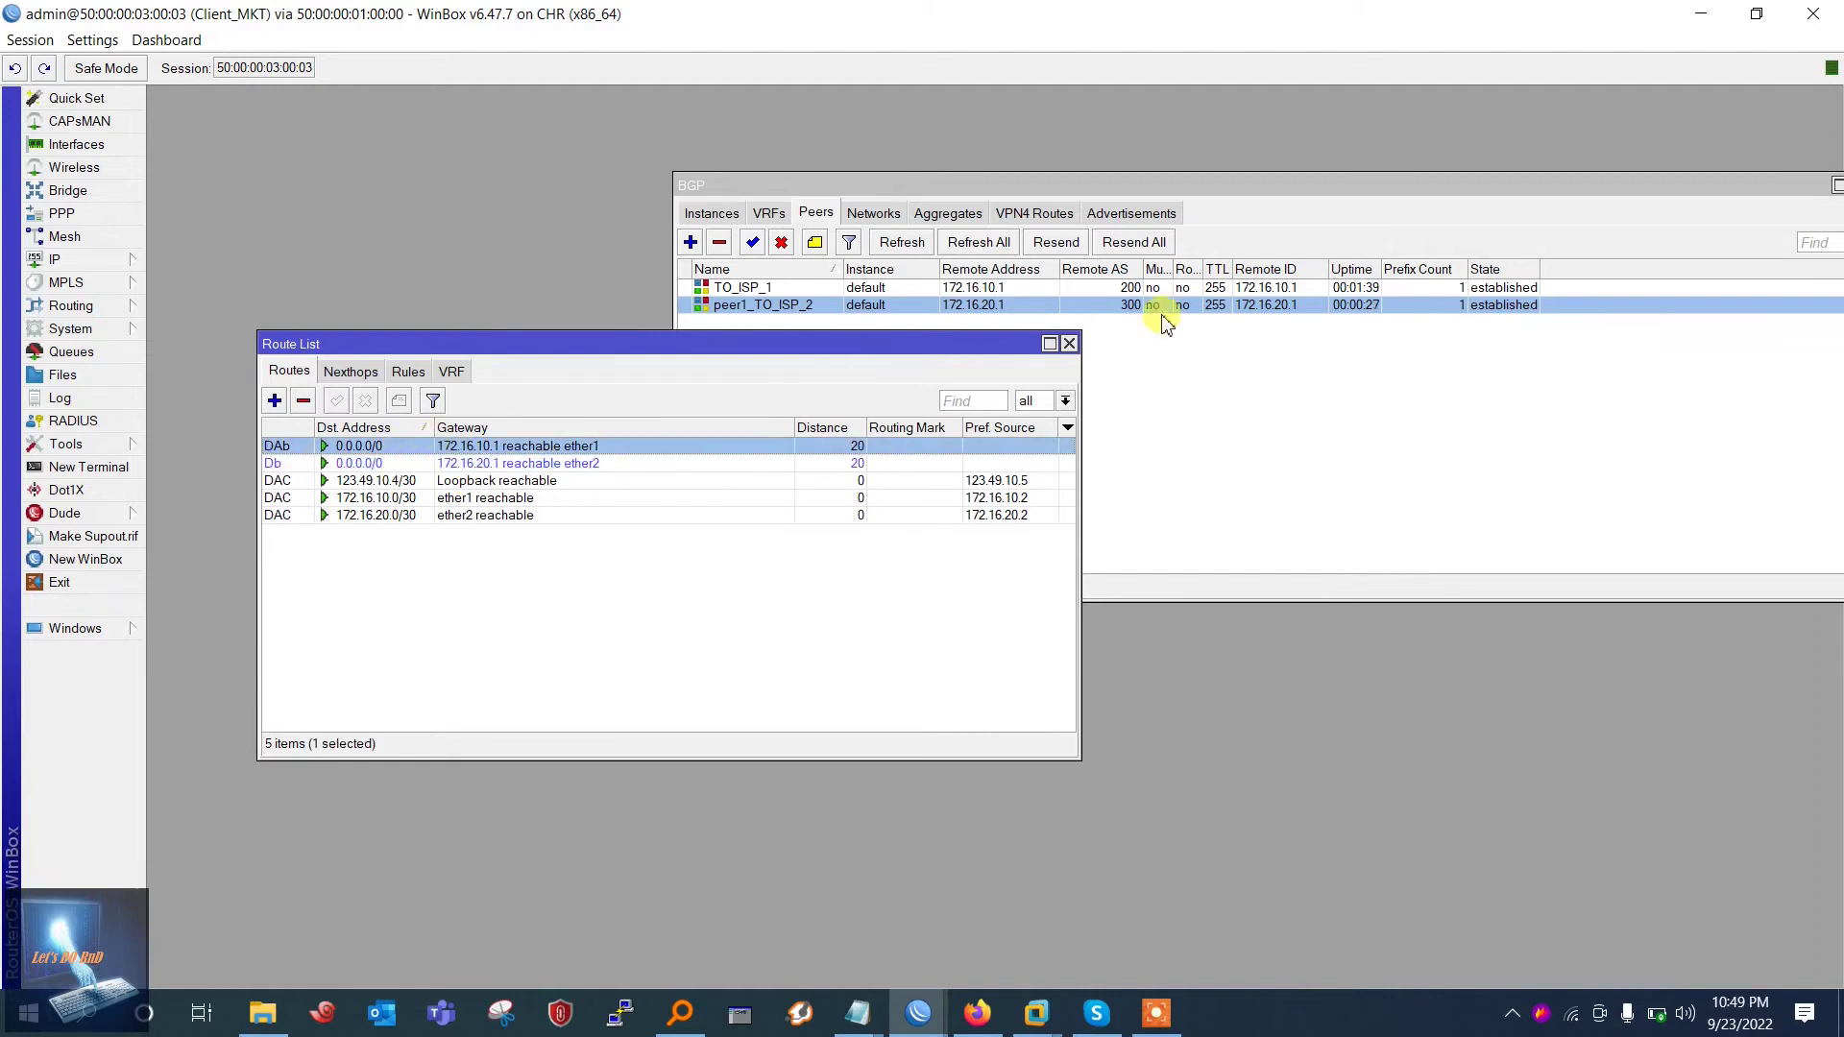
pyautogui.click(1069, 343)
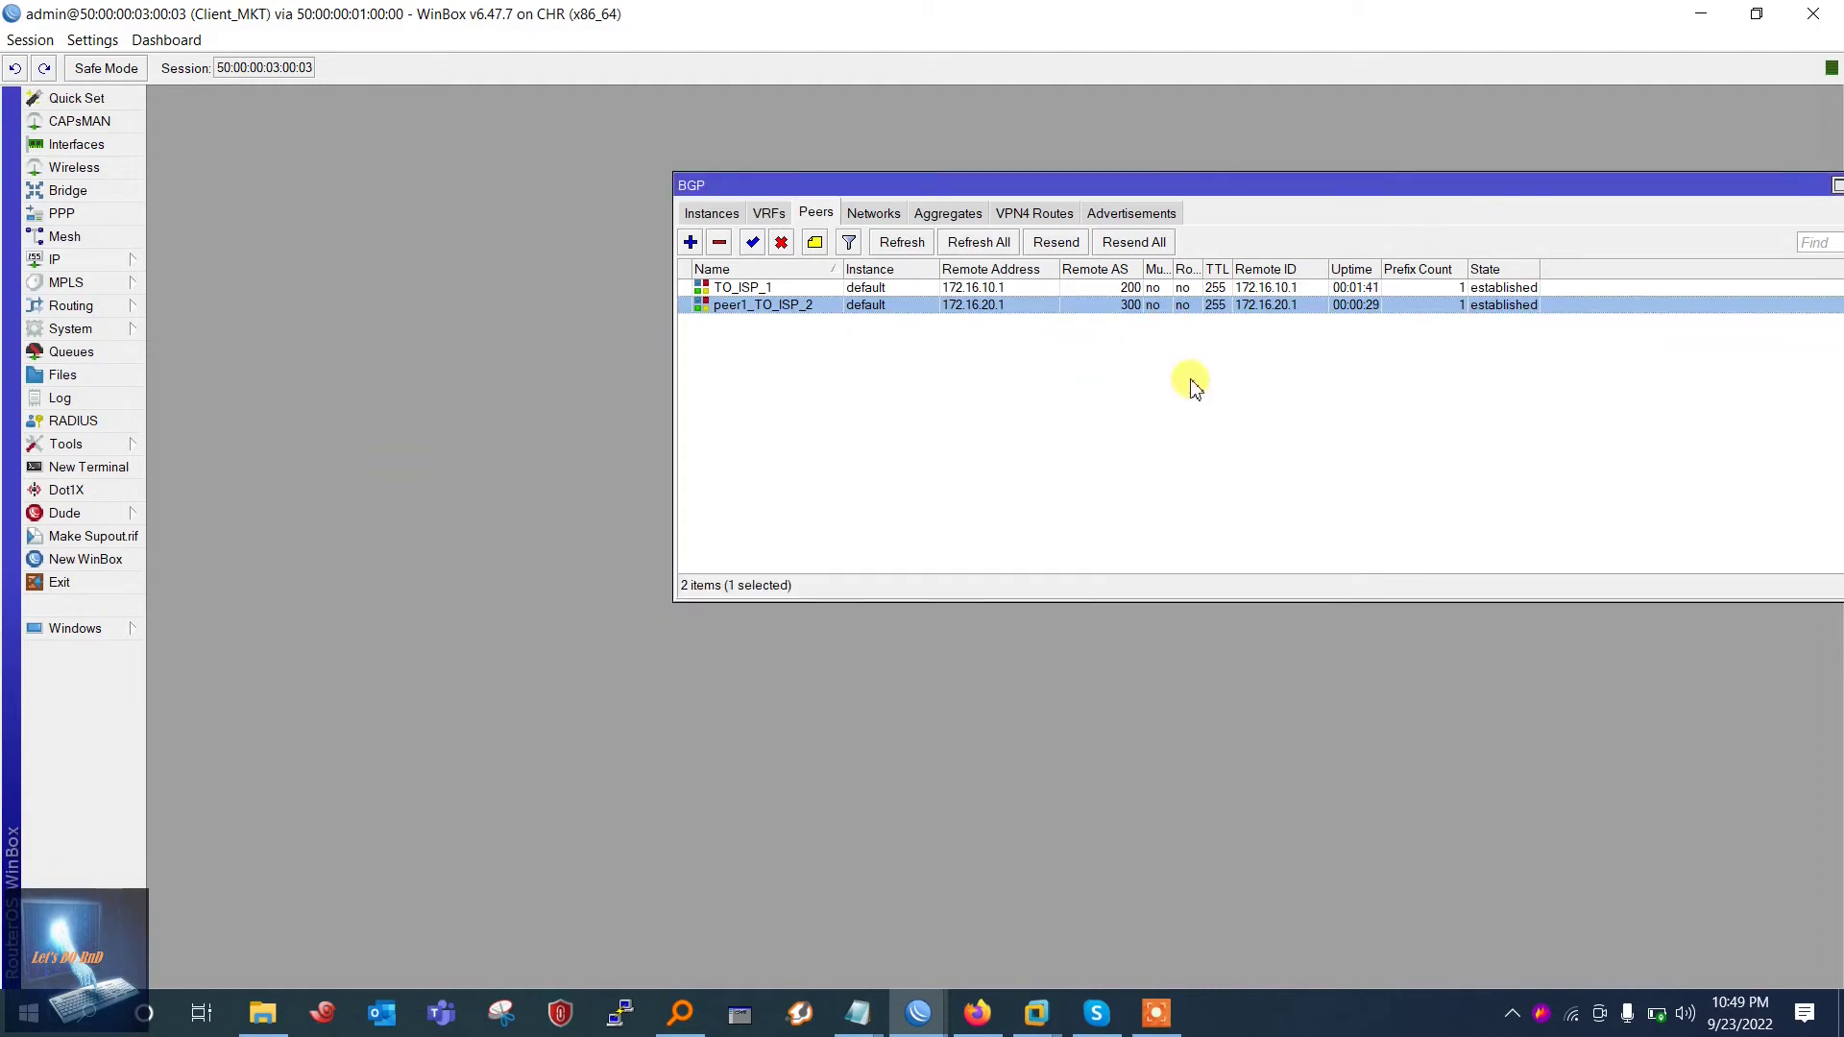
# View Client_MKT's BGP advertisements and show their filter options
pyautogui.click(1131, 213)
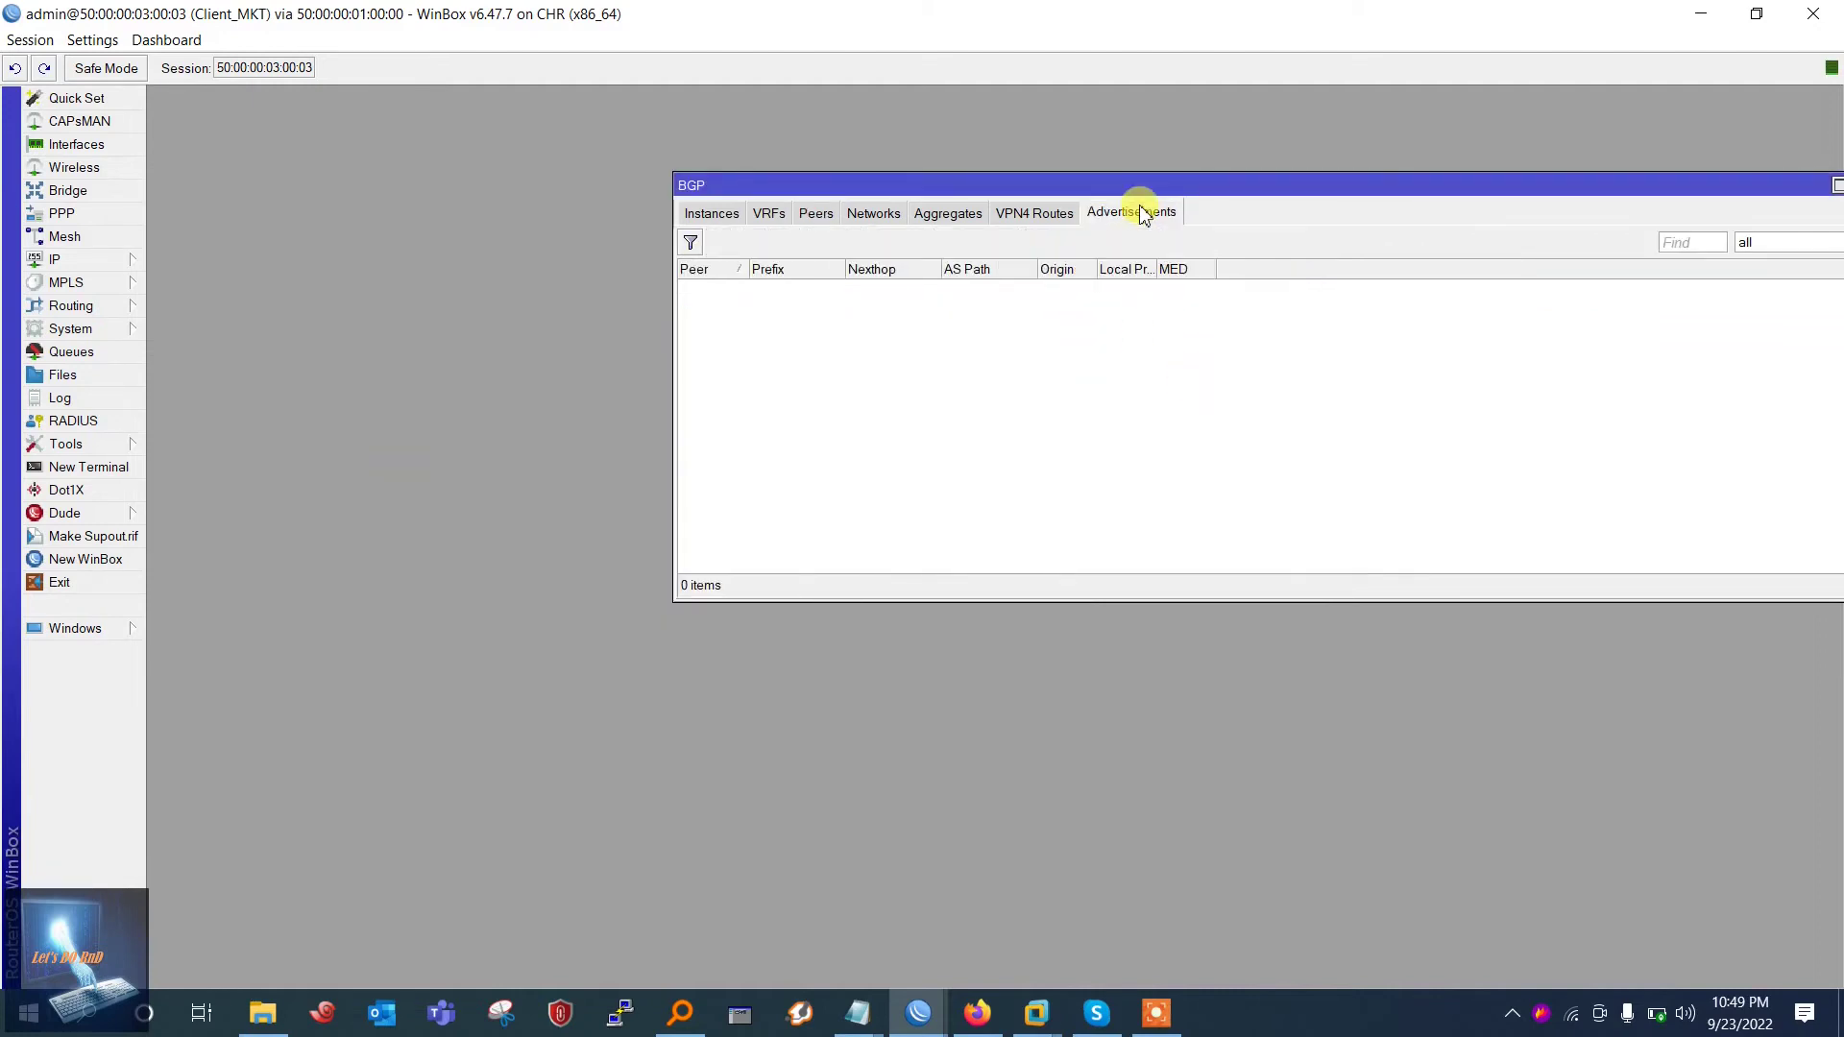
pyautogui.click(690, 244)
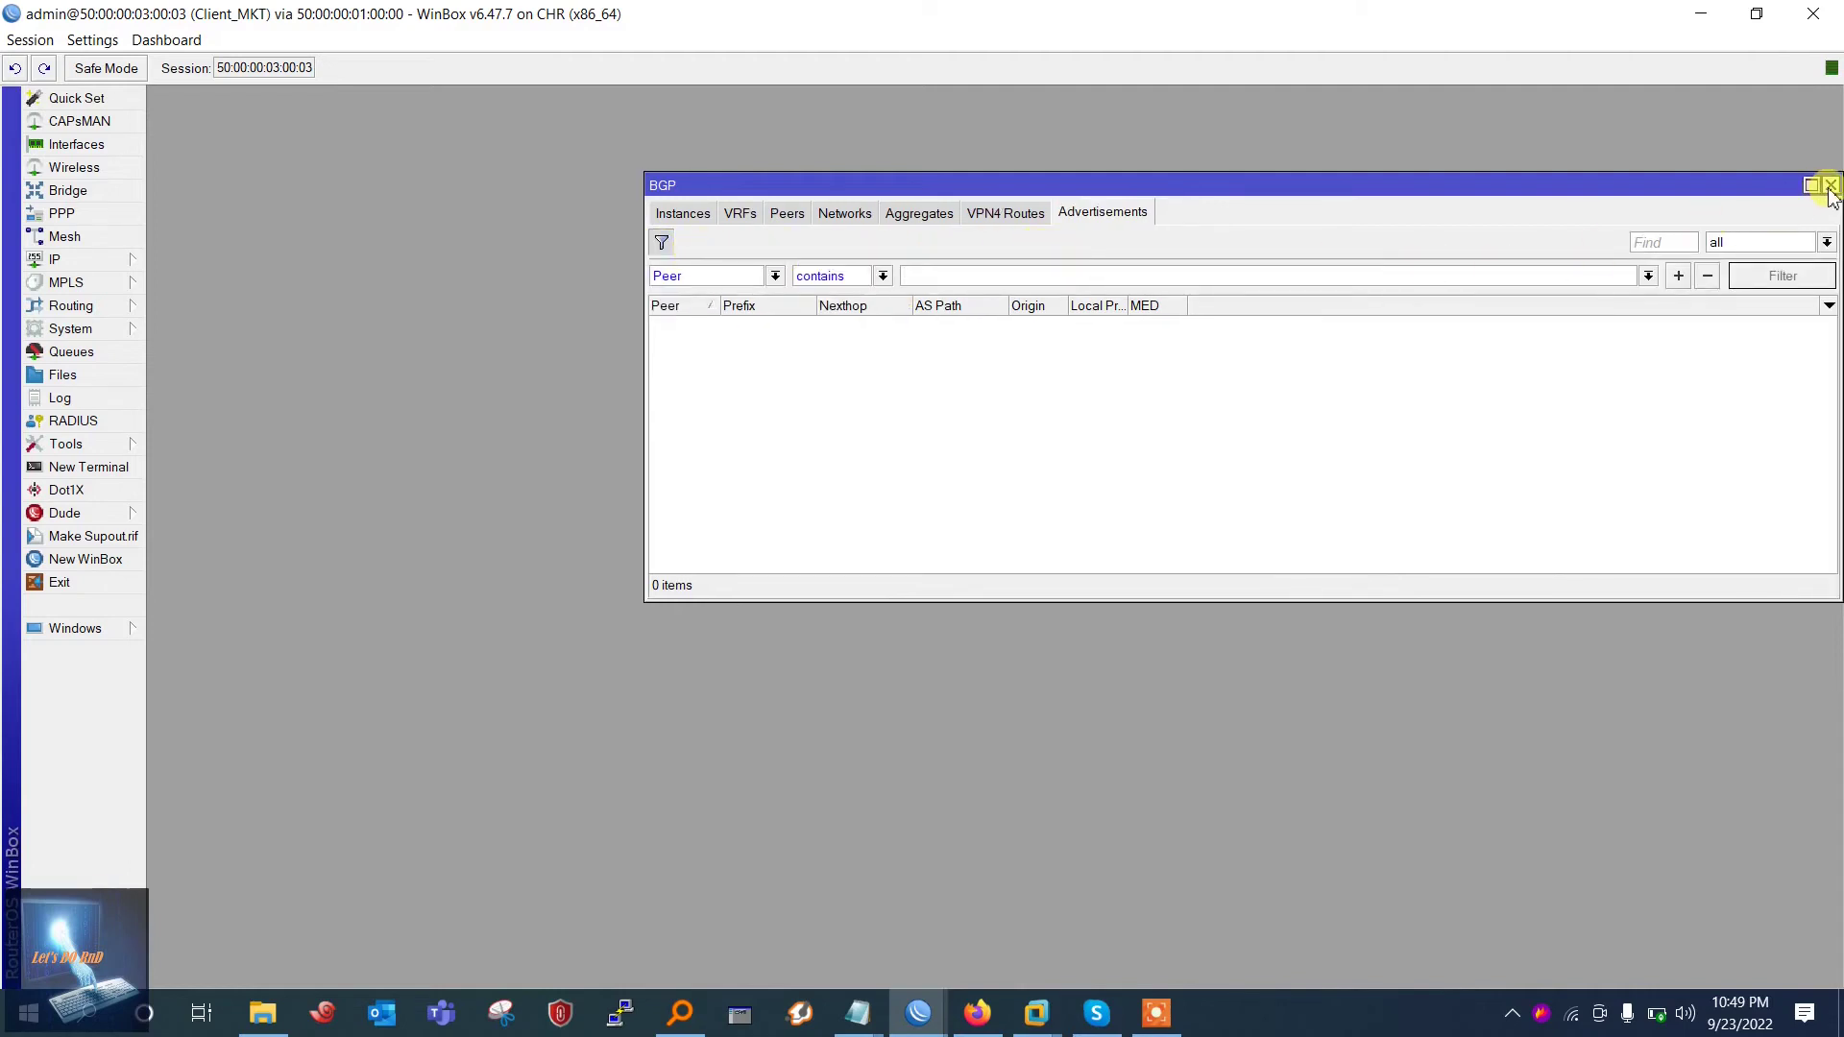
# Add 123.49.10.4/30 to Client_MKT's advertised BGP networks
pyautogui.click(662, 242)
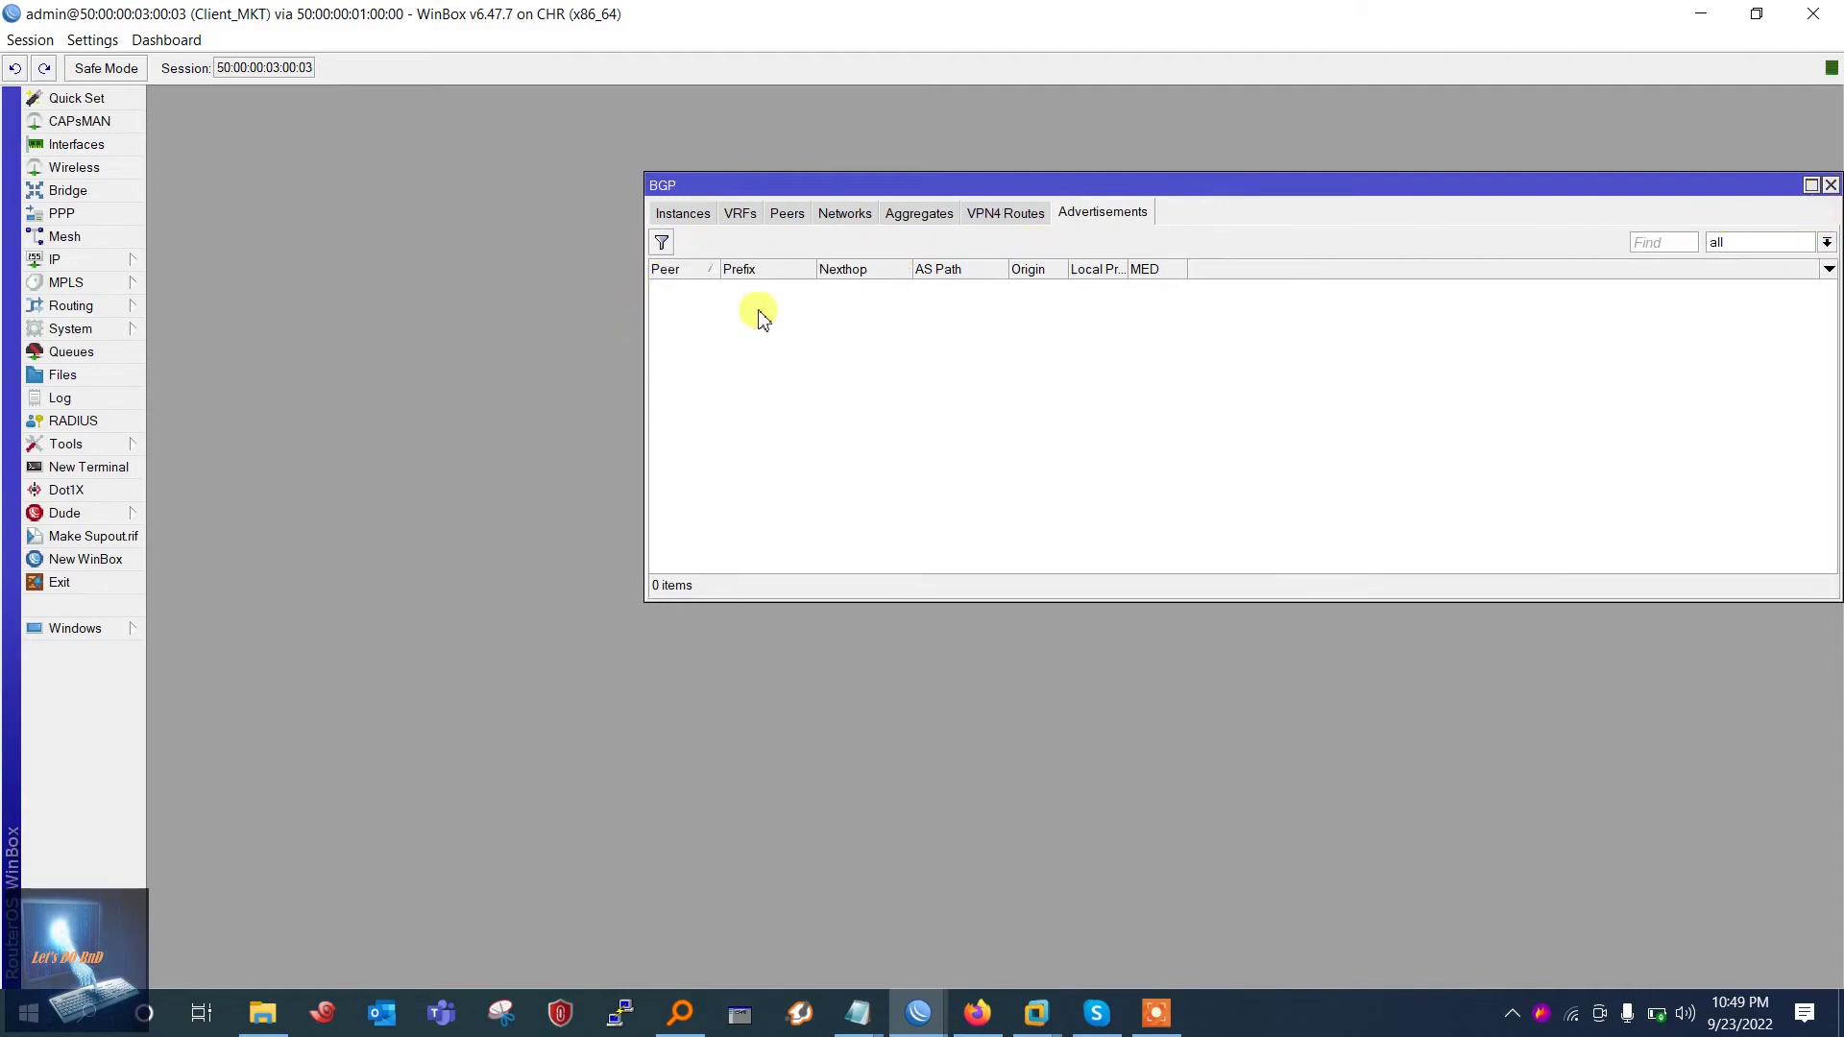
pyautogui.moveTo(1101, 186); pyautogui.dragTo(932, 171)
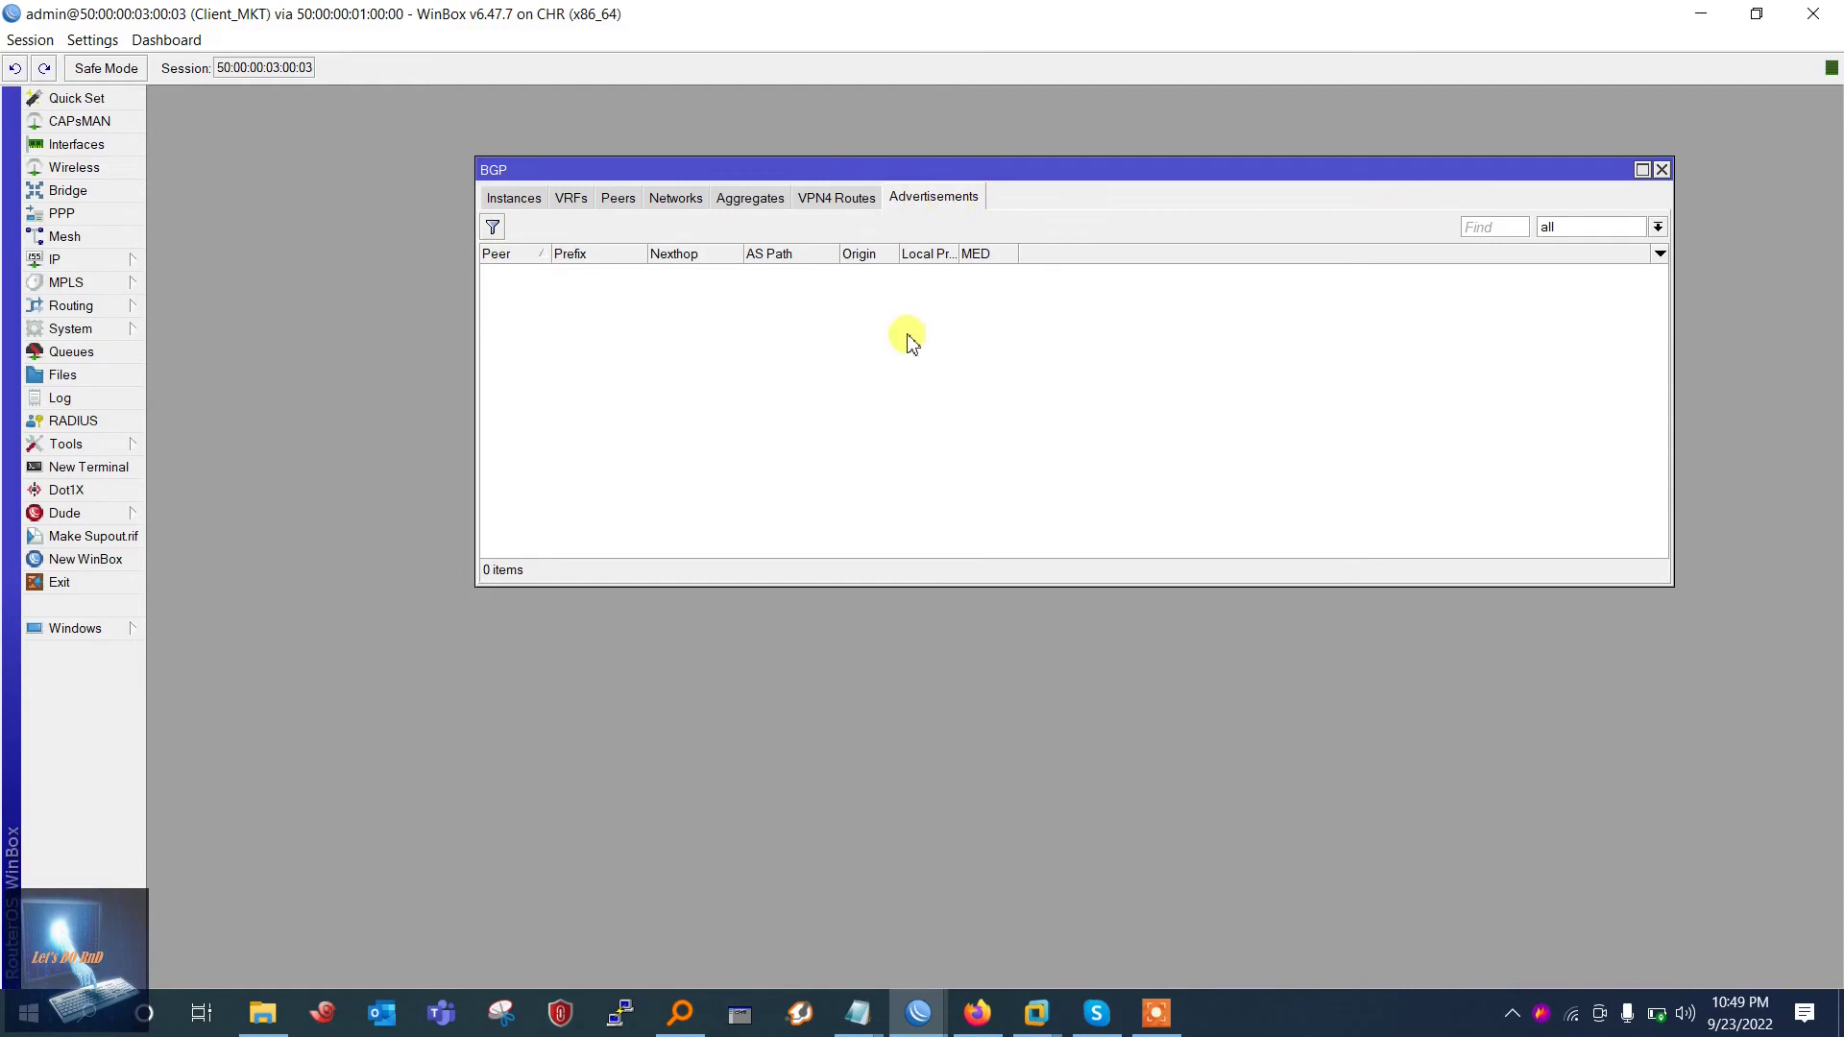
pyautogui.click(675, 198)
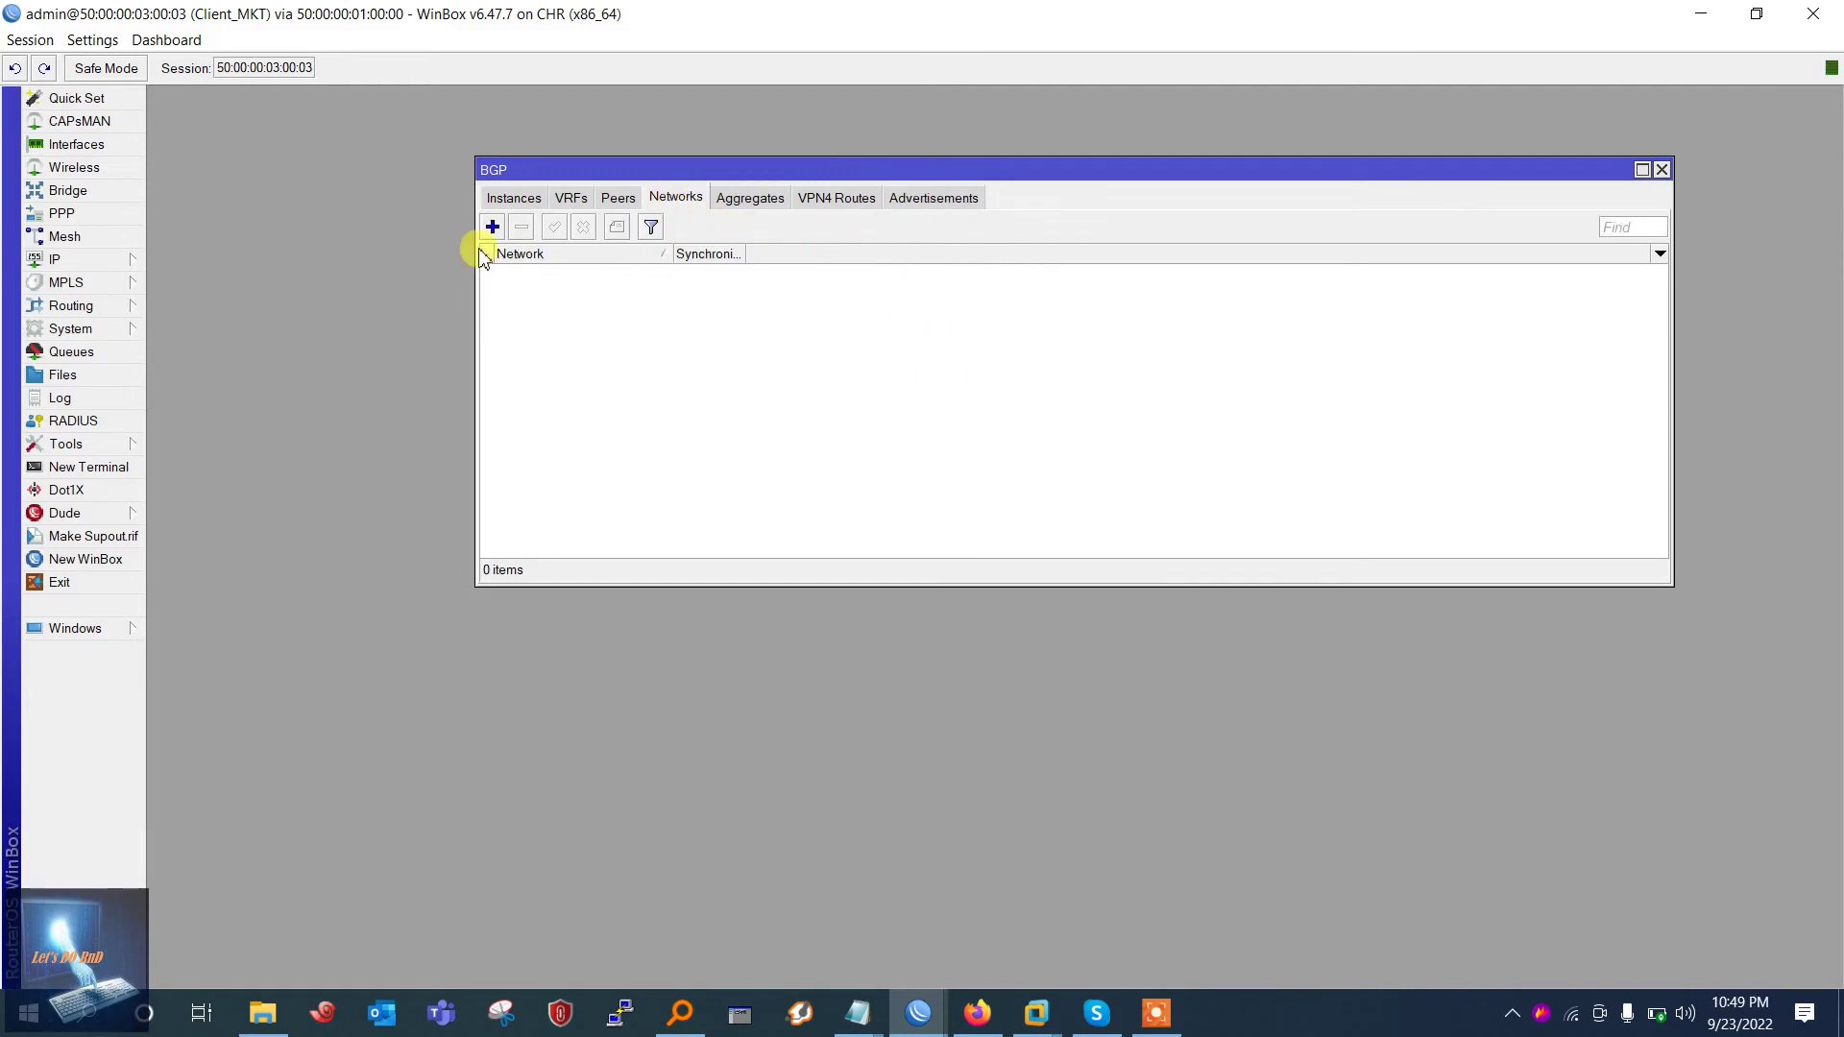
pyautogui.click(491, 226)
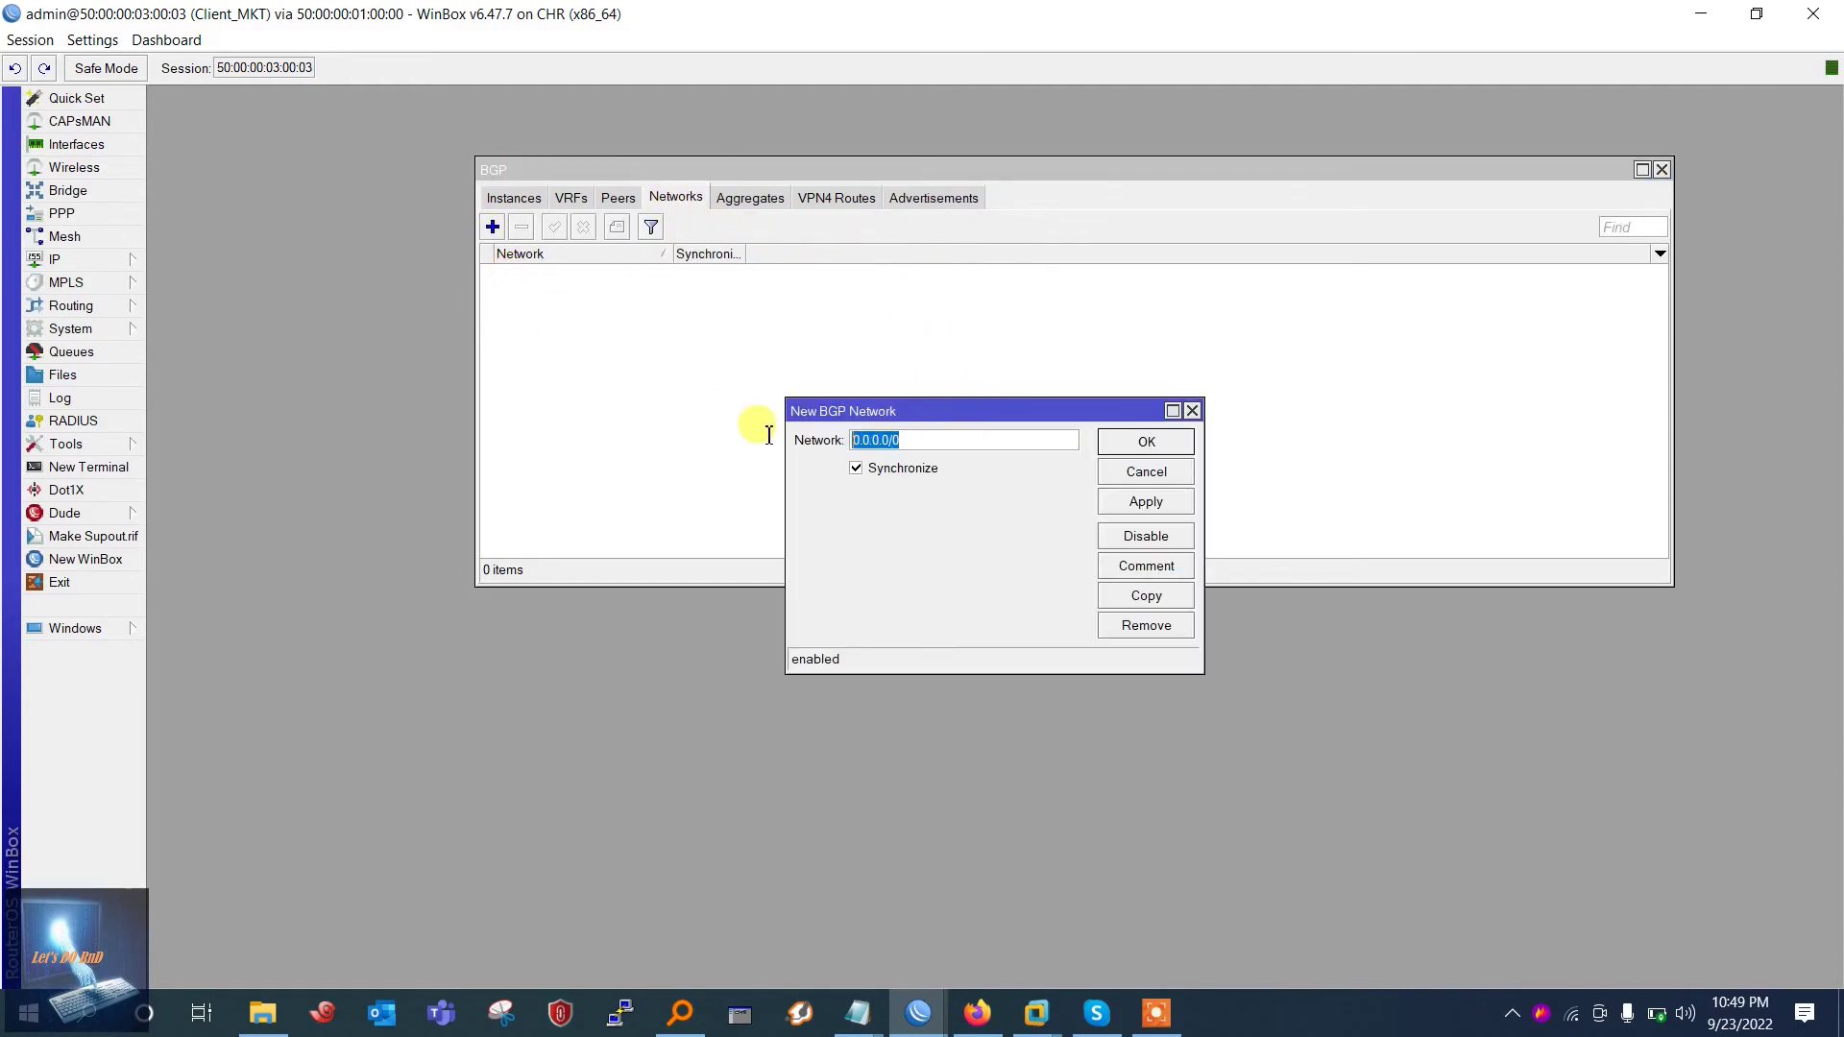
pyautogui.write('123.49.10.4/30')
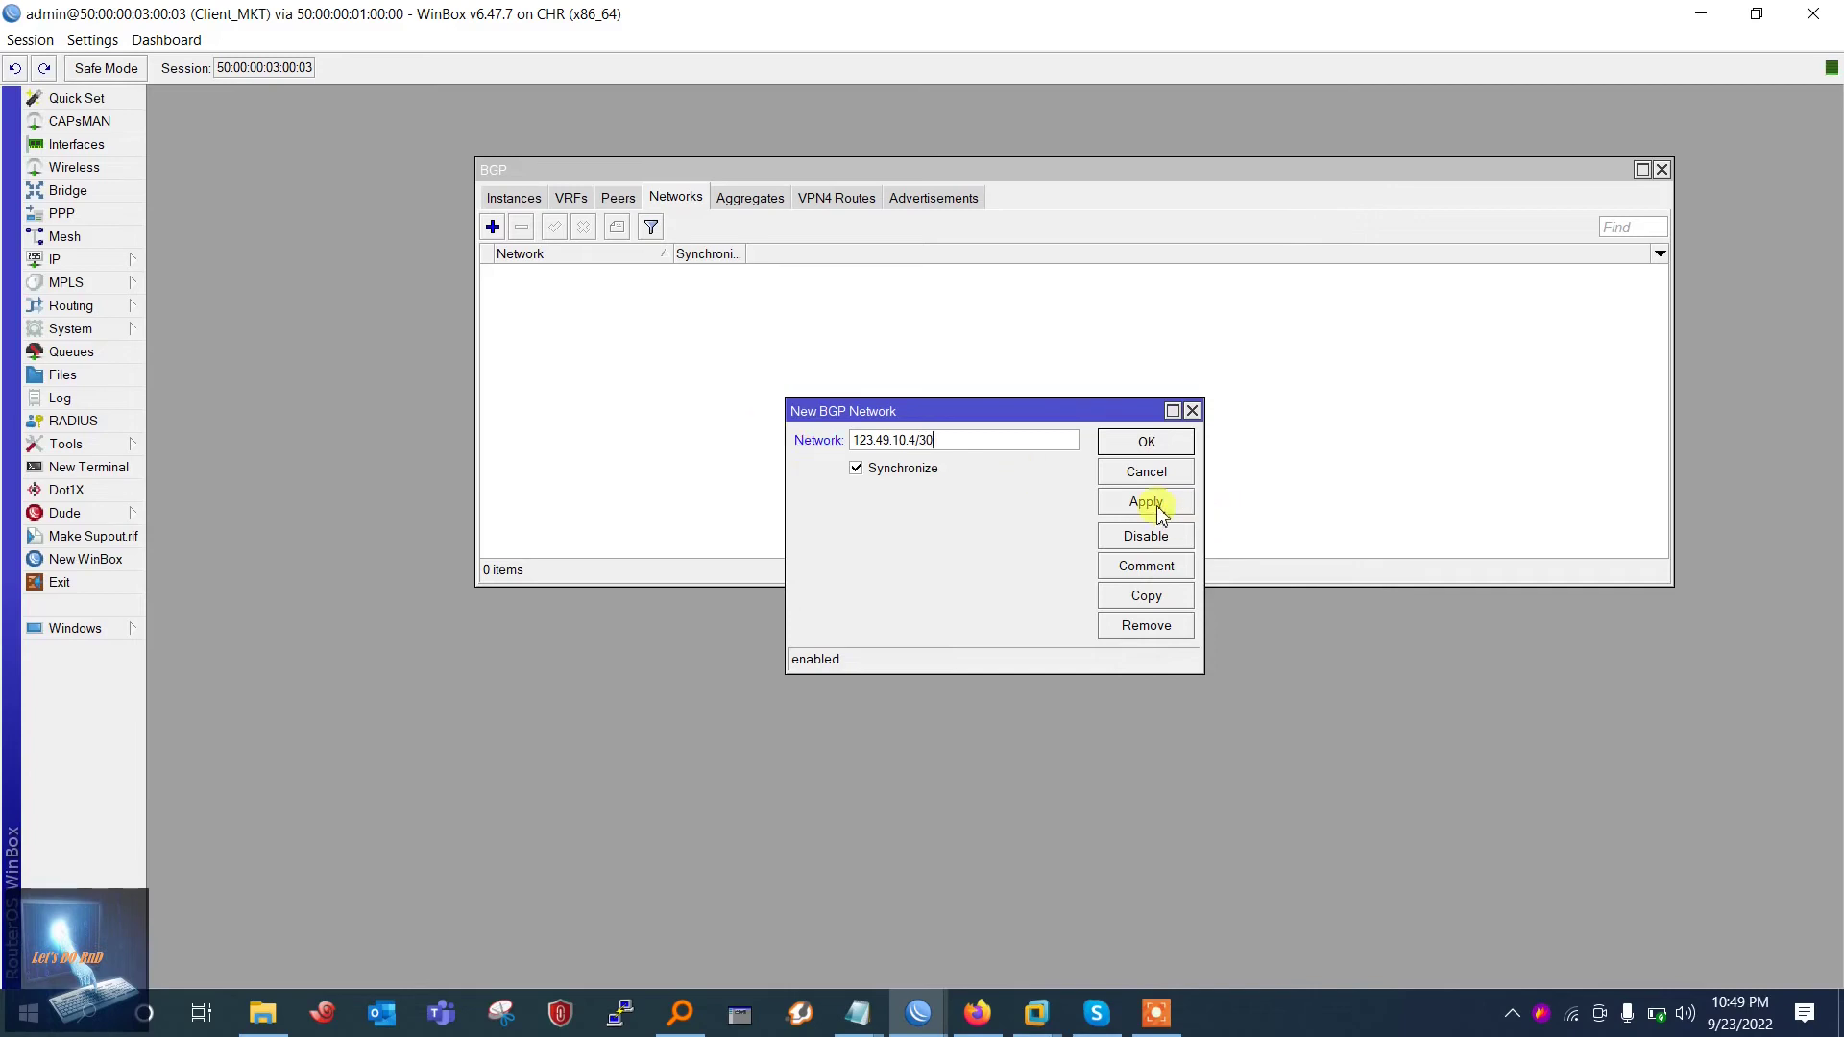
pyautogui.click(1147, 503)
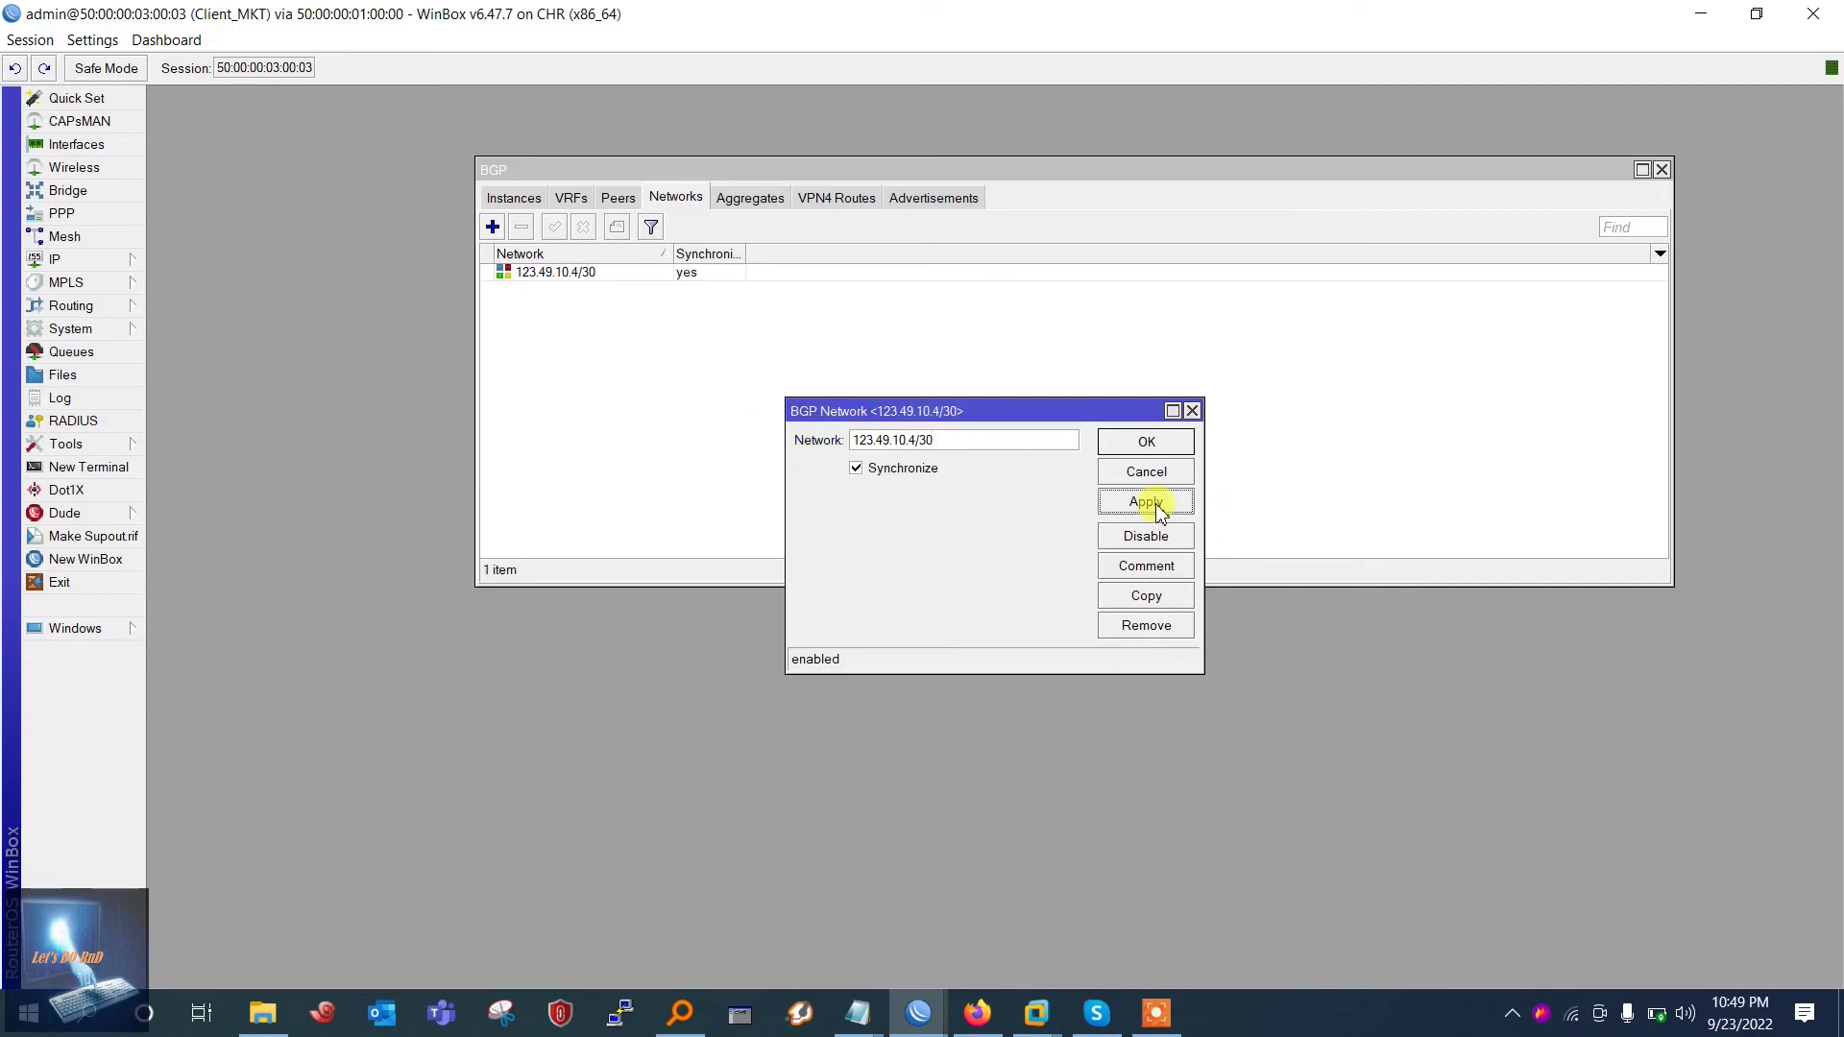
pyautogui.click(1148, 442)
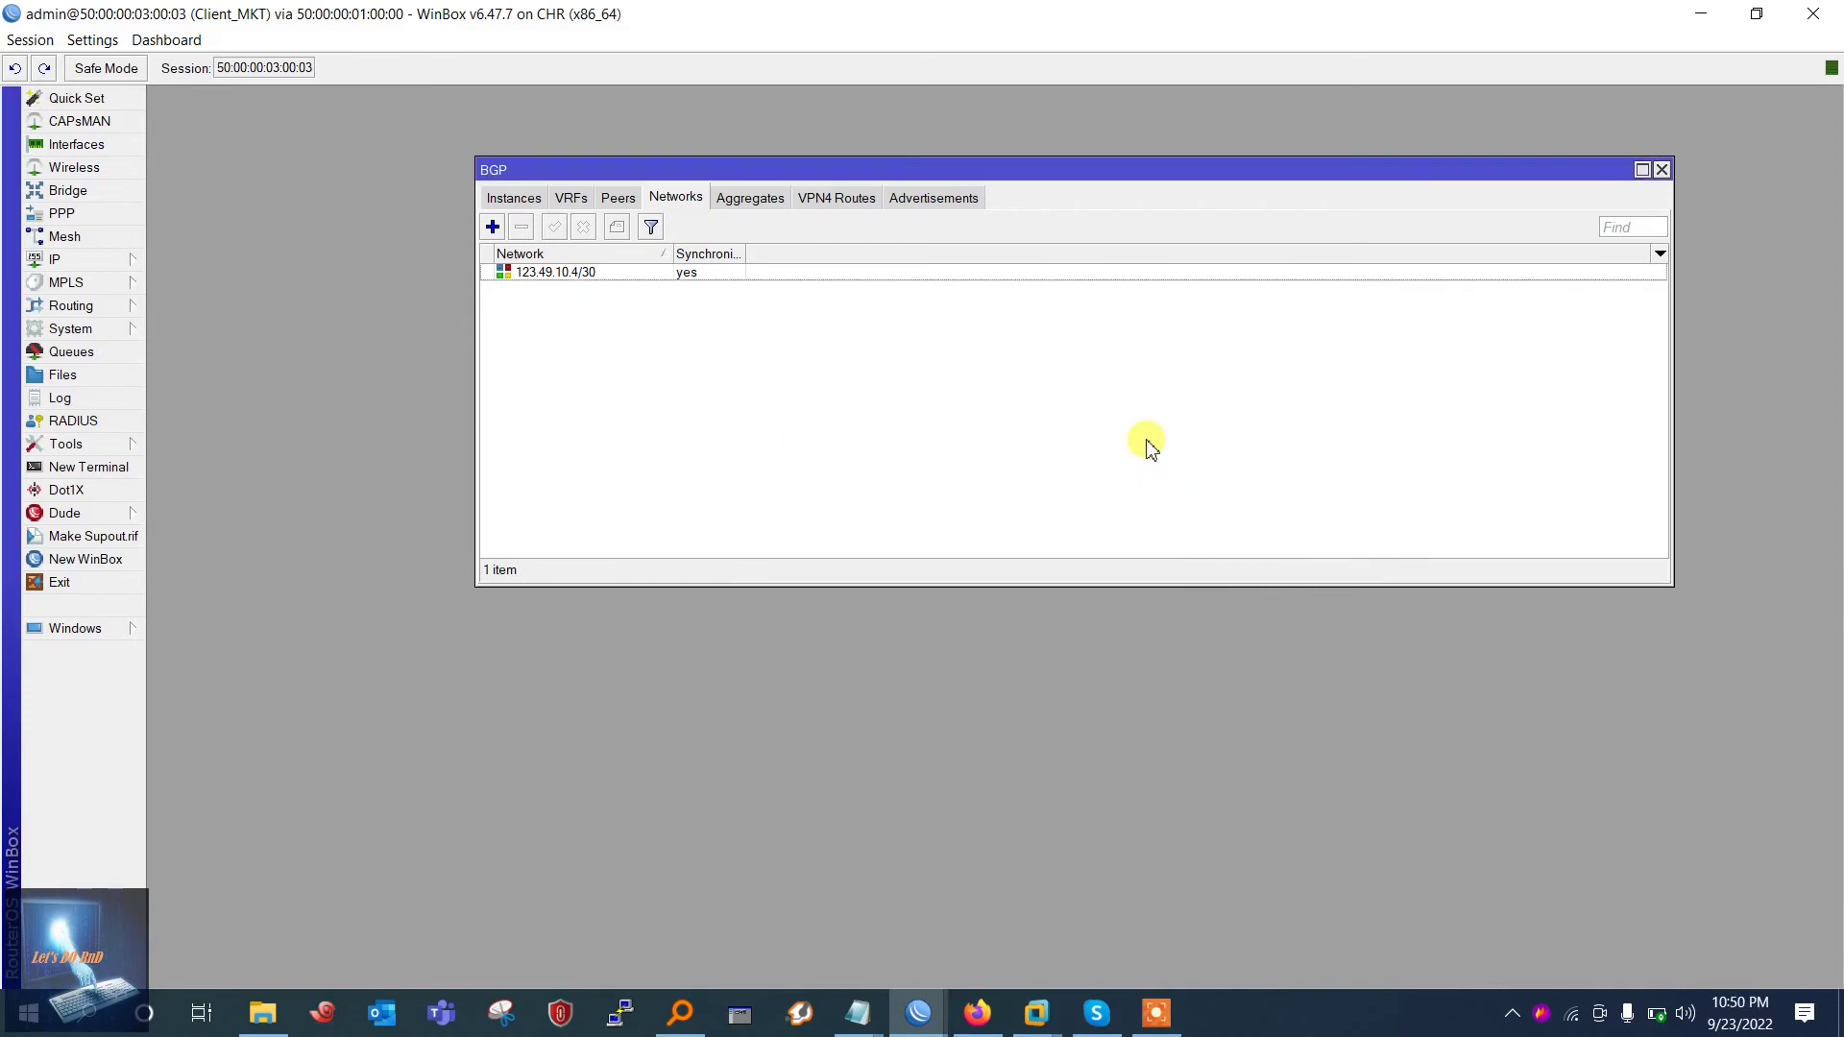
# Check the prefixes and next hops Client_MKT advertises to each BGP peer, widening the columns to show full names
pyautogui.click(951, 201)
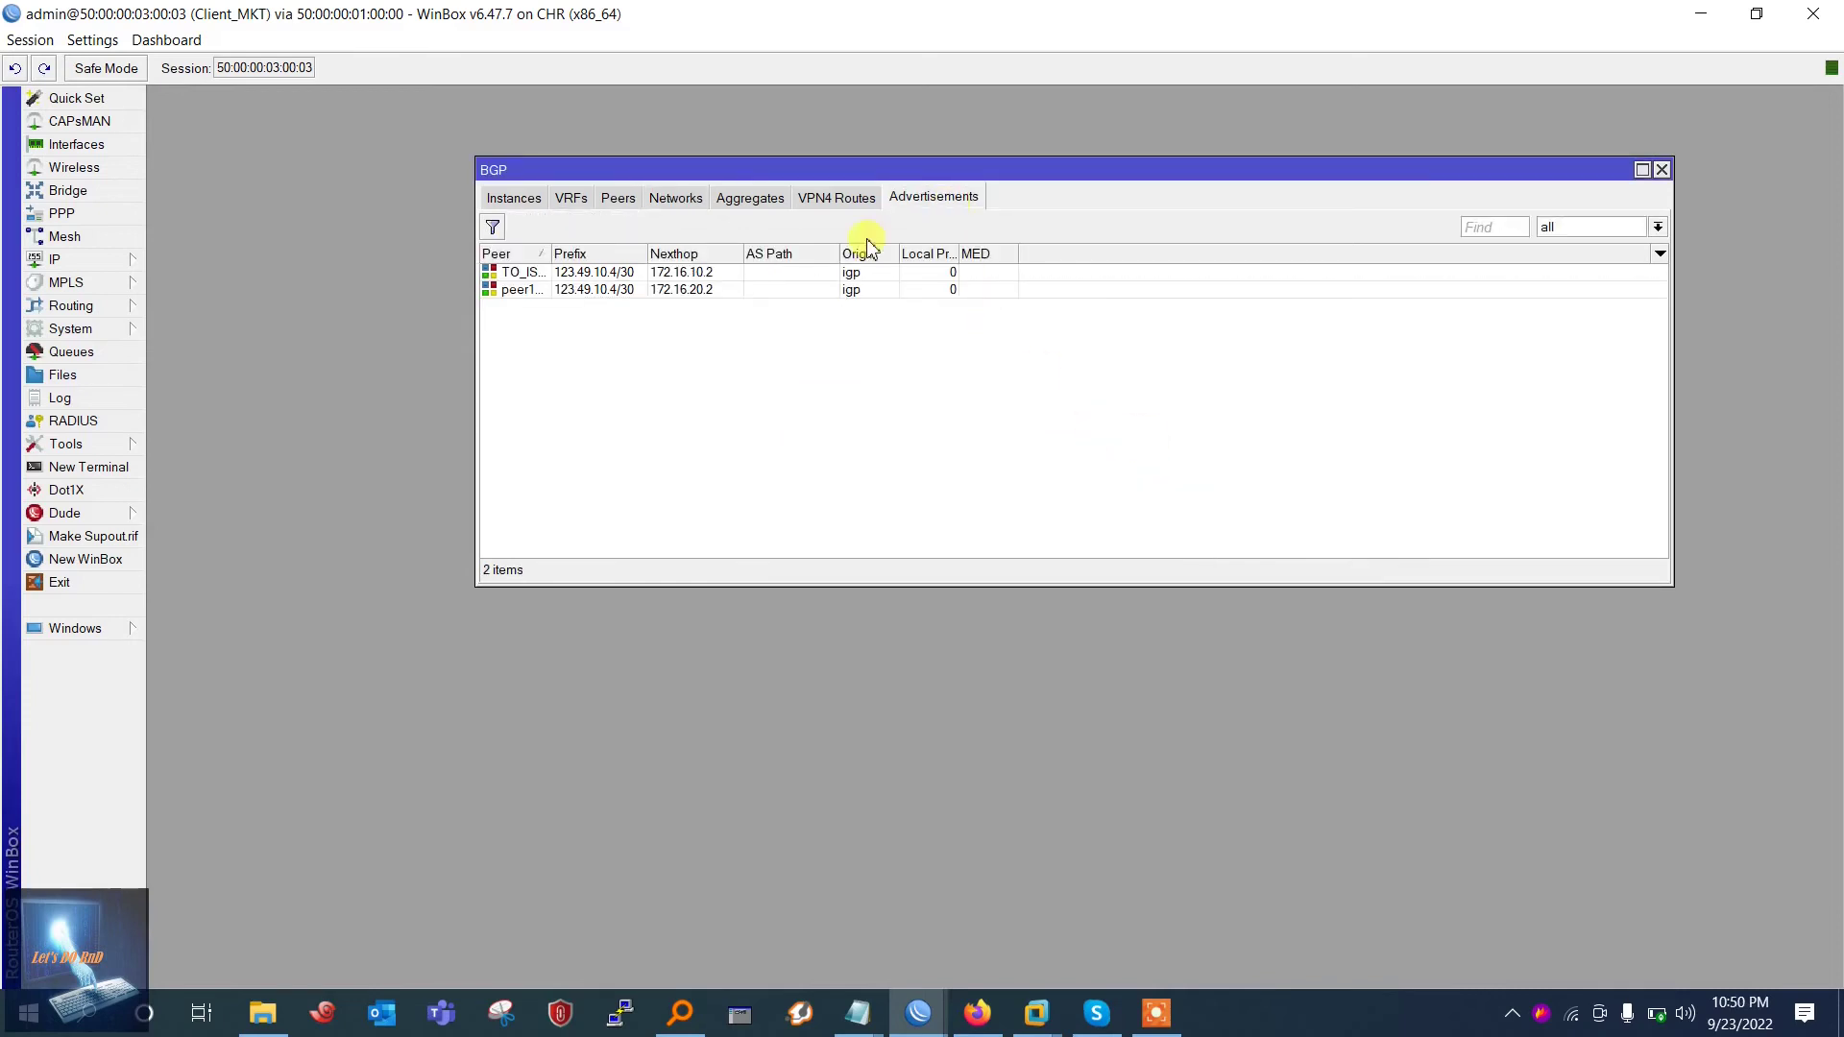
pyautogui.moveTo(744, 254); pyautogui.dragTo(855, 253)
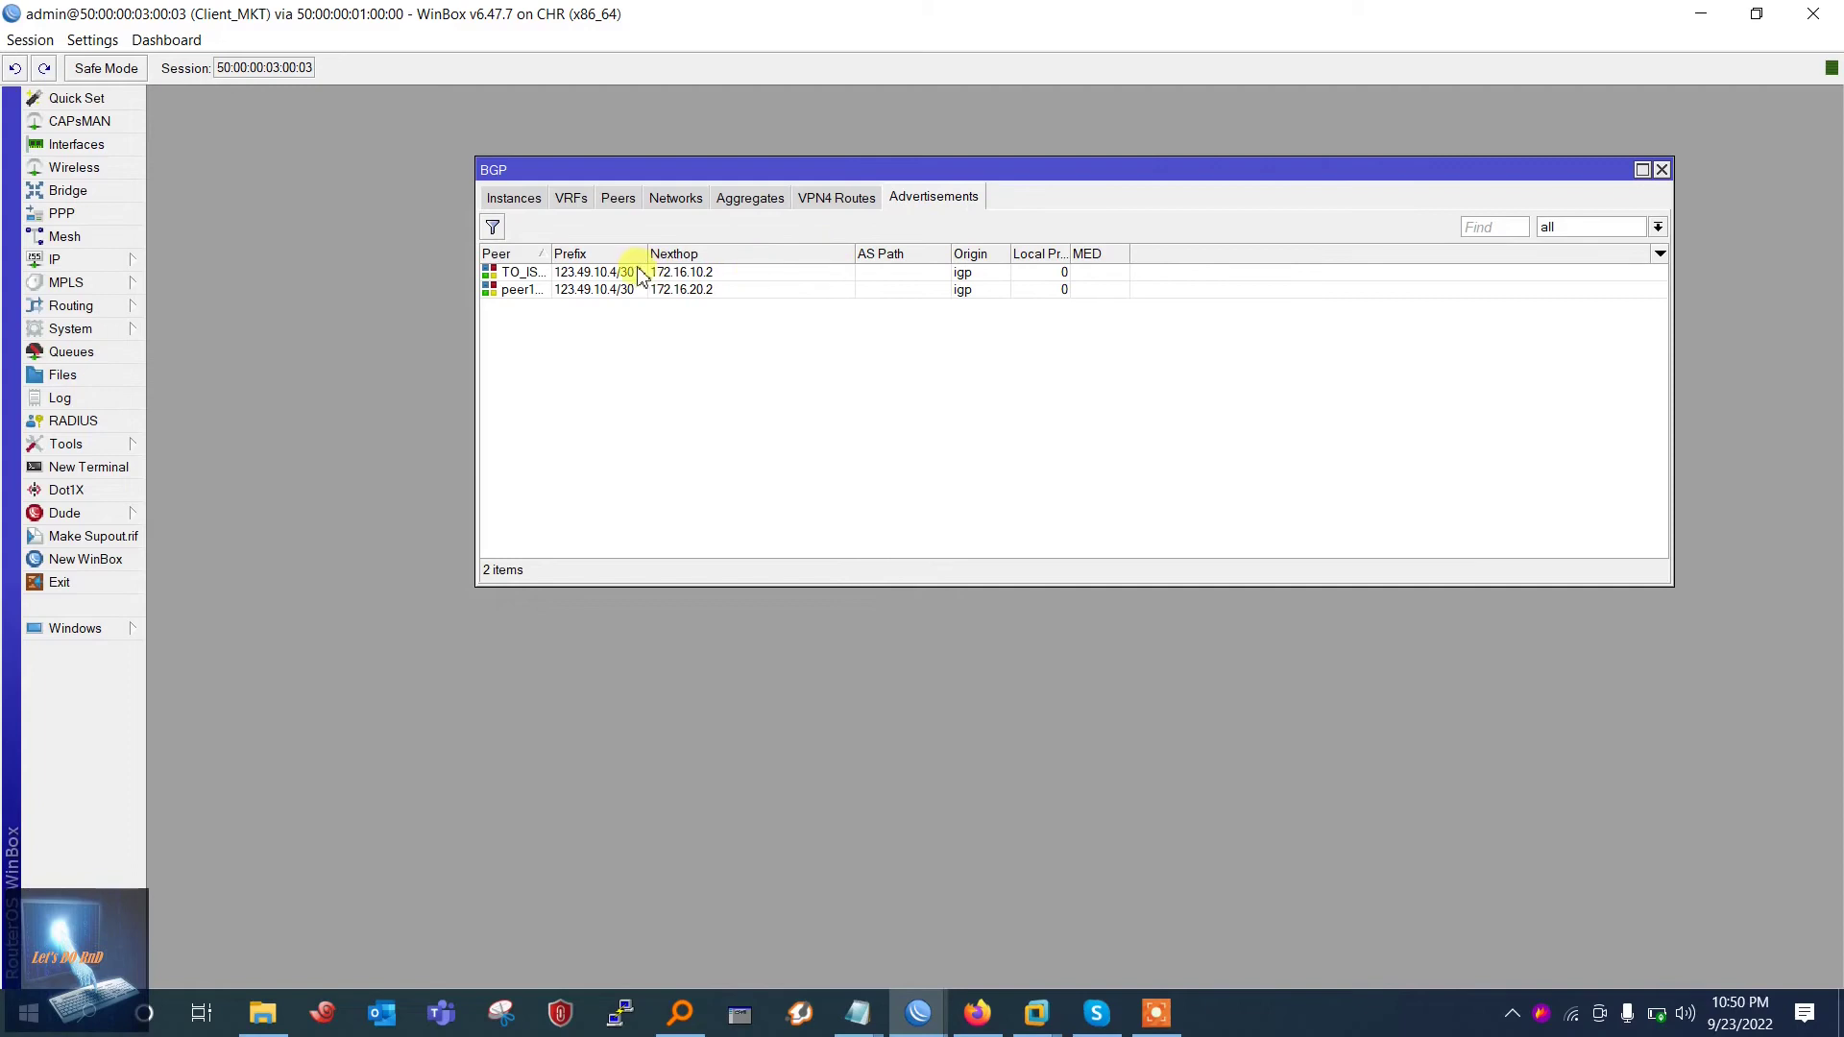
pyautogui.moveTo(649, 252); pyautogui.dragTo(749, 253)
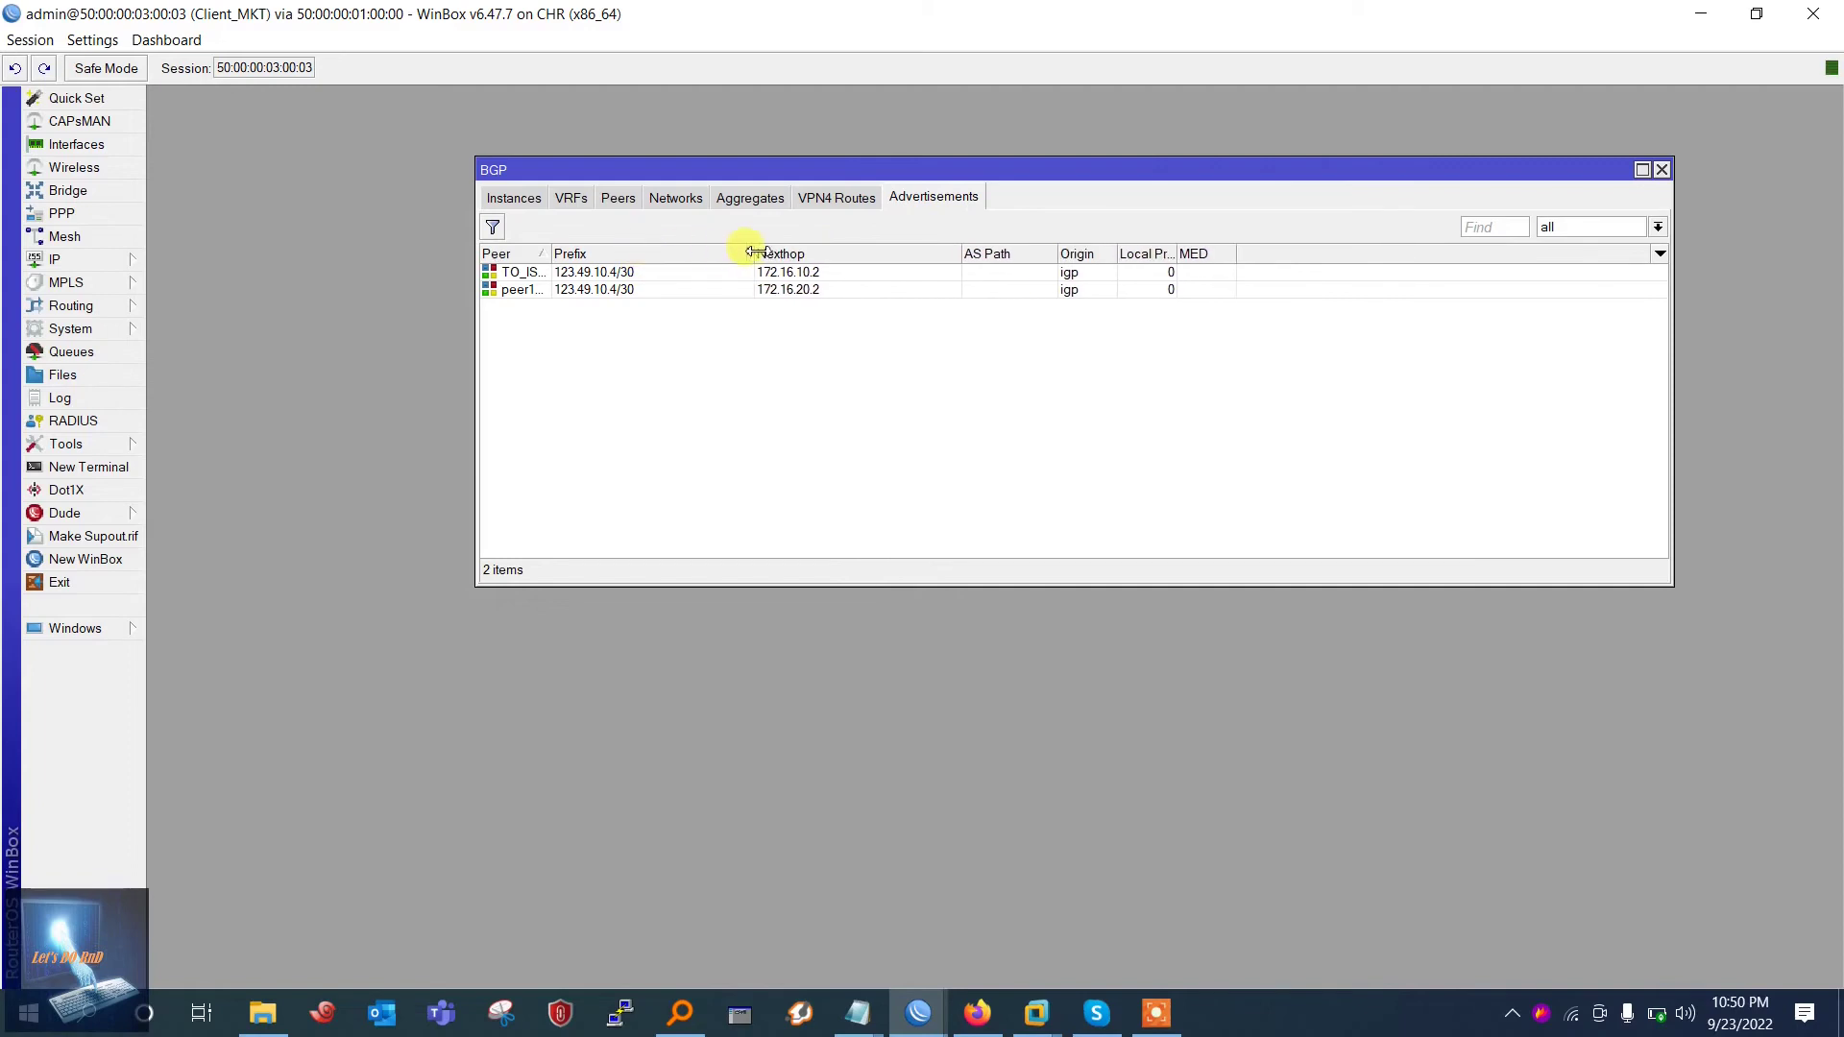
pyautogui.moveTo(549, 254); pyautogui.dragTo(725, 254)
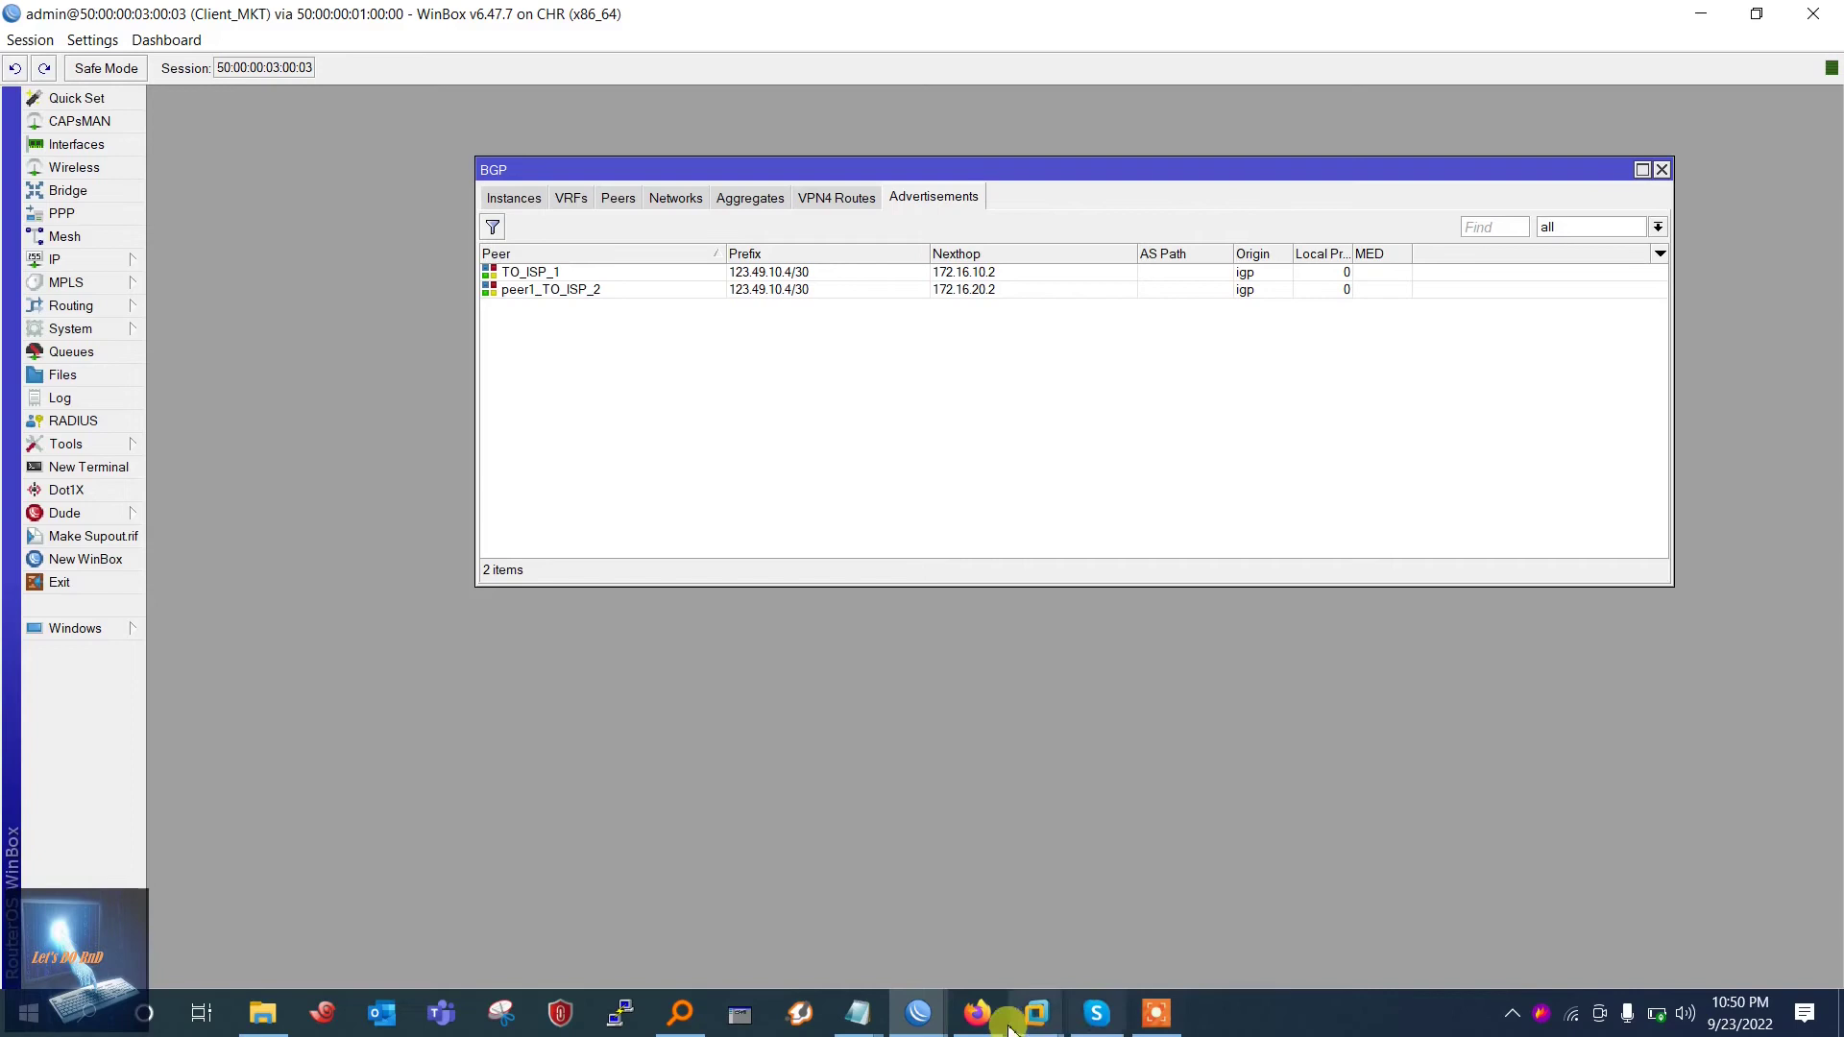
# Switch to the ISP2 session, check its route list for the BGP route to 123.49.10.4/30, and close its open windows
pyautogui.moveTo(918, 1013)
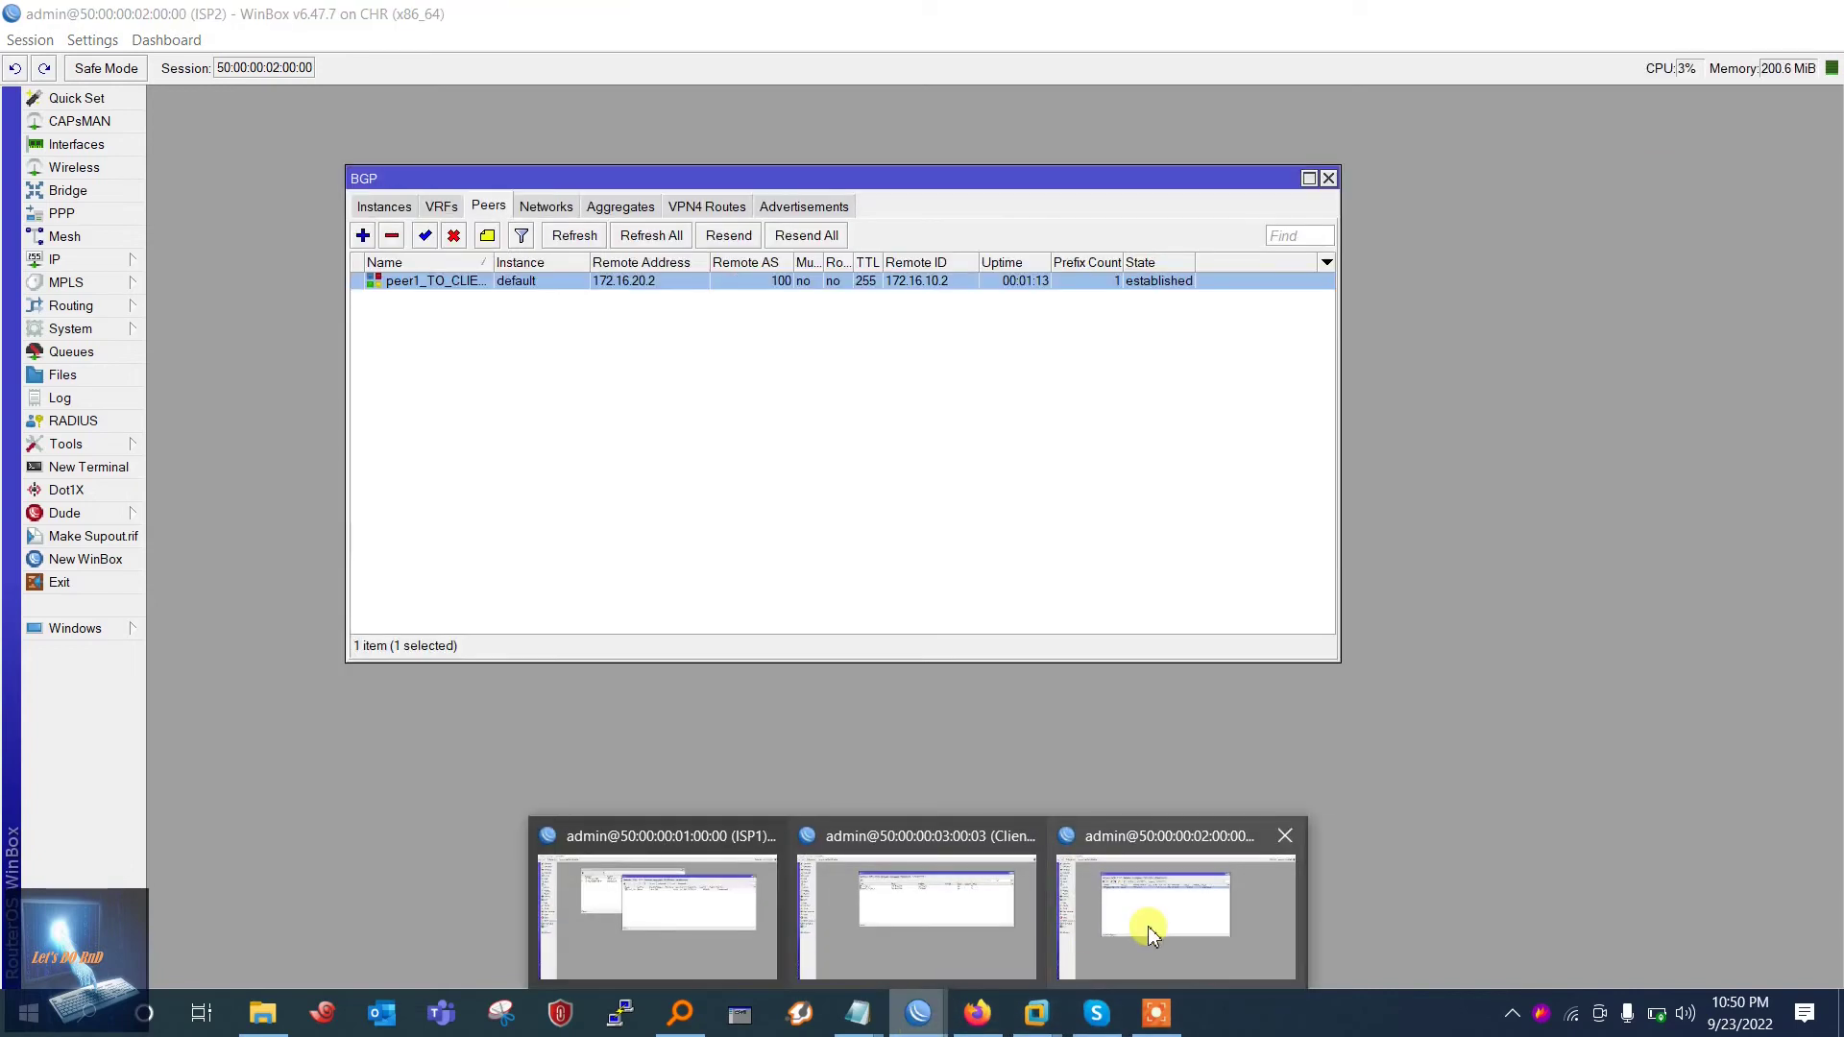
pyautogui.click(1147, 927)
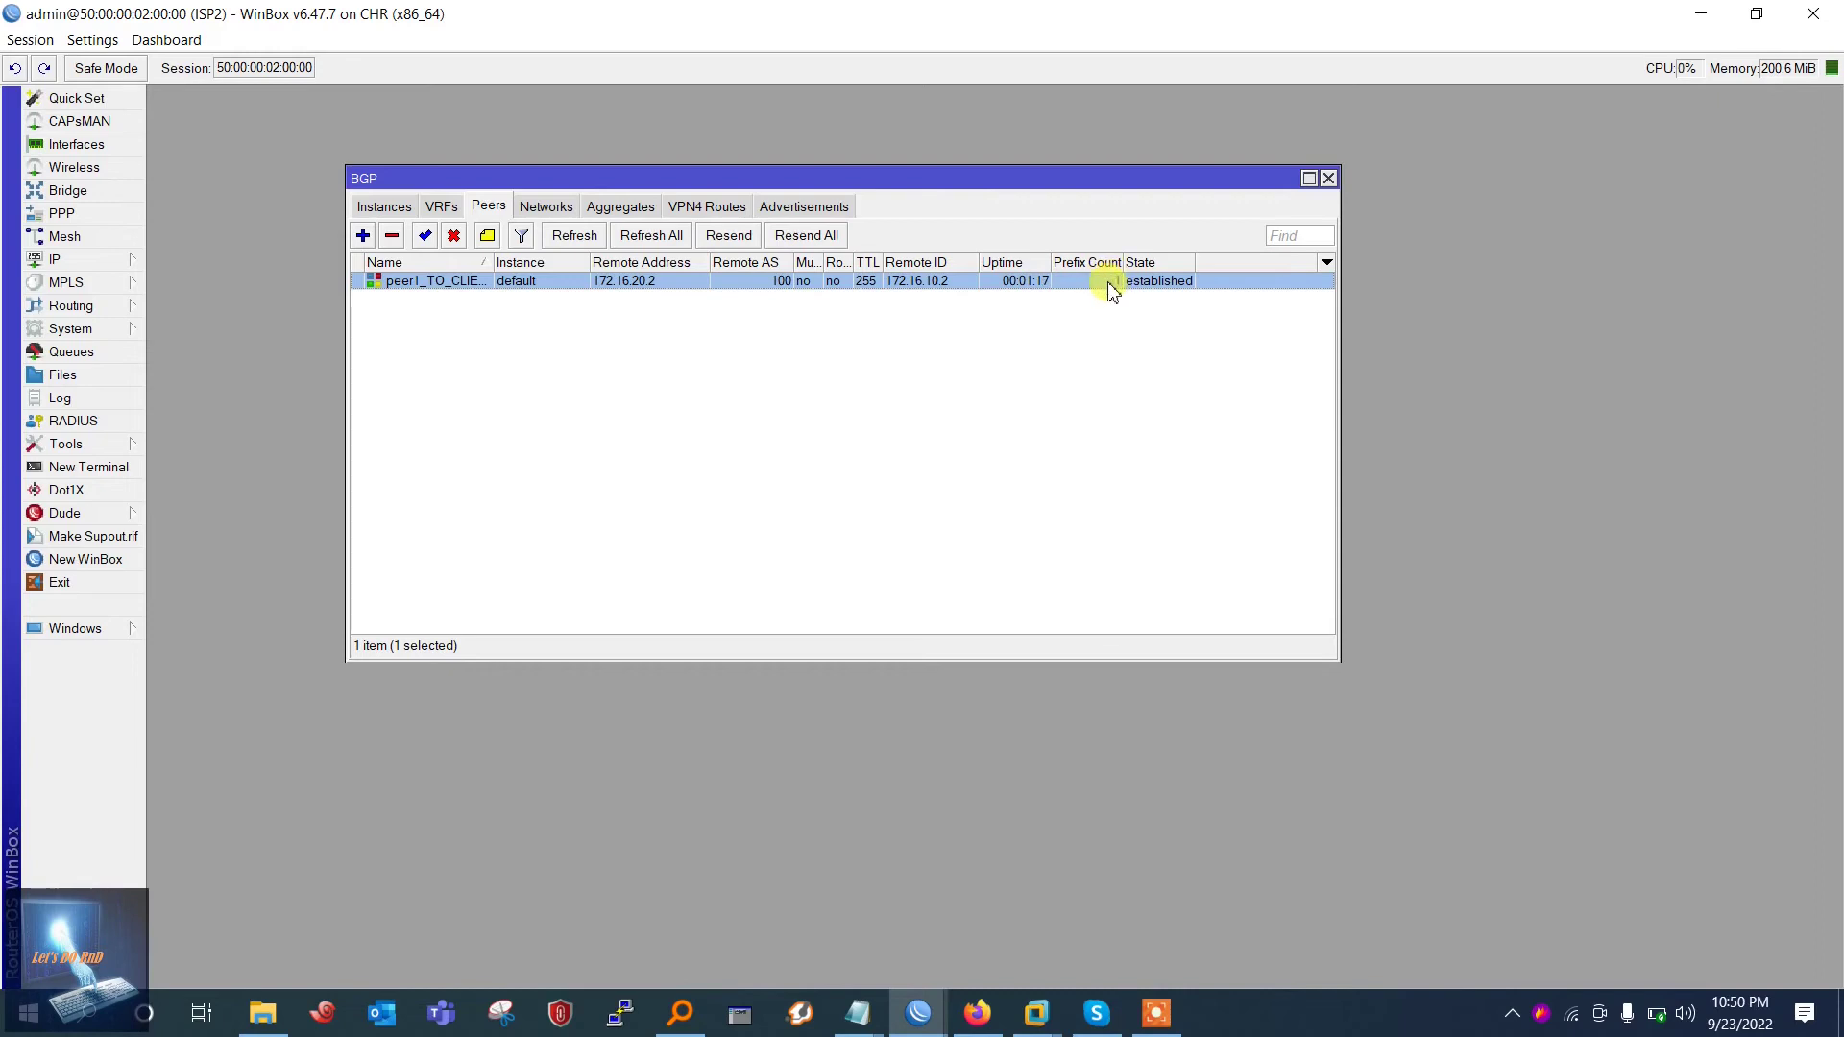
pyautogui.click(77, 261)
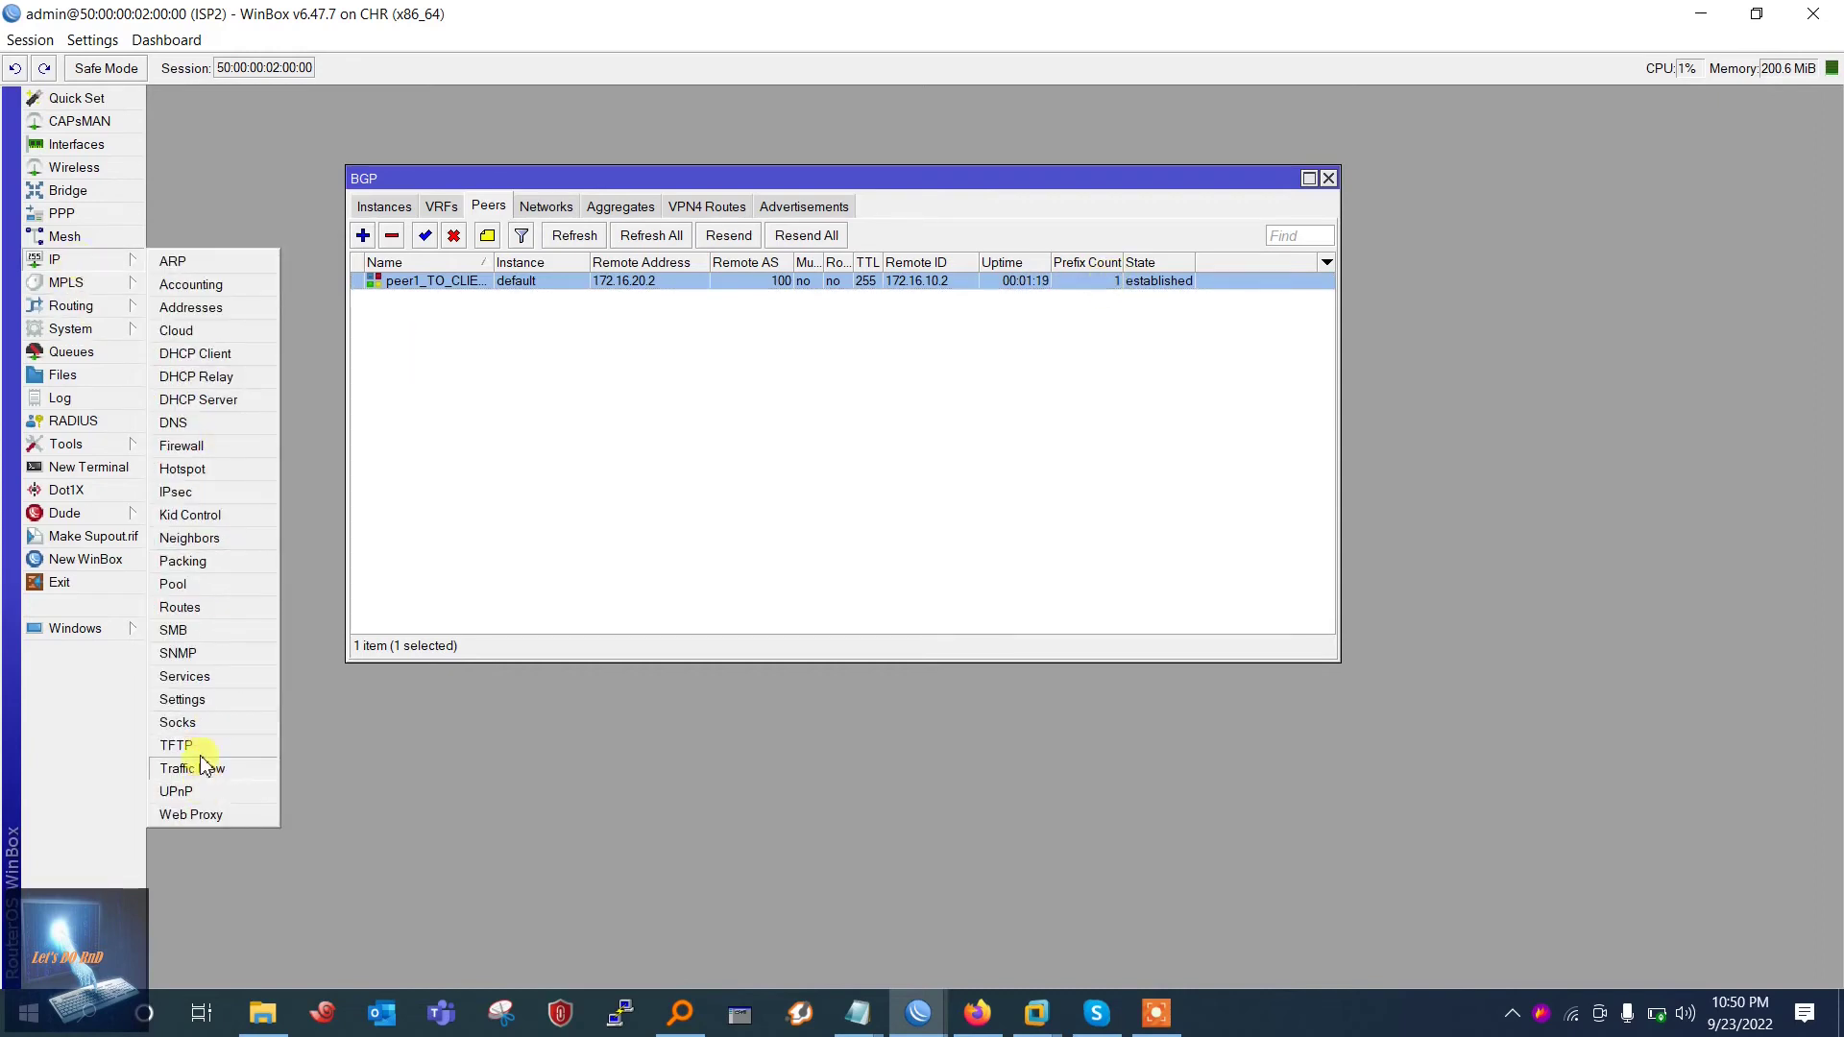
pyautogui.click(215, 607)
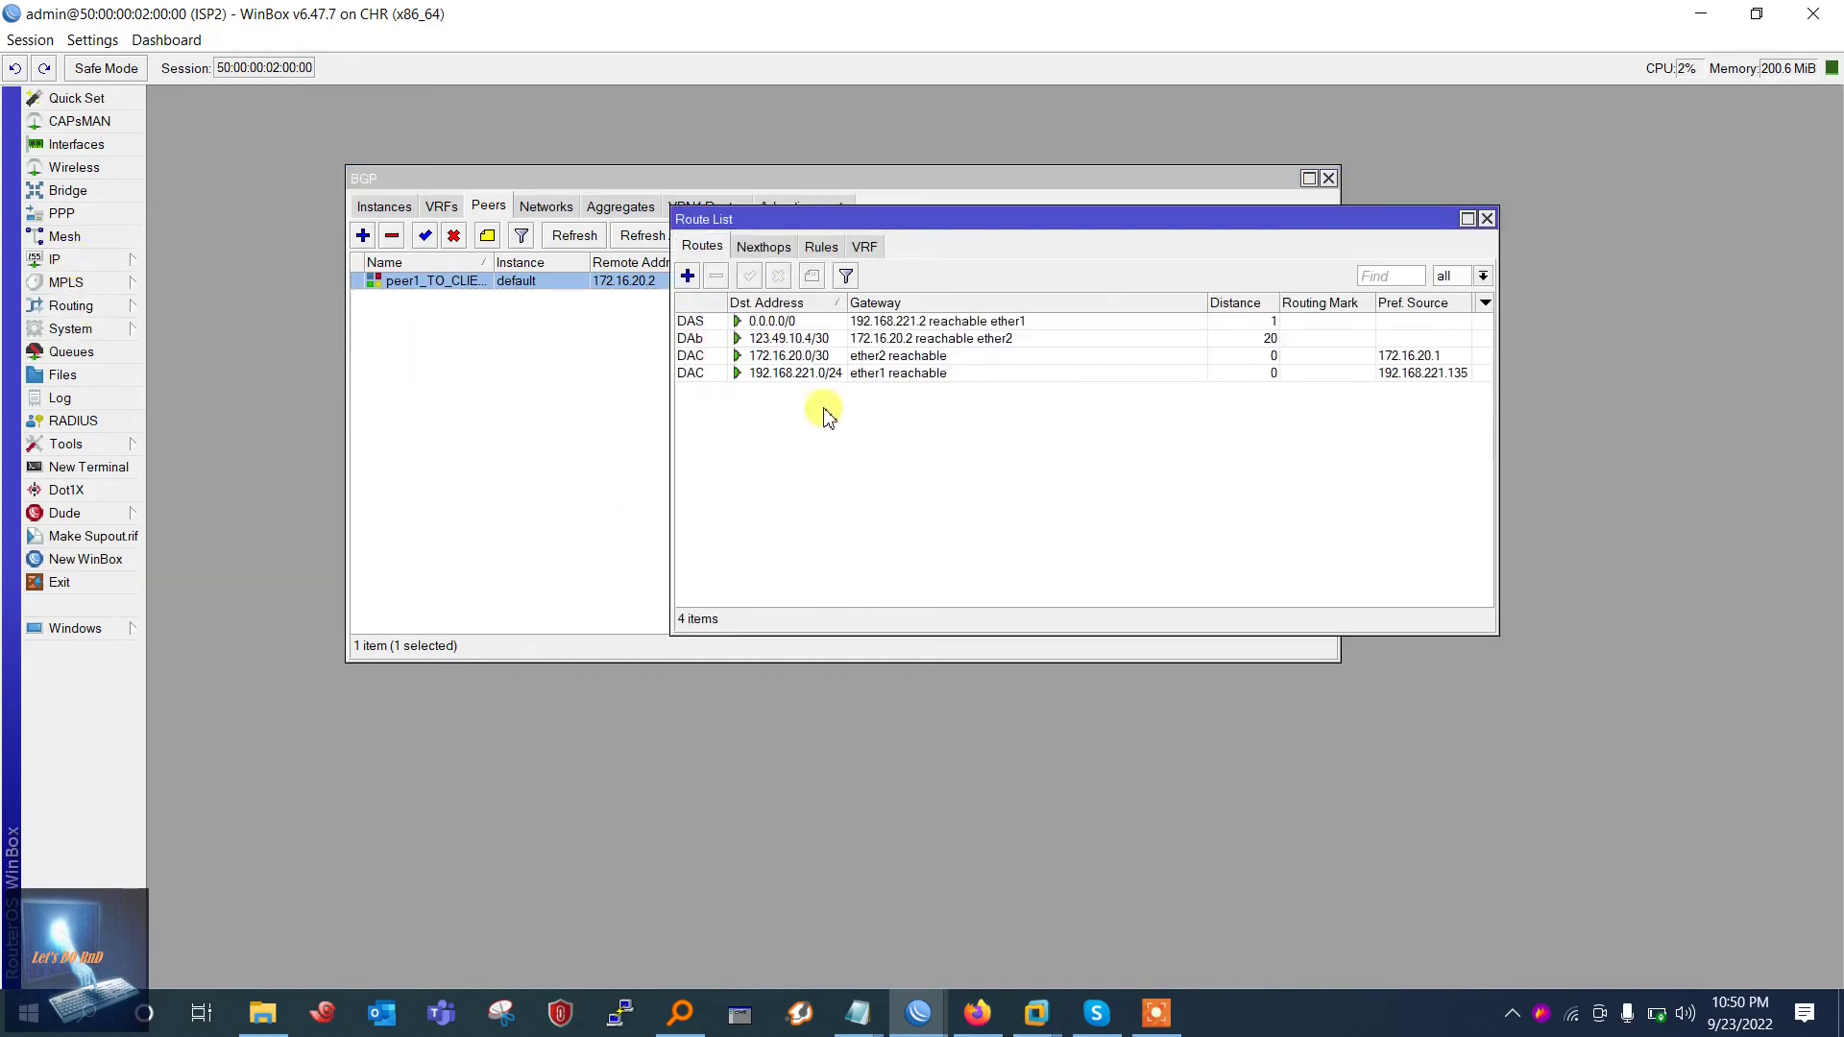
pyautogui.click(768, 338)
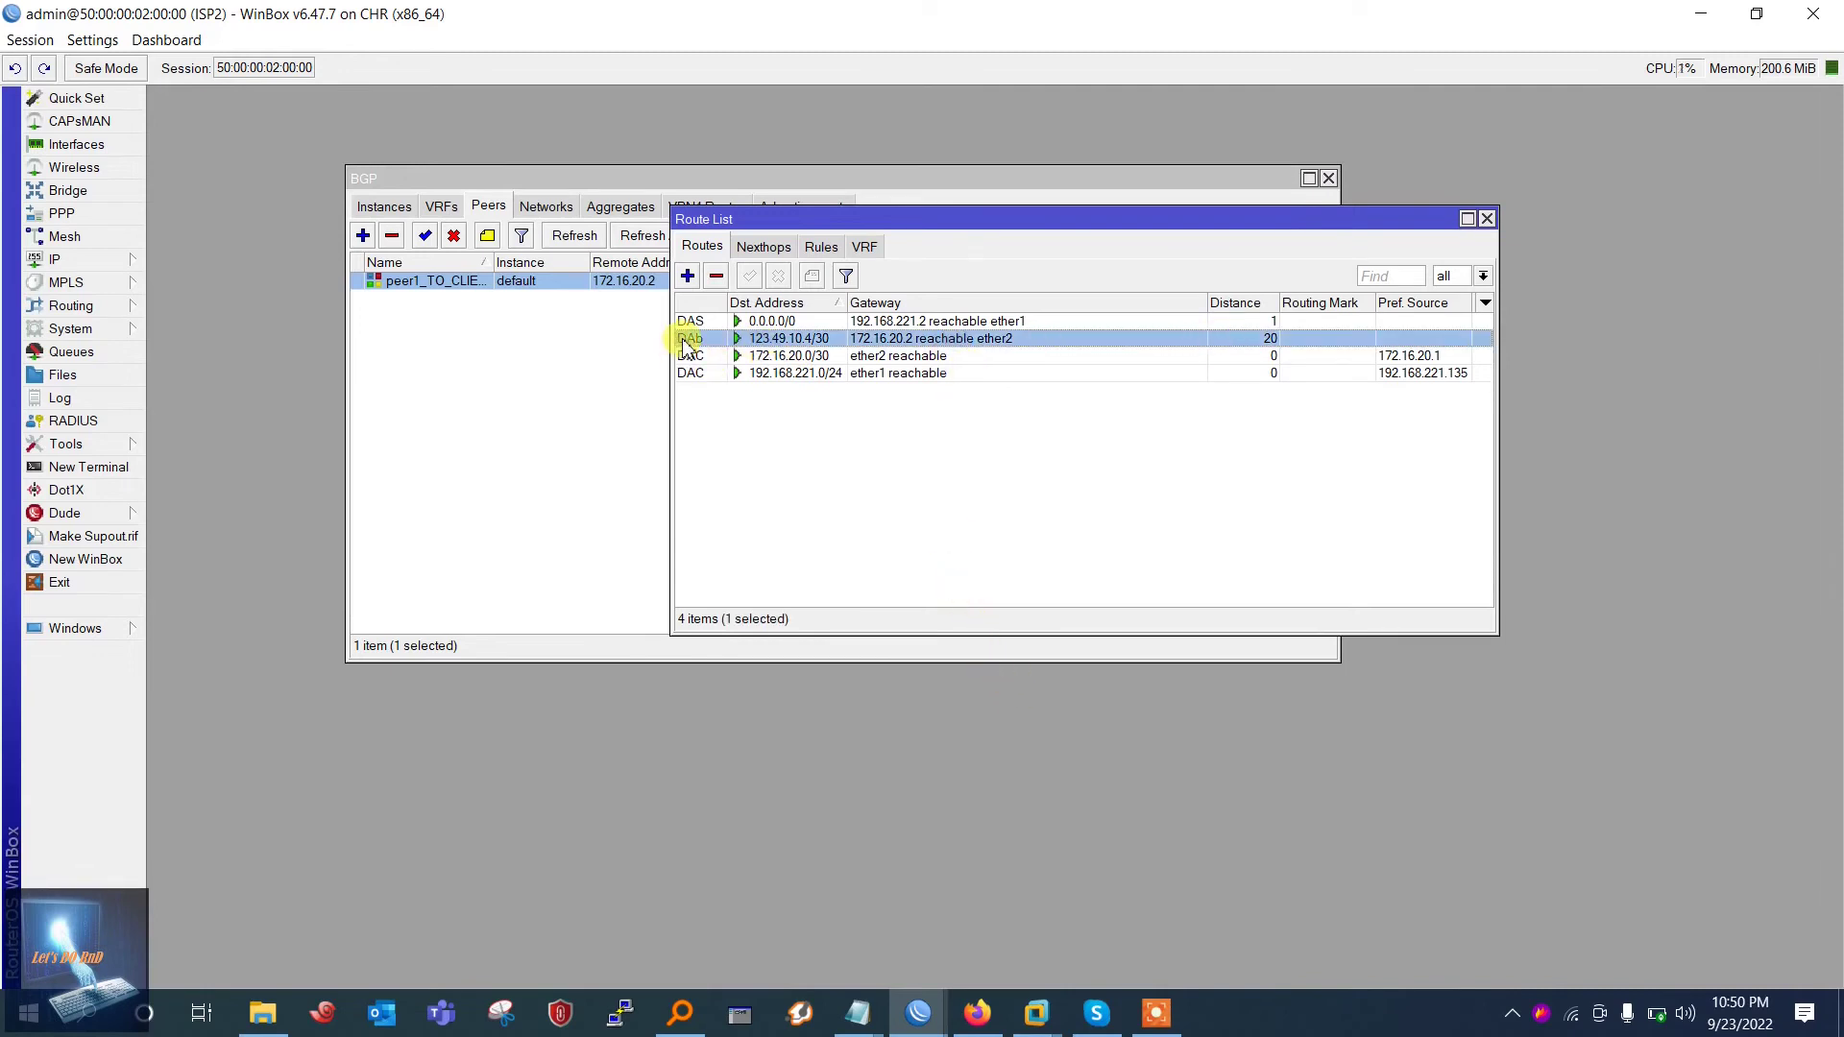
pyautogui.moveTo(685, 346)
pyautogui.click(840, 485)
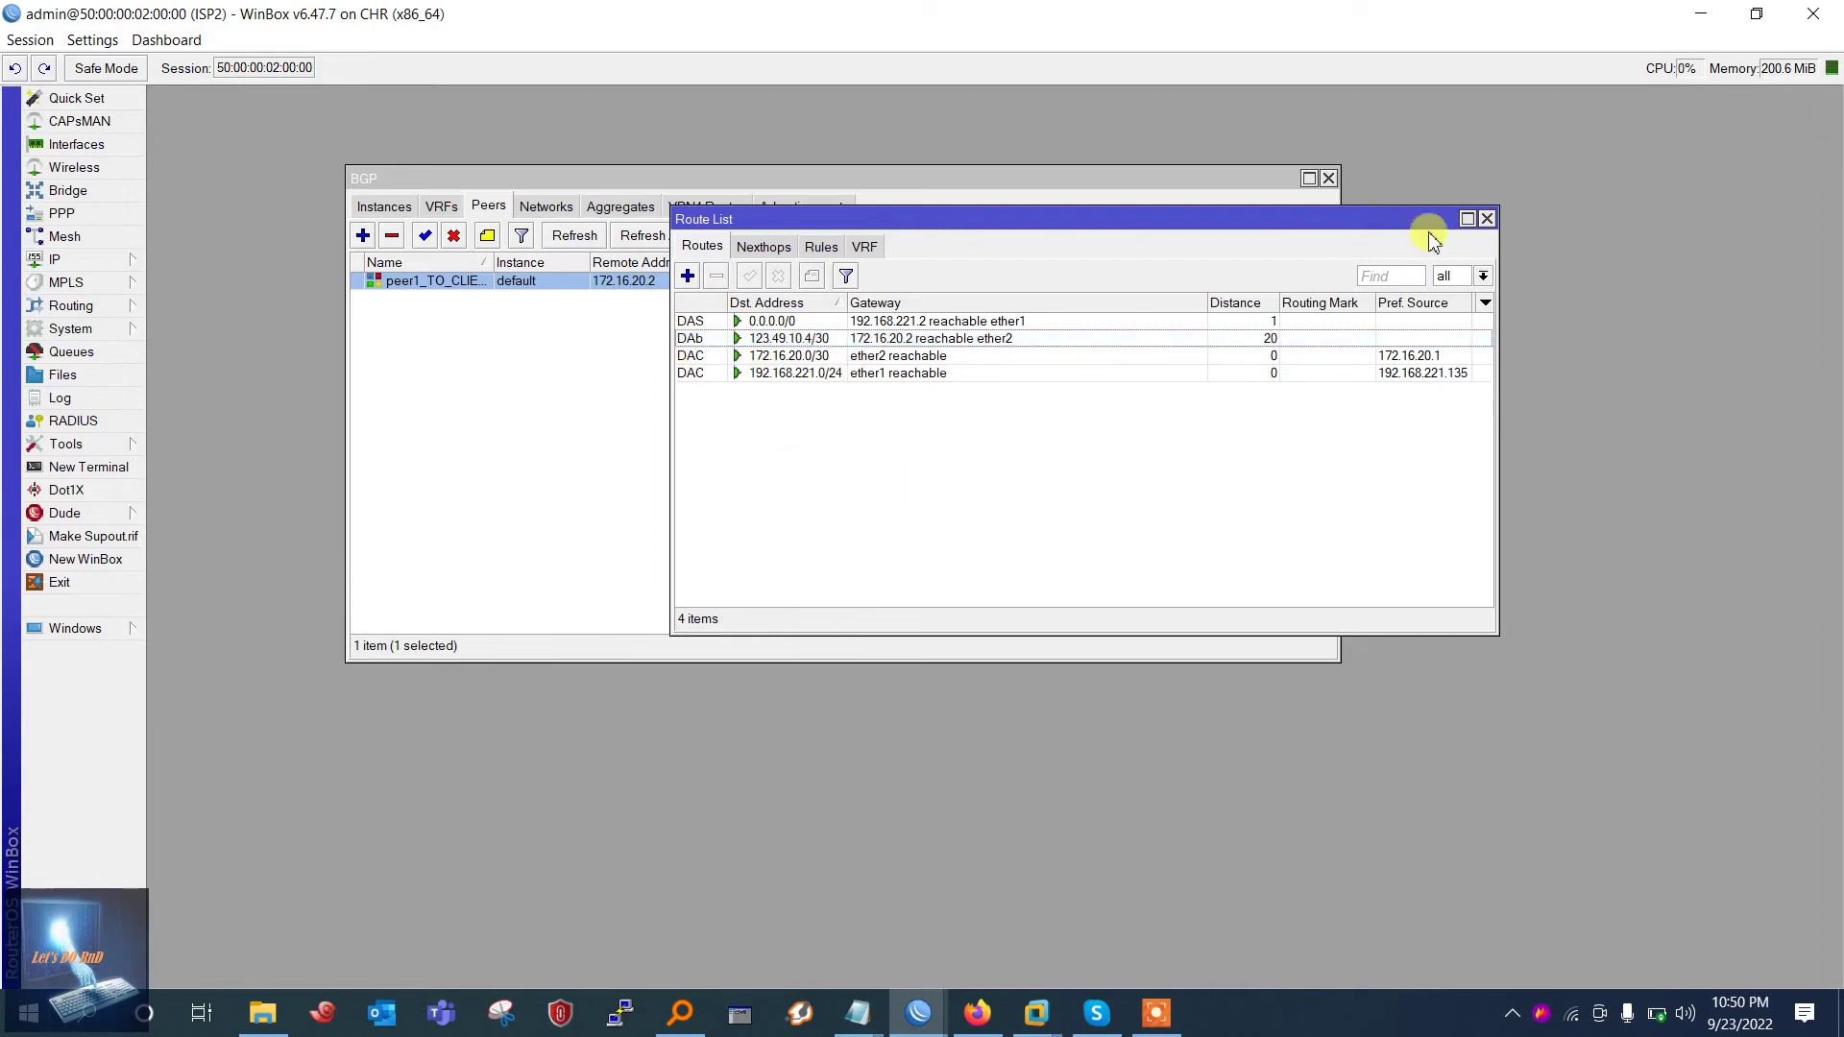
pyautogui.click(1487, 219)
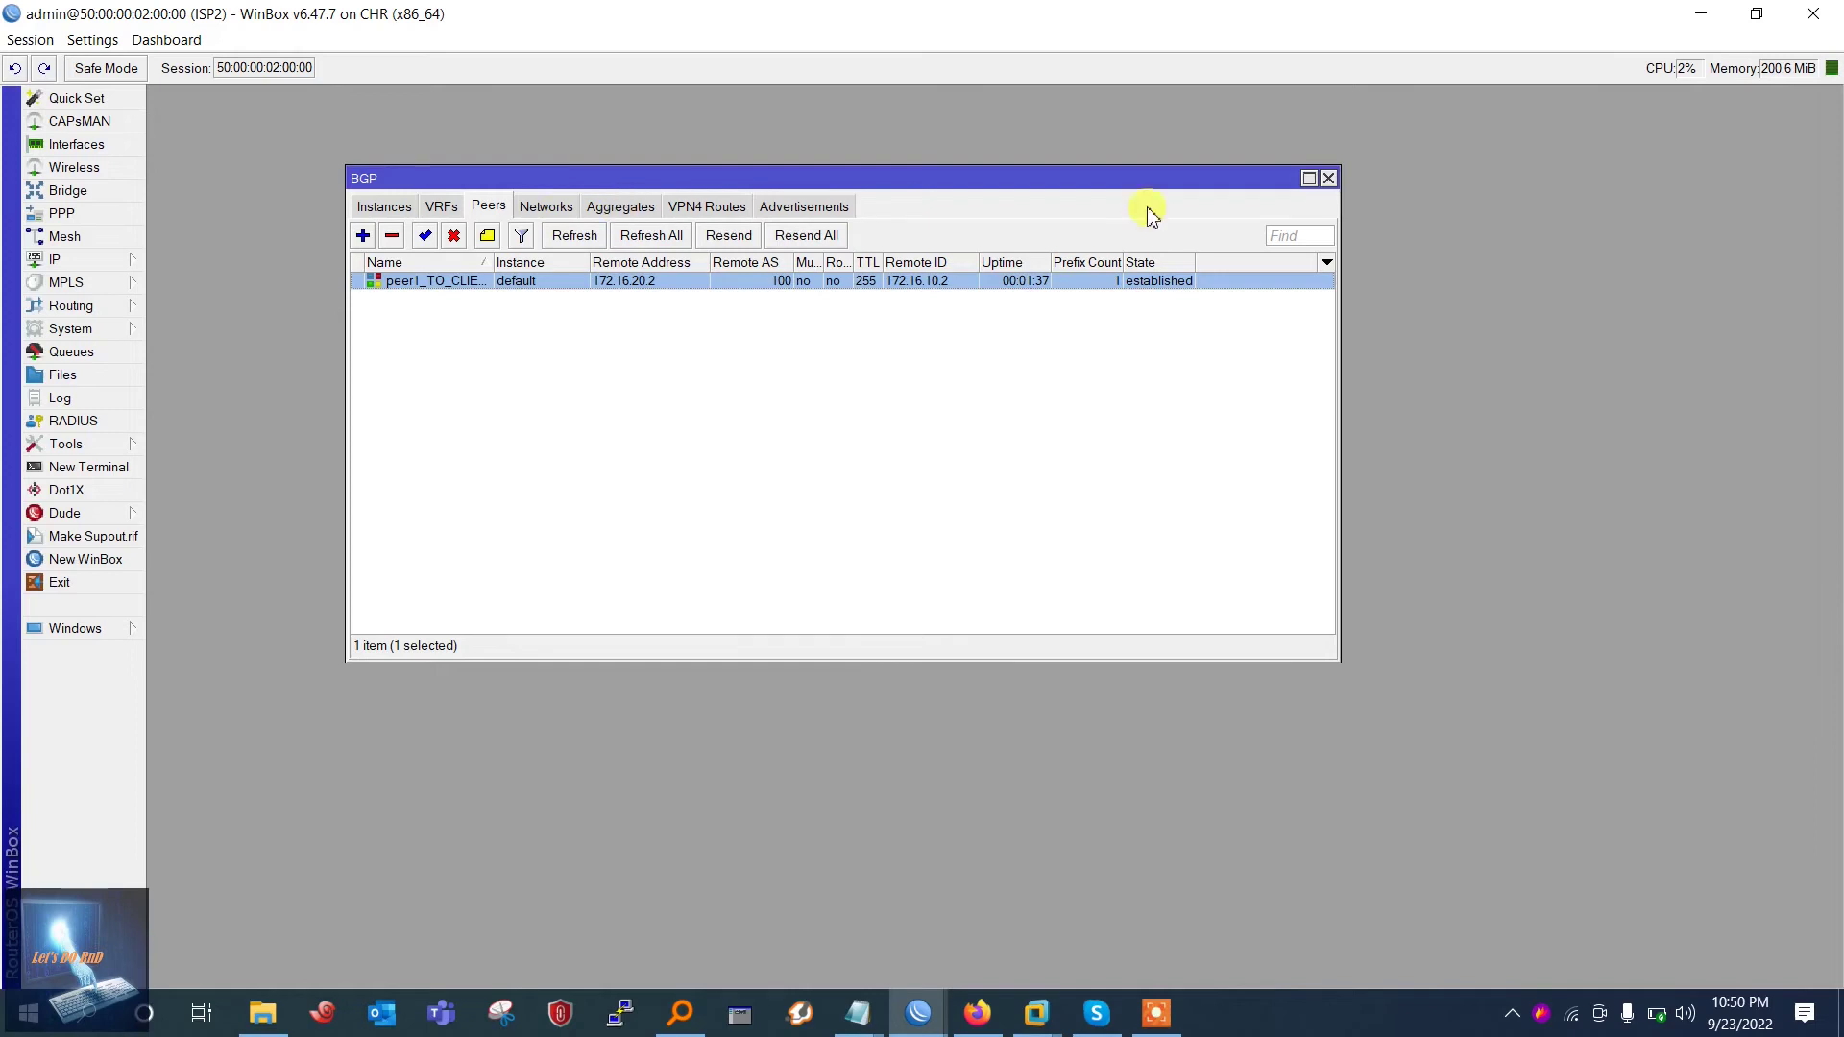
pyautogui.click(1329, 178)
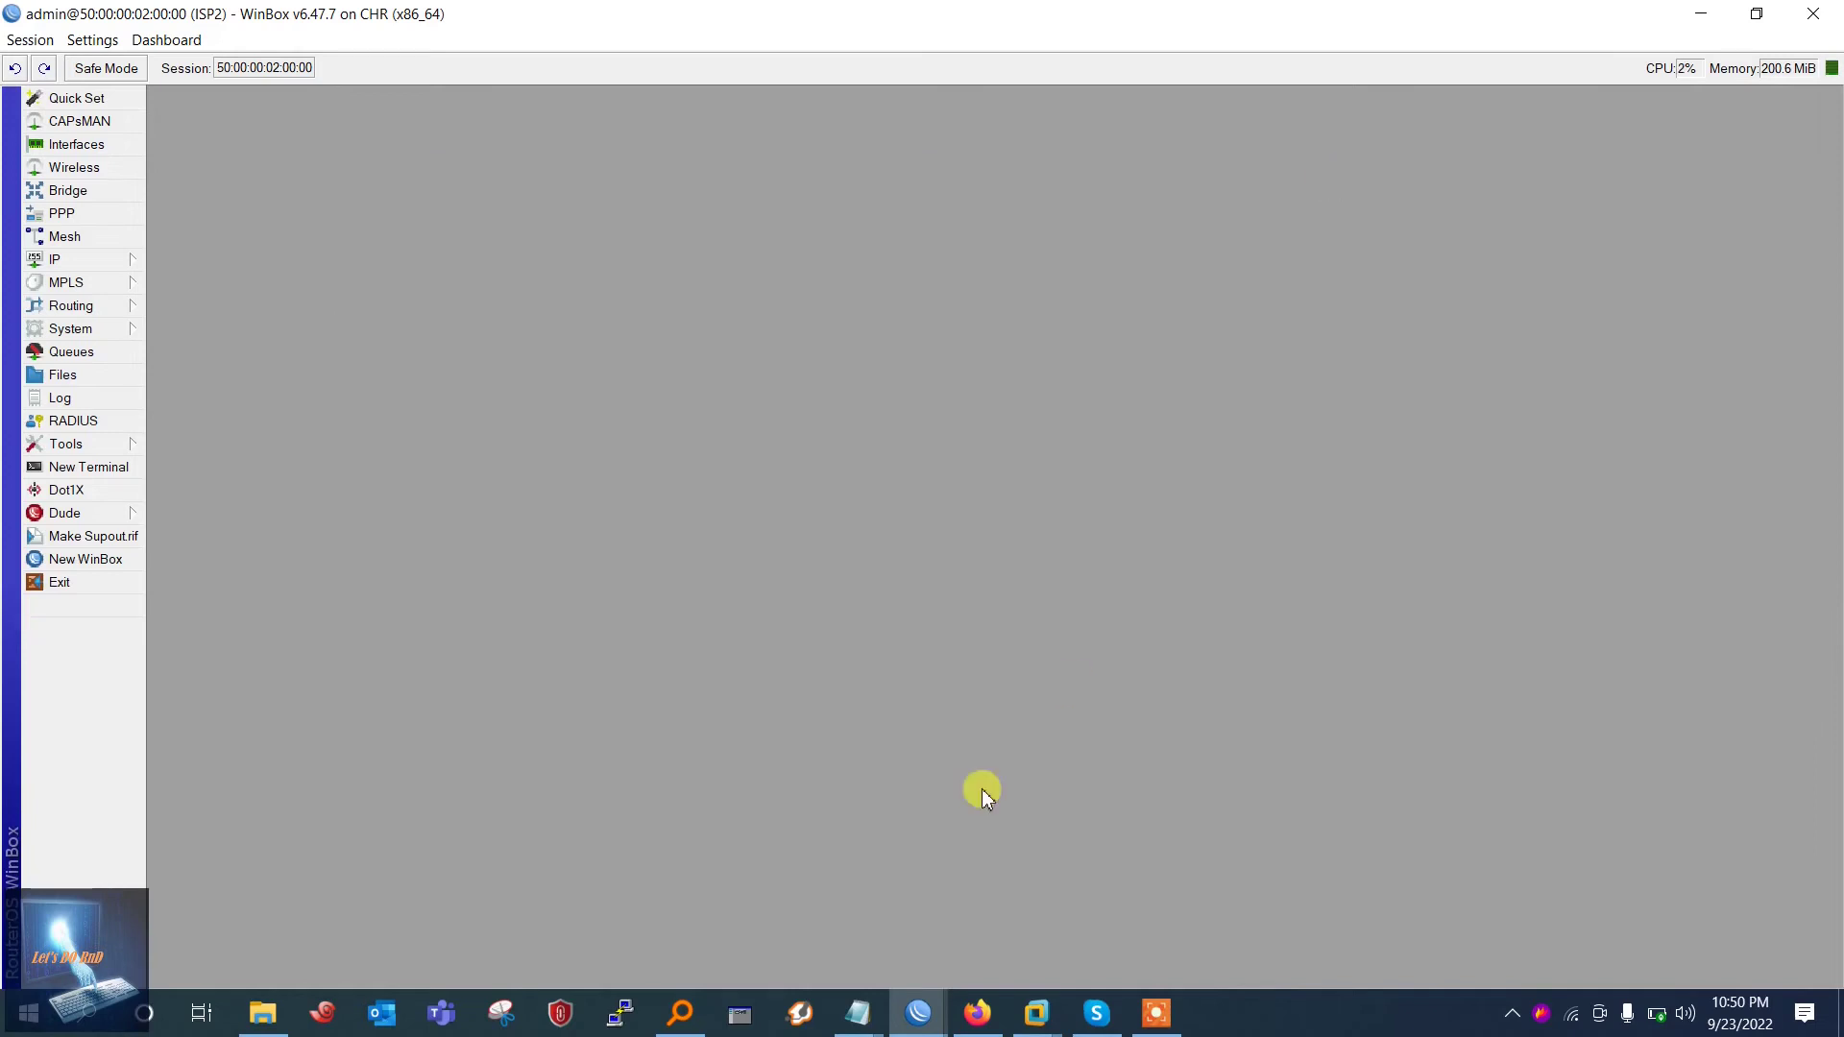
# Return to the Client_MKT session and close its BGP window
pyautogui.moveTo(922, 1010)
pyautogui.click(881, 939)
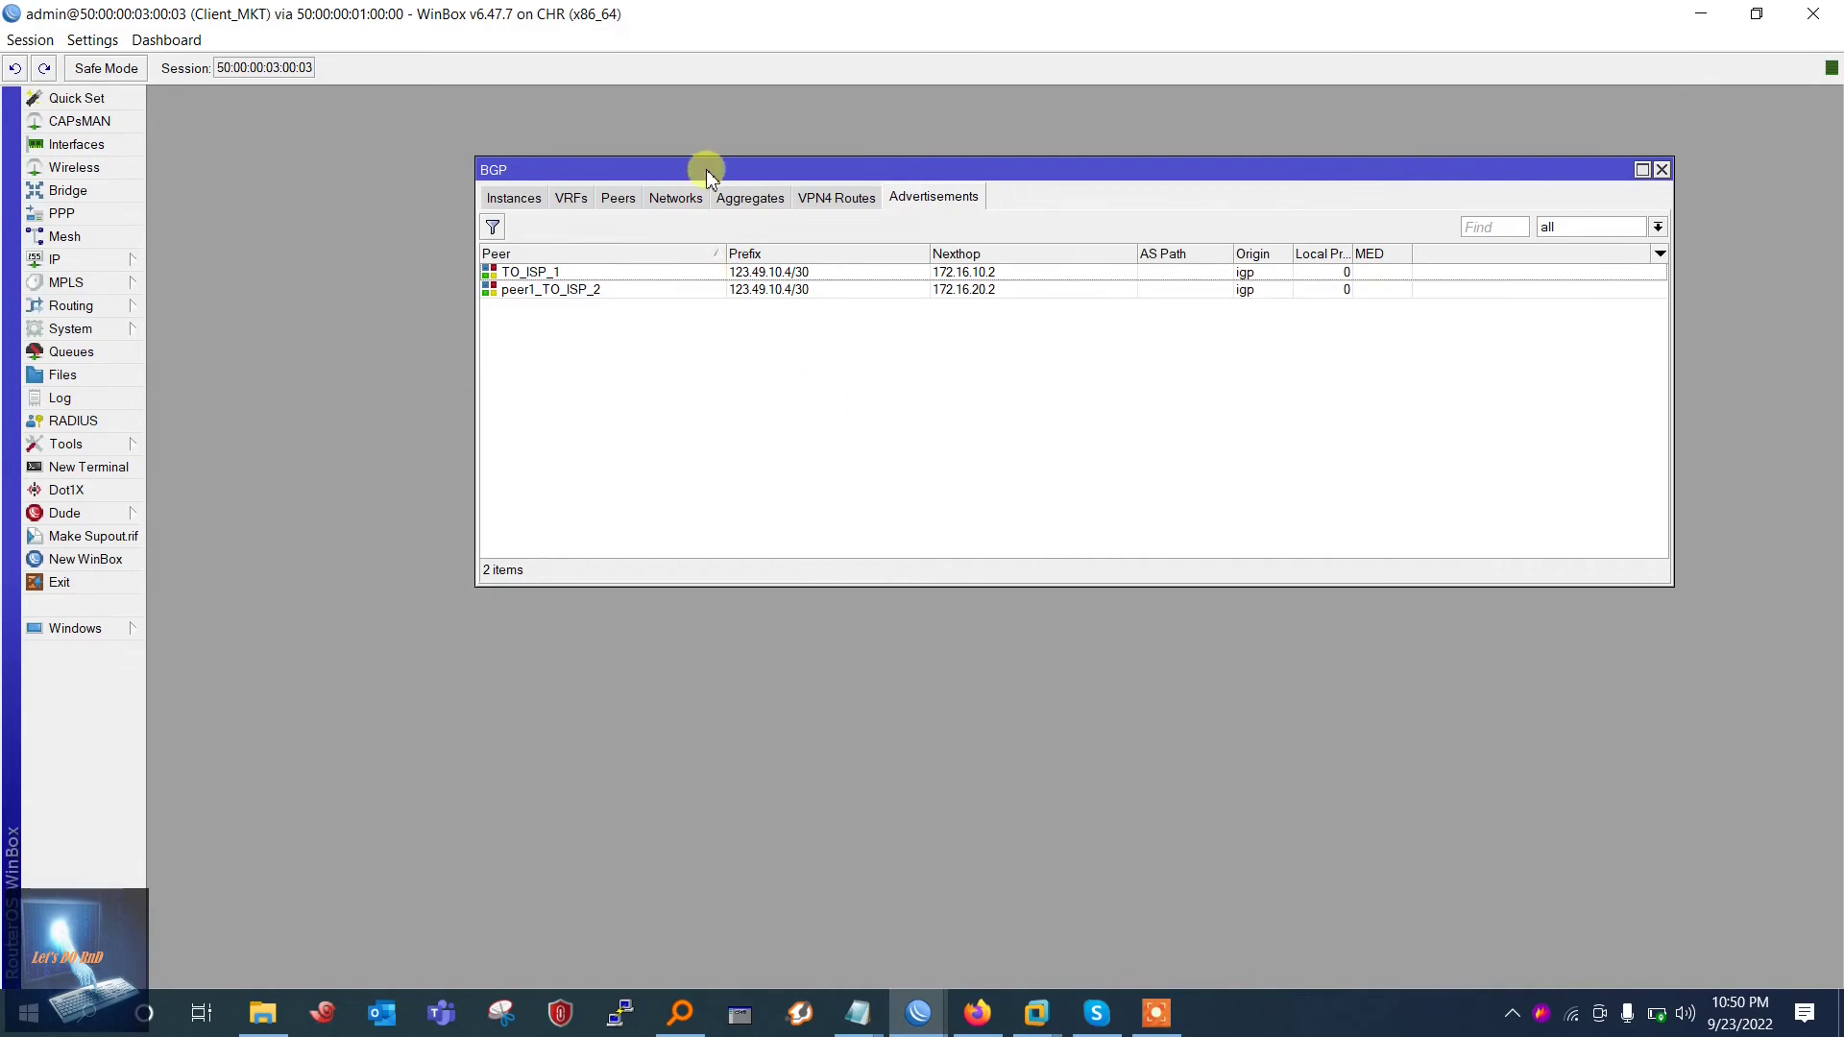
pyautogui.moveTo(706, 163); pyautogui.dragTo(622, 158)
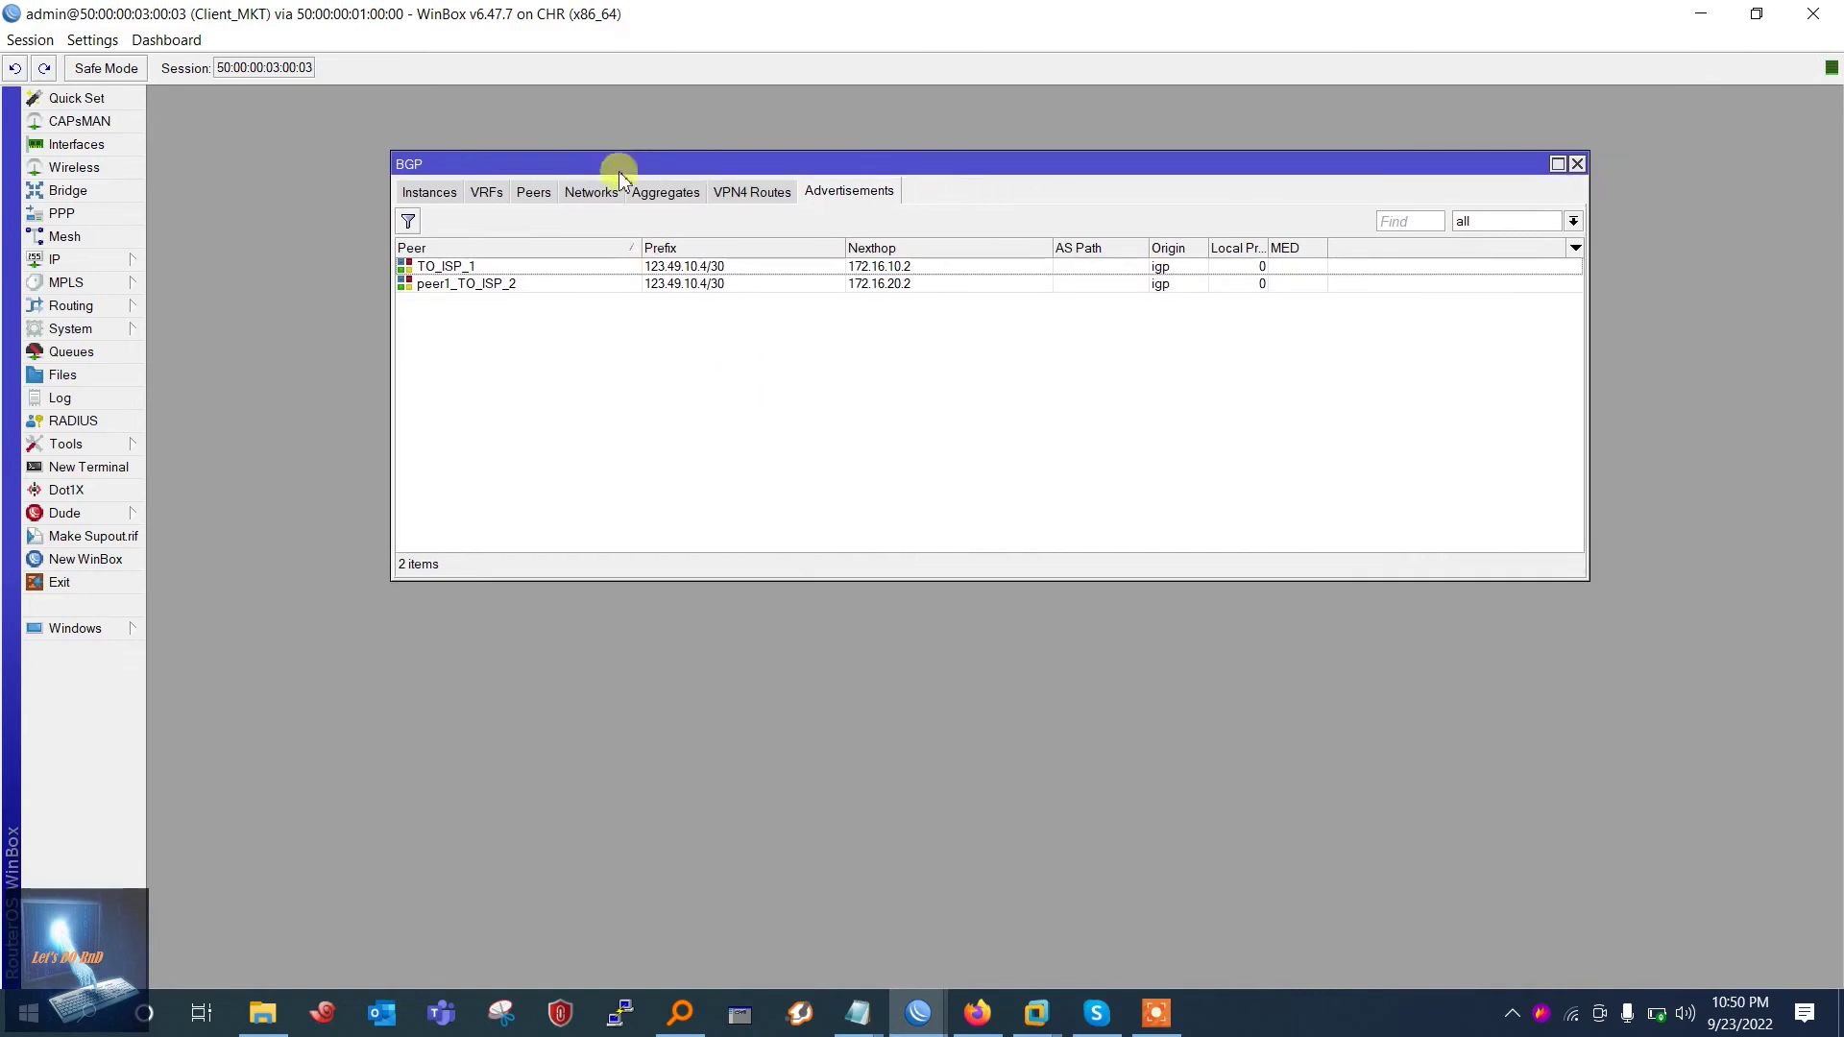
pyautogui.click(1577, 165)
# Add the IP address 10.10.10.1/24 on Client_MKT's ether3 interface with the comment LAN
pyautogui.click(101, 265)
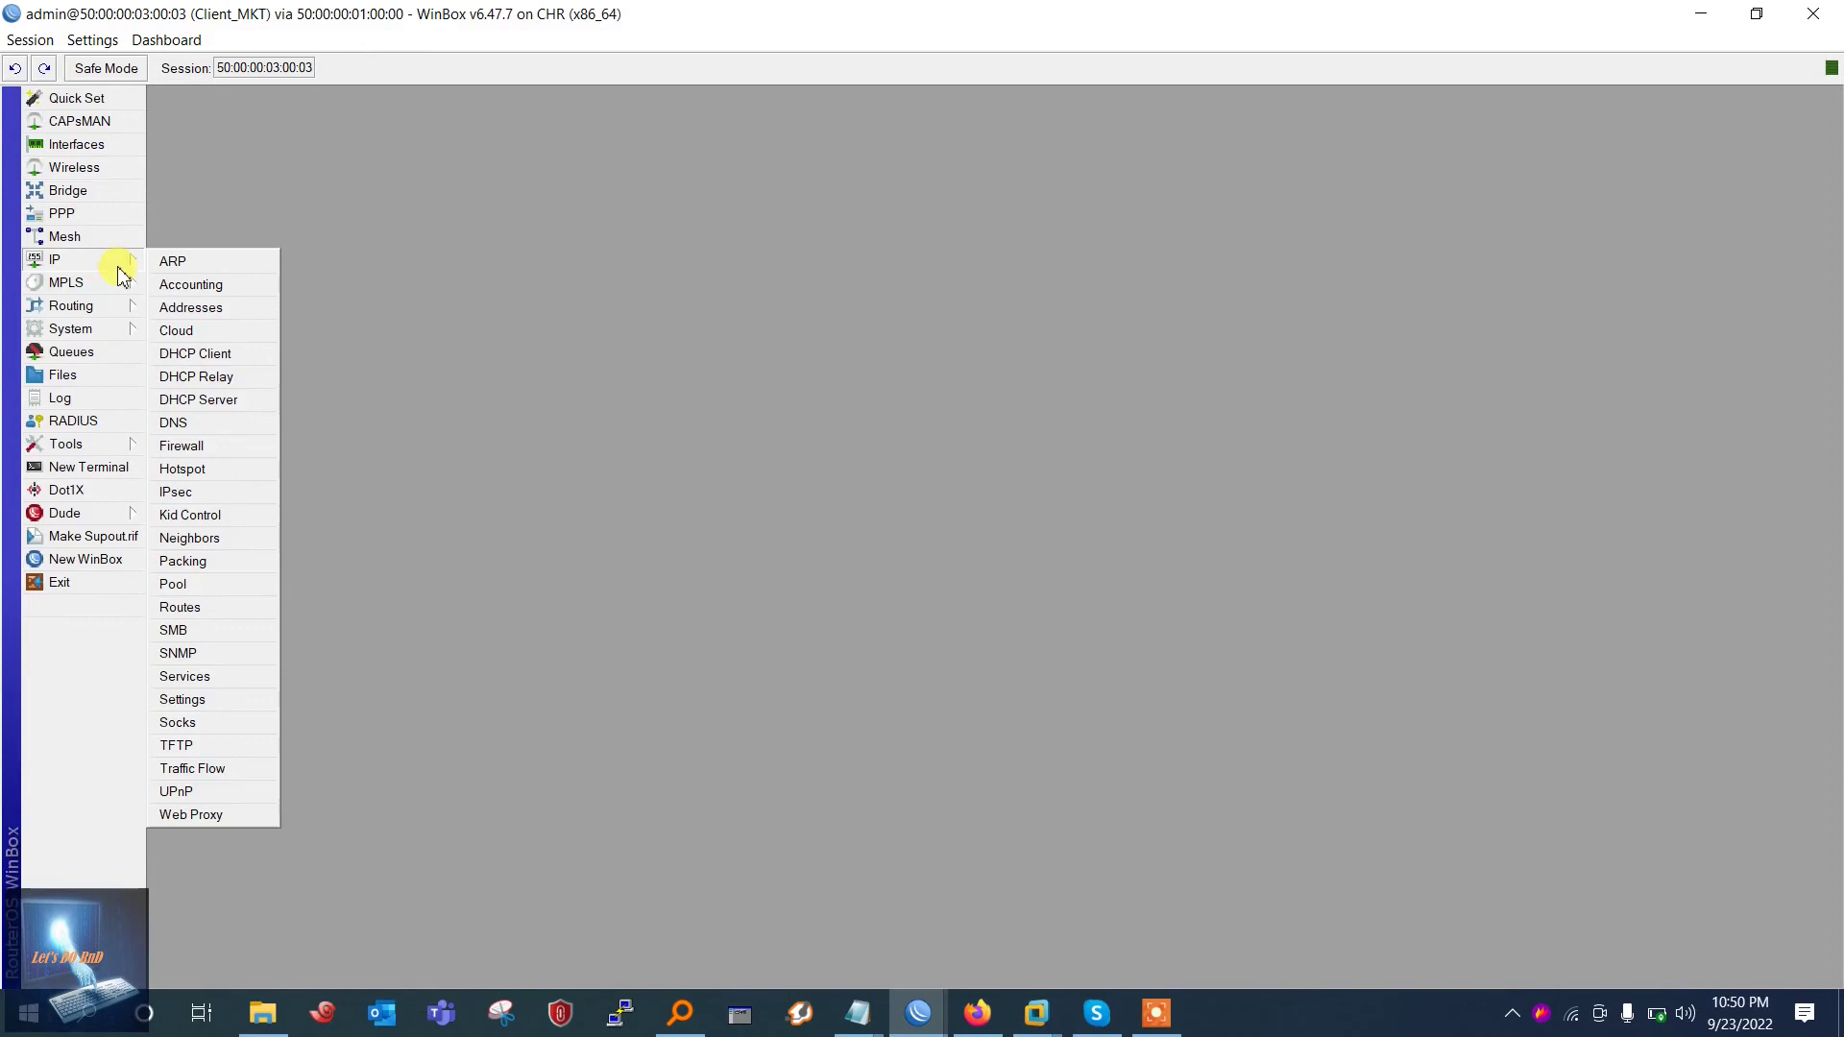
pyautogui.click(192, 308)
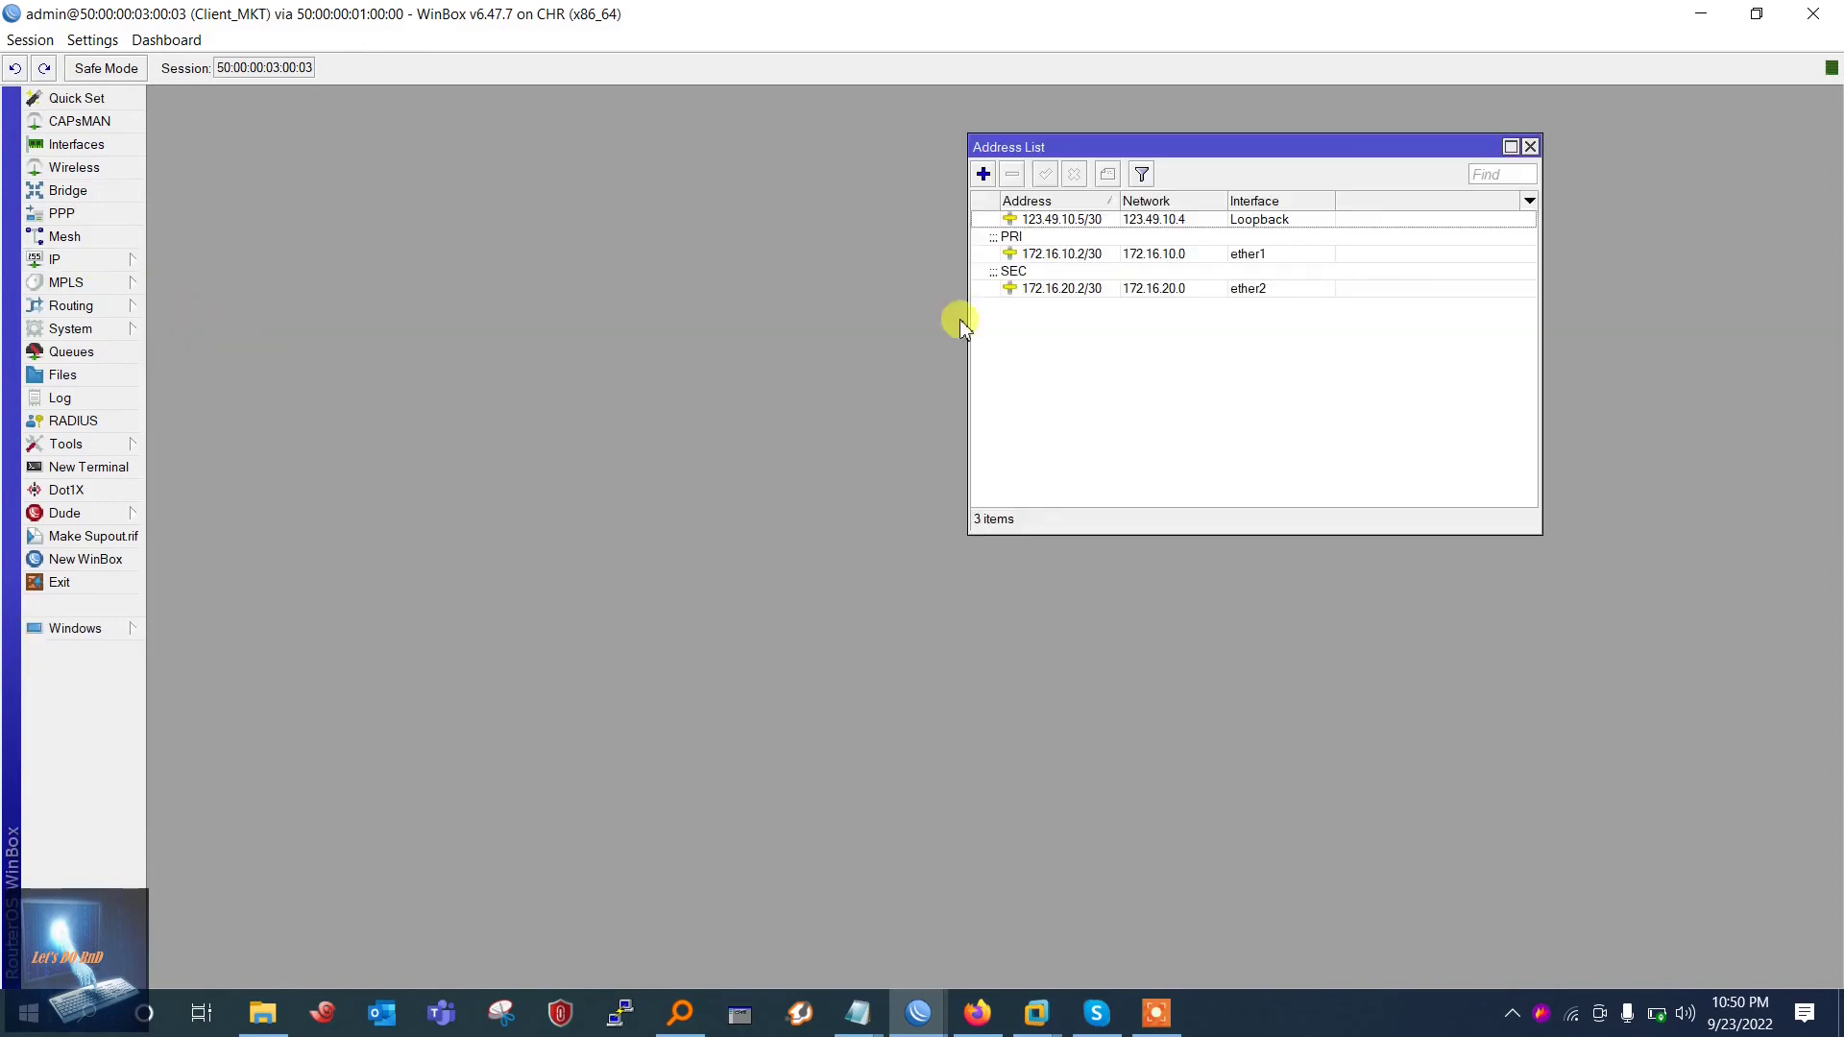
pyautogui.click(983, 173)
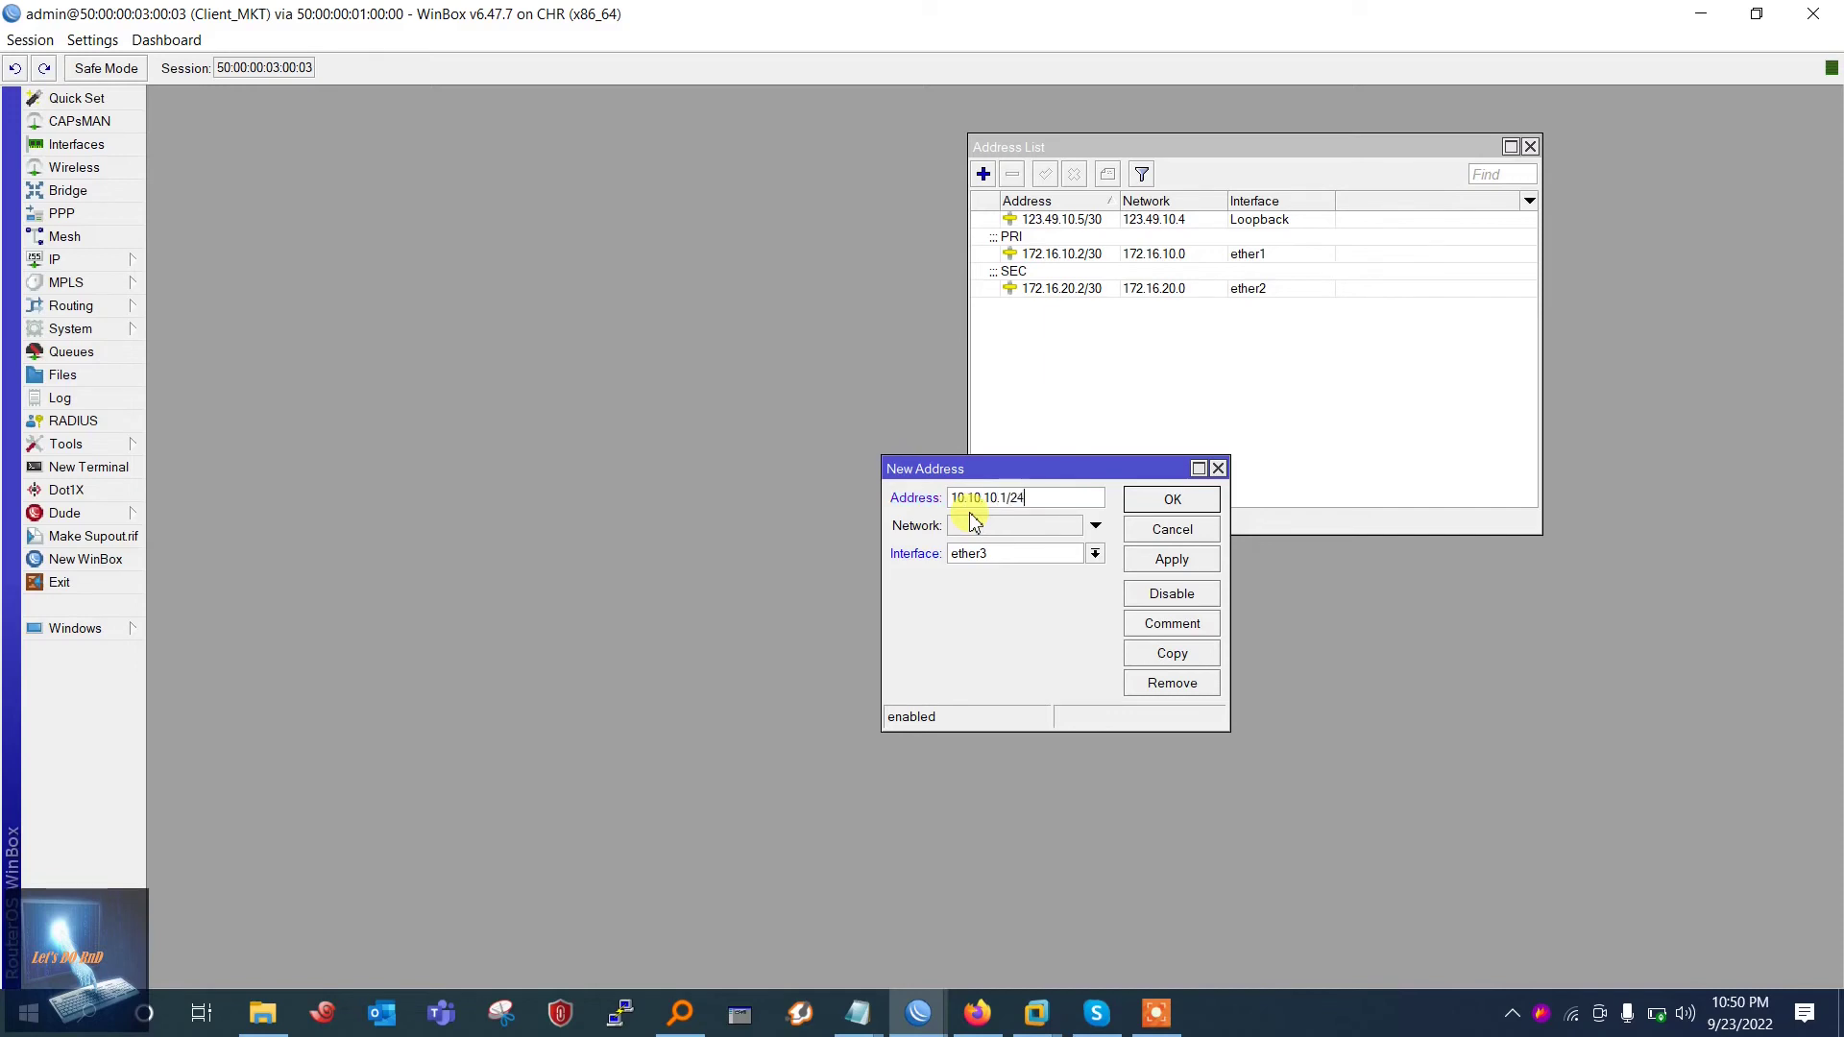
pyautogui.click(978, 1013)
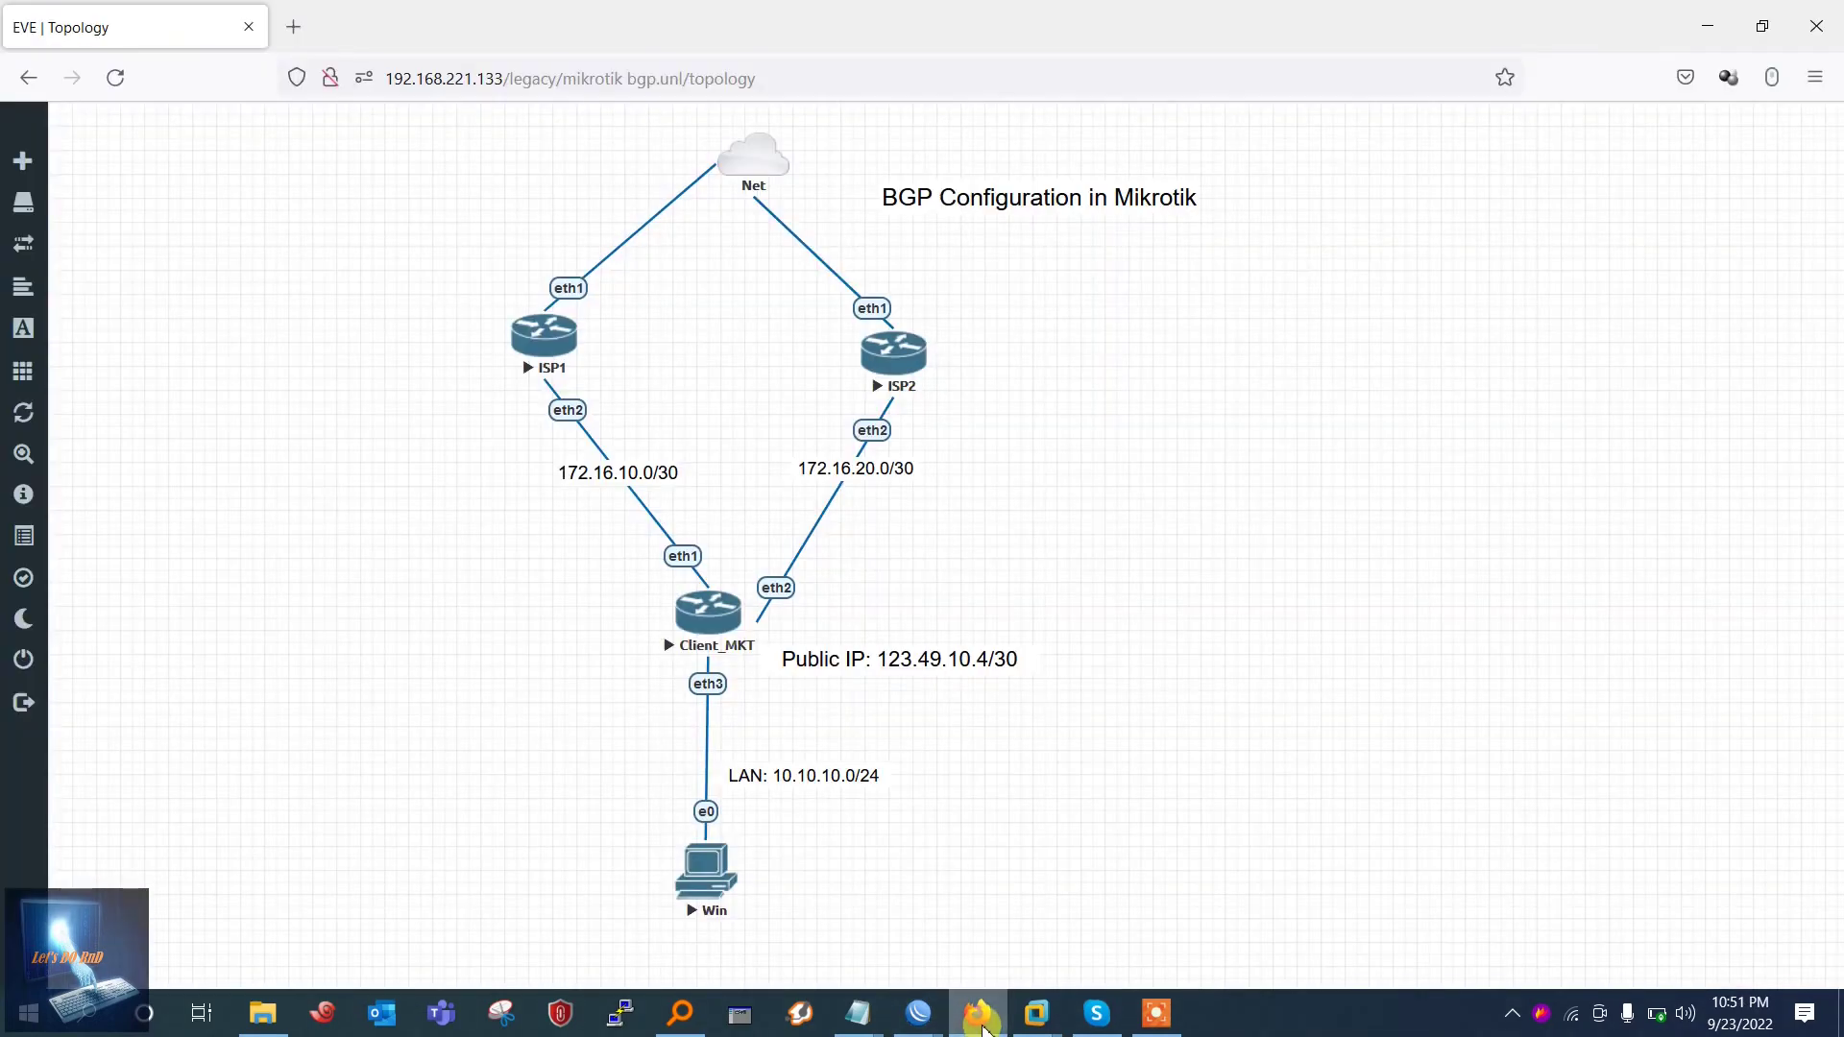
pyautogui.click(977, 1013)
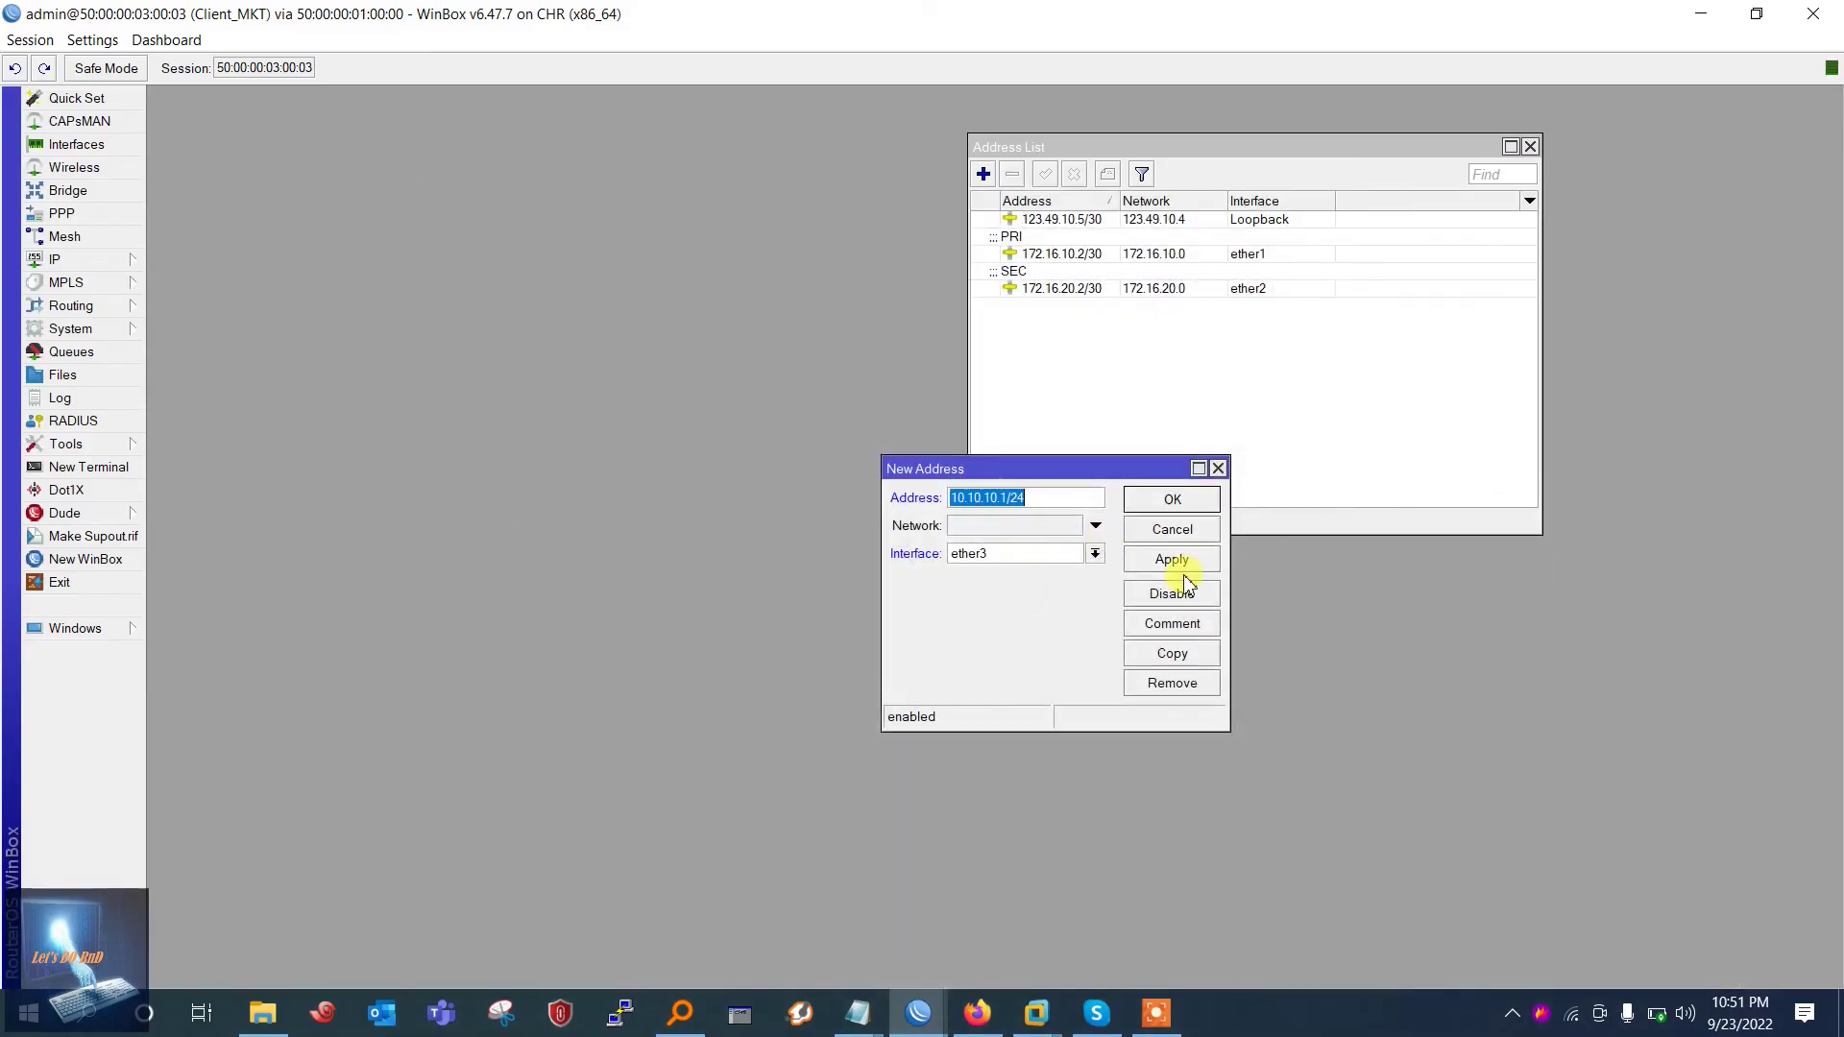
pyautogui.click(1172, 559)
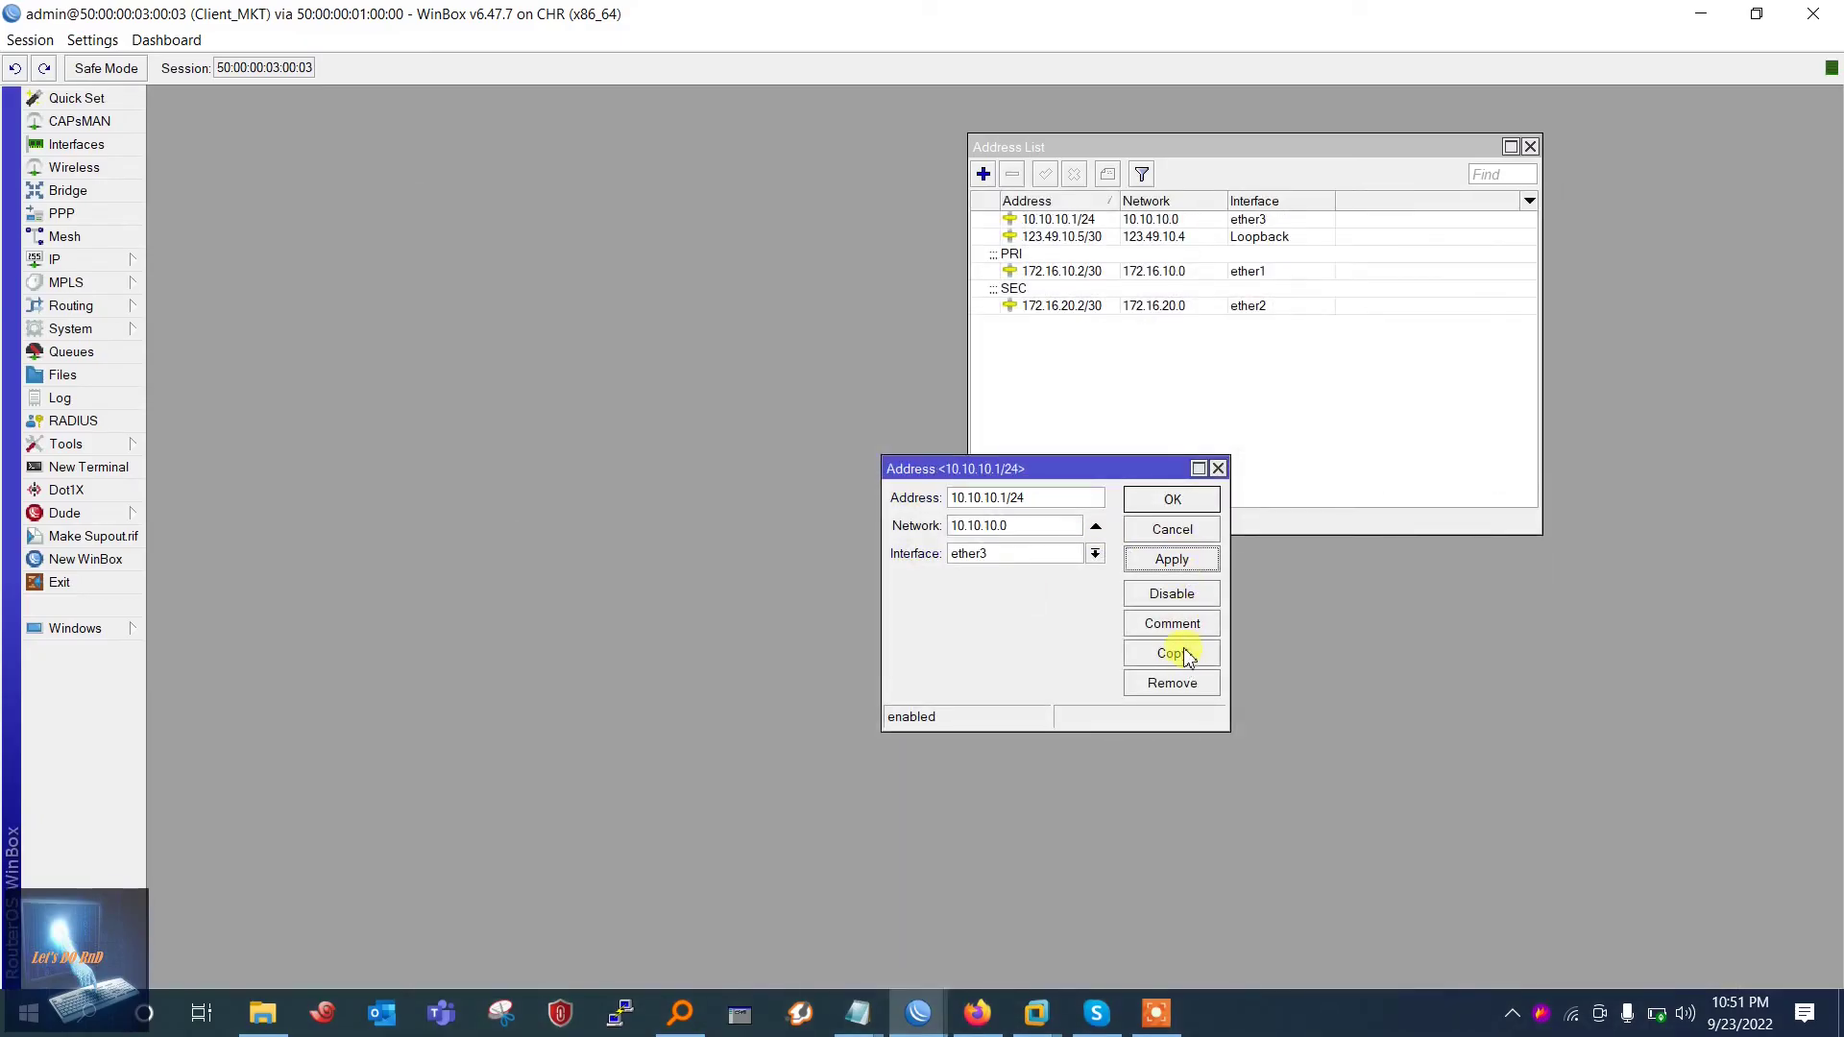
pyautogui.click(1173, 625)
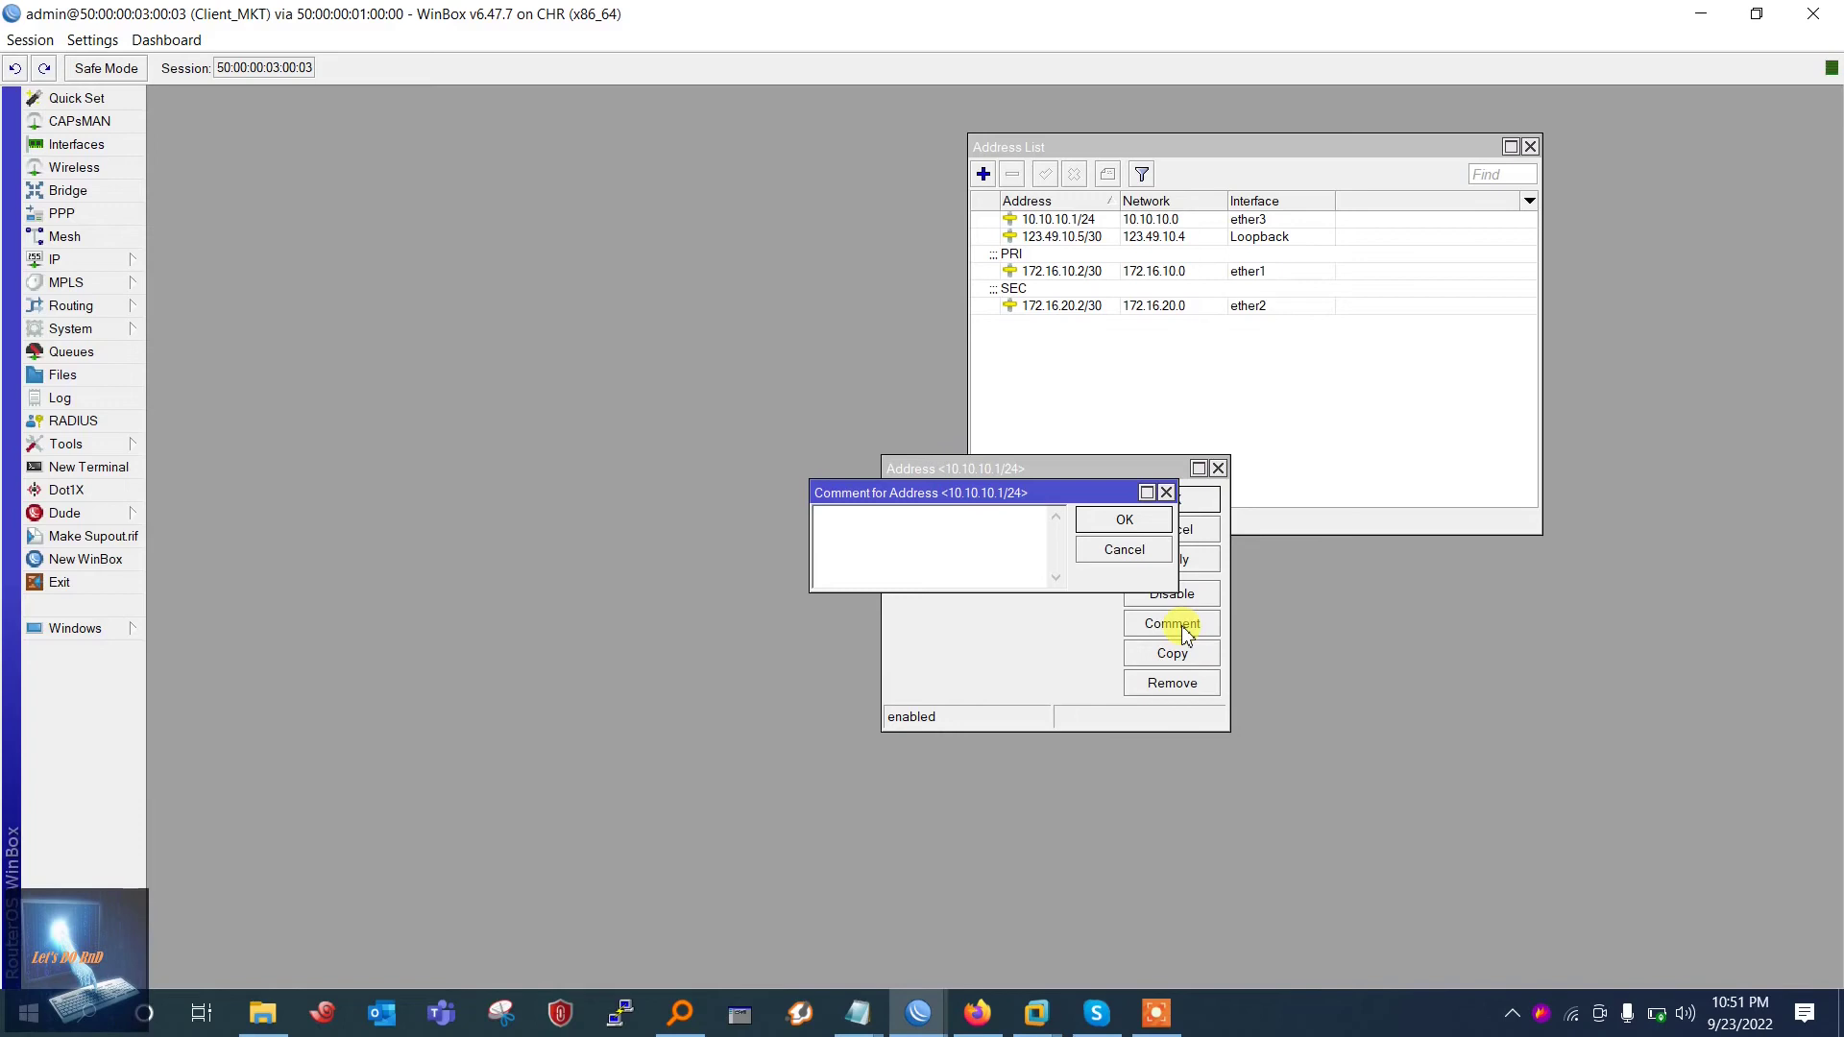
pyautogui.click(1125, 519)
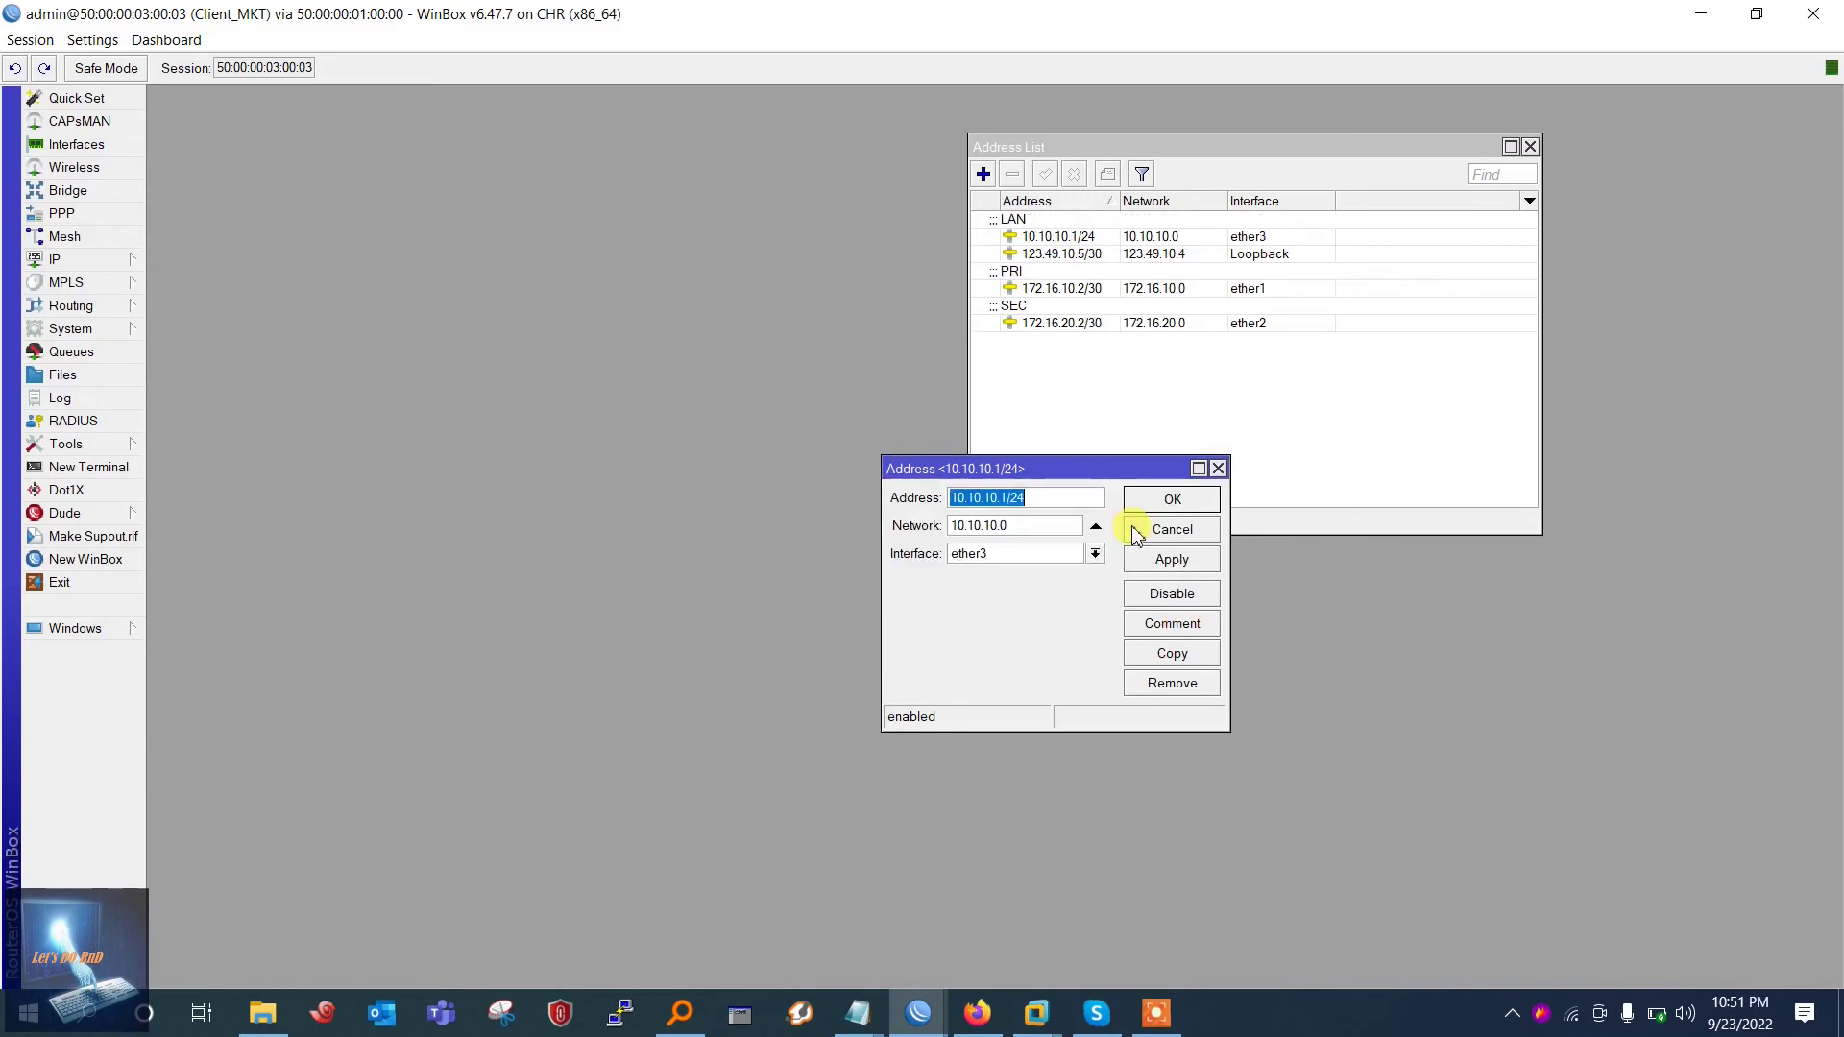
pyautogui.click(1174, 500)
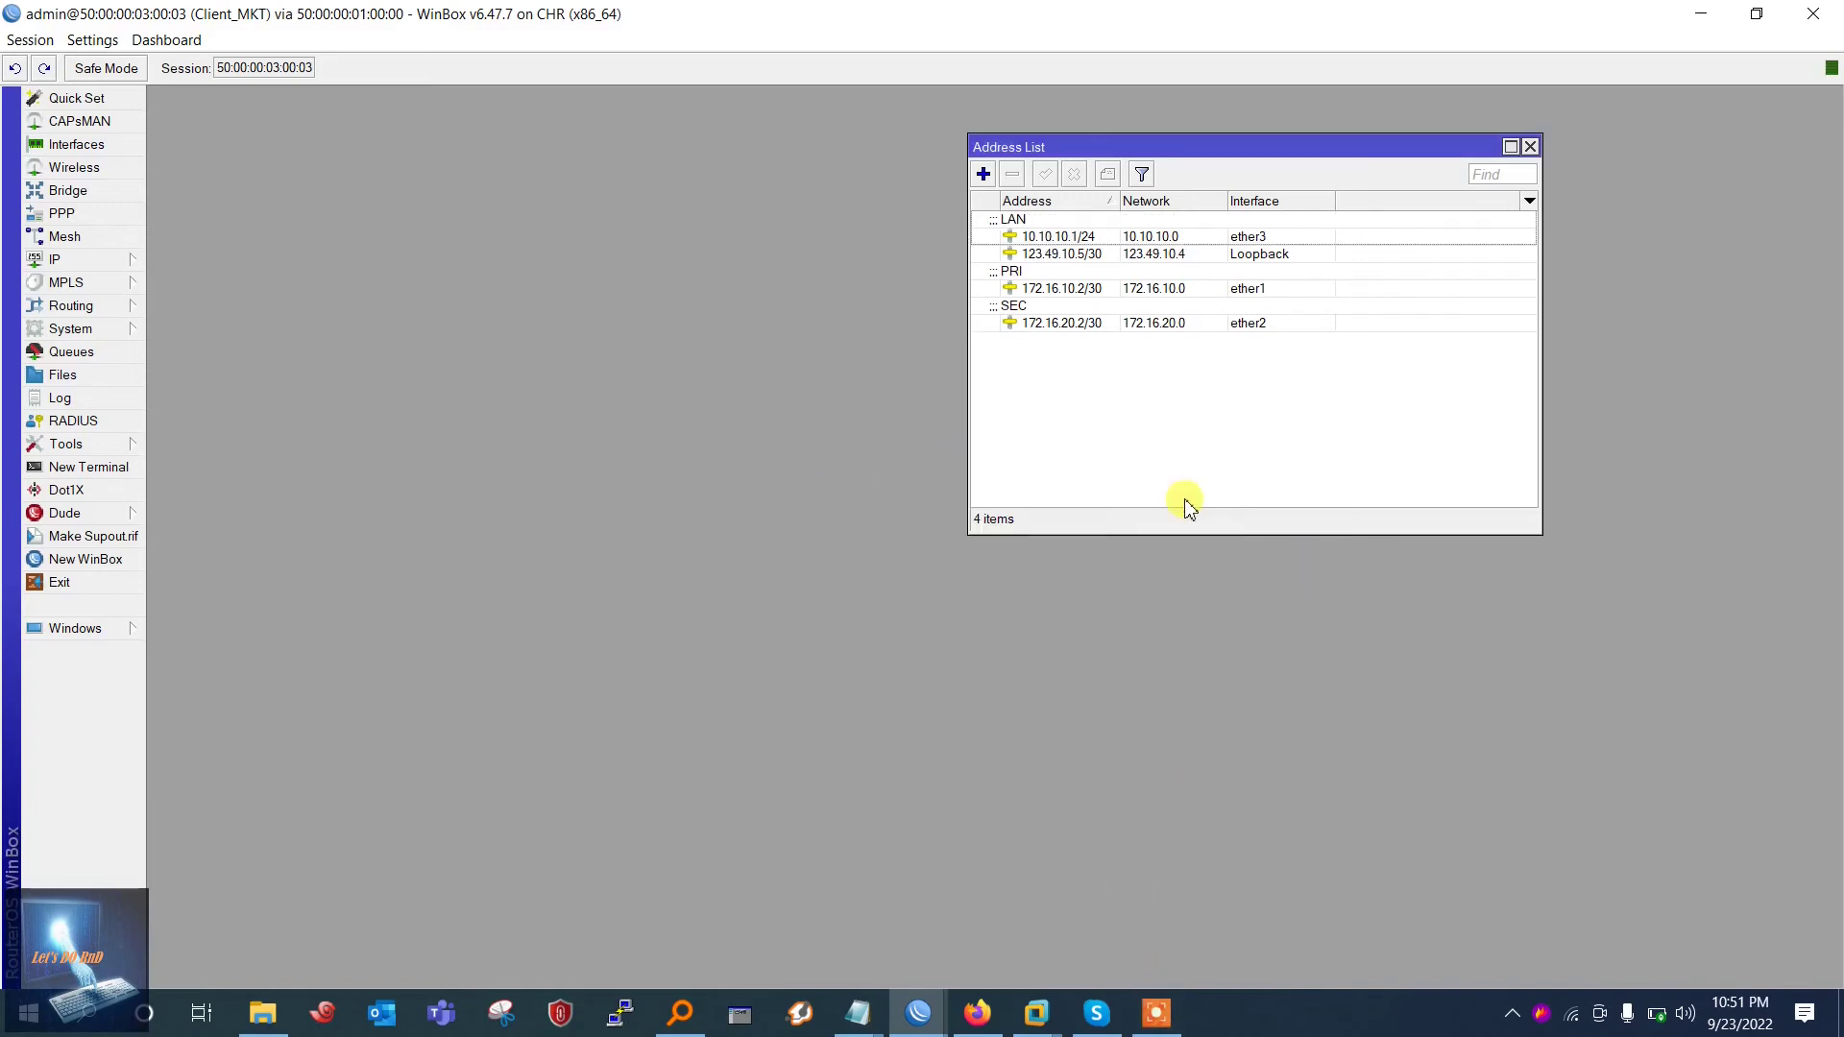
# Set up a DHCP server on Client_MKT's ether3 with DNS server 8.8.8.8 and a lease time of 00:10:00
pyautogui.click(93, 261)
pyautogui.click(247, 405)
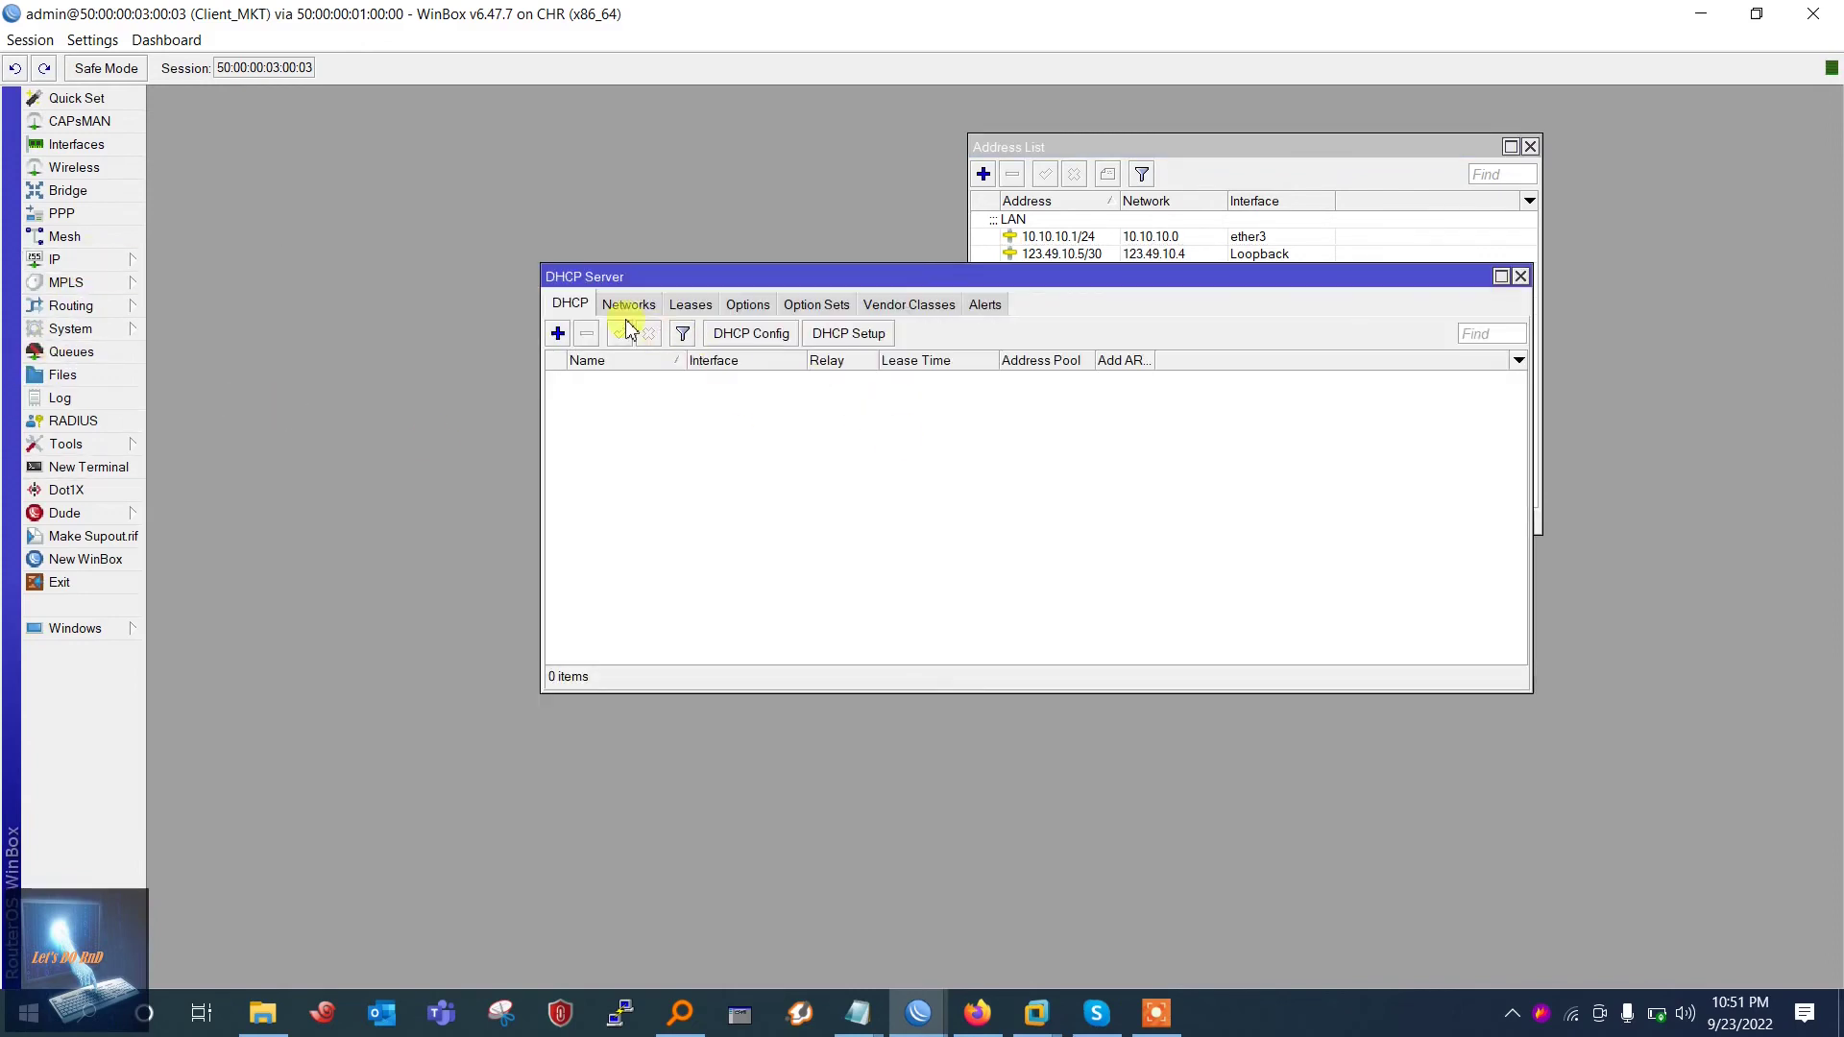
pyautogui.click(834, 333)
pyautogui.click(1047, 565)
pyautogui.click(1049, 564)
pyautogui.click(1050, 566)
pyautogui.click(1051, 566)
pyautogui.click(1051, 568)
pyautogui.click(1003, 566)
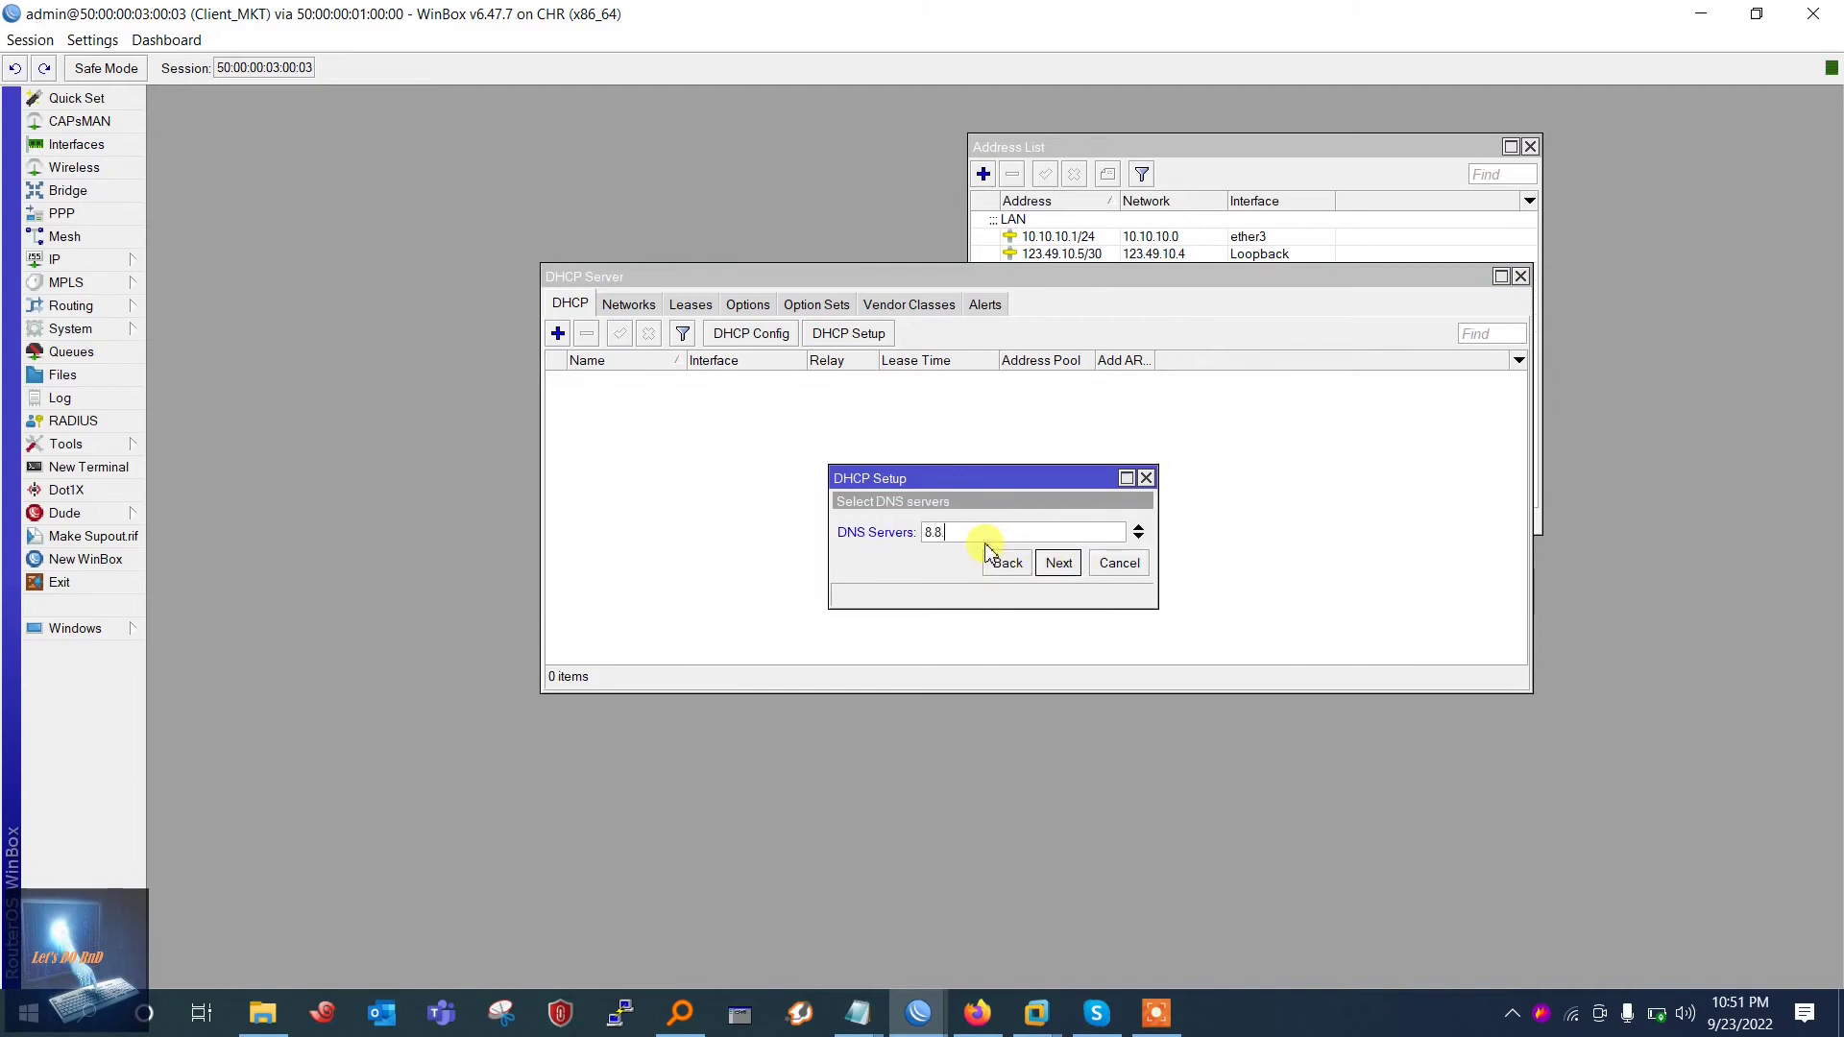
pyautogui.write('8.8.8.8')
pyautogui.click(1056, 563)
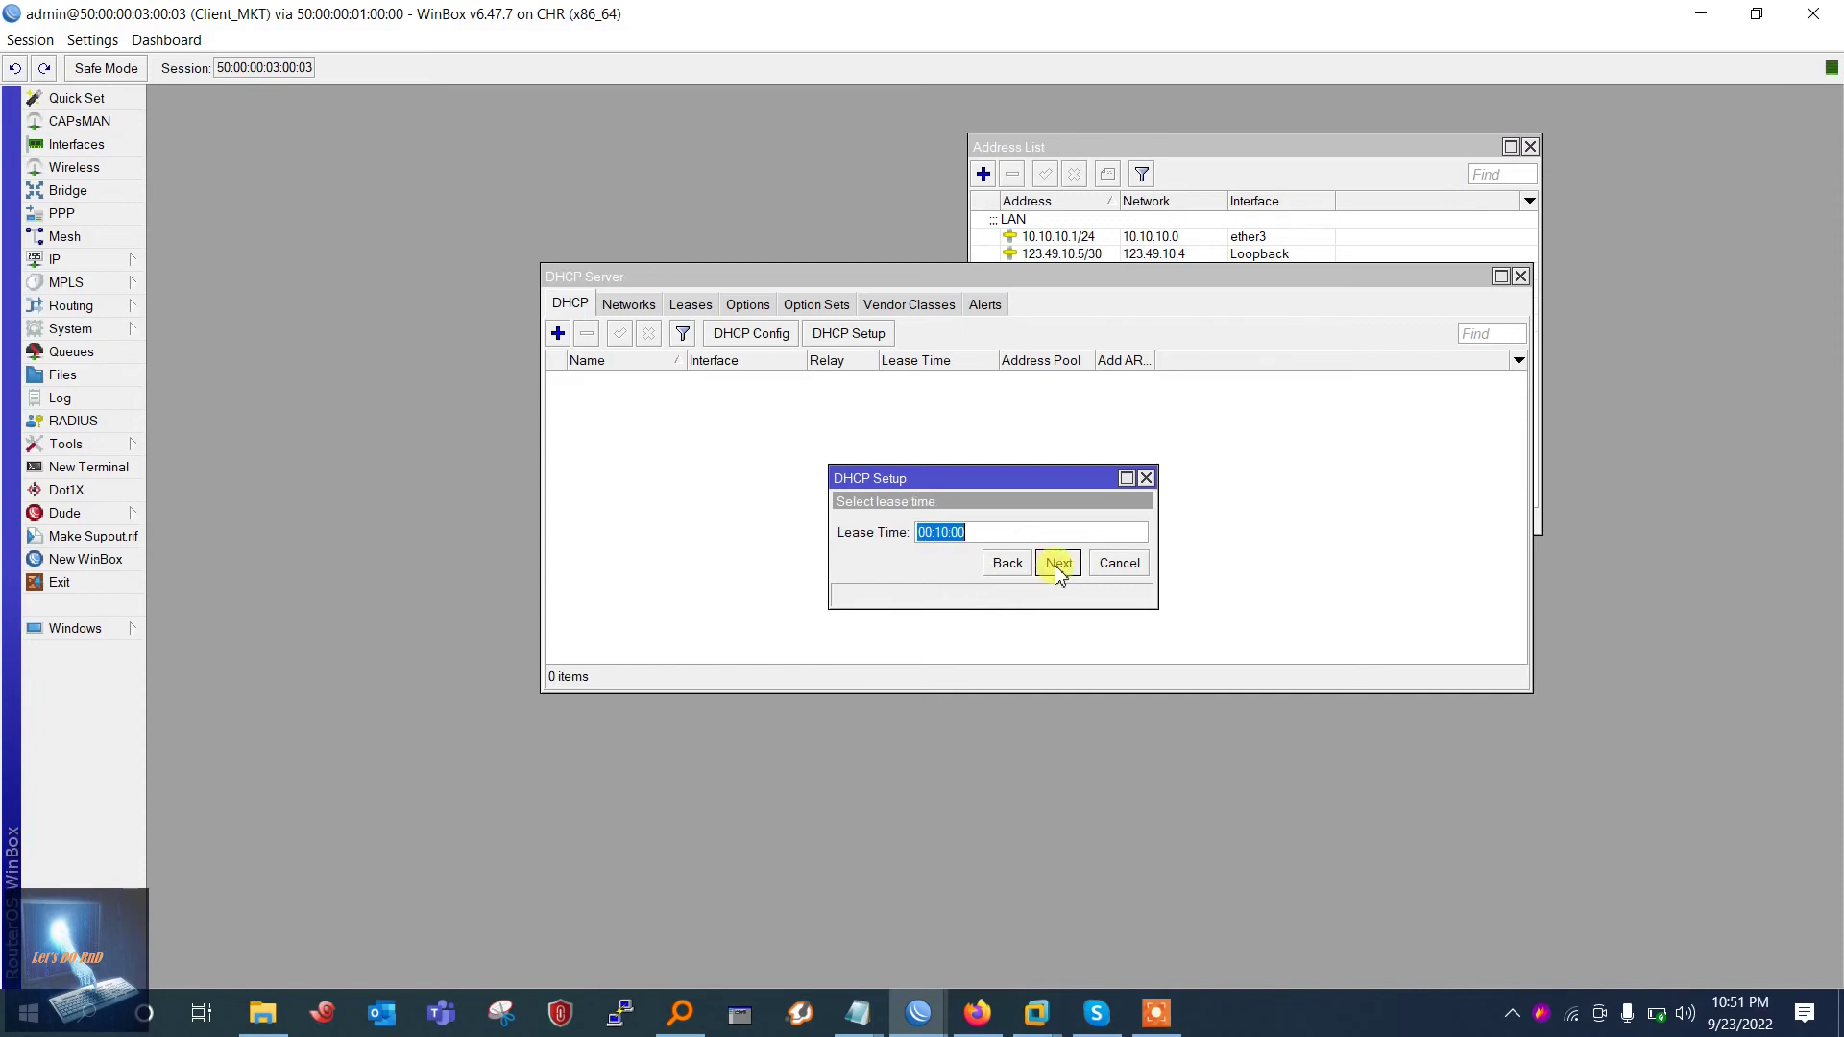
pyautogui.click(1057, 565)
pyautogui.click(1006, 530)
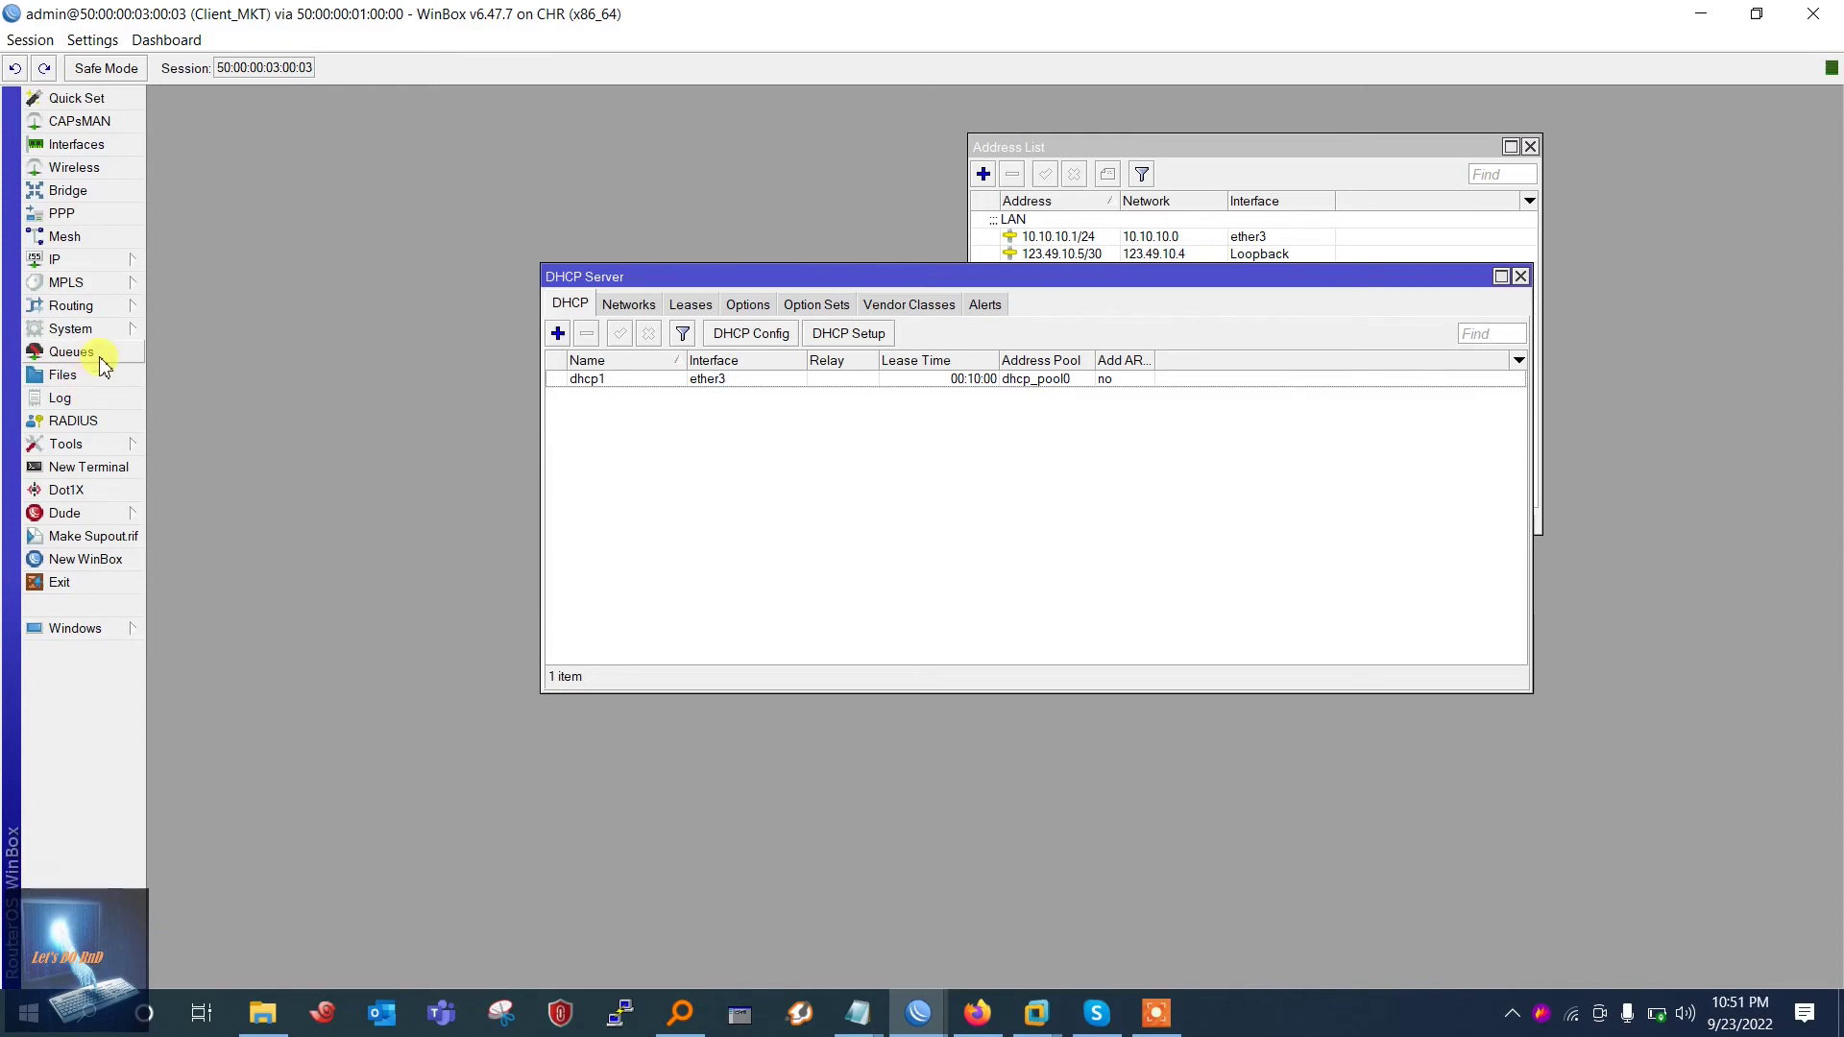
# Set the DNS server to 8.8.8.8 in Client_MKT's DNS settings and apply it
pyautogui.click(76, 259)
pyautogui.click(182, 422)
pyautogui.doubleClick(1057, 355)
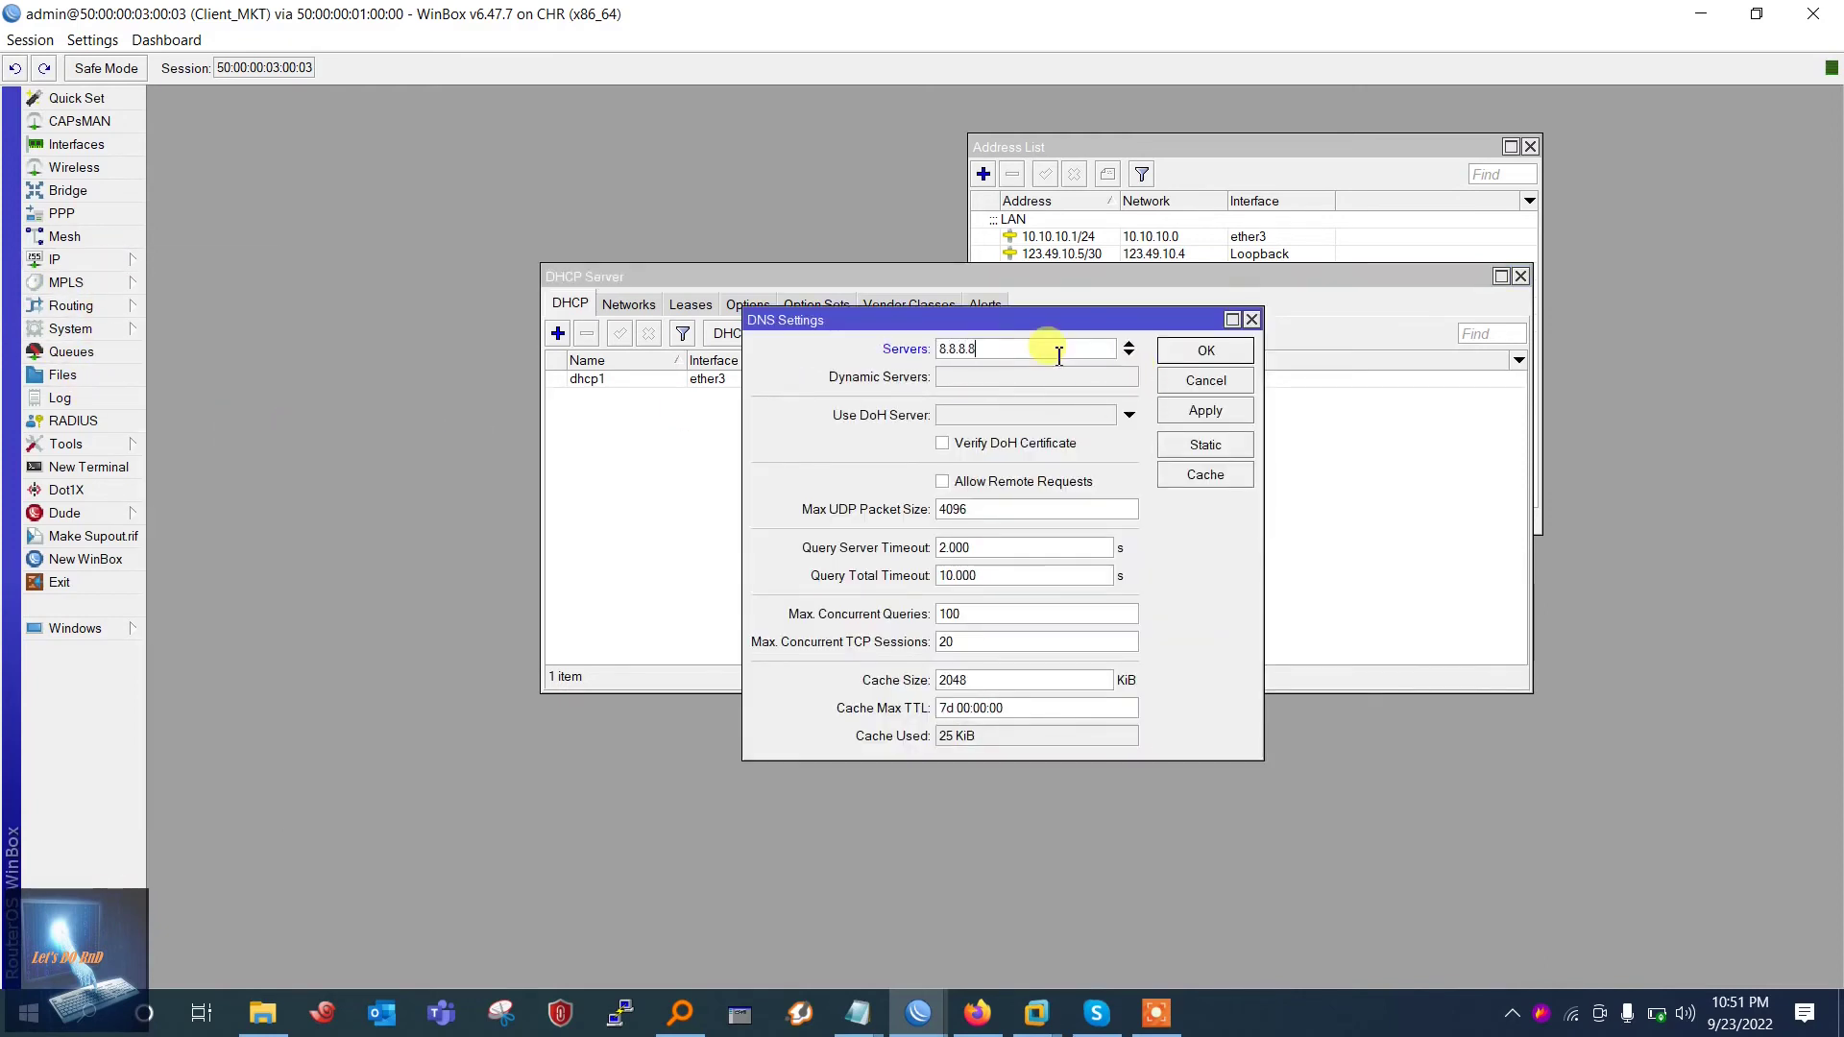
pyautogui.click(1212, 411)
pyautogui.click(1206, 352)
# Switch to the EVE topology in Firefox, open the Win node's console, log in with the account password, and place its window beside the diagram
pyautogui.click(978, 1017)
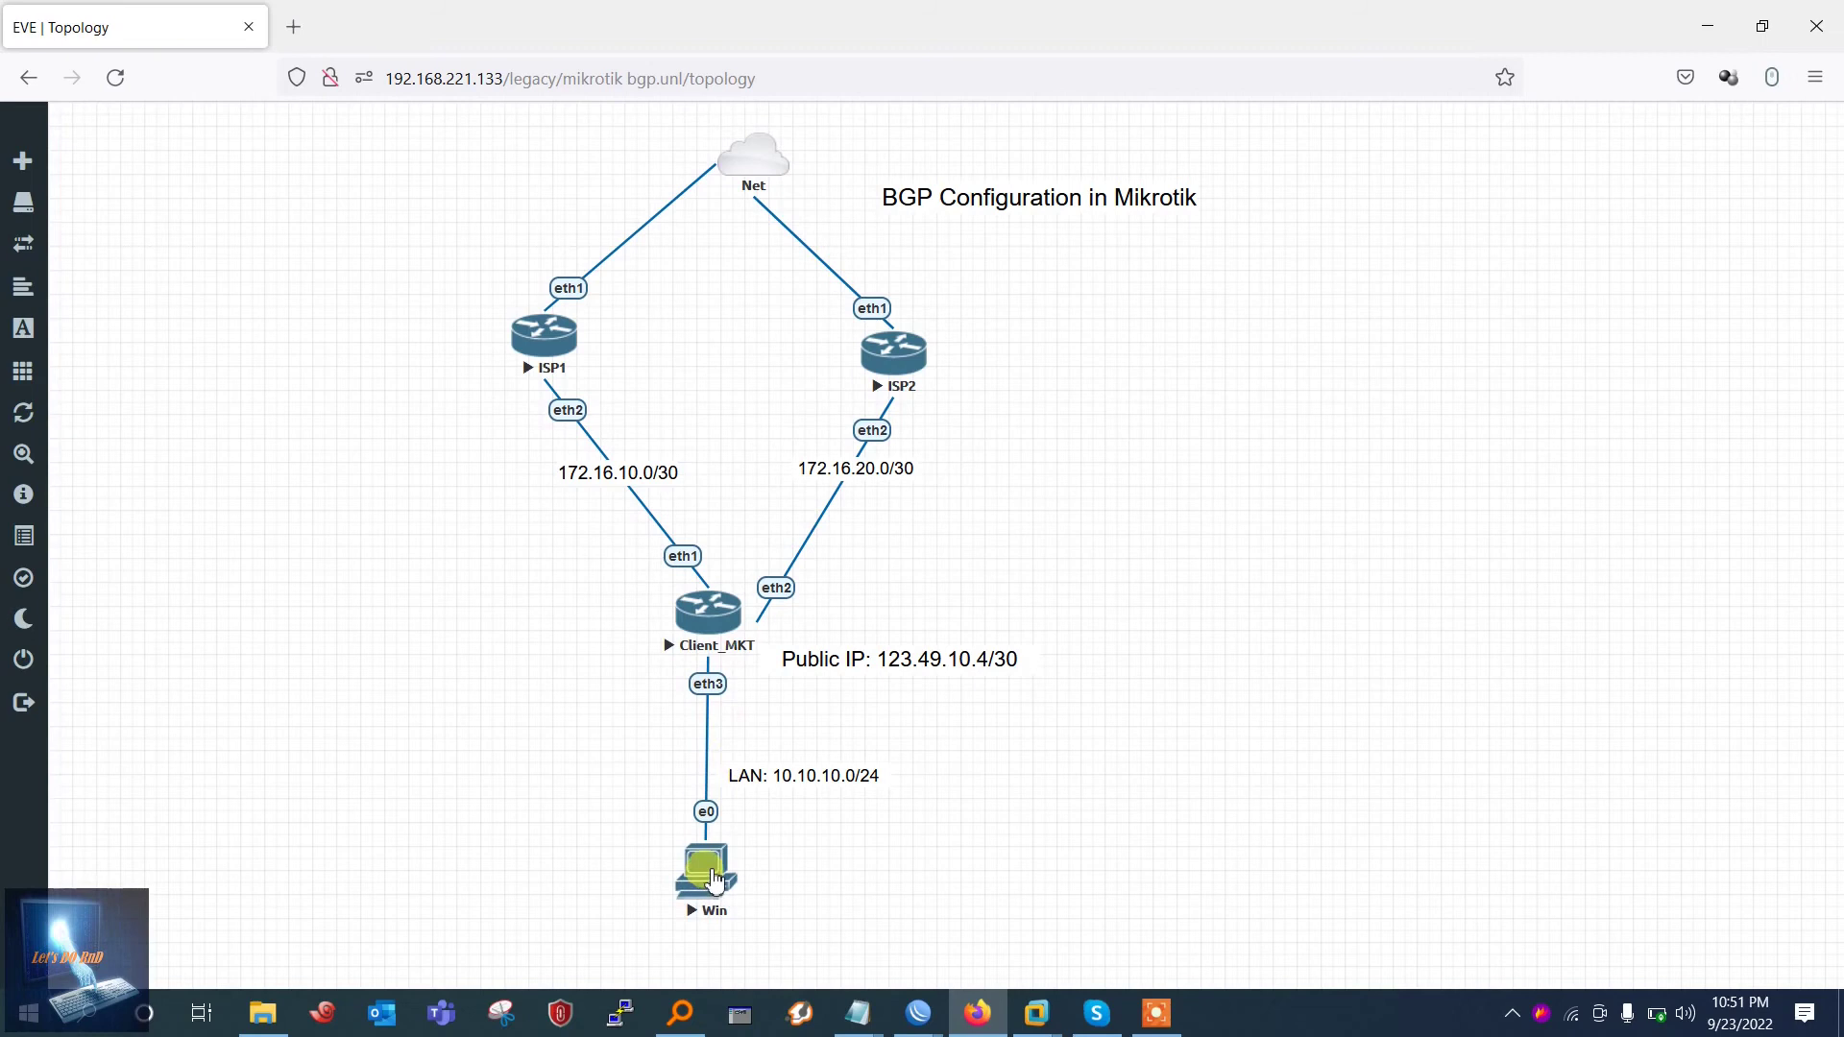
pyautogui.click(713, 880)
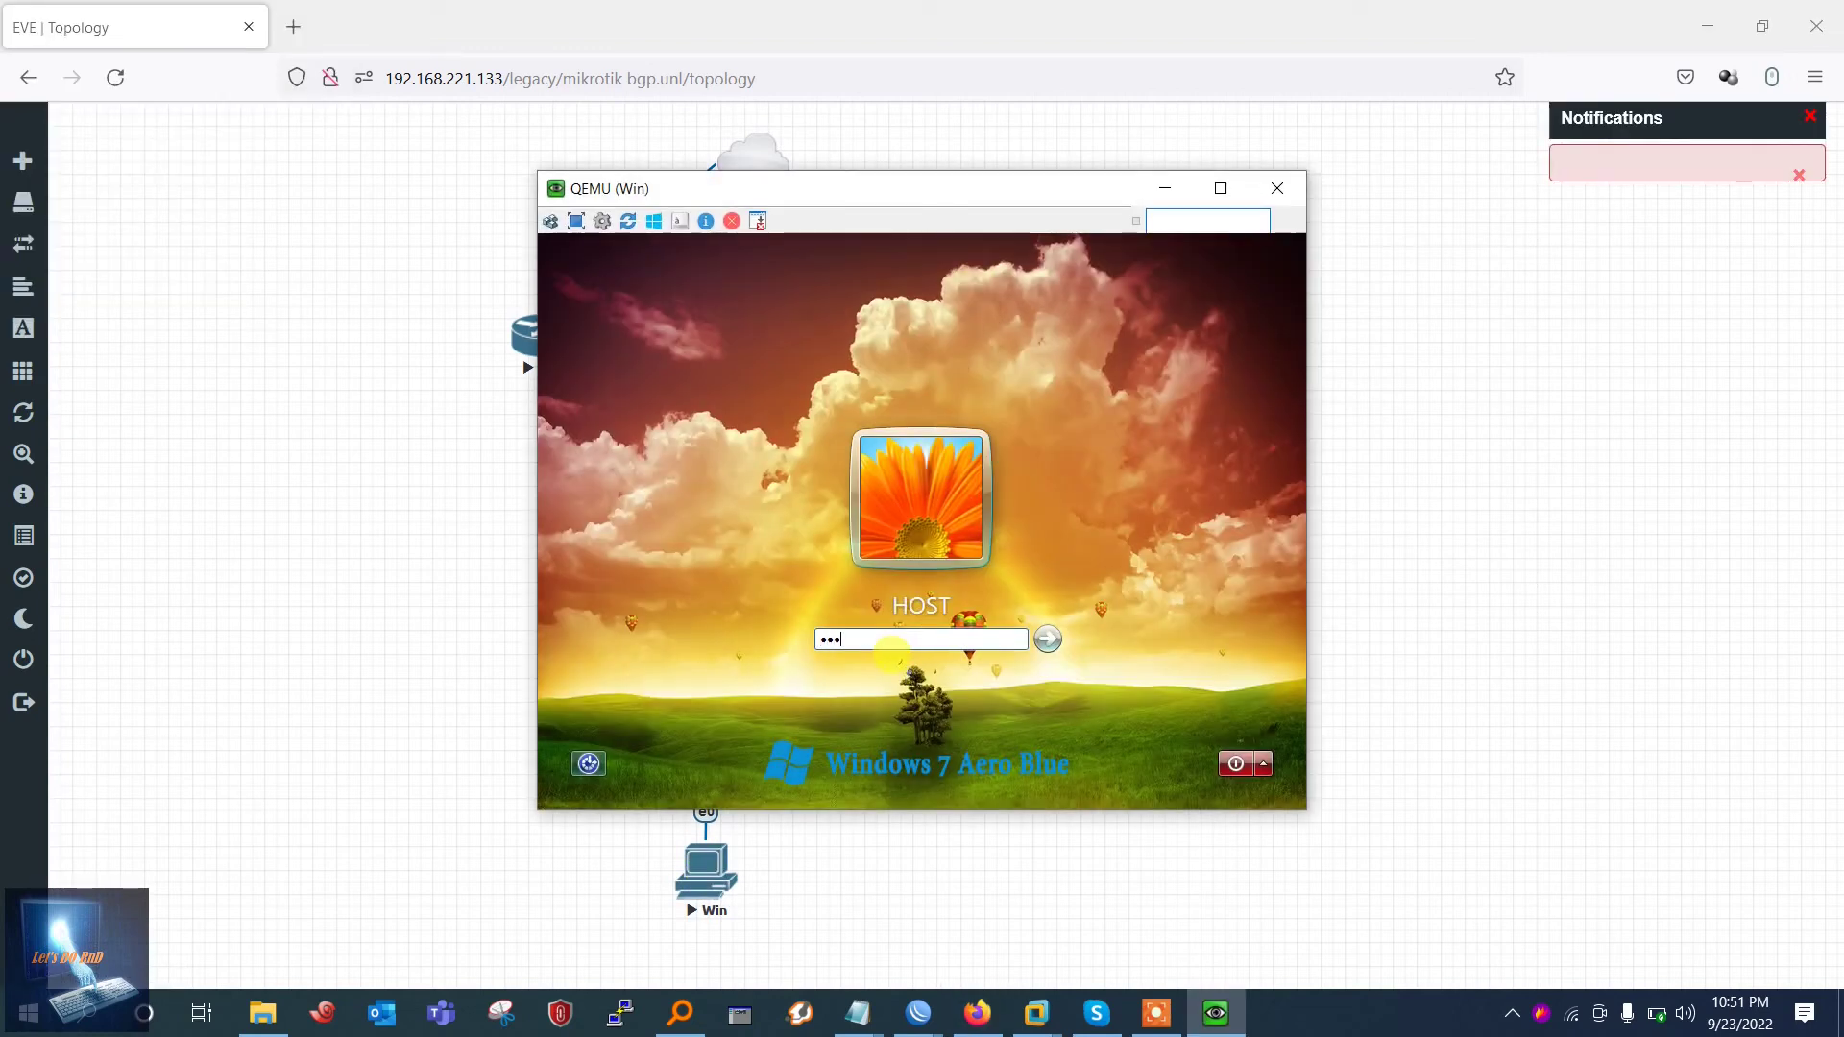
pyautogui.press('Return')
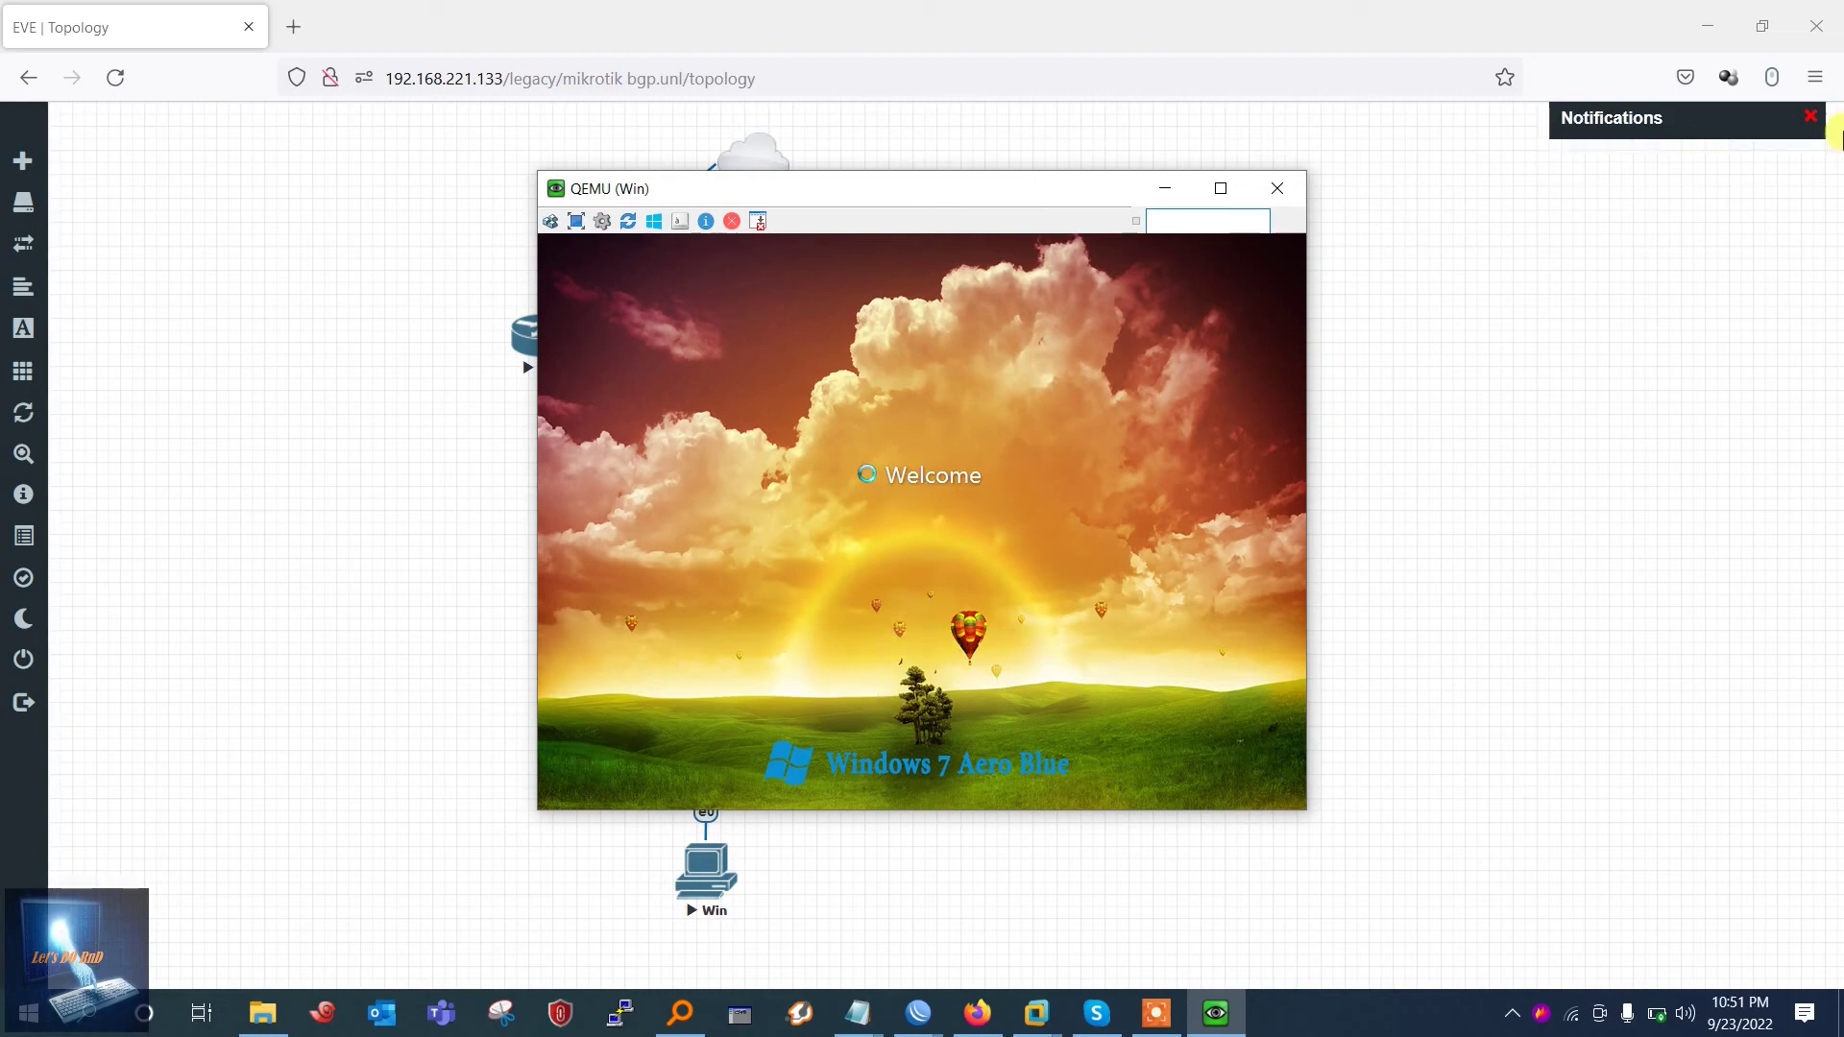
pyautogui.click(978, 1013)
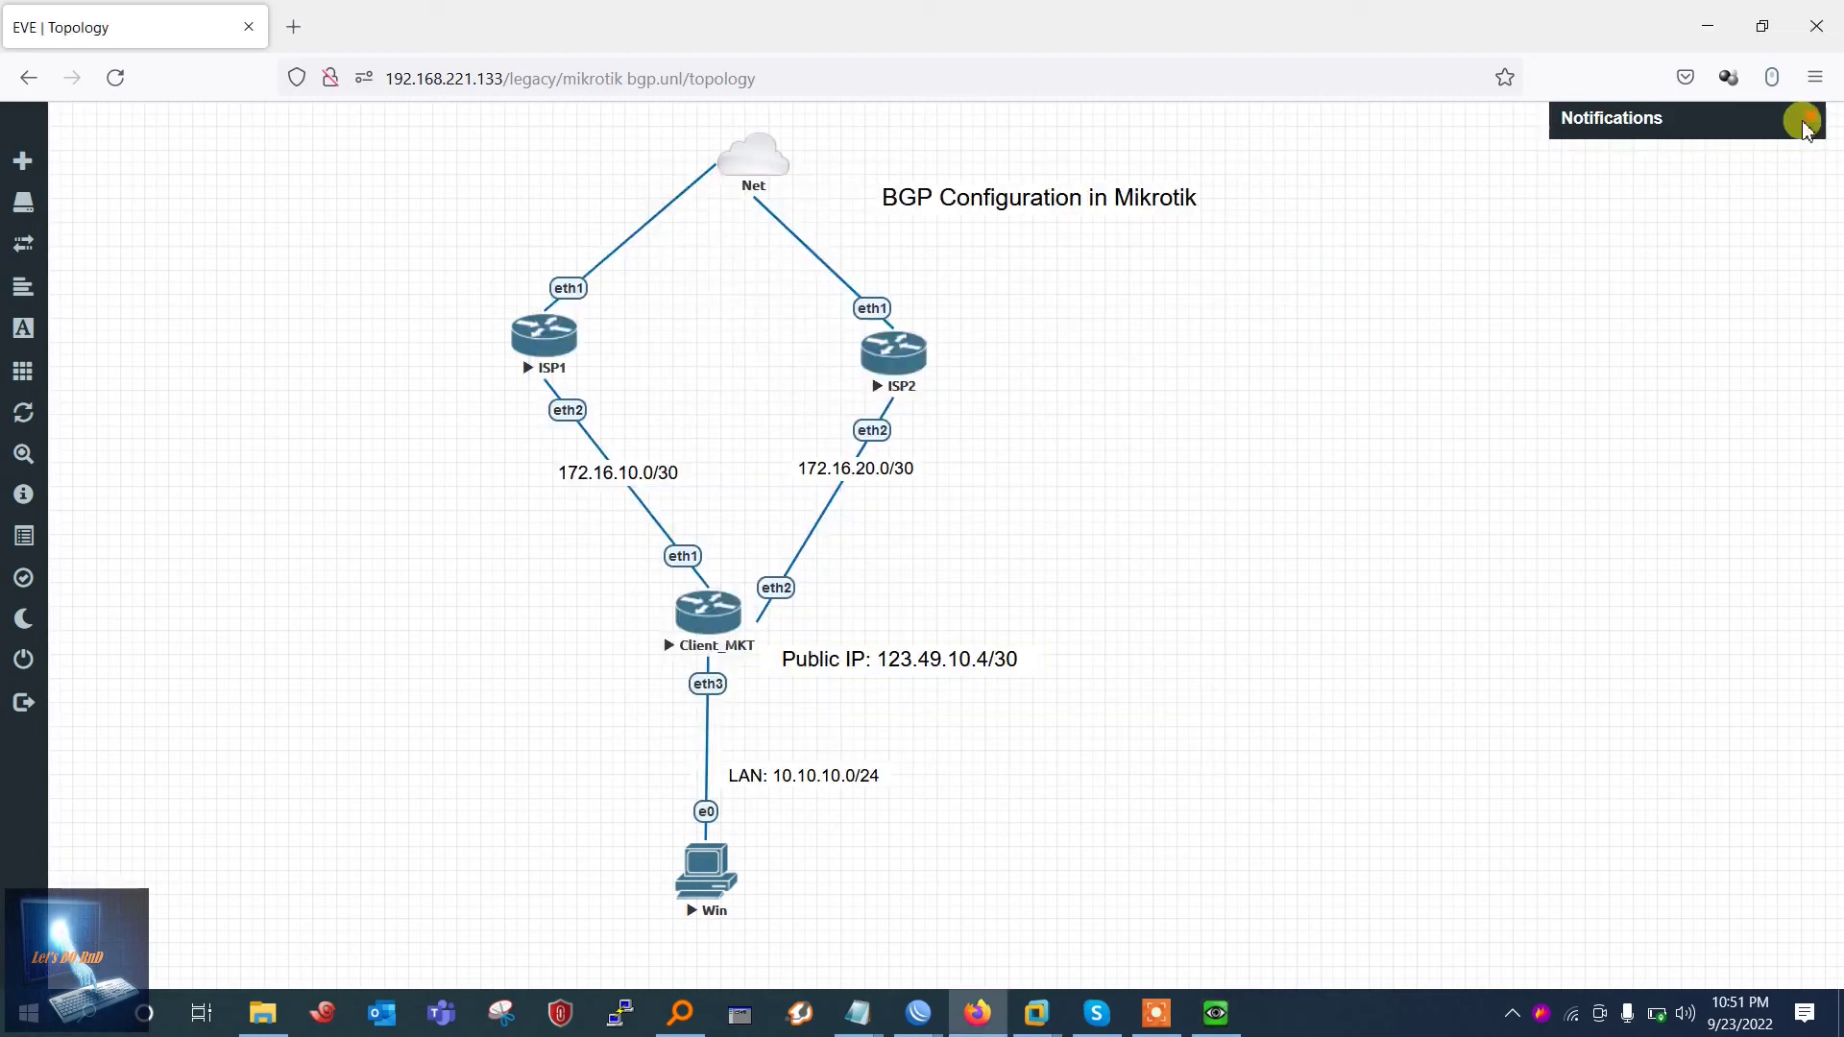
pyautogui.click(1214, 1013)
pyautogui.moveTo(910, 193); pyautogui.dragTo(1317, 181)
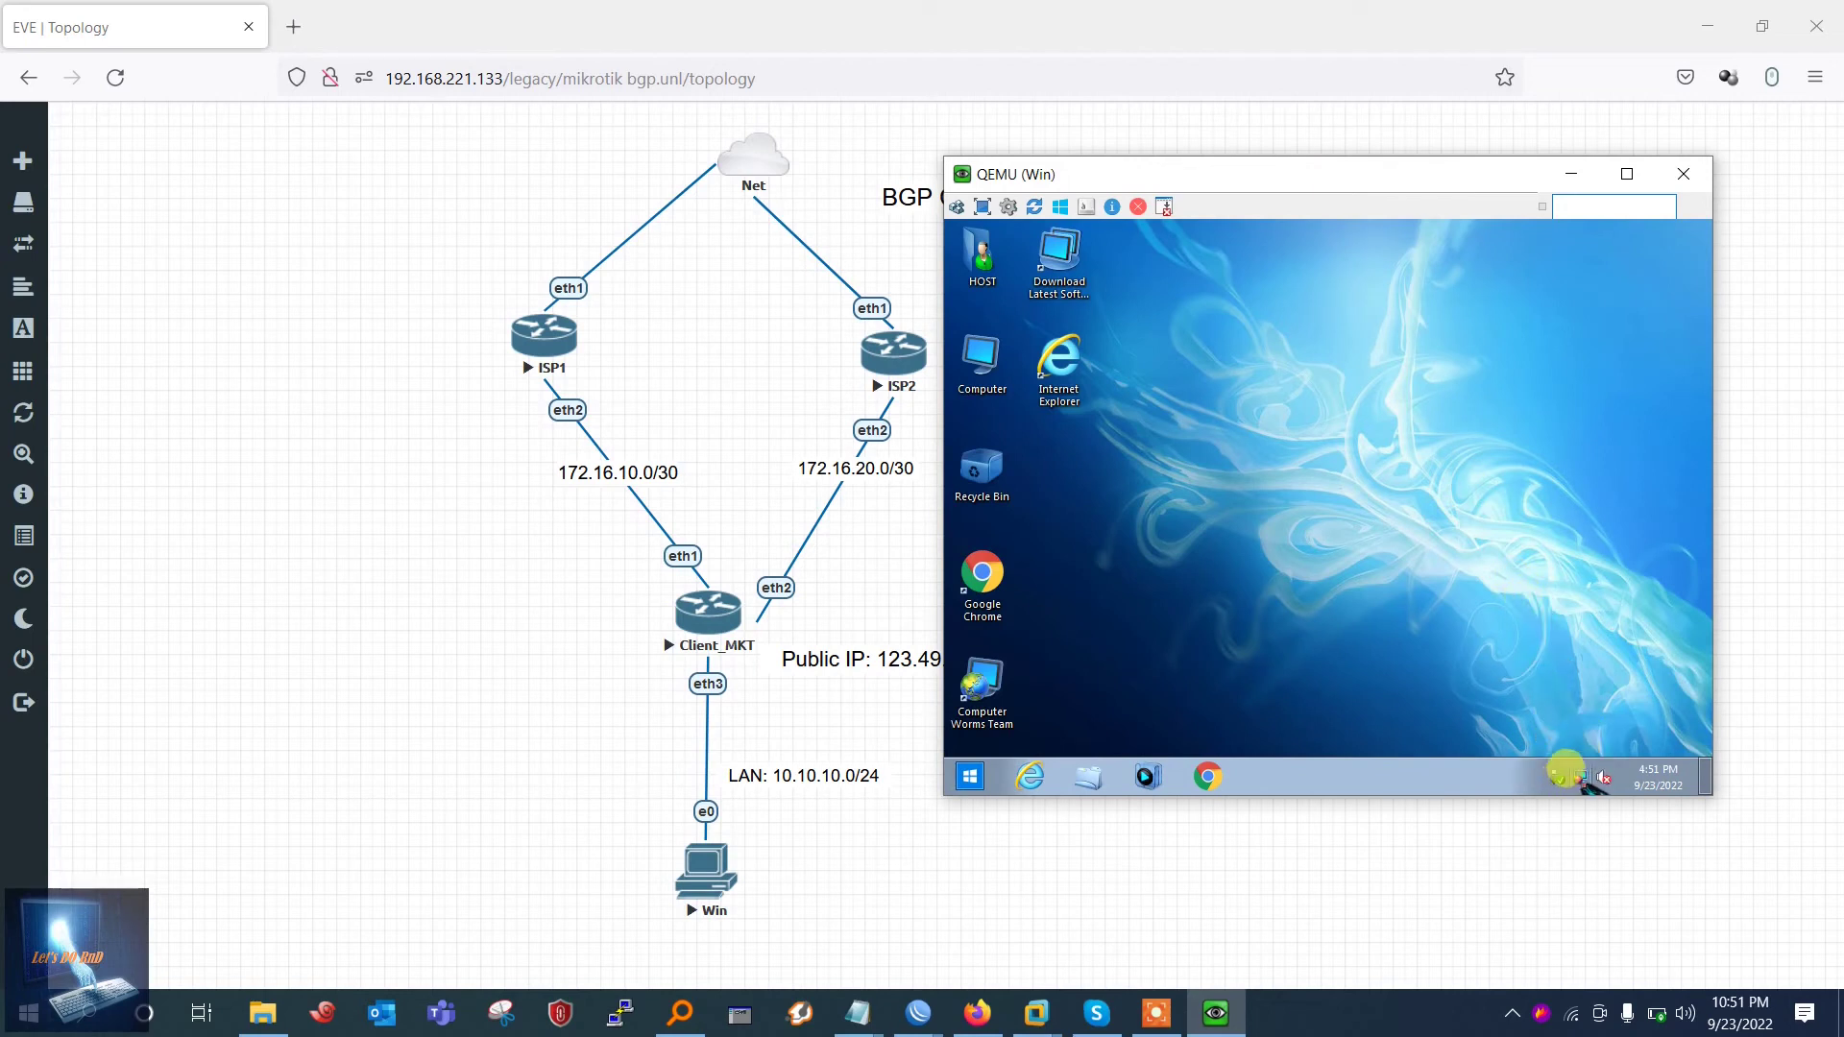
# Open the Network and Sharing Center on the Win machine and show the Local Area Connection status
pyautogui.moveTo(1566, 770)
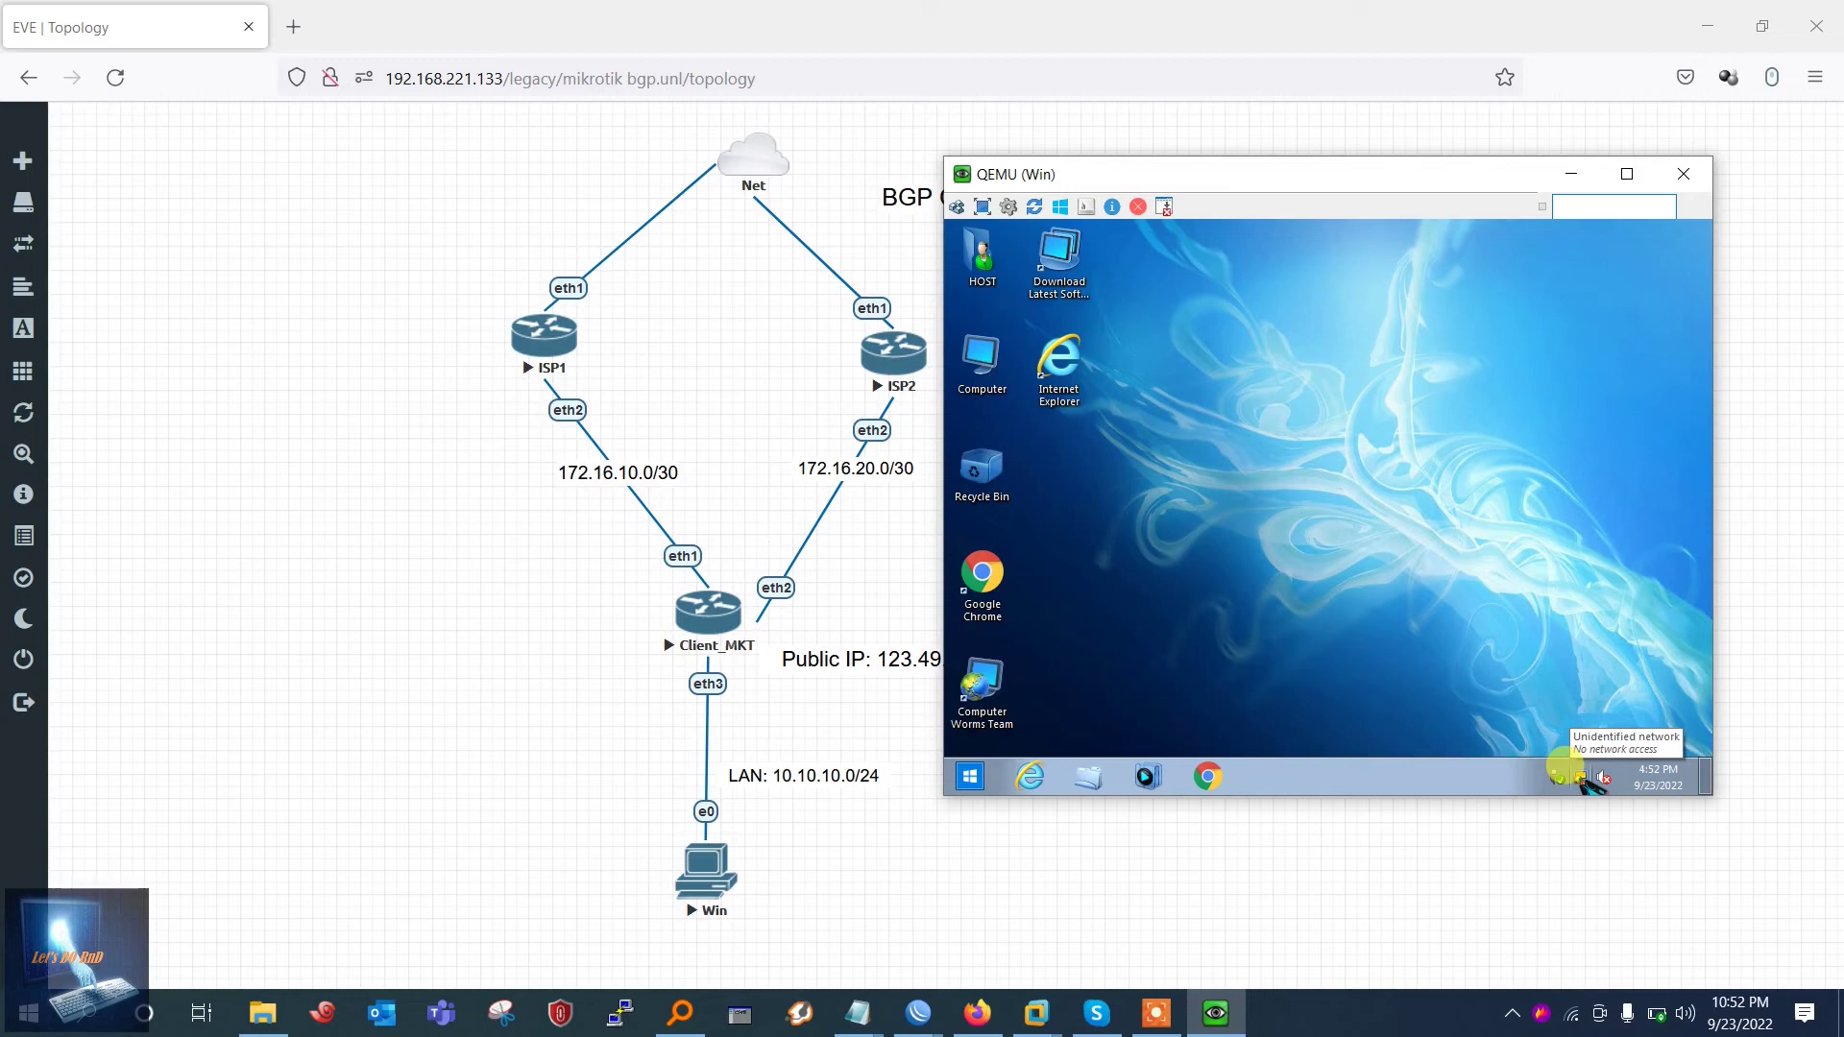
pyautogui.rightClick(1580, 778)
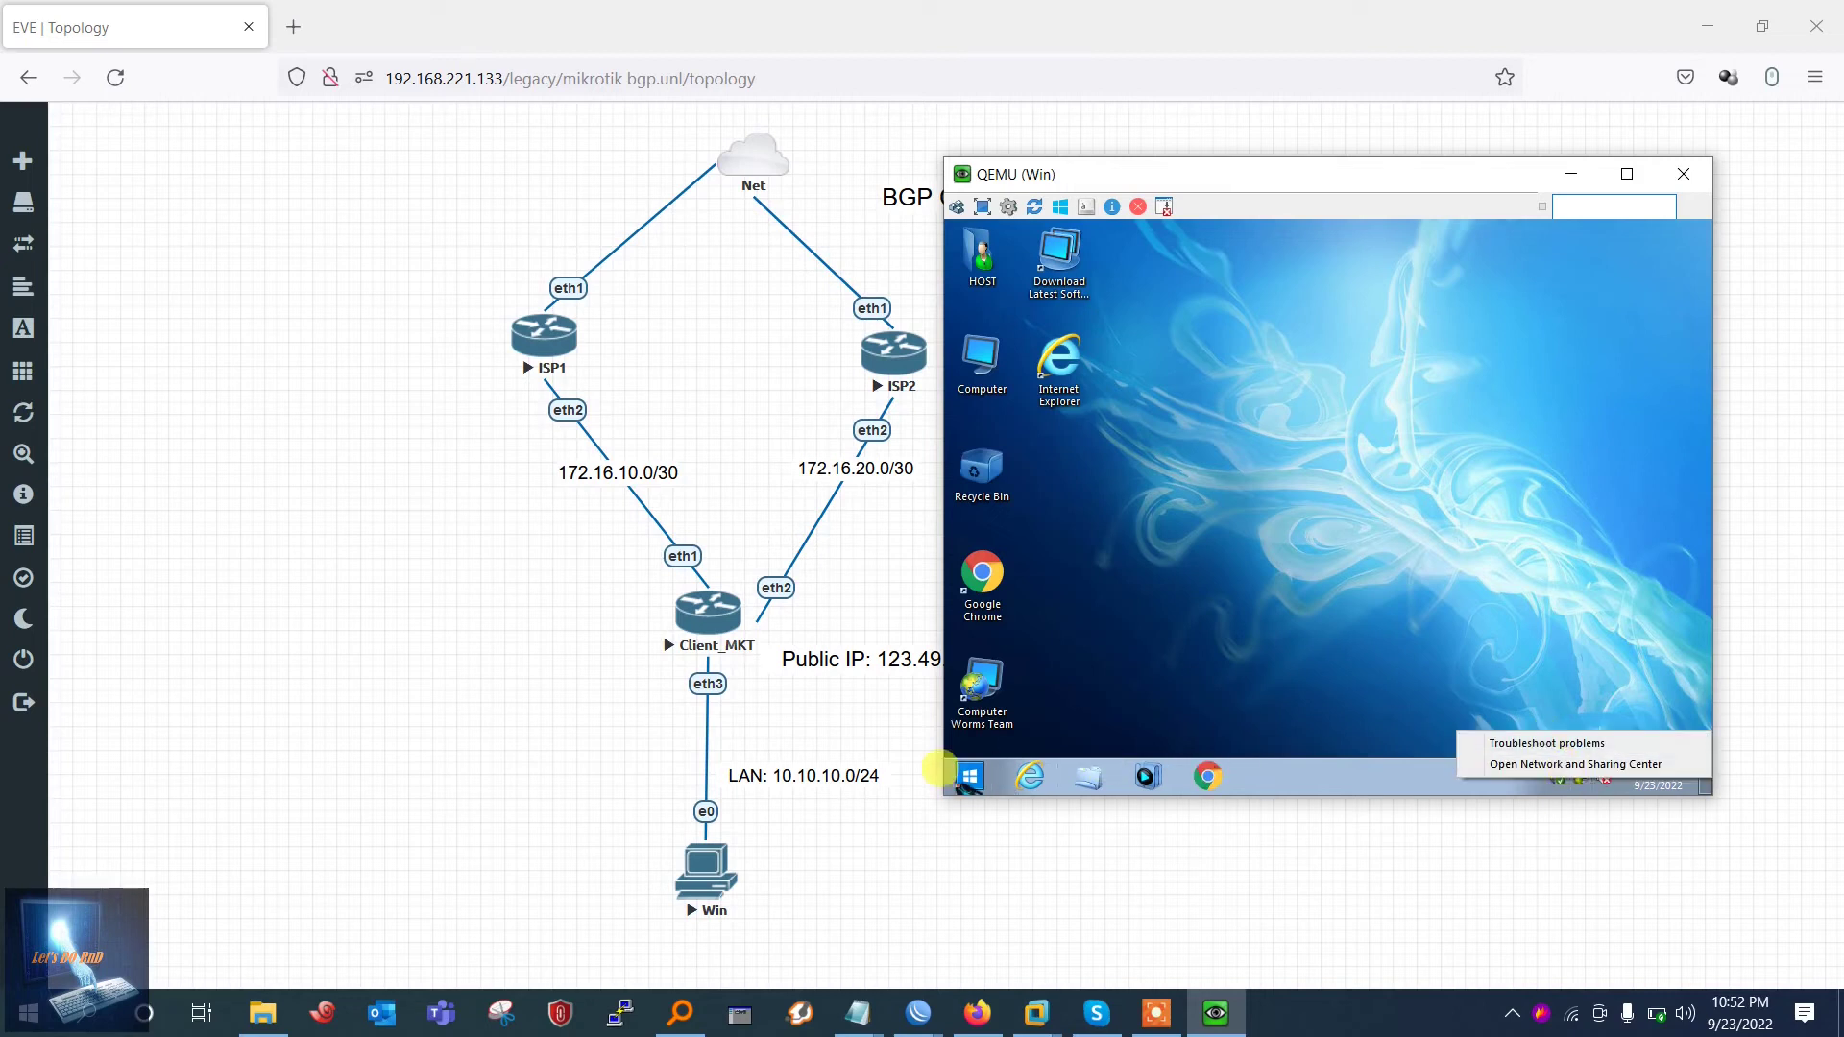
pyautogui.click(970, 770)
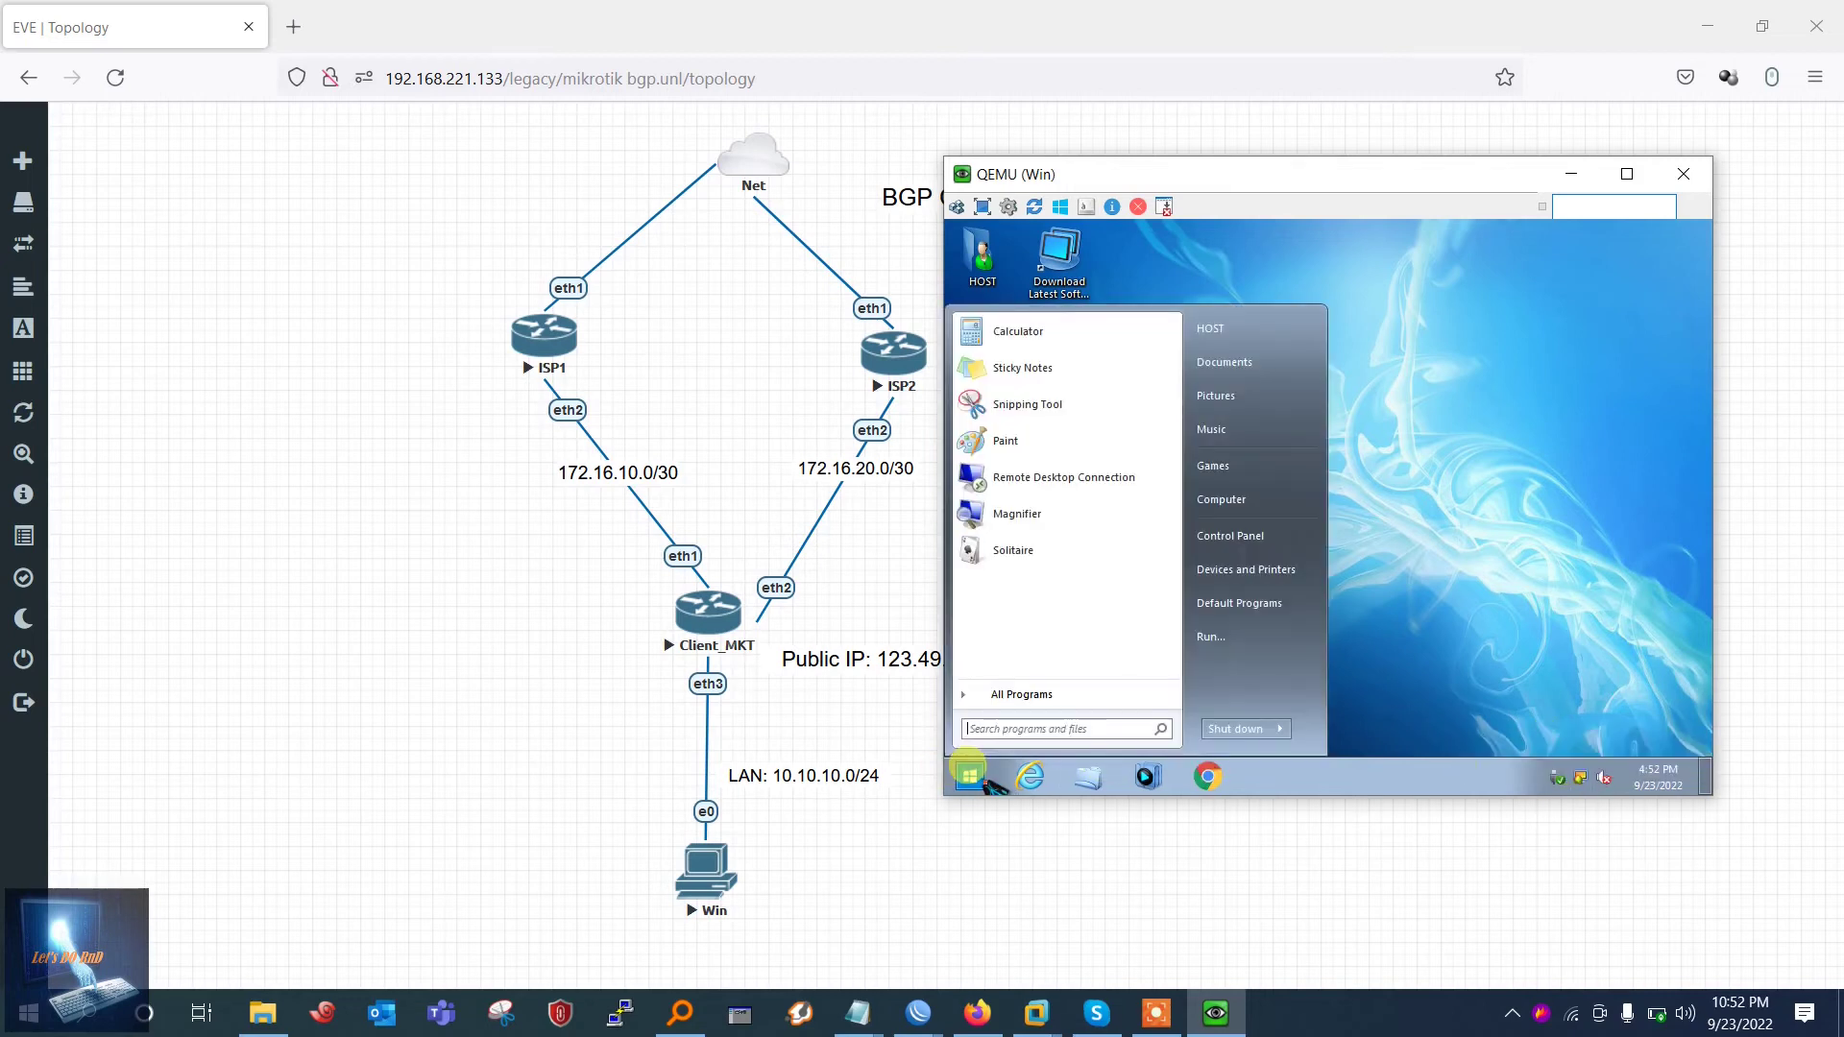
pyautogui.rightClick(1581, 778)
pyautogui.click(1584, 758)
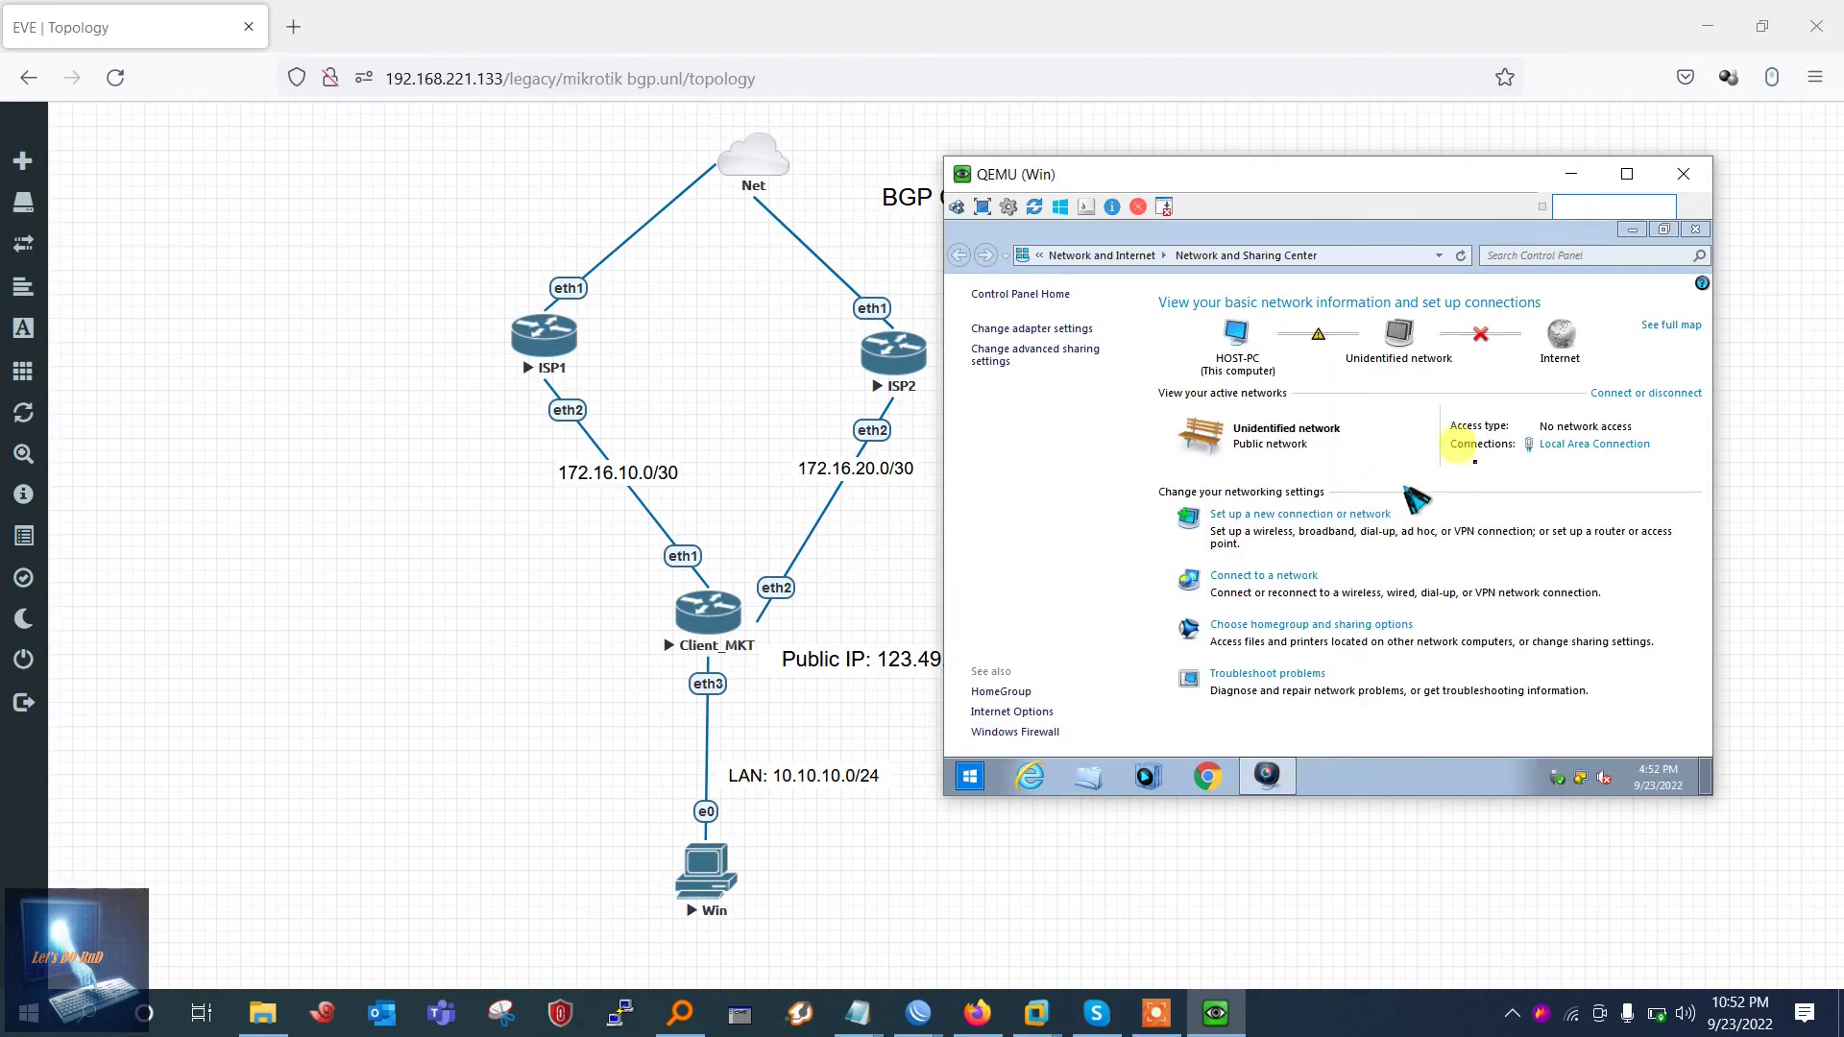
pyautogui.click(1579, 445)
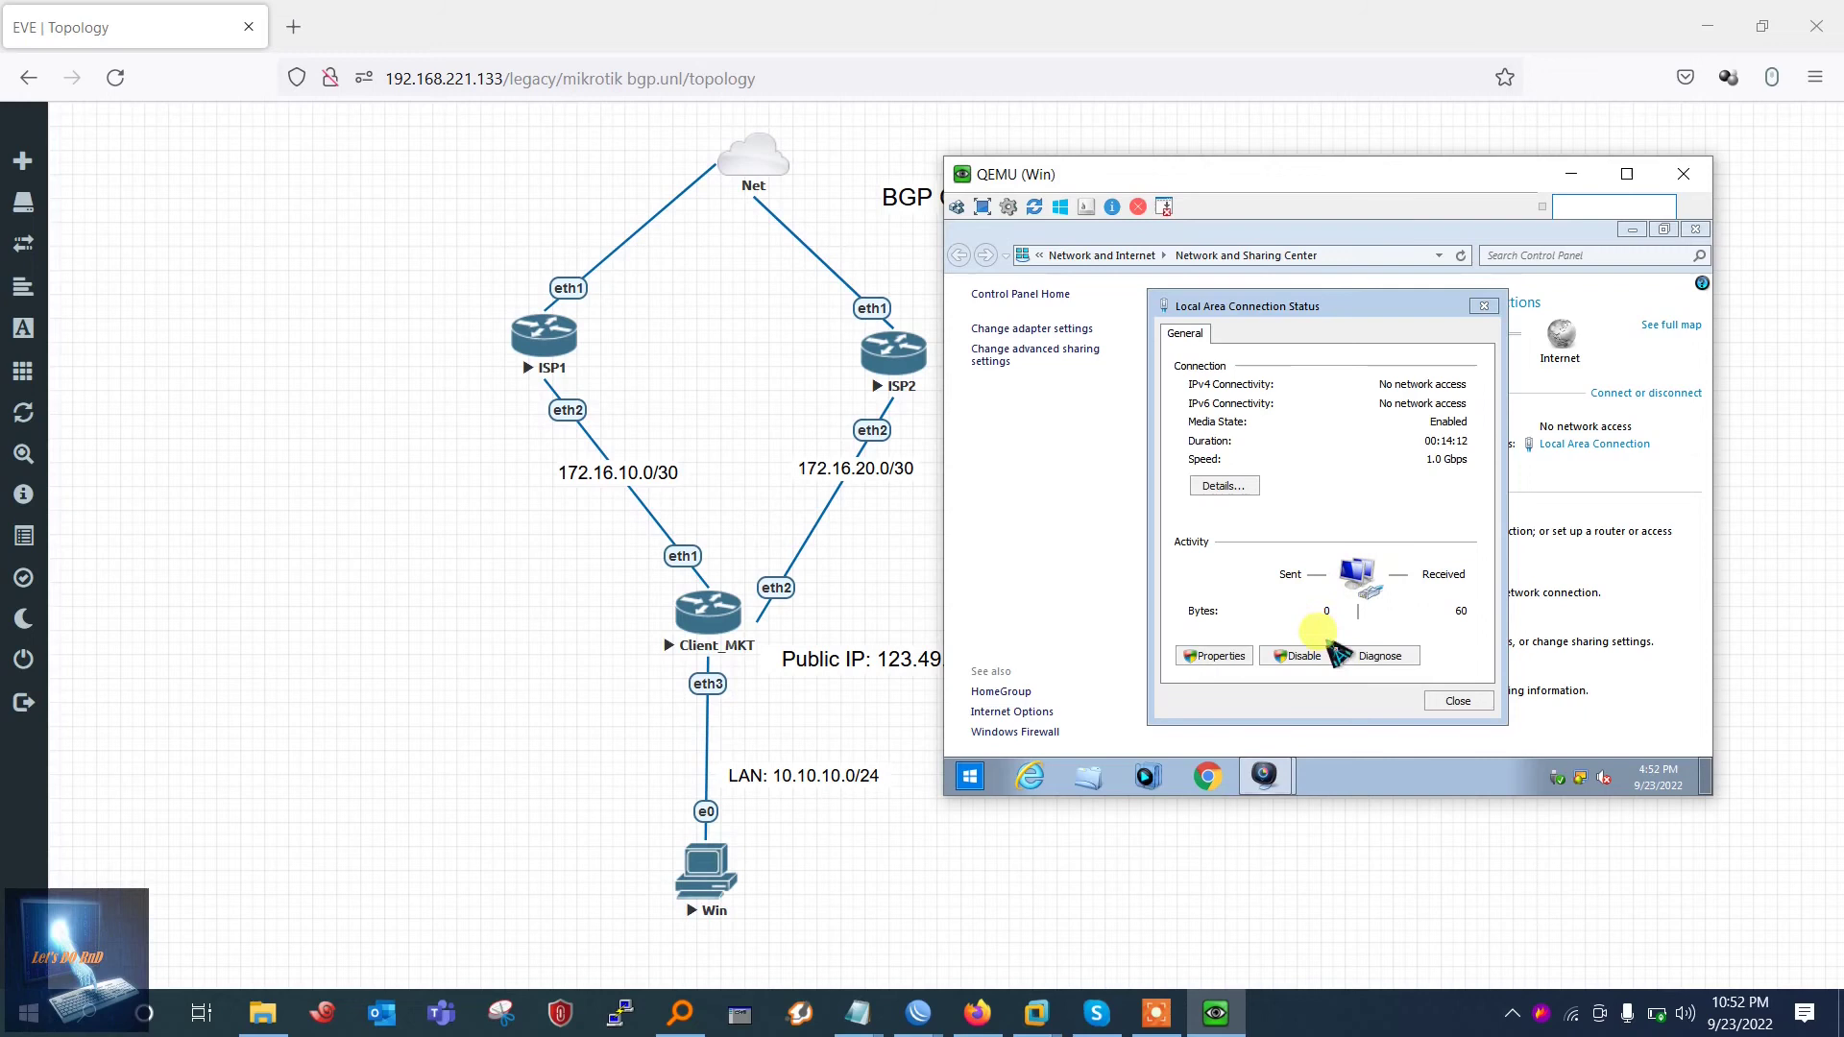
# Set the Local Area Connection's Internet Protocol Version 4 to obtain its IP address automatically and close the connection dialogs
pyautogui.click(1218, 655)
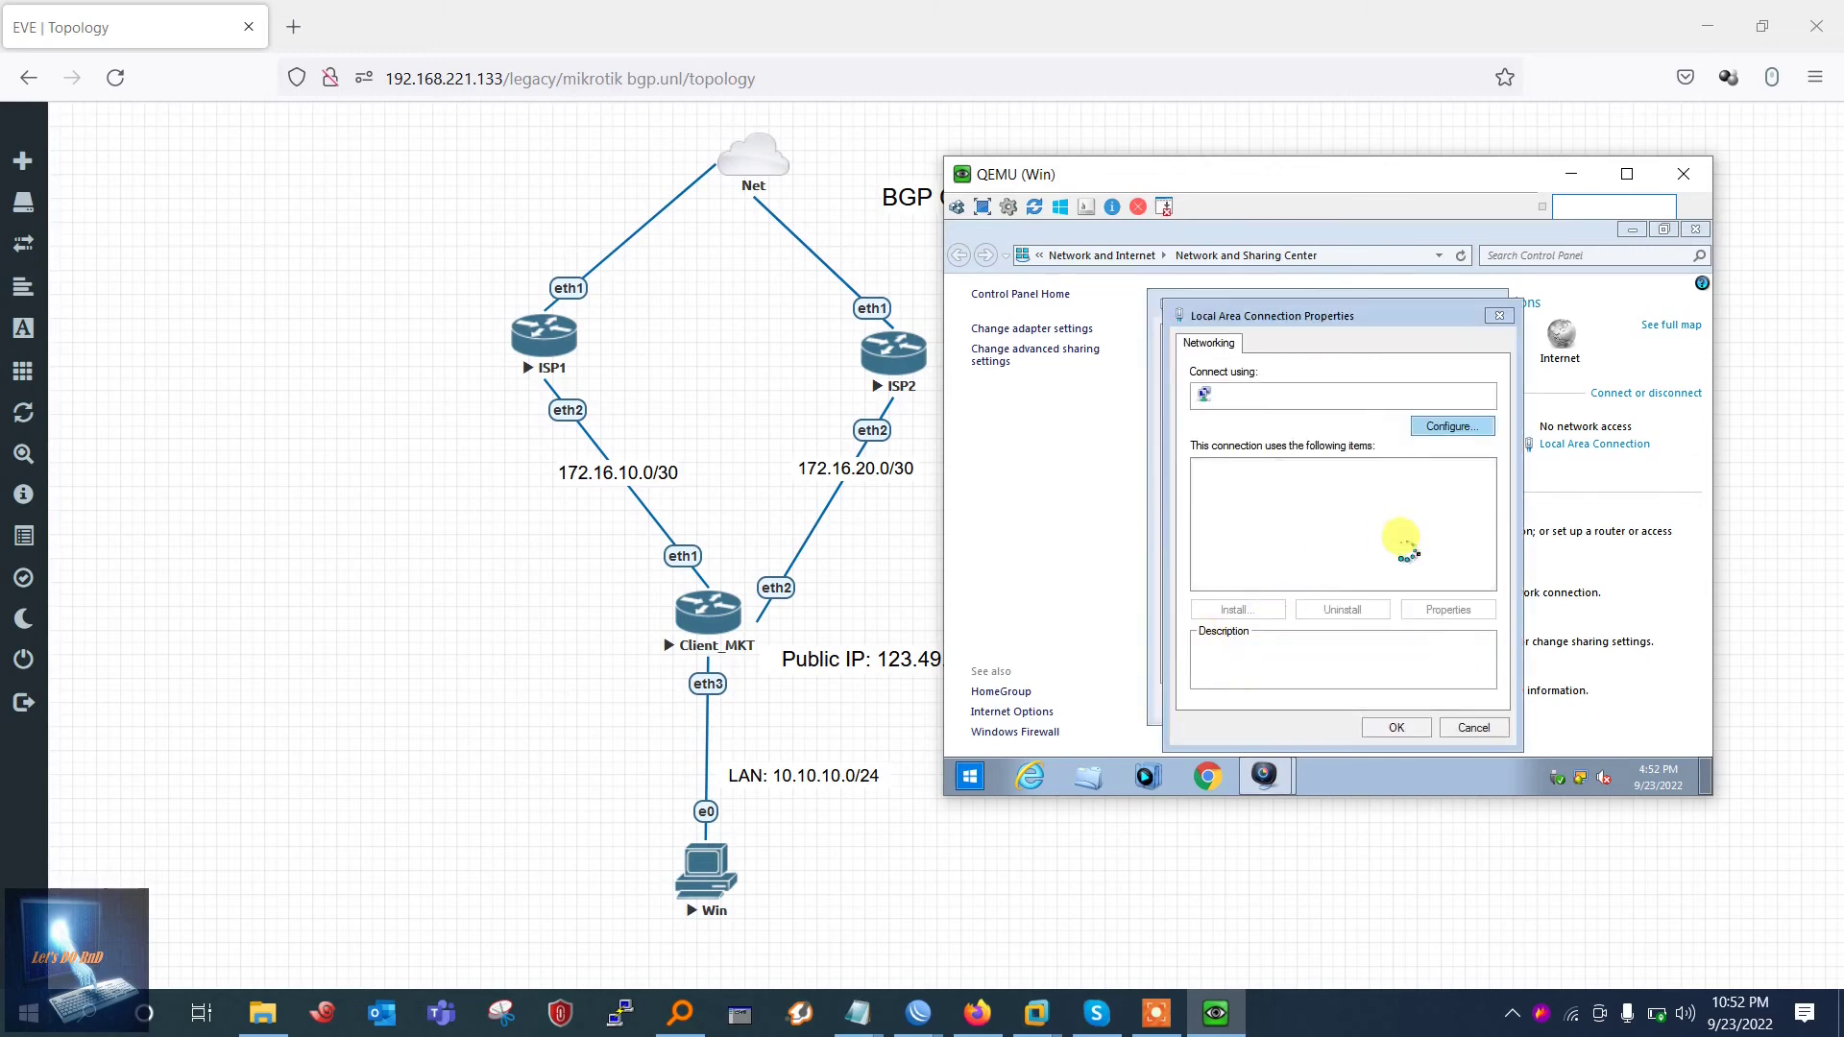
pyautogui.click(1383, 533)
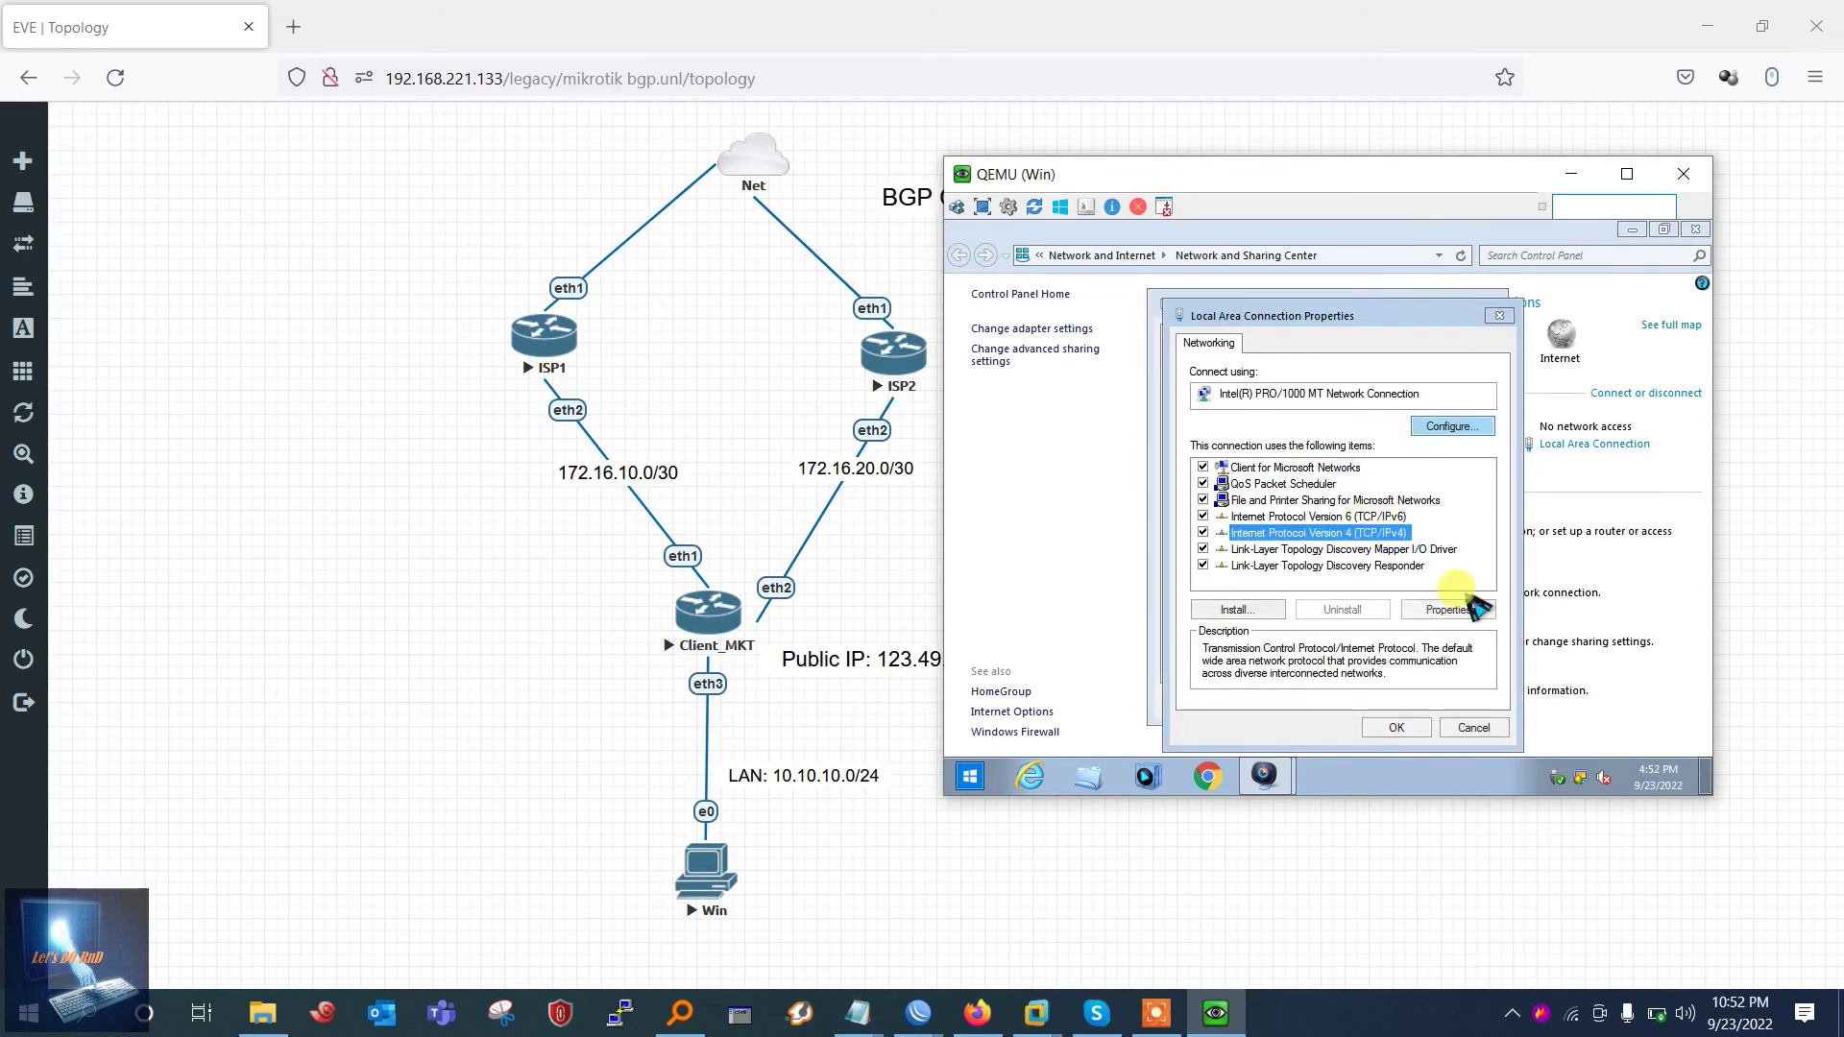
pyautogui.click(1471, 611)
pyautogui.click(1238, 442)
pyautogui.click(1540, 727)
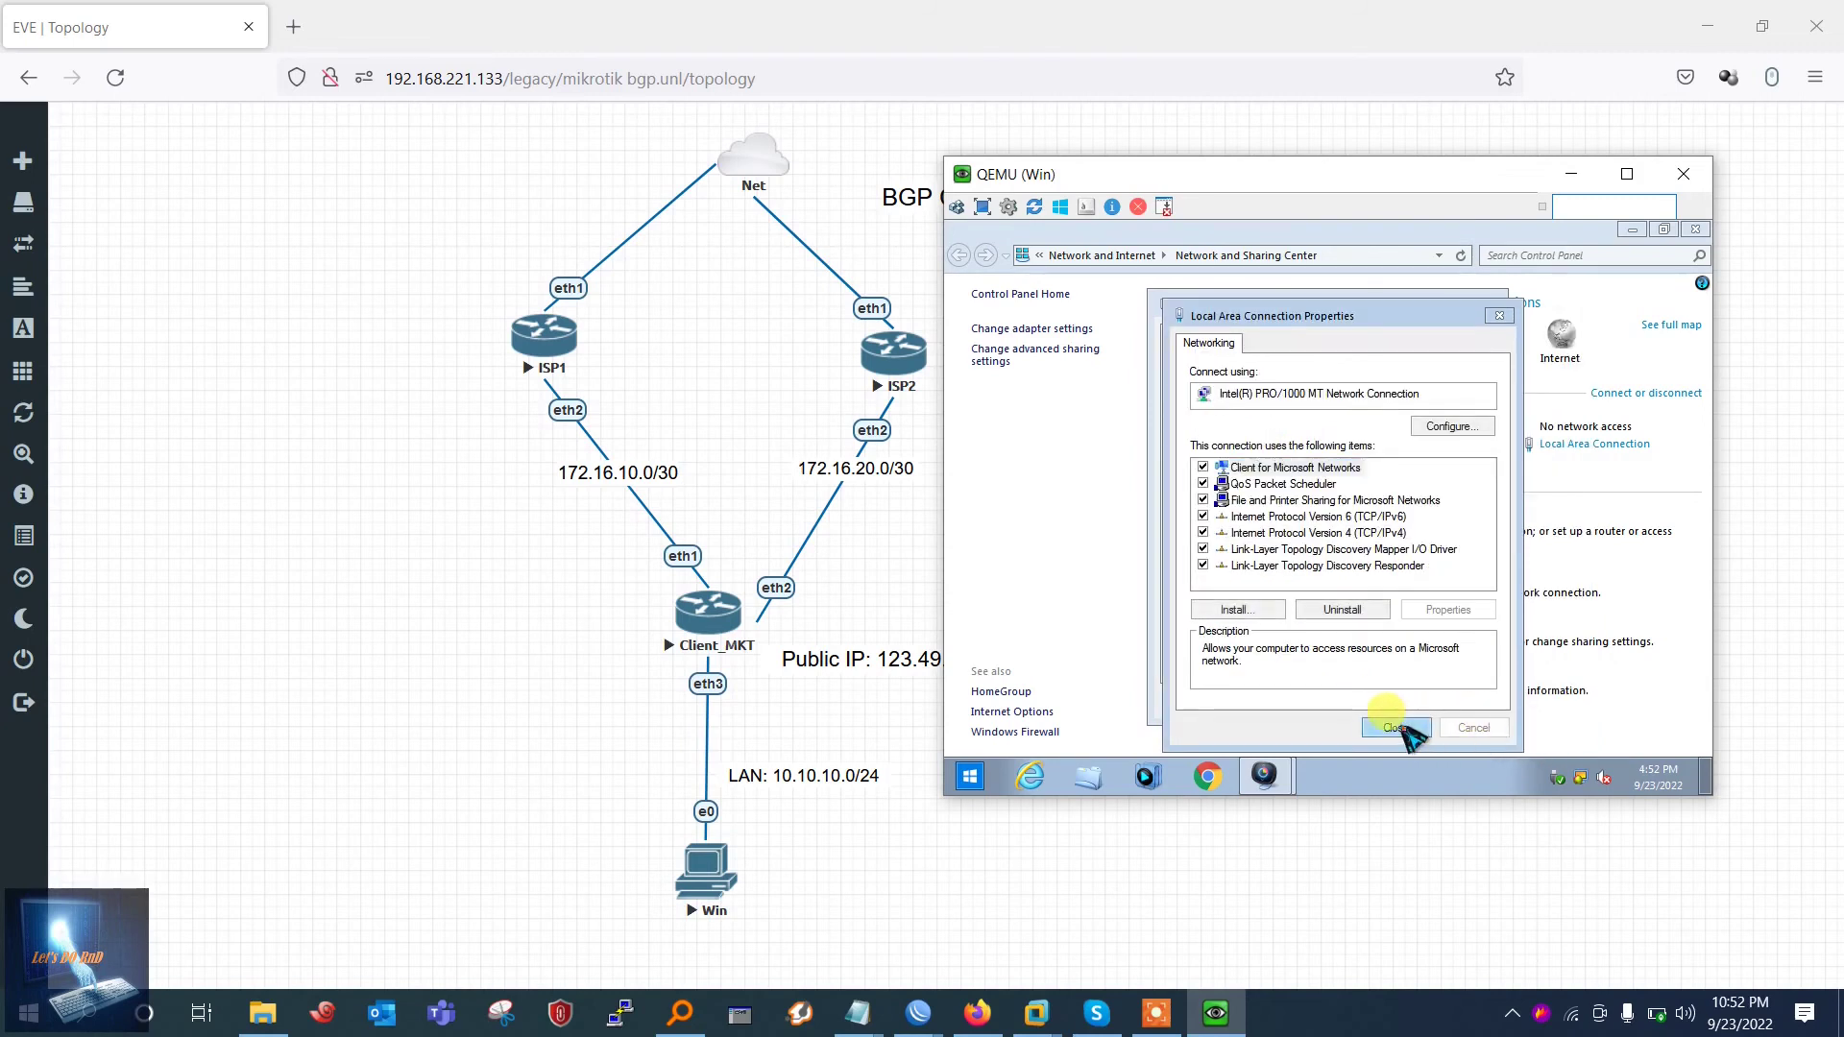
pyautogui.click(1394, 725)
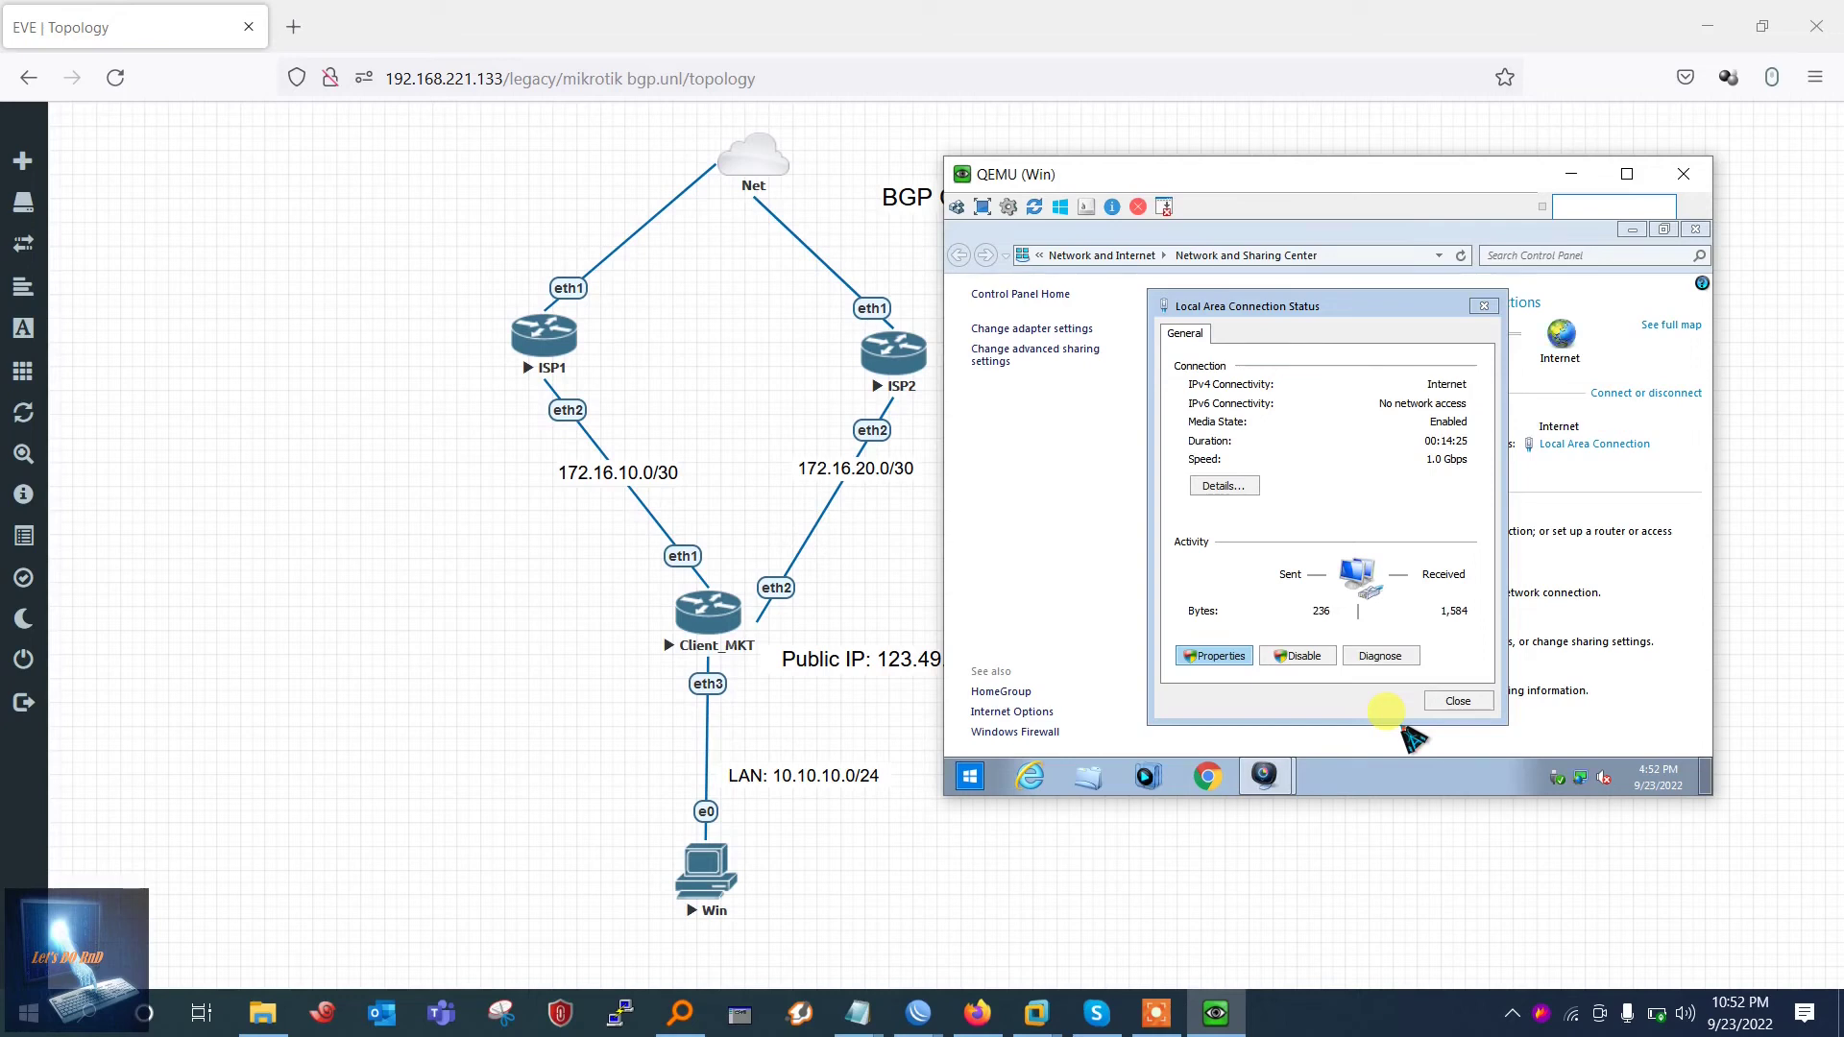
pyautogui.click(1458, 701)
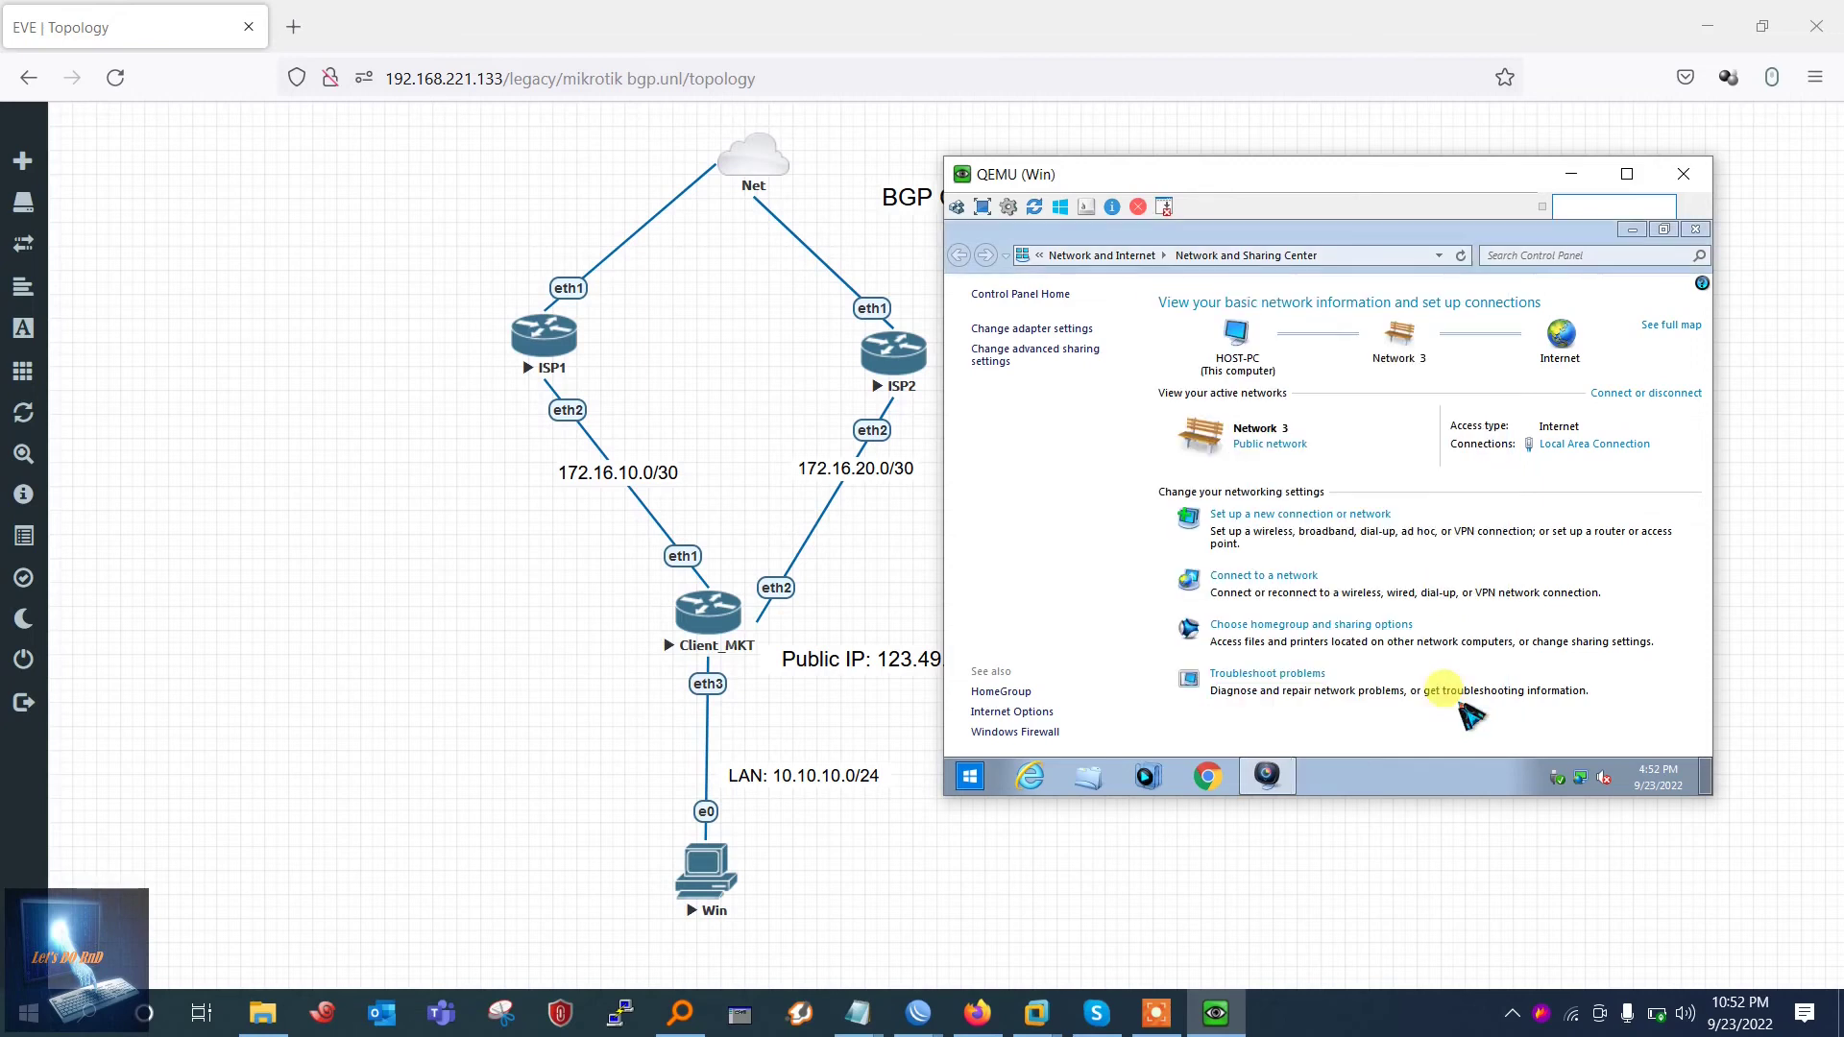
# Open a command prompt on the Win machine and run ipconfig to check its IP configuration
pyautogui.click(970, 775)
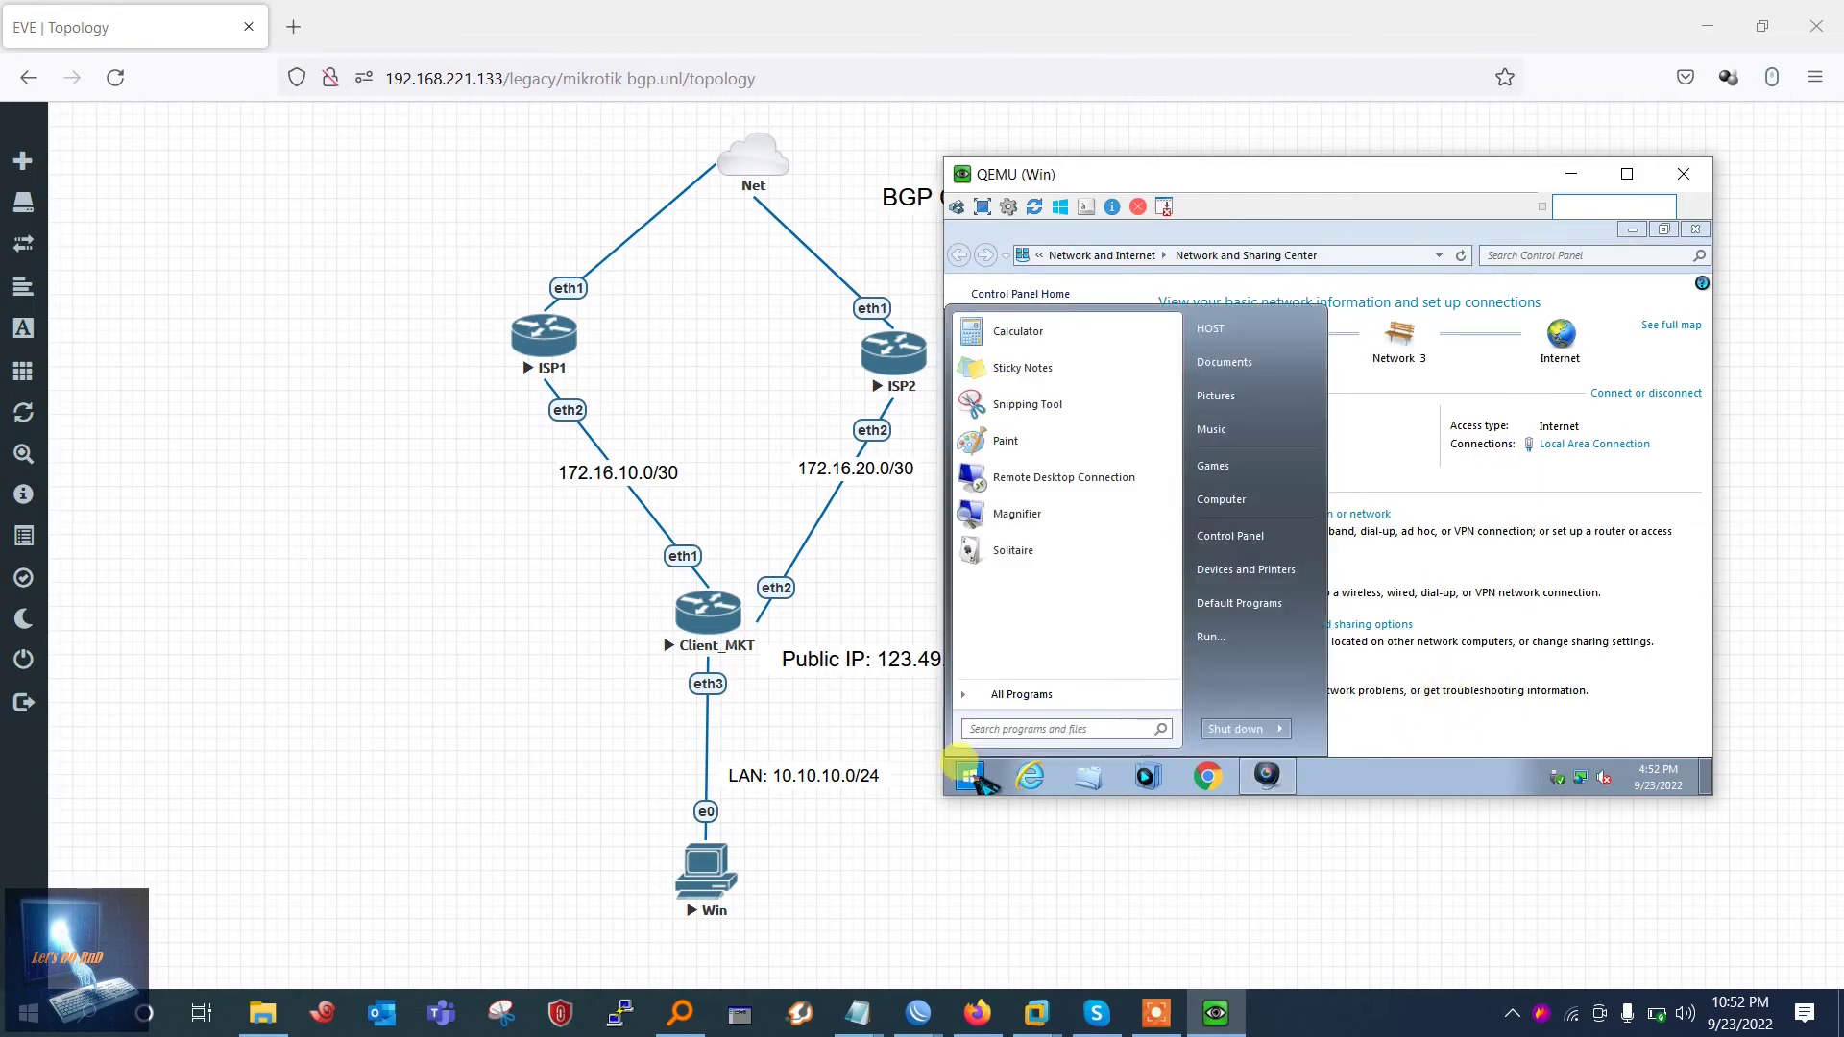
pyautogui.write('cmd')
pyautogui.press('Return')
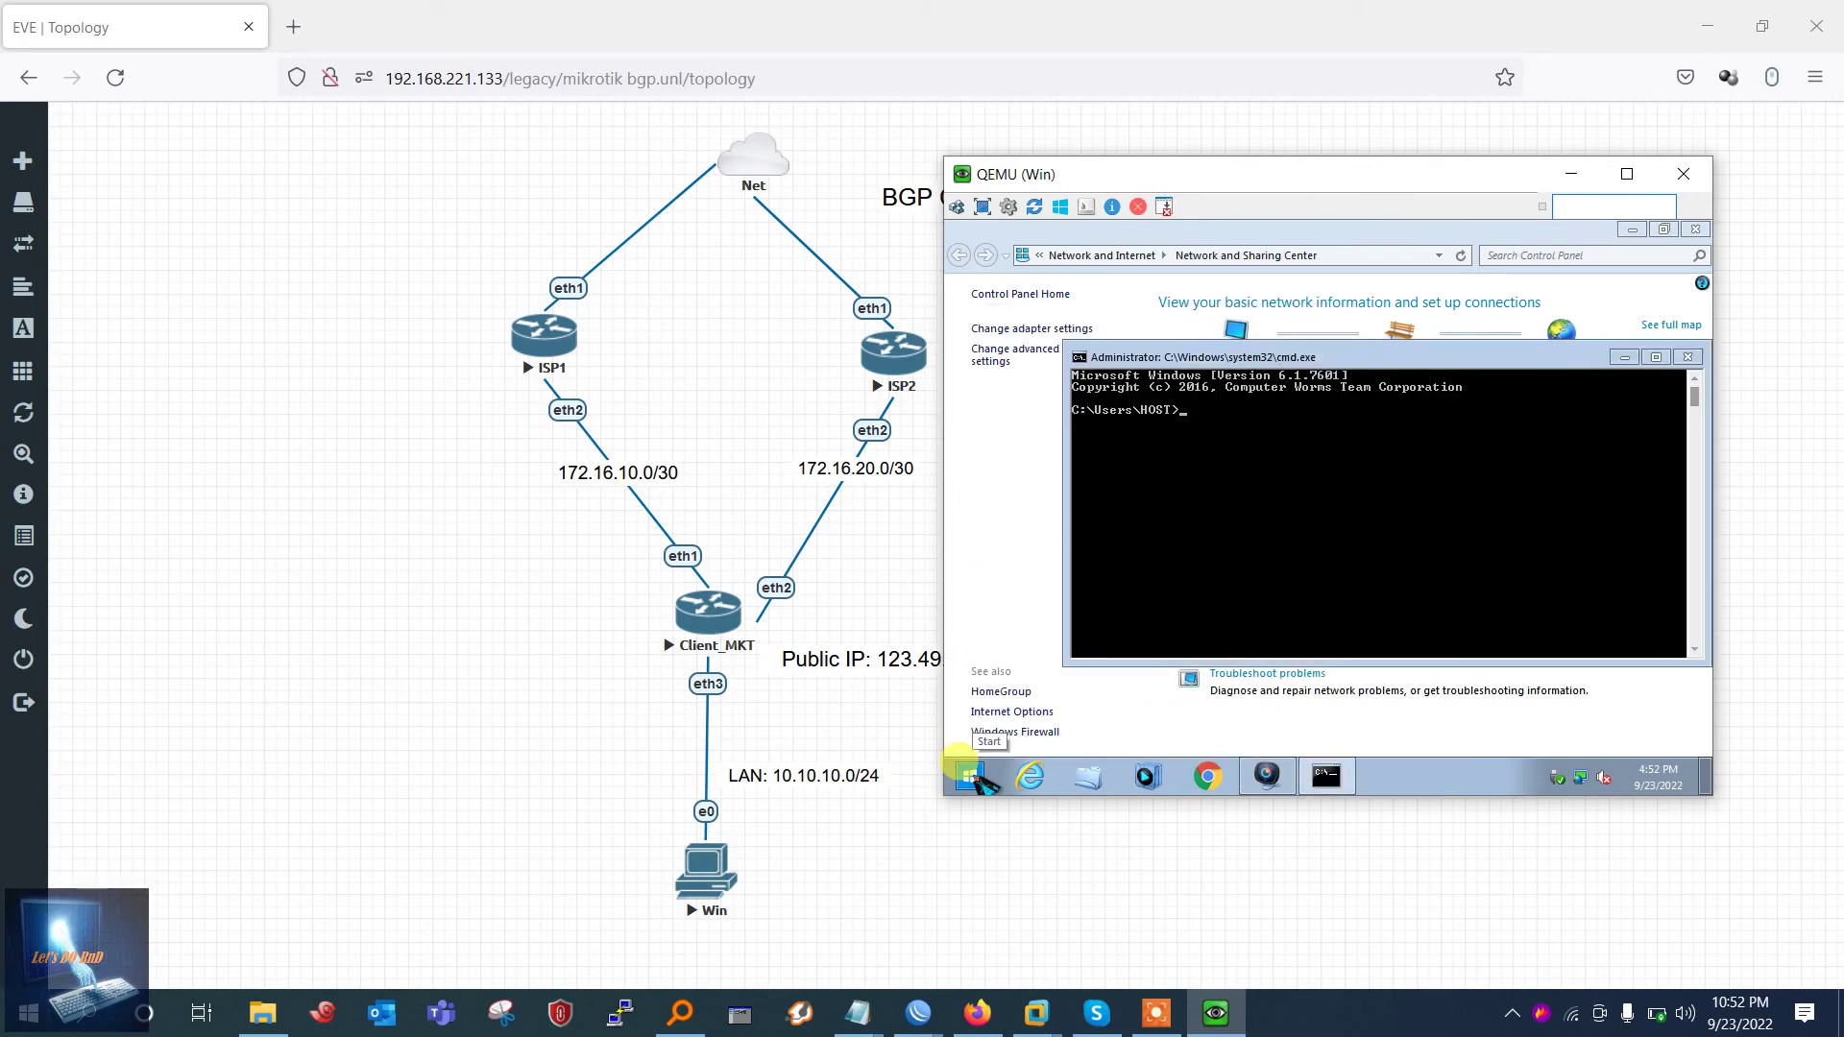
pyautogui.press('Return')
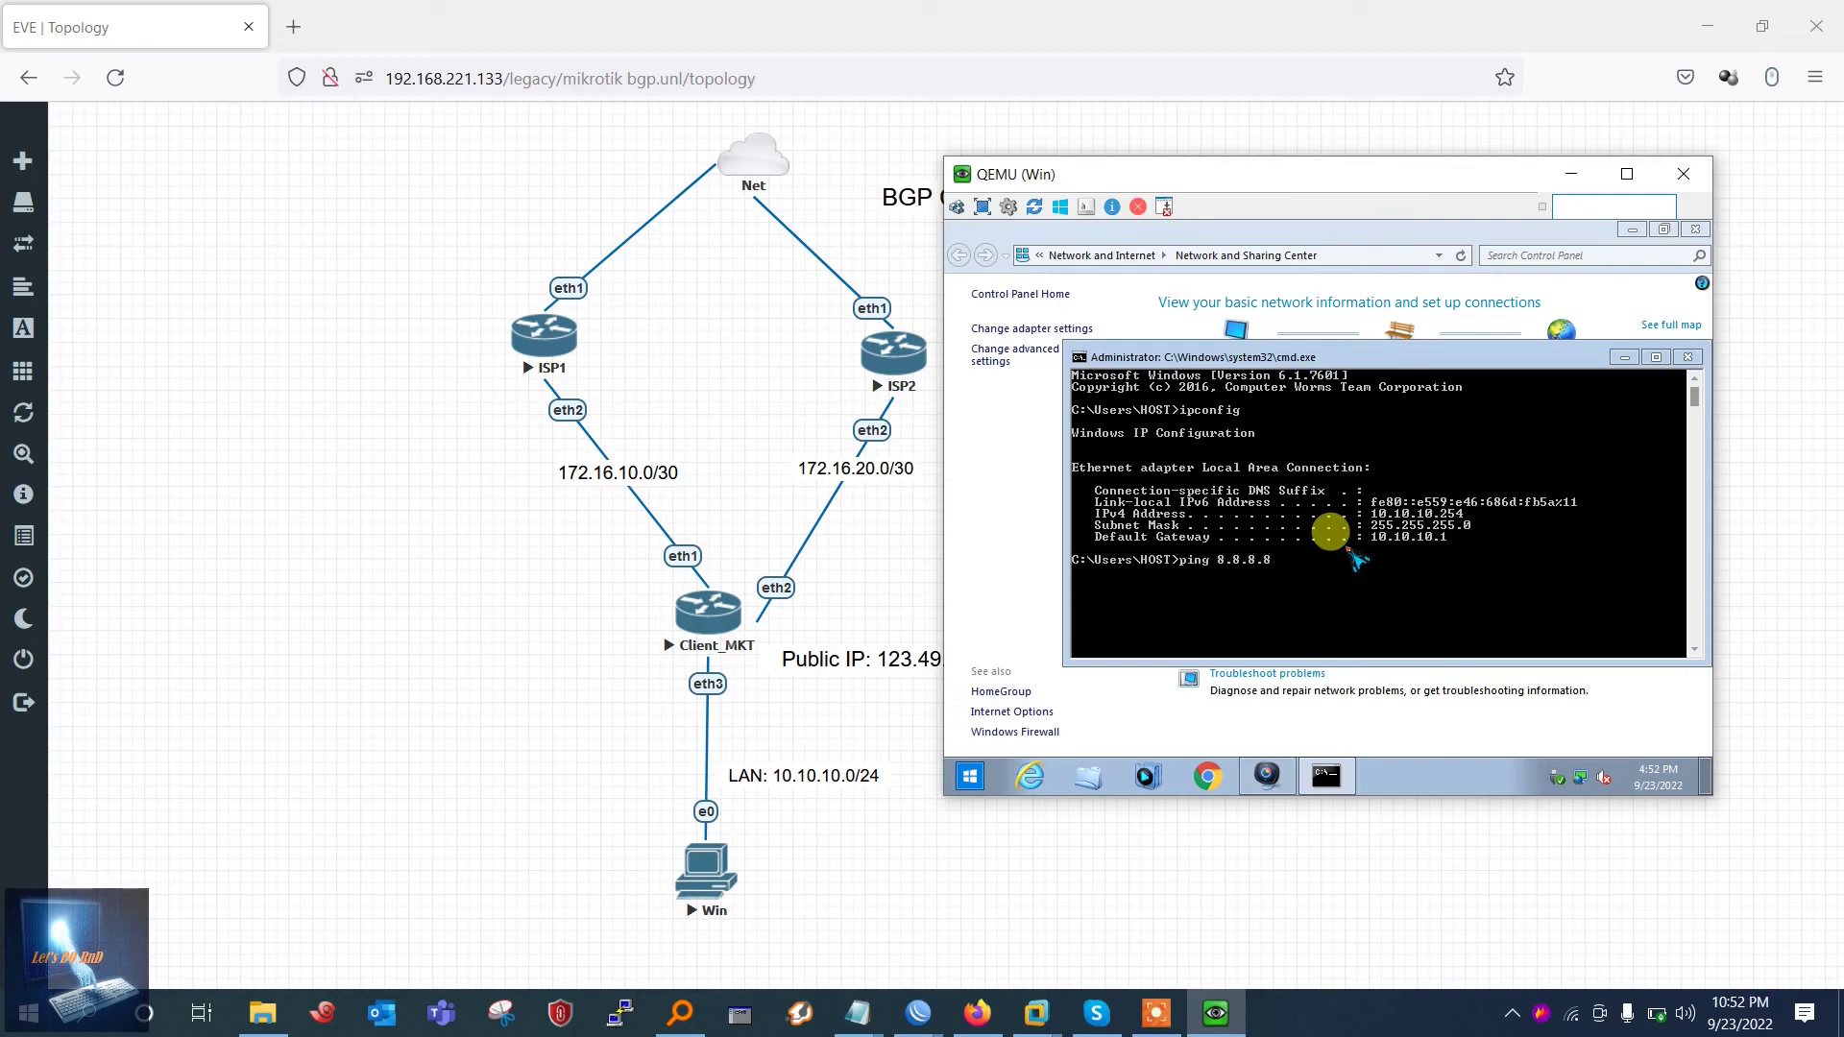
# Test connectivity from the Win machine with ping 8.8.8.8, and try ping 8.8.8.8 -s 1500 as well
pyautogui.write('ping 8.8.8.8')
pyautogui.press('Return')
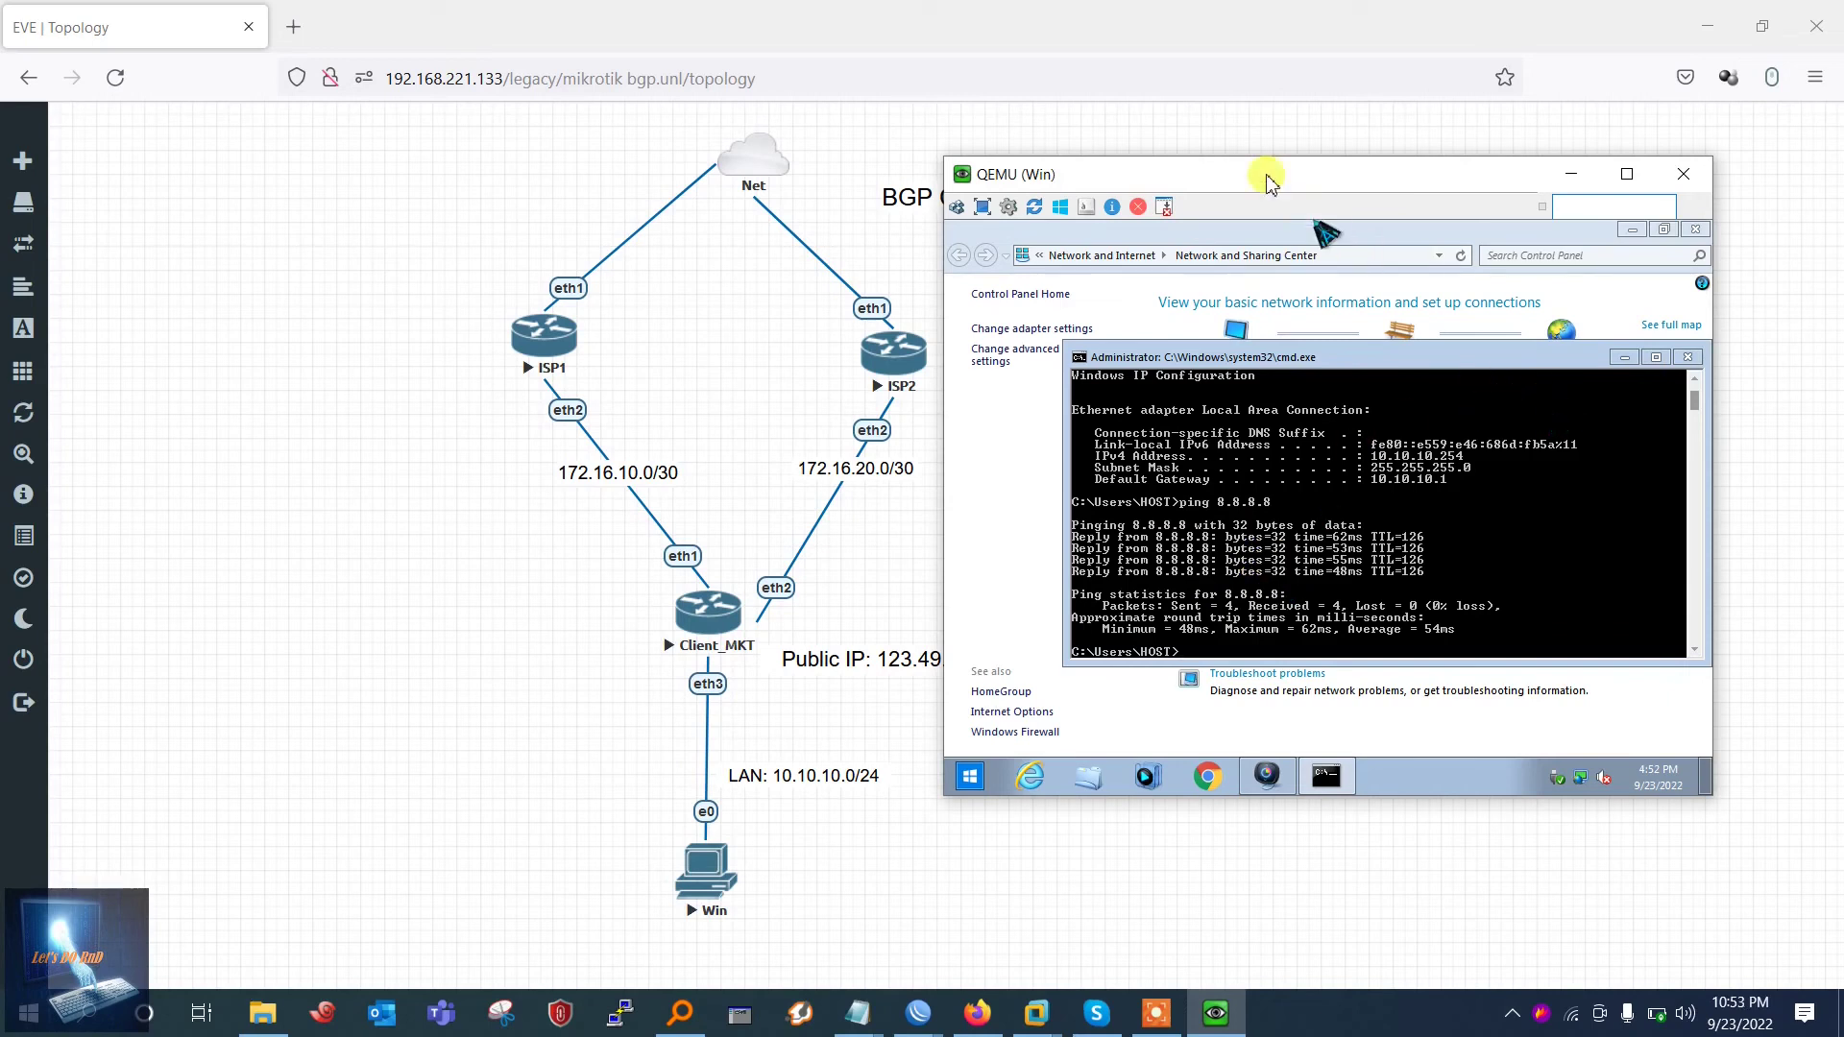
pyautogui.moveTo(1217, 173); pyautogui.dragTo(1346, 156)
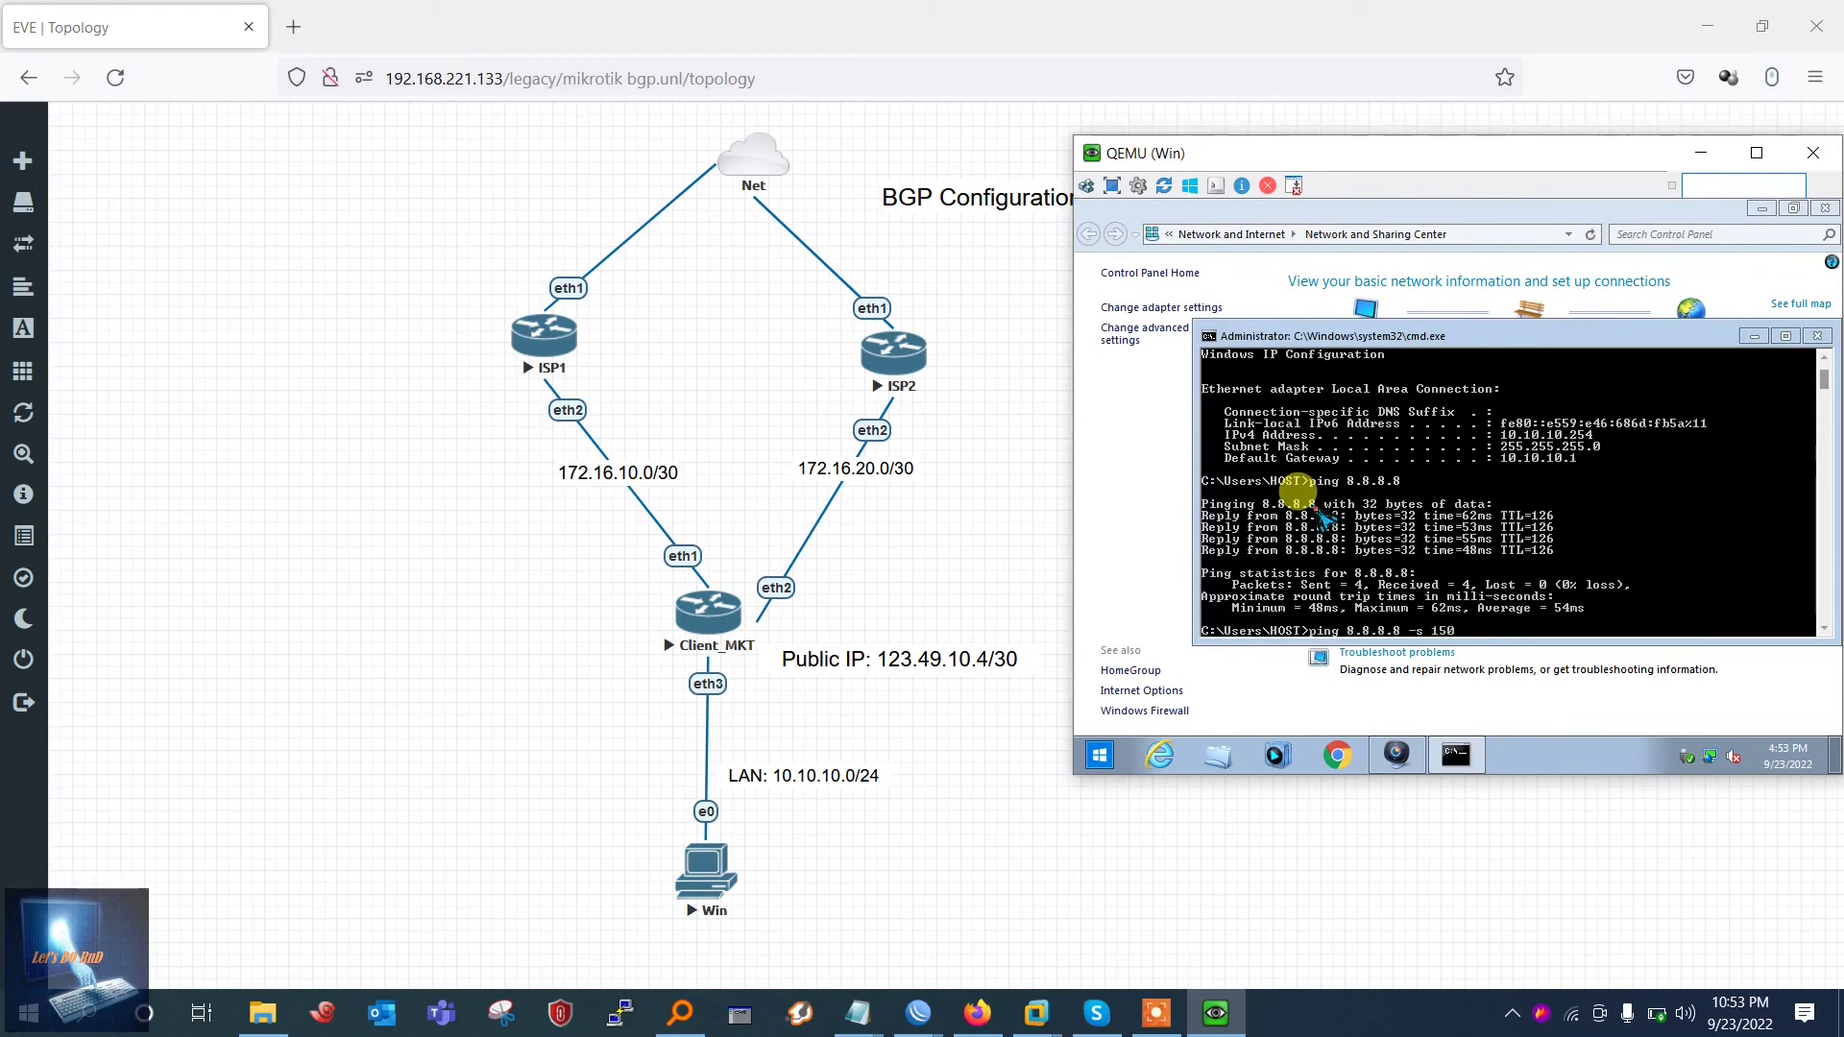
pyautogui.press('Return')
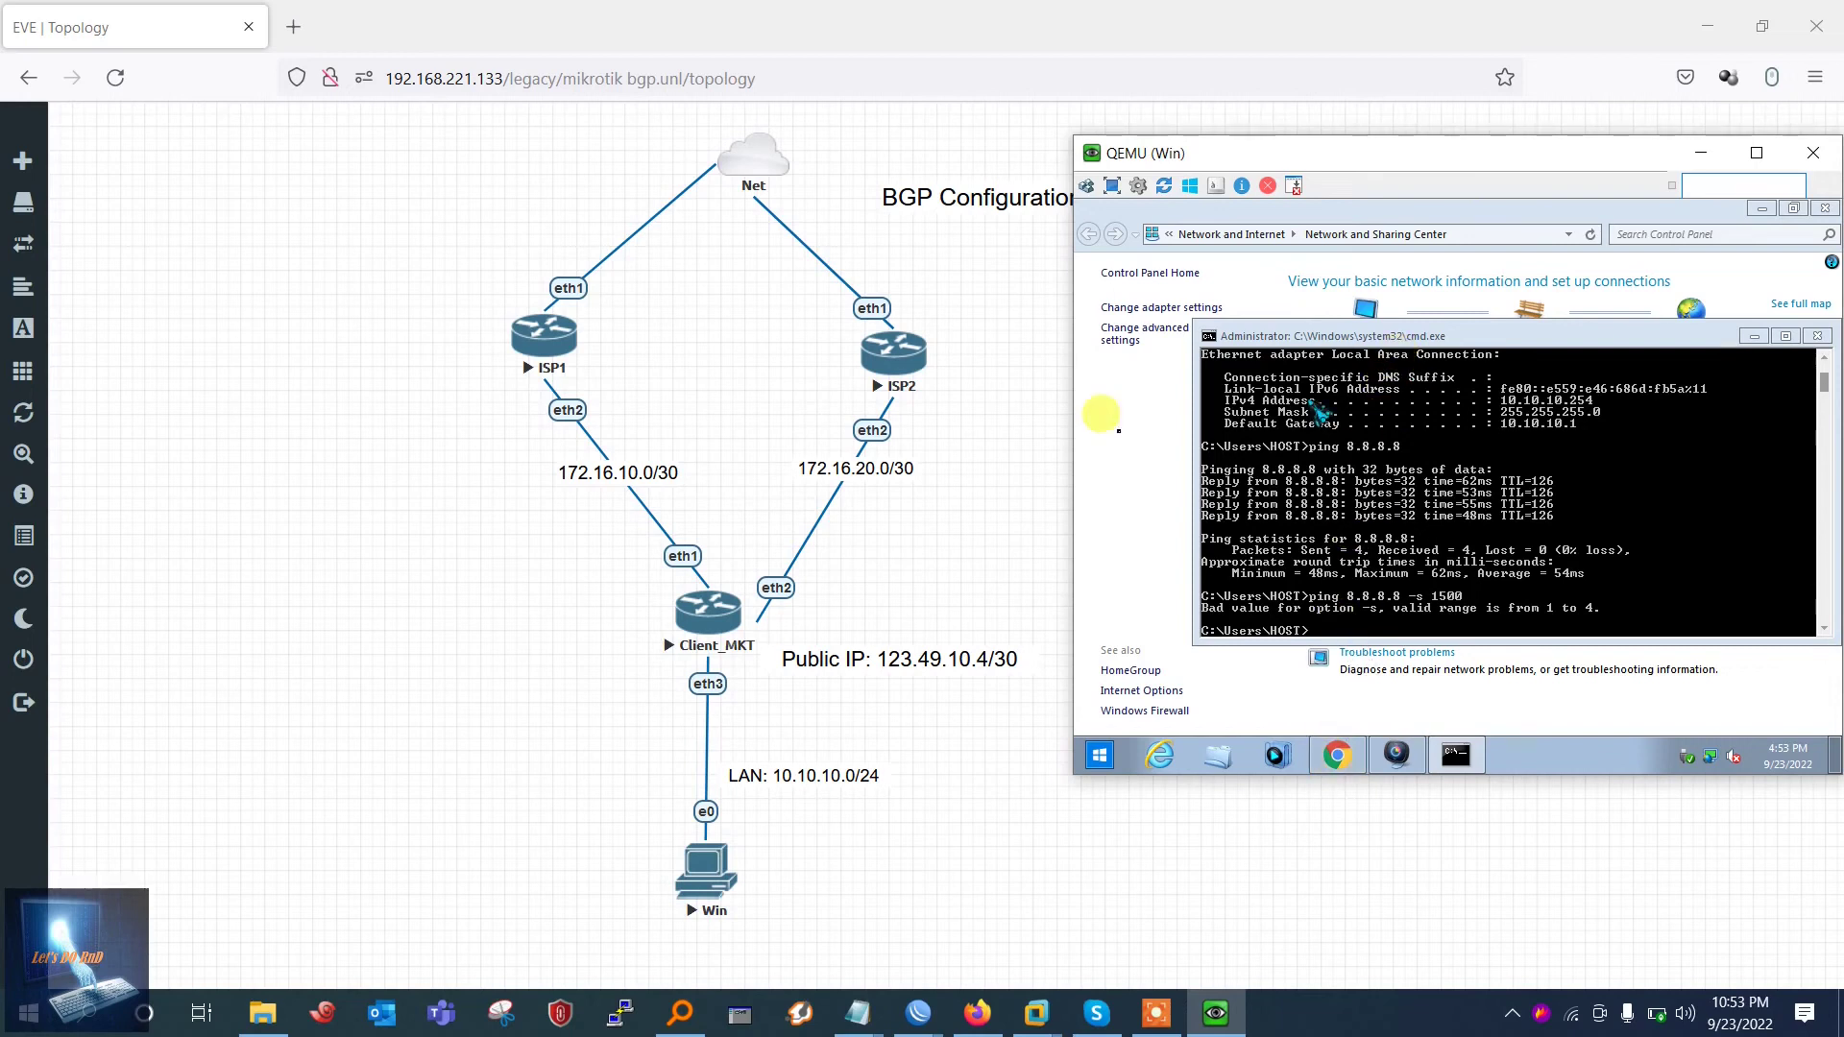
# Return to the Client_MKT WinBox session and add the comment PRI to the ether1 interface
pyautogui.moveTo(902, 1016)
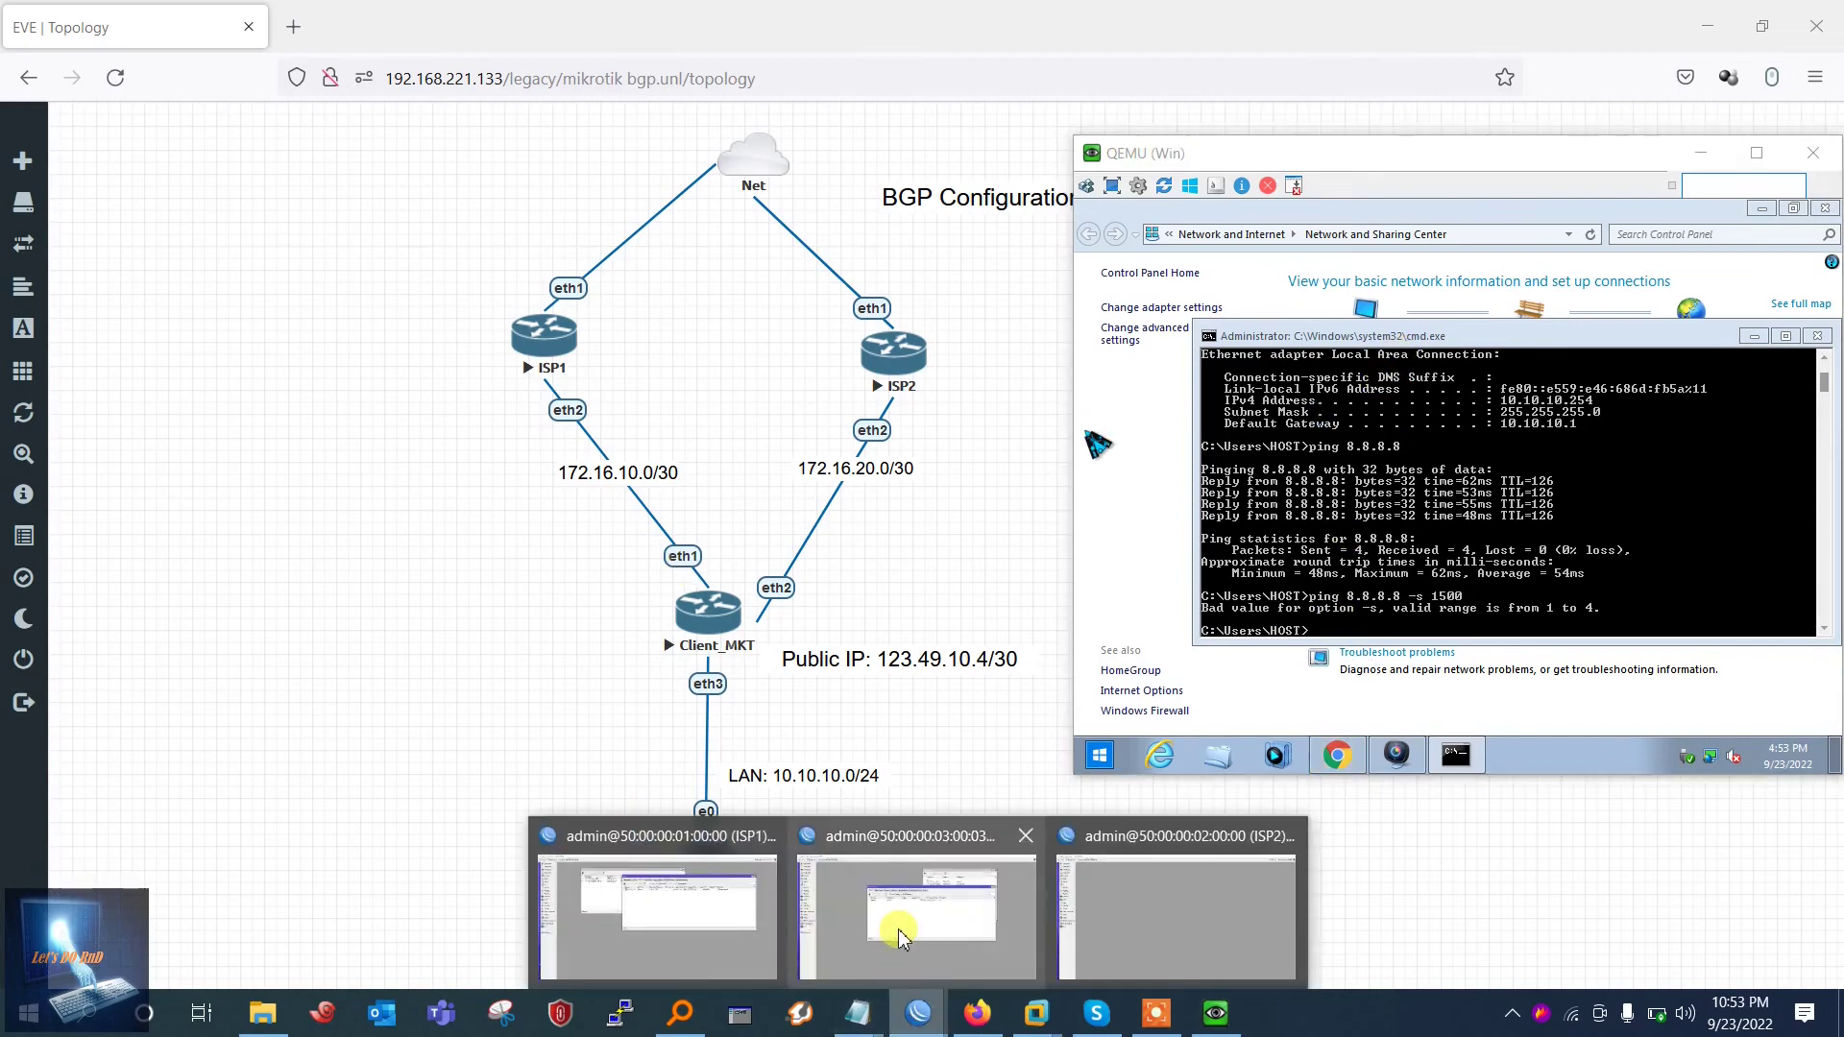
pyautogui.click(860, 880)
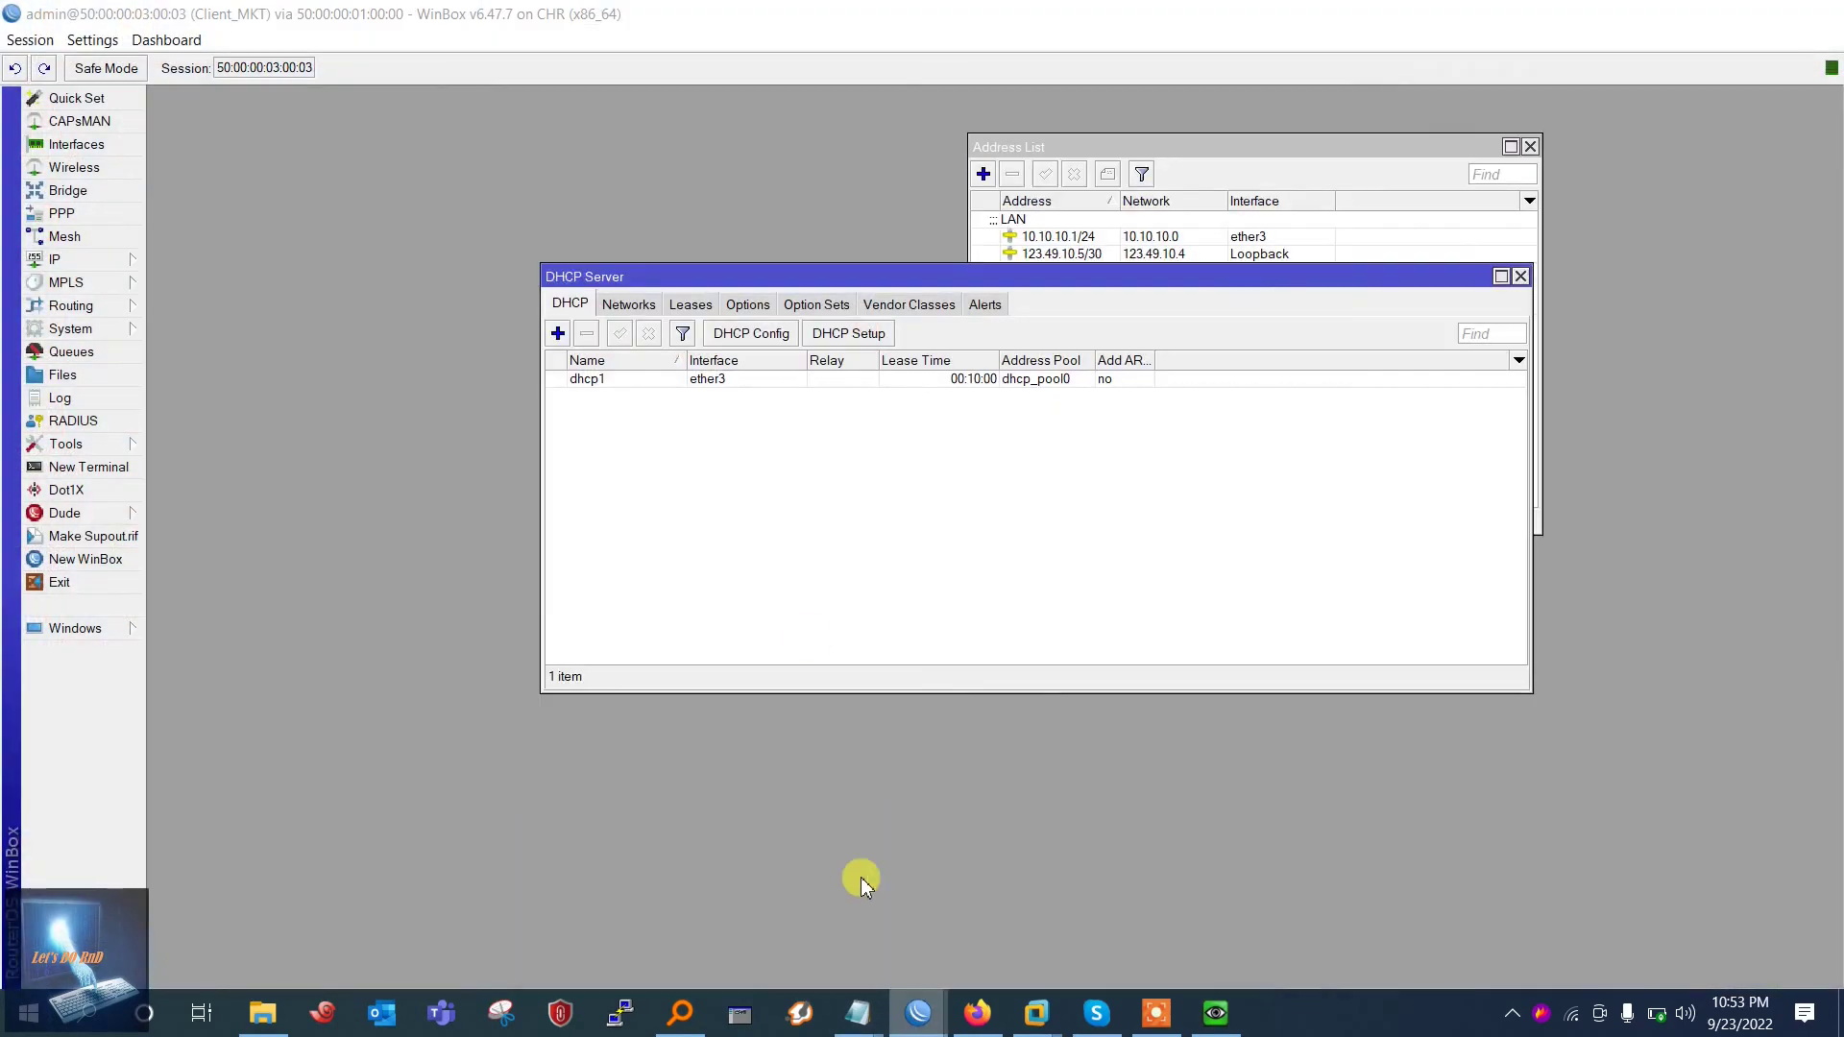
pyautogui.click(75, 144)
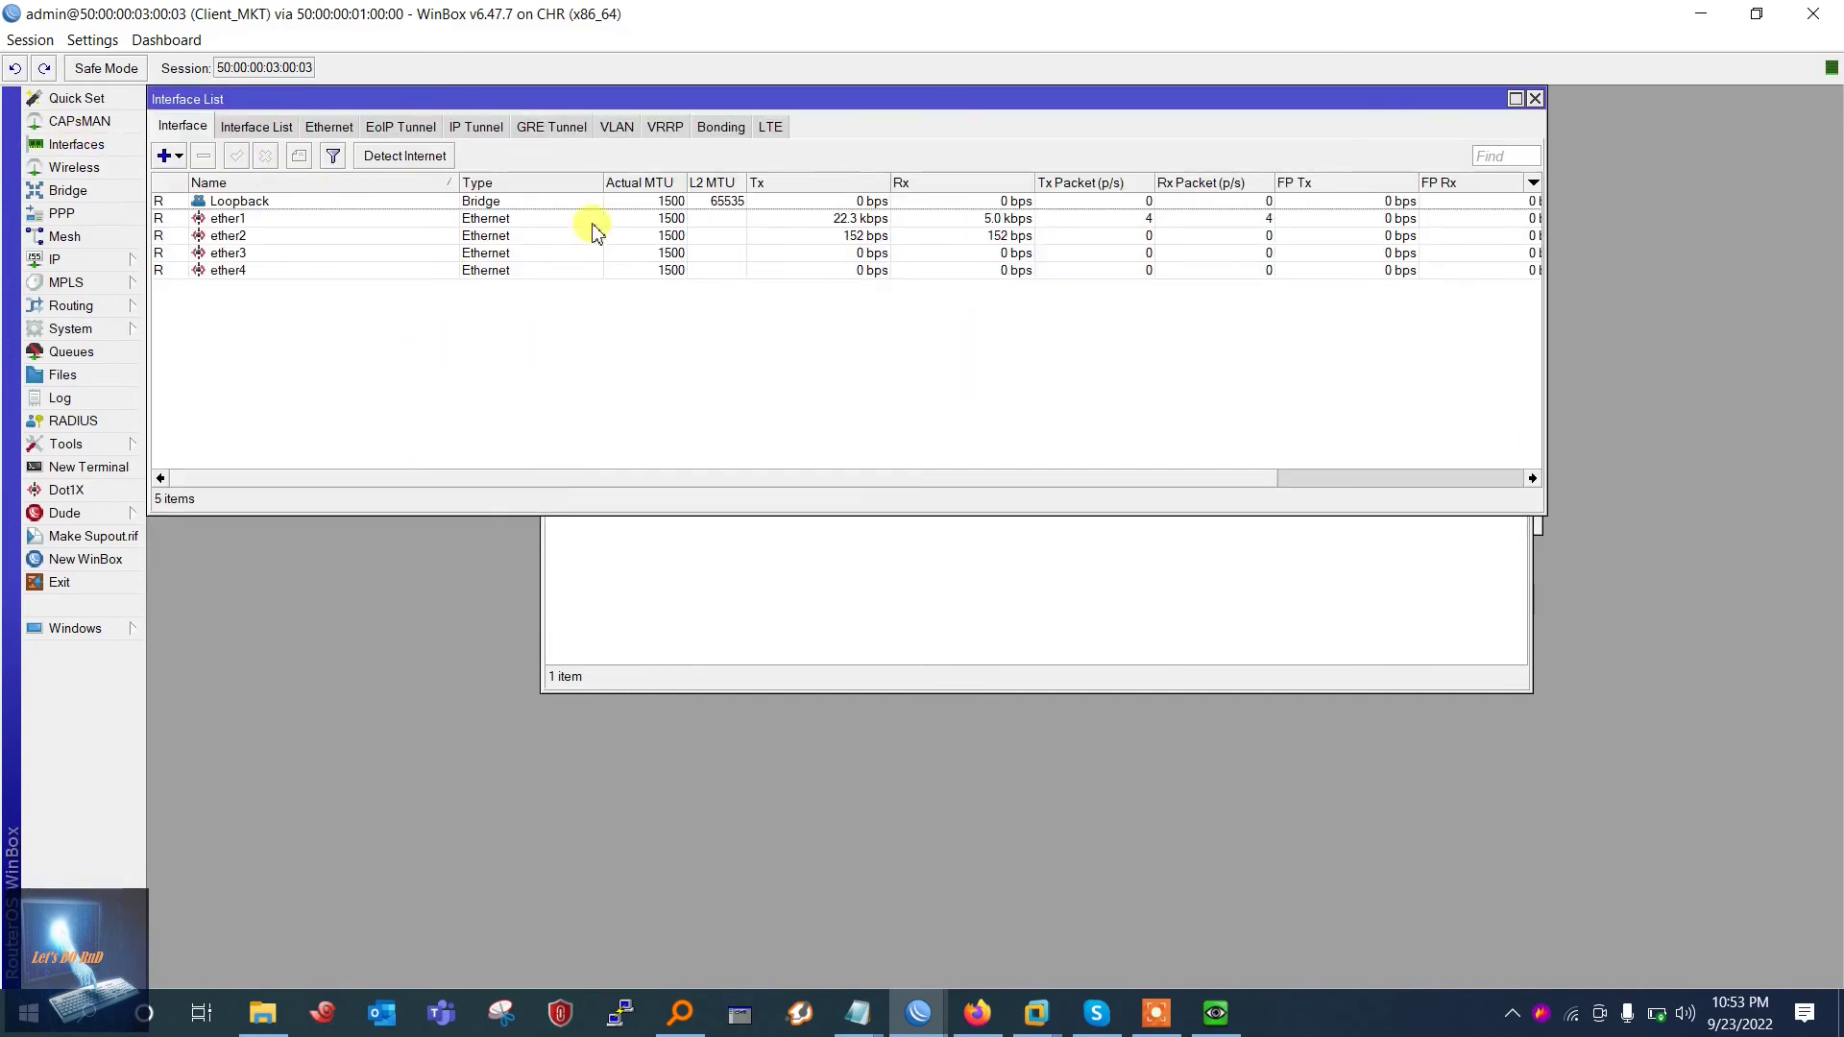
pyautogui.click(774, 221)
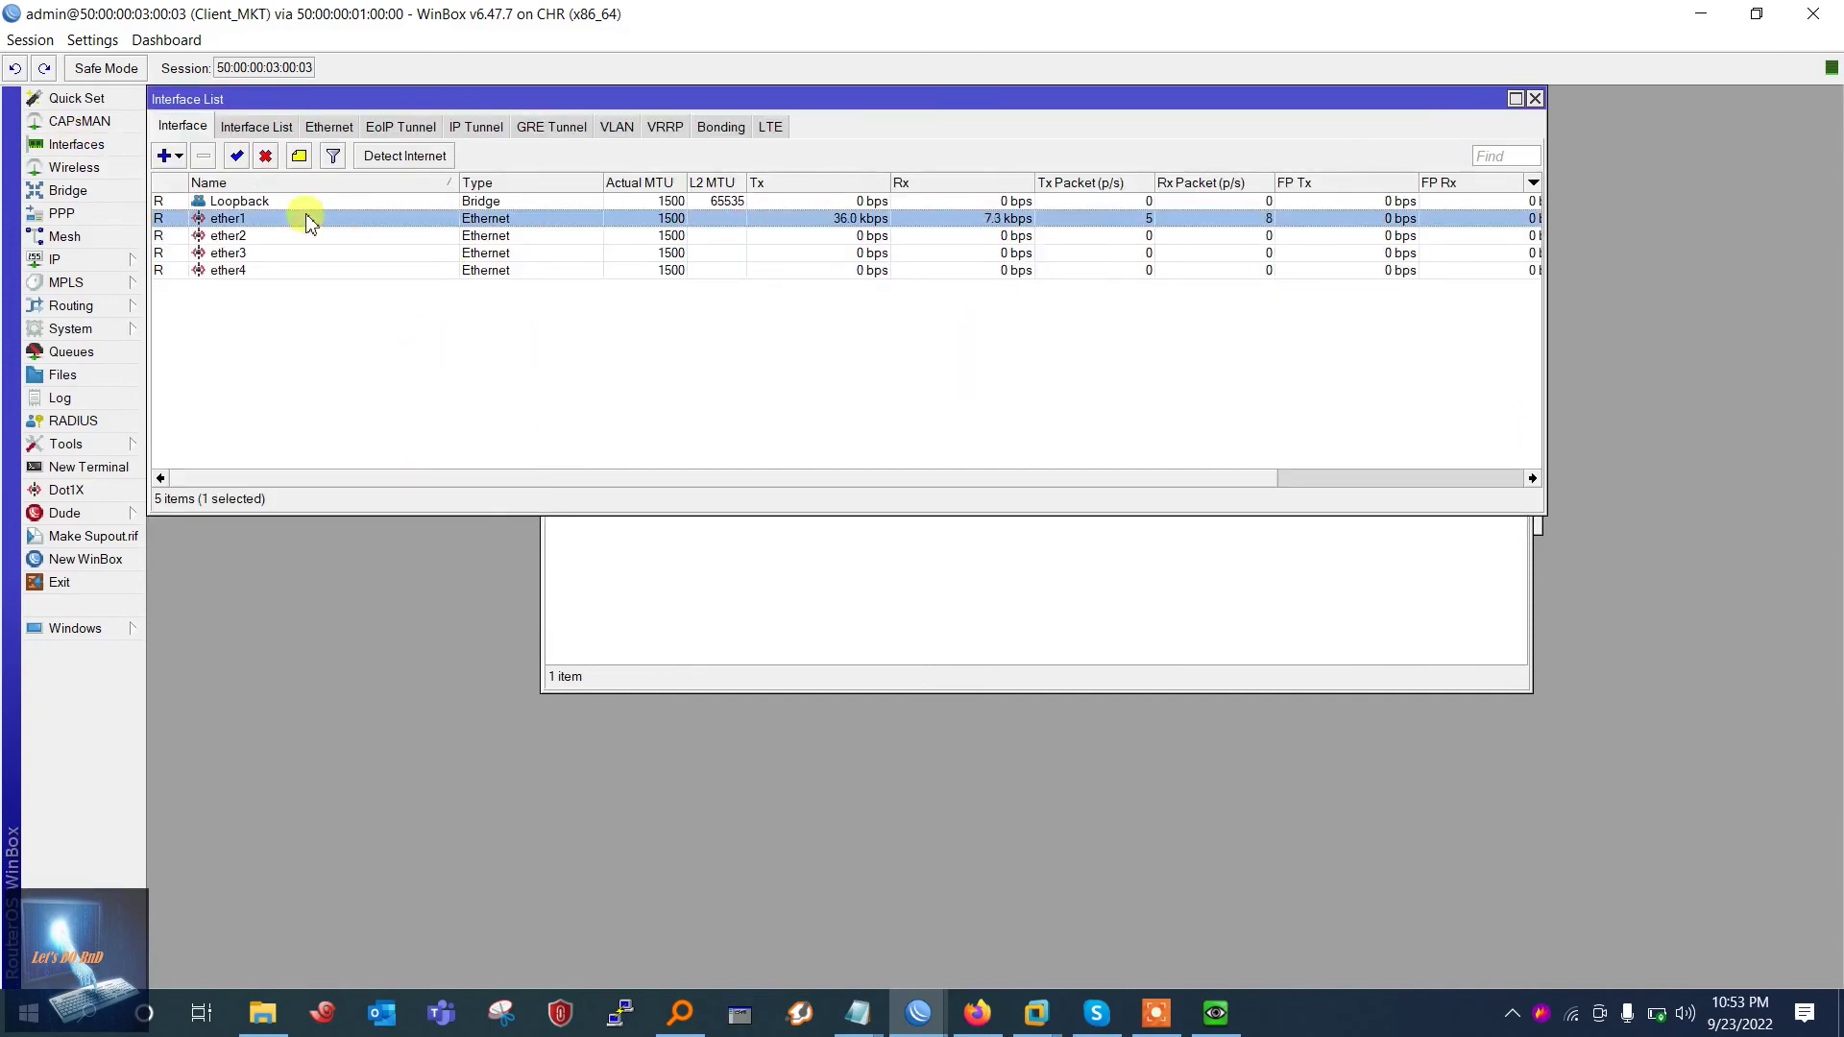
pyautogui.doubleClick(305, 219)
pyautogui.click(1212, 461)
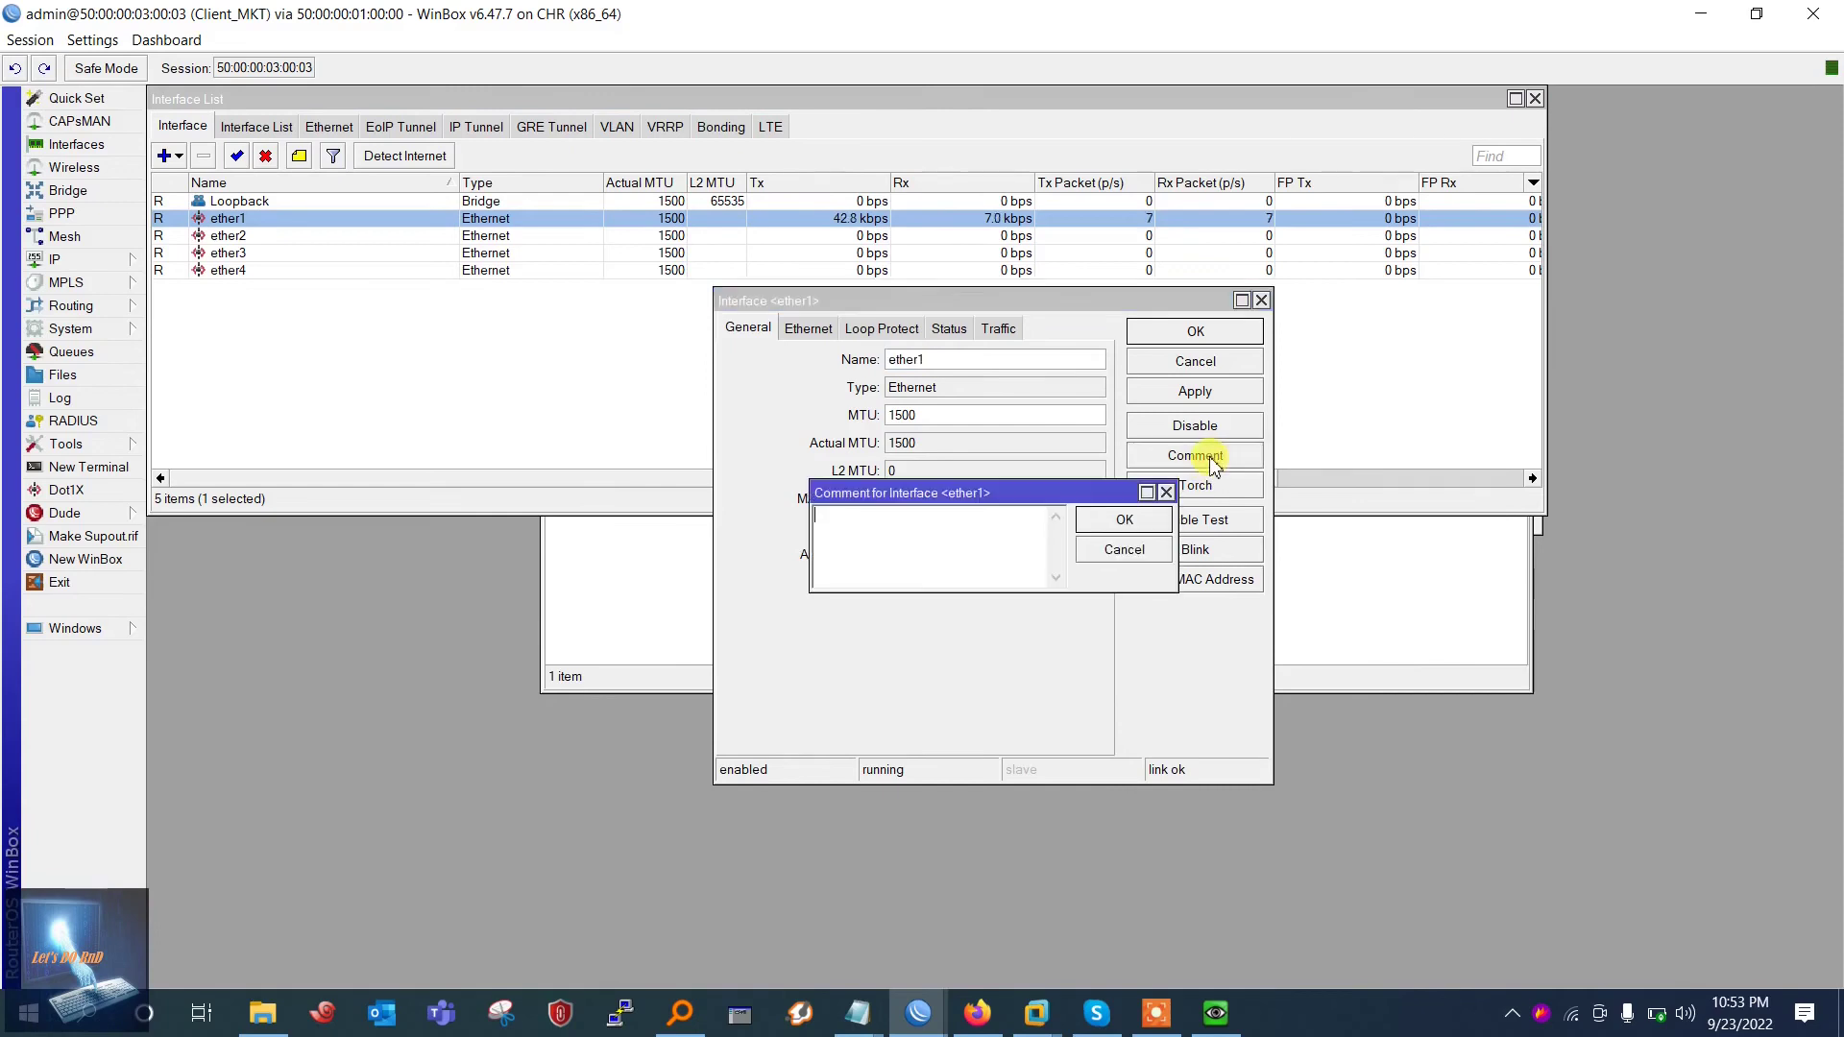
pyautogui.click(1128, 523)
pyautogui.click(1195, 332)
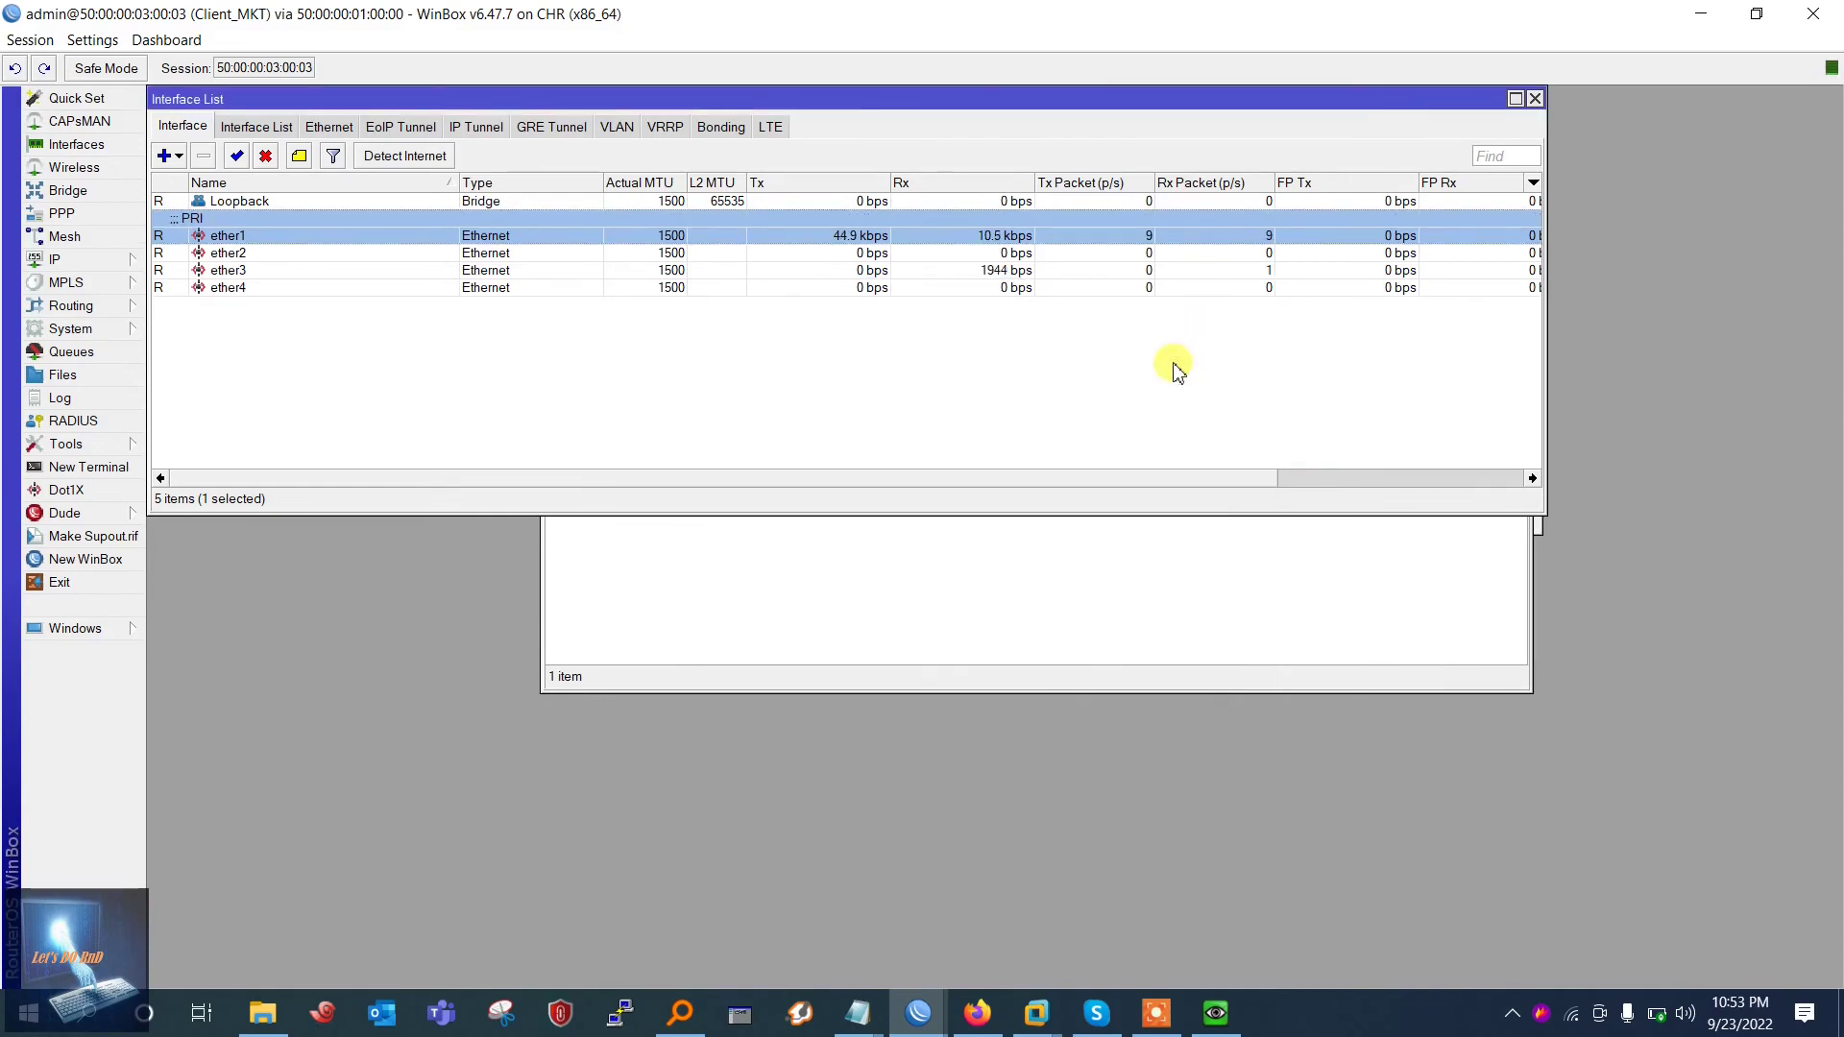
# Add the comment SEC to Client_MKT's ether2 interface
pyautogui.doubleClick(329, 252)
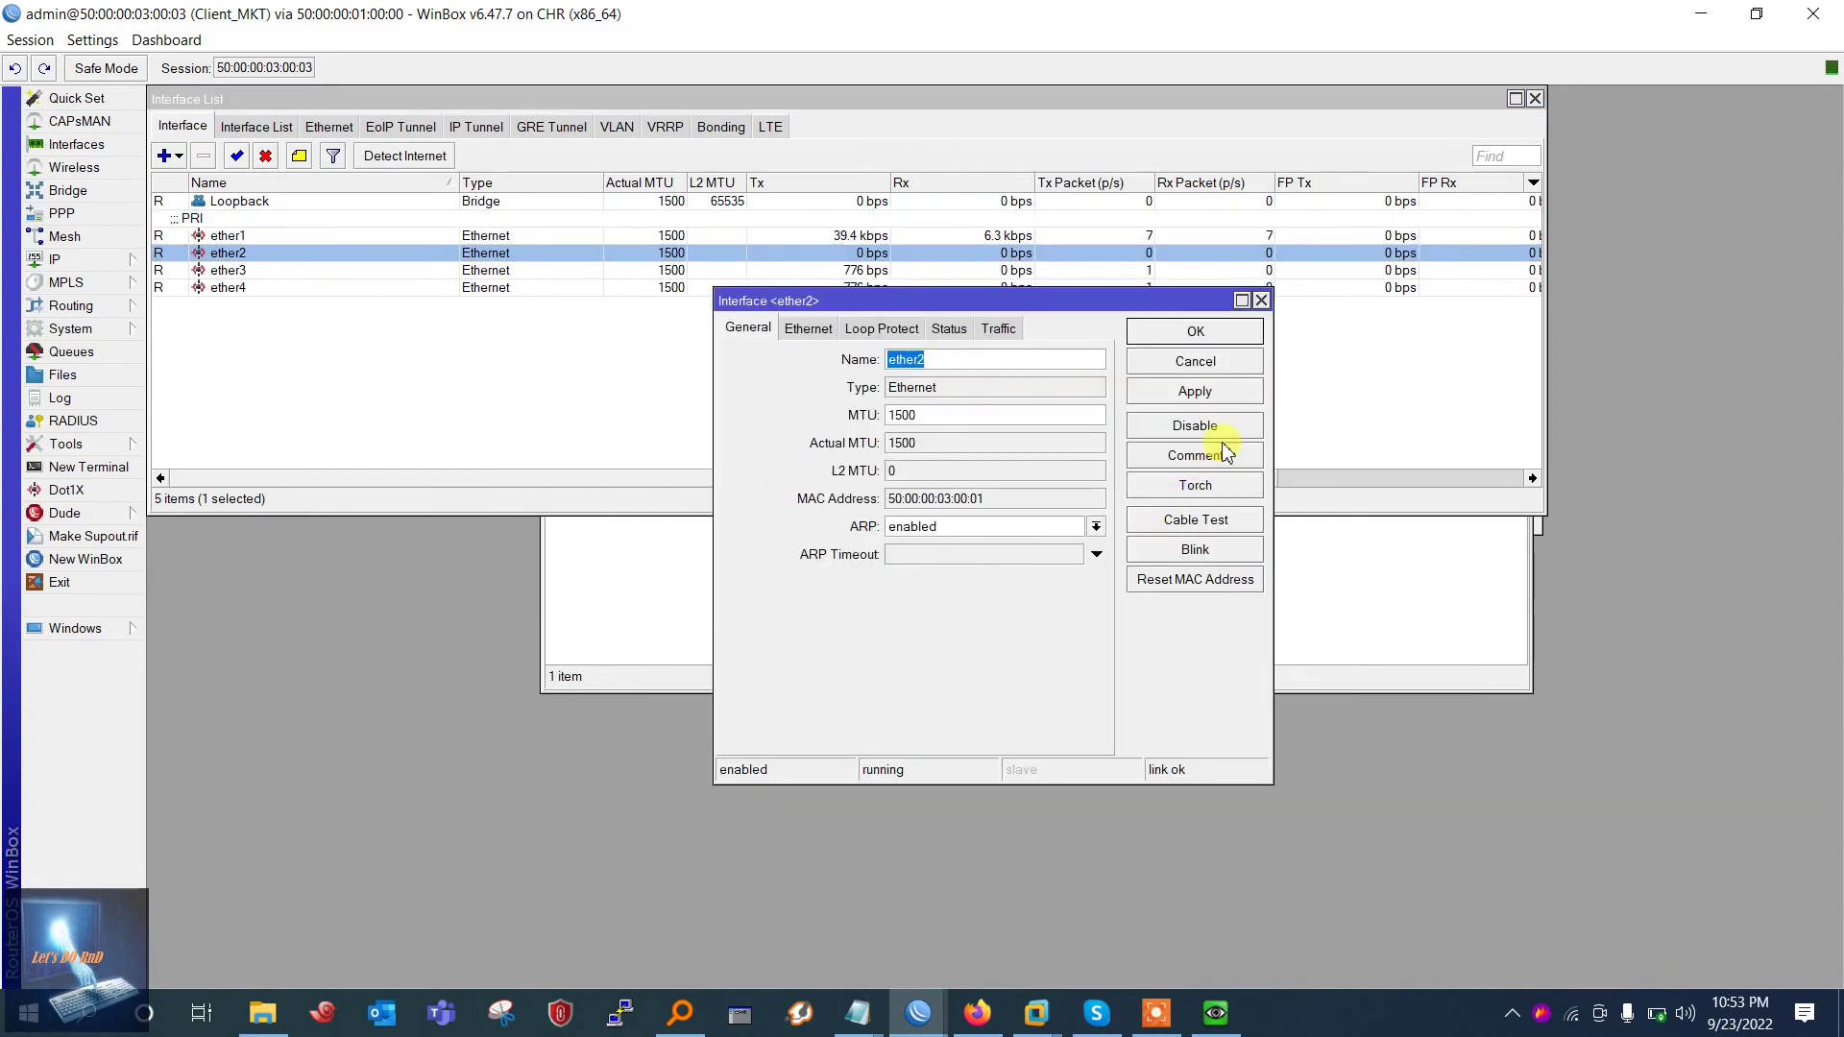
pyautogui.click(1212, 459)
pyautogui.write('SEC')
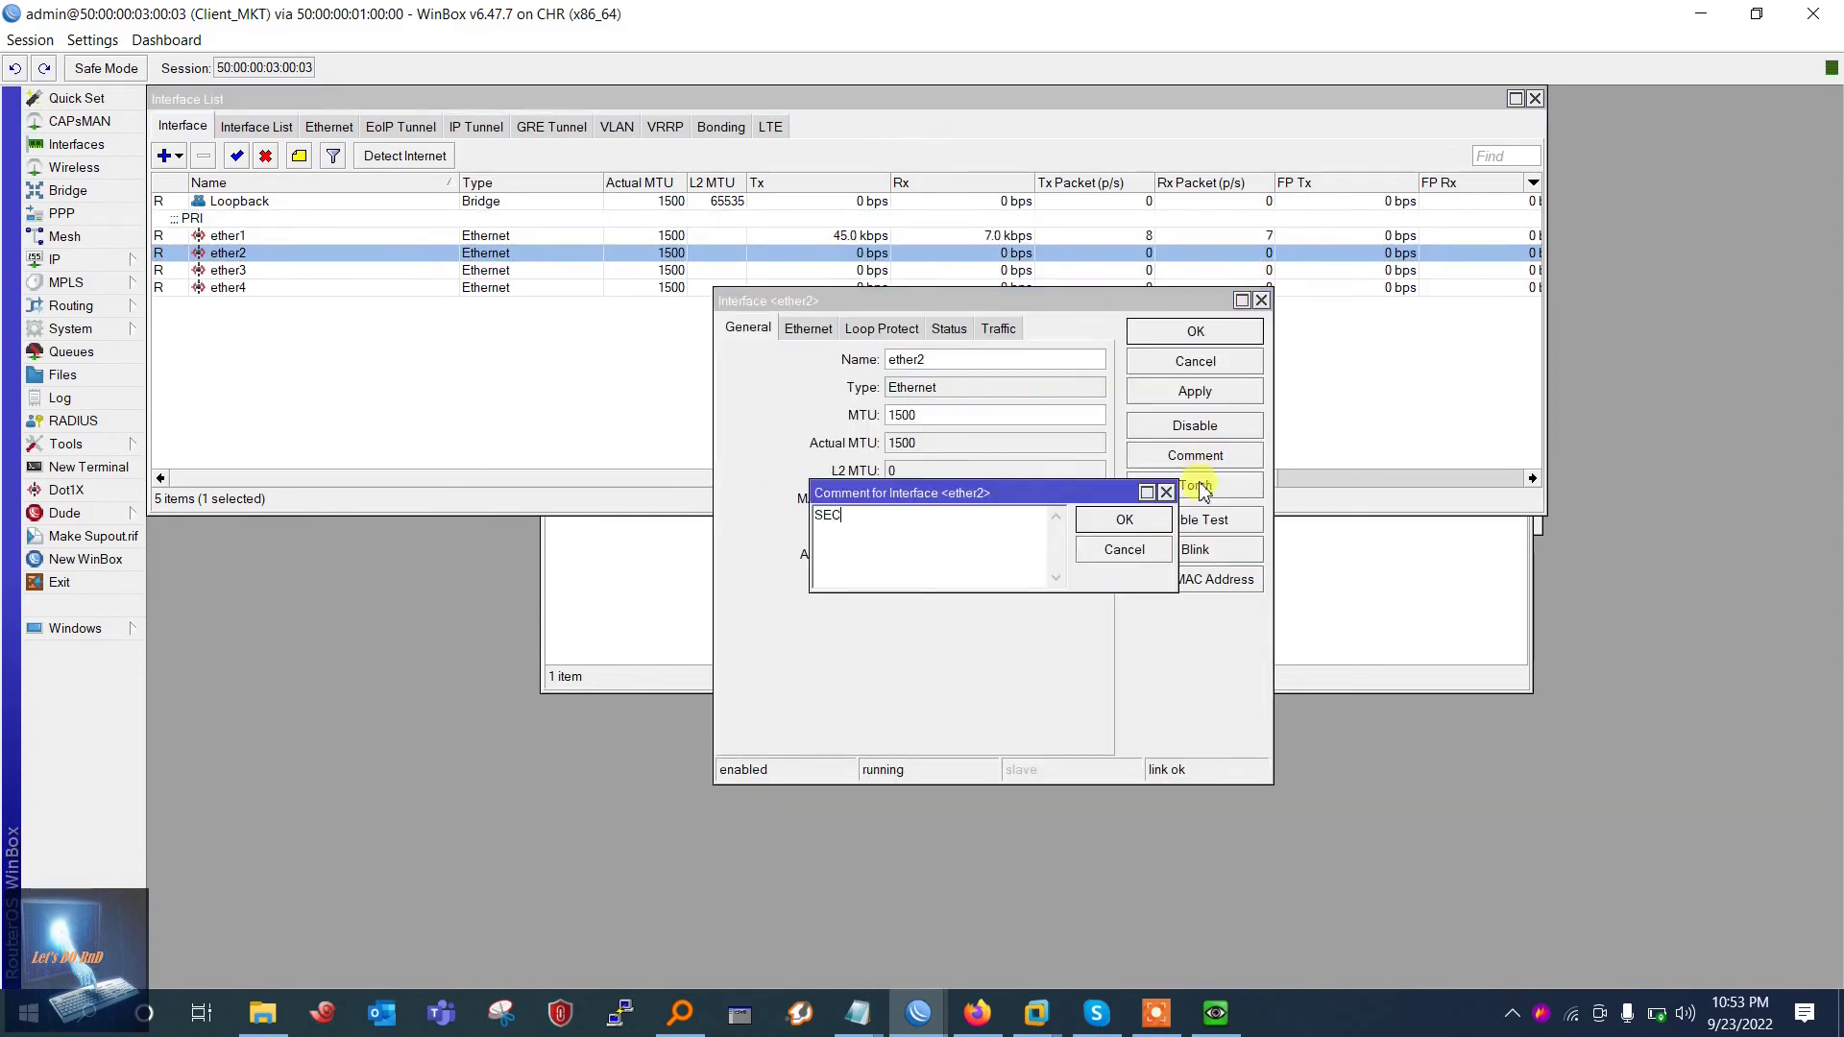
pyautogui.click(1125, 520)
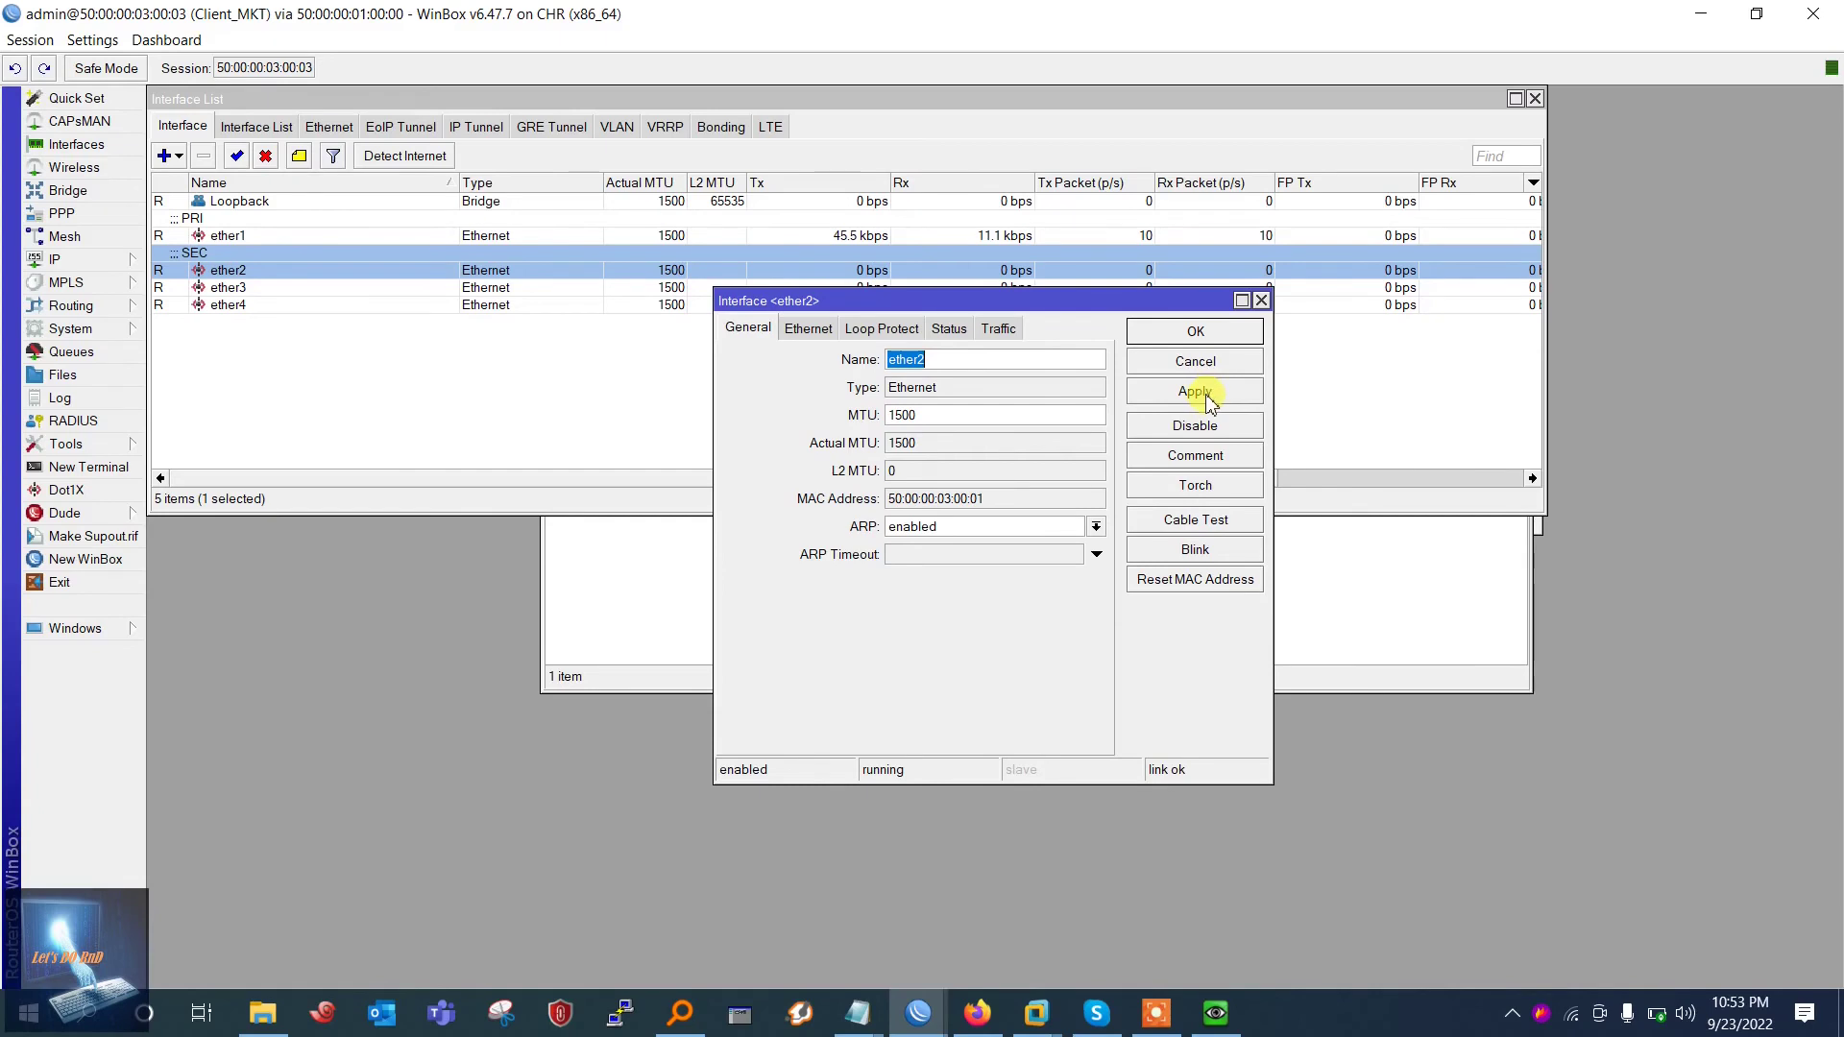
# Add the comment LAN to Client_MKT's ether3 interface and close its settings
pyautogui.doubleClick(293, 288)
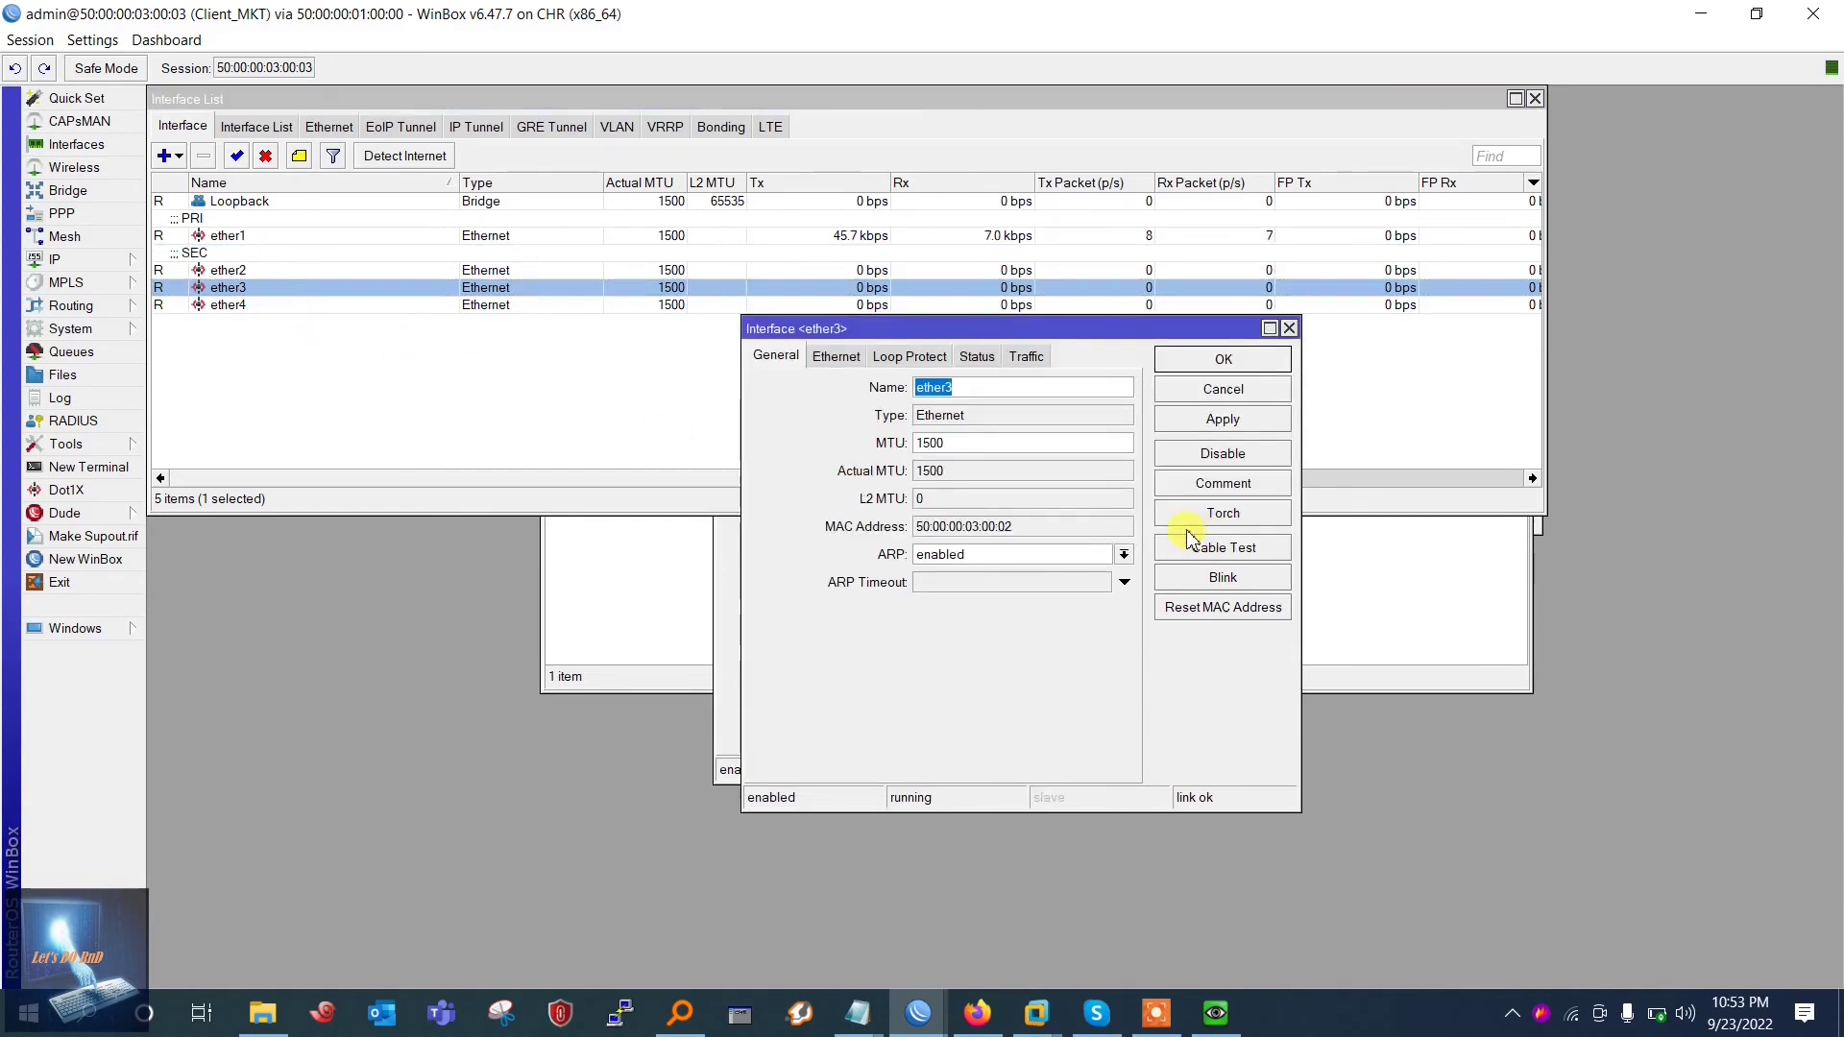
pyautogui.click(1212, 483)
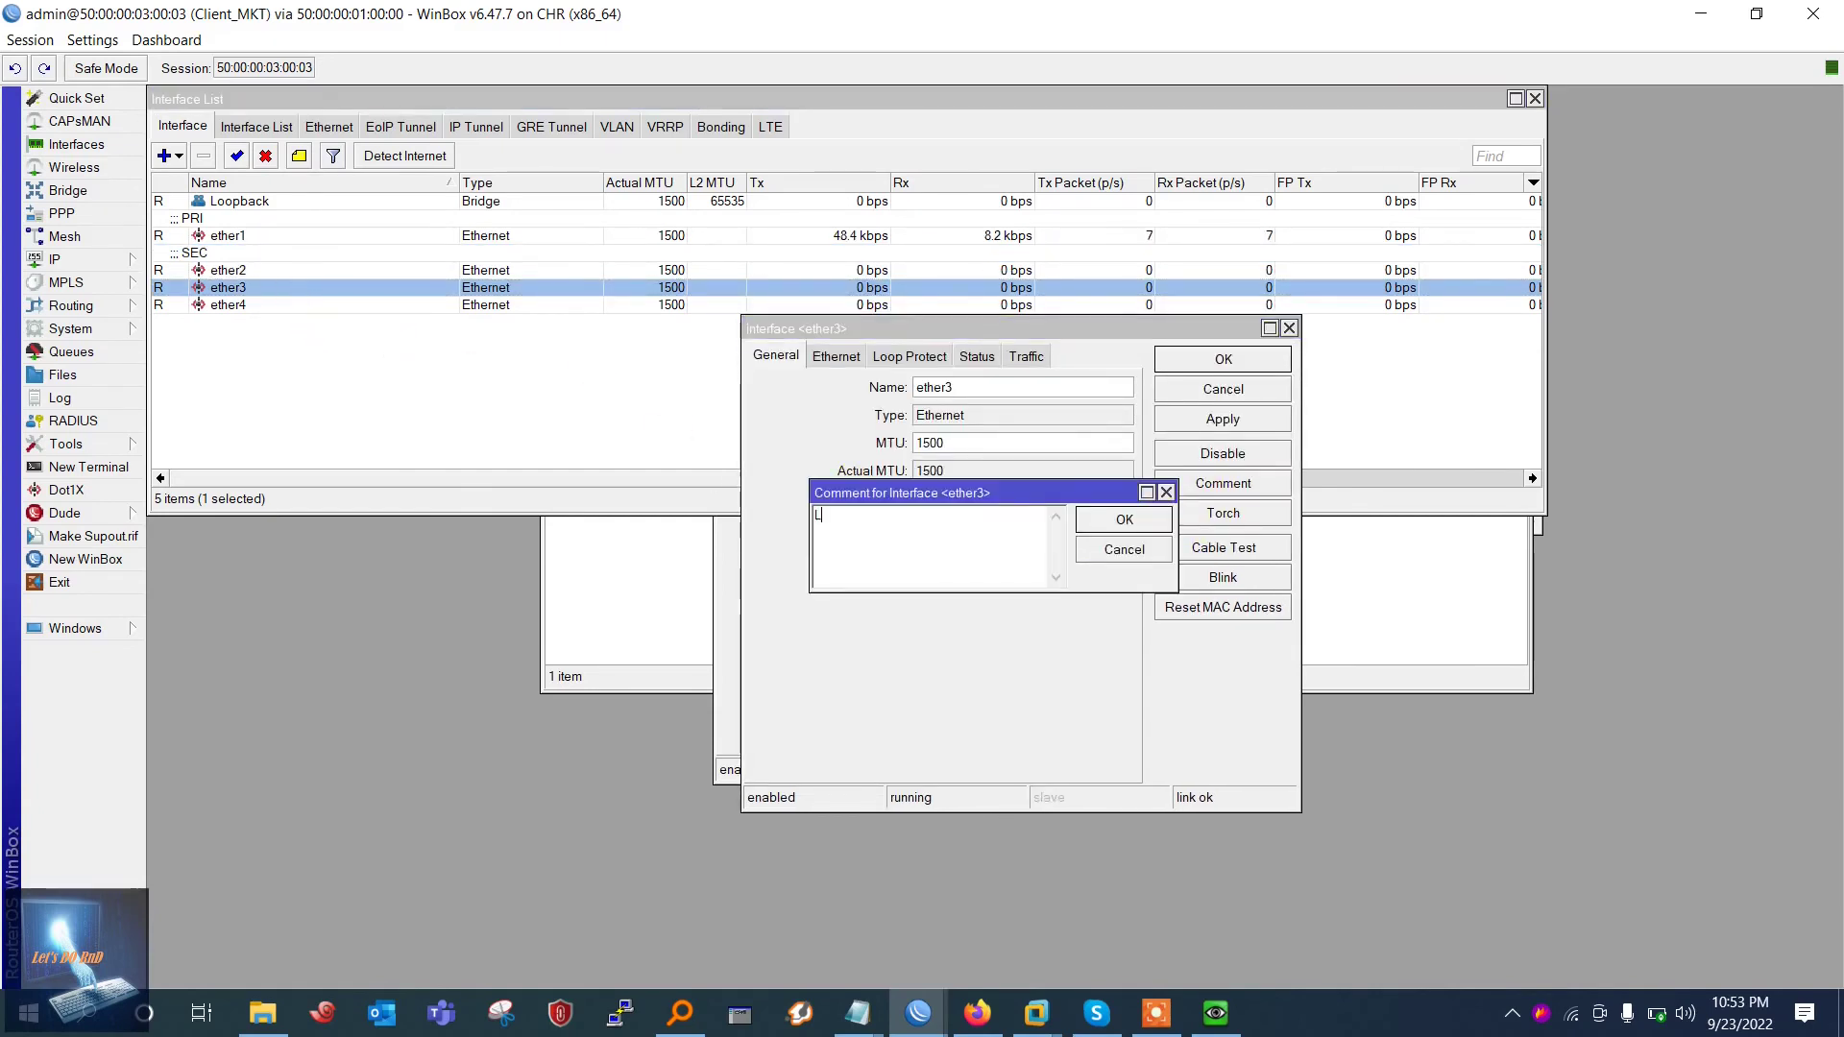
pyautogui.click(1124, 519)
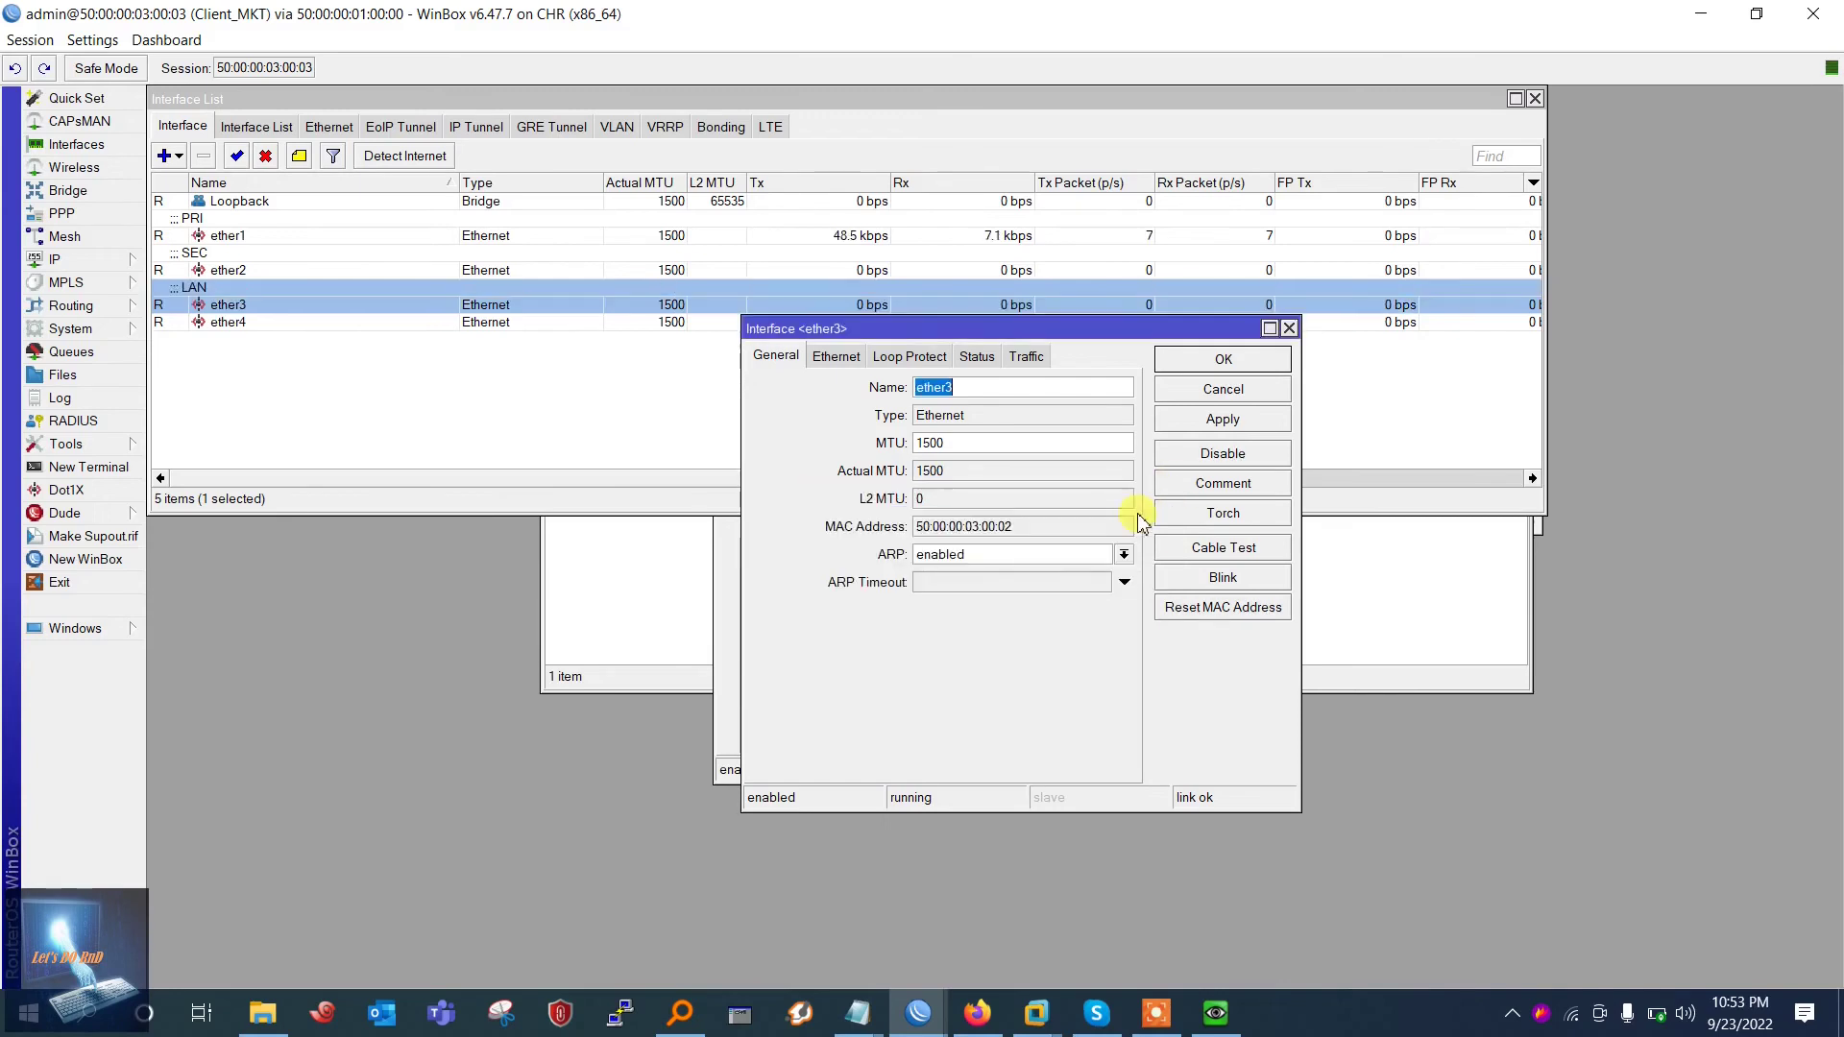
pyautogui.click(1224, 359)
pyautogui.click(988, 646)
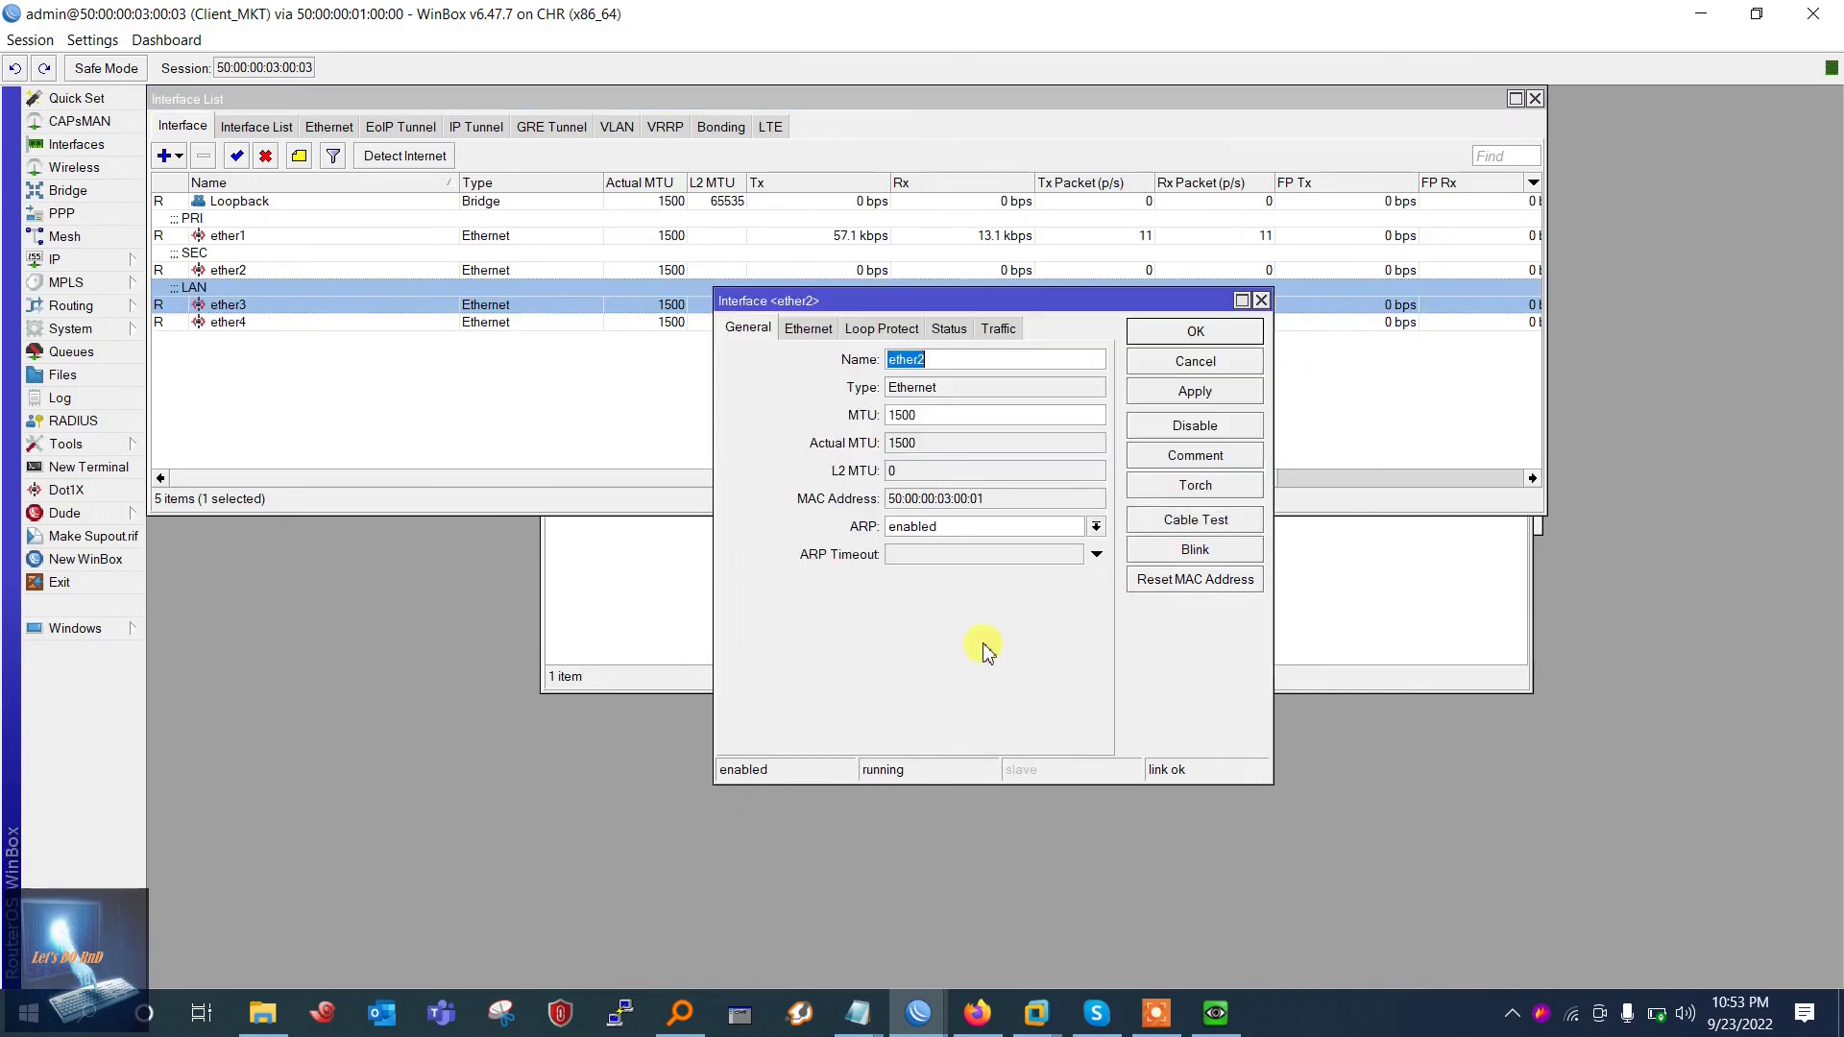
# Close ether2's settings and check the live traffic on the PRI interface ether1 in the interface list
pyautogui.click(1212, 347)
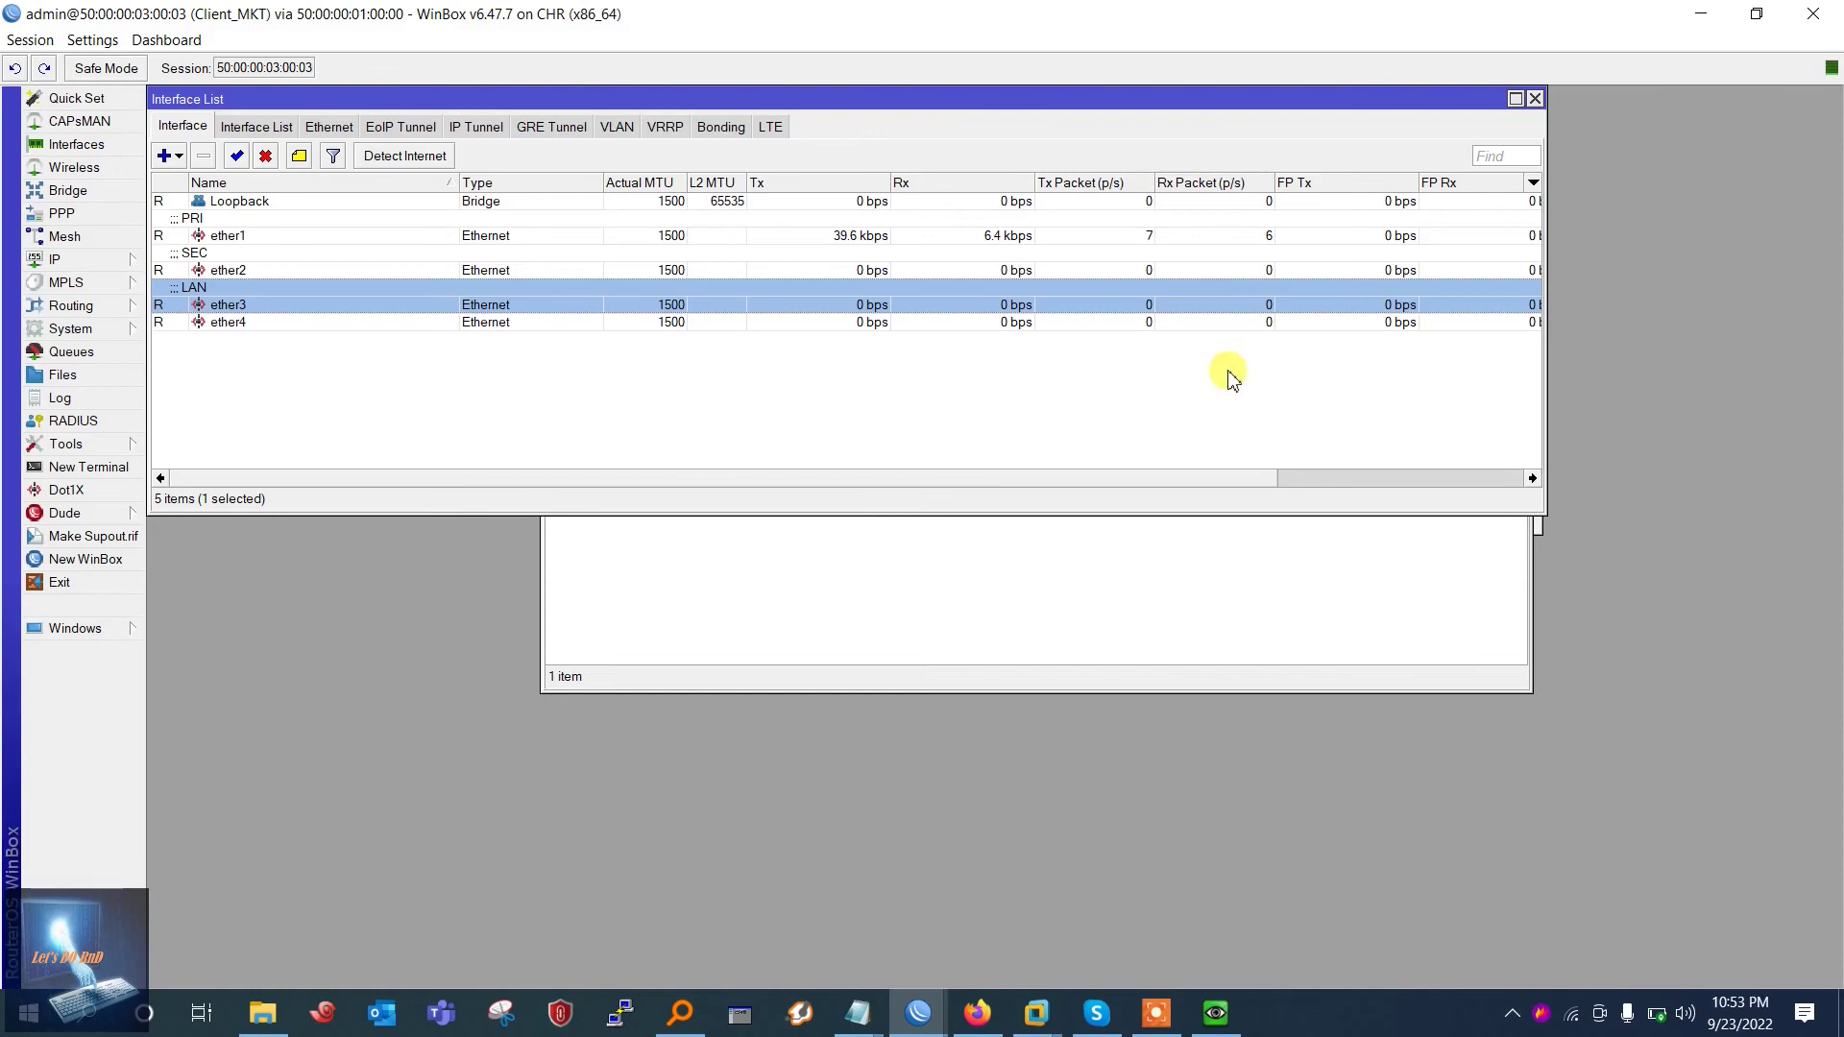
pyautogui.click(909, 238)
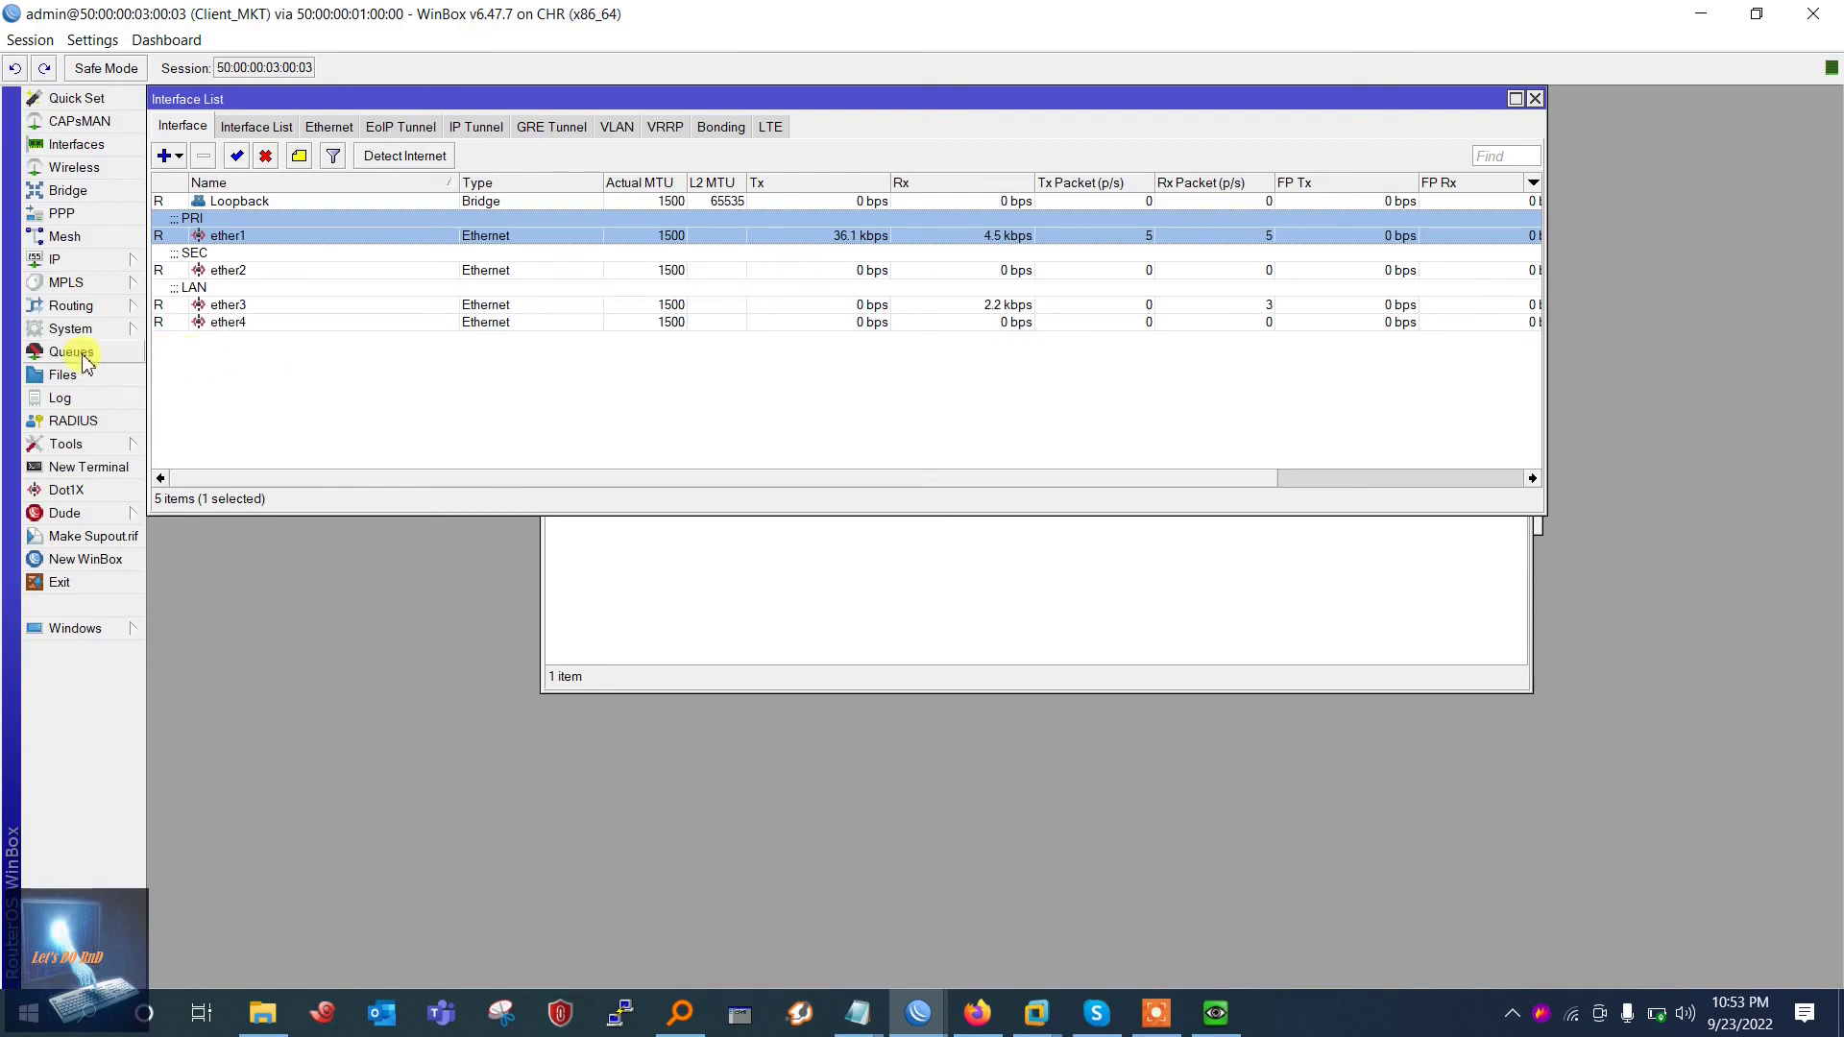
pyautogui.click(80, 262)
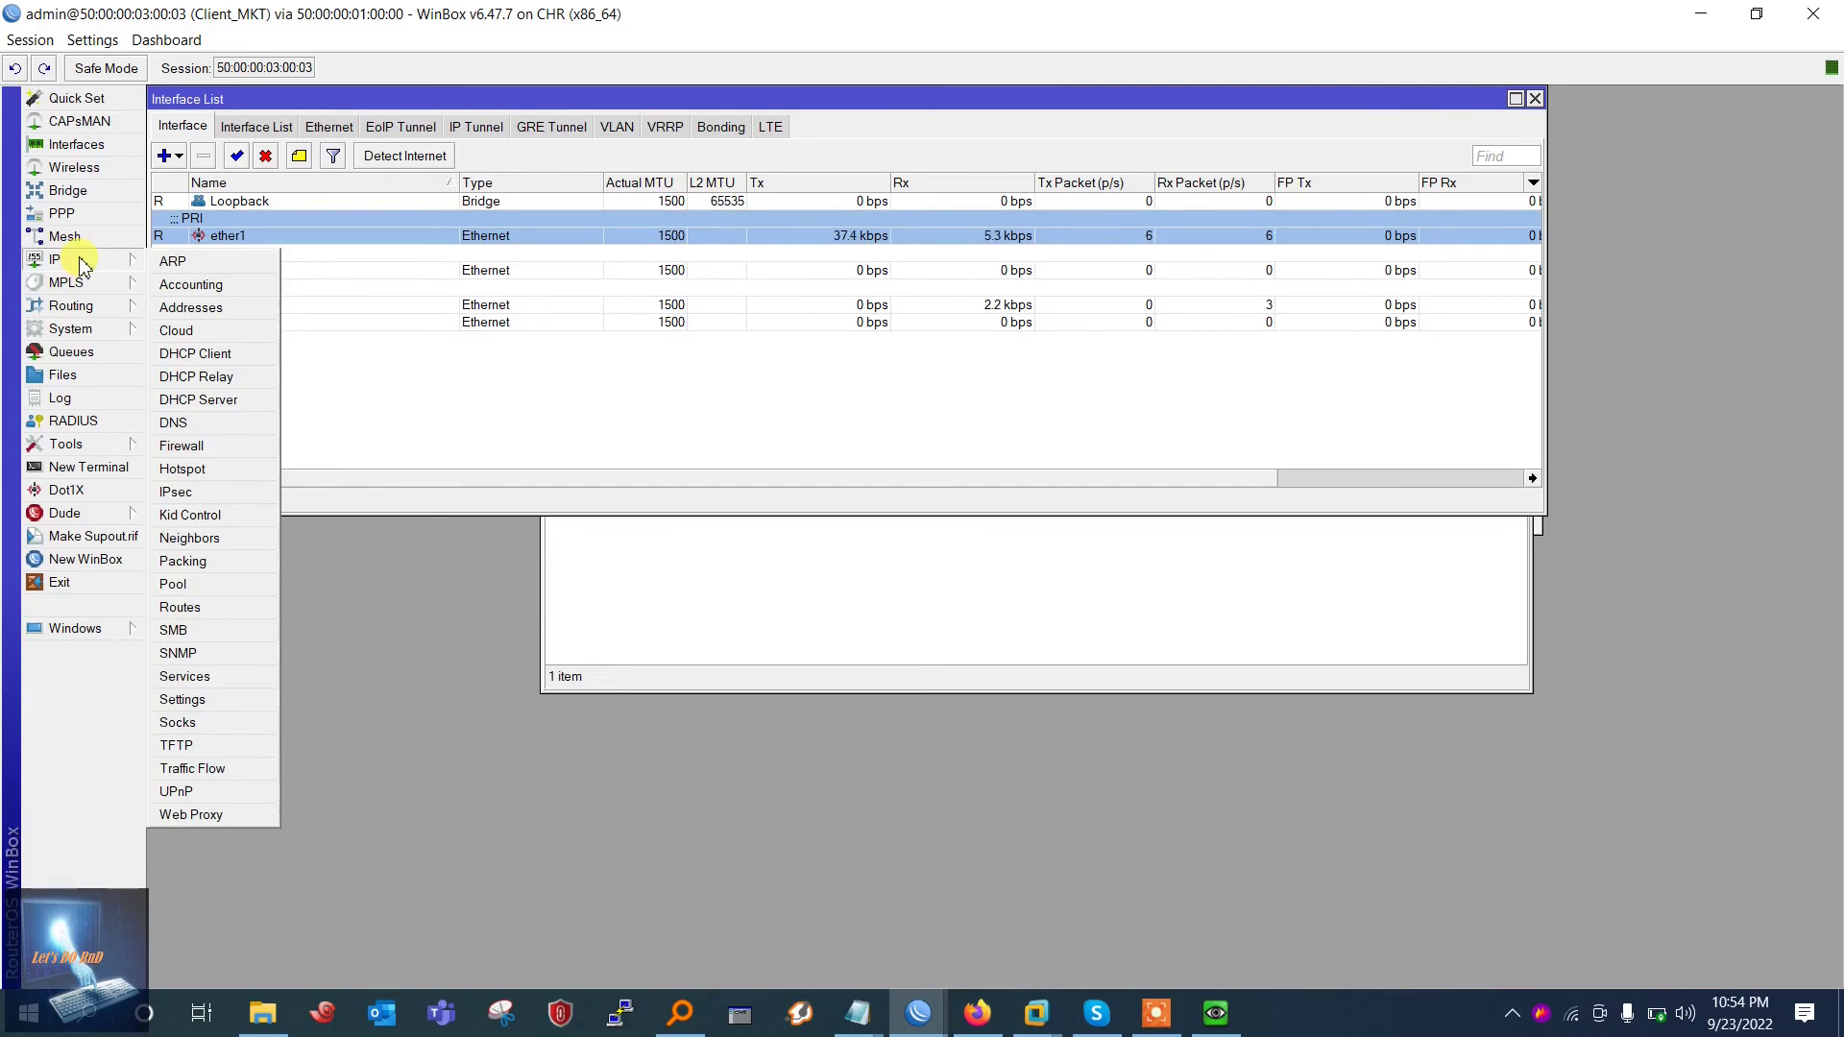
pyautogui.click(83, 151)
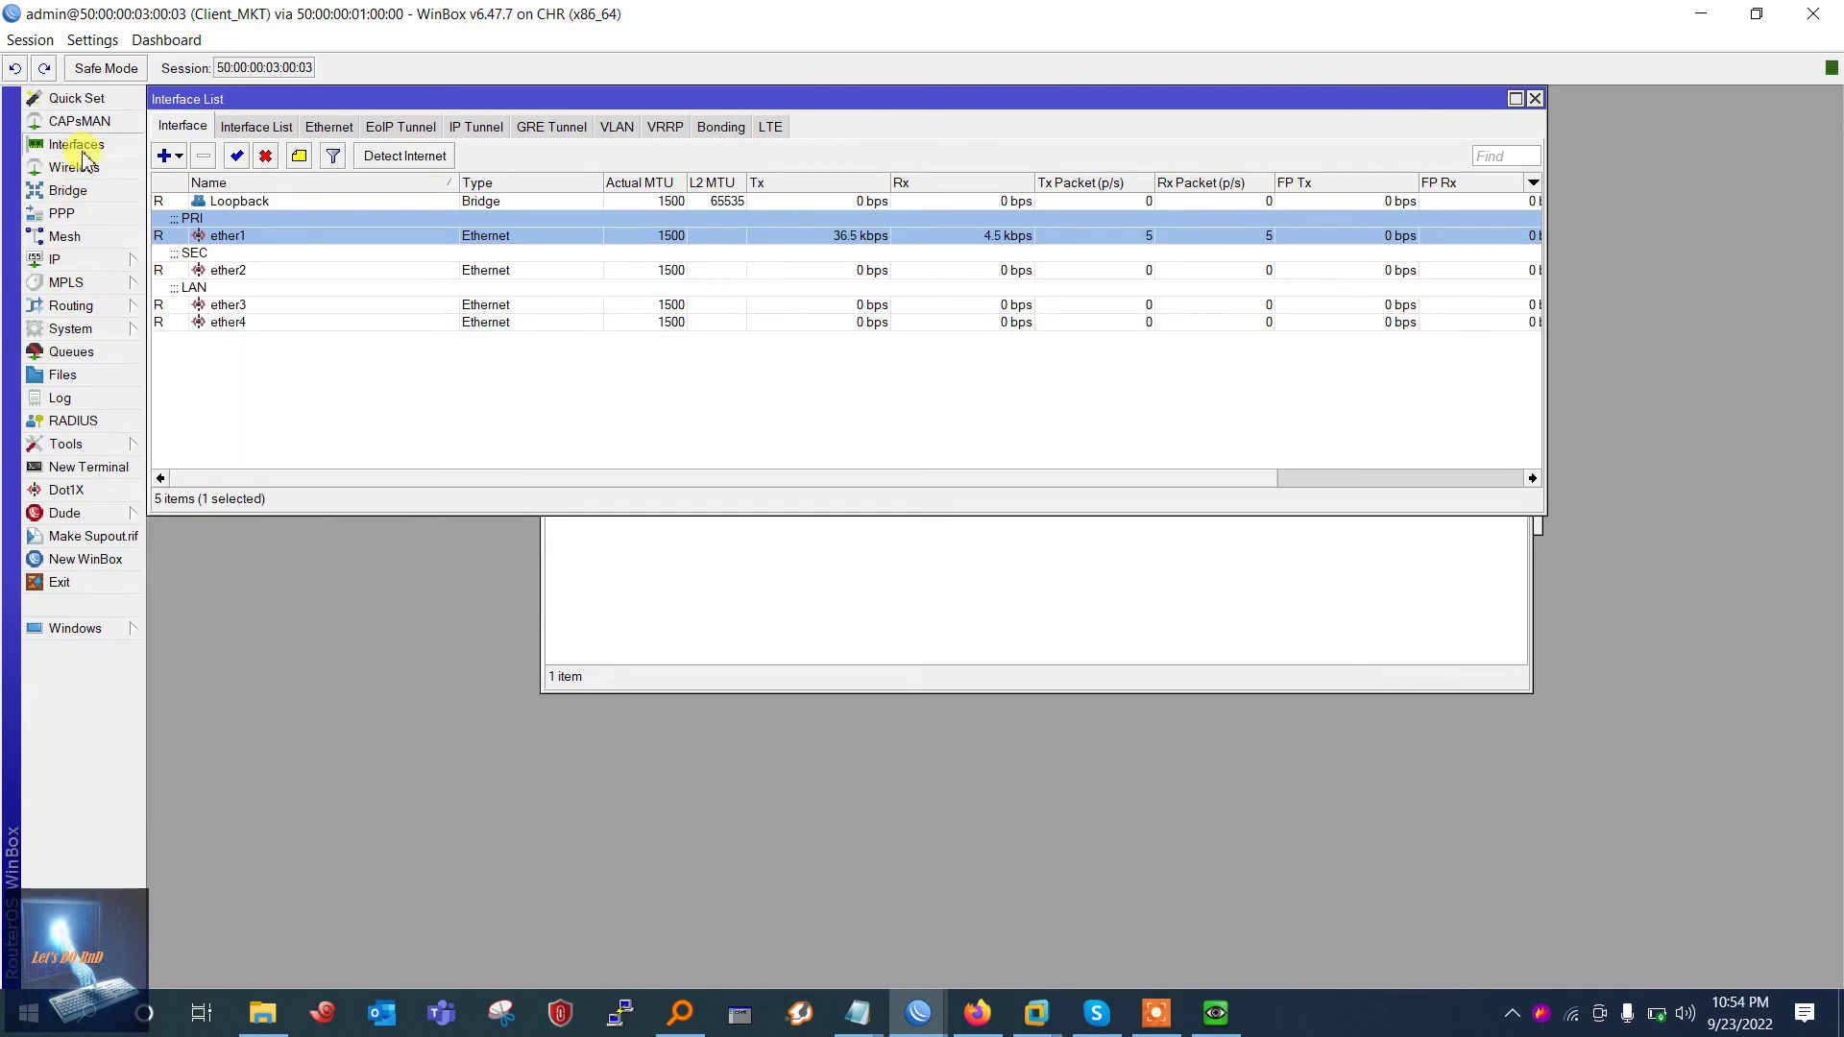
# Disable the TO_ISP_1 BGP peer on Client_MKT and check the traffic on the SEC interface ether2
pyautogui.click(74, 306)
pyautogui.click(192, 330)
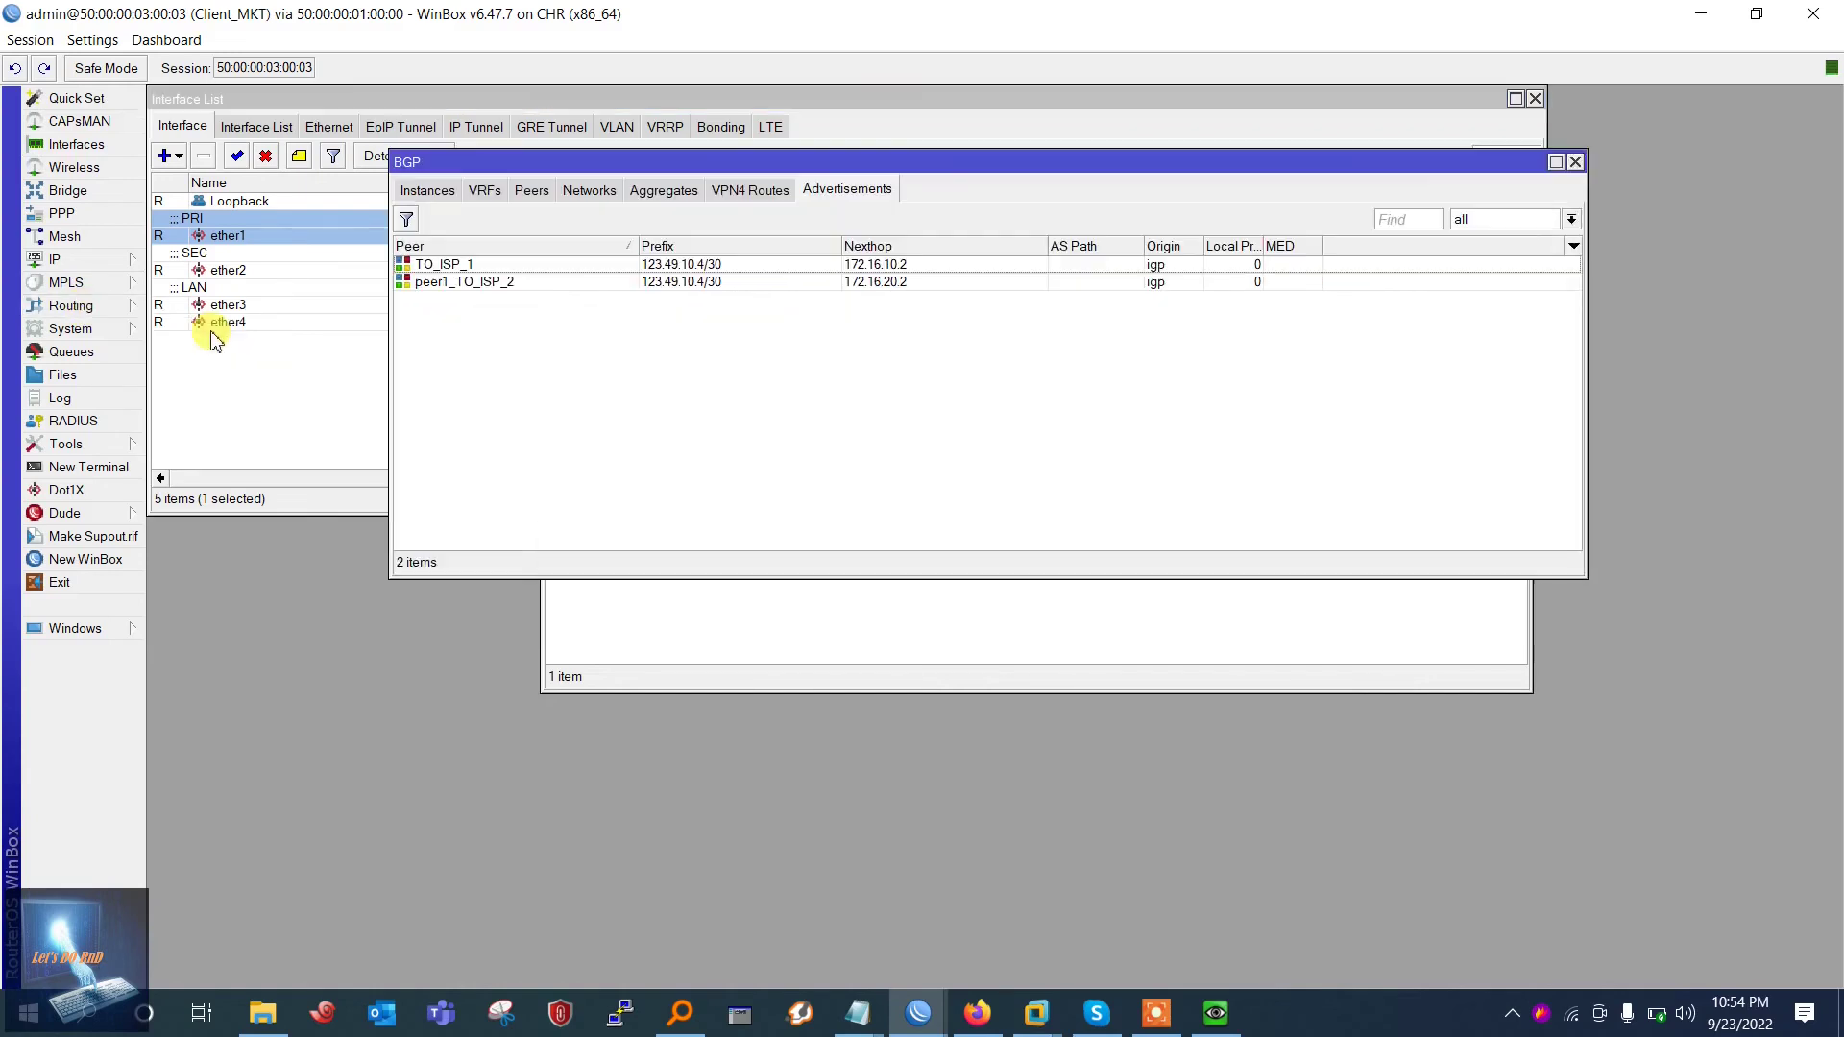
pyautogui.click(561, 267)
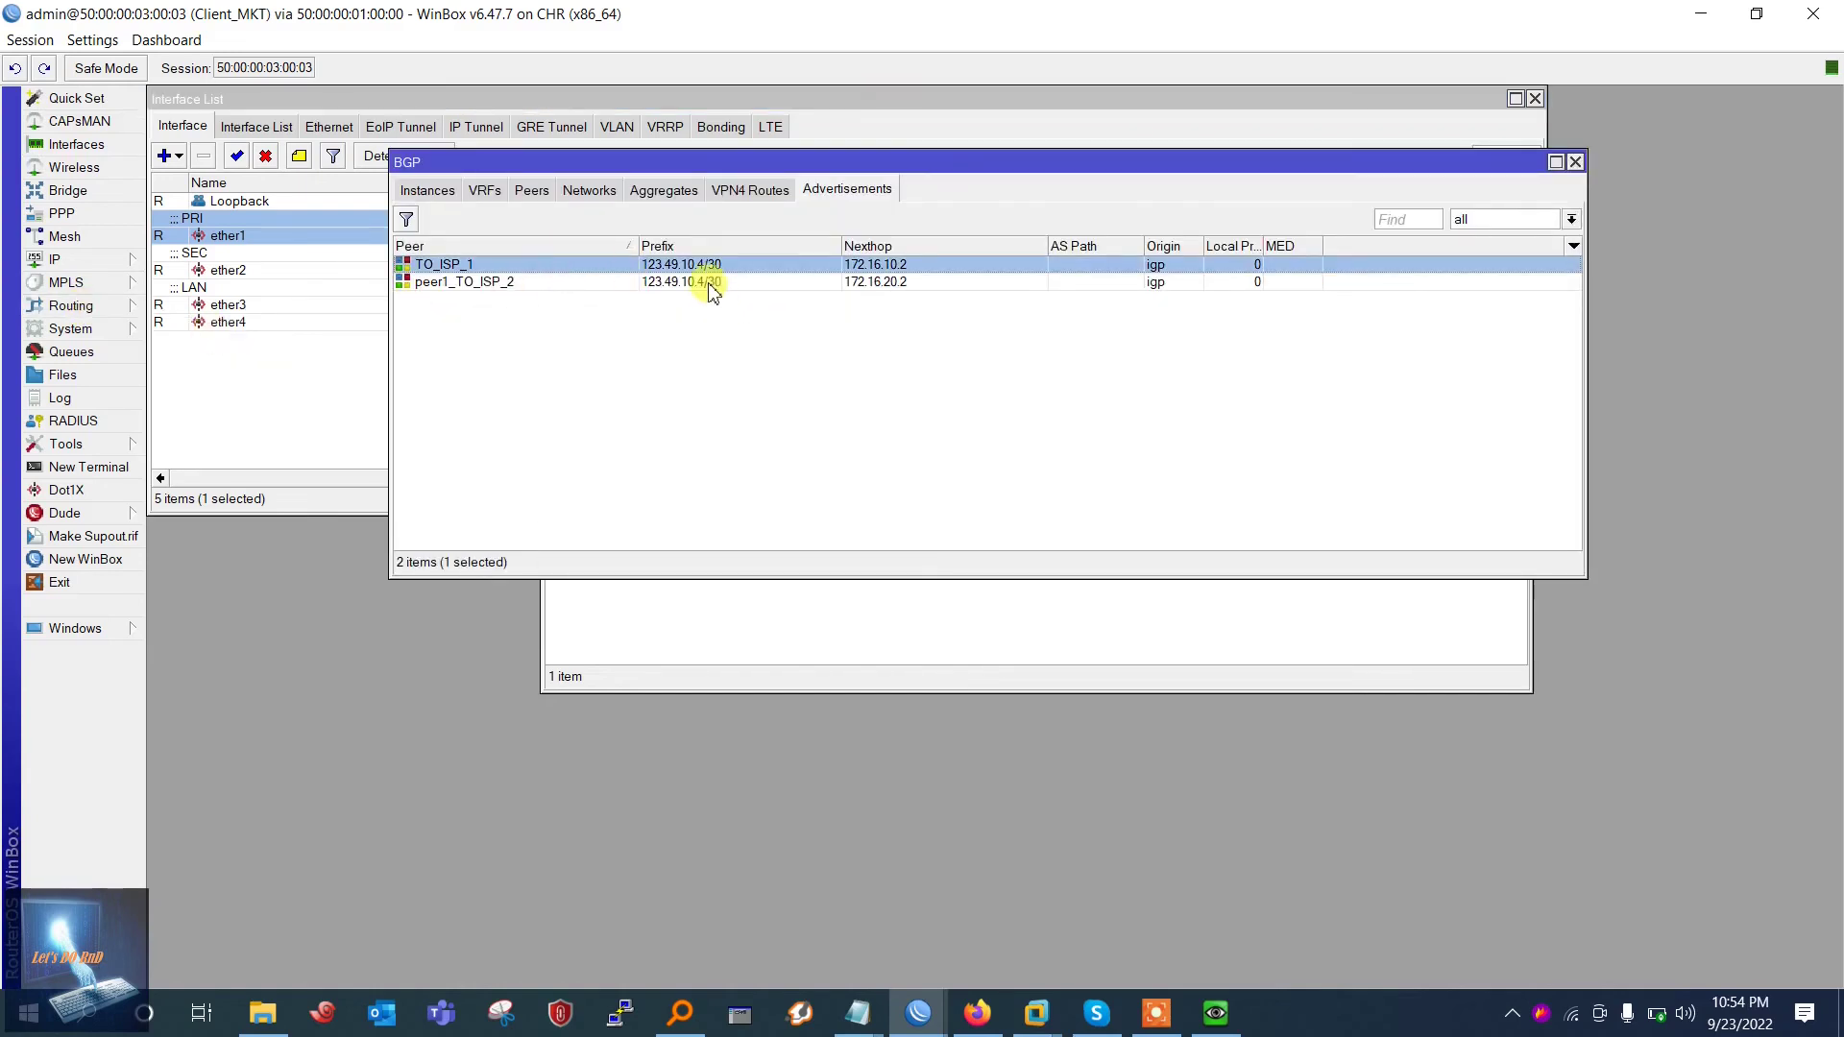
pyautogui.click(429, 191)
pyautogui.click(486, 192)
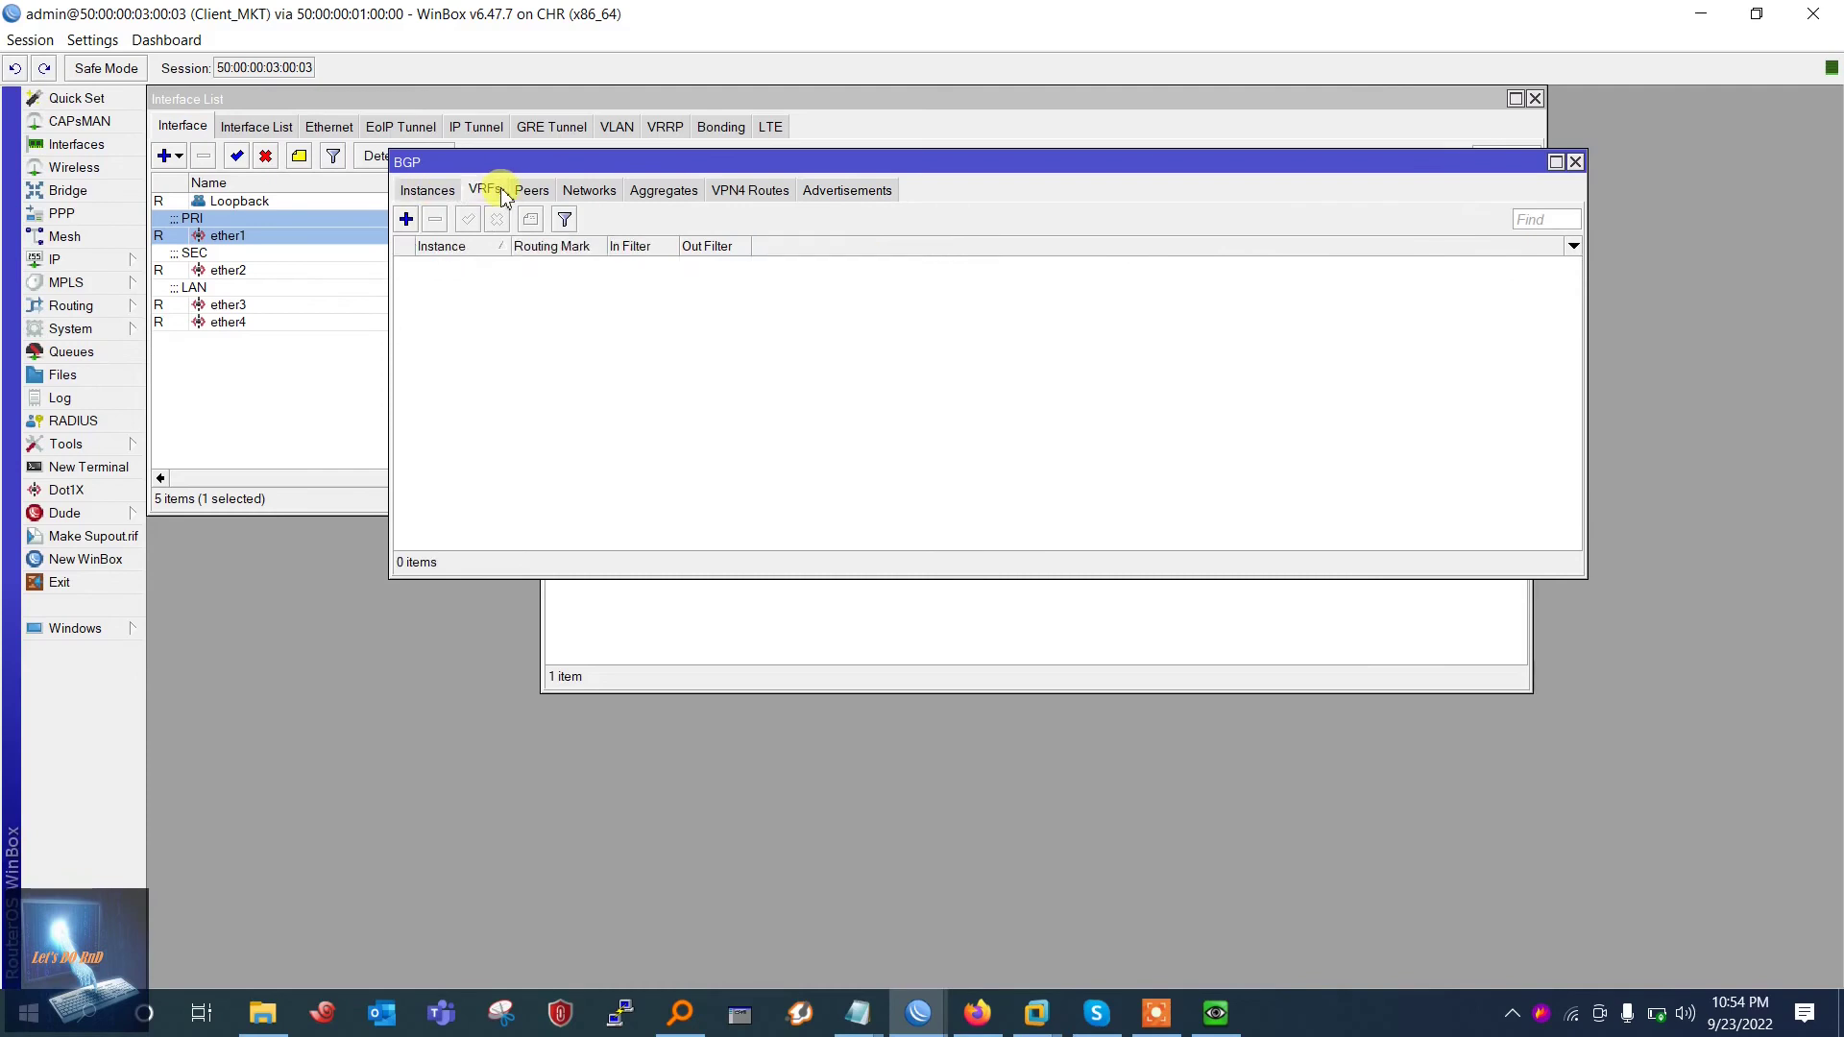
pyautogui.click(529, 191)
pyautogui.click(505, 266)
pyautogui.click(497, 221)
pyautogui.moveTo(591, 170); pyautogui.dragTo(1394, 233)
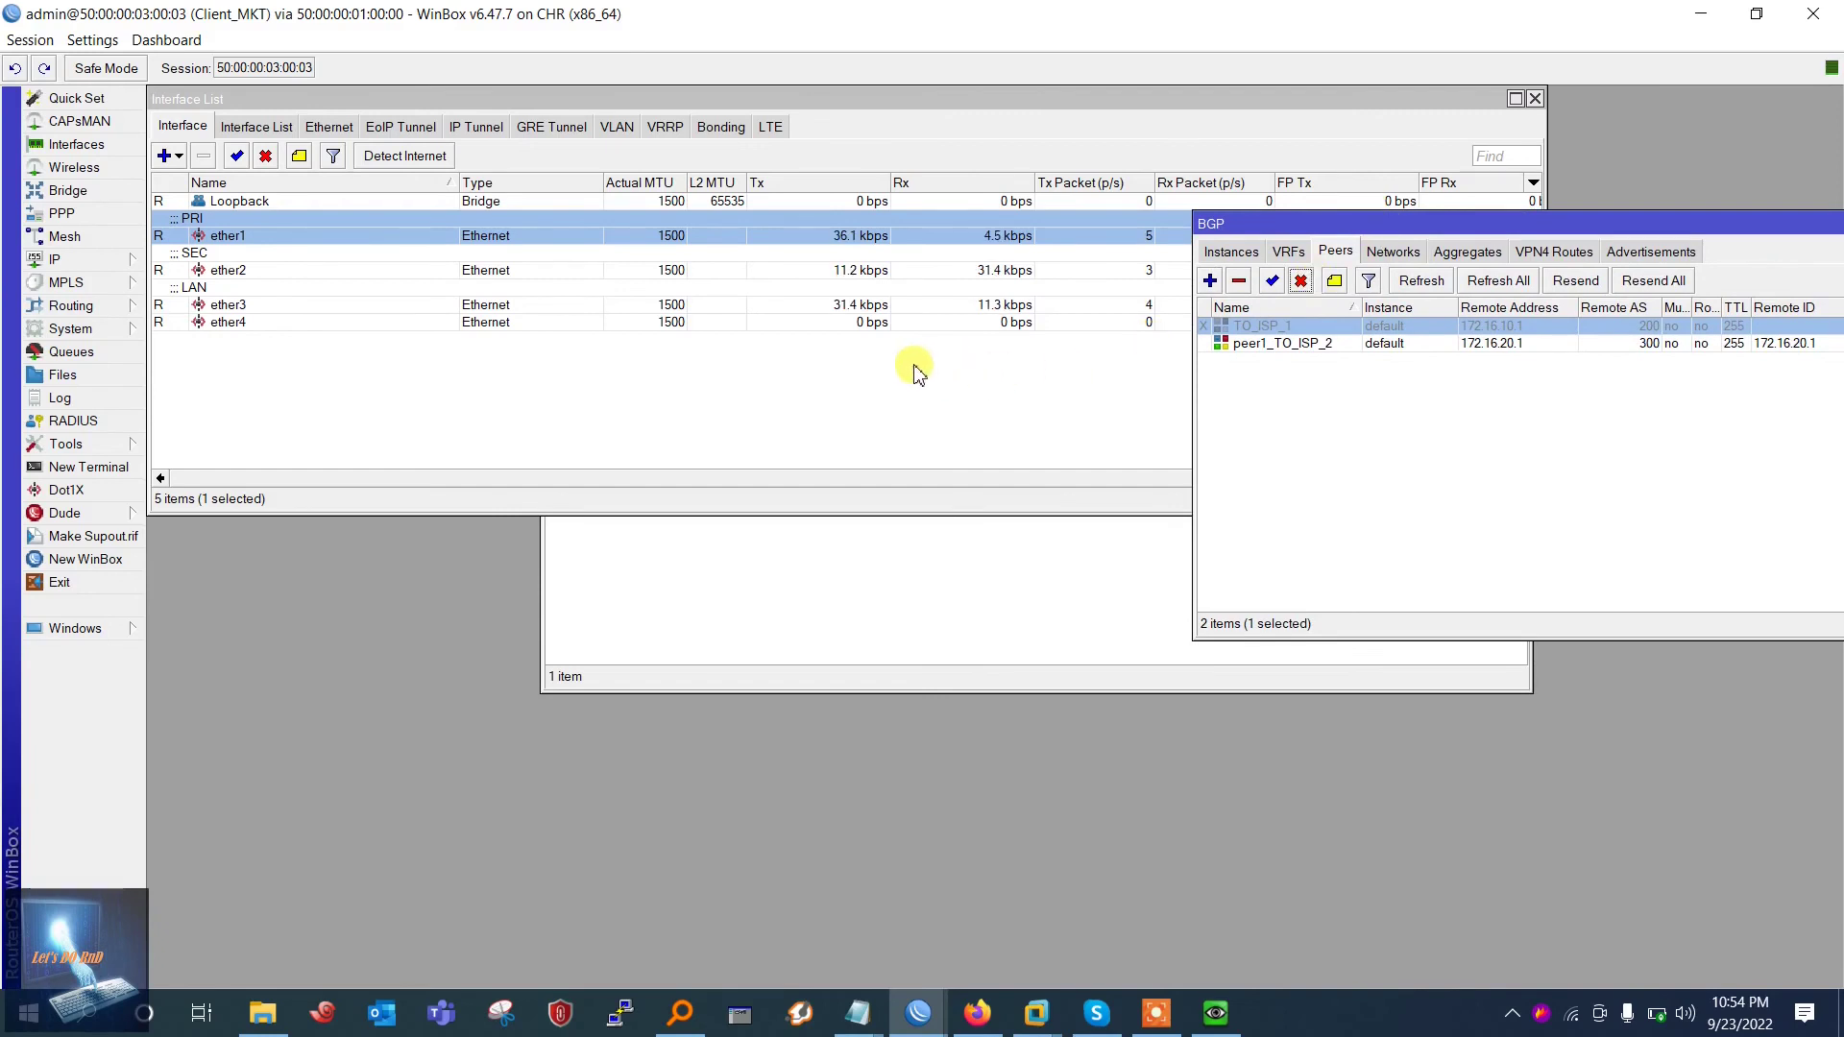
pyautogui.click(944, 272)
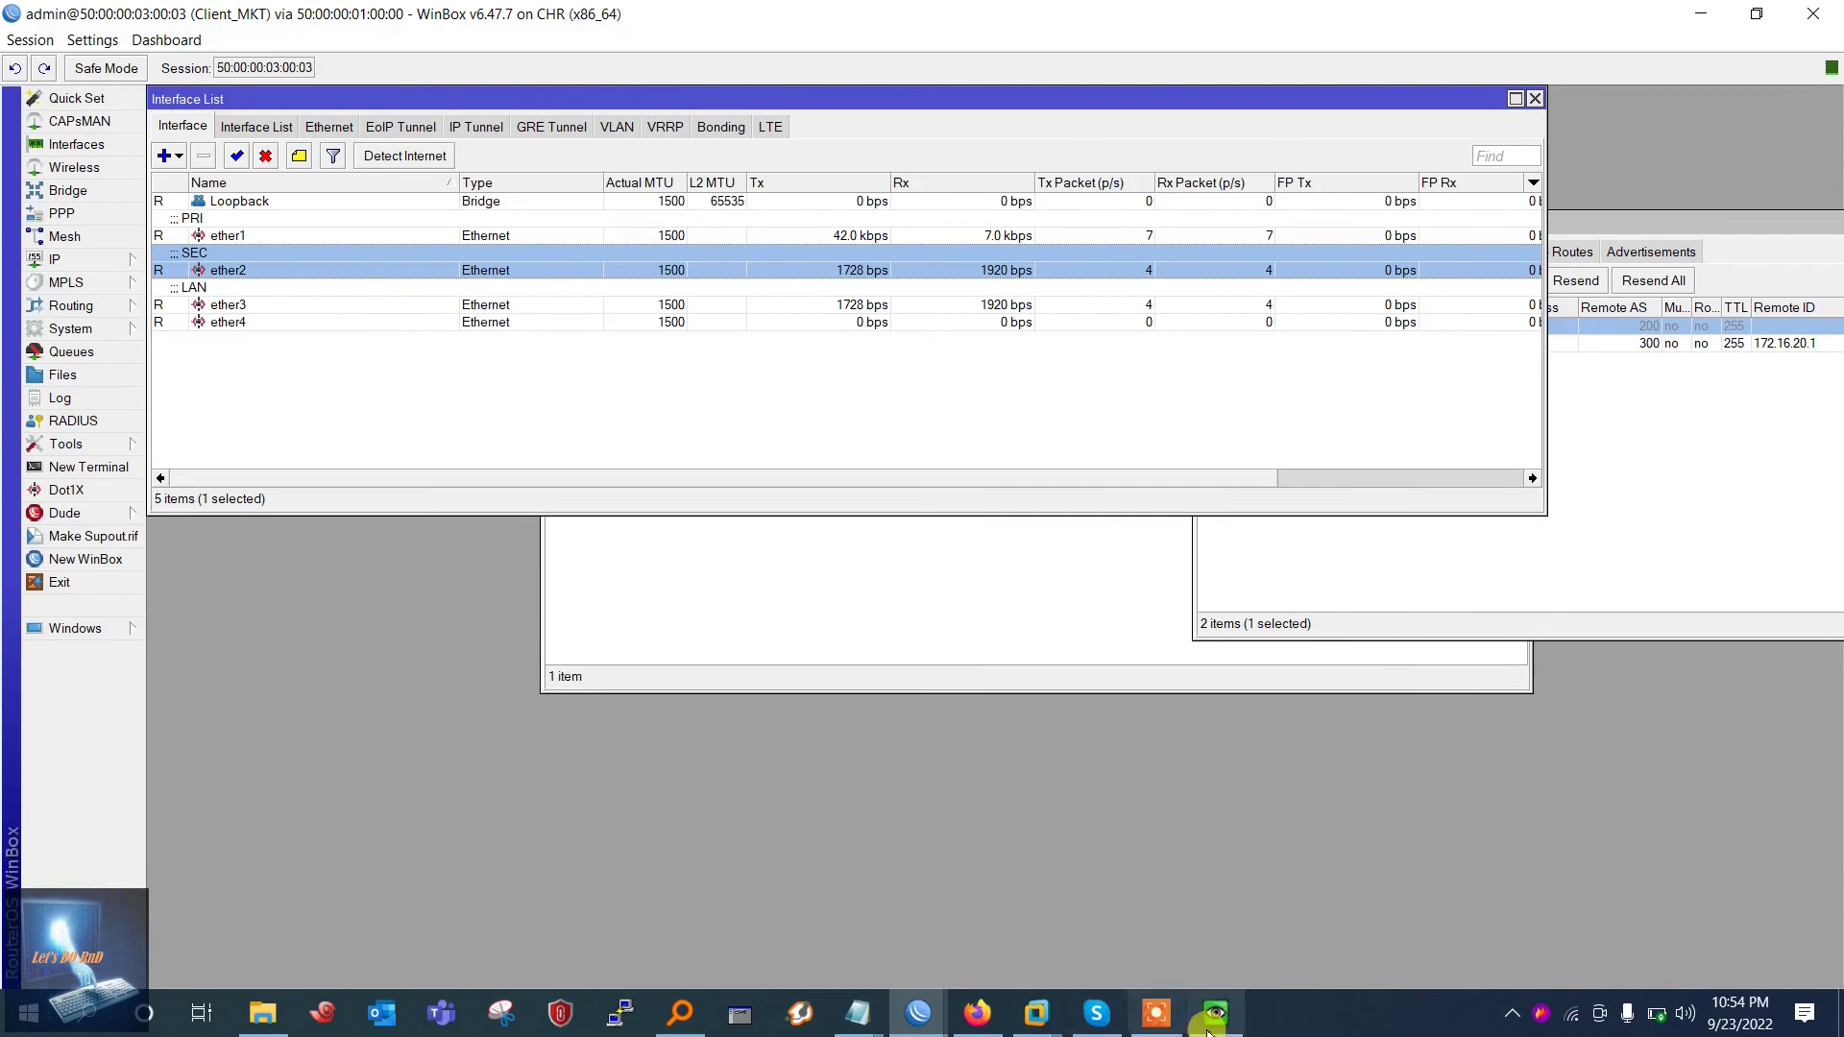
# On the Win machine's command prompt, retry ping 8.8.8.8 -s 1500 and rerun ping 8.8.8.8
pyautogui.click(1215, 1013)
pyautogui.click(1455, 755)
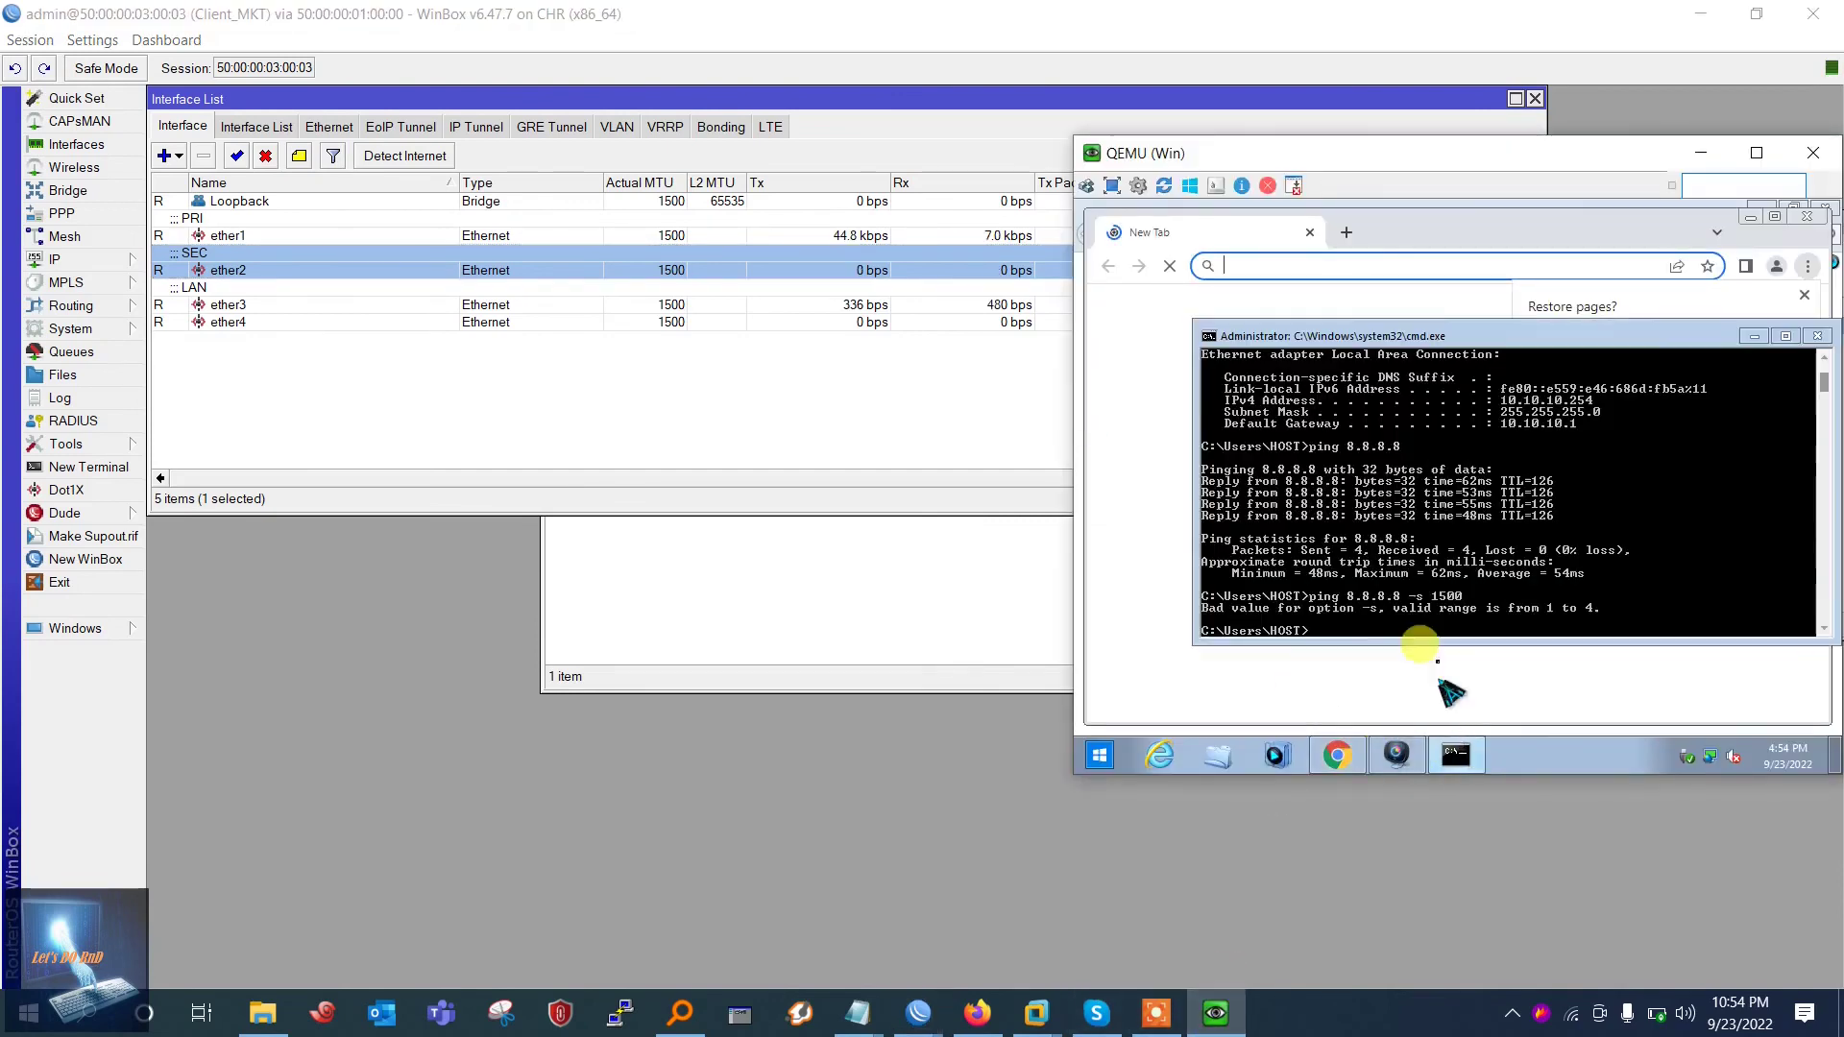
pyautogui.press('Up')
pyautogui.press('Return')
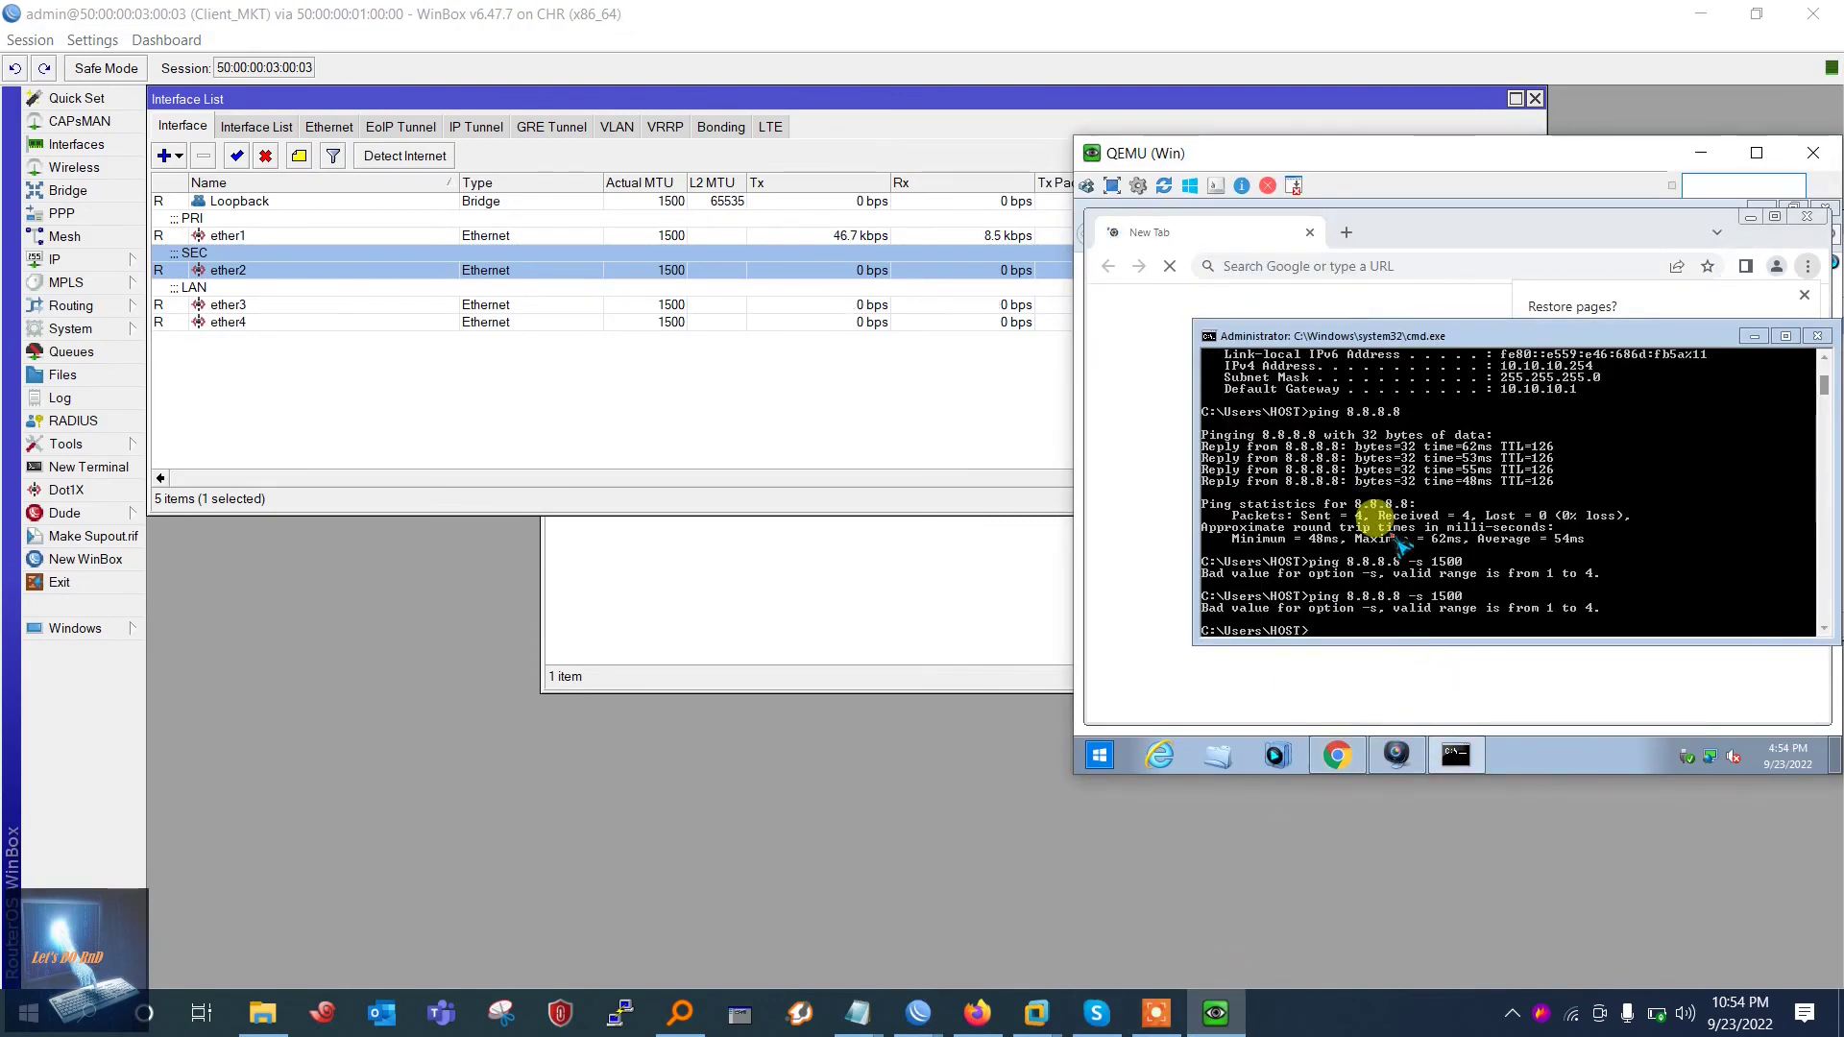
pyautogui.press('Up')
pyautogui.press('Up')
pyautogui.press('Return')
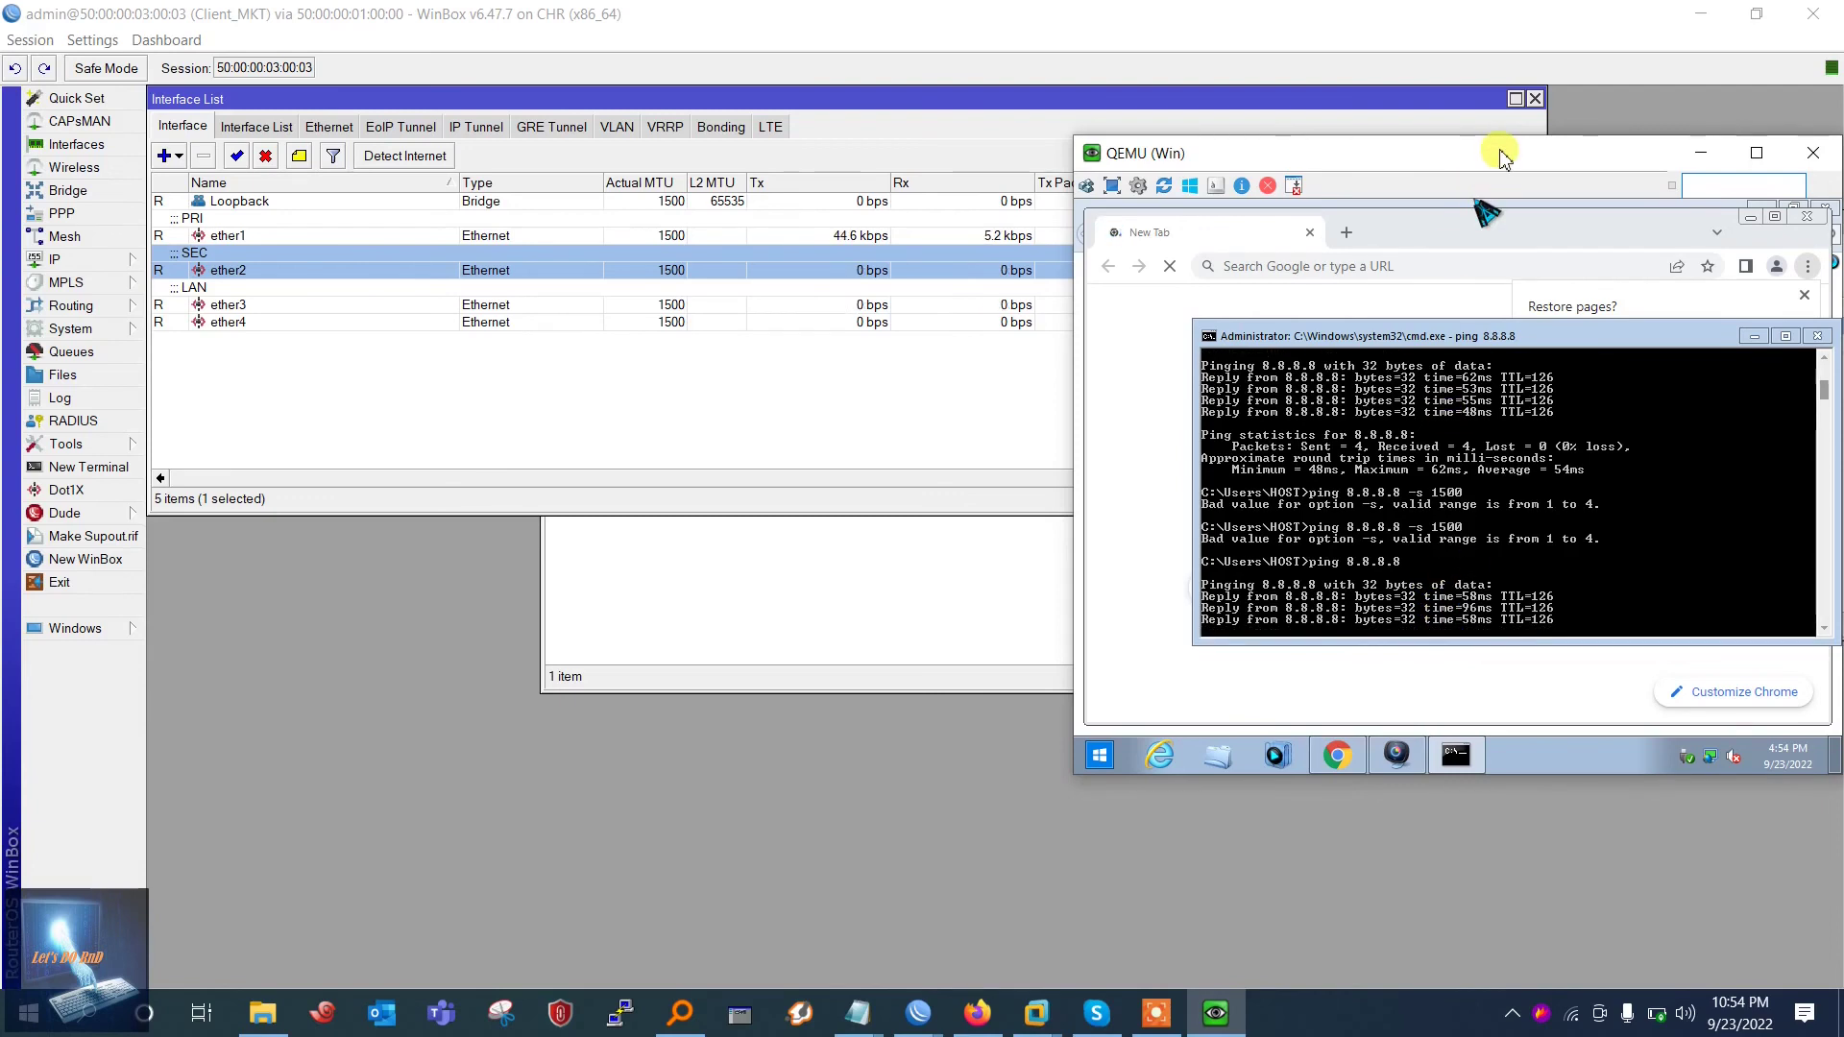
# Close the Win machine's QEMU console and go back to the EVE topology in the browser
pyautogui.moveTo(1502, 159); pyautogui.dragTo(1394, 180)
pyautogui.click(1707, 237)
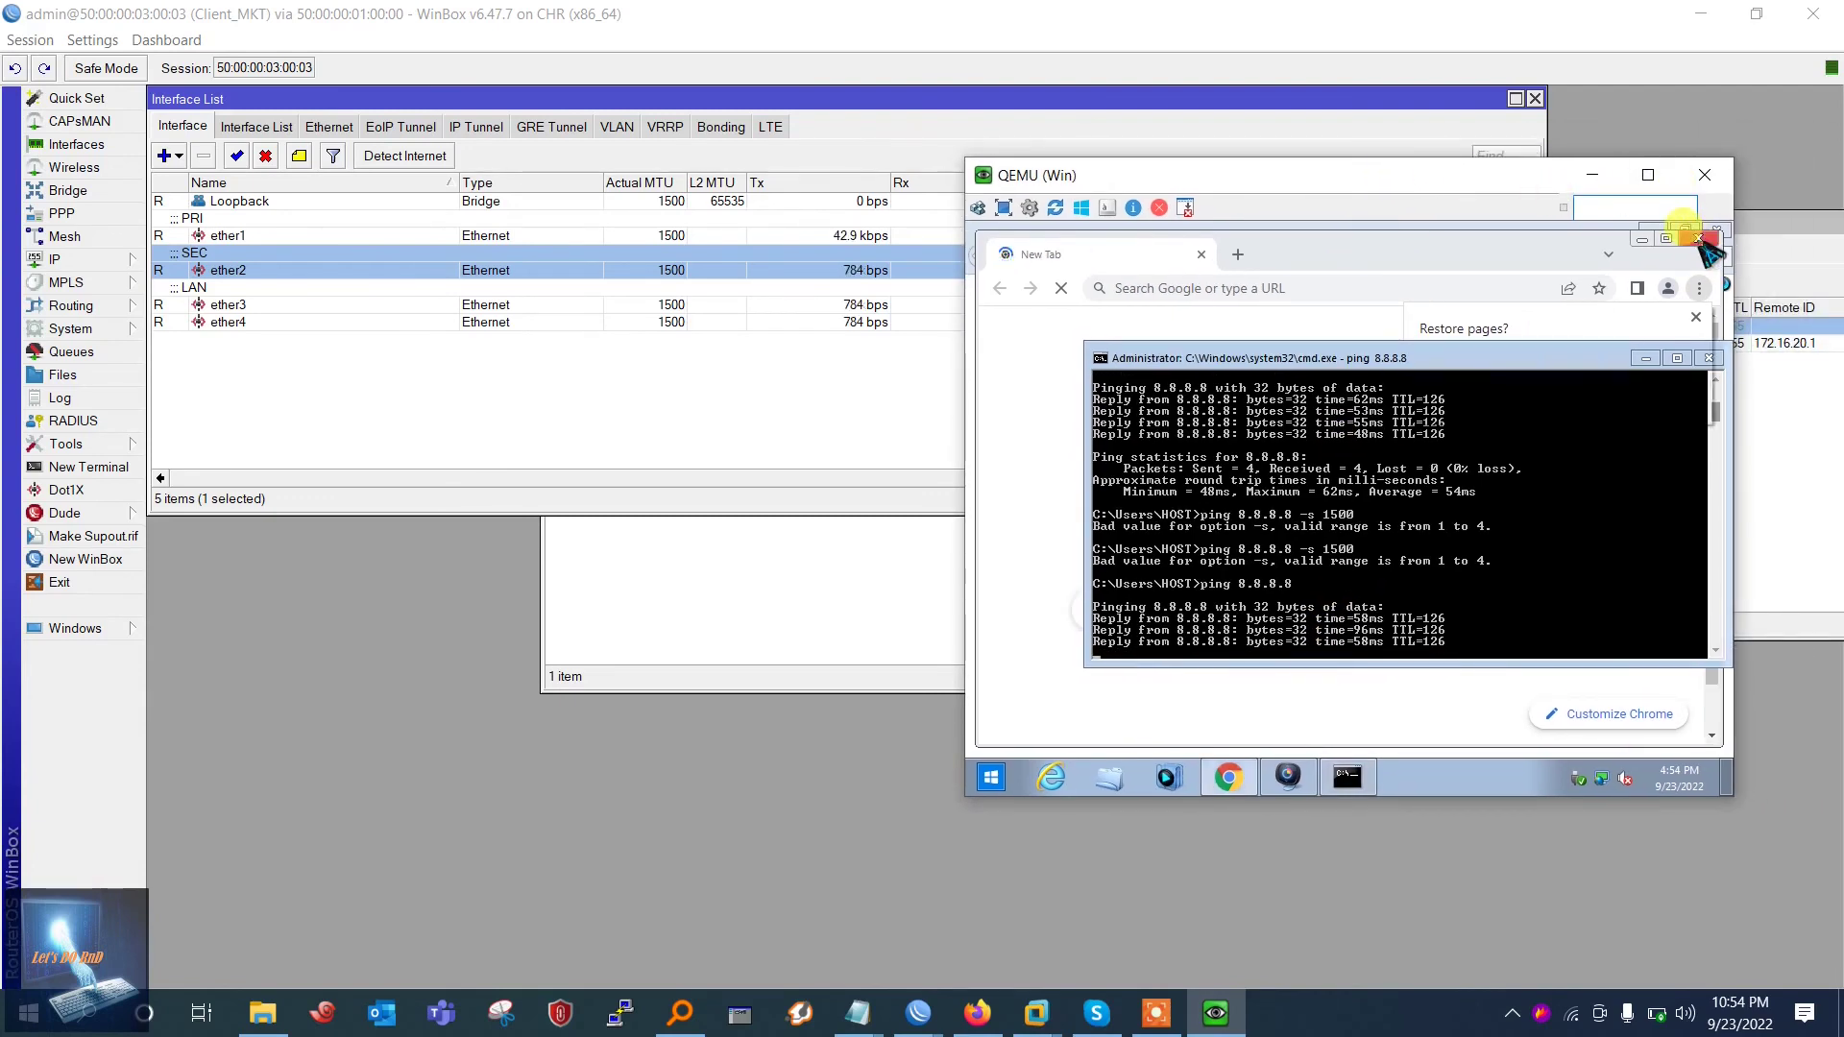
pyautogui.click(1706, 176)
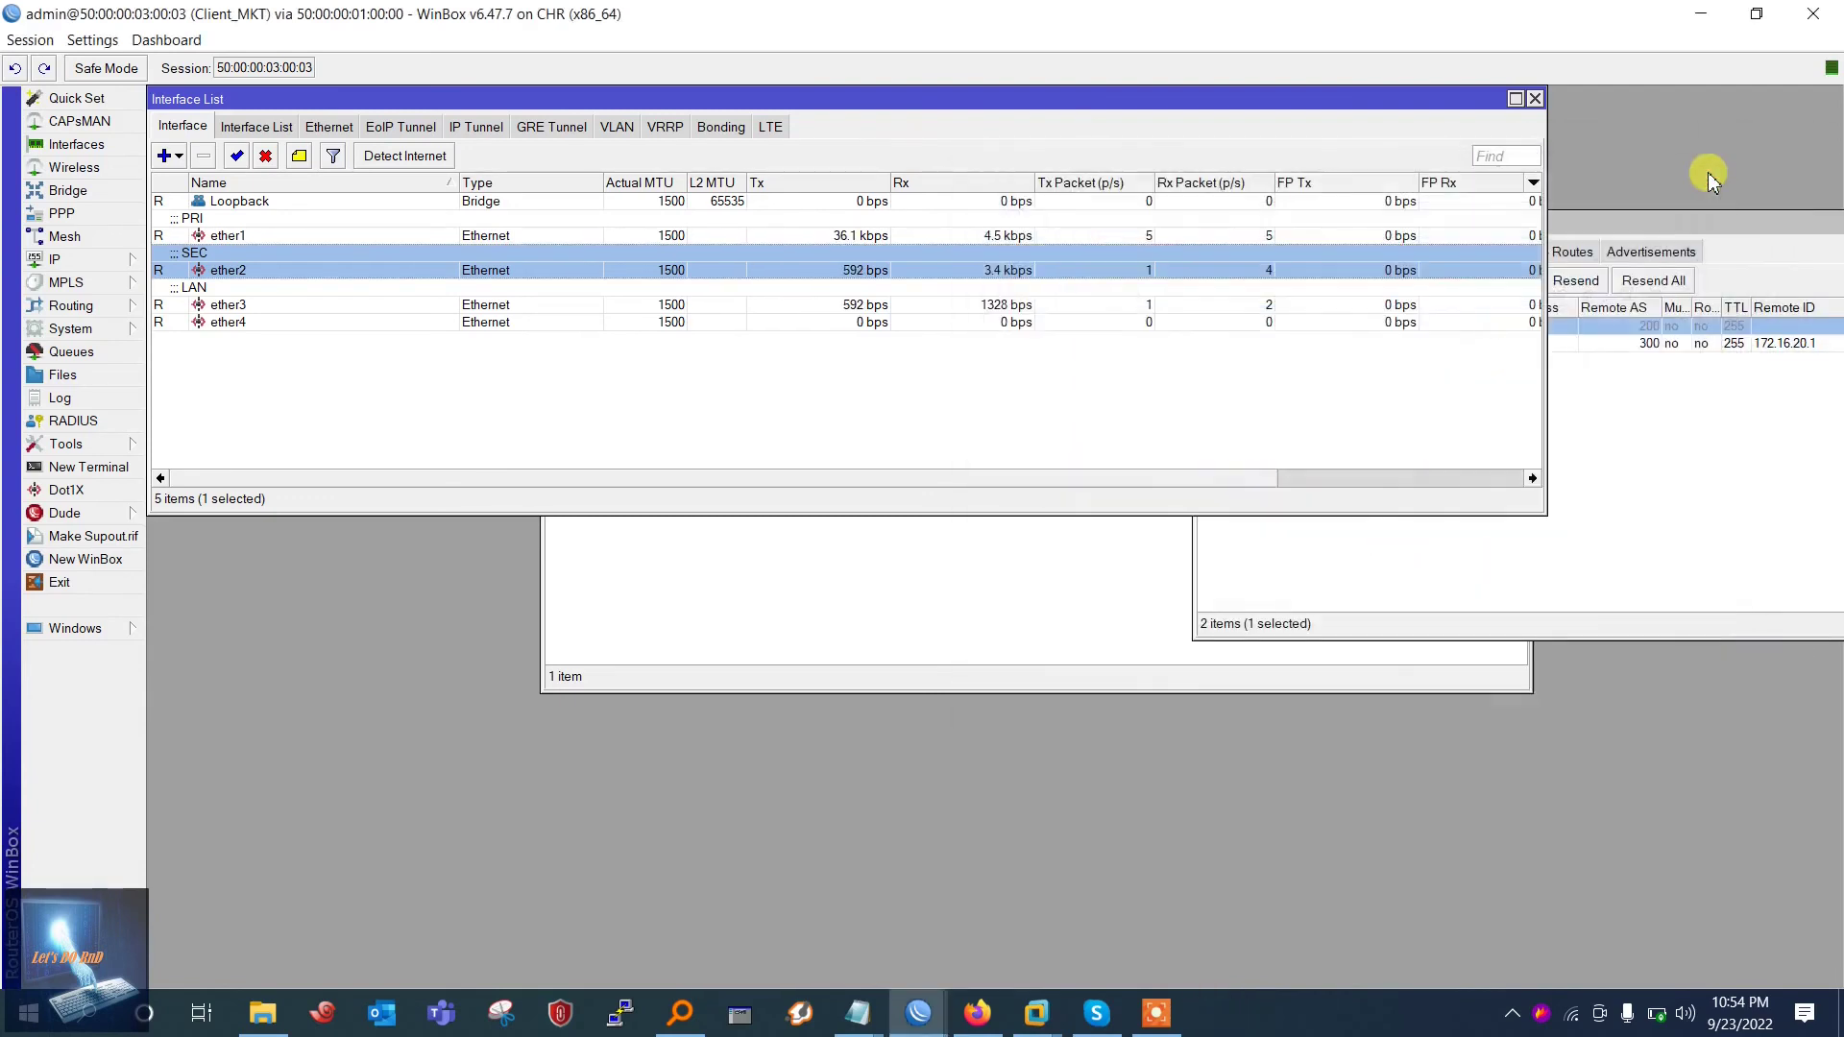
pyautogui.click(1685, 14)
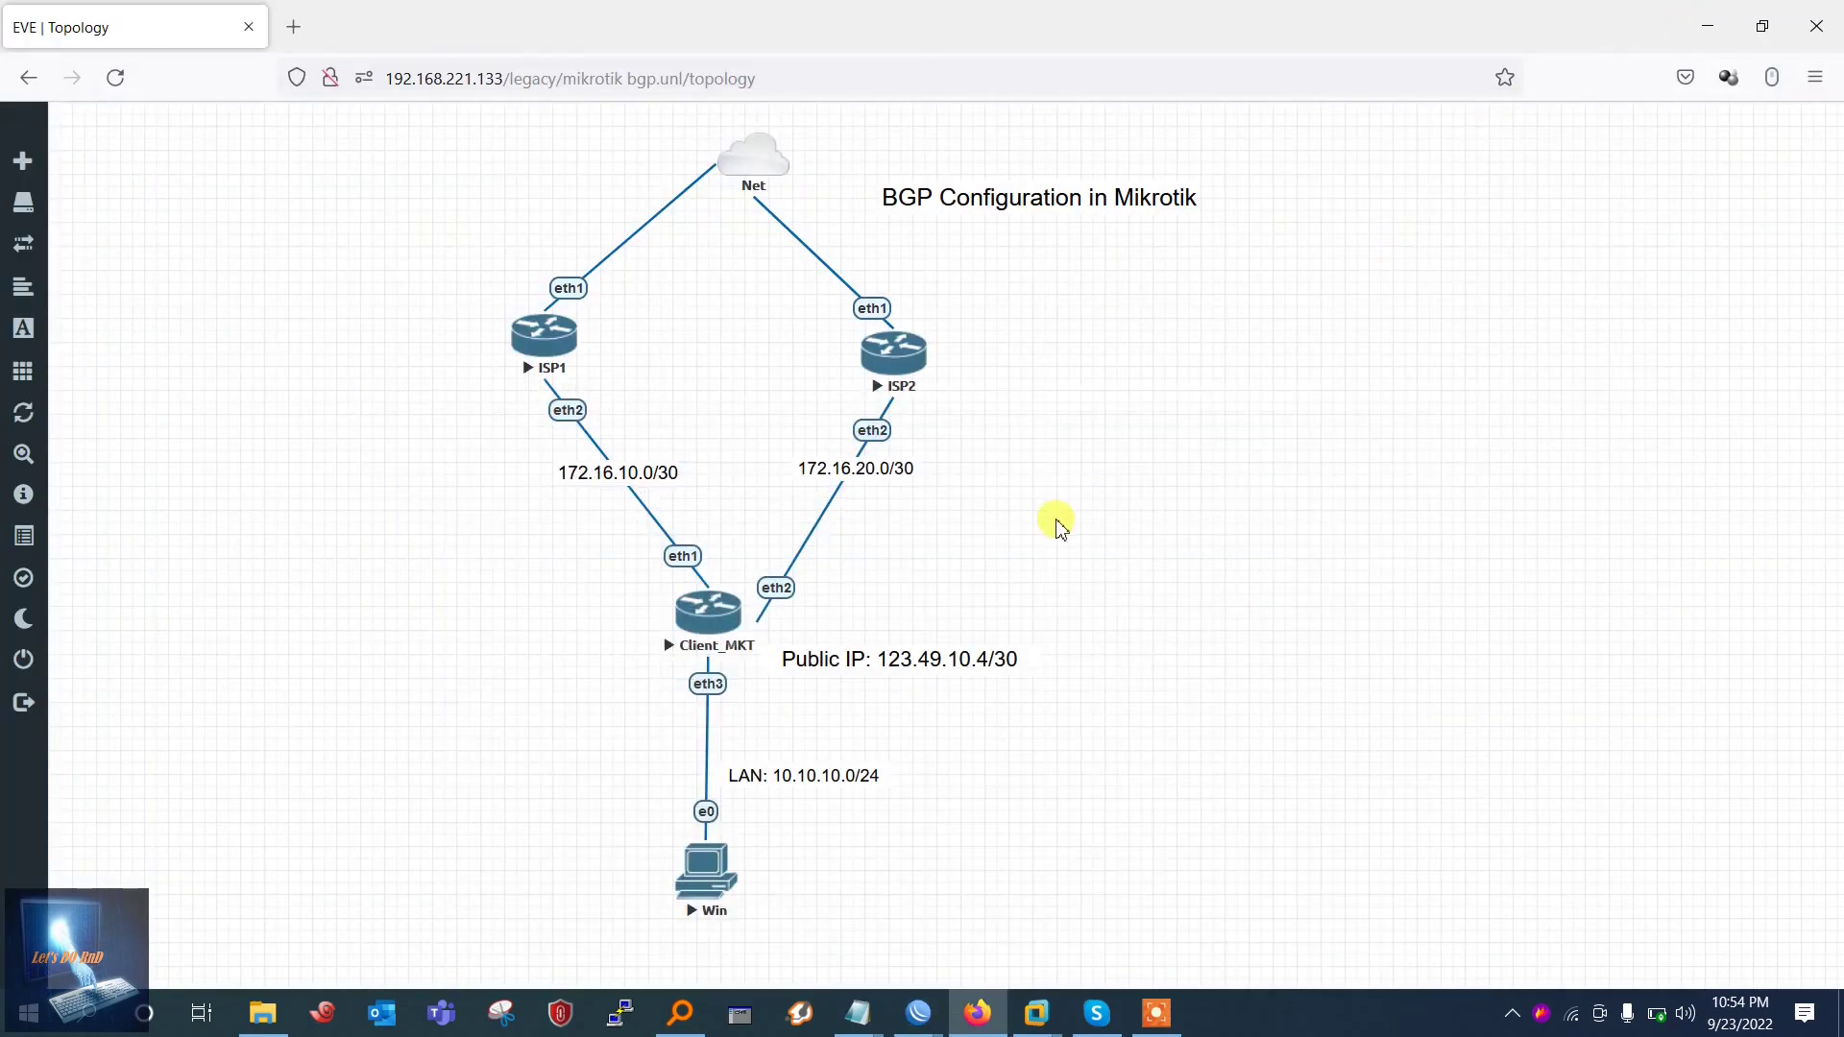
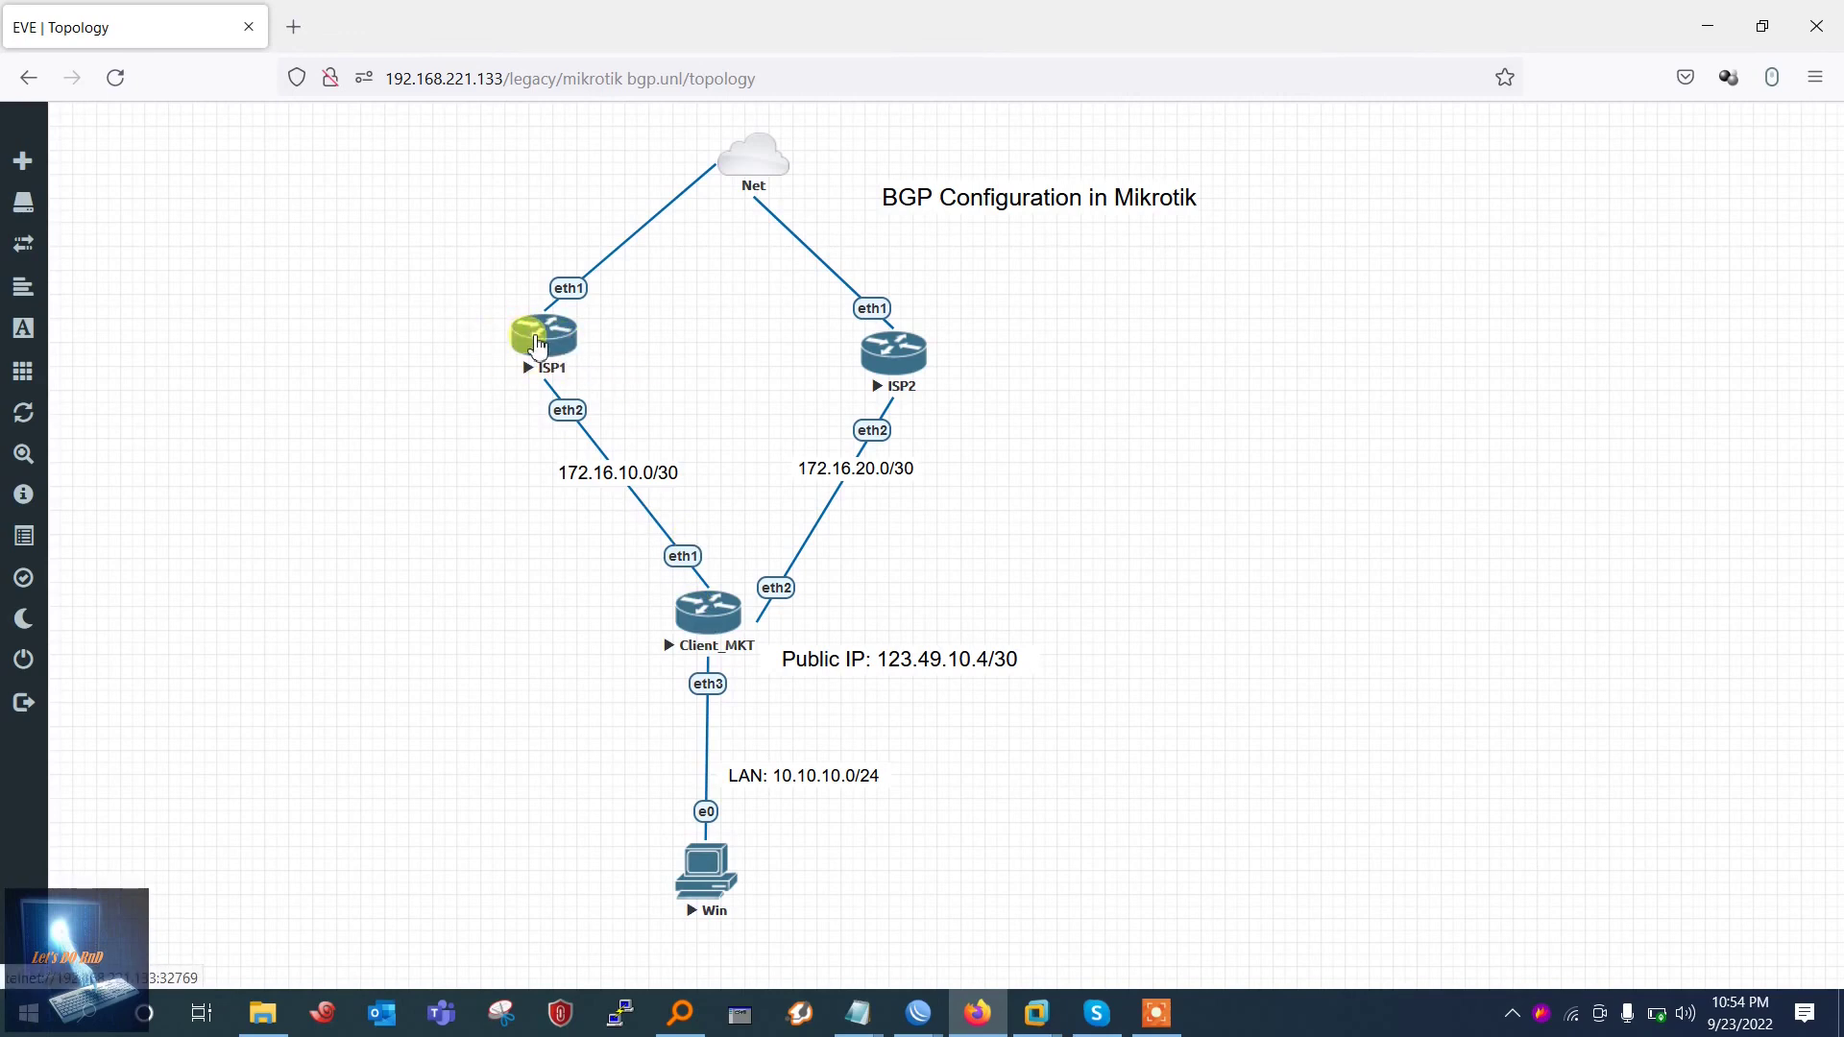
# Switch to ISP1's WinBox session, examine the In and Out Filter settings of peer1_TO_CLIENT, and return to the topology
pyautogui.moveTo(914, 1010)
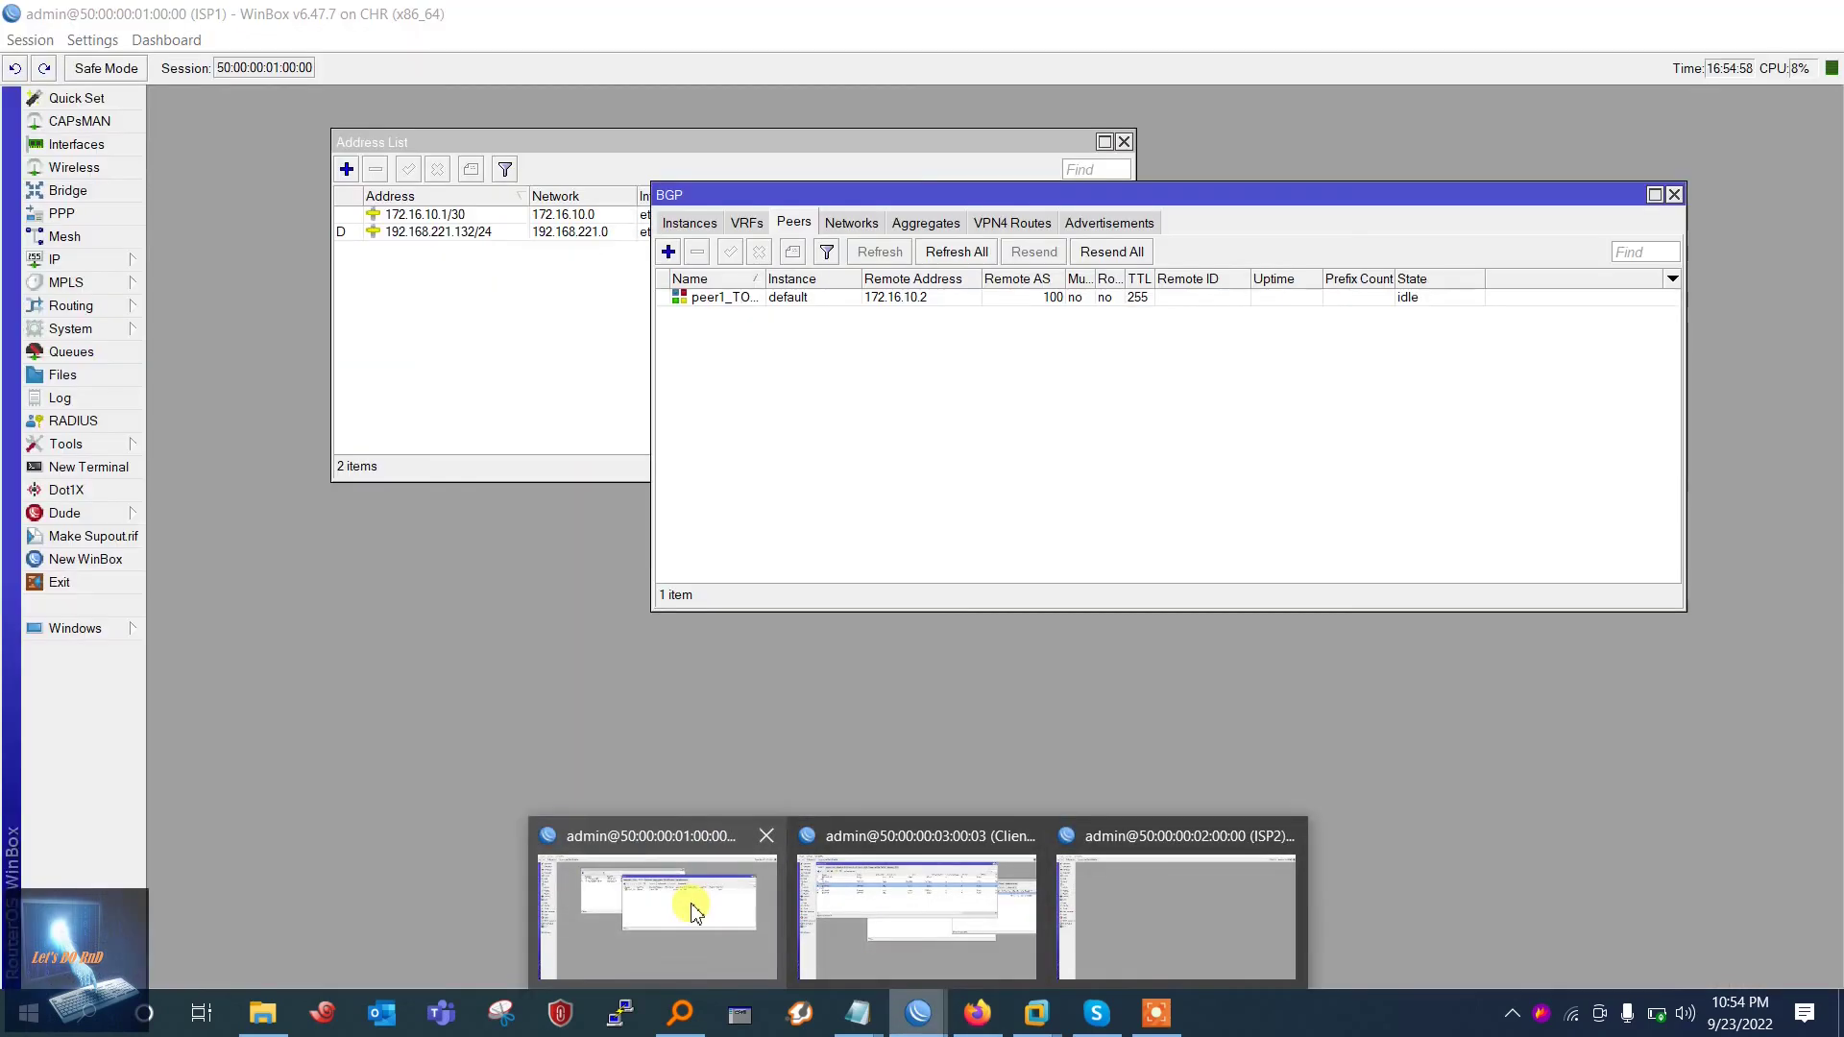
pyautogui.click(691, 907)
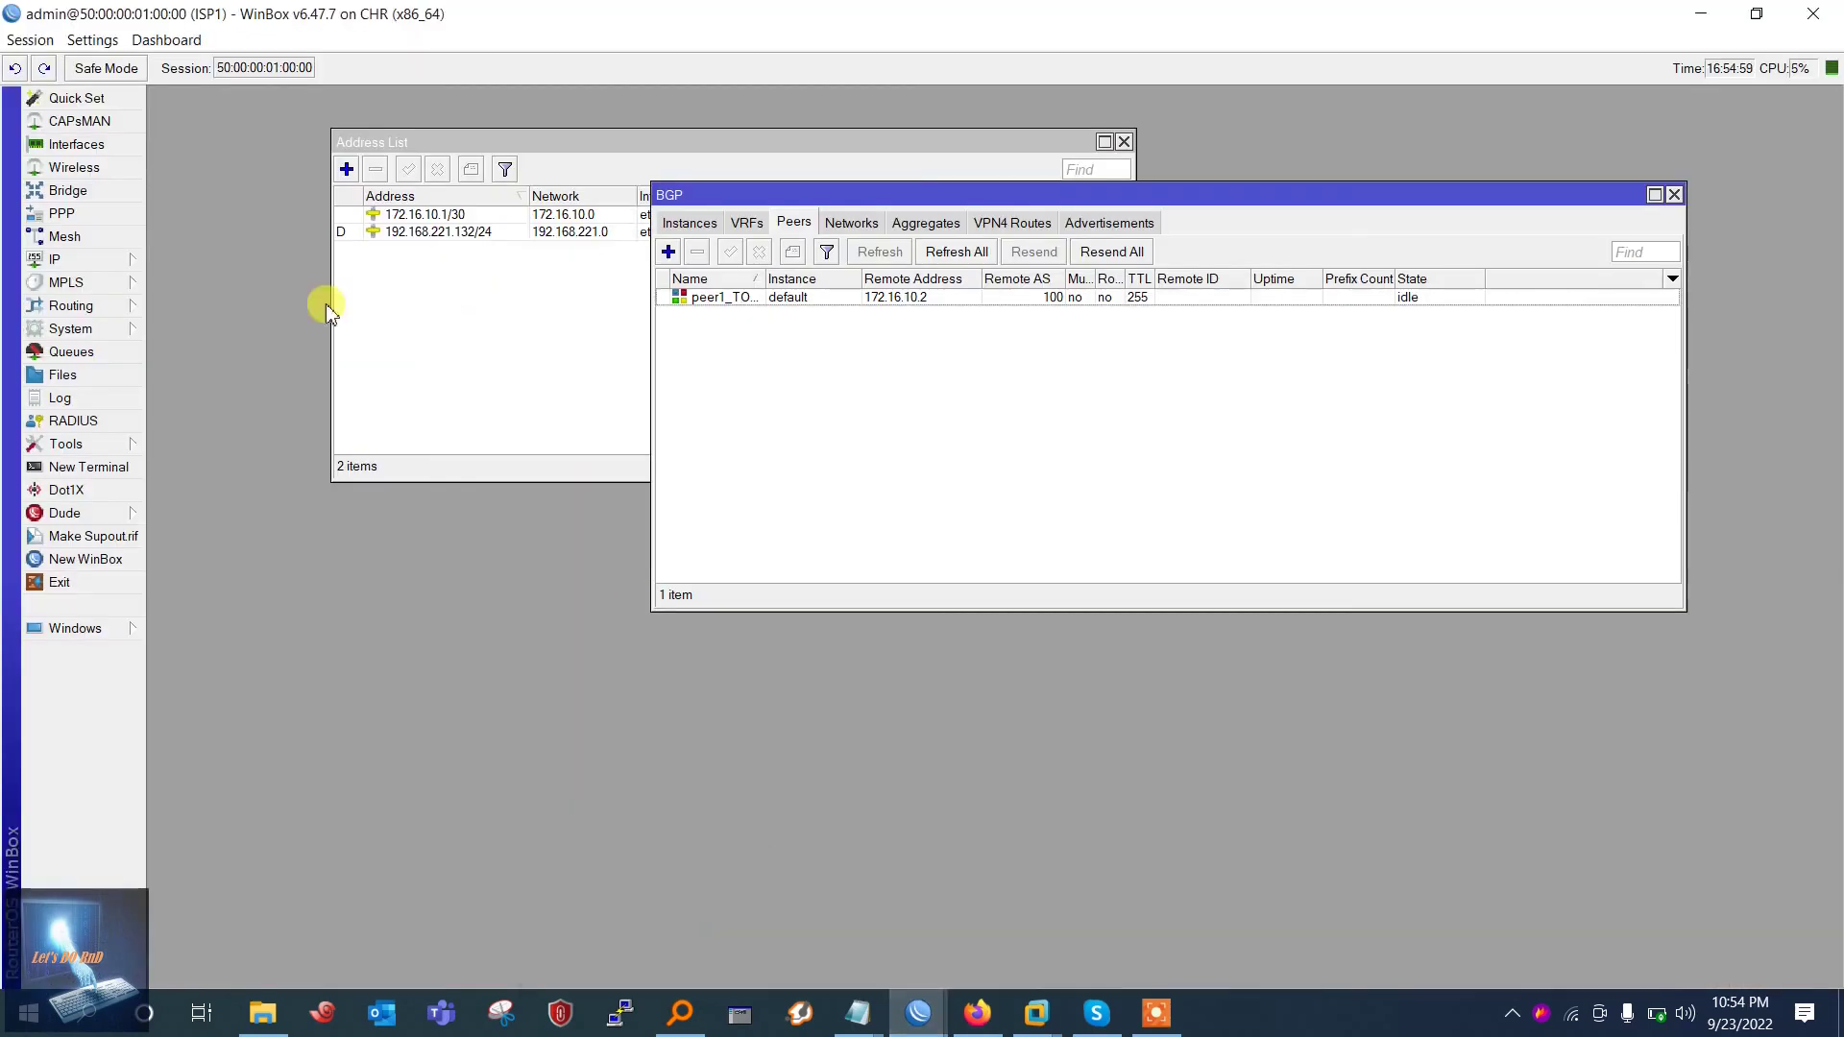
pyautogui.doubleClick(828, 299)
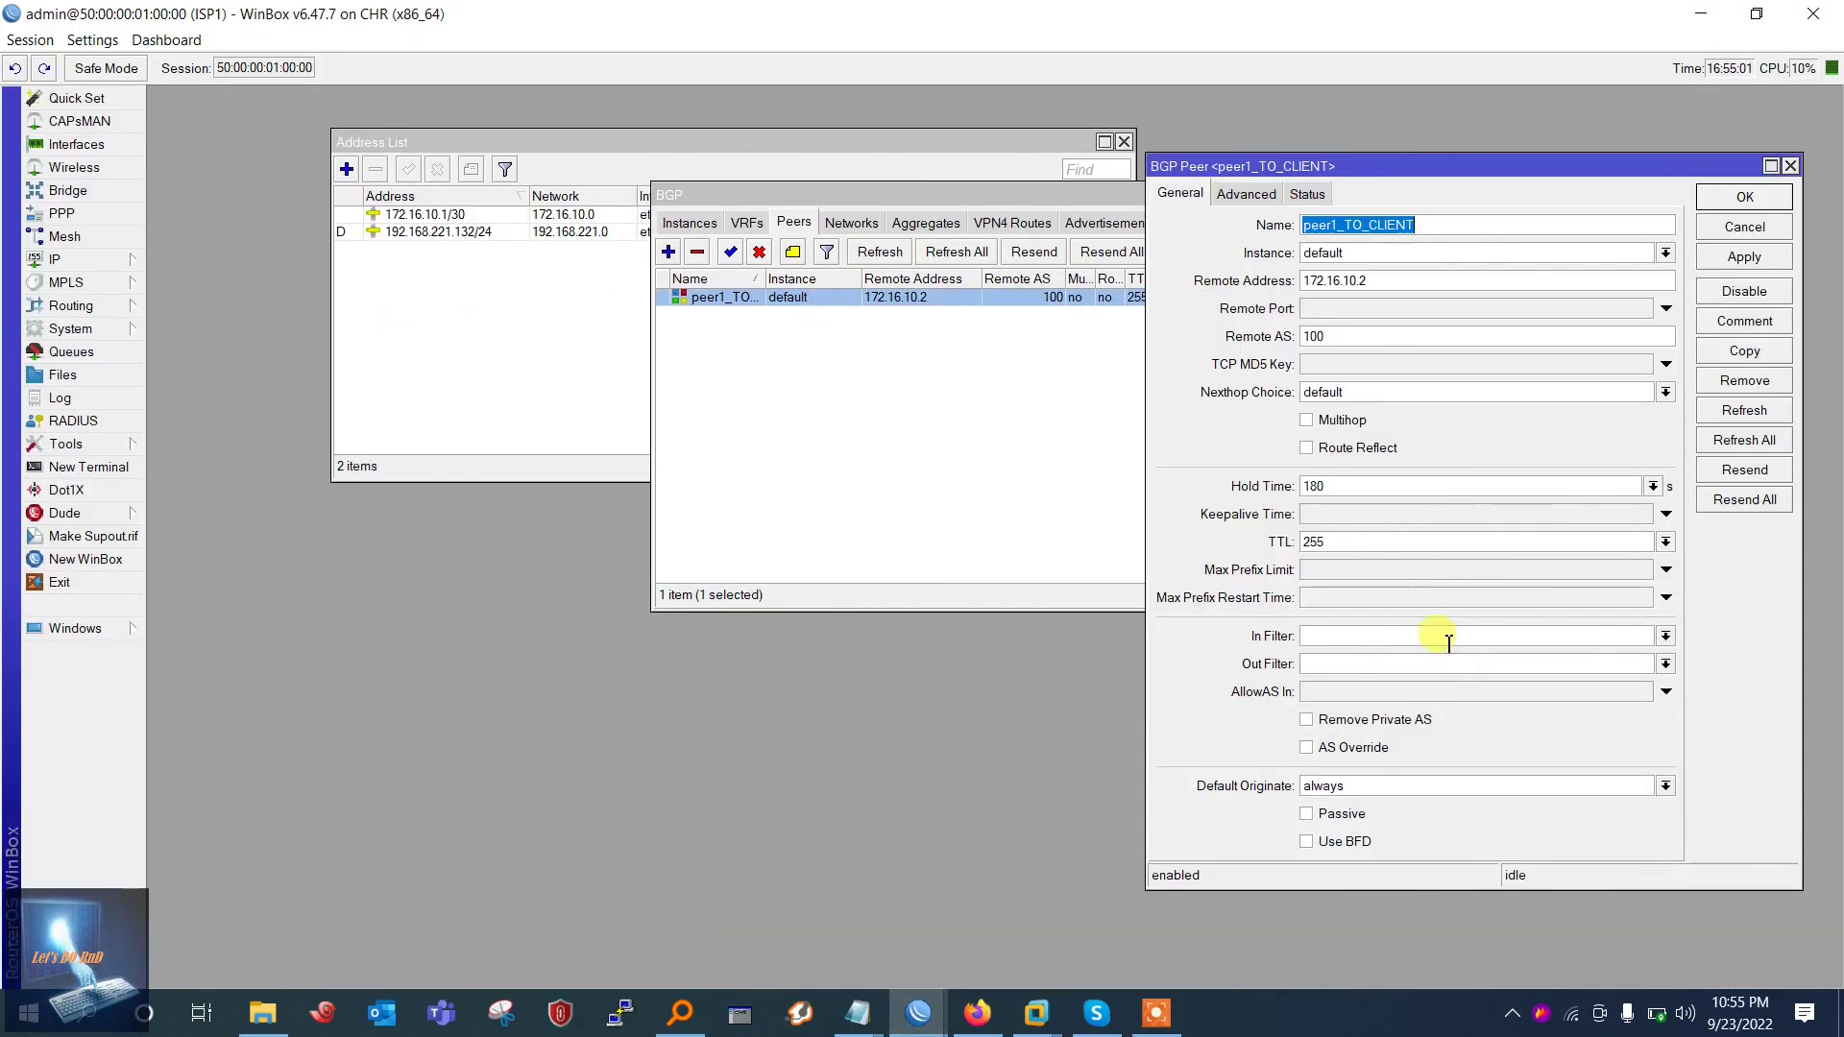
pyautogui.click(1345, 664)
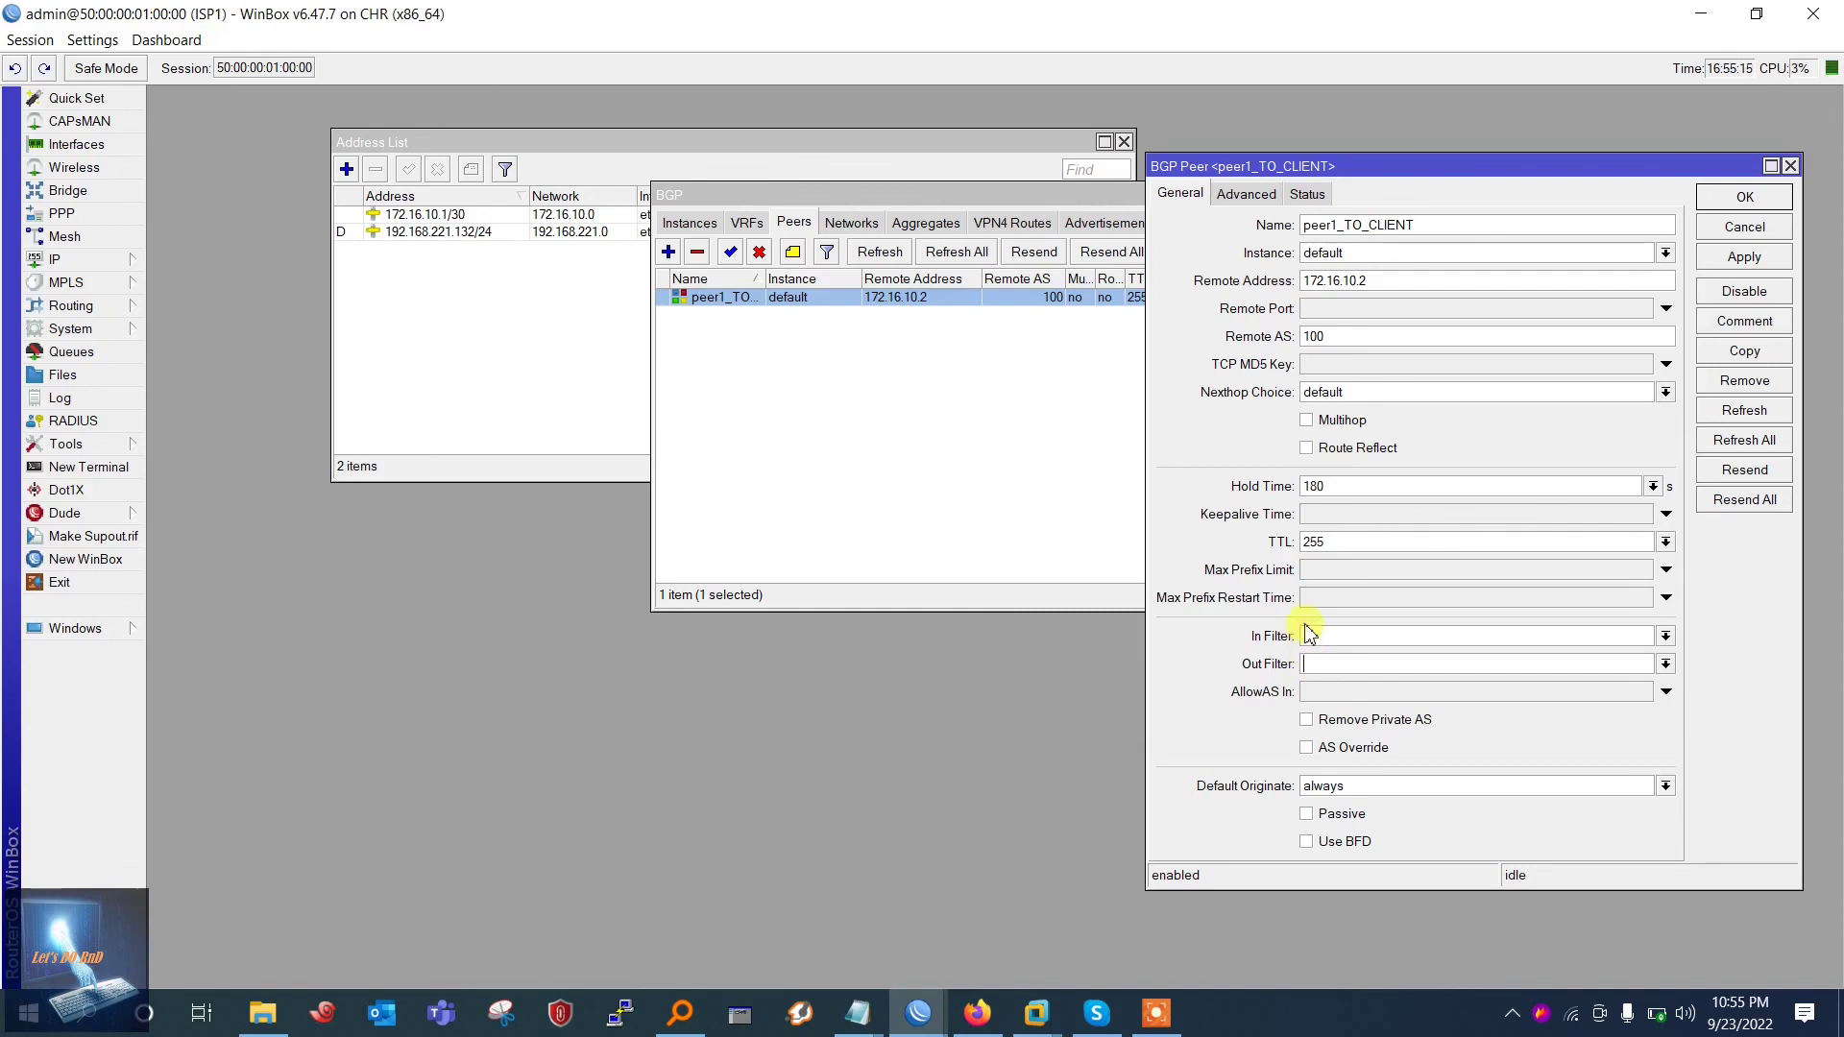
pyautogui.click(1790, 167)
pyautogui.click(1700, 13)
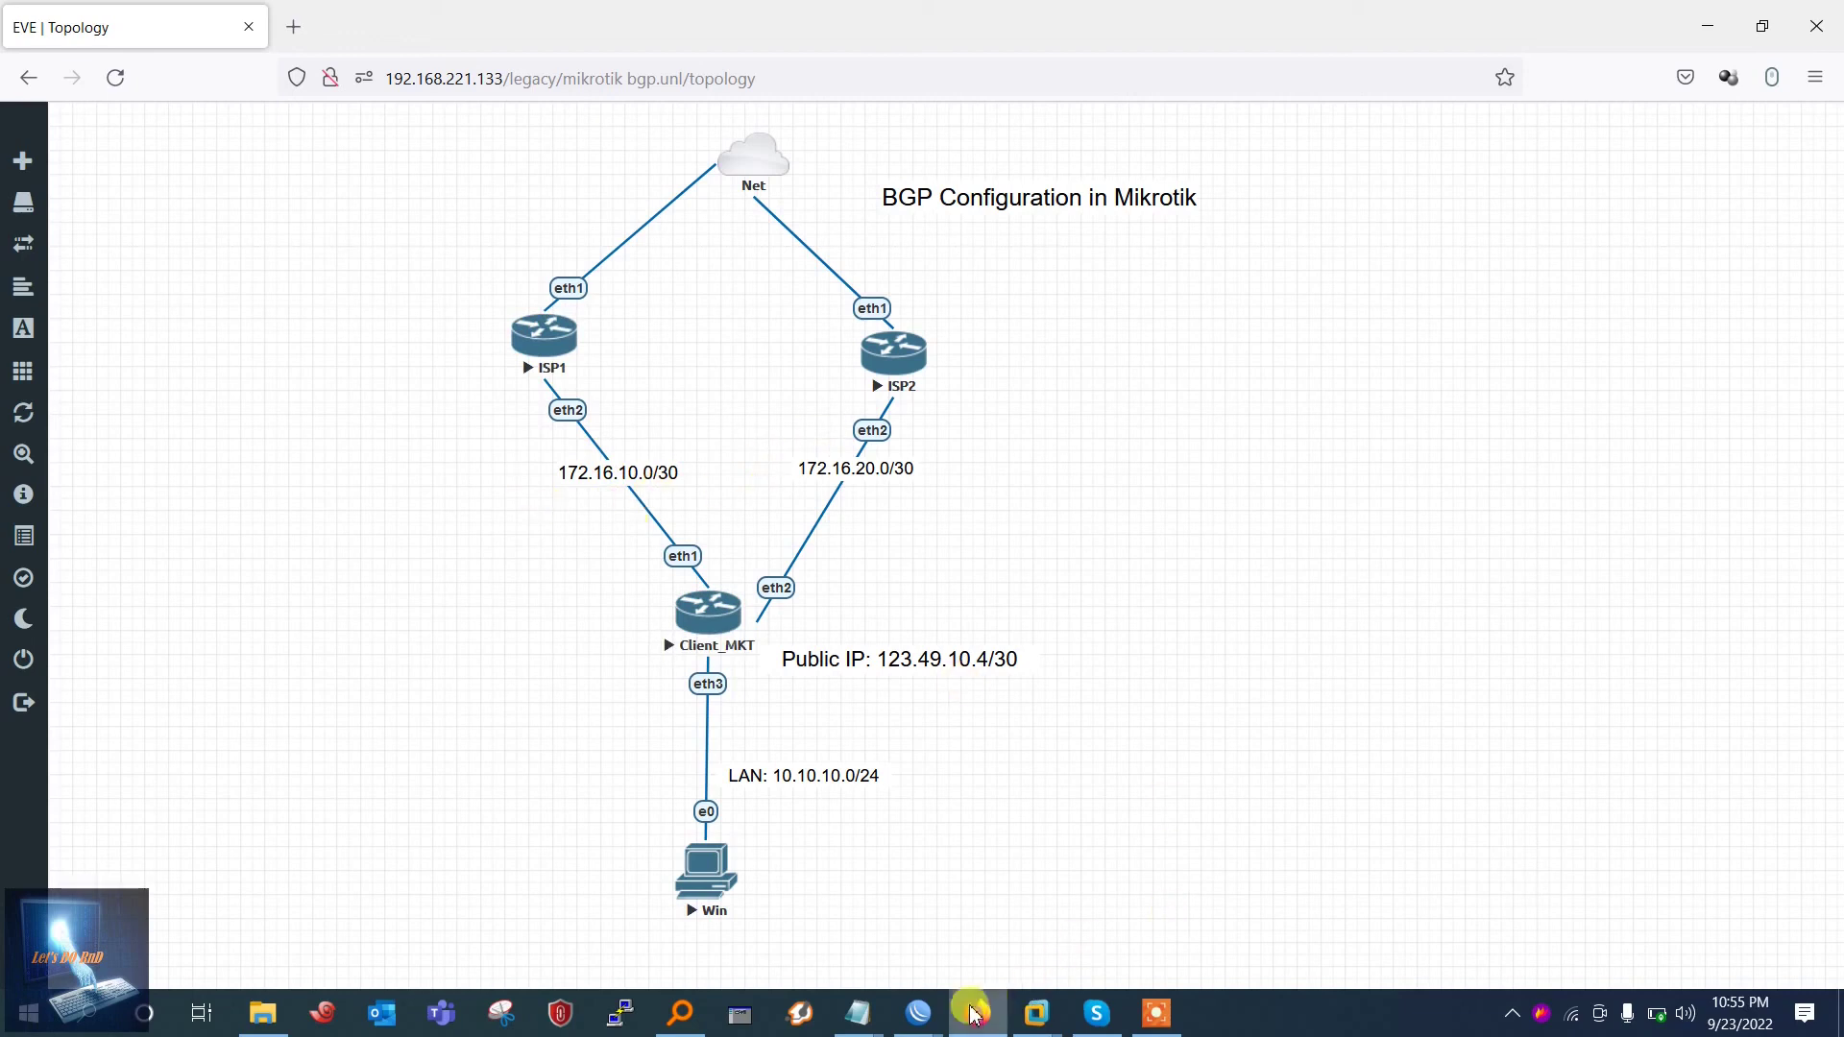
# In Client_MKT's Route Filters list, widen the Chain column and examine the BGP MED settings of PRIMARY_IN and SECONDARY_IN
pyautogui.moveTo(920, 1010)
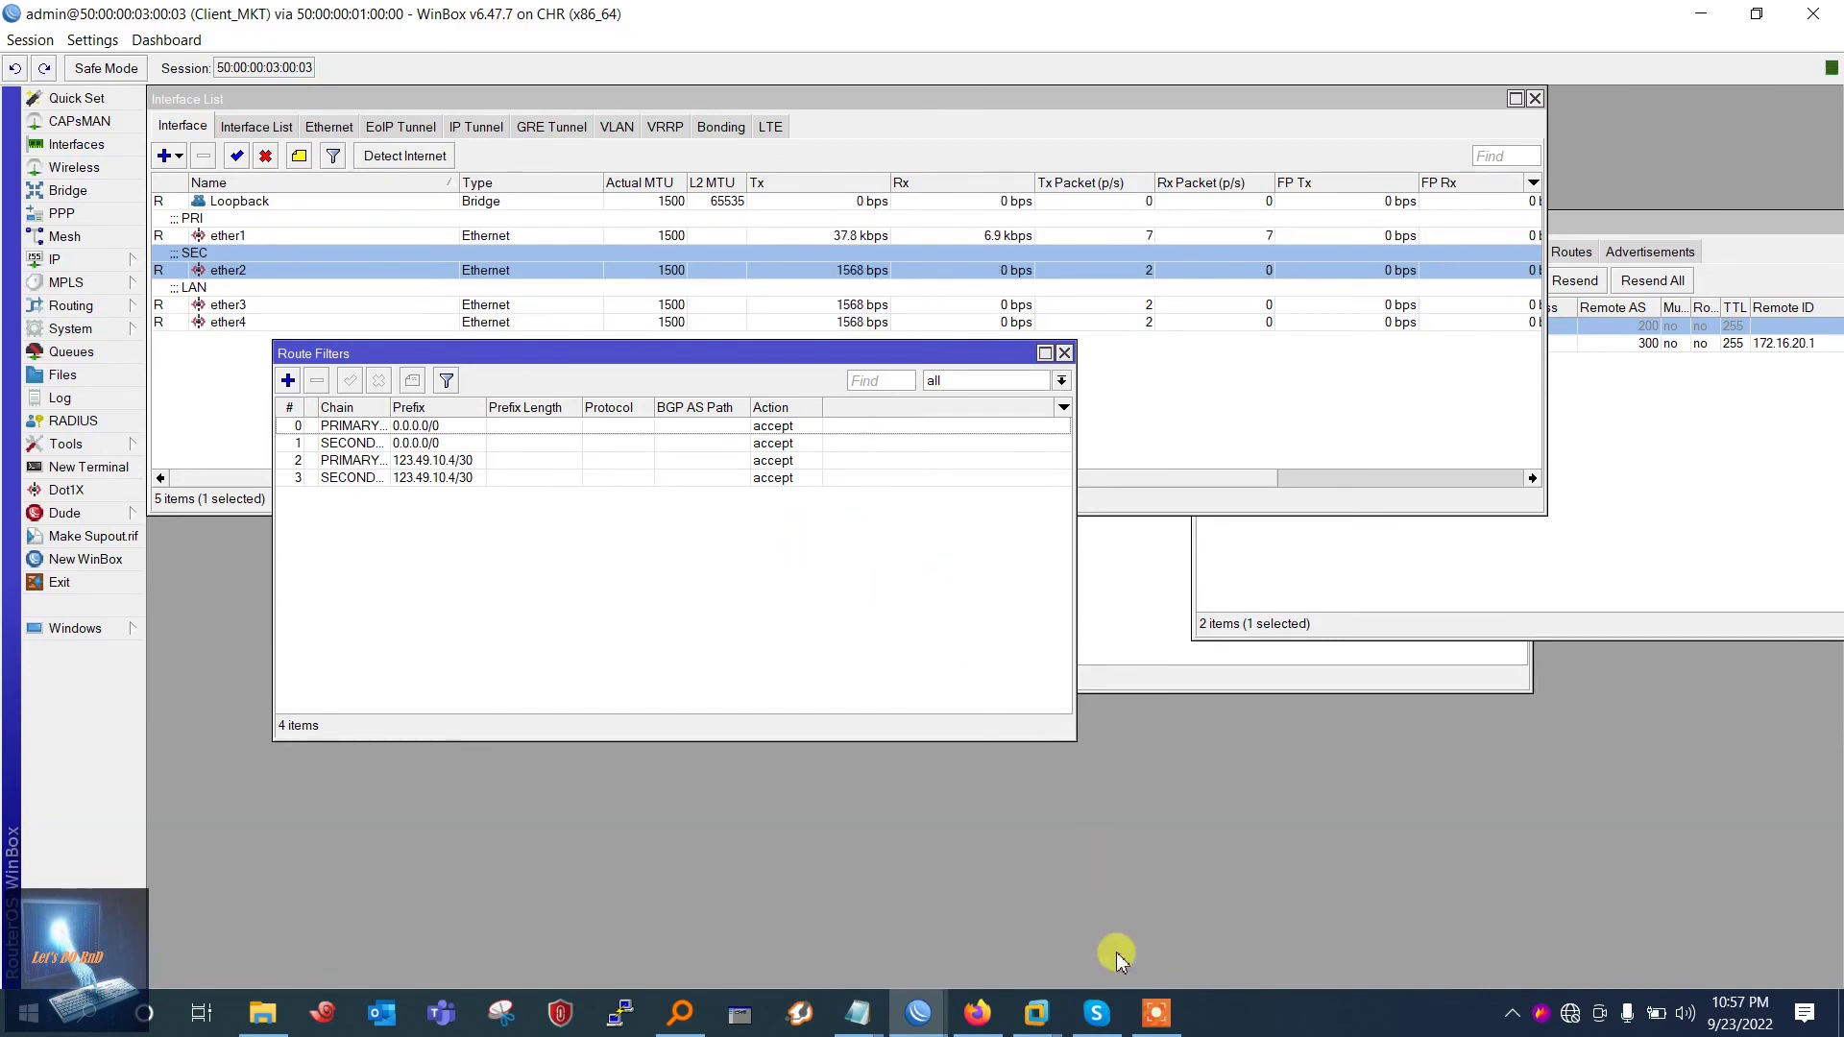
pyautogui.click(1156, 1012)
pyautogui.click(1222, 978)
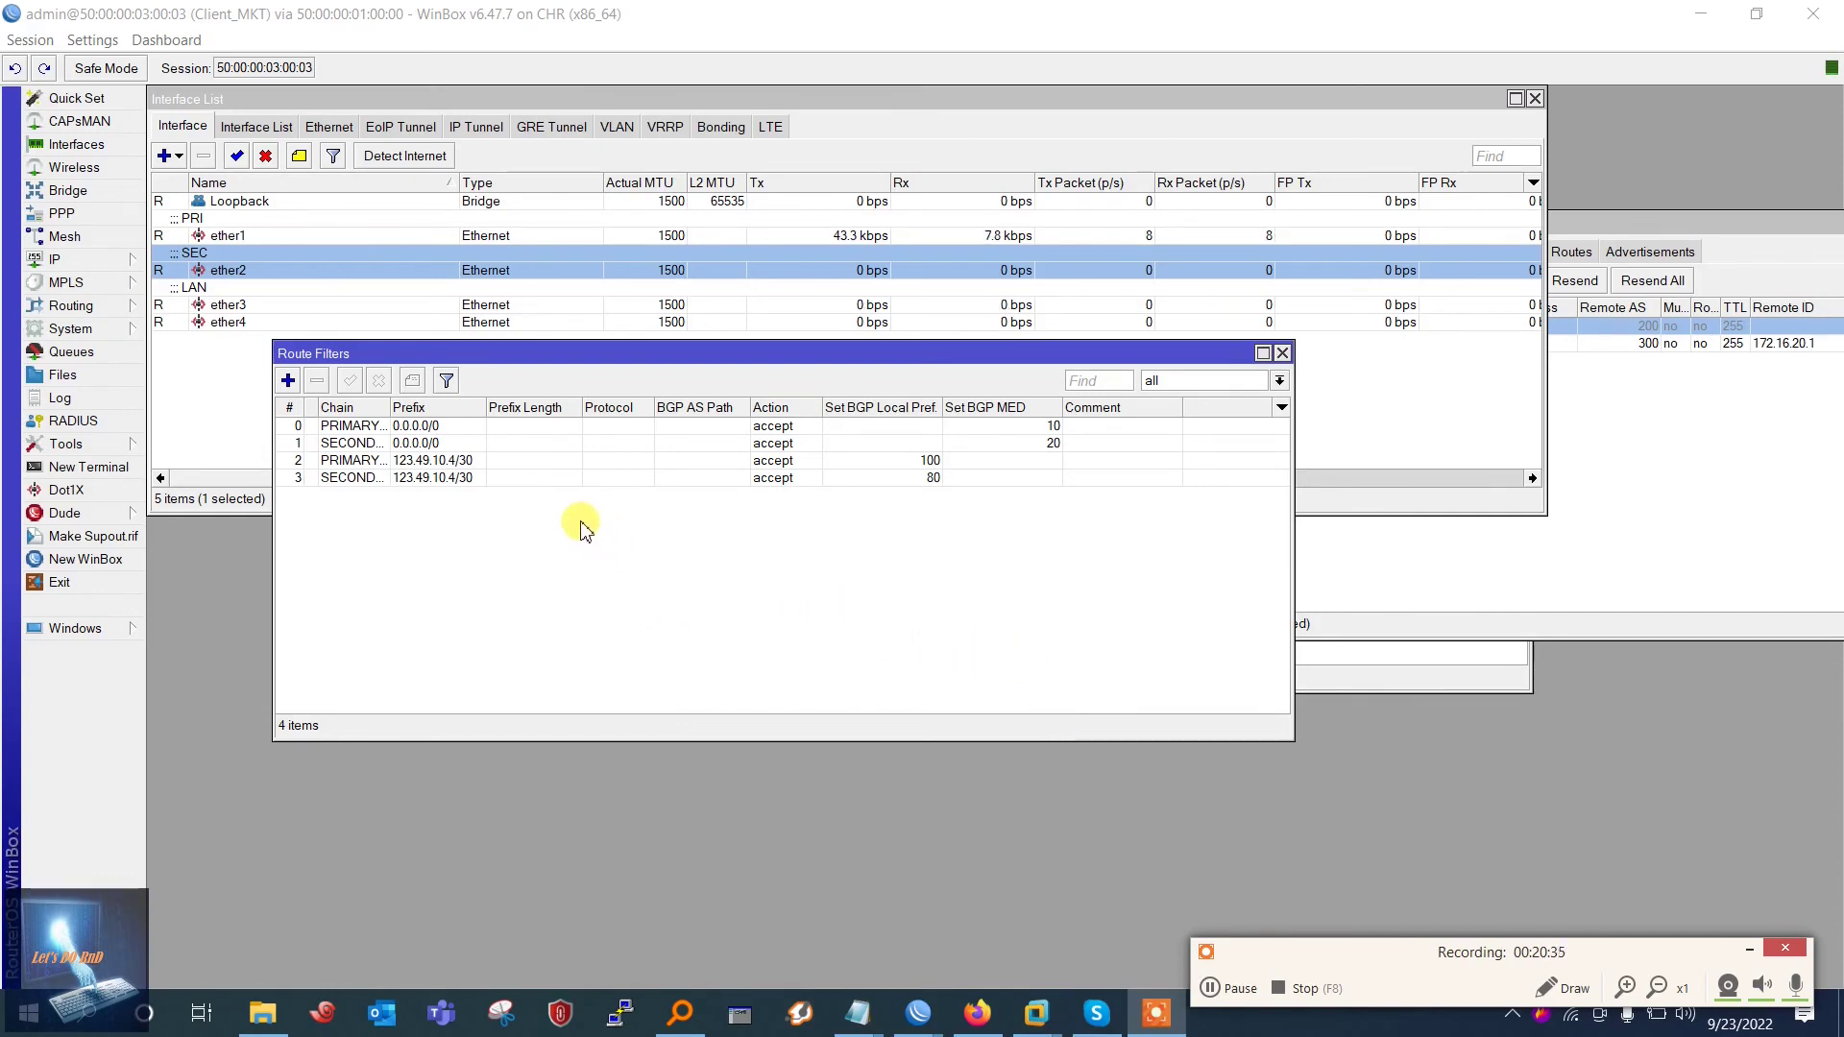
pyautogui.click(457, 427)
pyautogui.moveTo(384, 409); pyautogui.dragTo(432, 409)
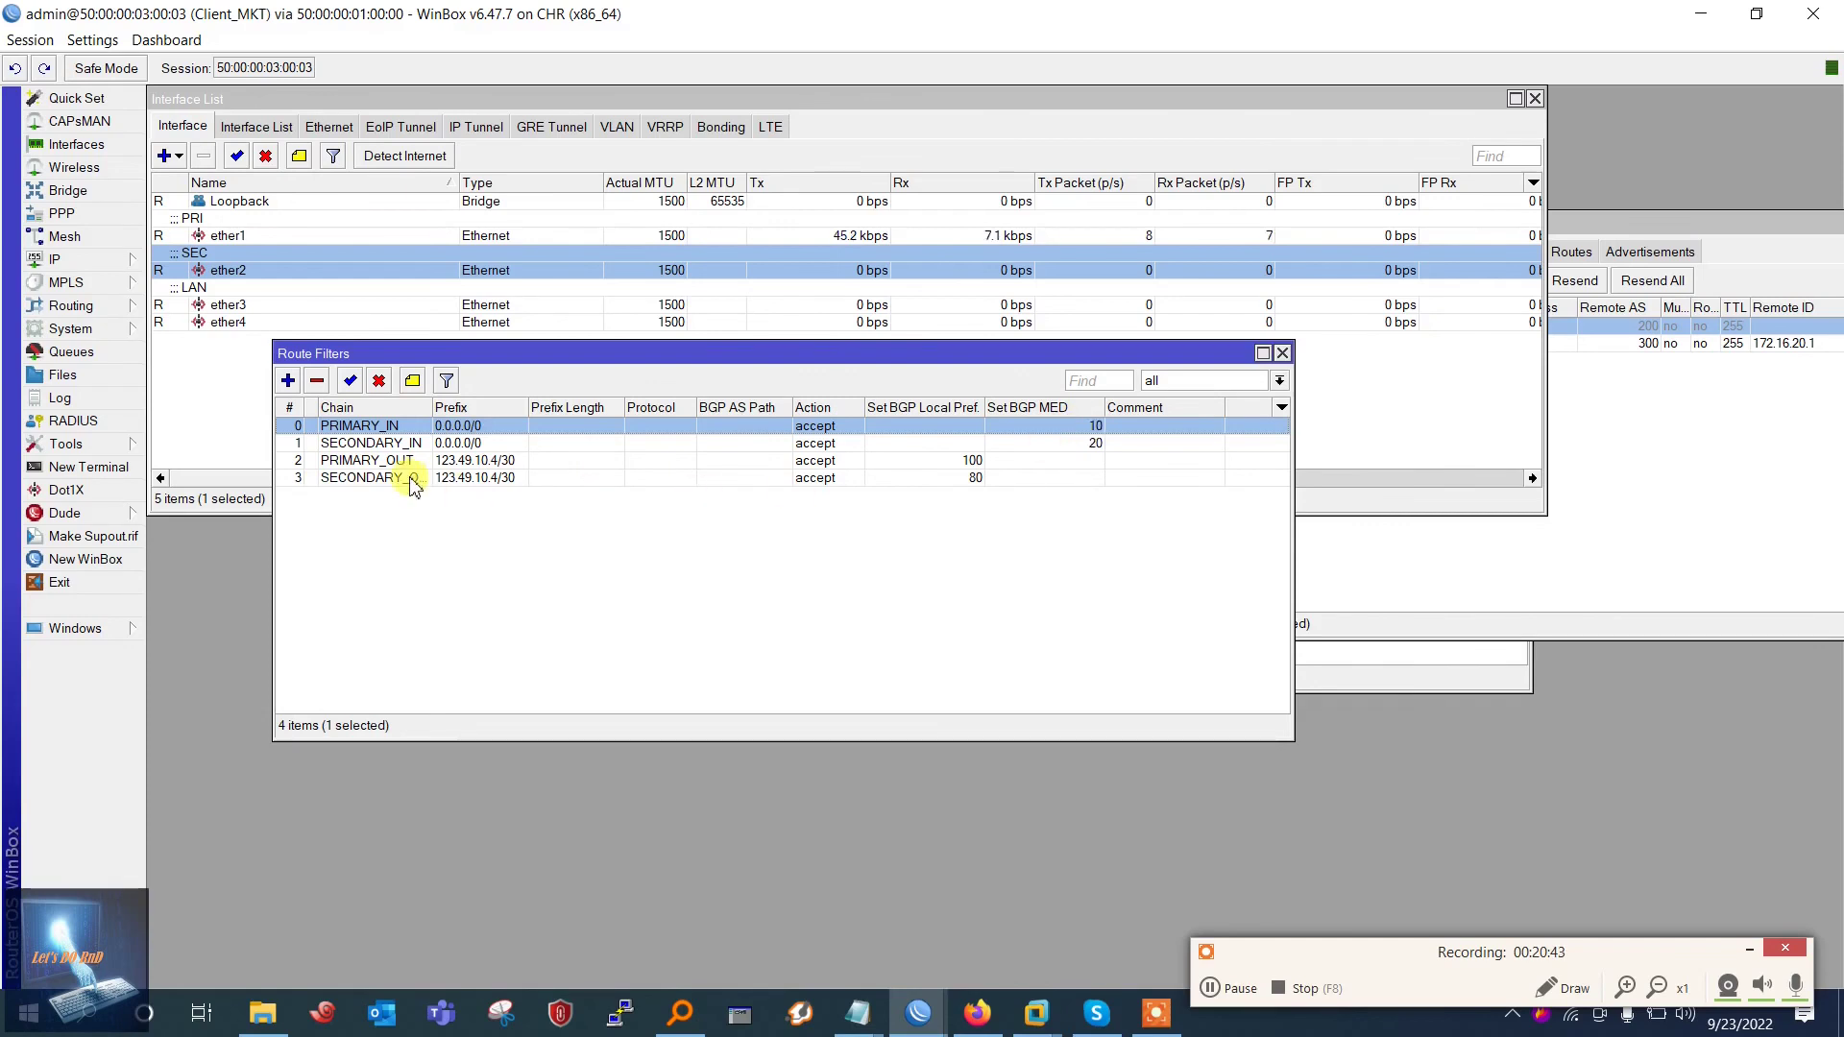
pyautogui.click(1070, 444)
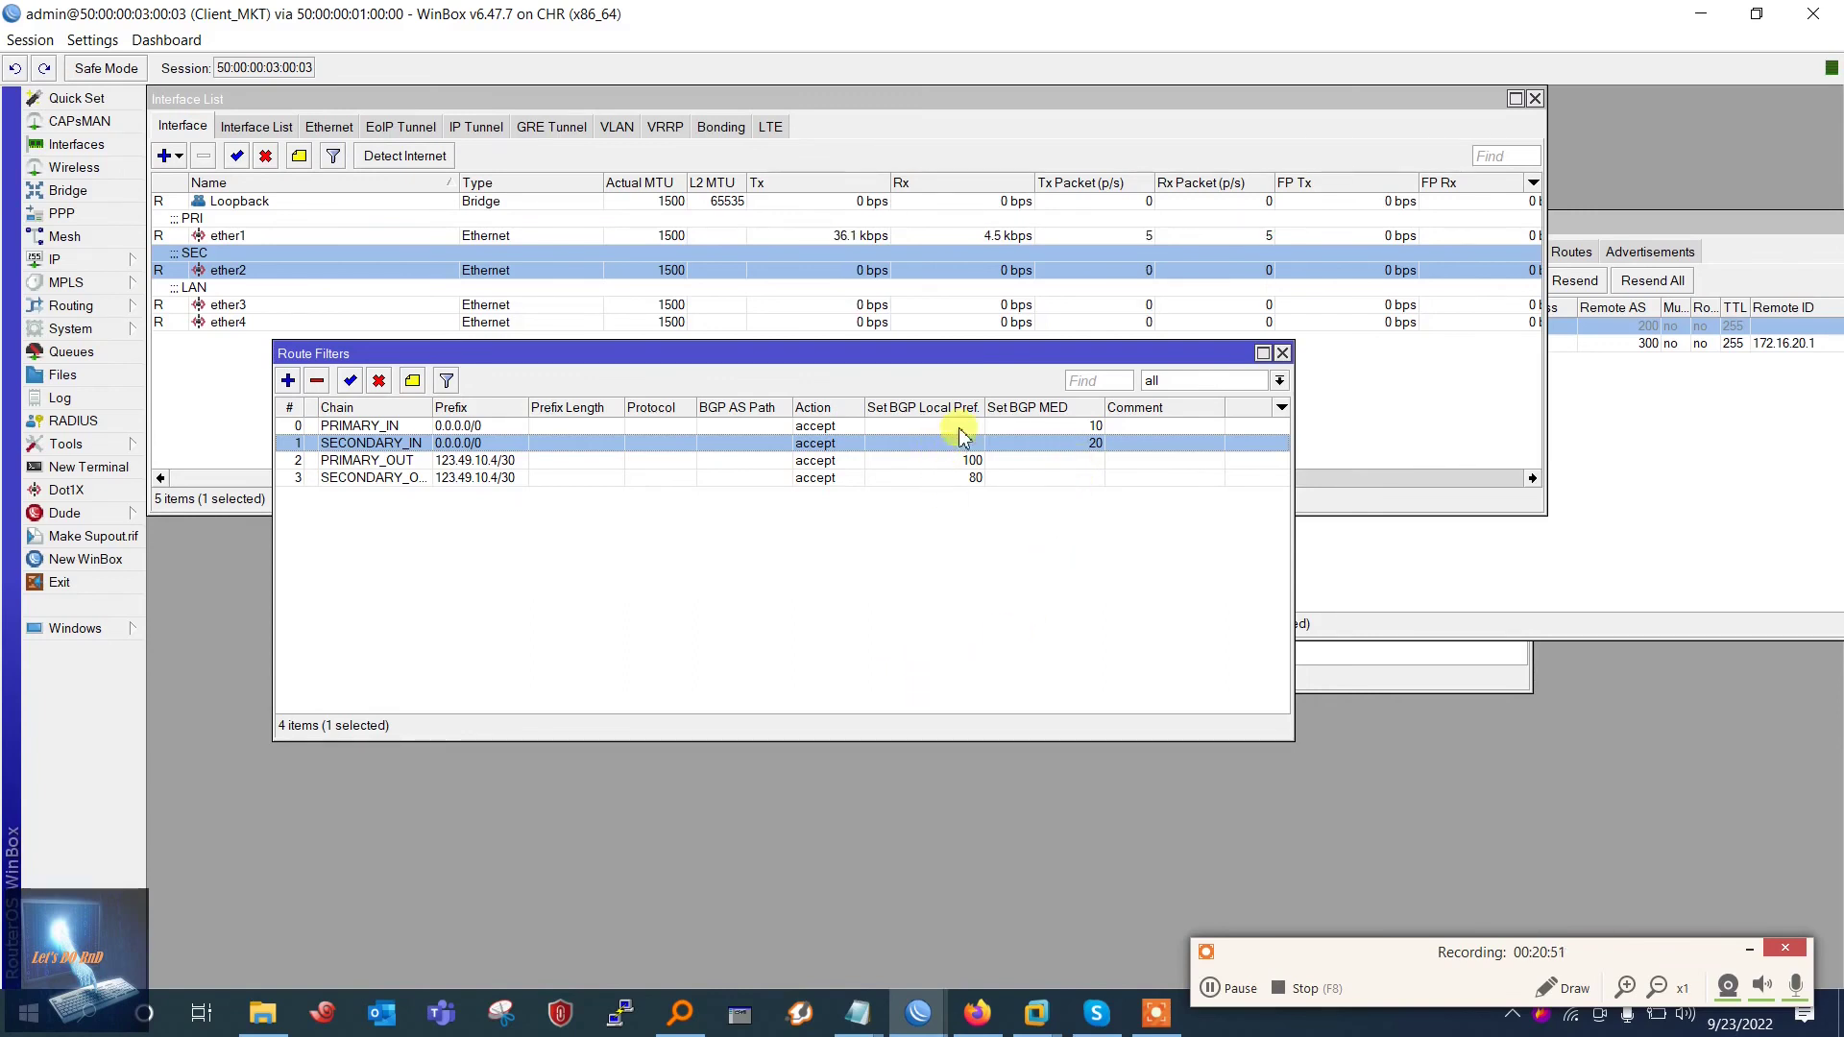
pyautogui.click(1077, 427)
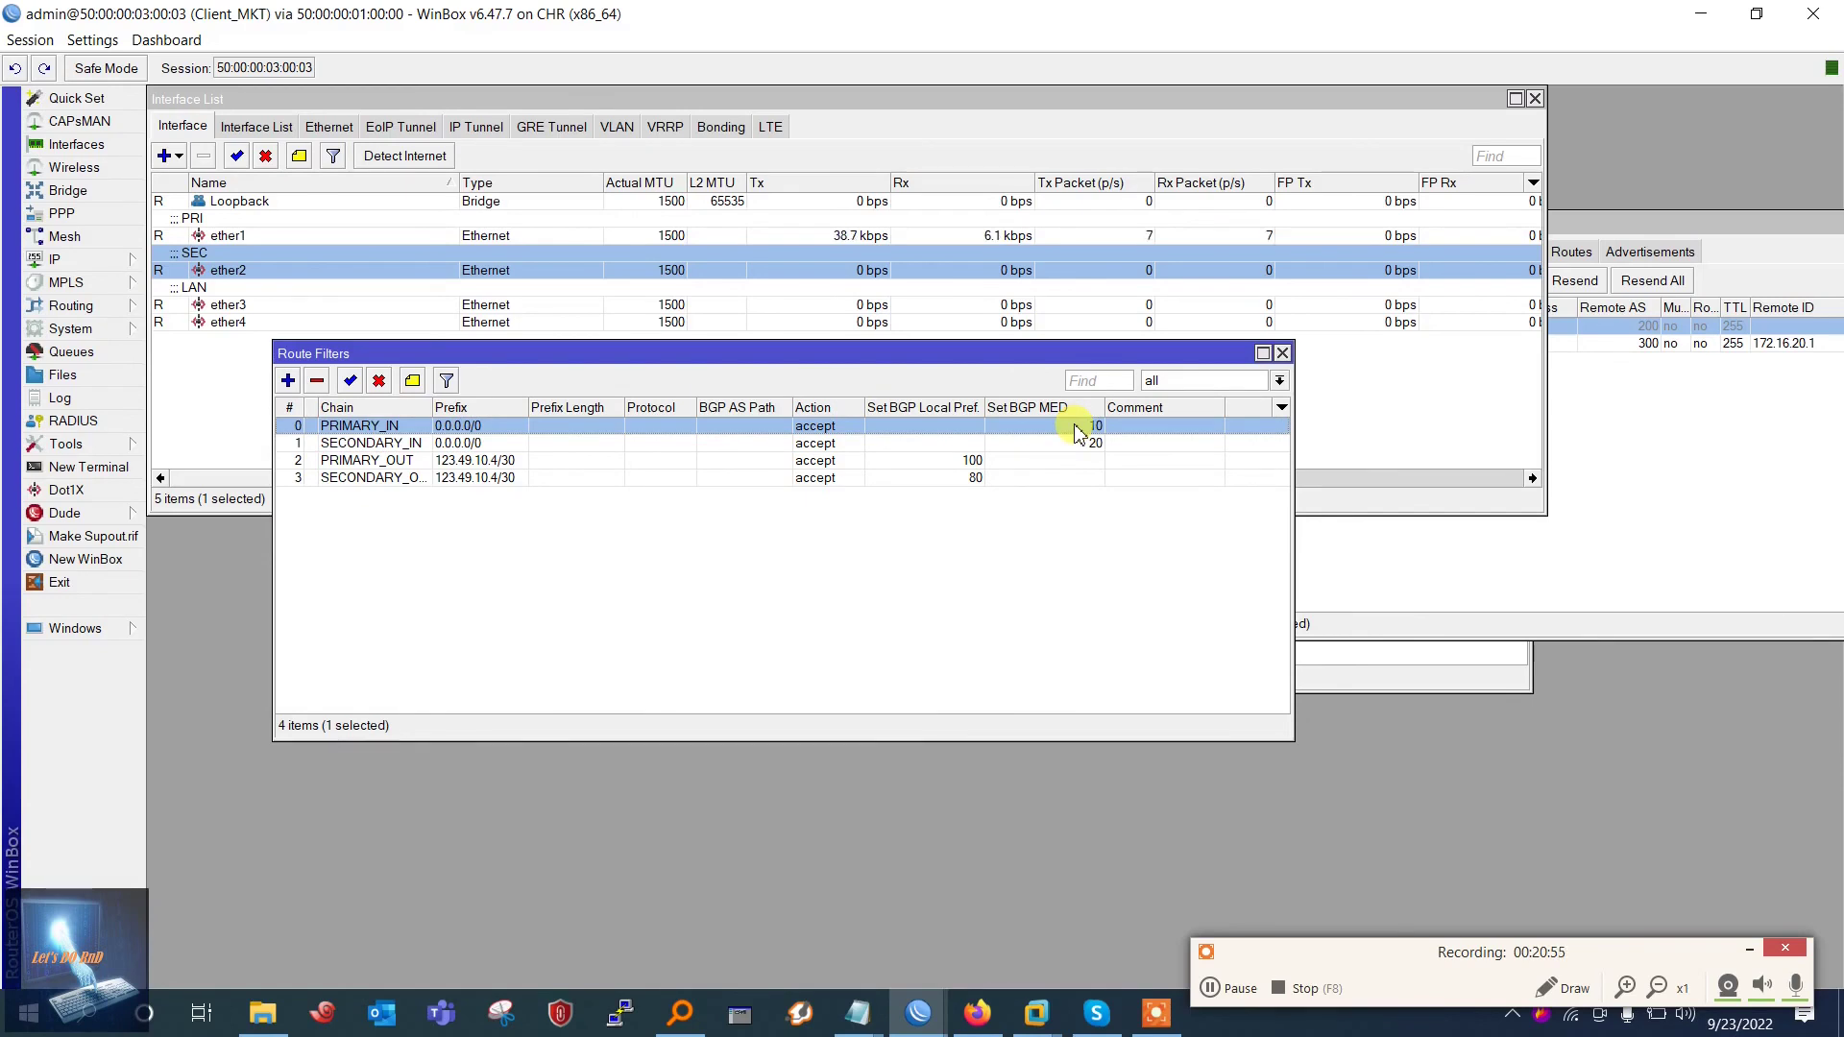
pyautogui.click(1076, 445)
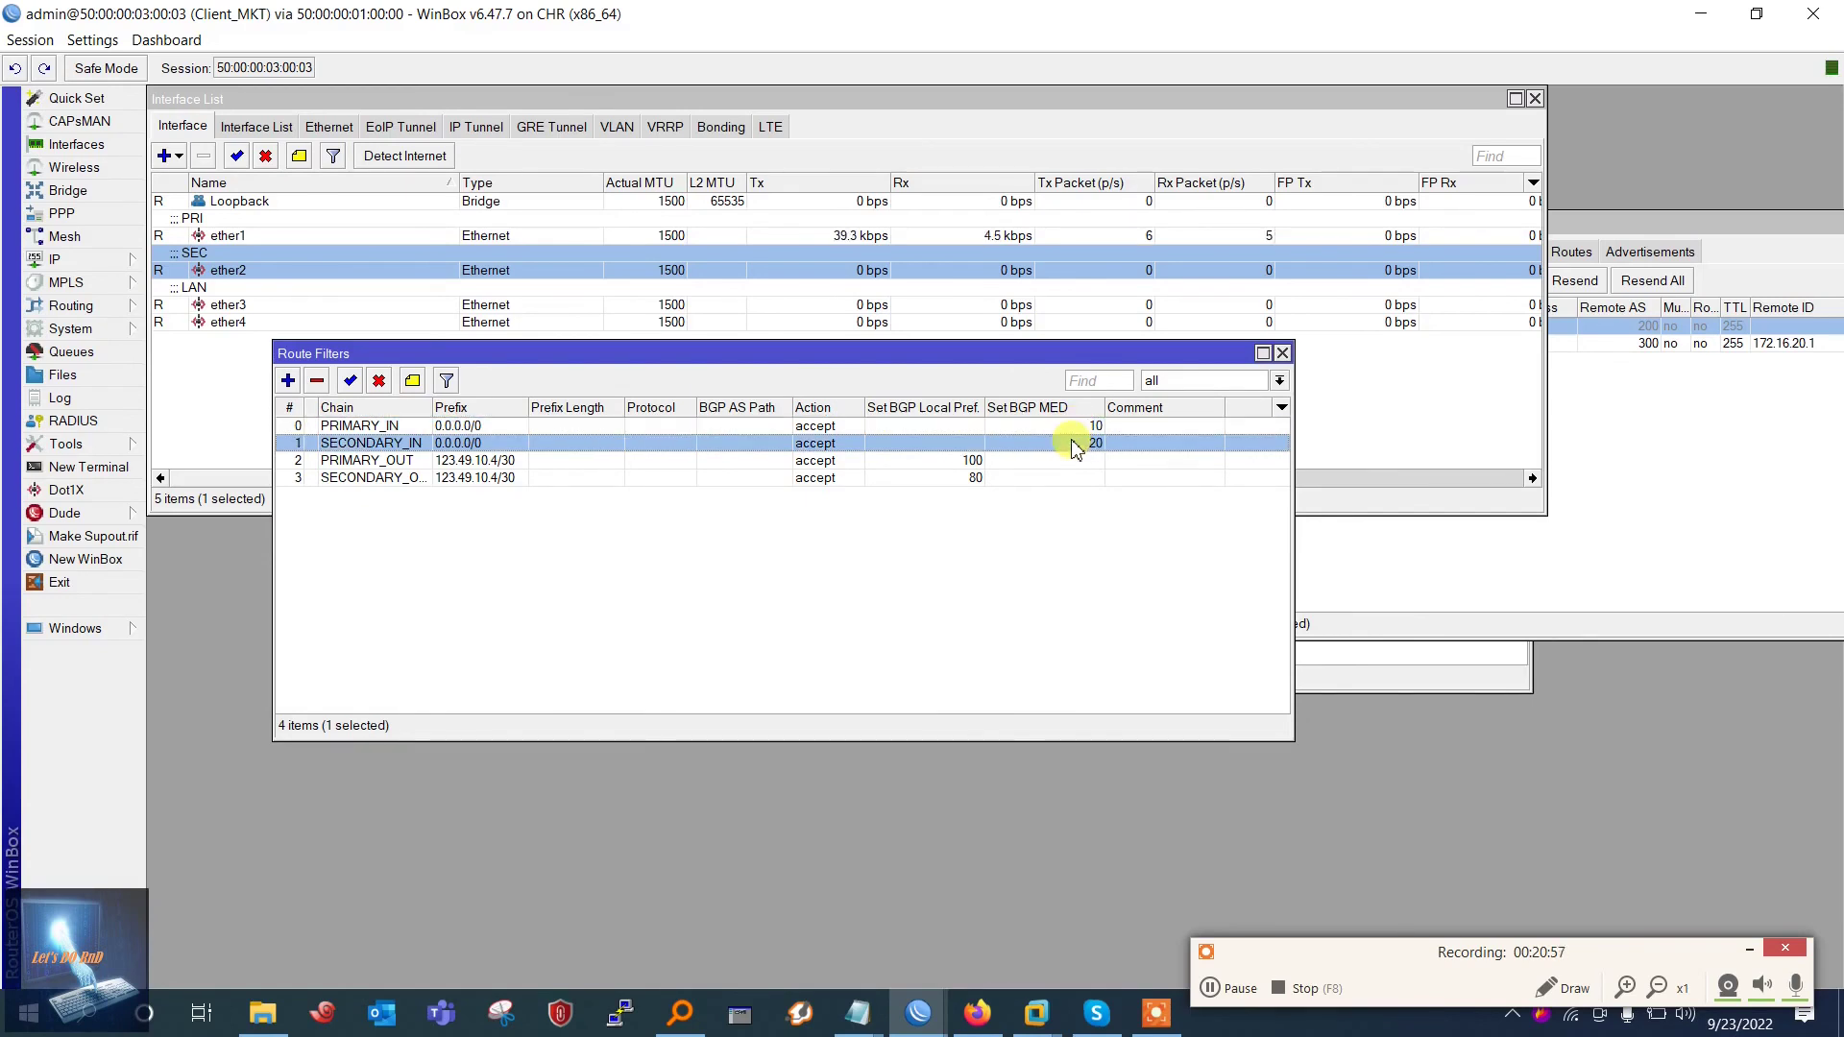
pyautogui.moveTo(428, 407); pyautogui.dragTo(452, 407)
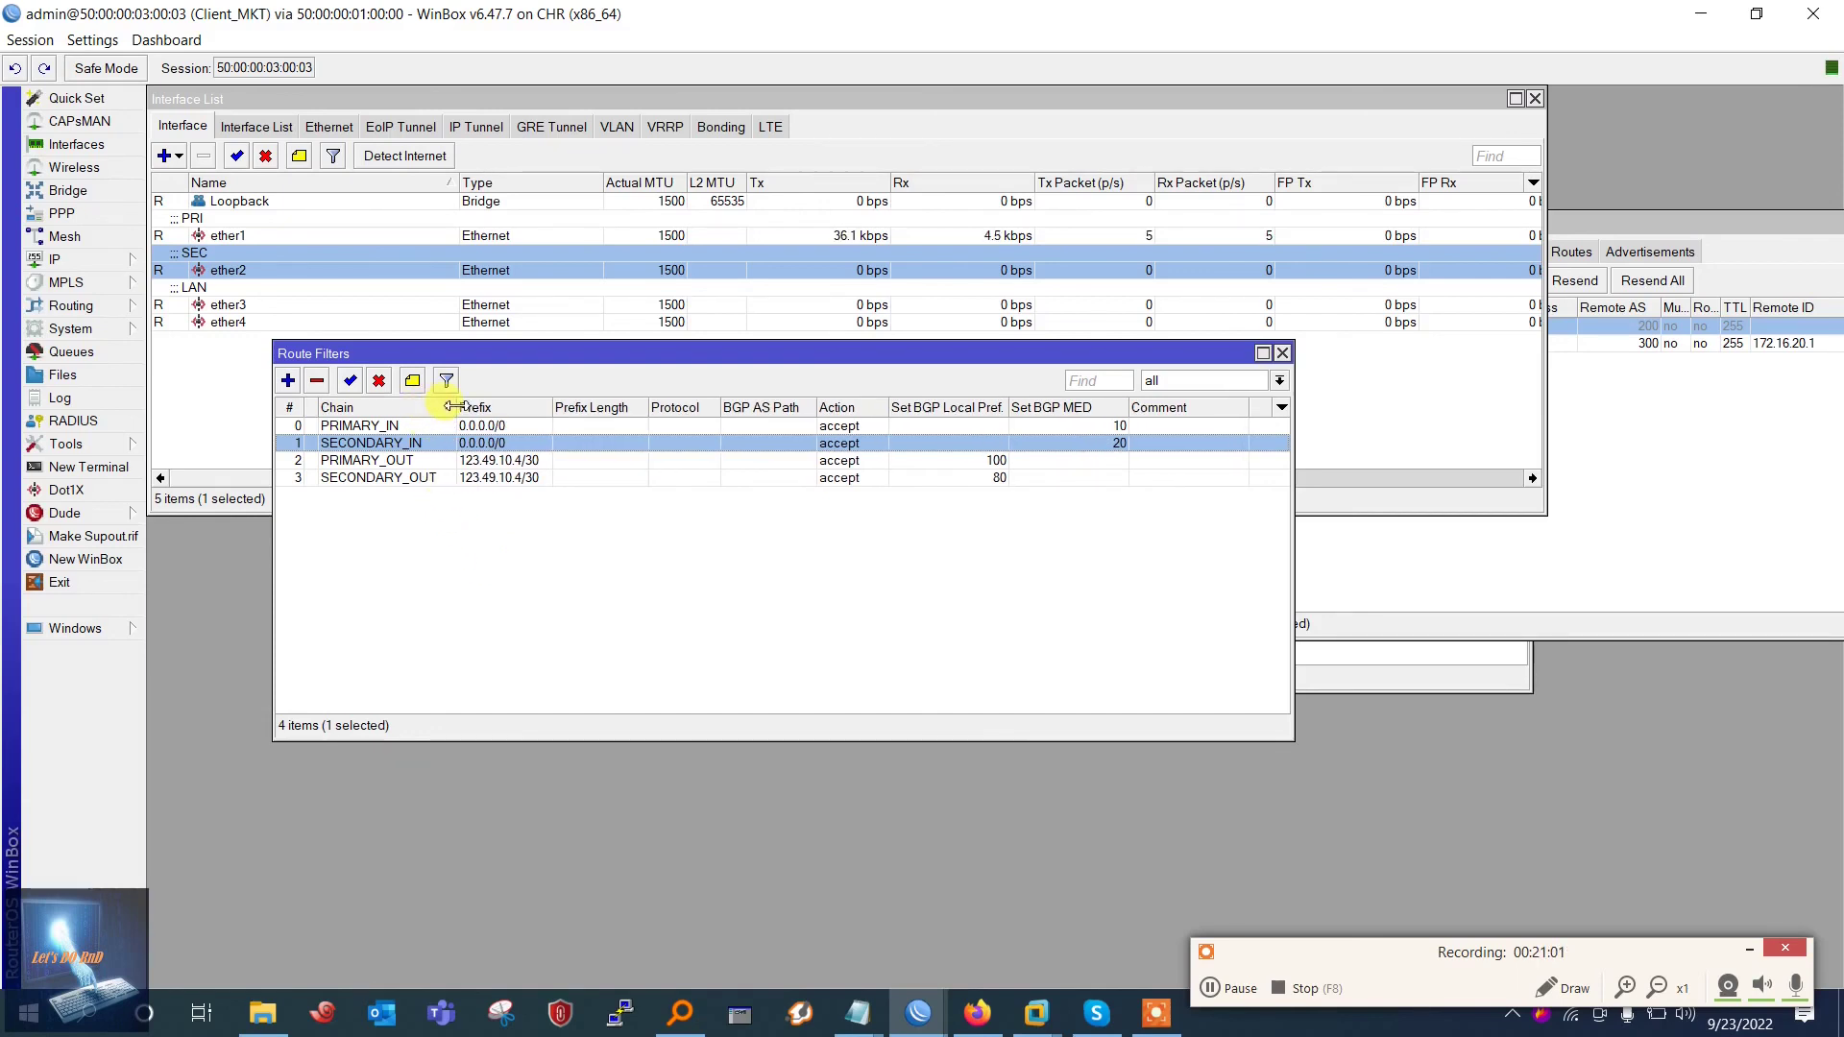
# Examine the BGP Local Pref settings of the PRIMARY_OUT and SECONDARY_OUT route filters and move the Route Filters window up slightly
pyautogui.click(500, 479)
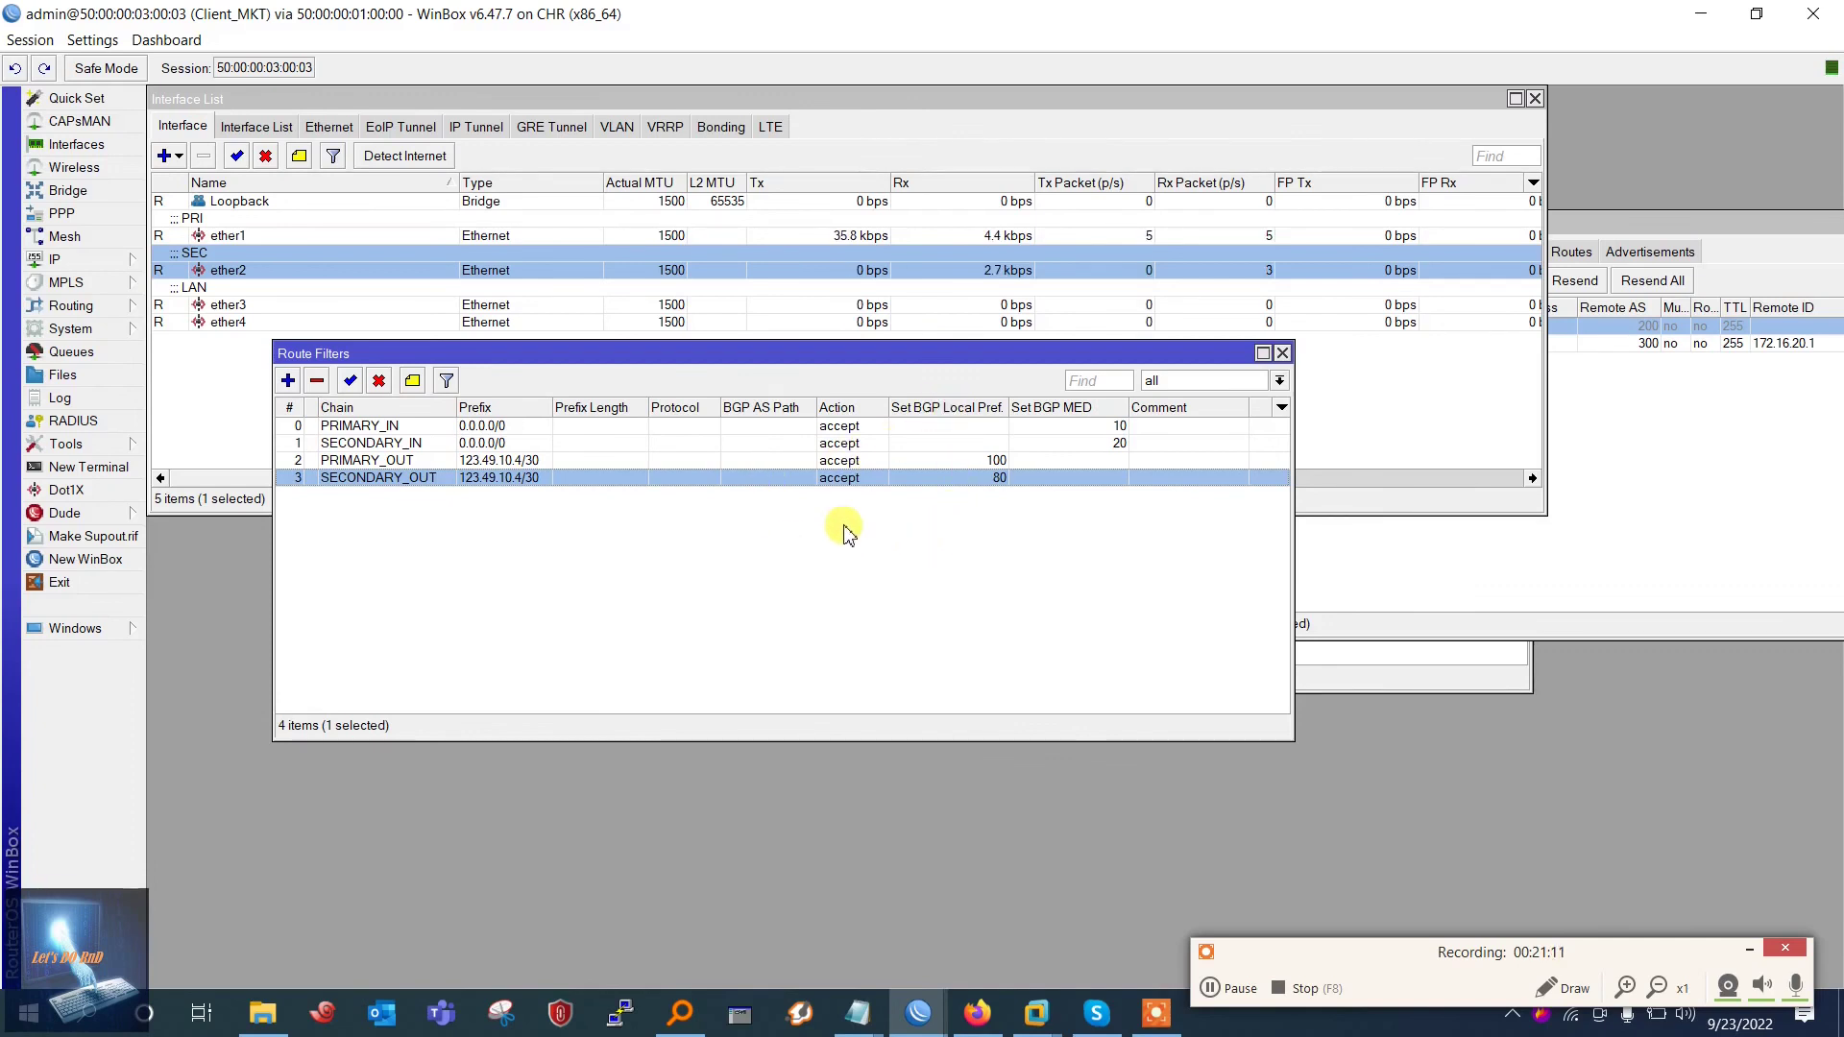
pyautogui.click(957, 461)
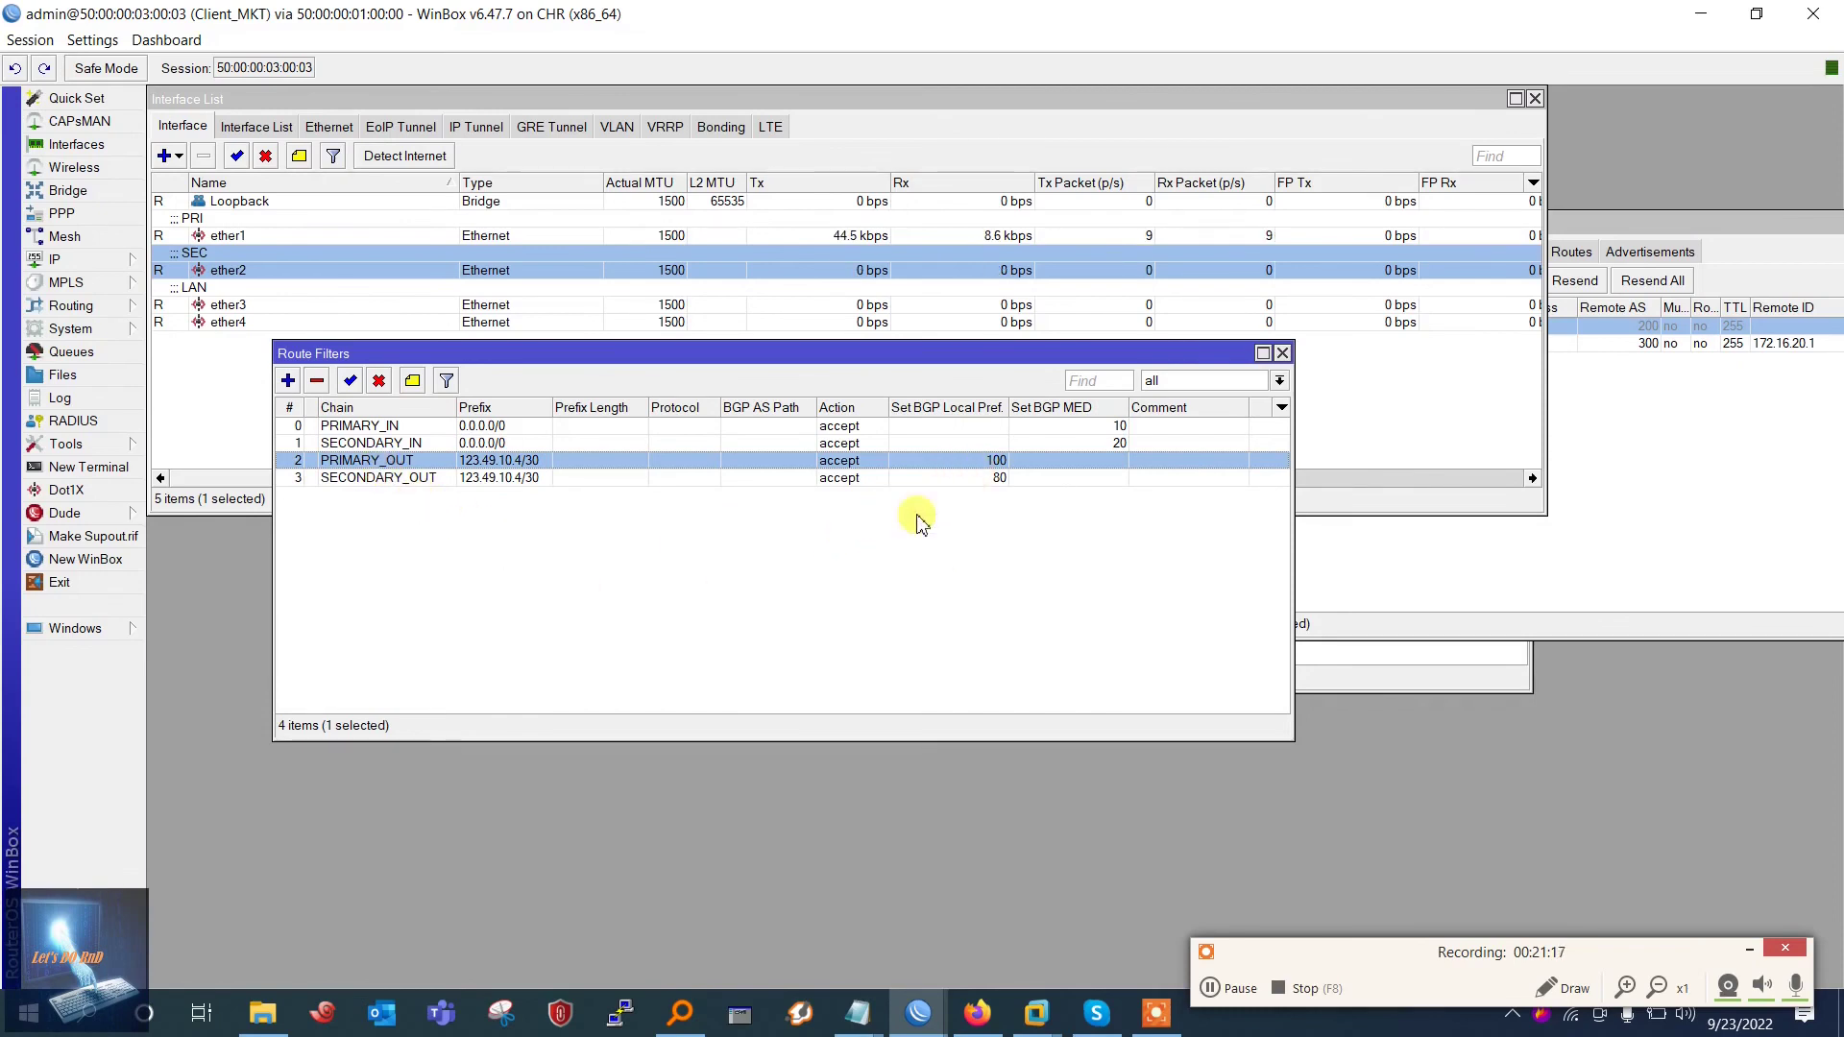
pyautogui.click(989, 478)
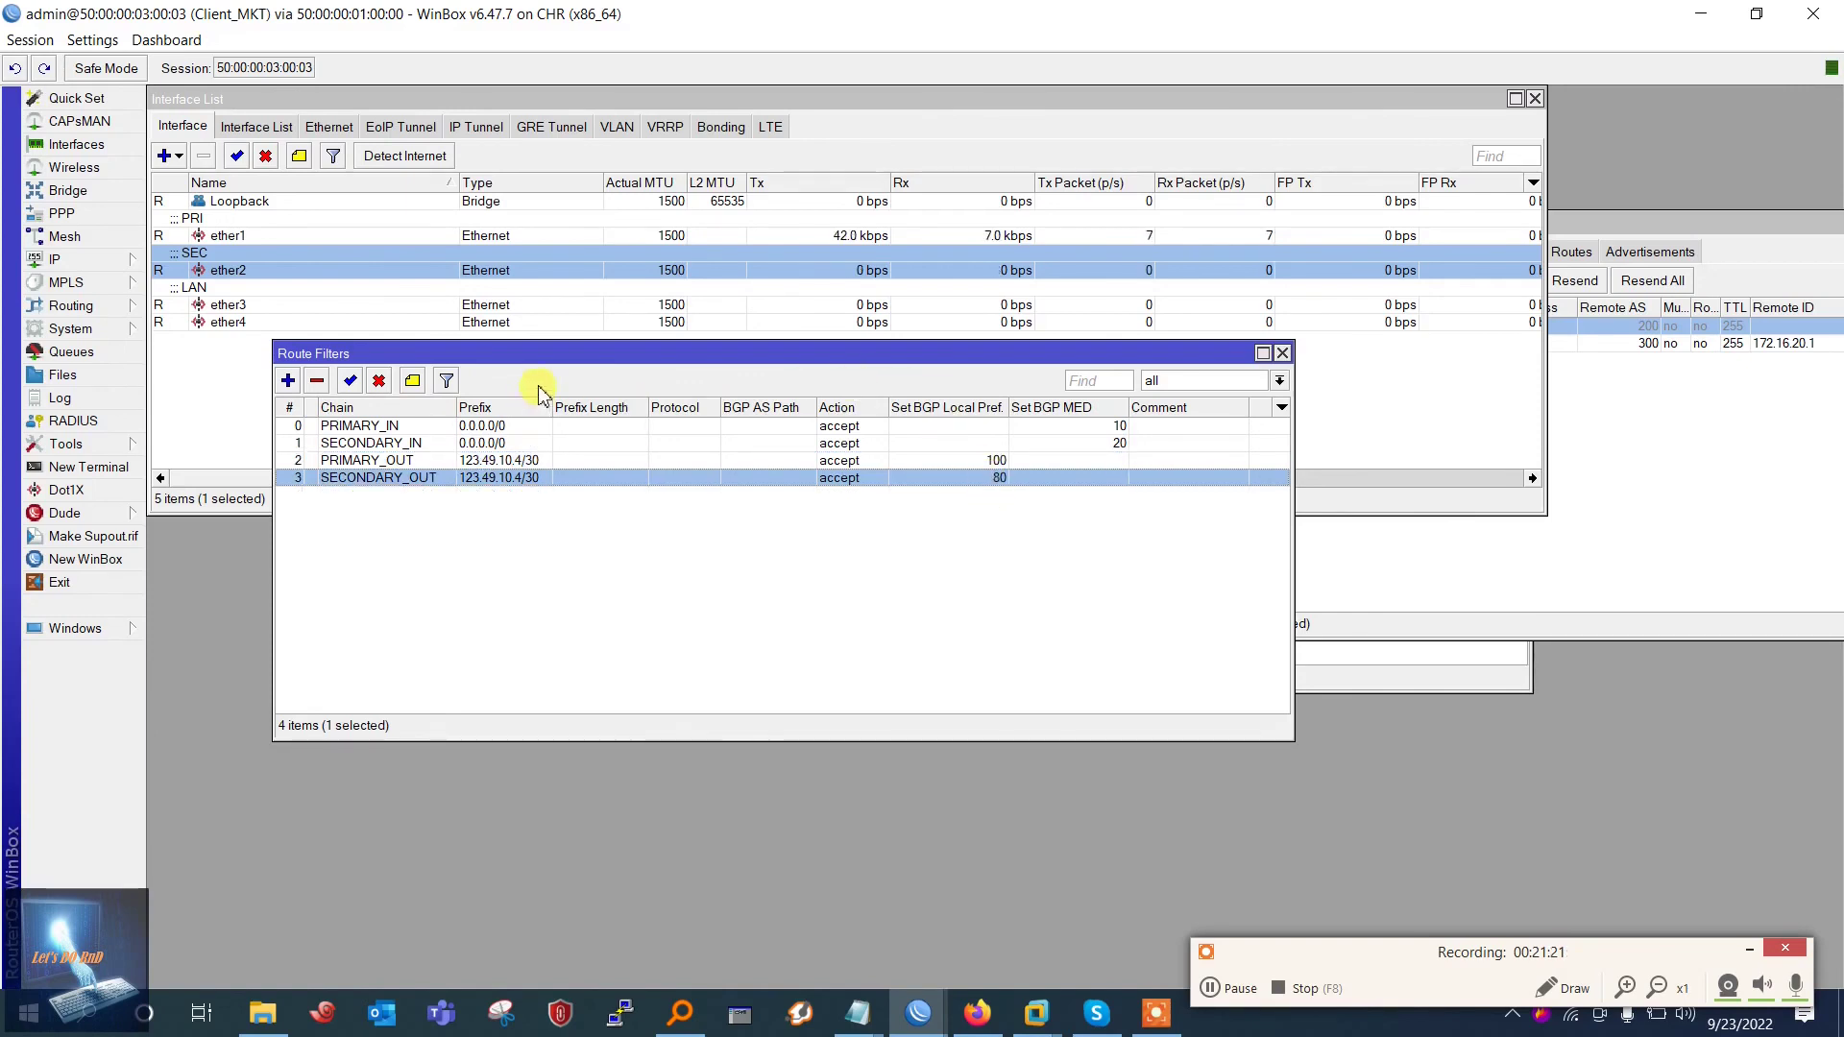
pyautogui.moveTo(548, 355); pyautogui.dragTo(558, 302)
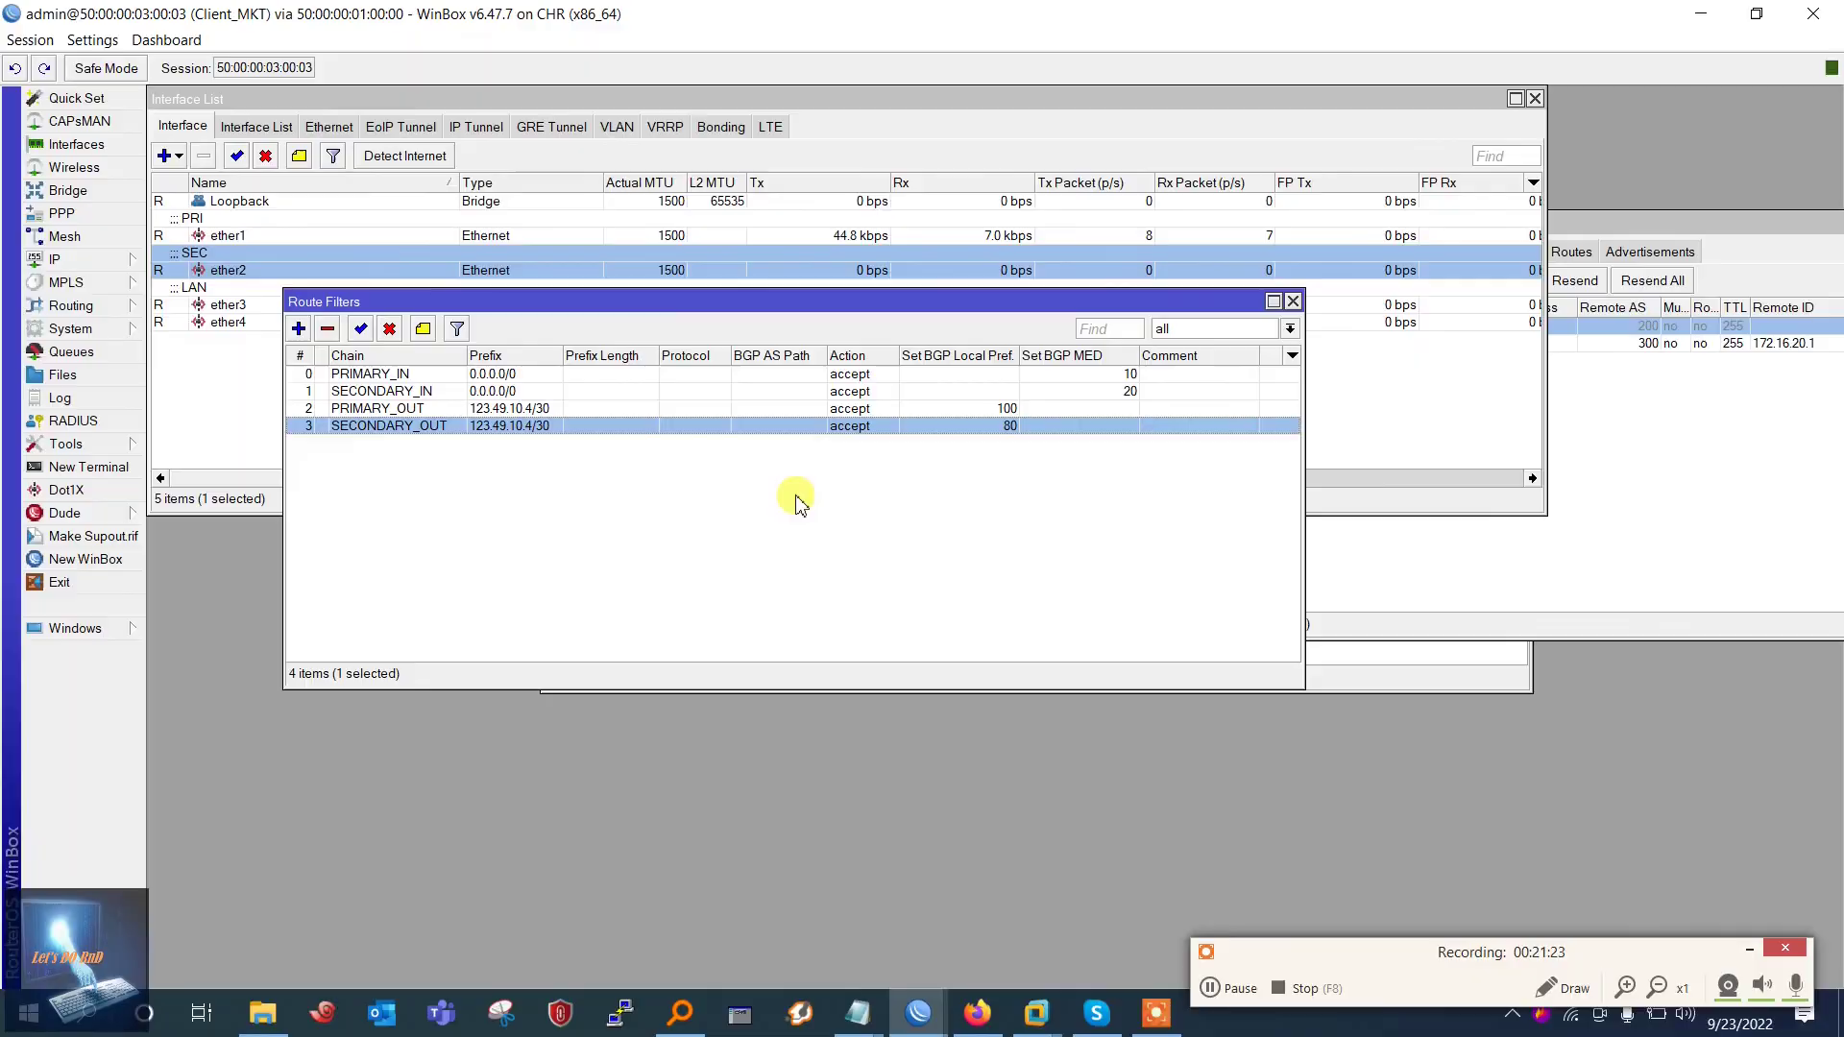